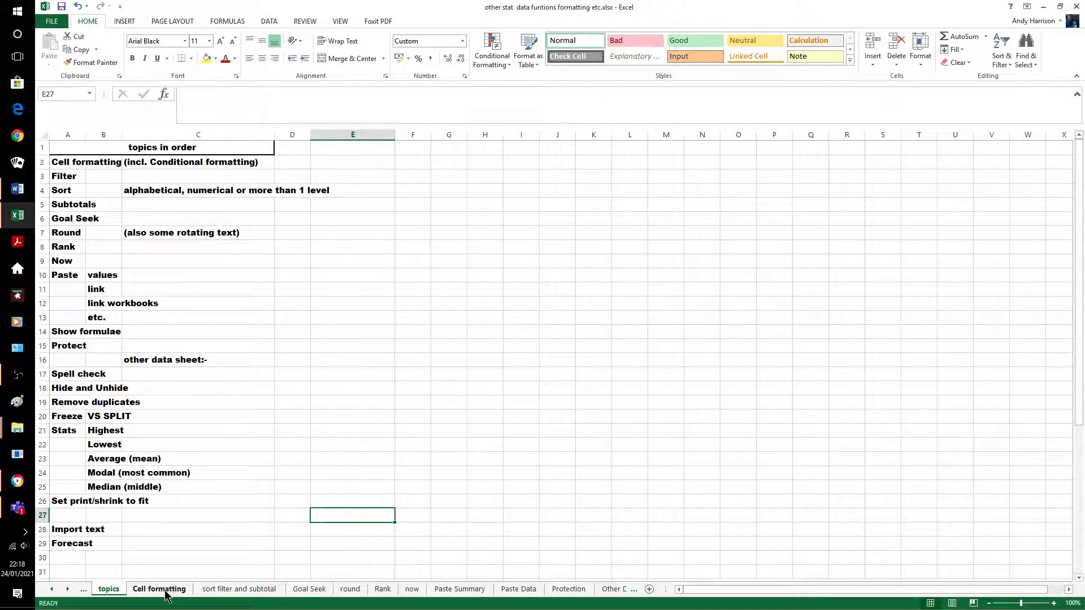
On the Cell formatting sheet, give C5 the long date format (14 March 2012 style) and enter 24/01/2021
{"action": "key", "text": "ctrl+Page_Down"}
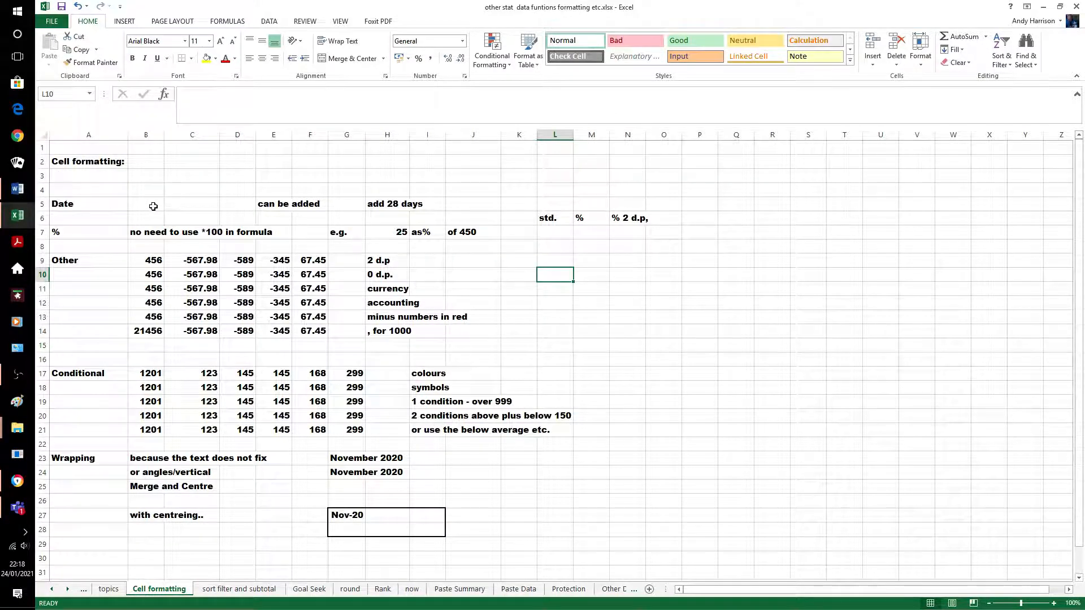
{"action": "left_click", "coordinate": [177, 206]}
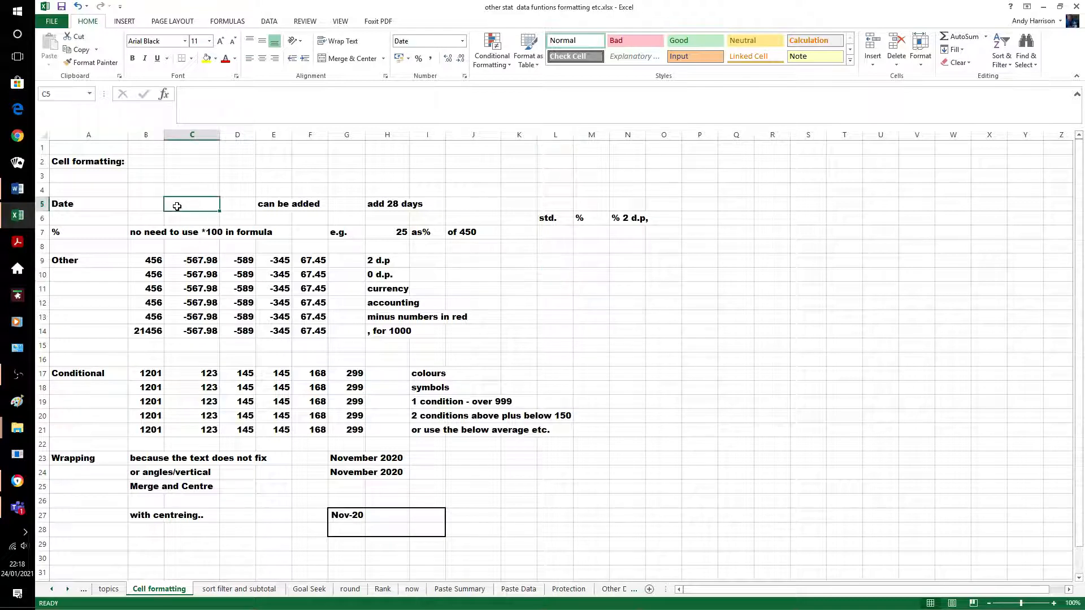
{"action": "right_click", "coordinate": [177, 206]}
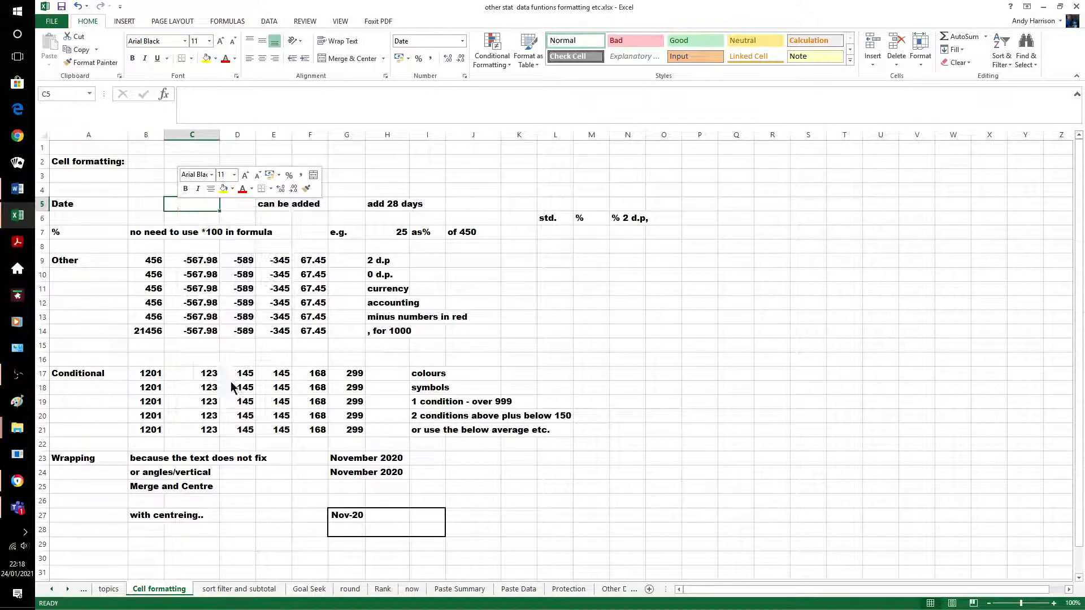
{"action": "left_click", "coordinate": [230, 383]}
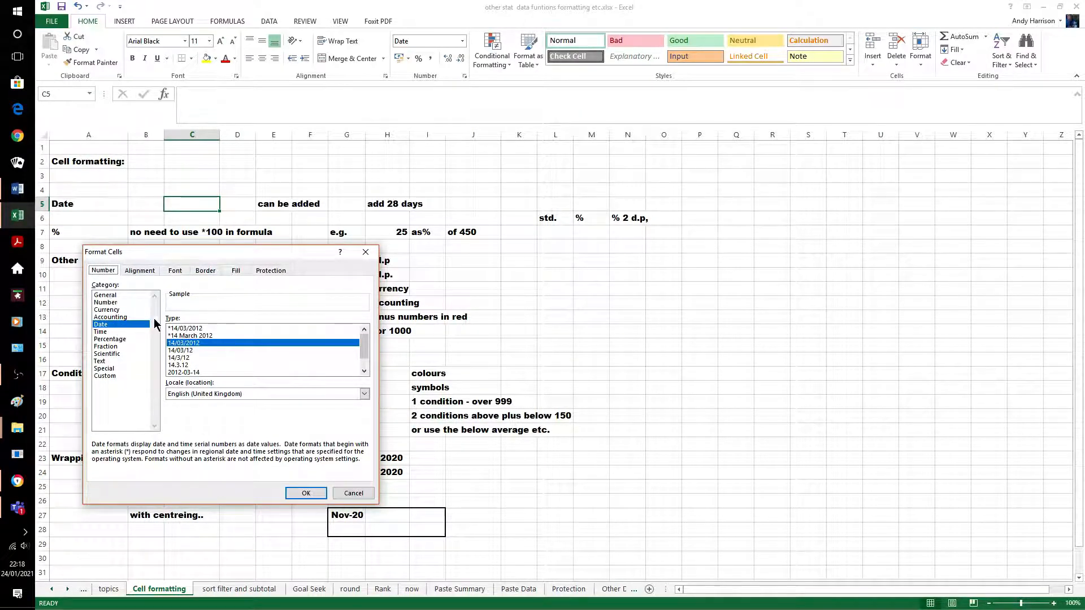
{"action": "left_click", "coordinate": [197, 335]}
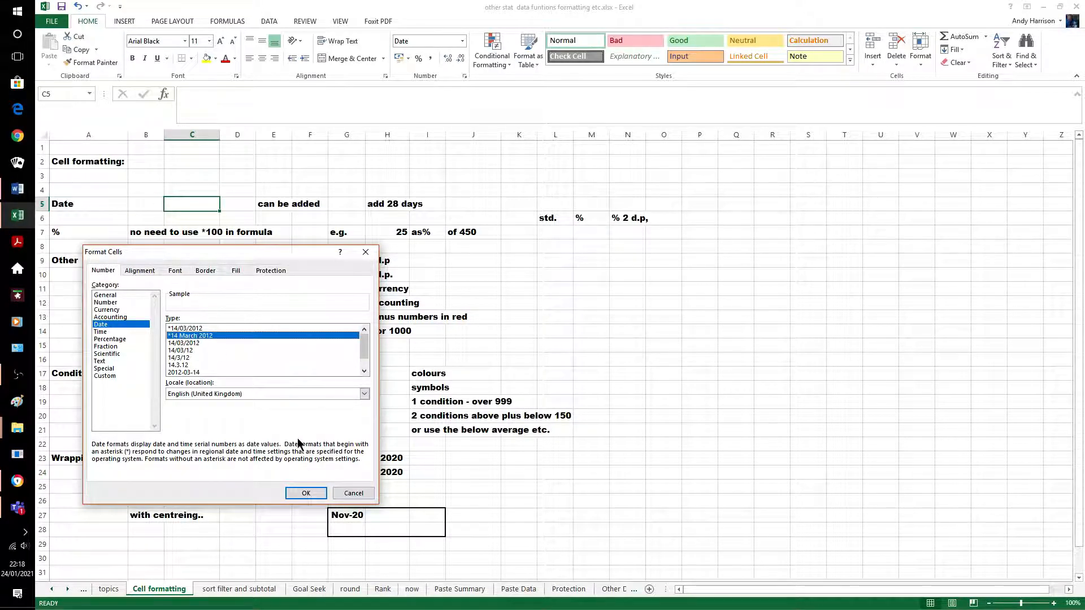
{"action": "left_click", "coordinate": [311, 495]}
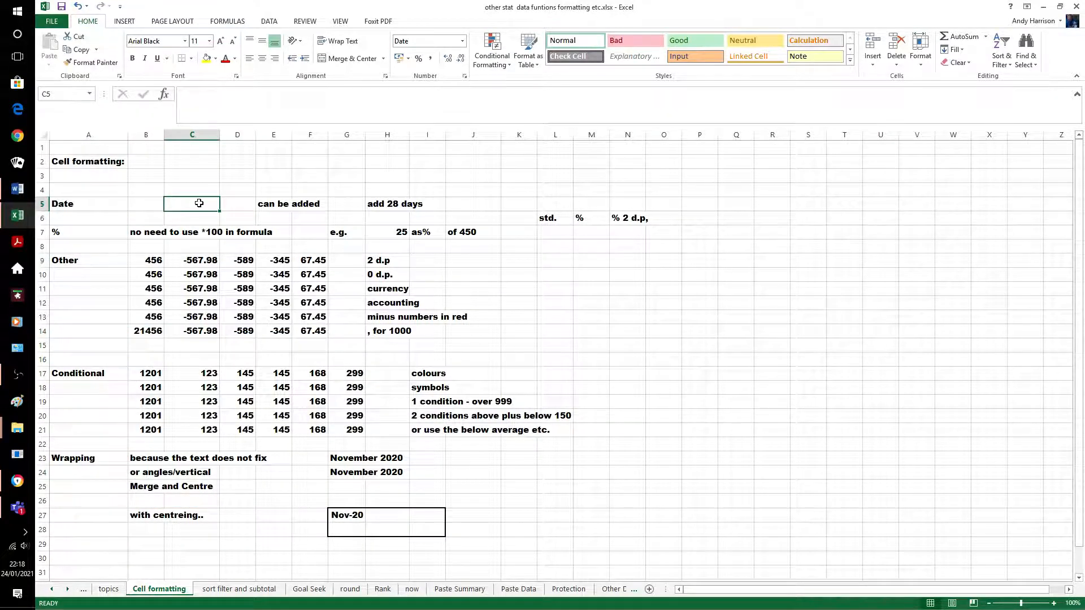
{"action": "type", "text": "24/0"}
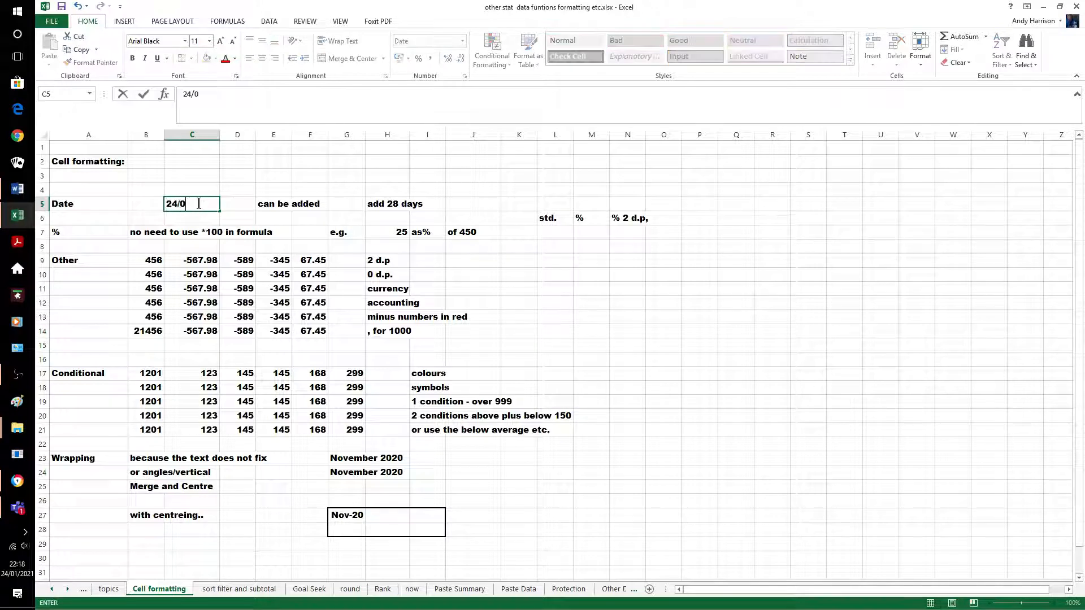
{"action": "type", "text": "1/2021"}
{"action": "key", "text": "Return"}
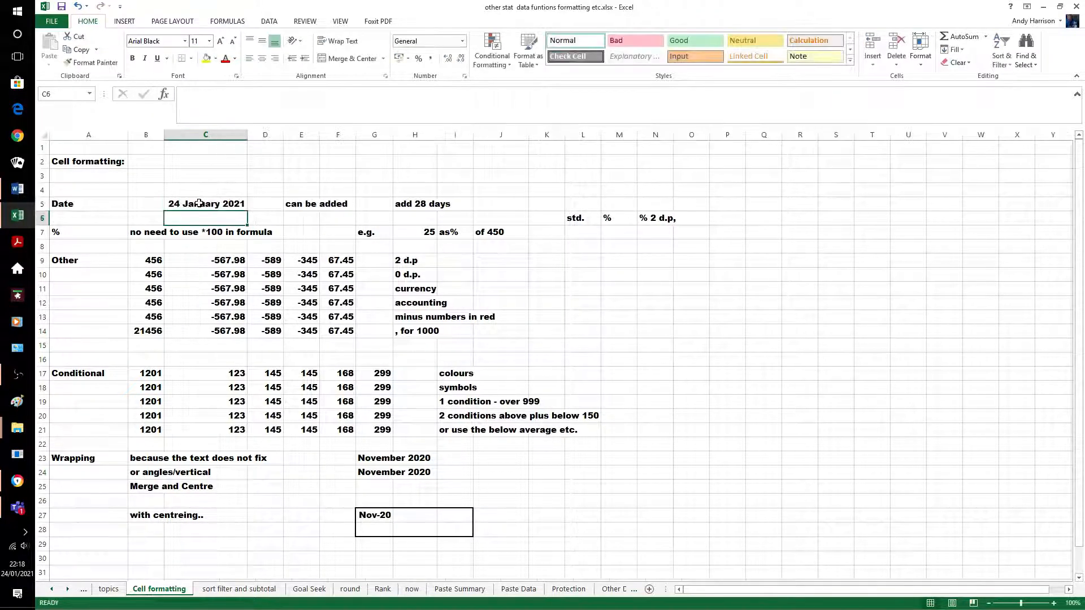
{"action": "left_click", "coordinate": [258, 181]}
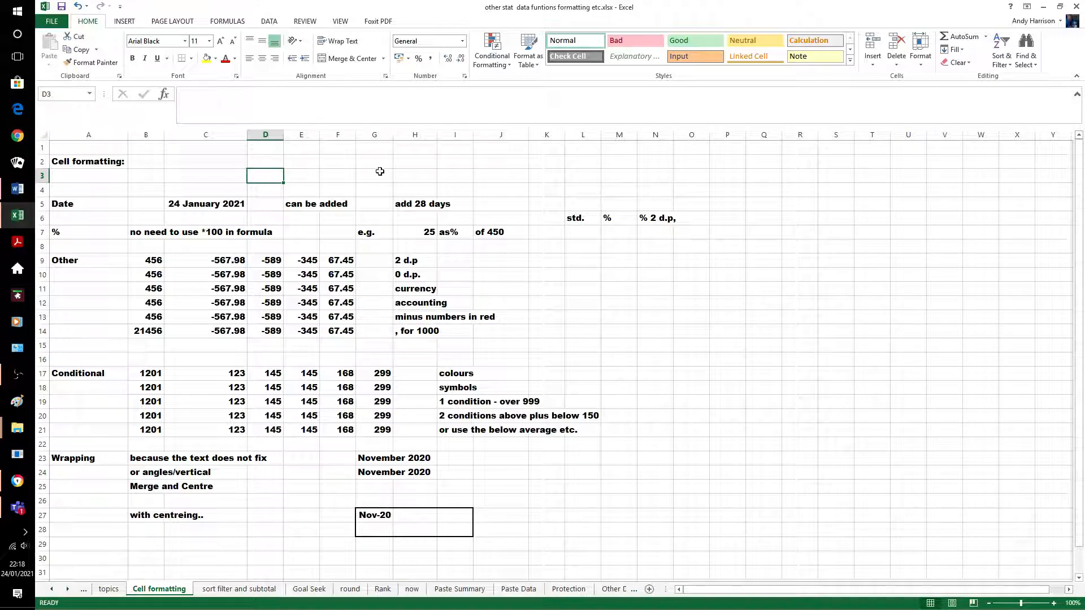
Enter =c5+28 in J5 so it shows 21/02/2021
{"action": "left_click", "coordinate": [498, 205]}
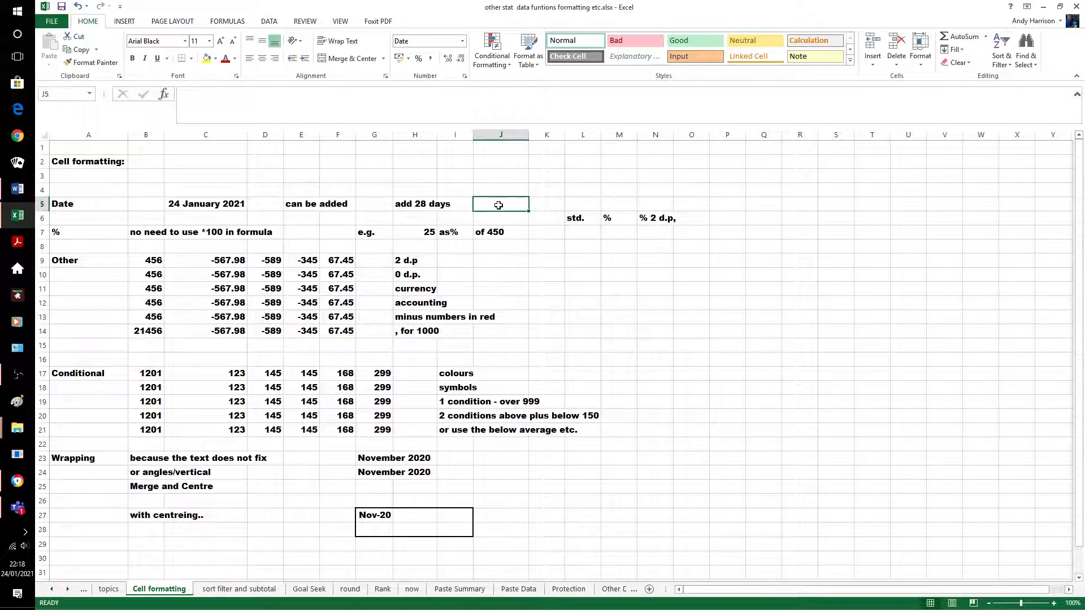
{"action": "type", "text": "="}
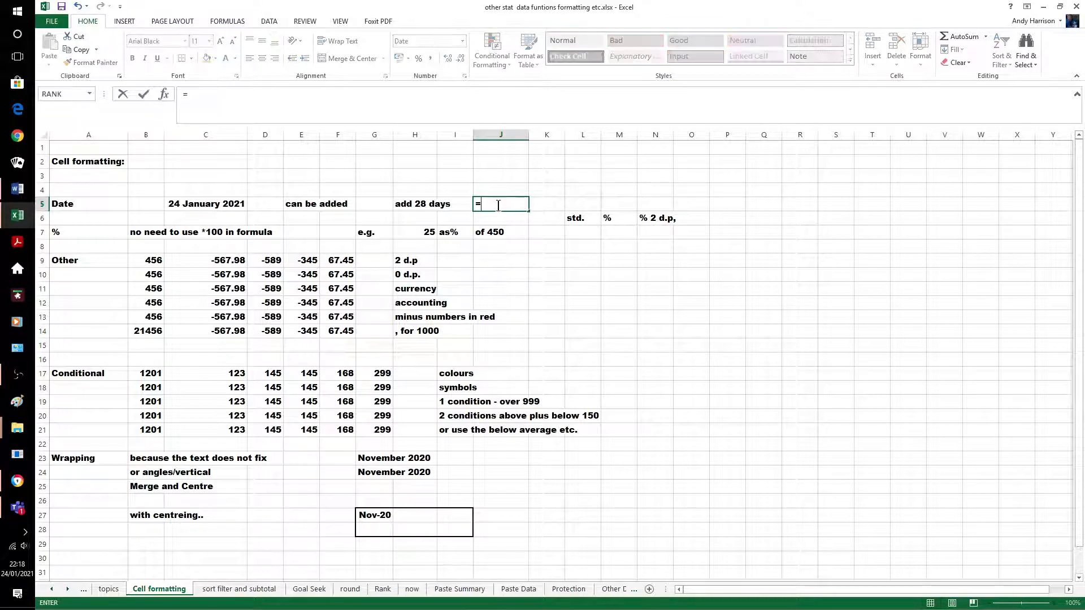
{"action": "type", "text": "c"}
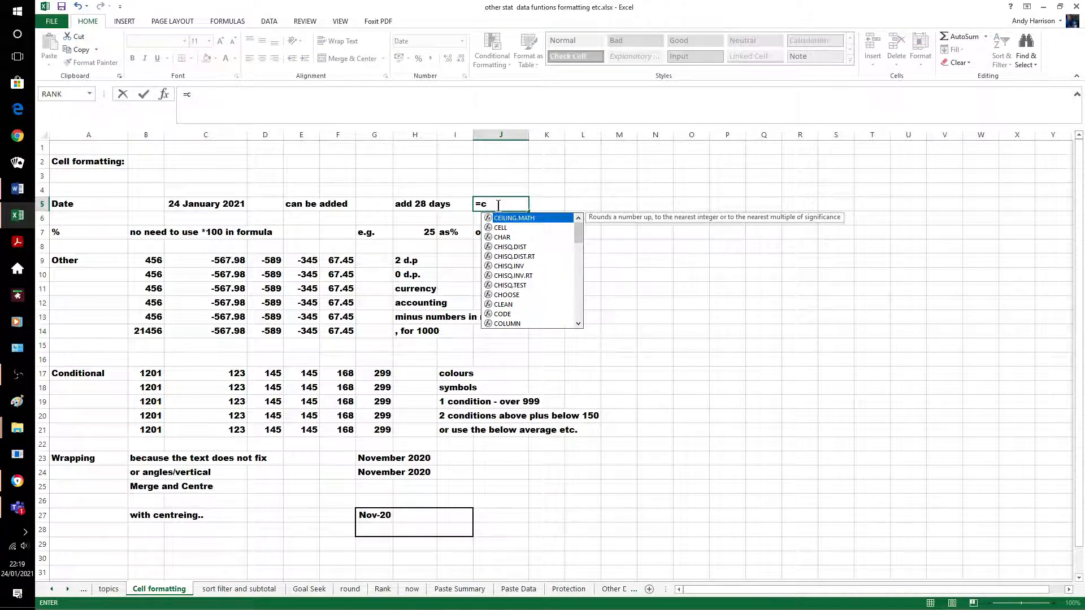
{"action": "type", "text": "5"}
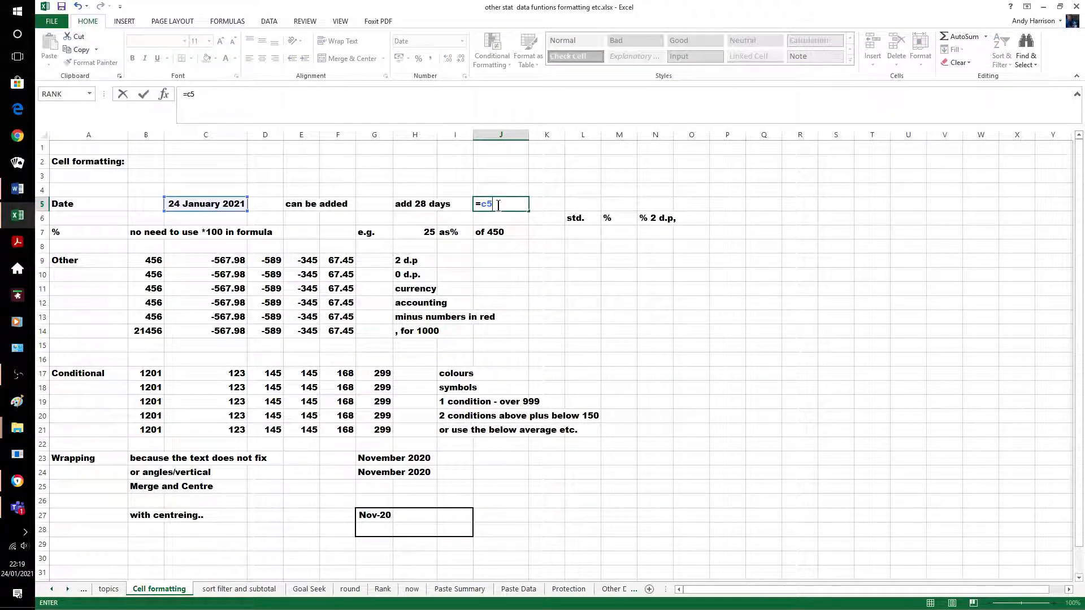
{"action": "type", "text": "+28"}
{"action": "key", "text": "Return"}
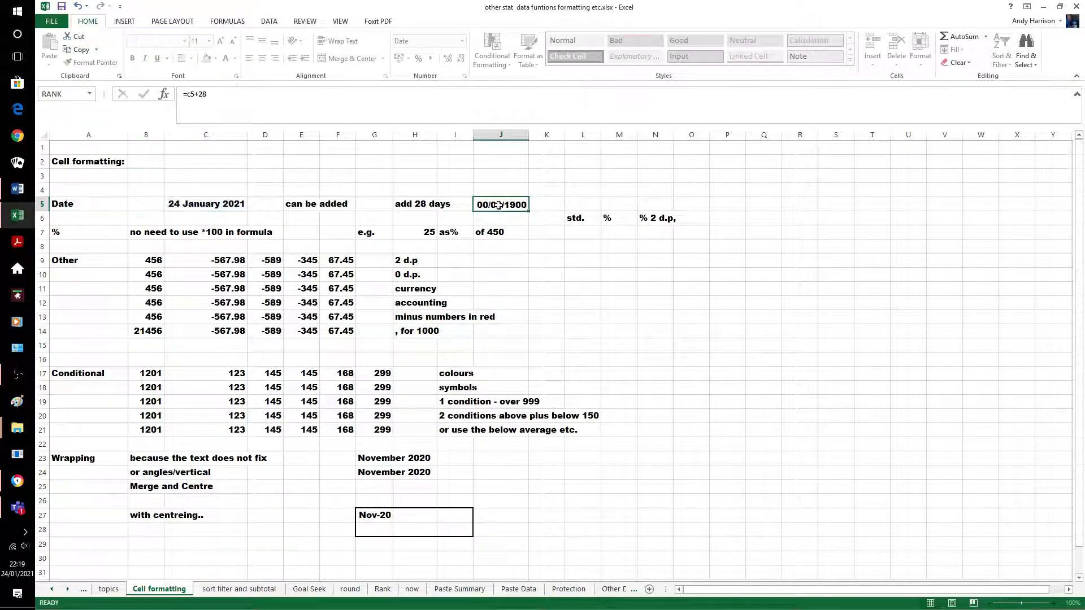
{"action": "left_click", "coordinate": [552, 276]}
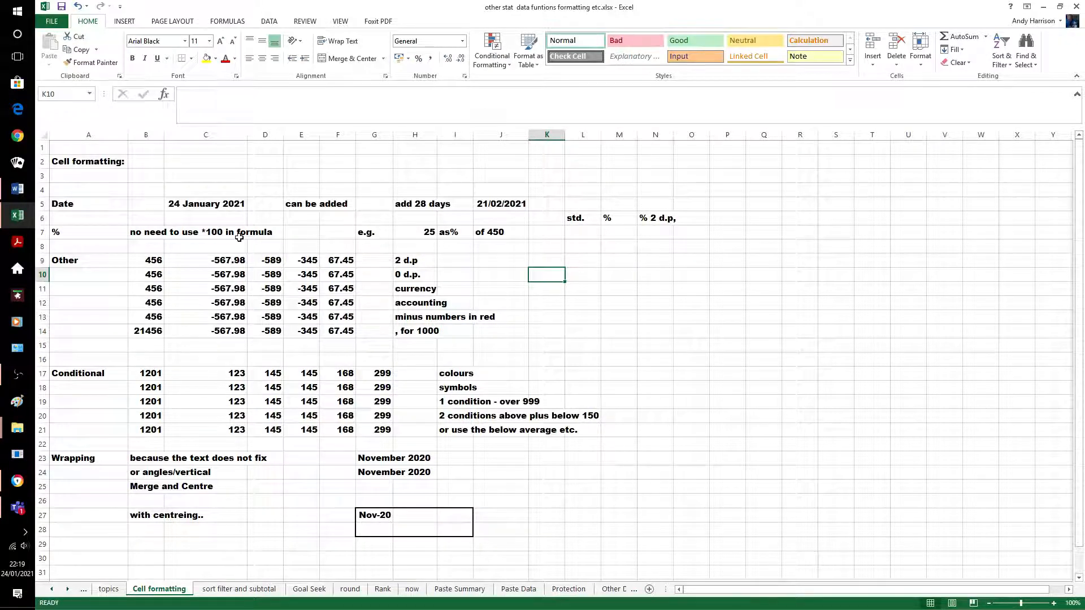
Enter =25/450*100 in L7 with two decimals (5.56) and add % to the L6 std. heading
{"action": "left_click", "coordinate": [570, 232]}
{"action": "type", "text": "="}
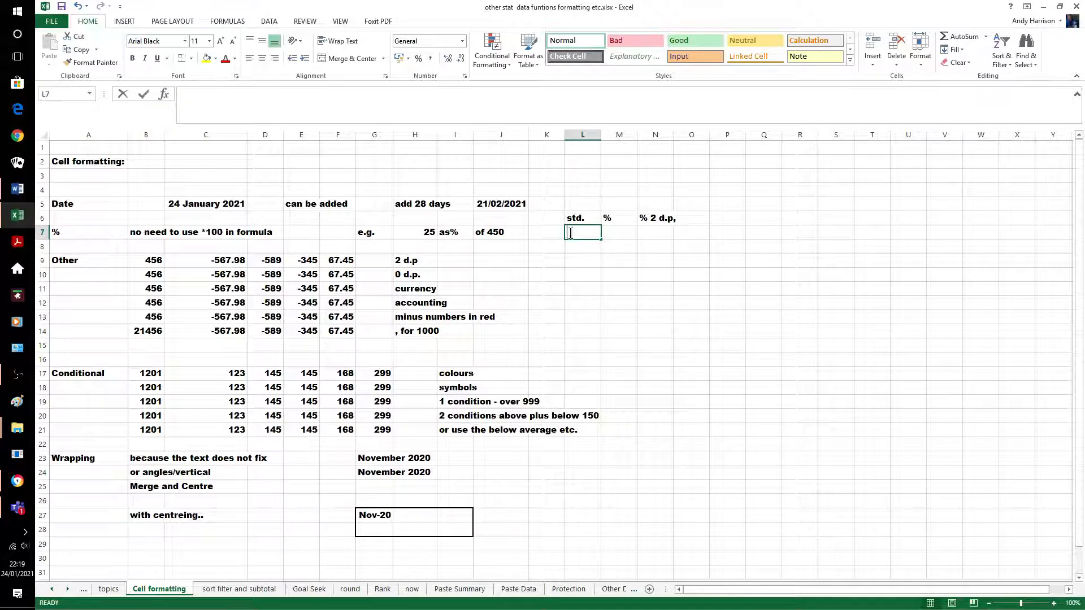
{"action": "type", "text": "25/450"}
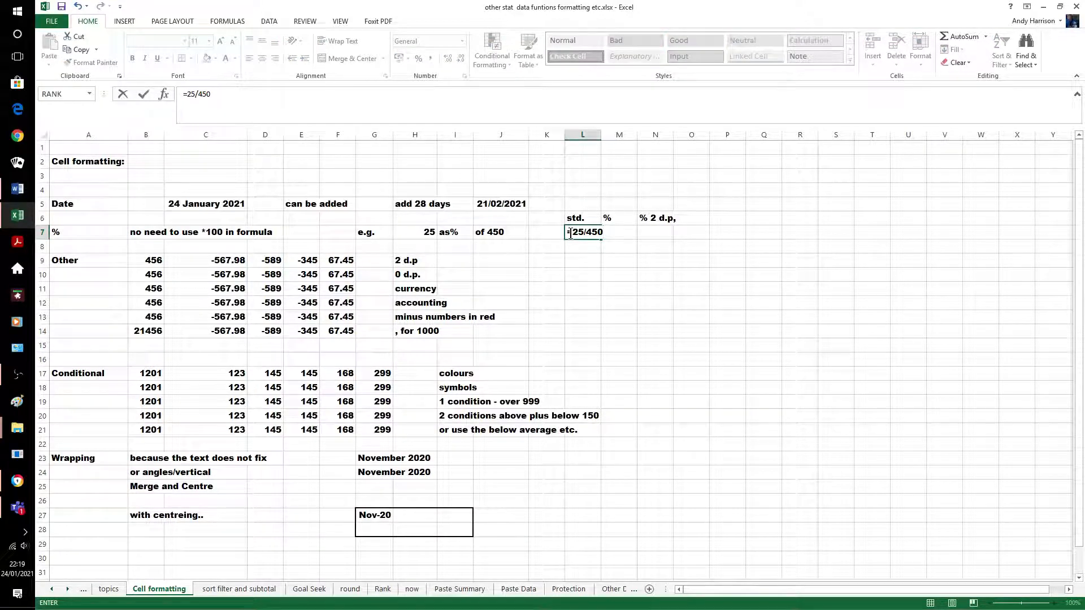
{"action": "type", "text": "*100"}
{"action": "key", "text": "Return"}
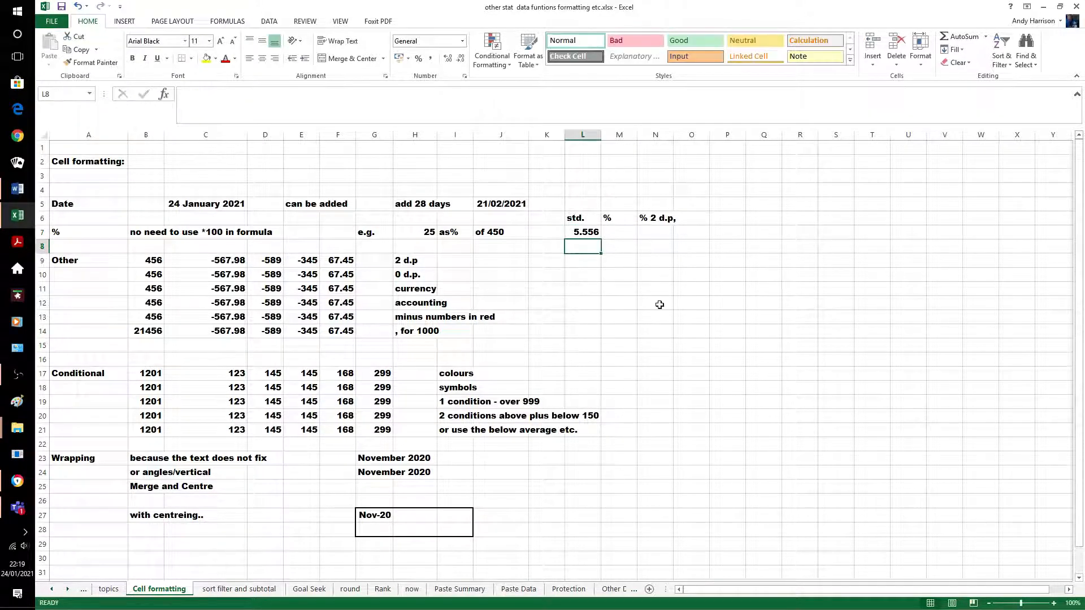
{"action": "left_click", "coordinate": [590, 231]}
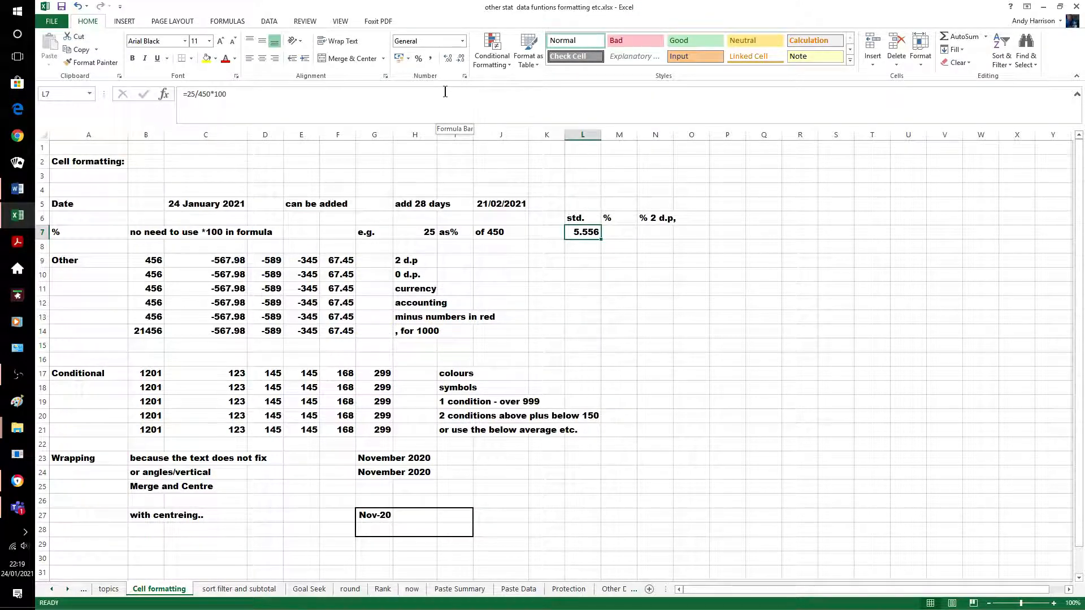
{"action": "left_click", "coordinate": [457, 58]}
{"action": "left_click", "coordinate": [568, 271]}
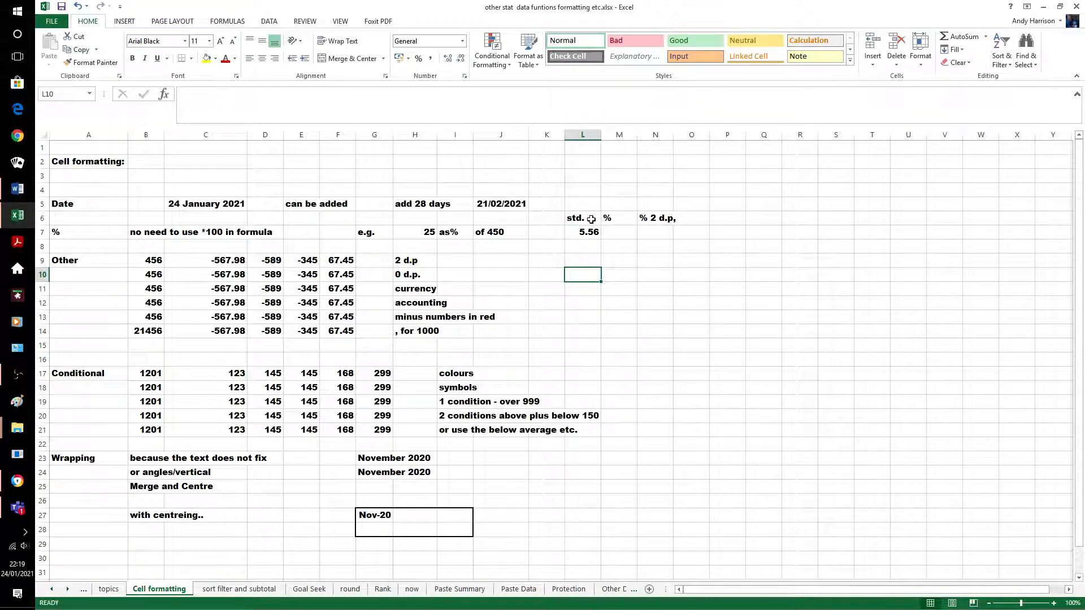
{"action": "left_click", "coordinate": [591, 219]}
{"action": "left_click", "coordinate": [218, 87]}
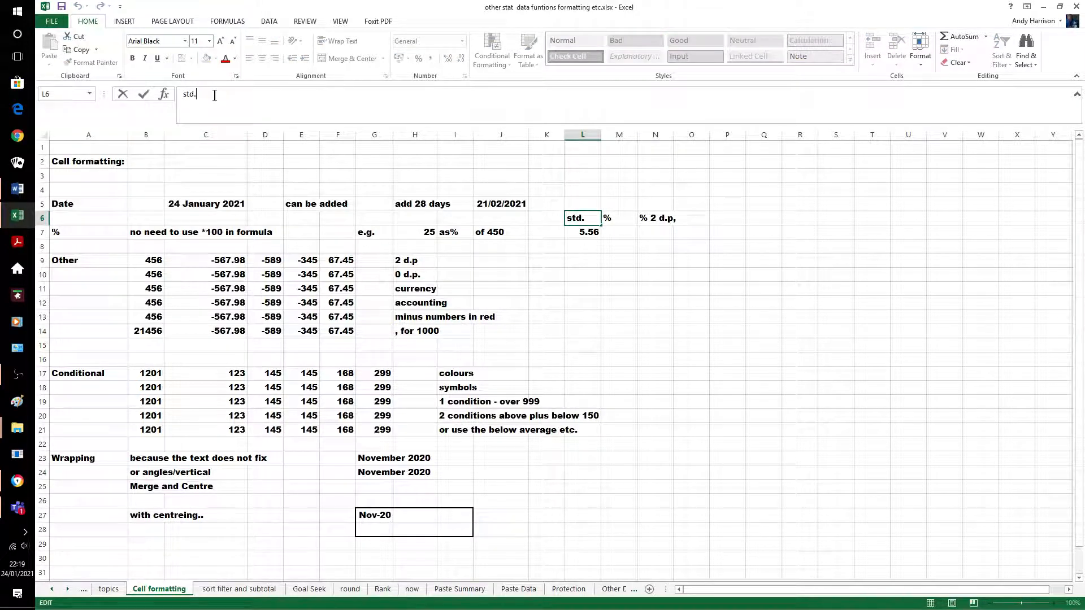
{"action": "type", "text": "%"}
{"action": "left_click", "coordinate": [616, 278]}
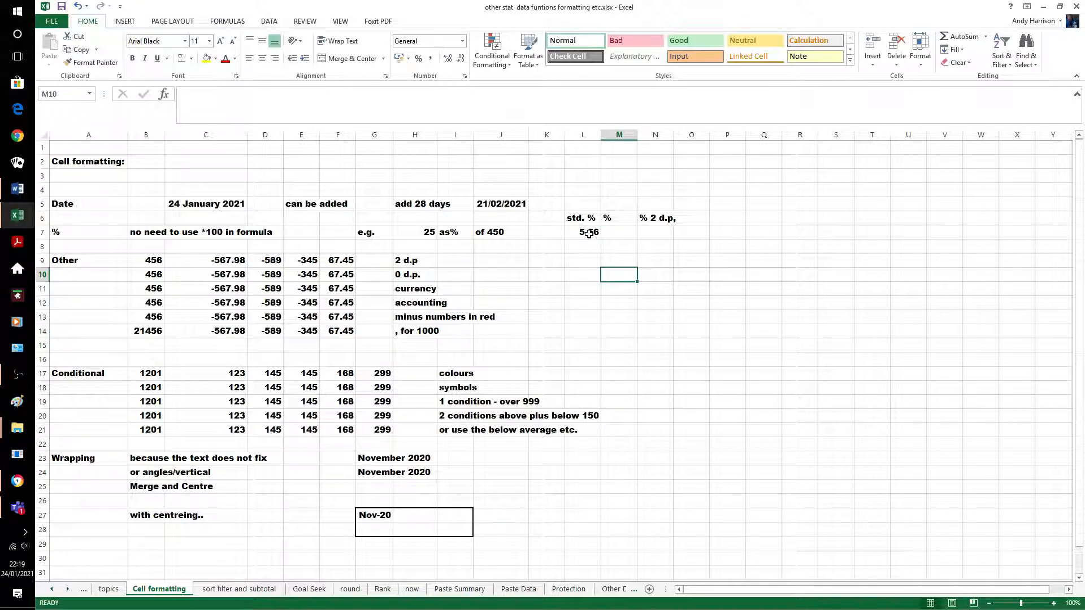
Enter =H7/J7 in M7 and show it as a whole percentage (6%)
{"action": "left_click", "coordinate": [626, 235]}
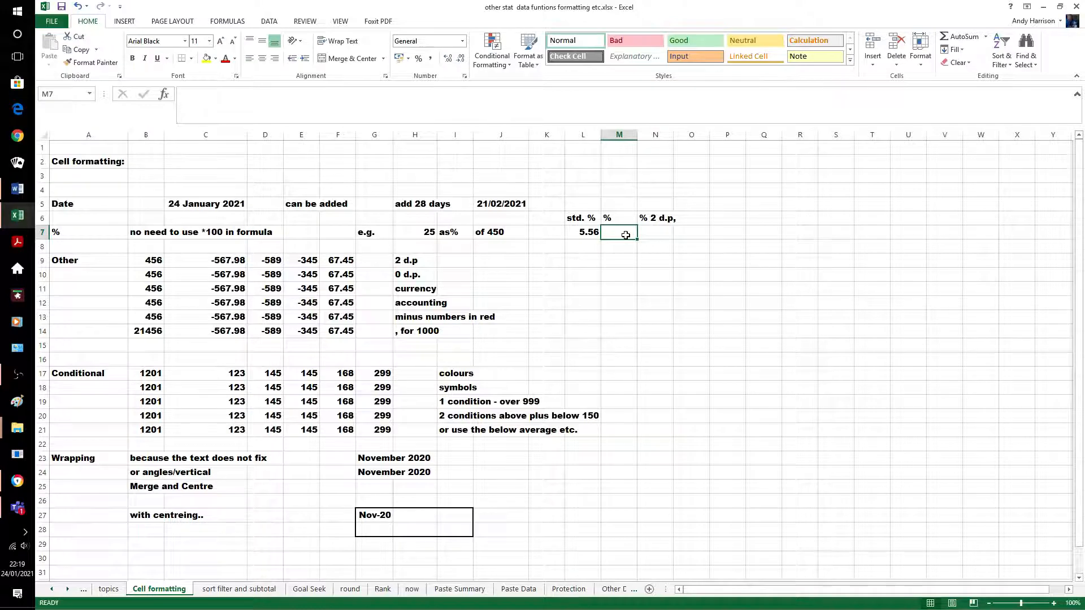
{"action": "type", "text": "="}
{"action": "type", "text": "H7/J7"}
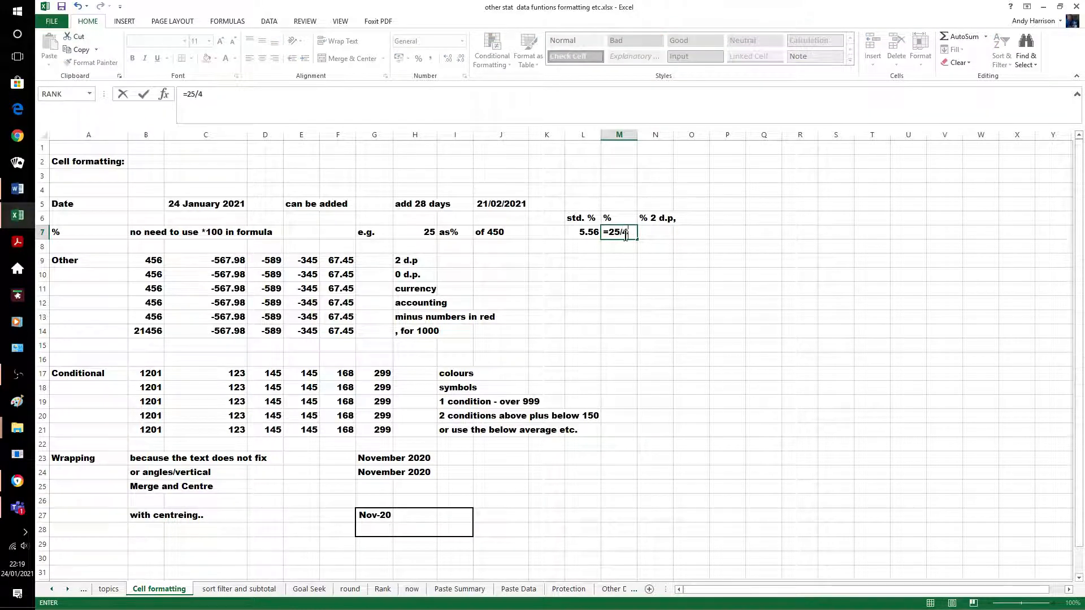
{"action": "key", "text": "Return"}
{"action": "left_click", "coordinate": [624, 233]}
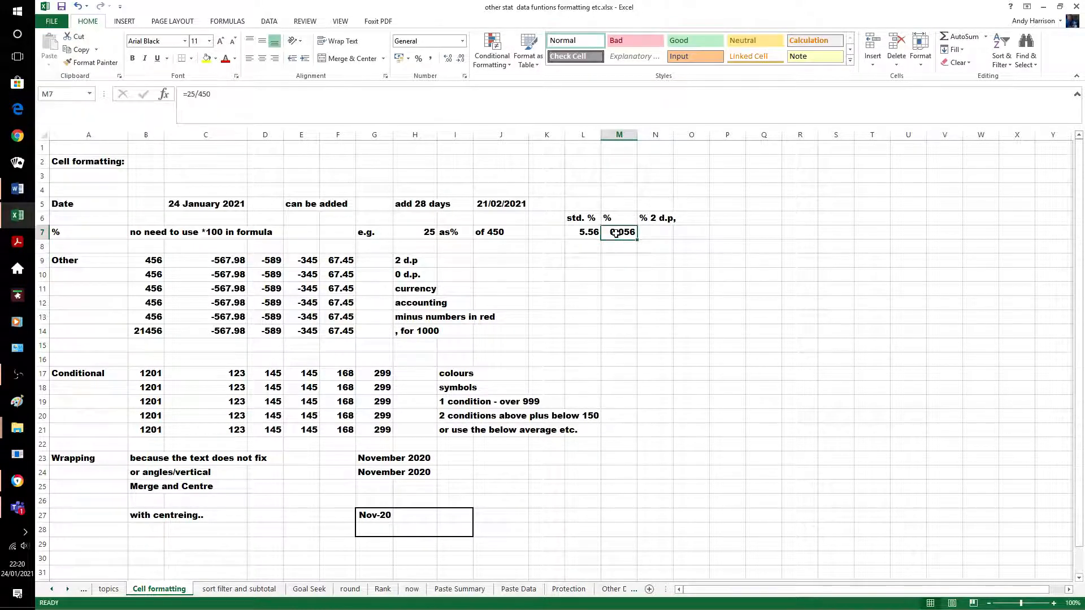
{"action": "left_click", "coordinate": [421, 57]}
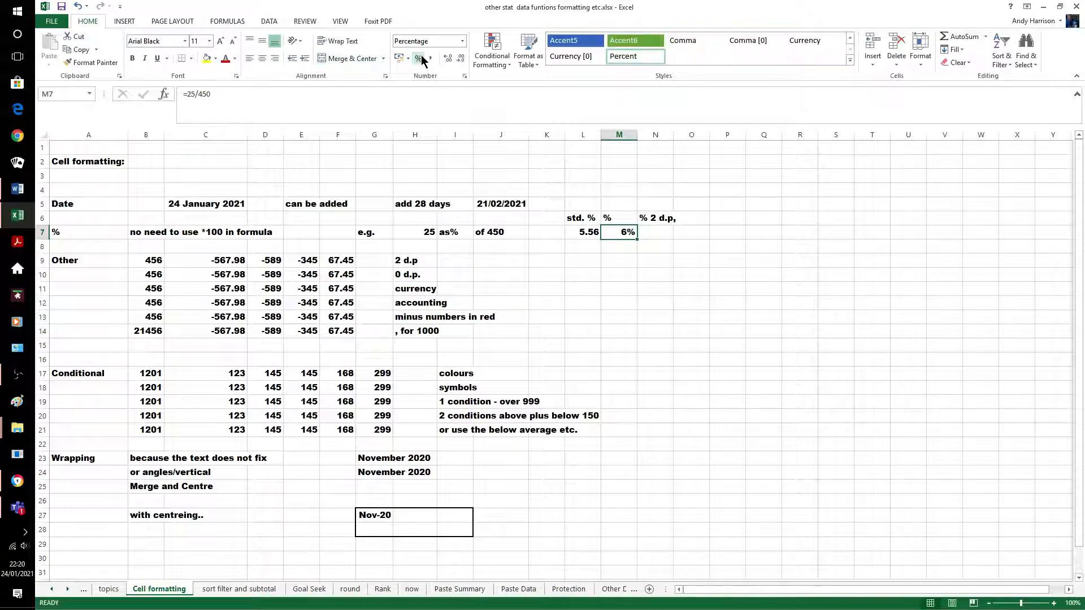
Enter =25/450 in N7 and show it as a two-decimal percentage (5.56%)
{"action": "left_click", "coordinate": [656, 234]}
{"action": "type", "text": "="}
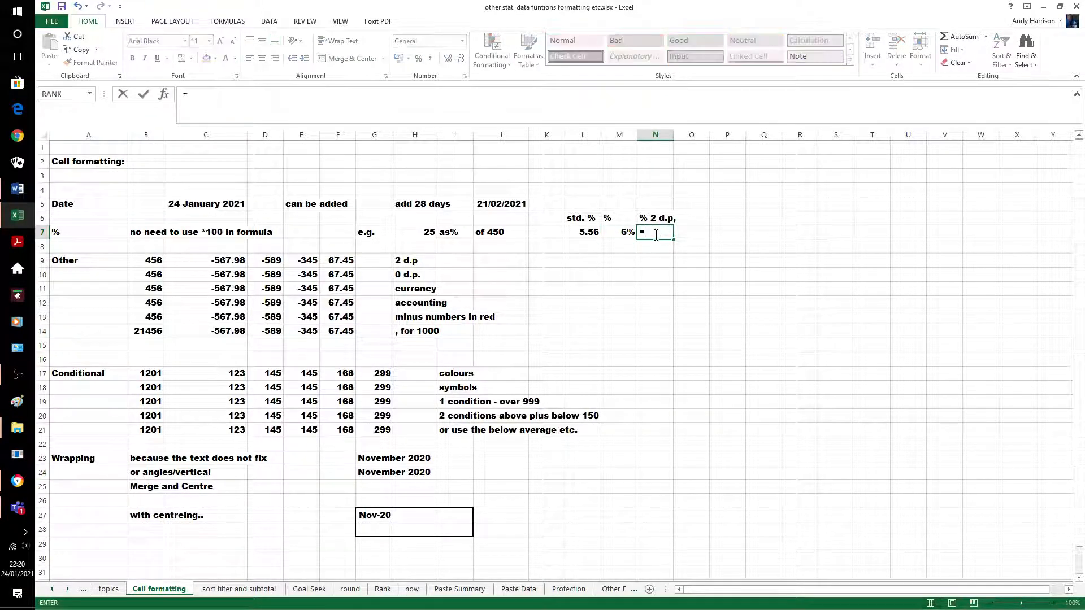
{"action": "type", "text": "25/450"}
{"action": "key", "text": "Return"}
{"action": "left_click", "coordinate": [656, 233]}
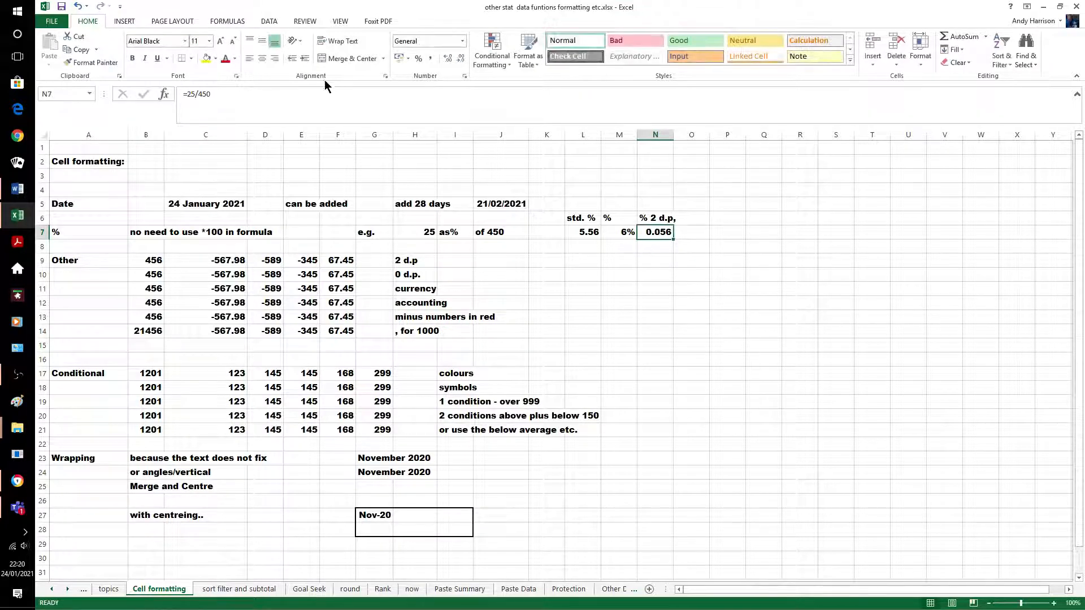
{"action": "left_click", "coordinate": [419, 58]}
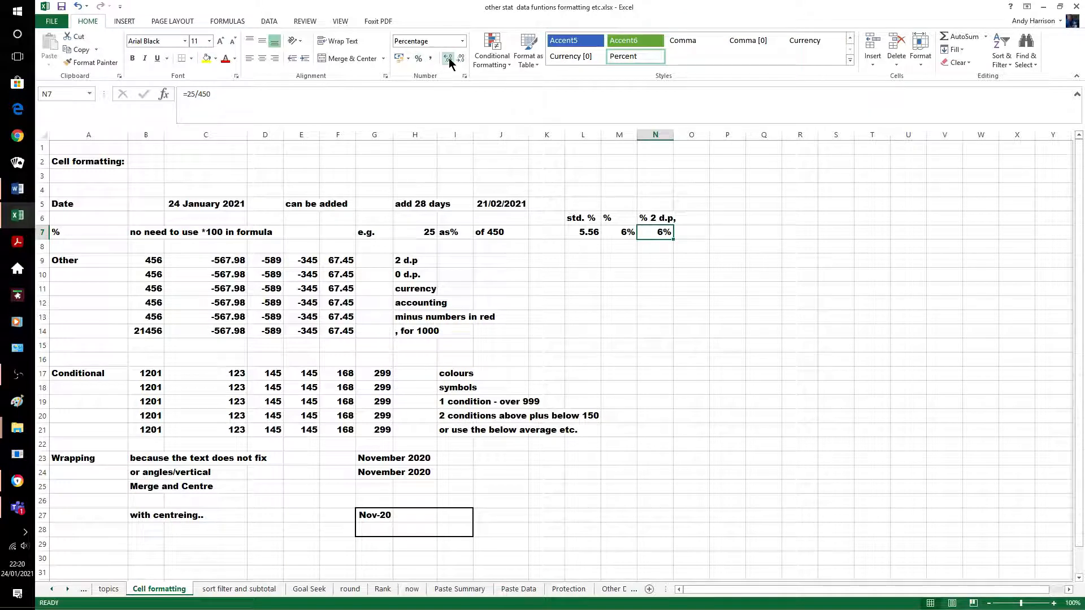
{"action": "left_click", "coordinate": [449, 57]}
{"action": "left_click", "coordinate": [448, 58]}
{"action": "left_click", "coordinate": [738, 233]}
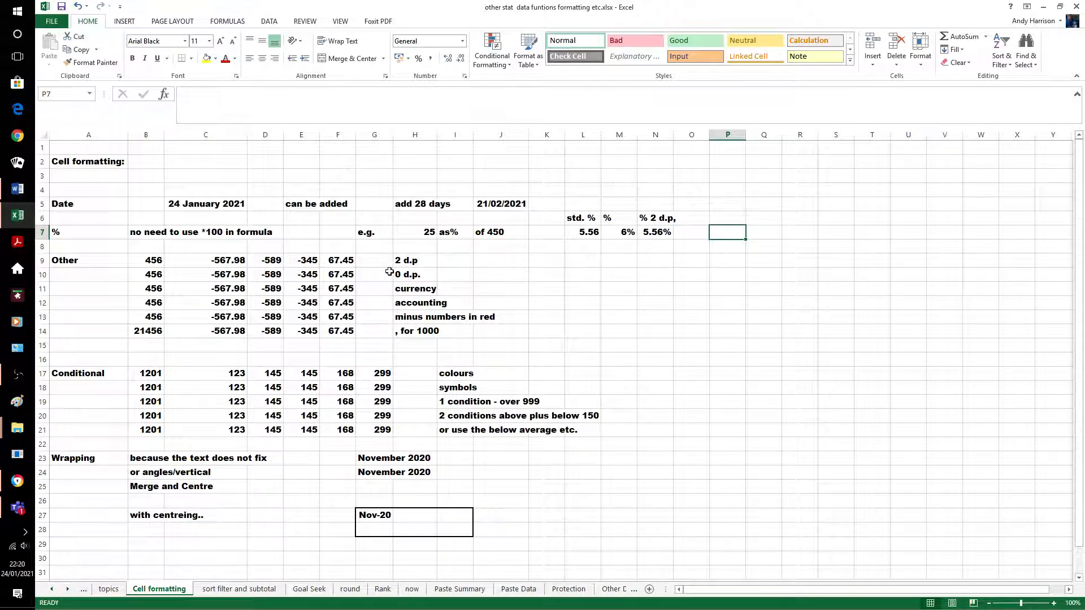
Show row 9's numbers with two decimals and row 10's with no decimals
{"action": "left_click_drag", "start_coordinate": [148, 261], "coordinate": [342, 261]}
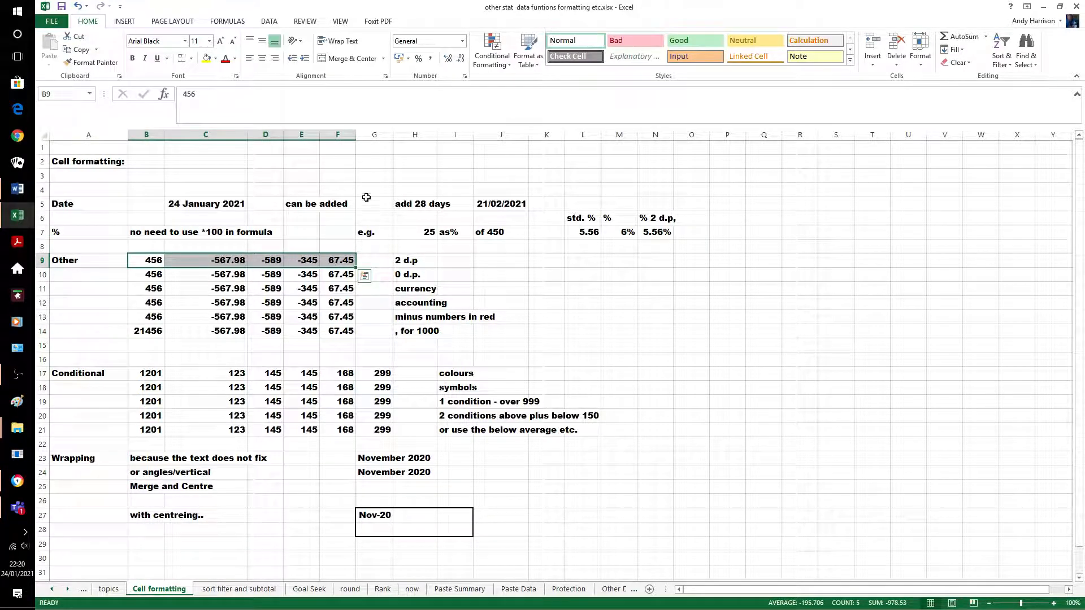
{"action": "left_click", "coordinate": [451, 58]}
{"action": "left_click", "coordinate": [461, 59]}
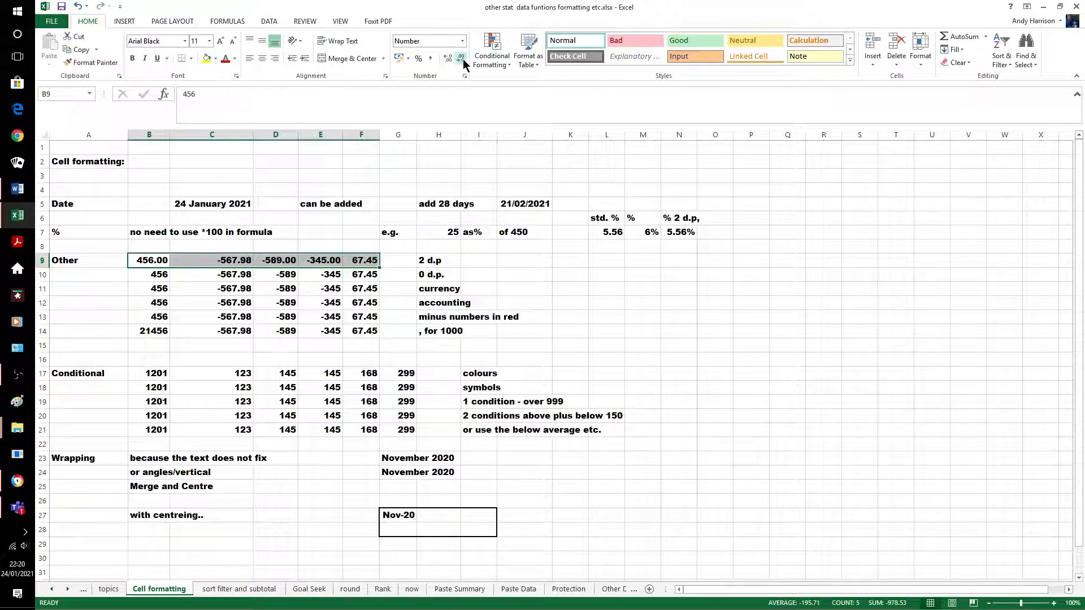
{"action": "left_click", "coordinate": [549, 274]}
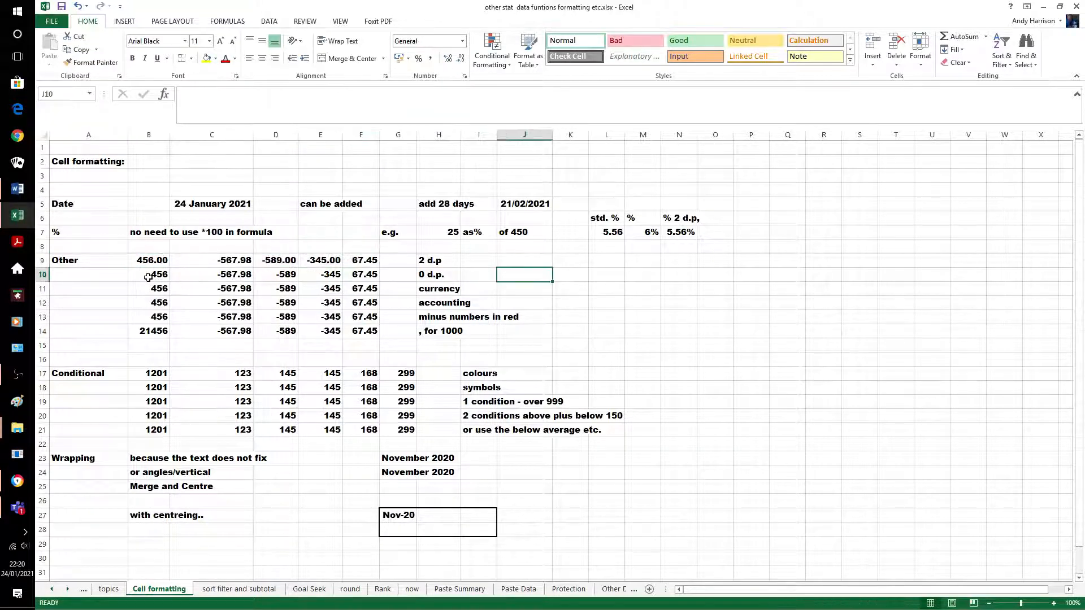
{"action": "left_click_drag", "start_coordinate": [150, 276], "coordinate": [370, 278]}
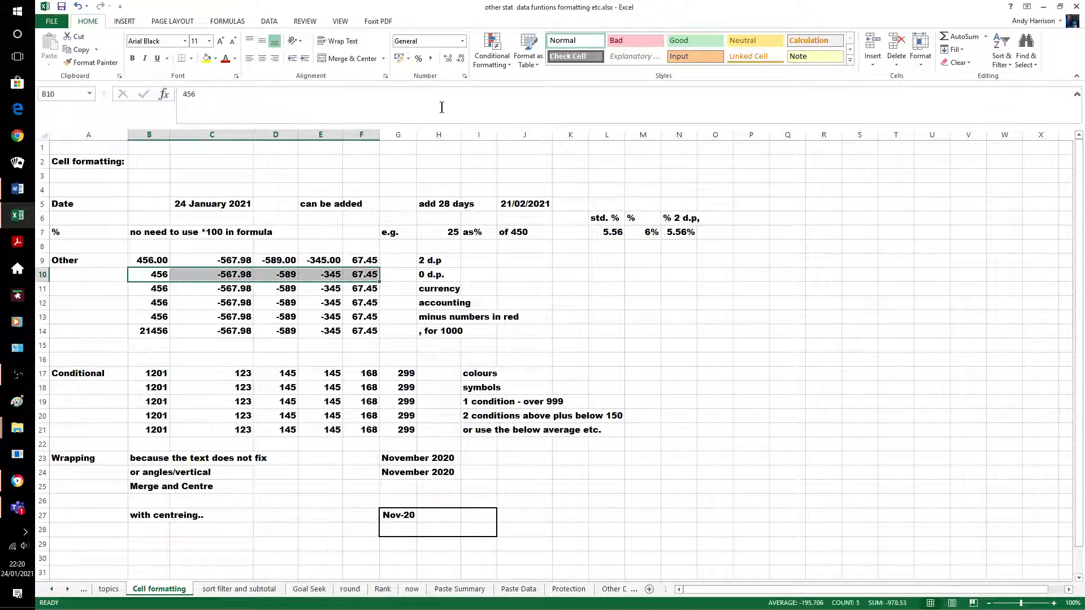
{"action": "left_click", "coordinate": [461, 59]}
{"action": "left_click", "coordinate": [462, 58]}
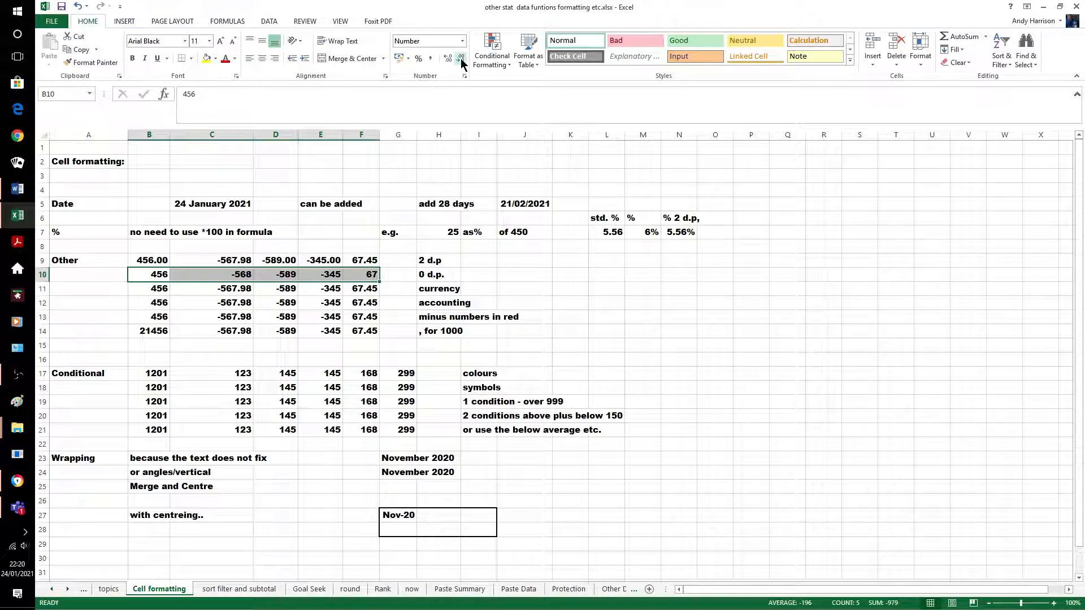
{"action": "left_click", "coordinate": [469, 273]}
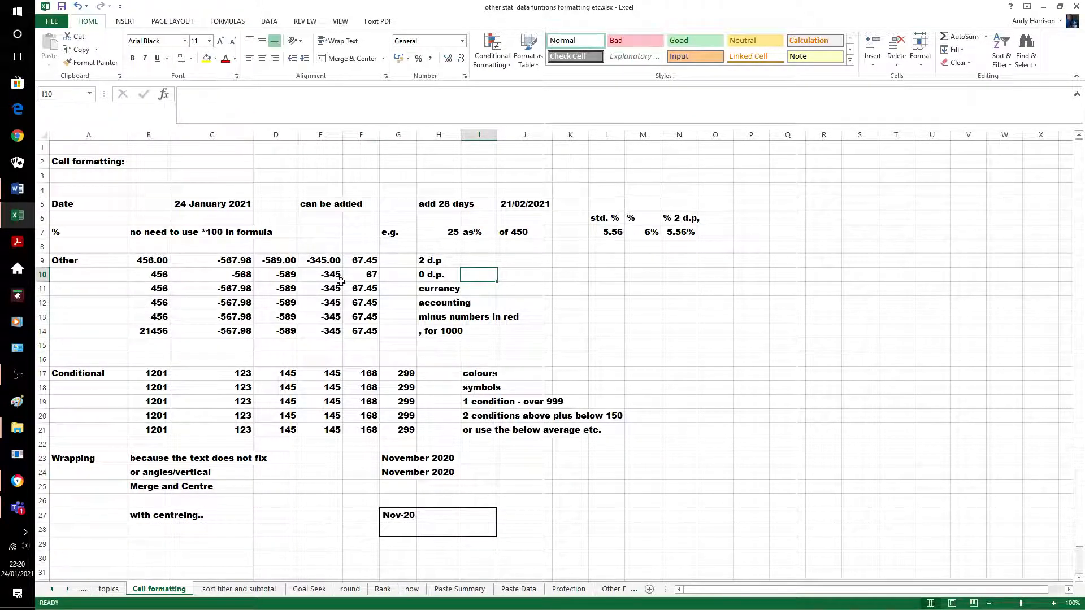
Format row 11's numbers as euro accounting currency
{"action": "left_click_drag", "start_coordinate": [163, 293], "coordinate": [370, 289]}
{"action": "left_click", "coordinate": [409, 60]}
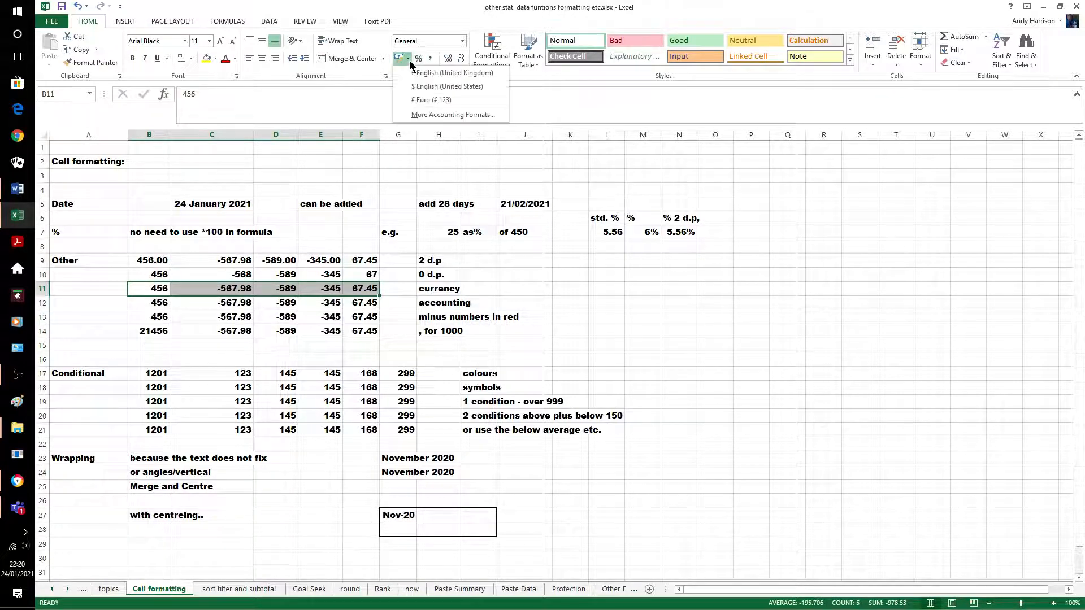
{"action": "left_click", "coordinate": [427, 74]}
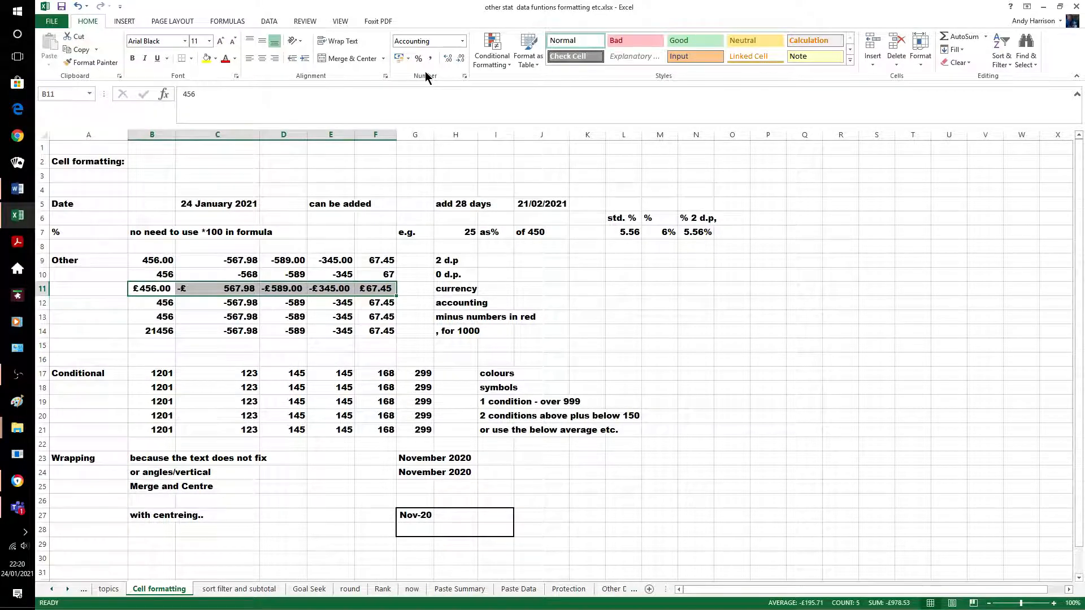
{"action": "left_click", "coordinate": [408, 59]}
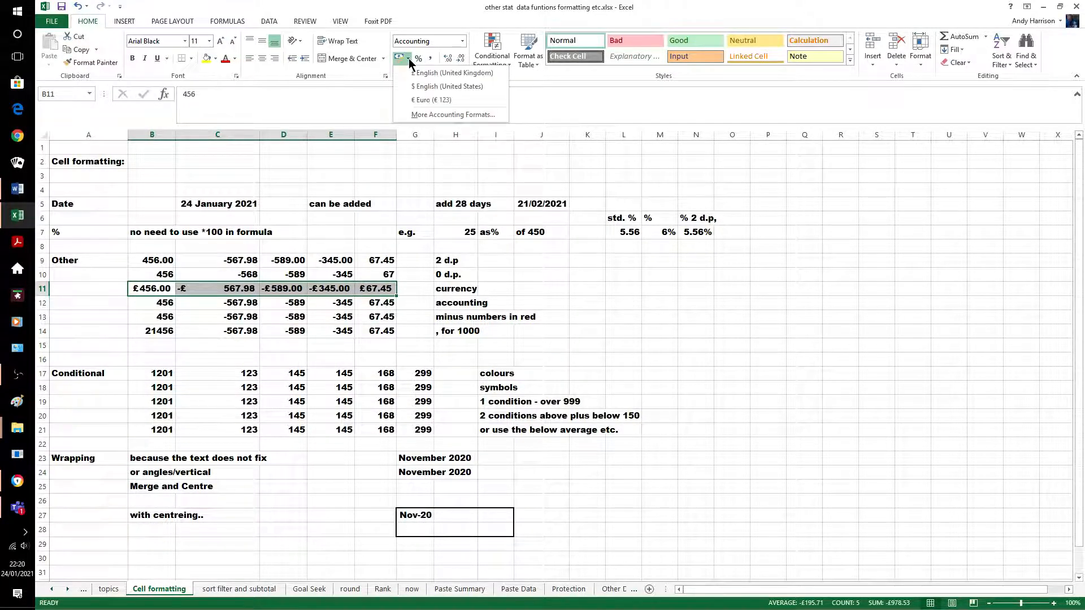
{"action": "left_click", "coordinate": [431, 99]}
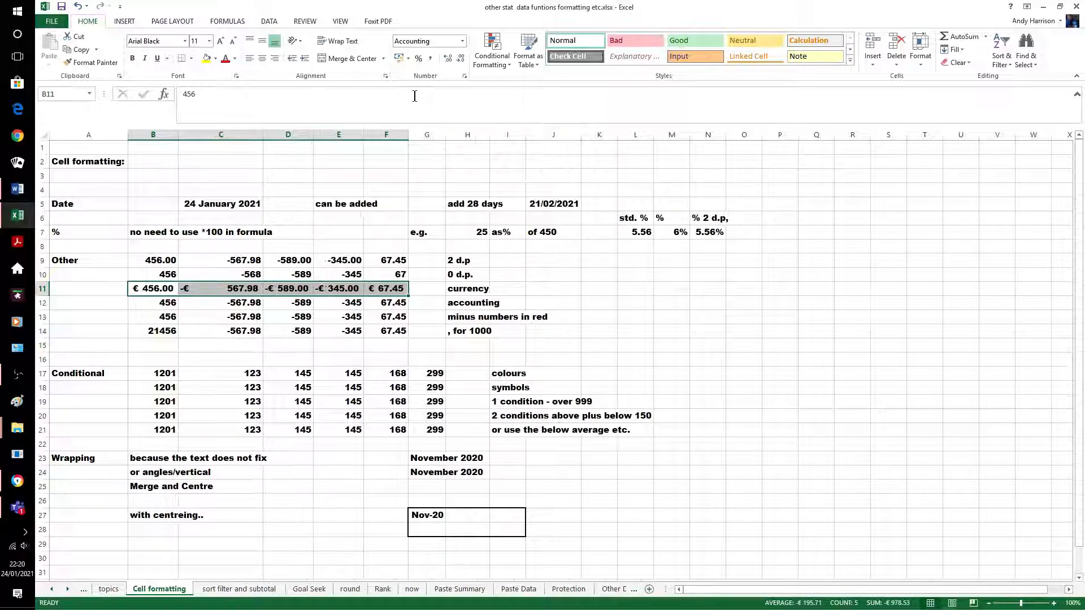
{"action": "left_click", "coordinate": [683, 309]}
Apply the Accounting number format with £ to row 12's numbers
{"action": "left_click_drag", "start_coordinate": [151, 305], "coordinate": [394, 291]}
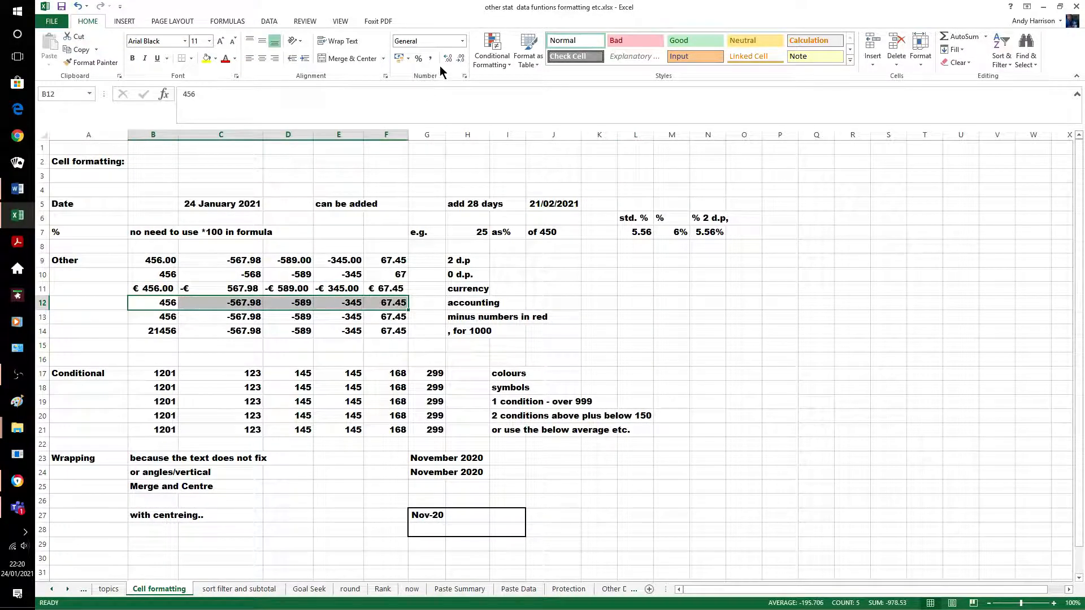
{"action": "left_click", "coordinate": [462, 41]}
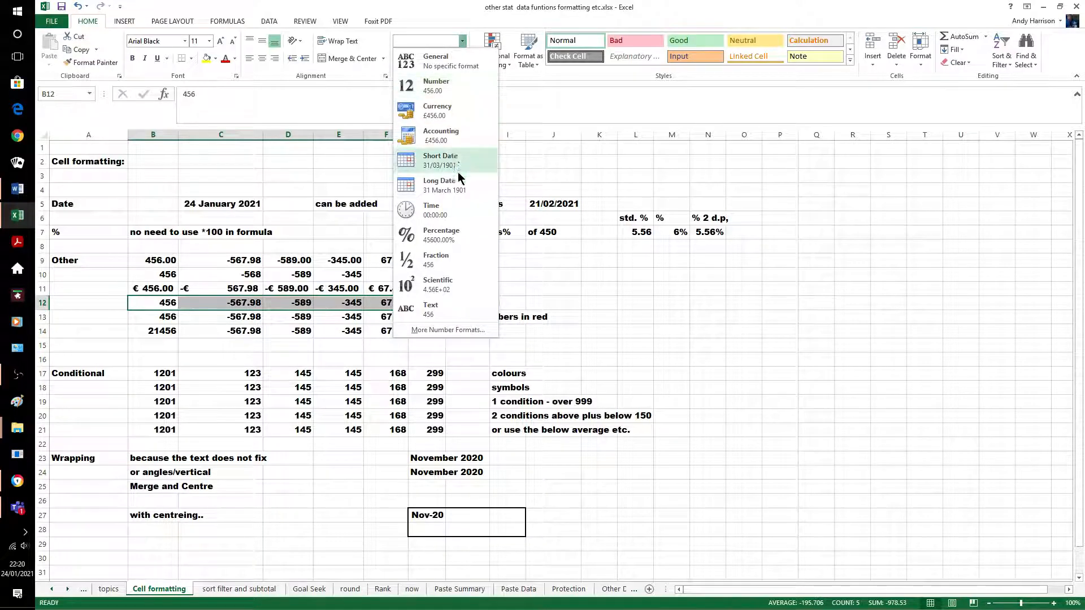
{"action": "left_click", "coordinate": [451, 136]}
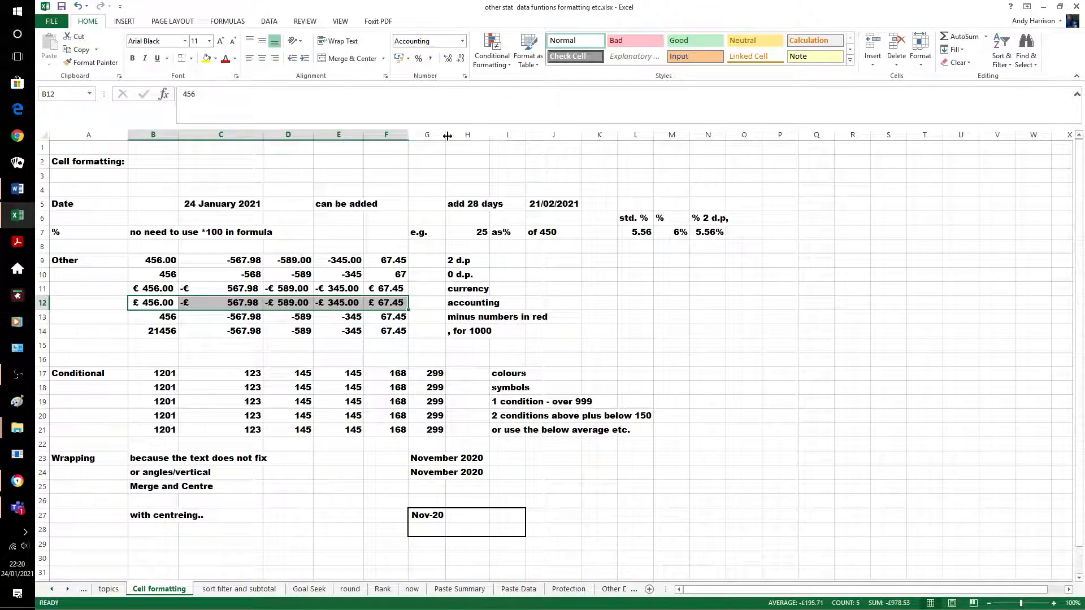
{"action": "left_click", "coordinate": [599, 290]}
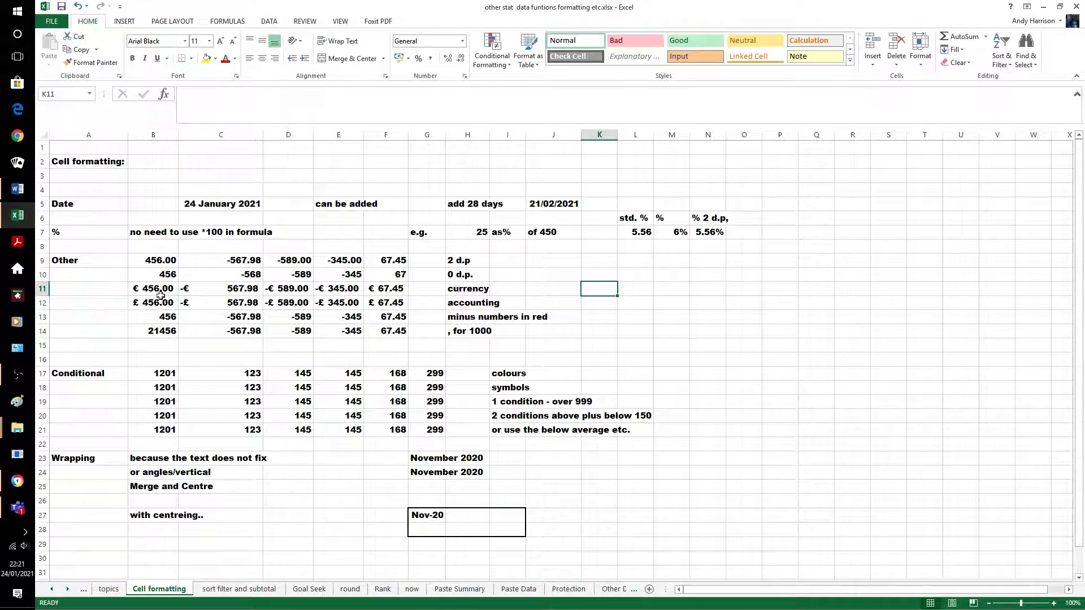
{"action": "left_click_drag", "start_coordinate": [146, 320], "coordinate": [390, 318]}
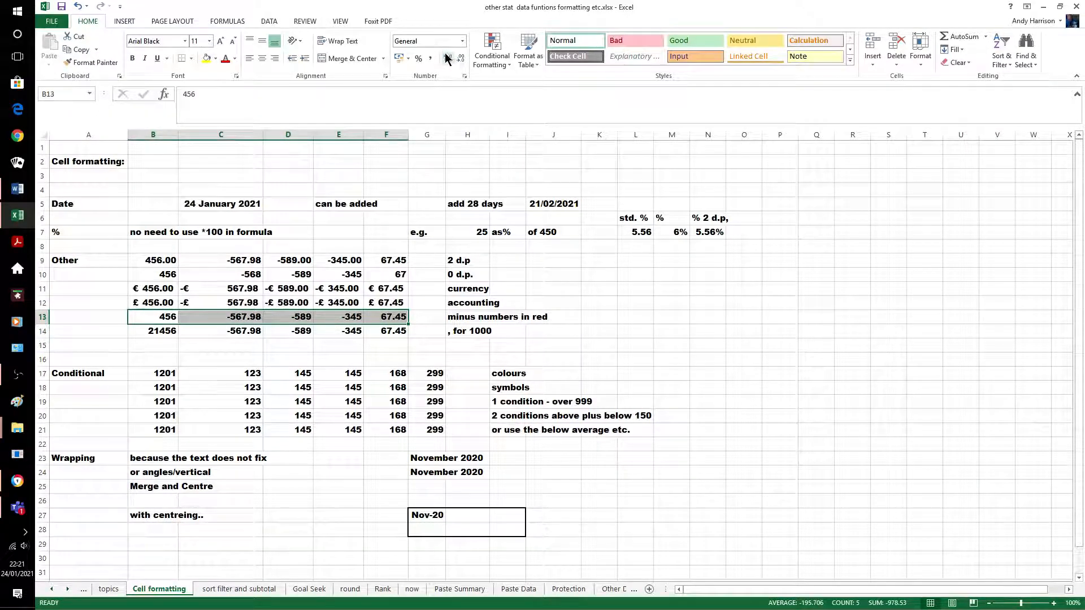
Format B13:F13 as Number with two decimals and red negative values
{"action": "right_click", "coordinate": [219, 317]}
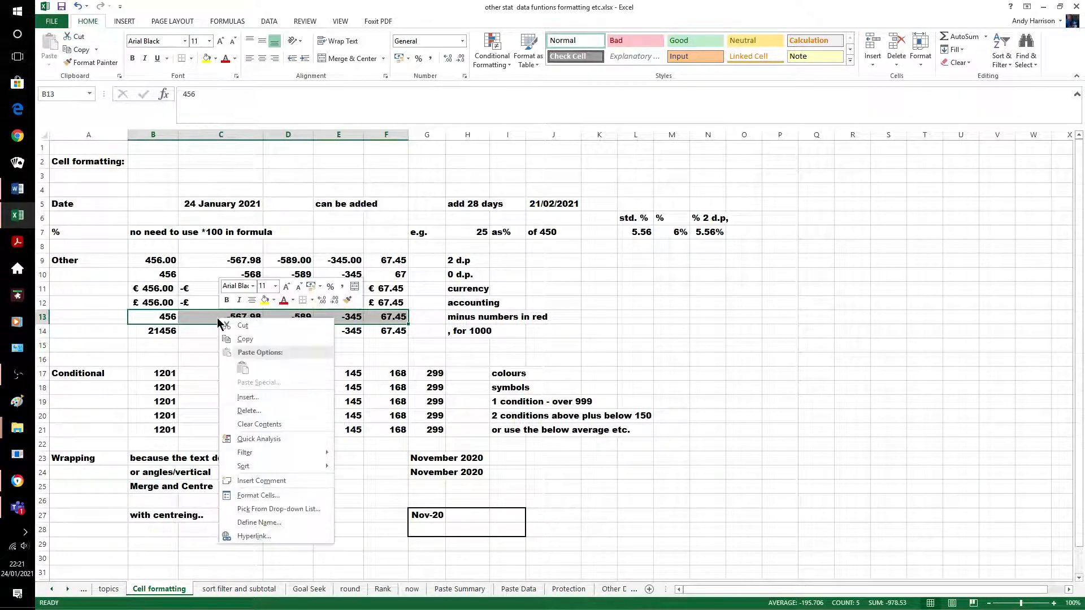
{"action": "left_click", "coordinate": [261, 498]}
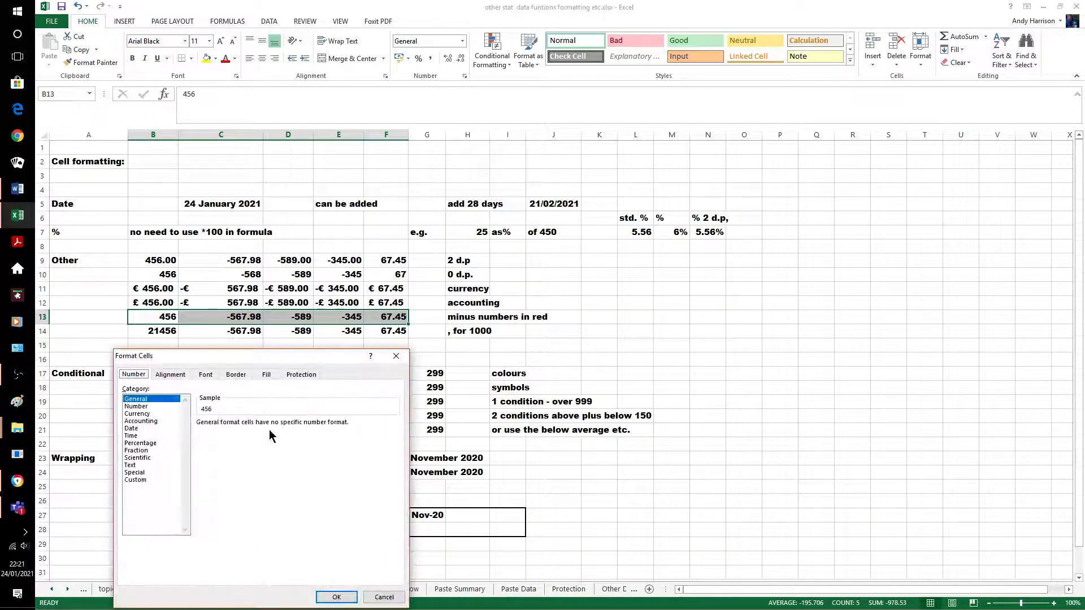
{"action": "left_click", "coordinate": [144, 406]}
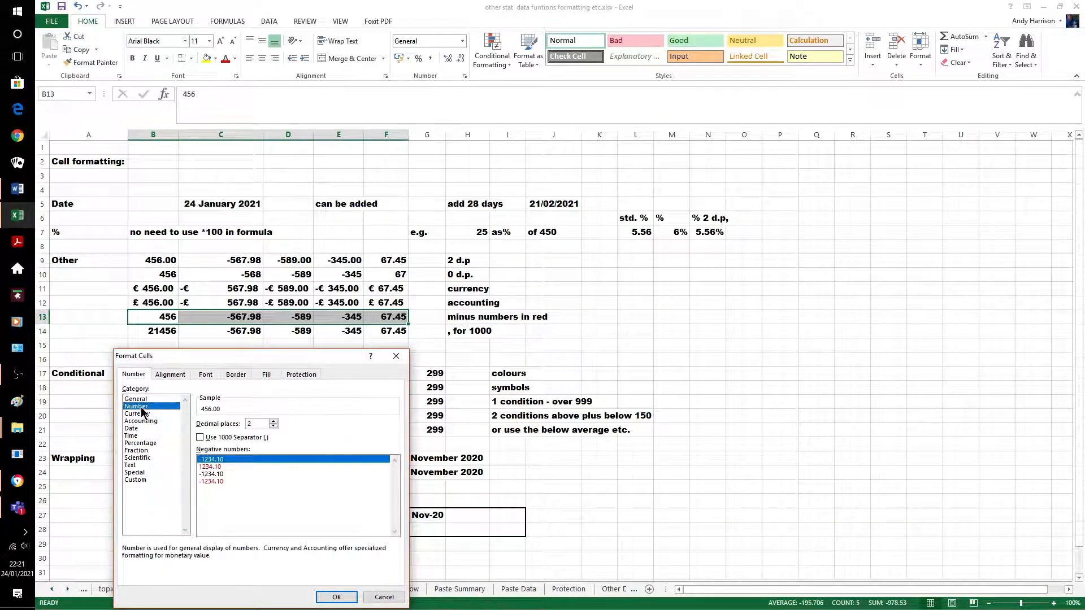
{"action": "left_click", "coordinate": [213, 481]}
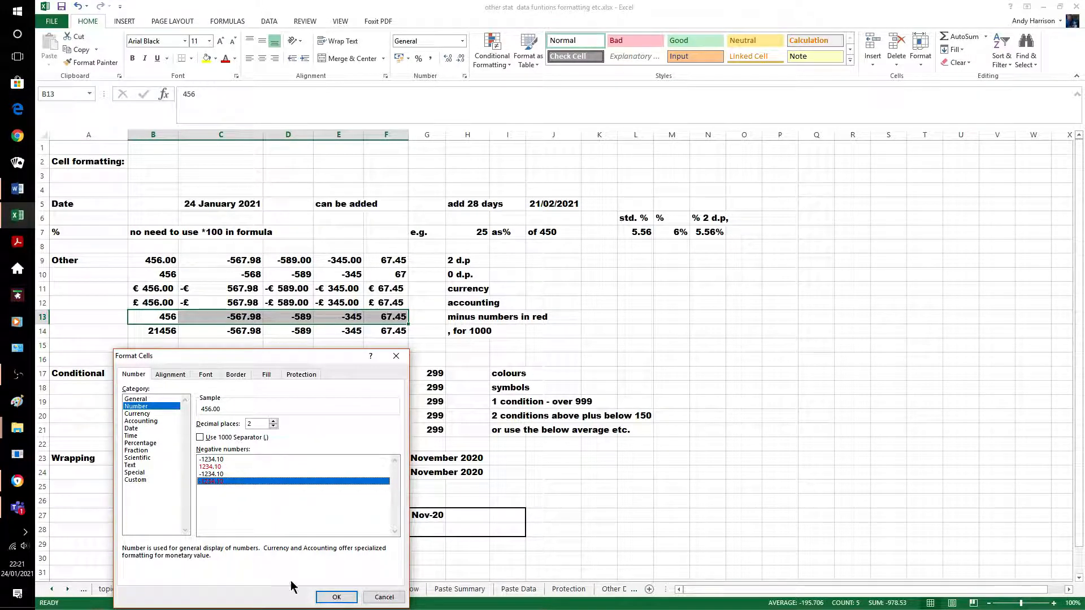
{"action": "left_click", "coordinate": [337, 597]}
{"action": "left_click", "coordinate": [649, 341]}
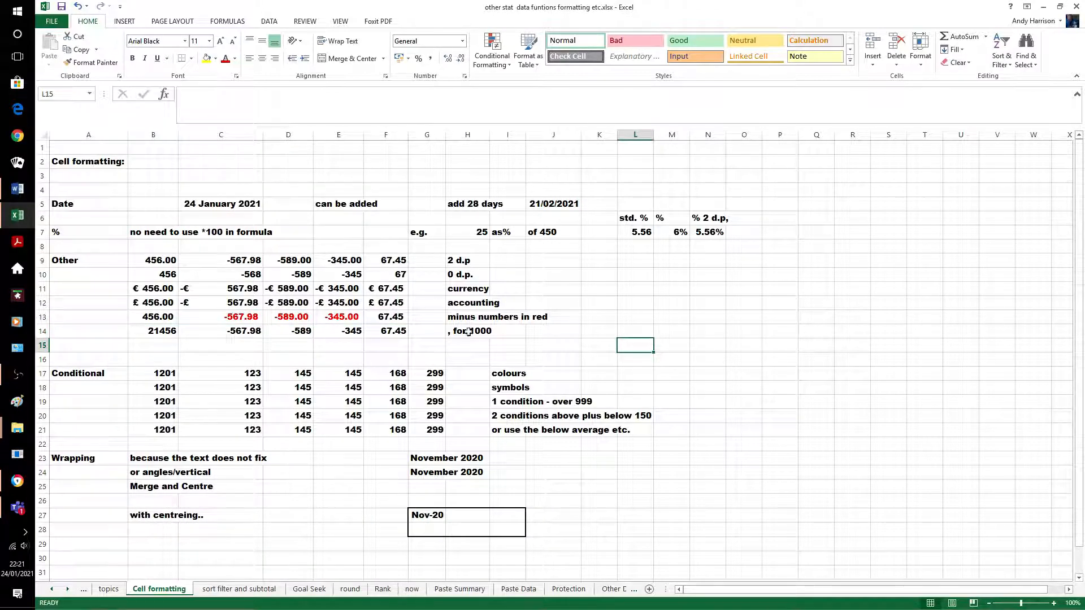
Apply Comma Style to B14:F14 so 21456 reads 21,456.00
{"action": "left_click_drag", "start_coordinate": [158, 333], "coordinate": [381, 334]}
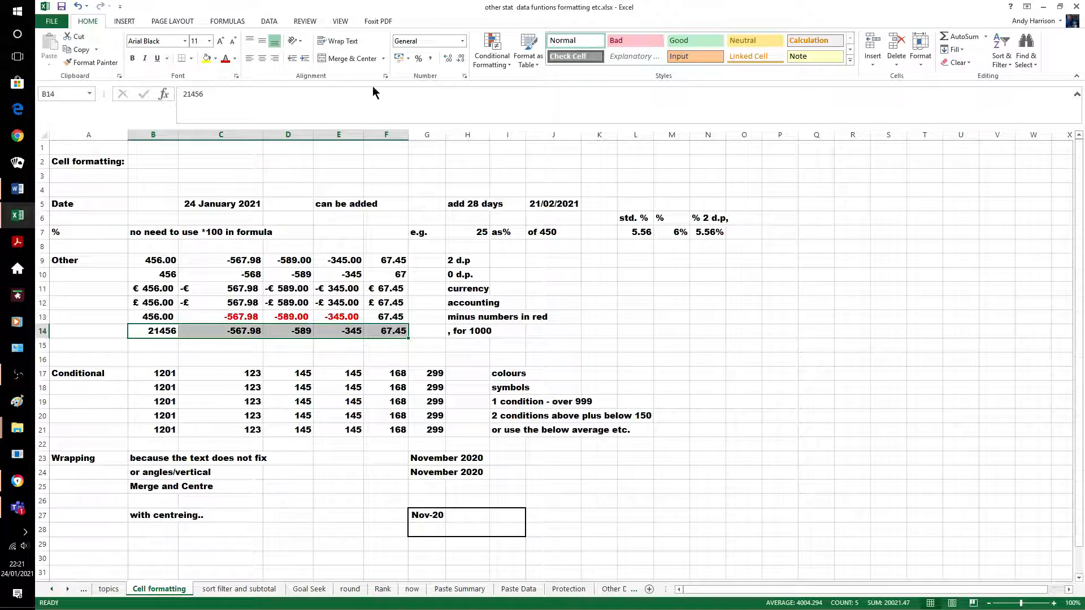
{"action": "left_click", "coordinate": [431, 58]}
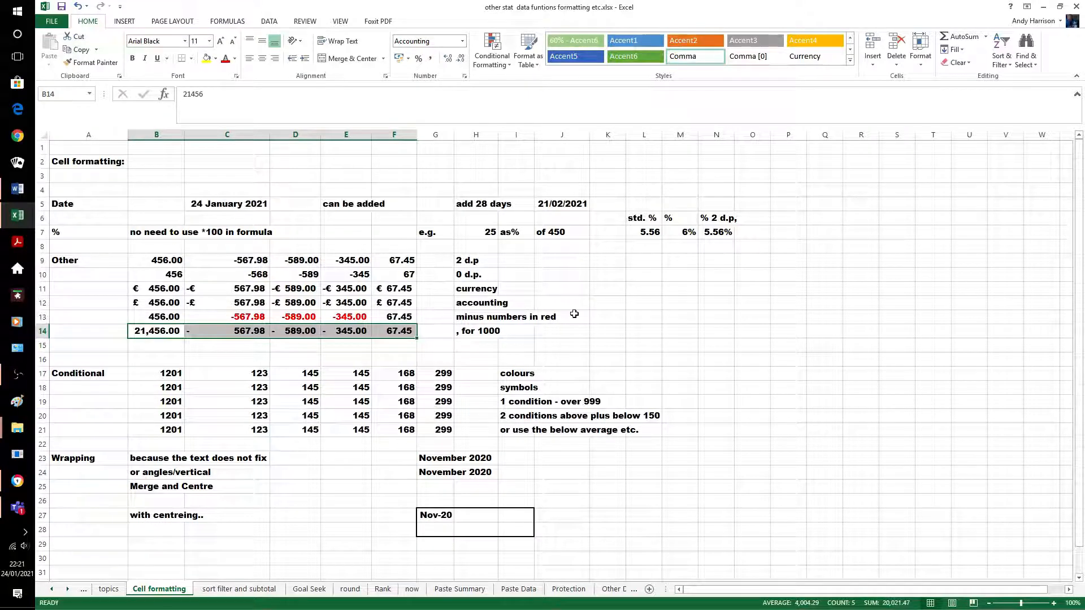
{"action": "left_click", "coordinate": [639, 317]}
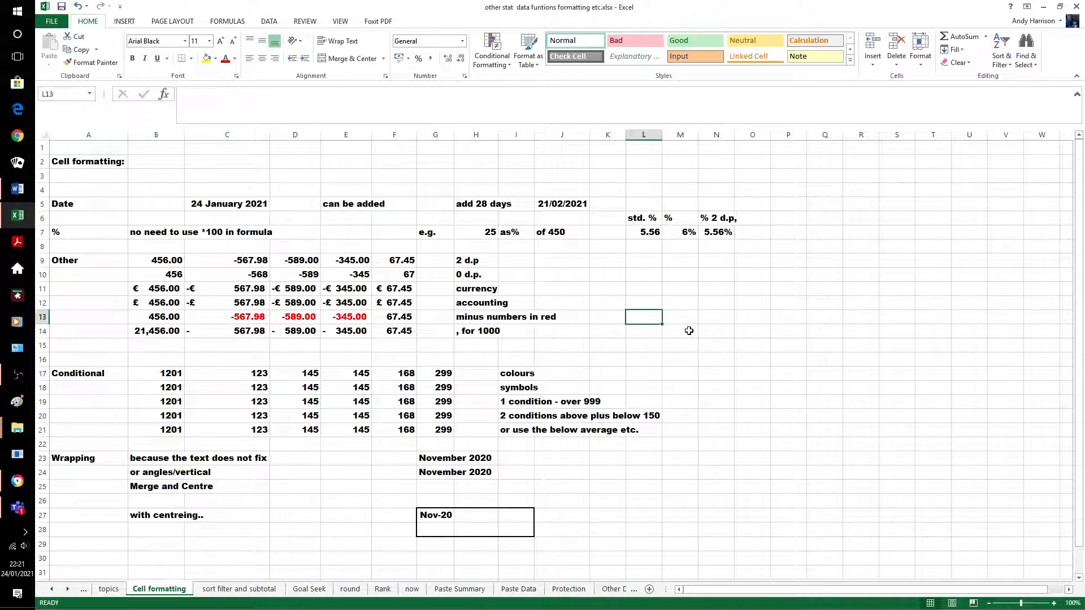
{"action": "scroll", "coordinate": [685, 331], "scroll_direction": "down", "scroll_amount": 3}
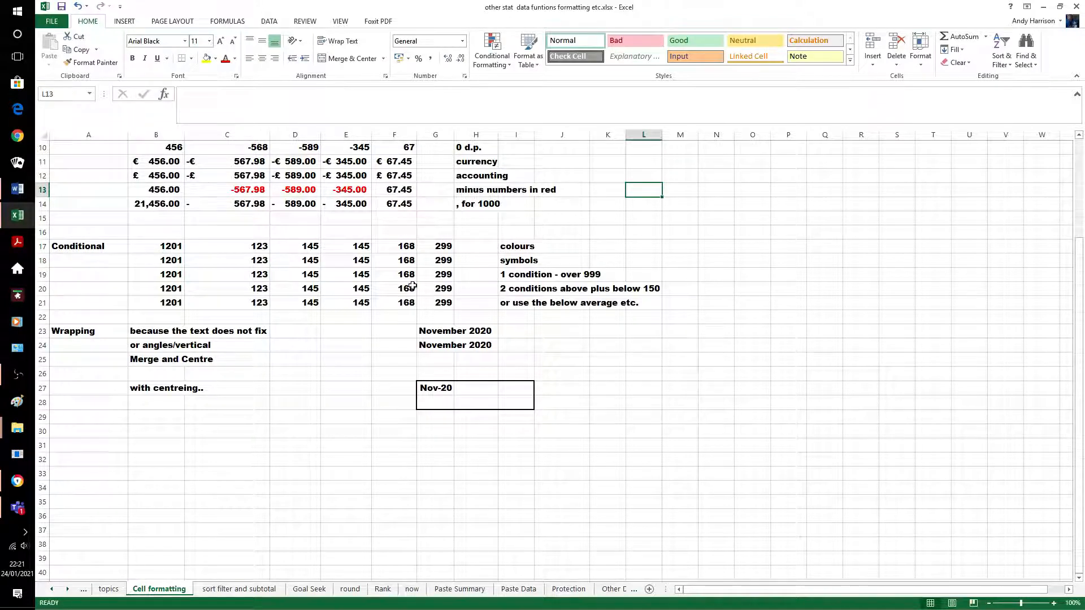
Apply a red-yellow-green colour scale to row 17's values
{"action": "left_click_drag", "start_coordinate": [168, 245], "coordinate": [443, 247]}
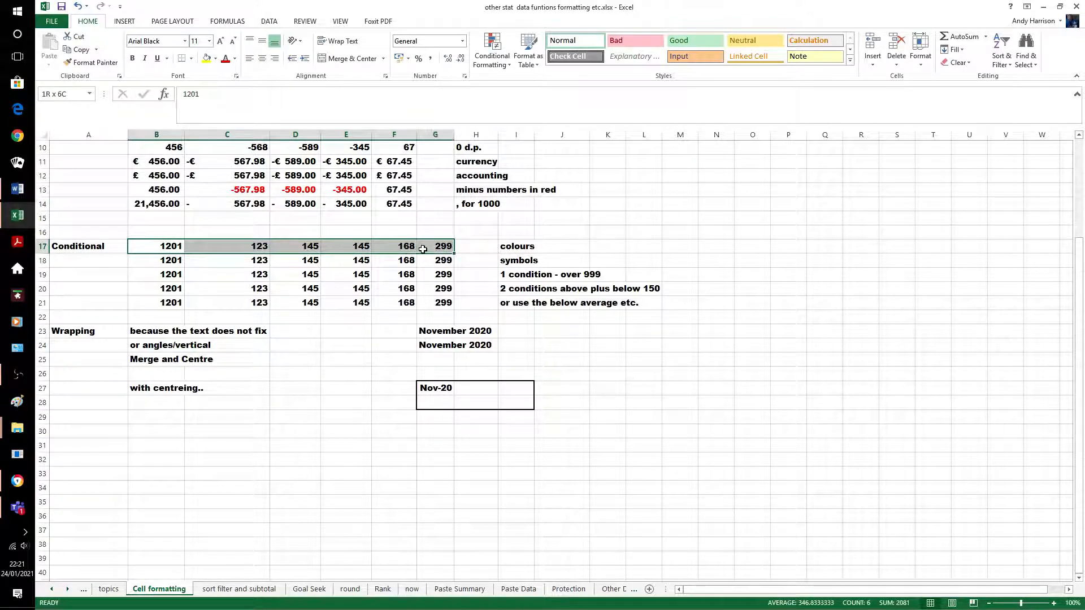
{"action": "left_click", "coordinate": [502, 63]}
{"action": "mouse_move", "coordinate": [523, 161]}
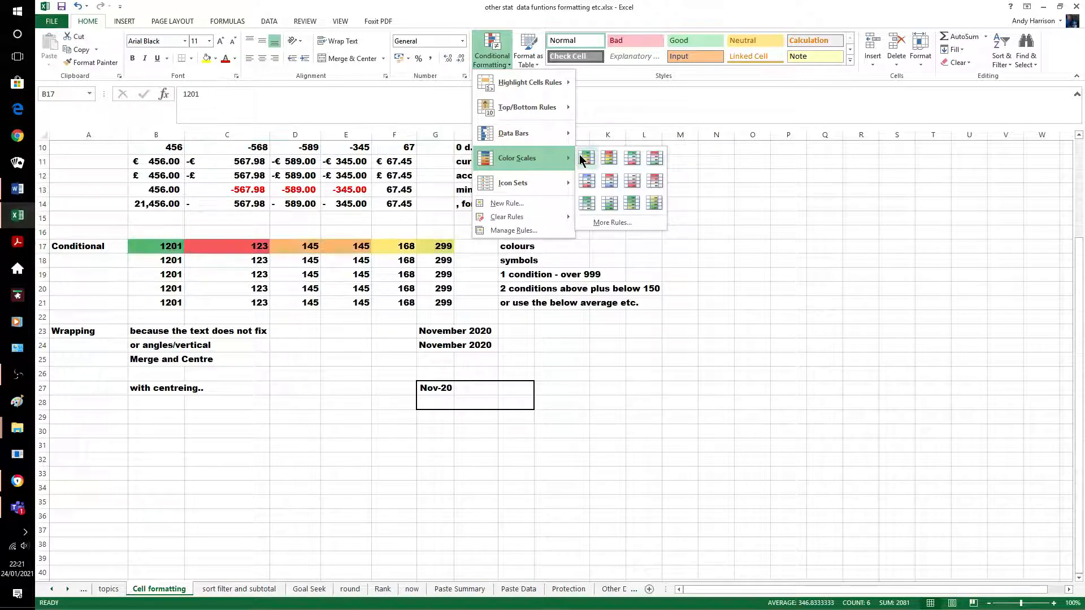
{"action": "left_click", "coordinate": [610, 160]}
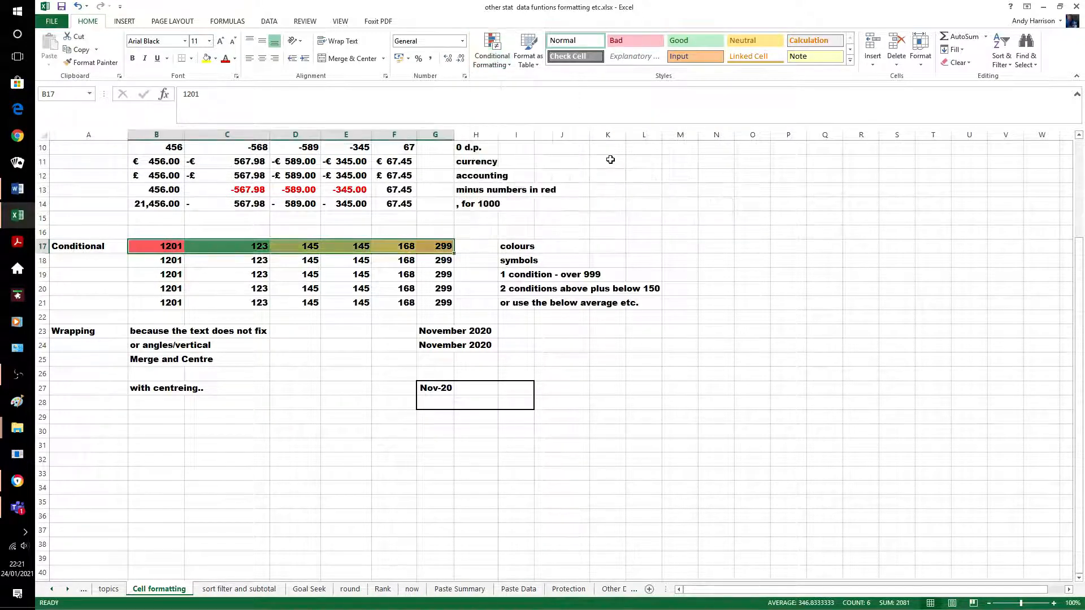
{"action": "left_click", "coordinate": [682, 251]}
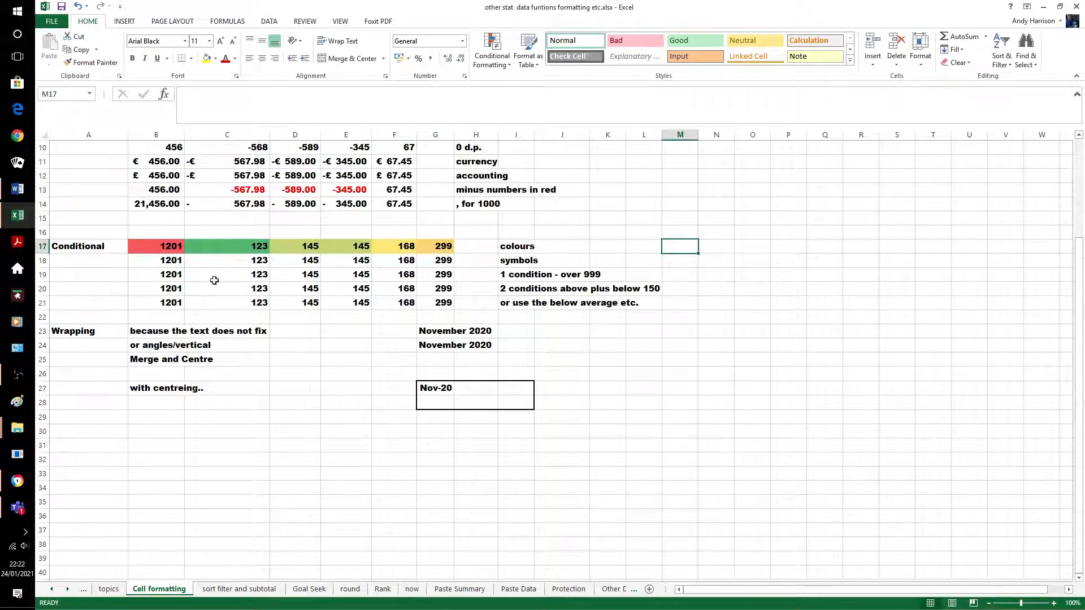
Change B17 to 201 so the colour scale recolours it
{"action": "left_click", "coordinate": [179, 250]}
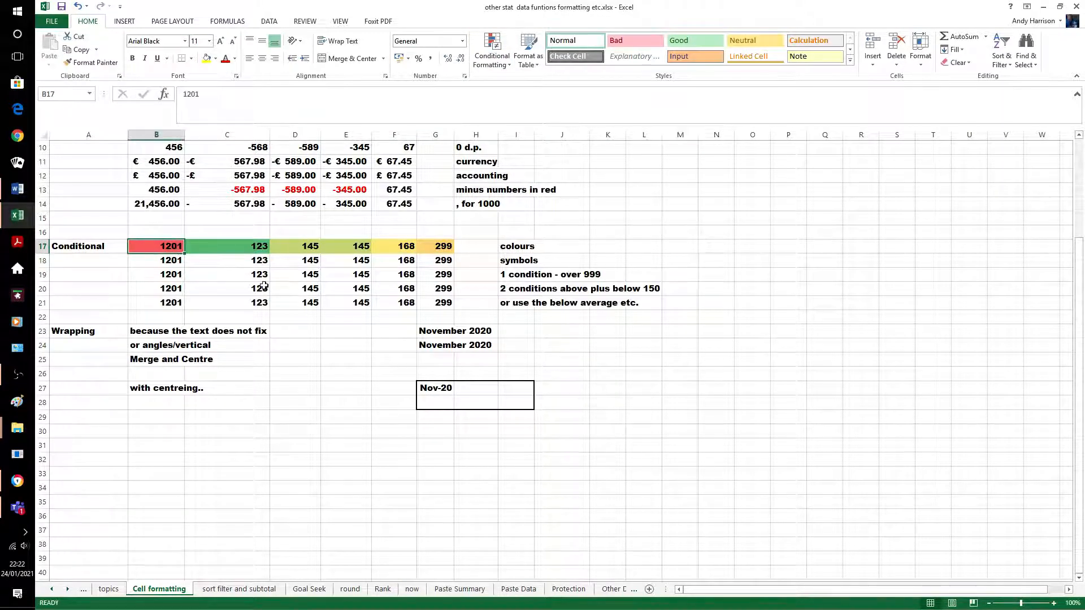
{"action": "type", "text": "20"}
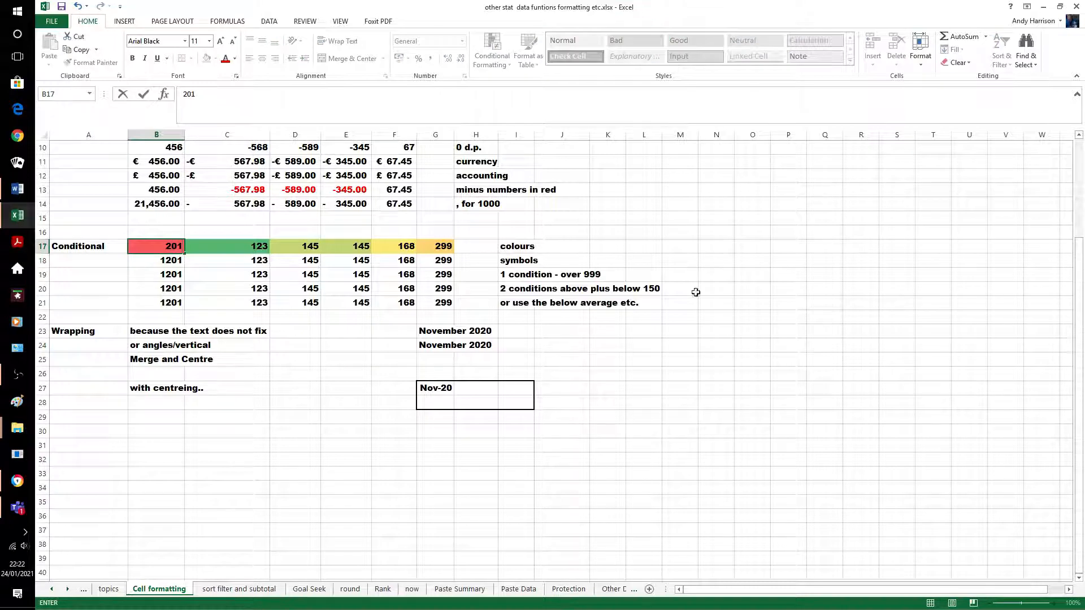
{"action": "left_click", "coordinate": [614, 215]}
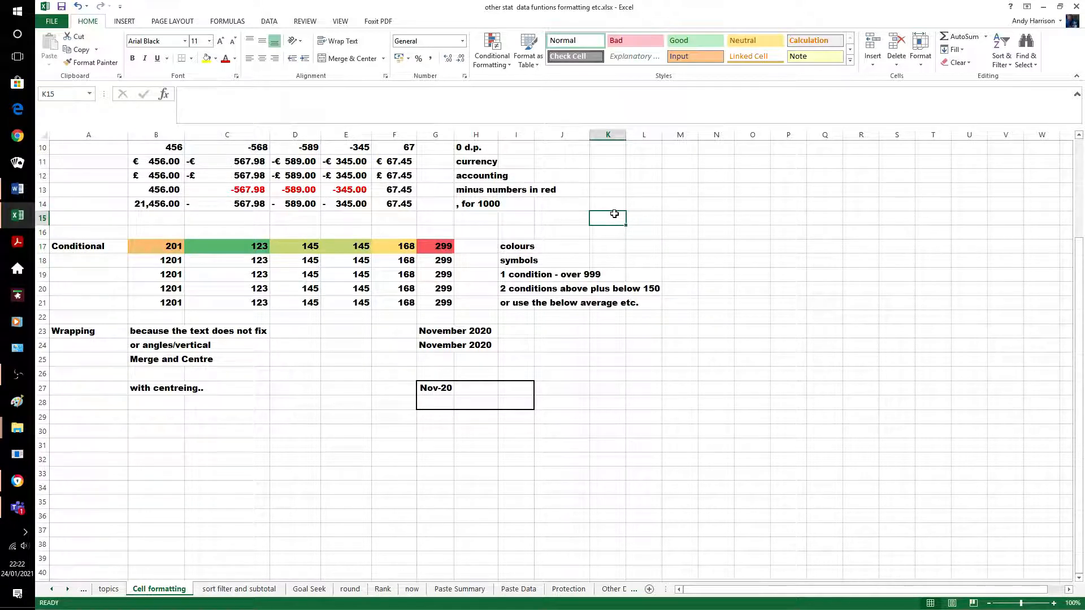
Apply the 3 Traffic Lights icon set to row 18's values (B18:G18)
{"action": "left_click_drag", "start_coordinate": [169, 262], "coordinate": [435, 264]}
{"action": "left_click", "coordinate": [508, 65]}
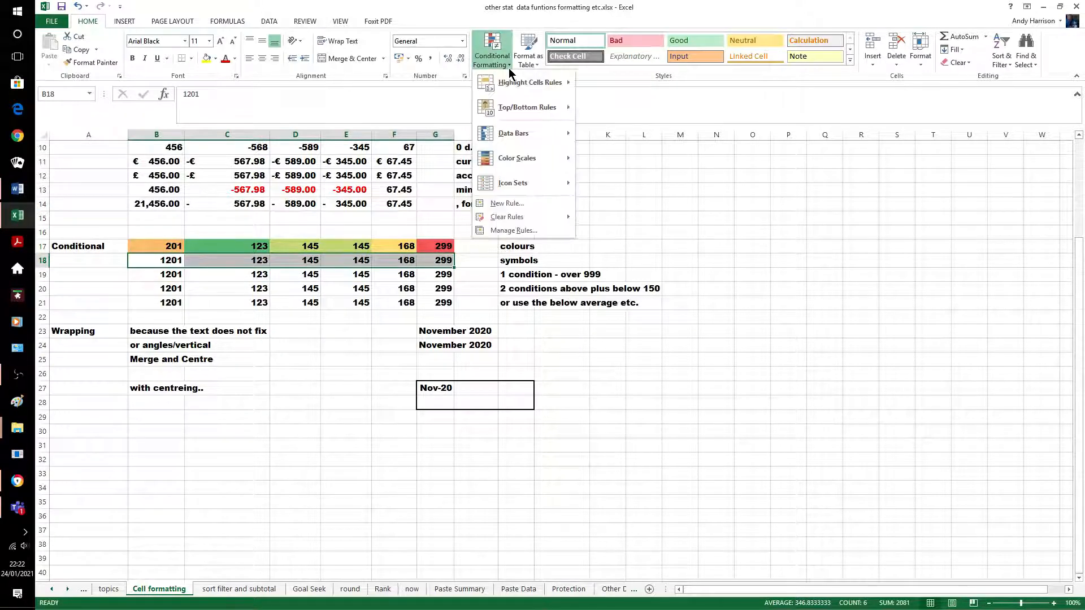
{"action": "mouse_move", "coordinate": [528, 183]}
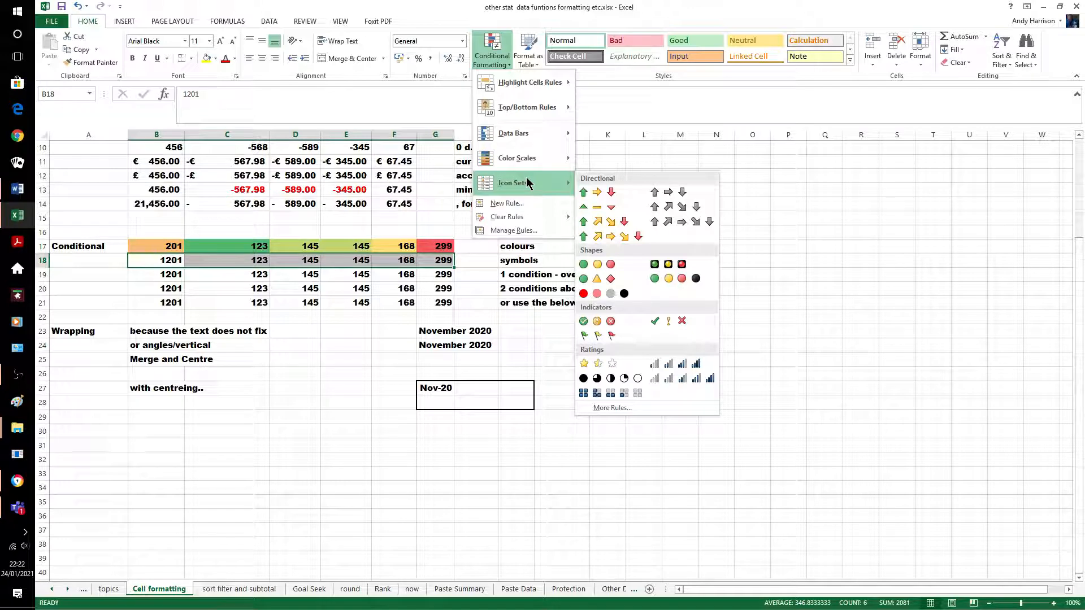
{"action": "left_click", "coordinate": [598, 263]}
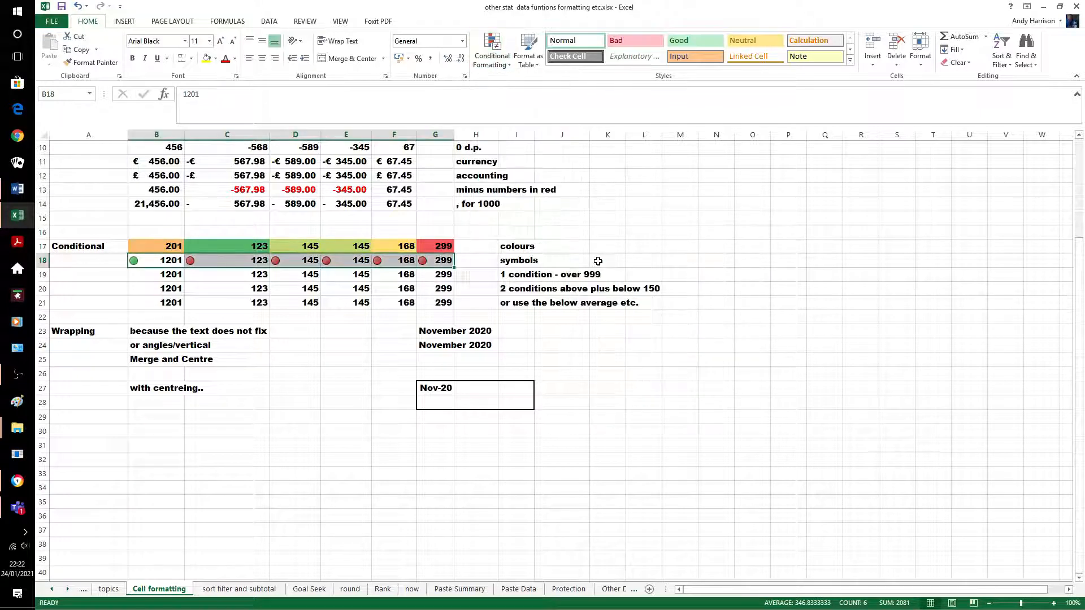
{"action": "left_click", "coordinate": [562, 333]}
Change B18 to 250 and D18 to 245 so both show green lights
{"action": "double_click", "coordinate": [180, 261]}
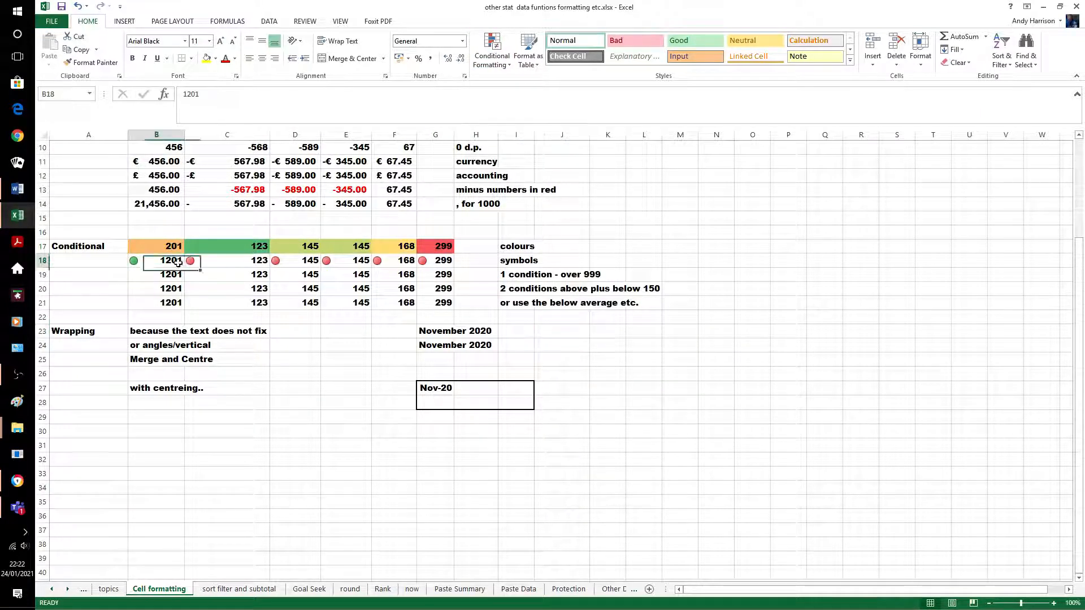
{"action": "key", "text": "BackSpace"}
{"action": "key", "text": "BackSpace"}
{"action": "key", "text": "BackSpace"}
{"action": "key", "text": "BackSpace"}
{"action": "type", "text": "250"}
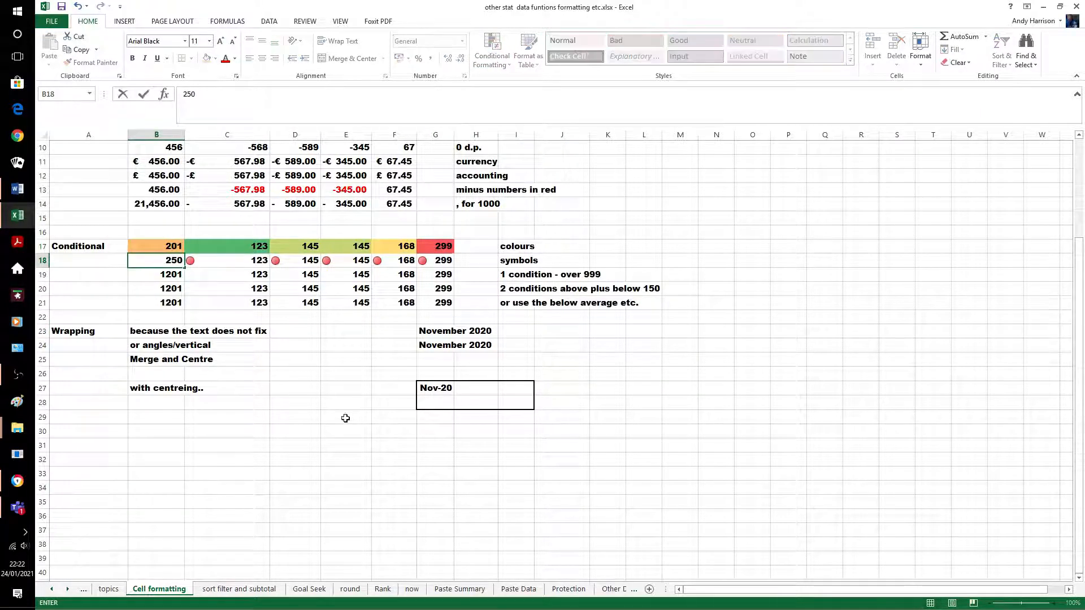
{"action": "left_click", "coordinate": [308, 404]}
{"action": "left_click", "coordinate": [308, 260]}
{"action": "type", "text": "100"}
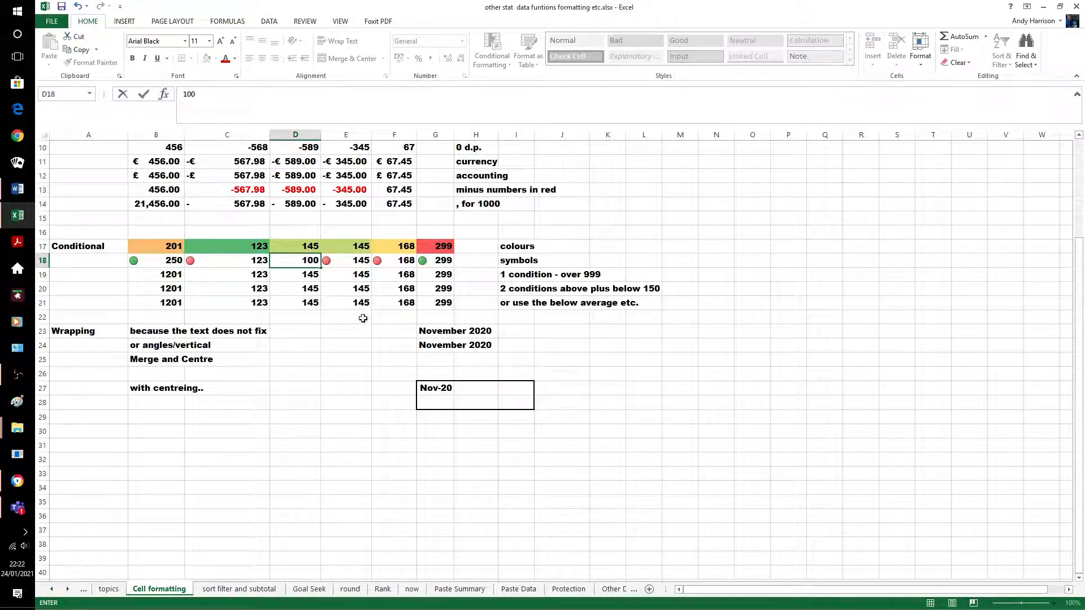
{"action": "left_click", "coordinate": [342, 405]}
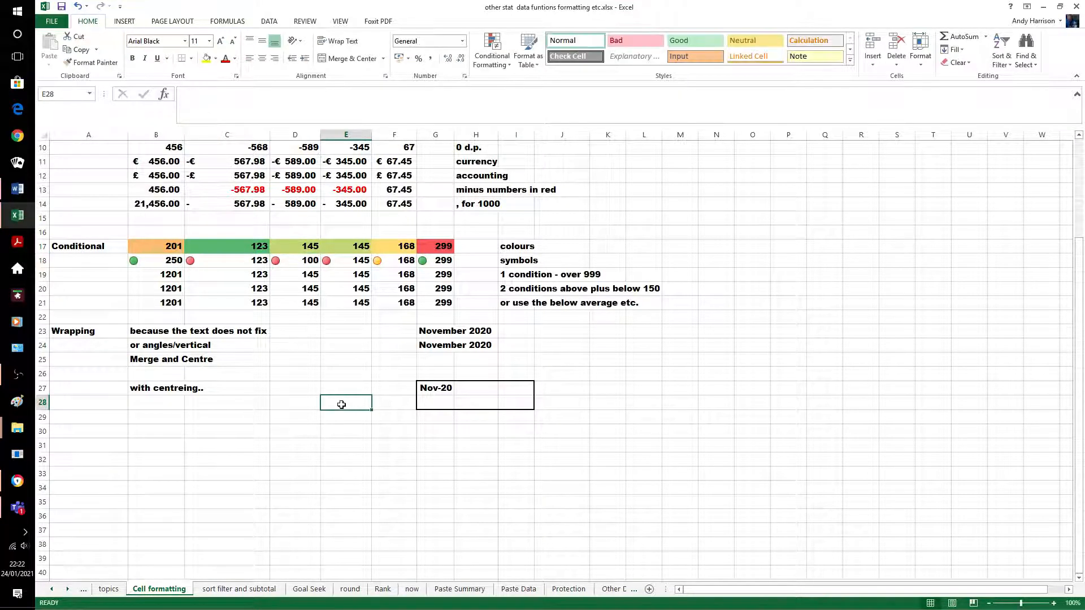
{"action": "left_click", "coordinate": [307, 261]}
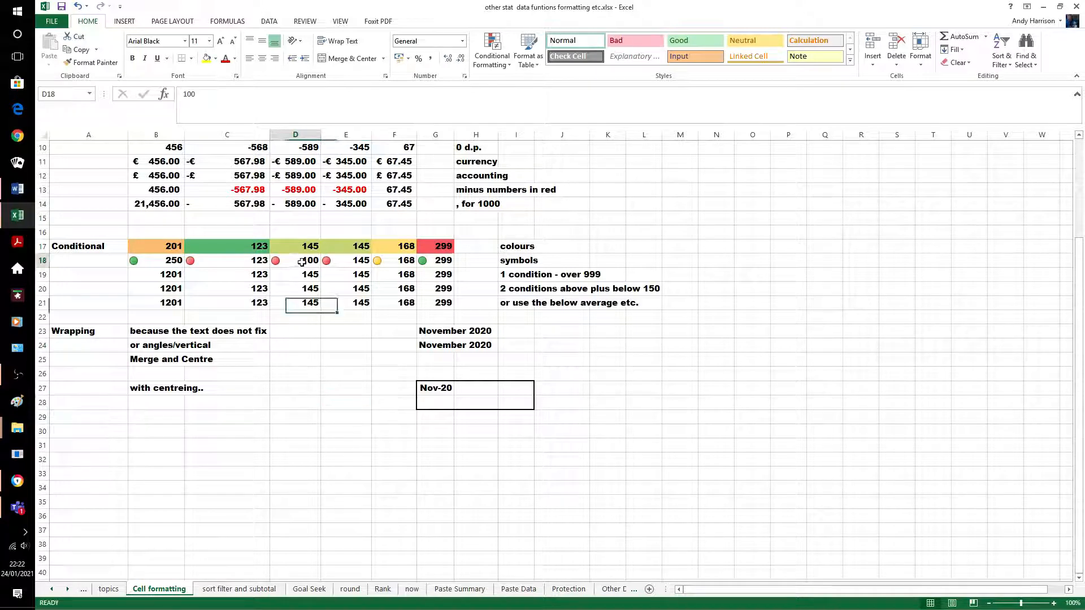
{"action": "type", "text": "245"}
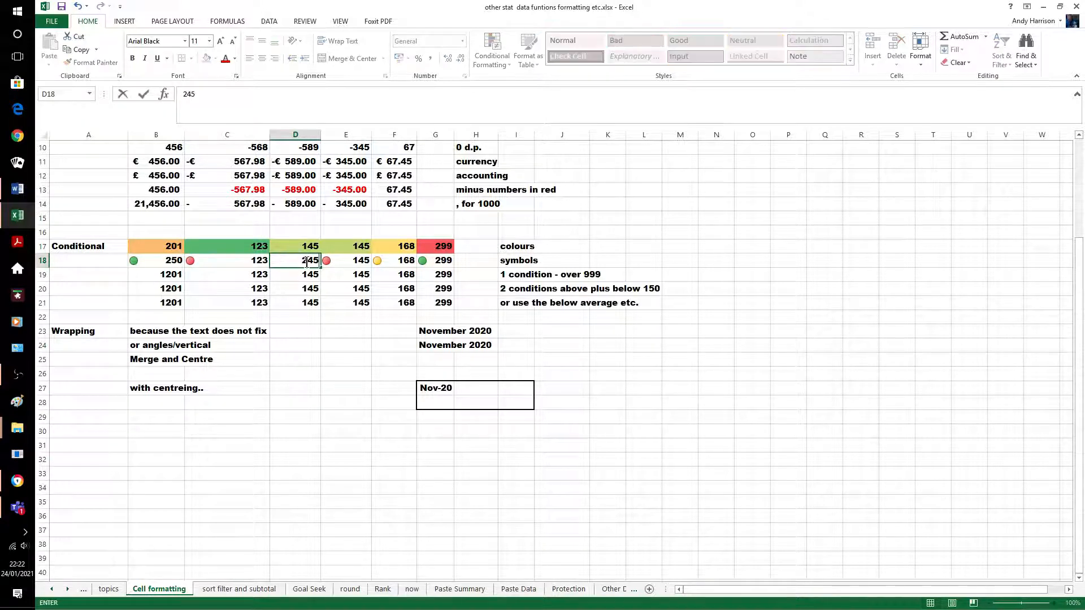
{"action": "left_click", "coordinate": [350, 438]}
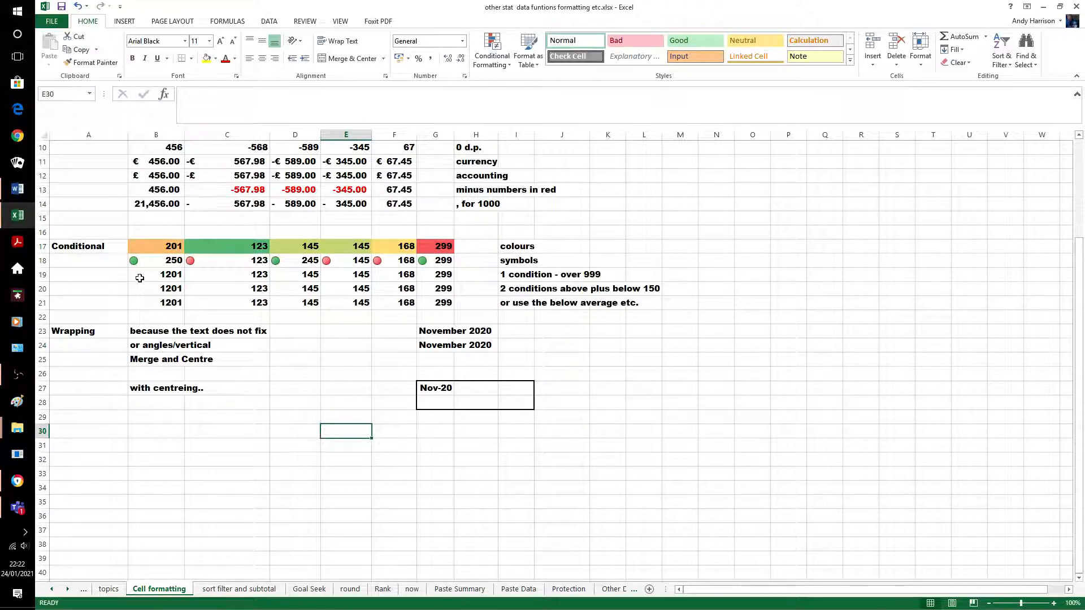
{"action": "left_click_drag", "start_coordinate": [143, 282], "coordinate": [443, 276]}
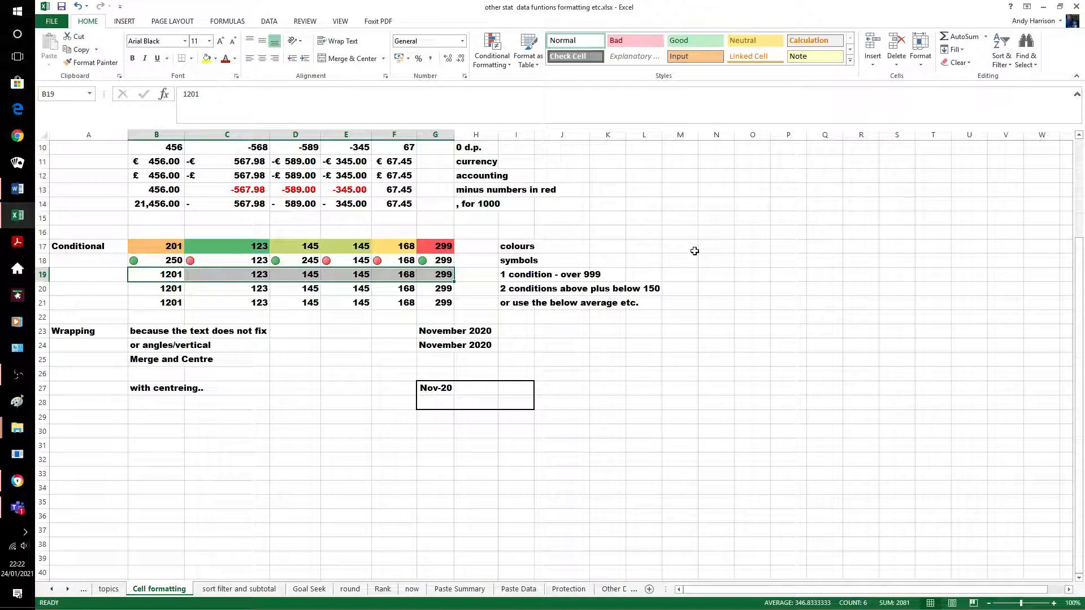
Add a rule giving row 19 cells greater than 999 a light green fill
{"action": "left_click", "coordinate": [492, 51]}
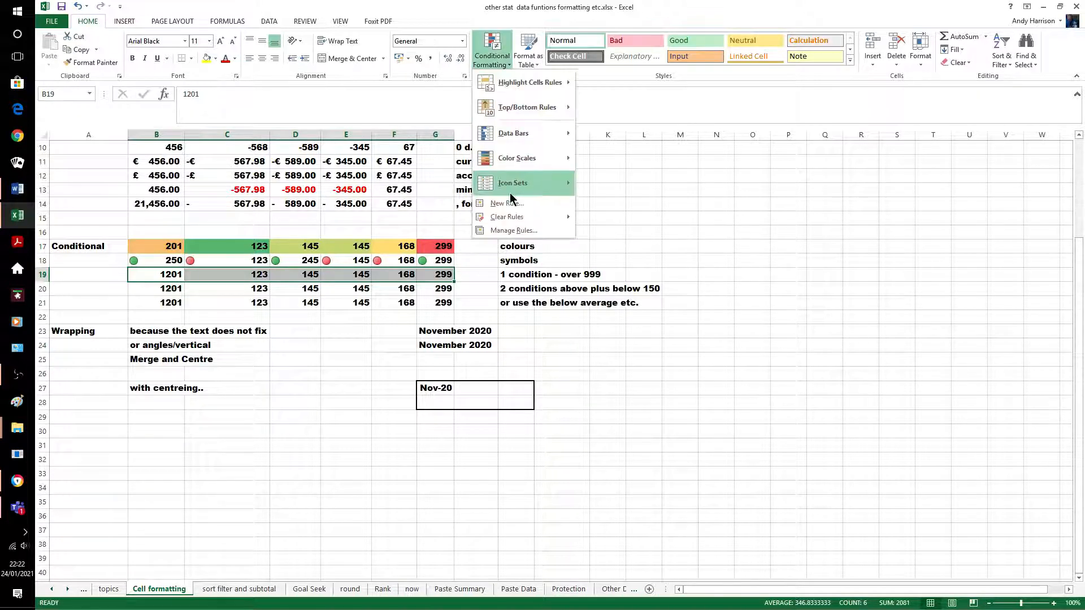
{"action": "left_click", "coordinate": [511, 204]}
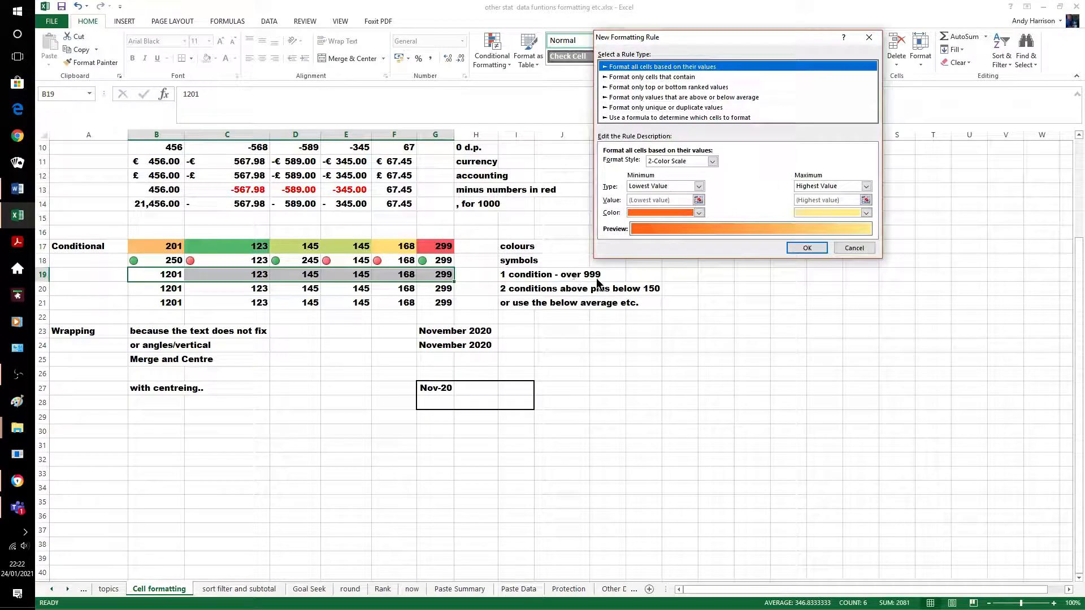
{"action": "left_click", "coordinate": [689, 77]}
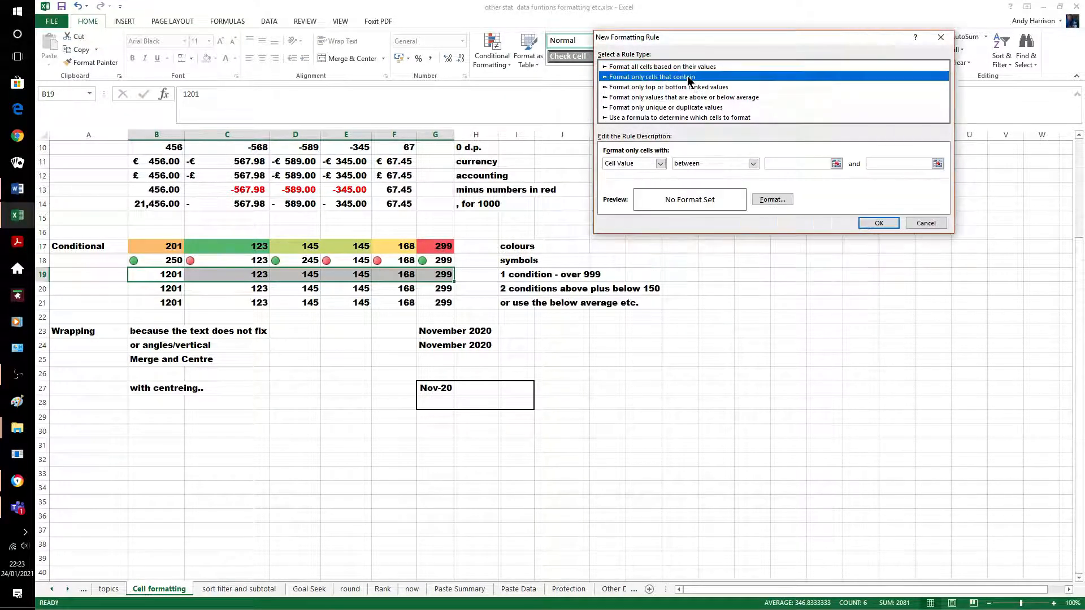
{"action": "left_click", "coordinate": [754, 164]}
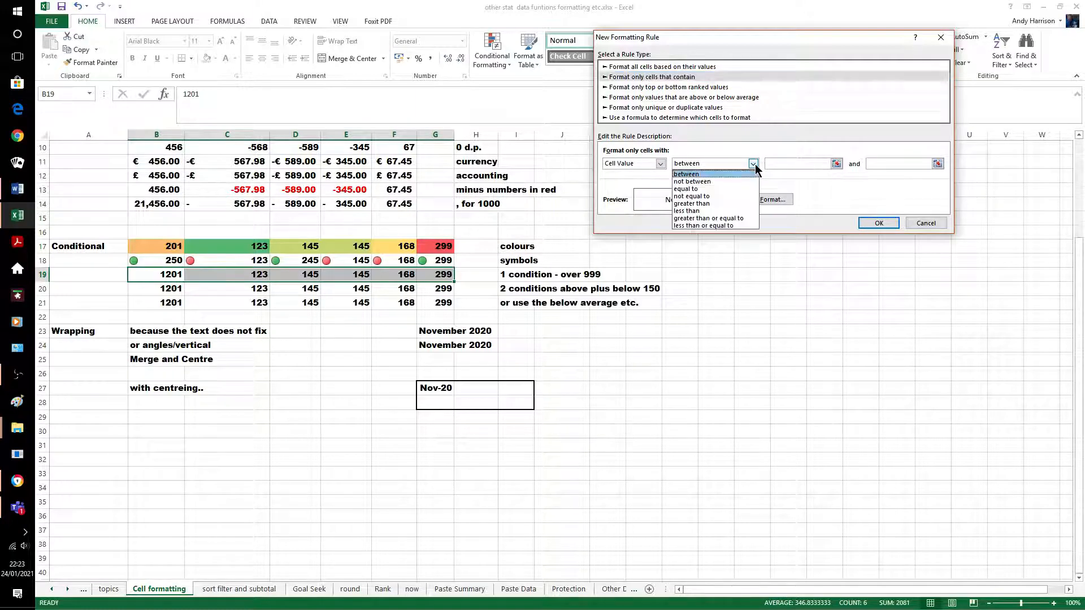
{"action": "left_click", "coordinate": [722, 202]}
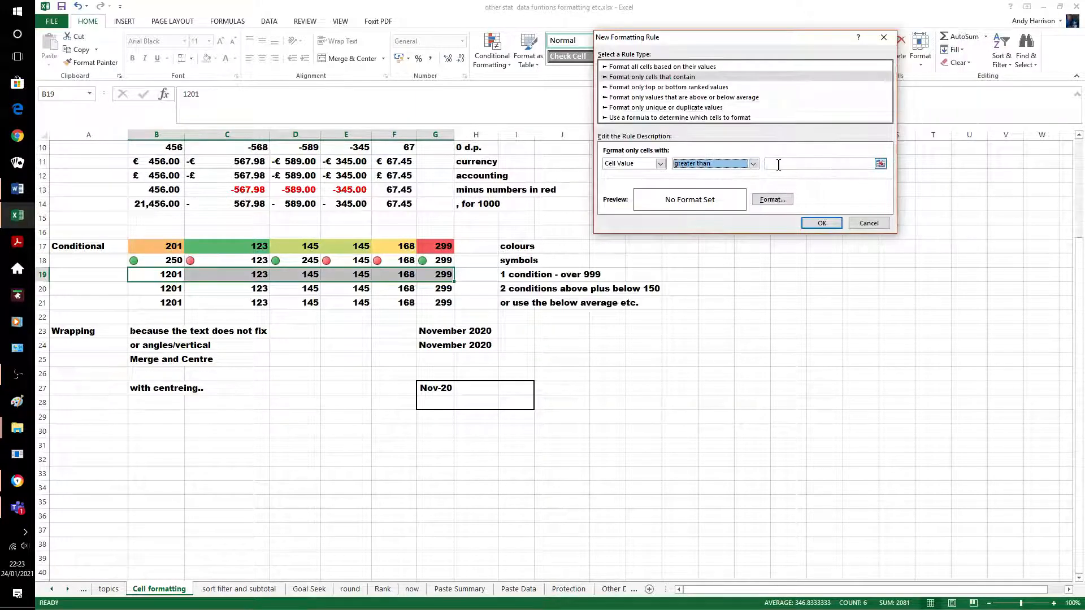
{"action": "left_click", "coordinate": [778, 164]}
{"action": "type", "text": "999"}
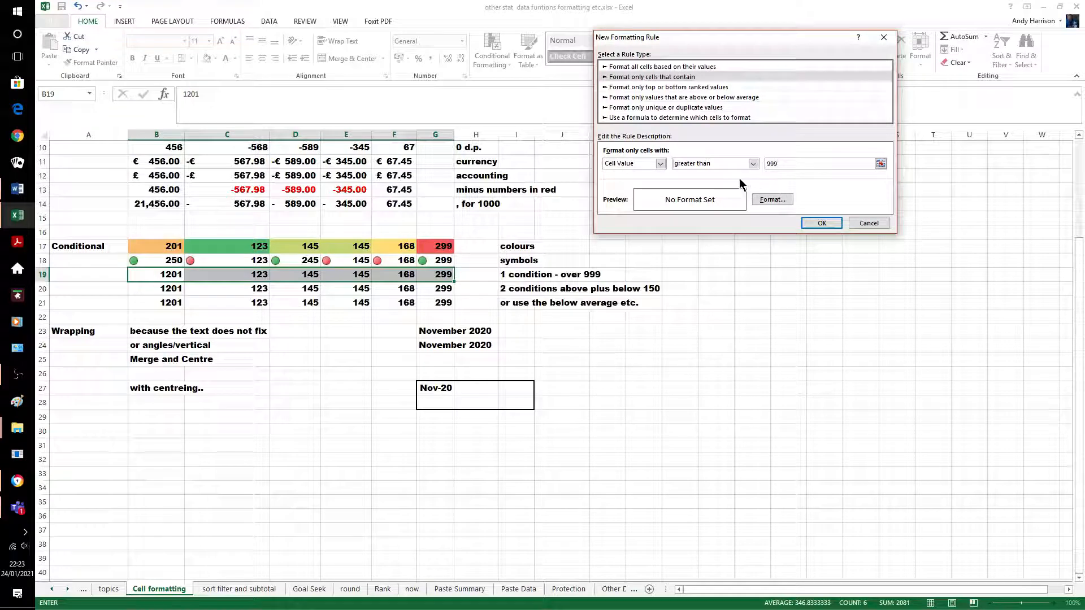
{"action": "left_click", "coordinate": [770, 199]}
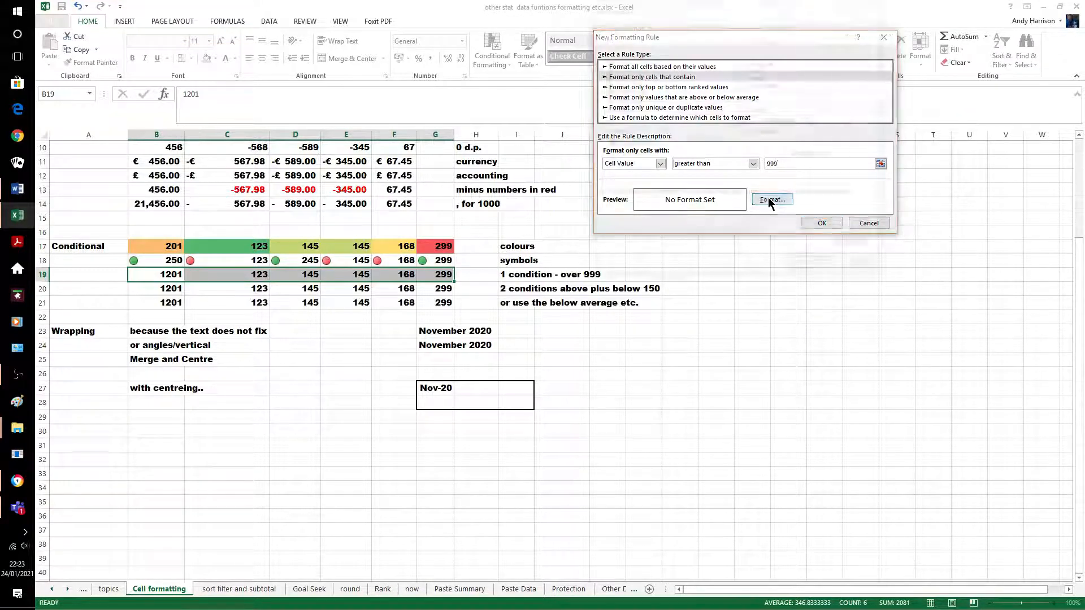
{"action": "left_click", "coordinate": [695, 26]}
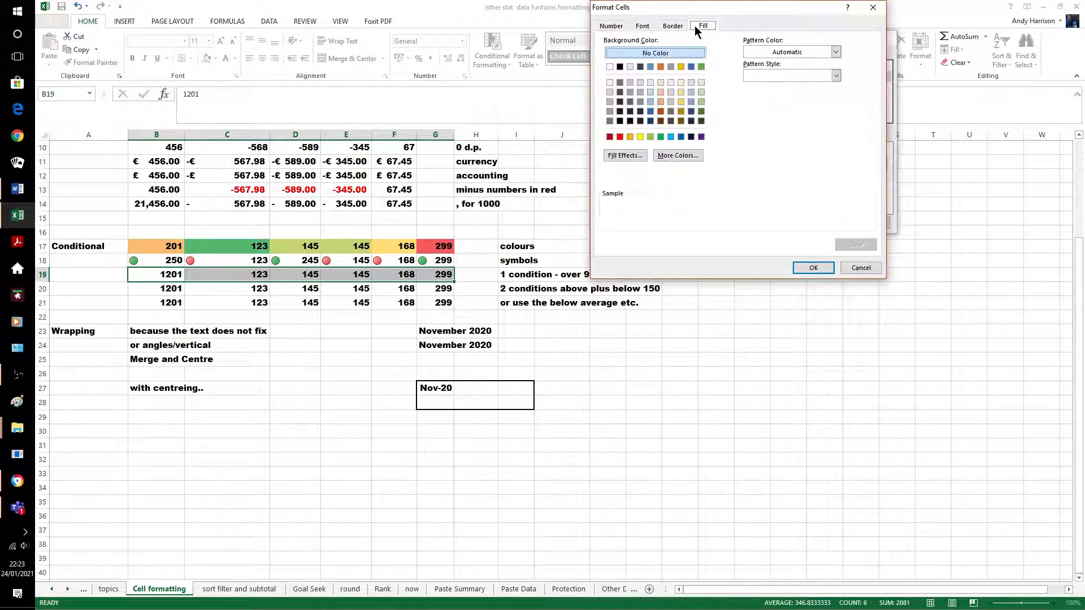
{"action": "left_click", "coordinate": [648, 136]}
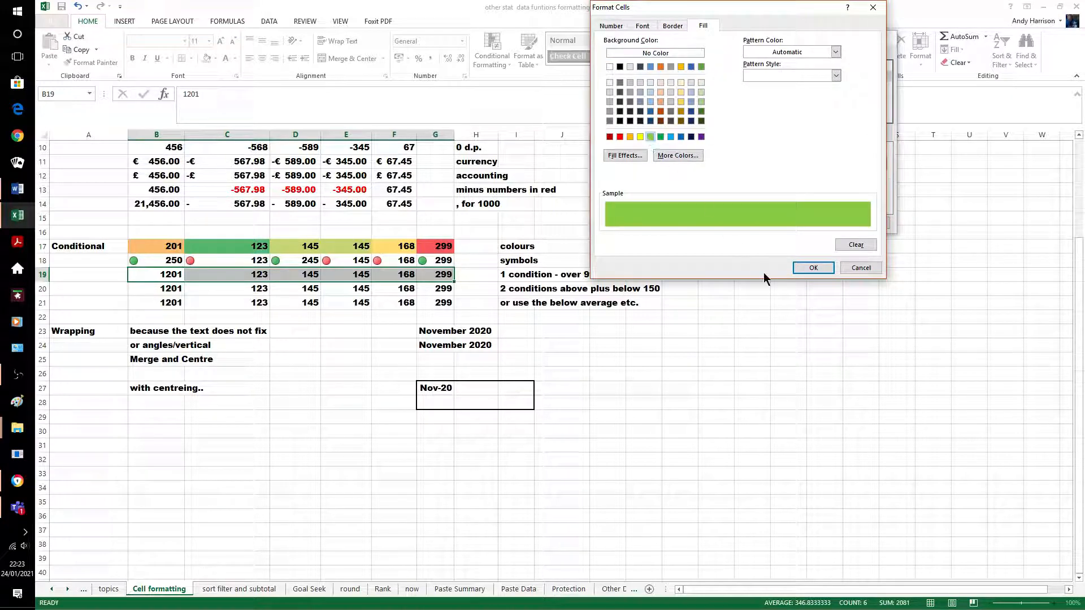
{"action": "left_click", "coordinate": [814, 267]}
{"action": "left_click", "coordinate": [823, 224]}
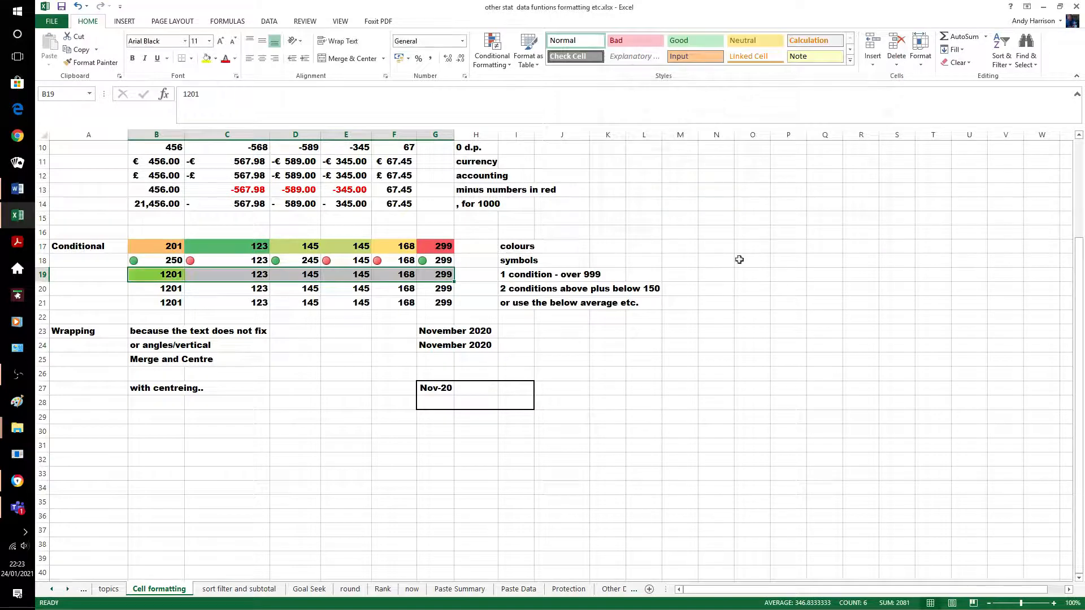
{"action": "left_click", "coordinate": [608, 402]}
Enter 2245 in D19 so it turns green
{"action": "left_click", "coordinate": [305, 273]}
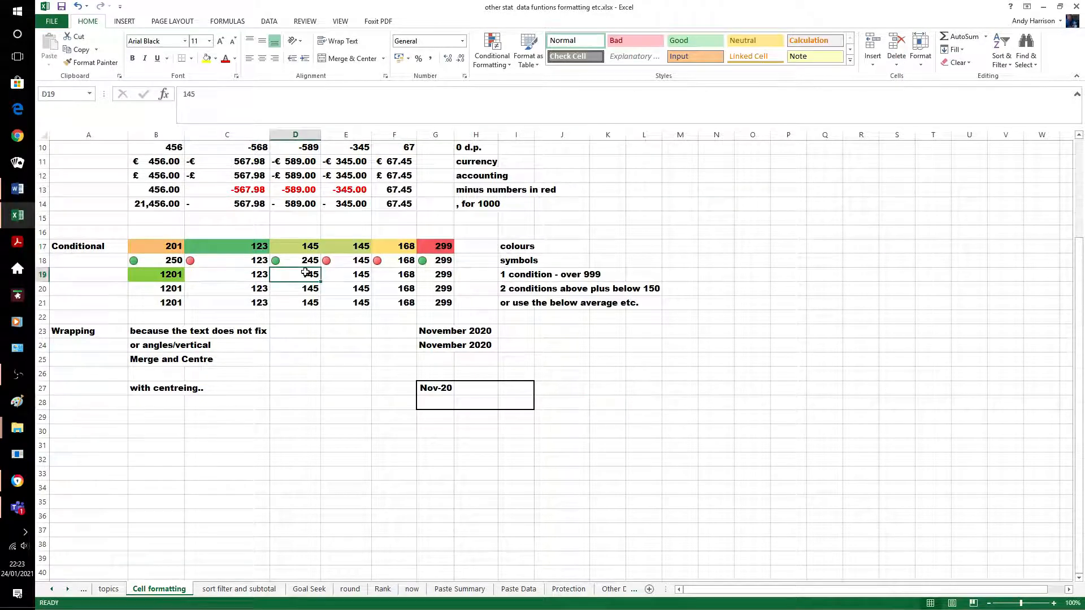
{"action": "type", "text": "2245"}
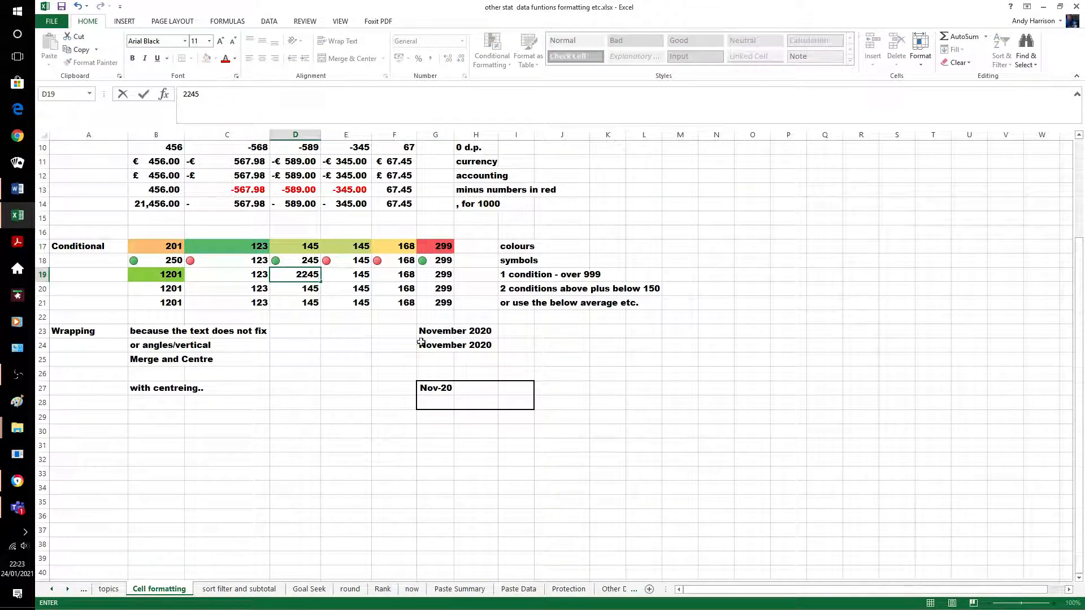
{"action": "left_click", "coordinate": [613, 441]}
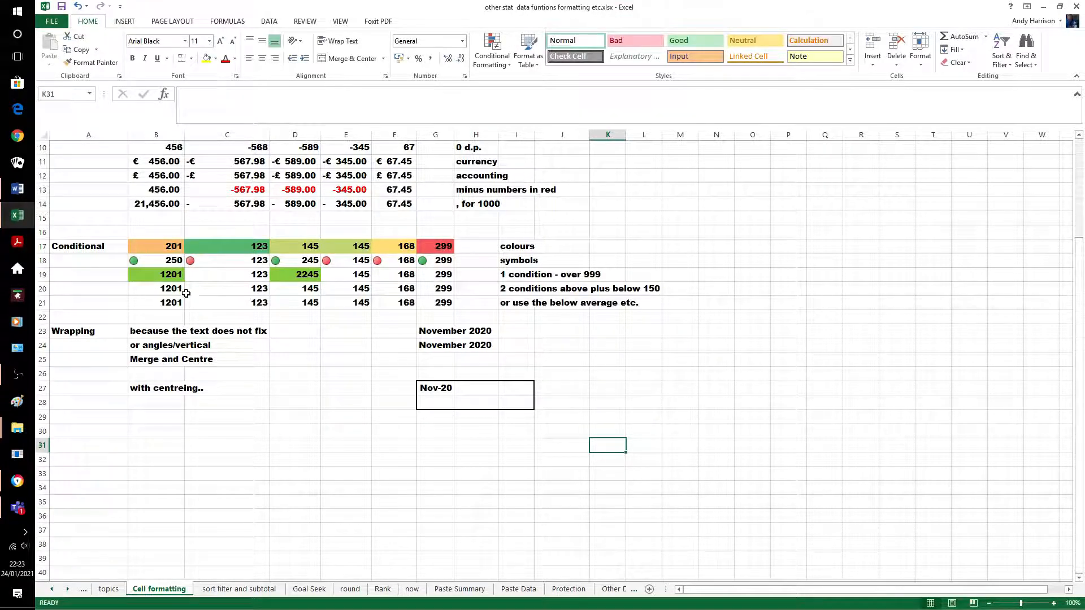
Add a new rule filling row 20's cells greater than 999 green, highlighting the 1201
{"action": "left_click_drag", "start_coordinate": [159, 289], "coordinate": [436, 290]}
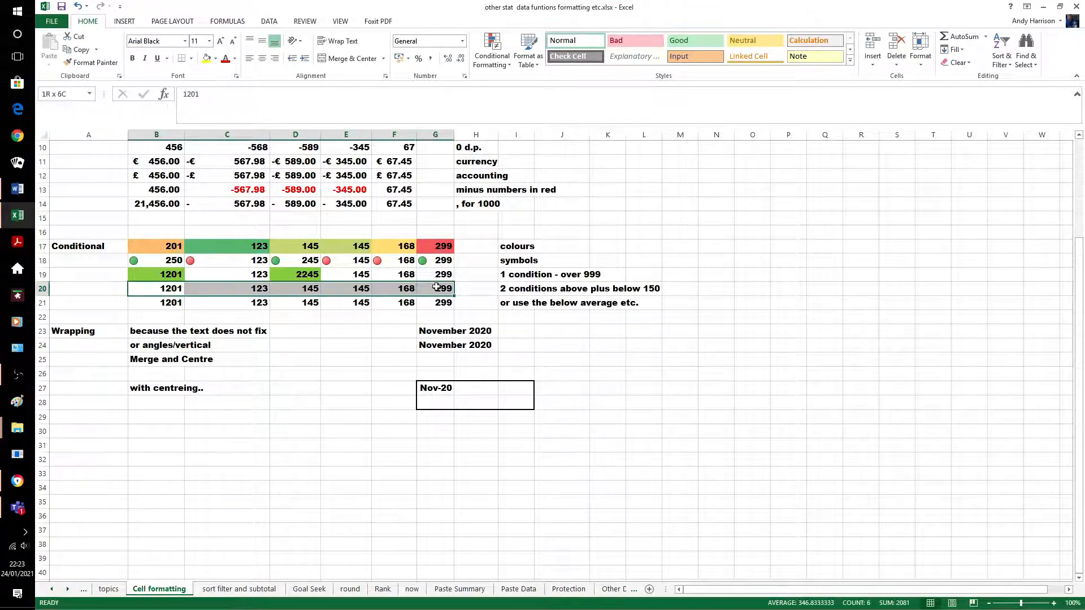
{"action": "left_click", "coordinate": [500, 59]}
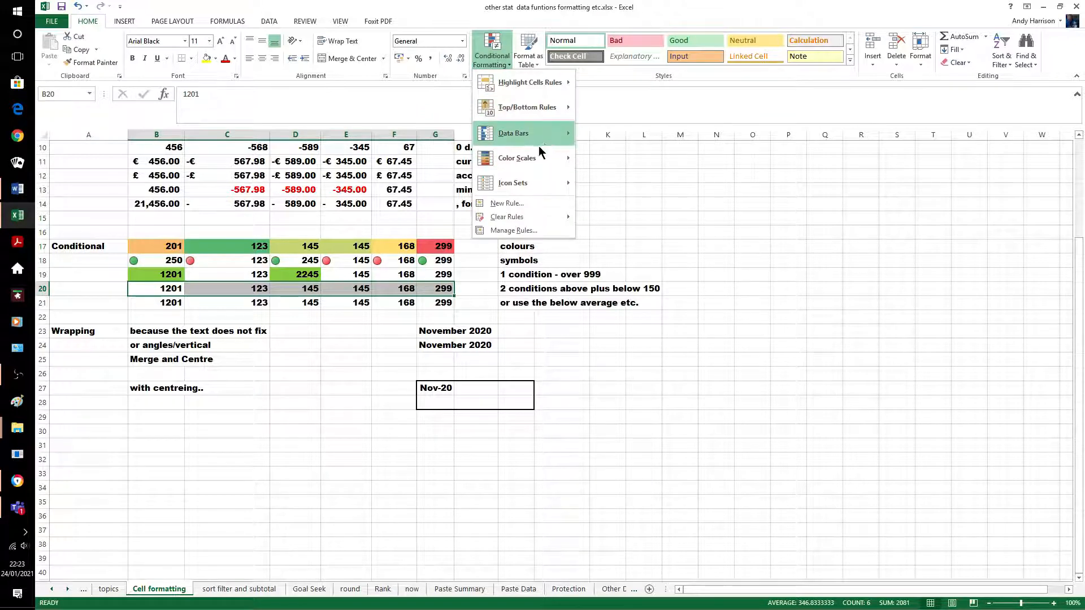
{"action": "left_click", "coordinate": [523, 202]}
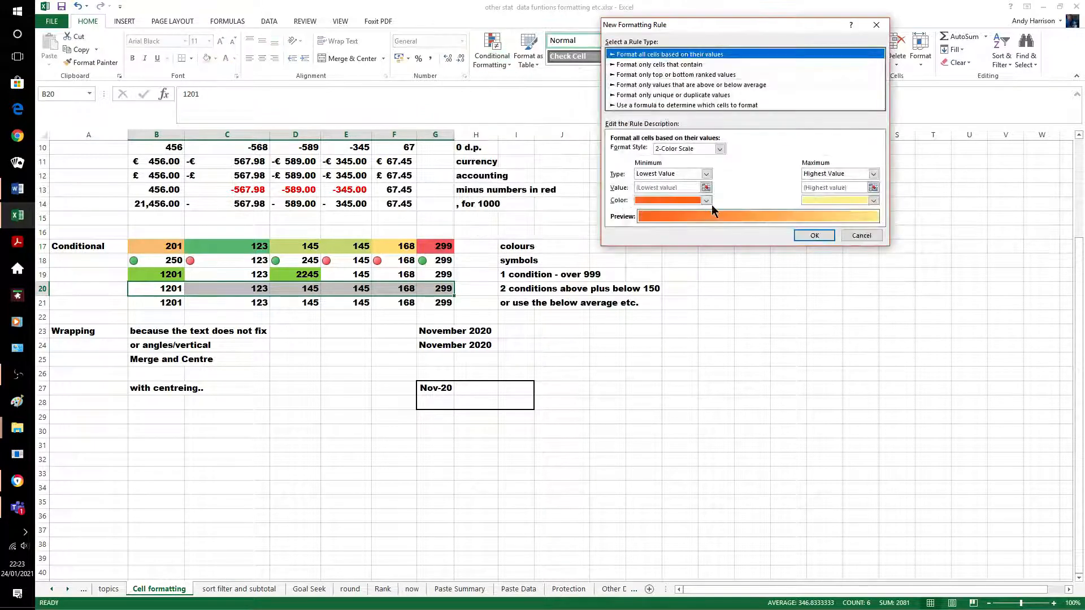
{"action": "left_click", "coordinate": [698, 65]}
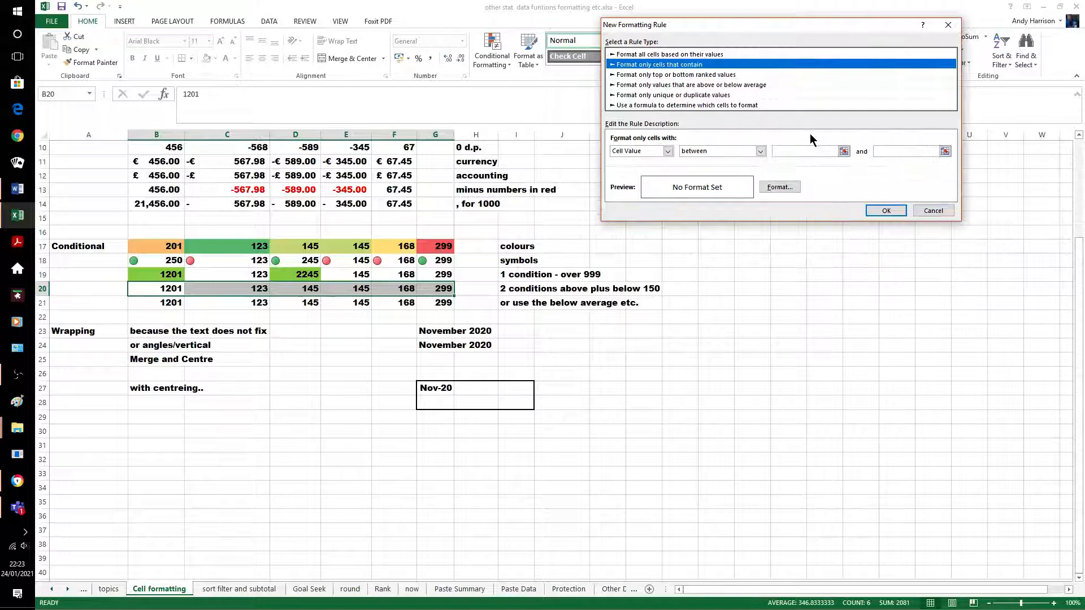
{"action": "left_click", "coordinate": [760, 151]}
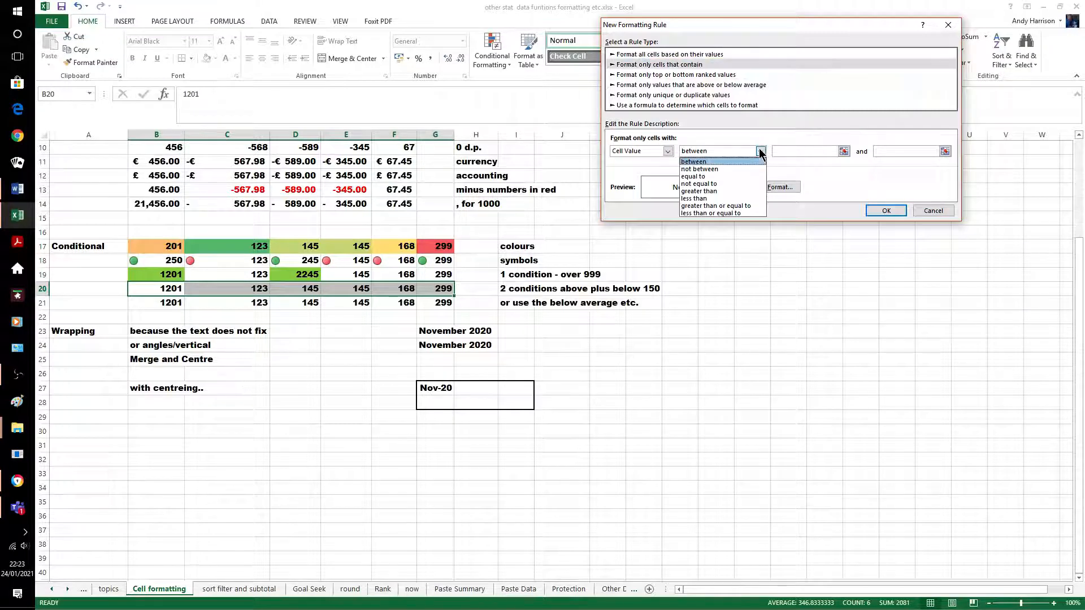
{"action": "left_click", "coordinate": [732, 191]}
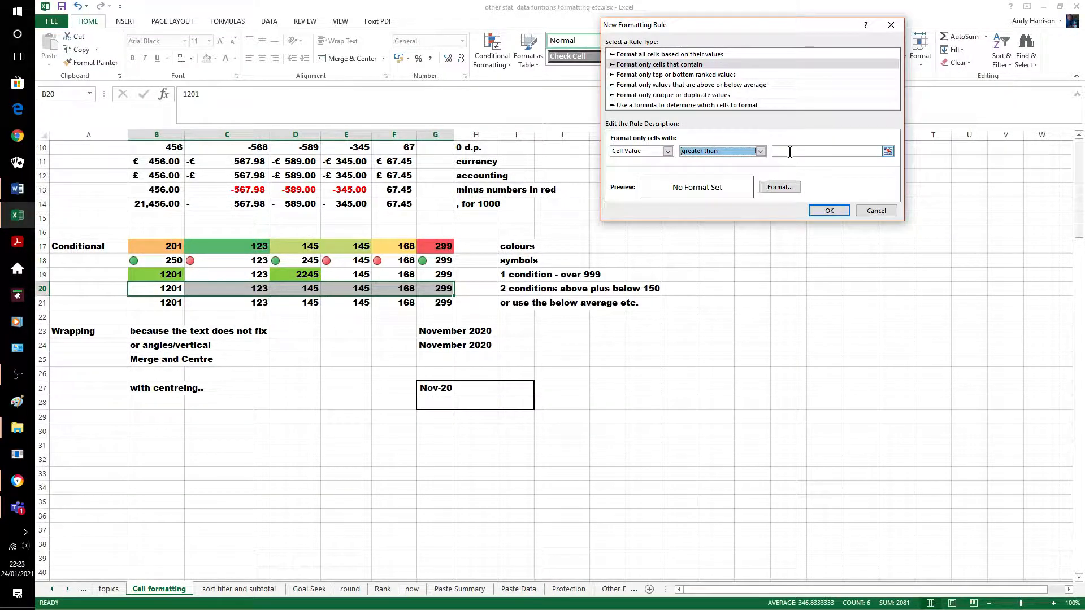
{"action": "left_click", "coordinate": [789, 151]}
{"action": "type", "text": "999"}
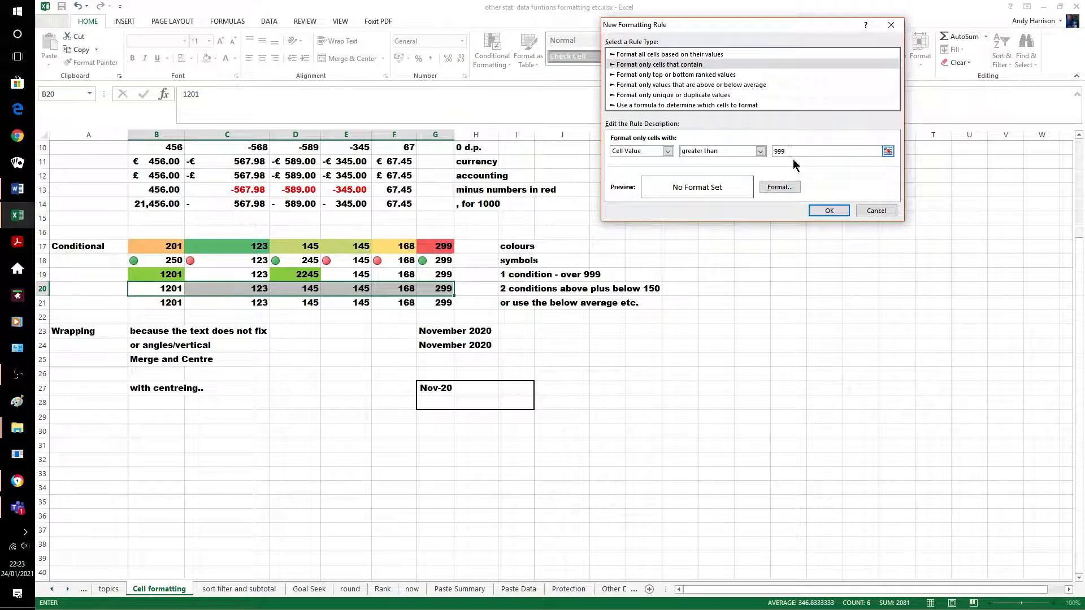
{"action": "left_click", "coordinate": [781, 186]}
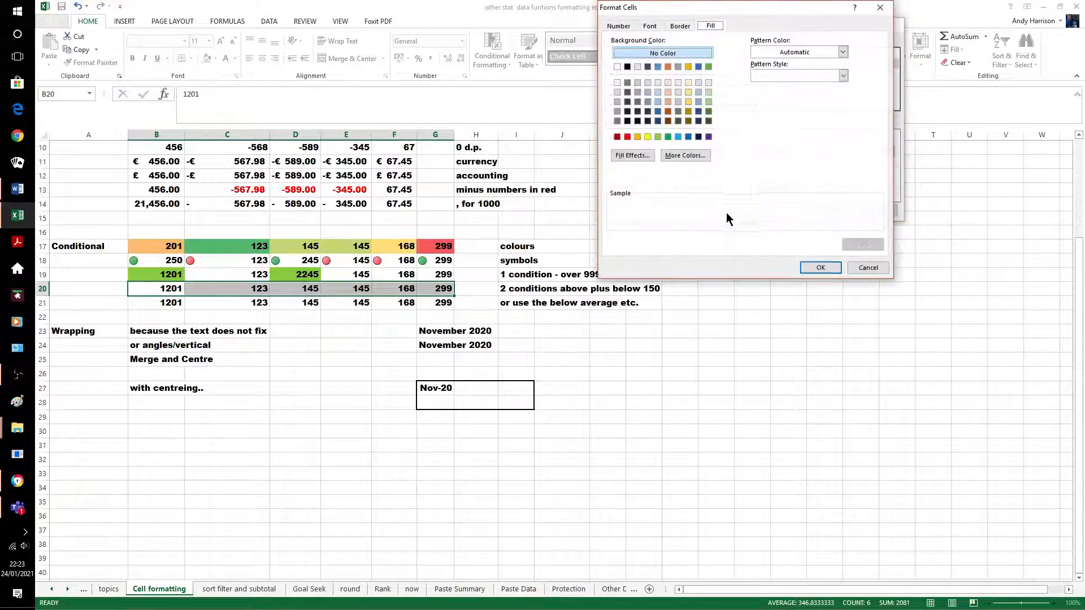
{"action": "left_click", "coordinate": [656, 136]}
{"action": "left_click", "coordinate": [823, 268]}
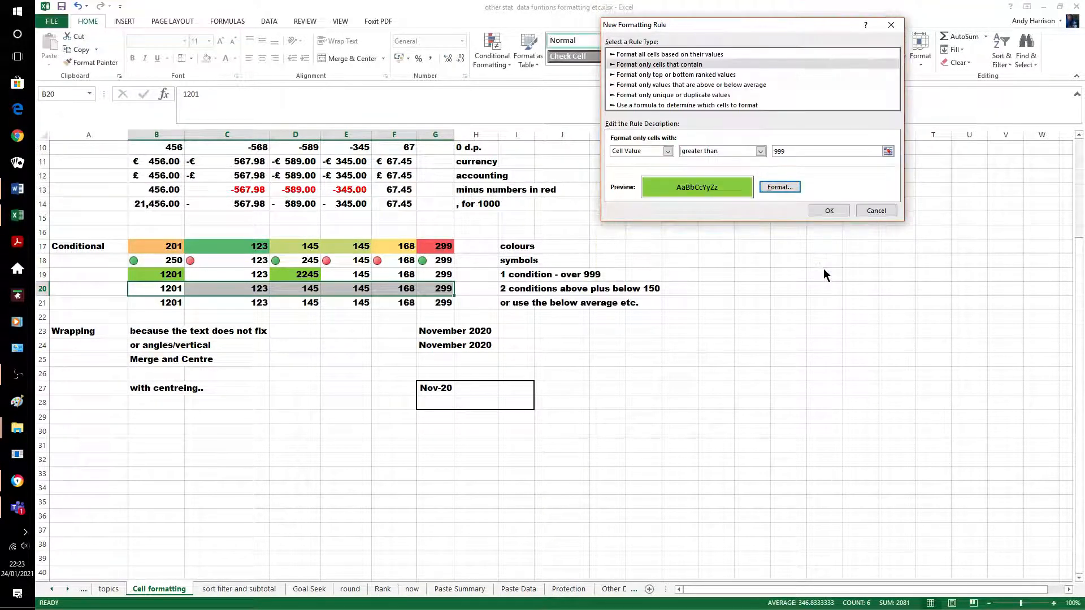
{"action": "left_click", "coordinate": [829, 211]}
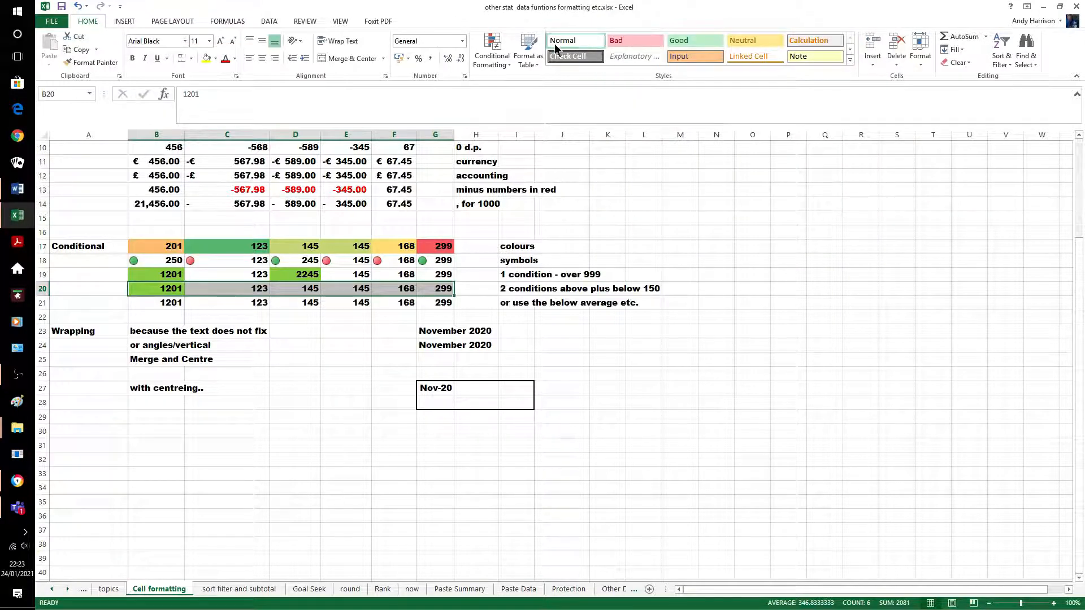
{"action": "left_click", "coordinate": [505, 63]}
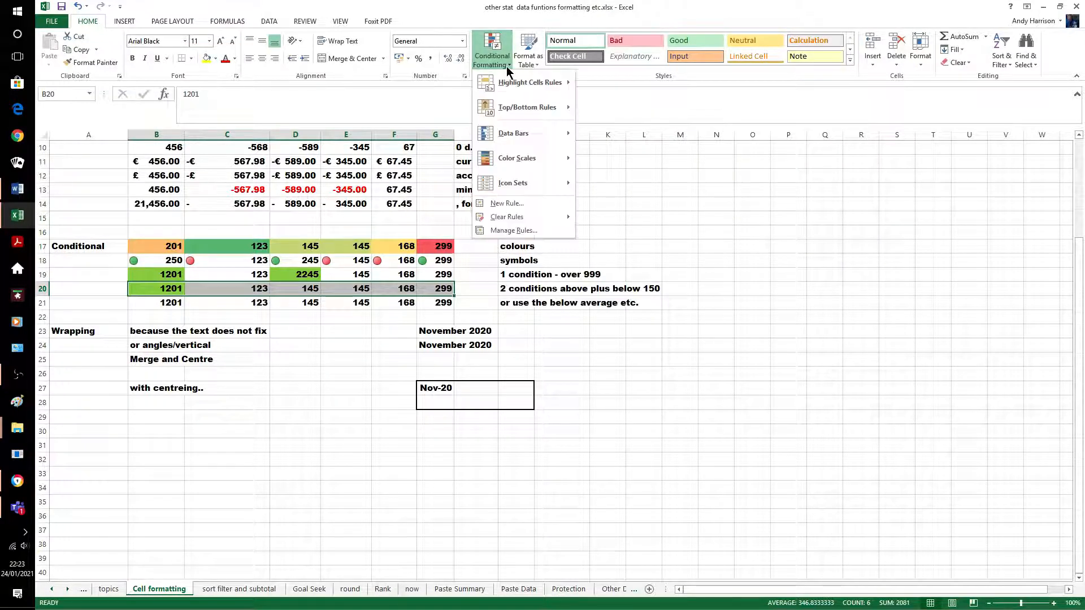
Start a new row 20 rule that formats cell values less than 150
{"action": "left_click", "coordinate": [539, 205]}
{"action": "left_click", "coordinate": [712, 52]}
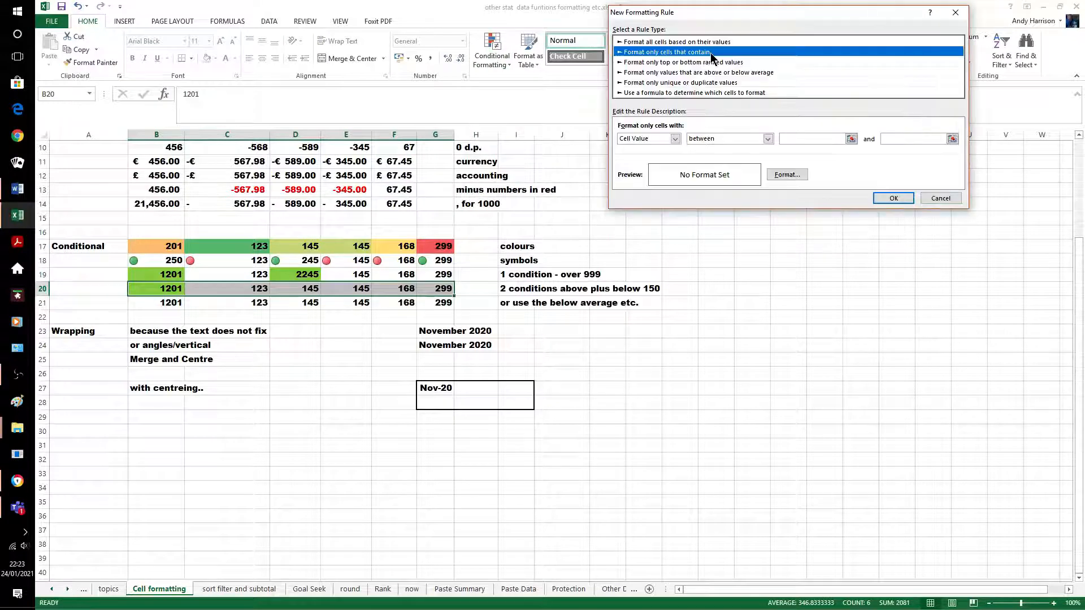
{"action": "left_click", "coordinate": [766, 141]}
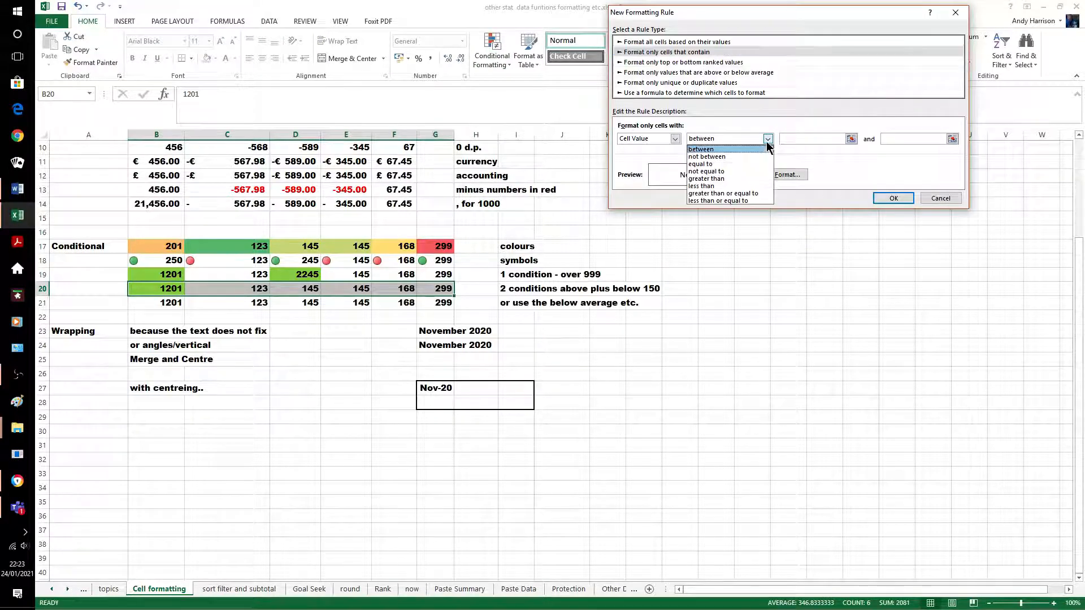
{"action": "left_click", "coordinate": [731, 185]}
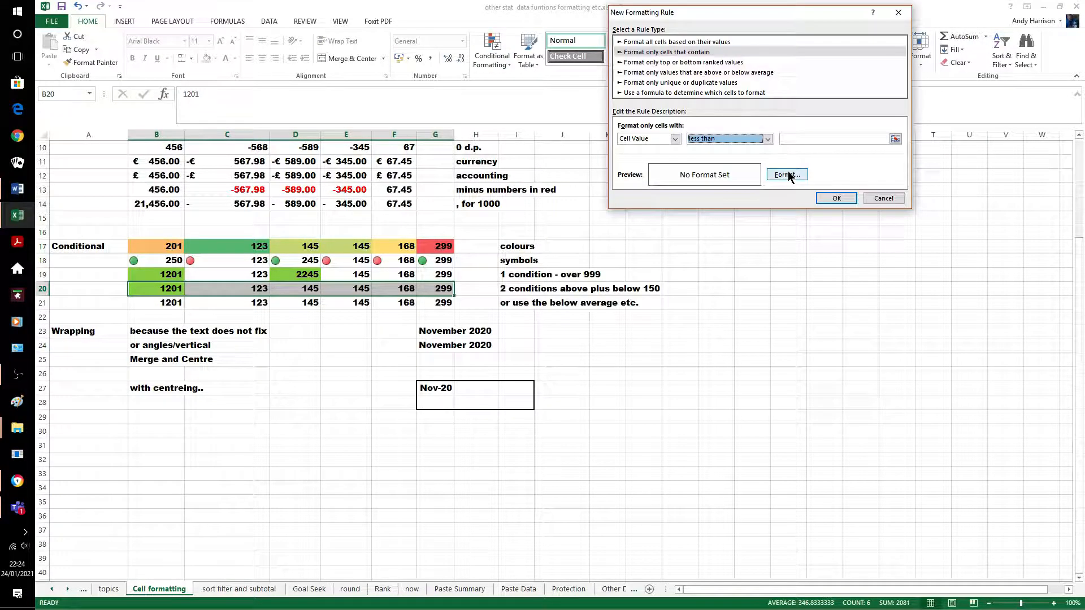
{"action": "left_click", "coordinate": [794, 137]}
{"action": "type", "text": "150"}
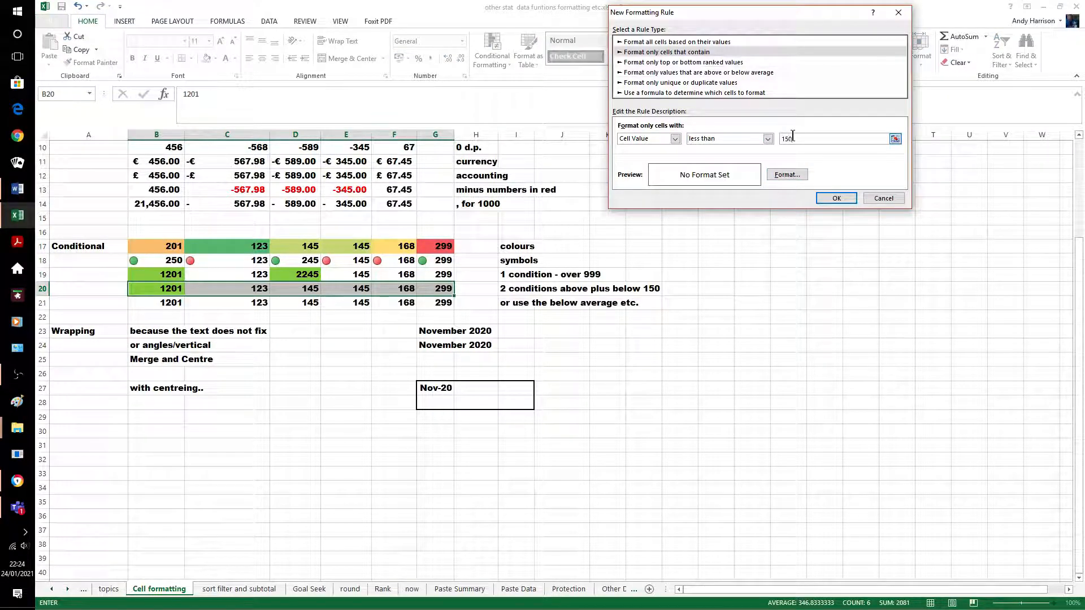
Give the rule a red fill with a diagonal hatch pattern and apply it
{"action": "left_click", "coordinate": [789, 178]}
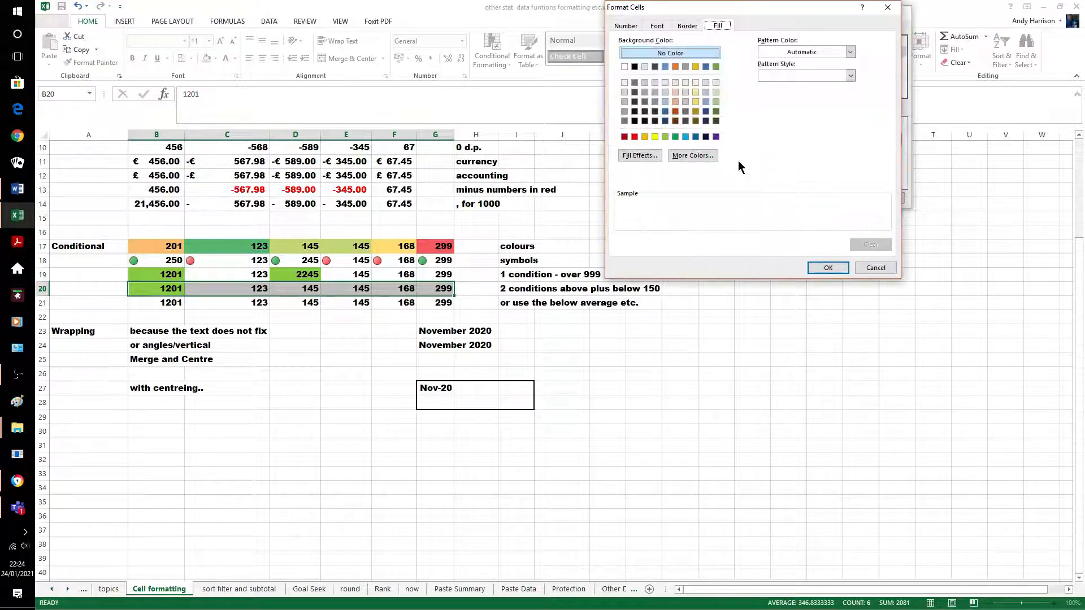
{"action": "left_click", "coordinate": [635, 137]}
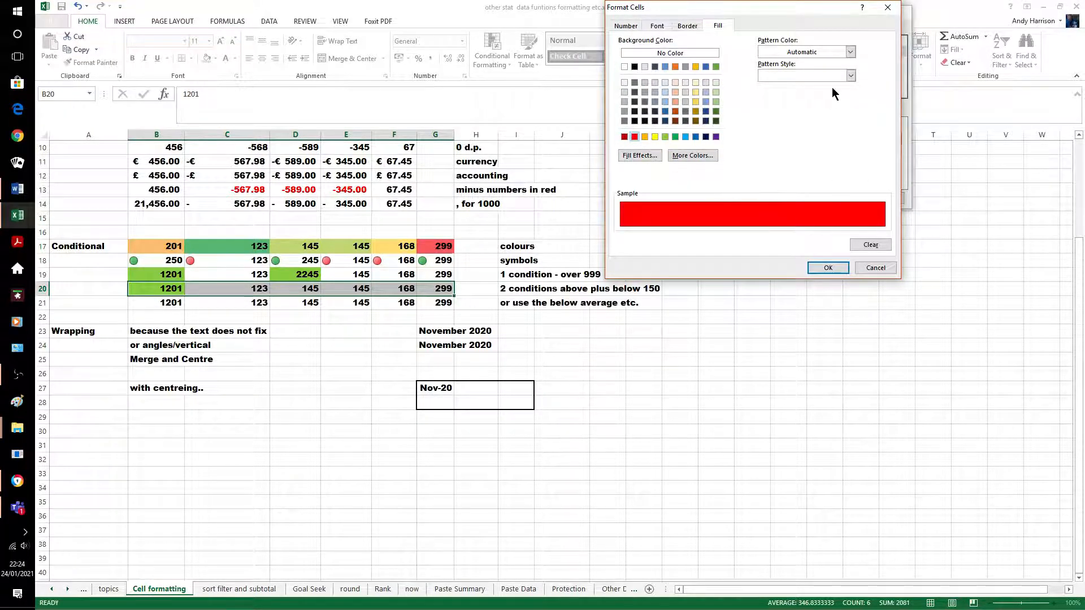
{"action": "left_click", "coordinate": [847, 76]}
{"action": "left_click", "coordinate": [794, 119]}
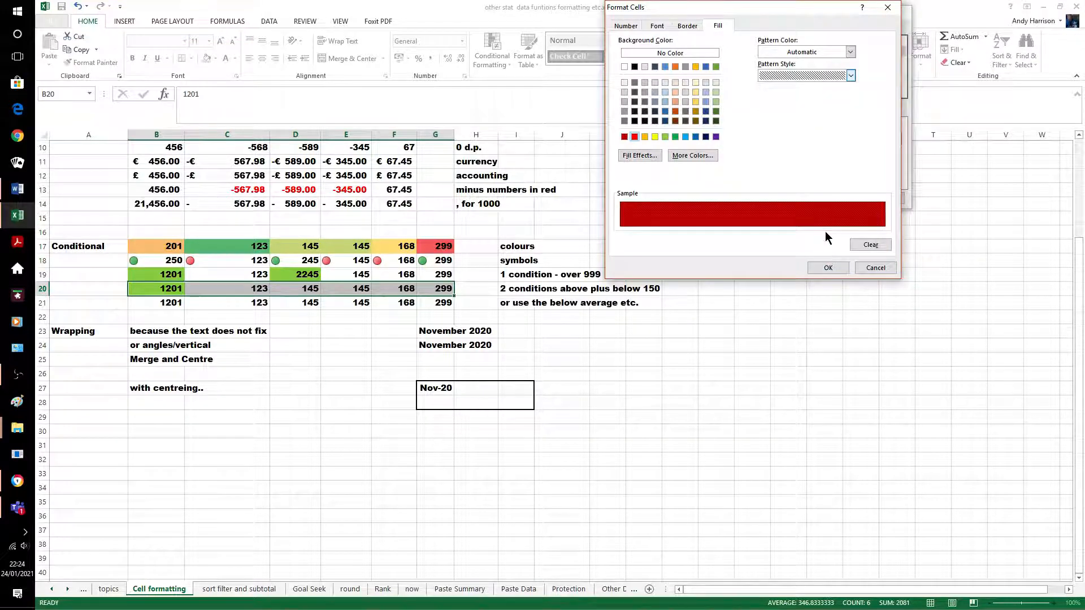
{"action": "left_click", "coordinate": [832, 269]}
{"action": "left_click", "coordinate": [836, 198]}
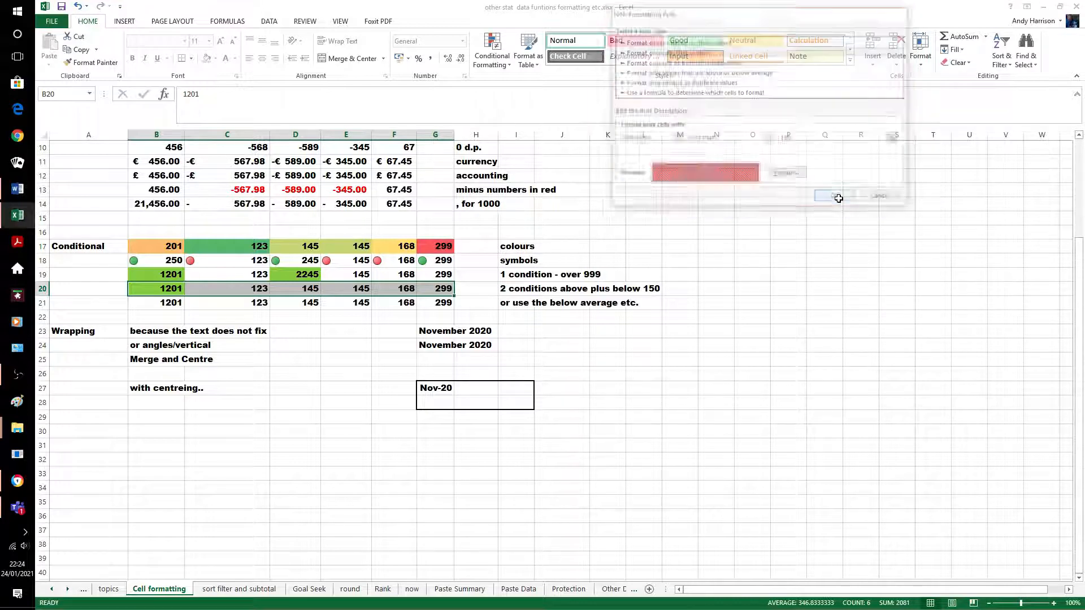
{"action": "left_click", "coordinate": [688, 416]}
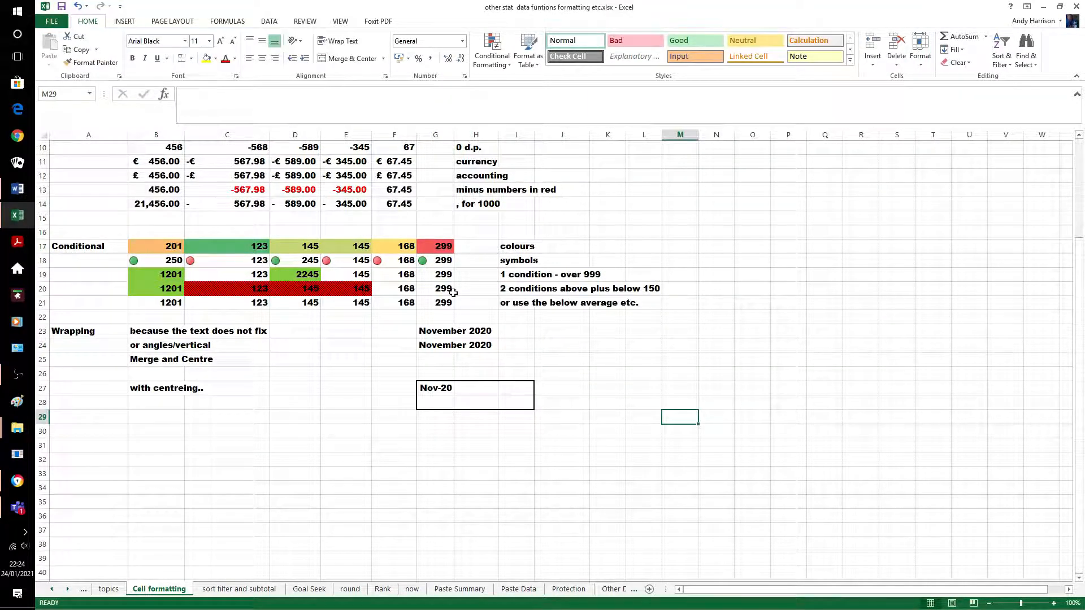
Change D20 to 160, then select row 21's values B21 through G21
{"action": "left_click", "coordinate": [301, 285]}
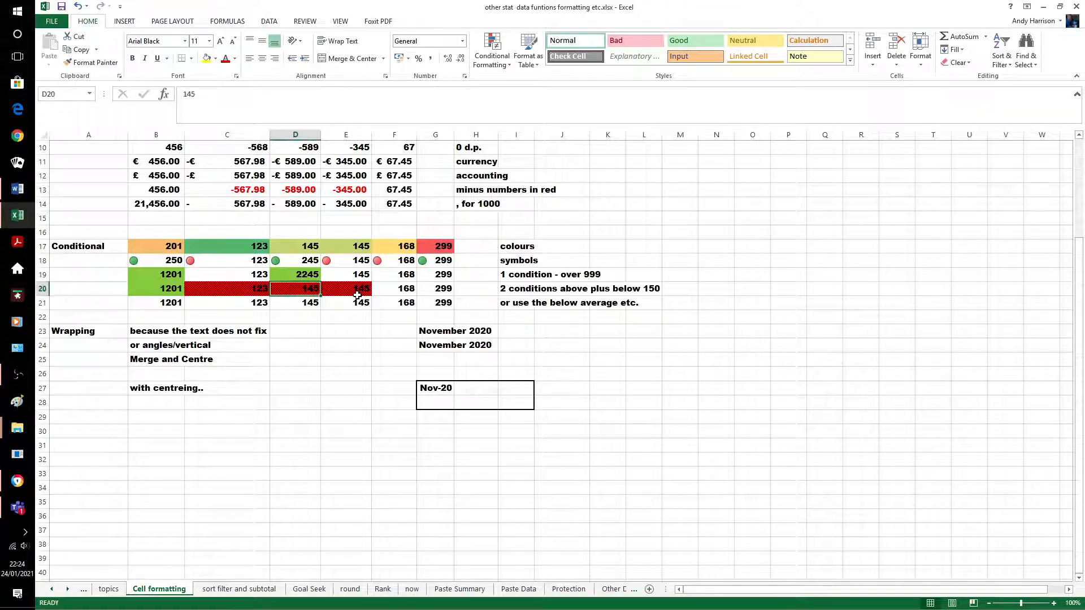
{"action": "type", "text": "160"}
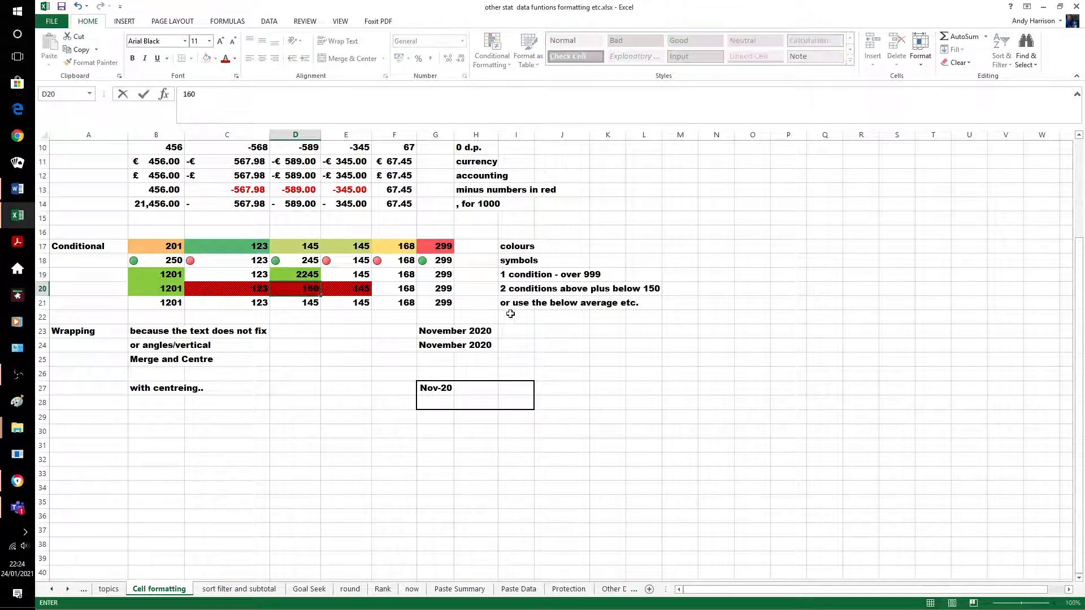
{"action": "left_click", "coordinate": [586, 344]}
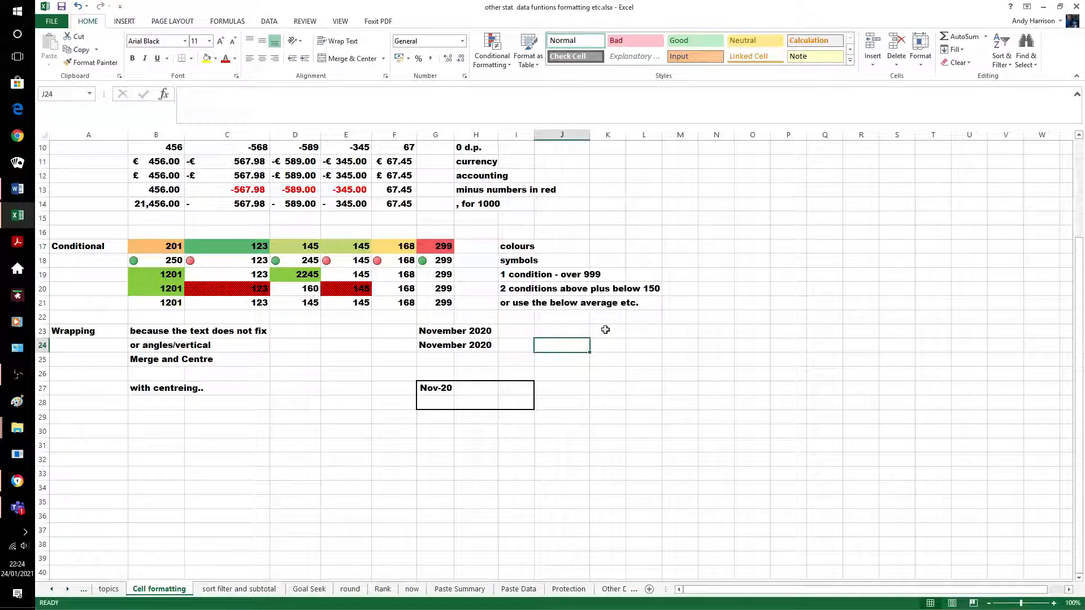
{"action": "left_click", "coordinate": [150, 302]}
{"action": "left_click_drag", "start_coordinate": [190, 309], "coordinate": [444, 307]}
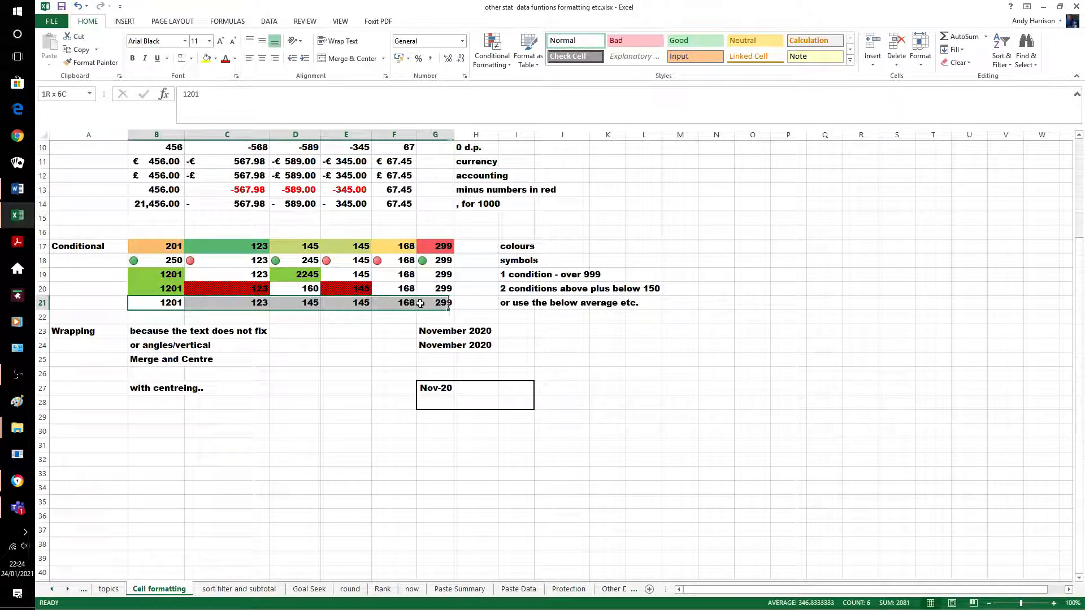
Highlight row 21 values below the average with conditional formatting
{"action": "left_click", "coordinate": [506, 63]}
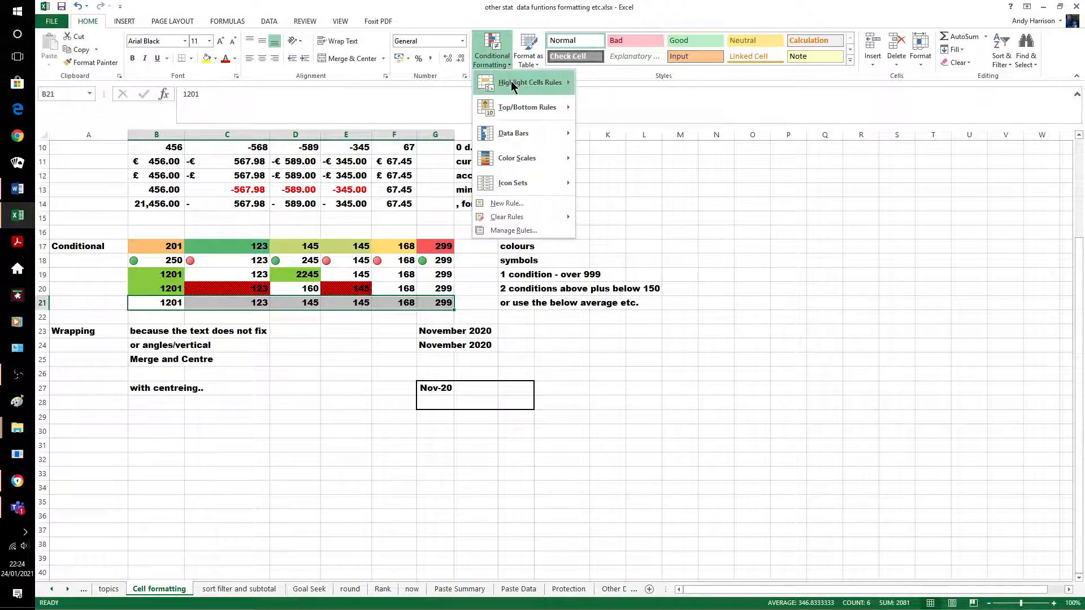
{"action": "mouse_move", "coordinate": [513, 85]}
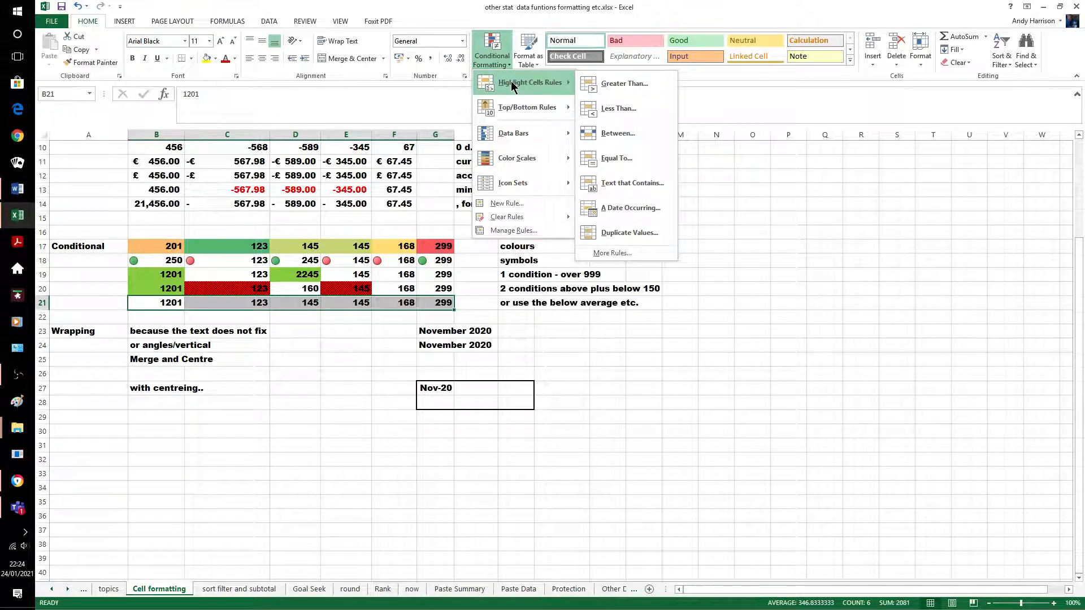
{"action": "mouse_move", "coordinate": [531, 110]}
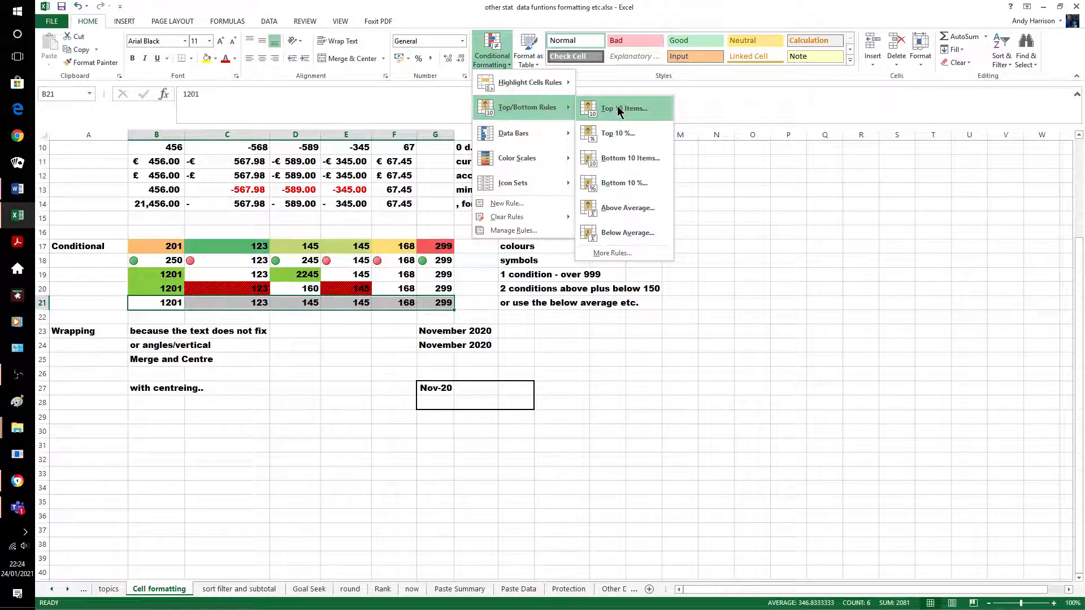
{"action": "left_click", "coordinate": [625, 233]}
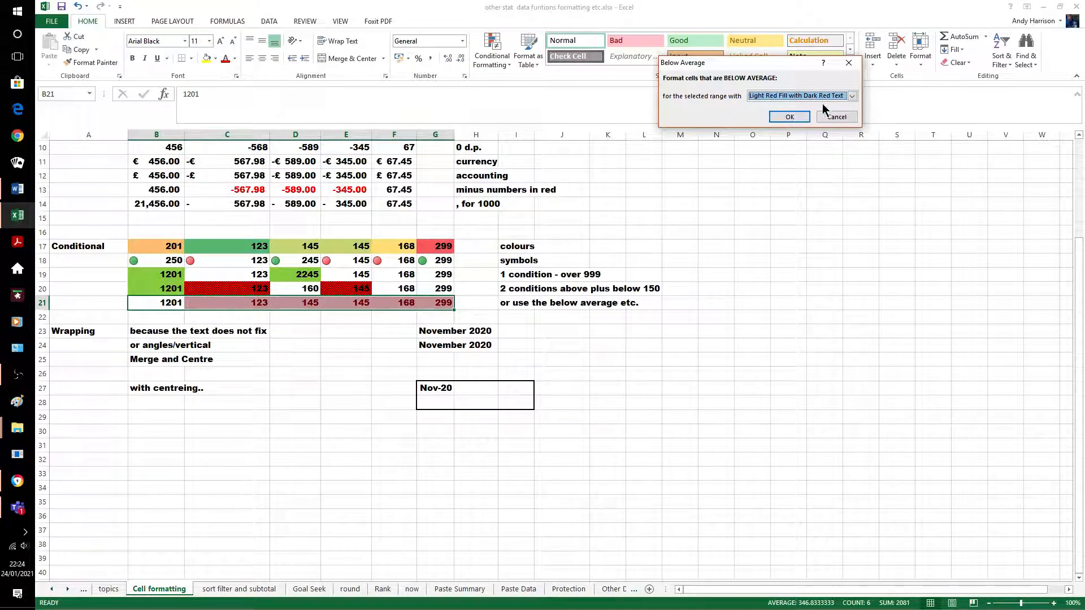
{"action": "left_click", "coordinate": [789, 118]}
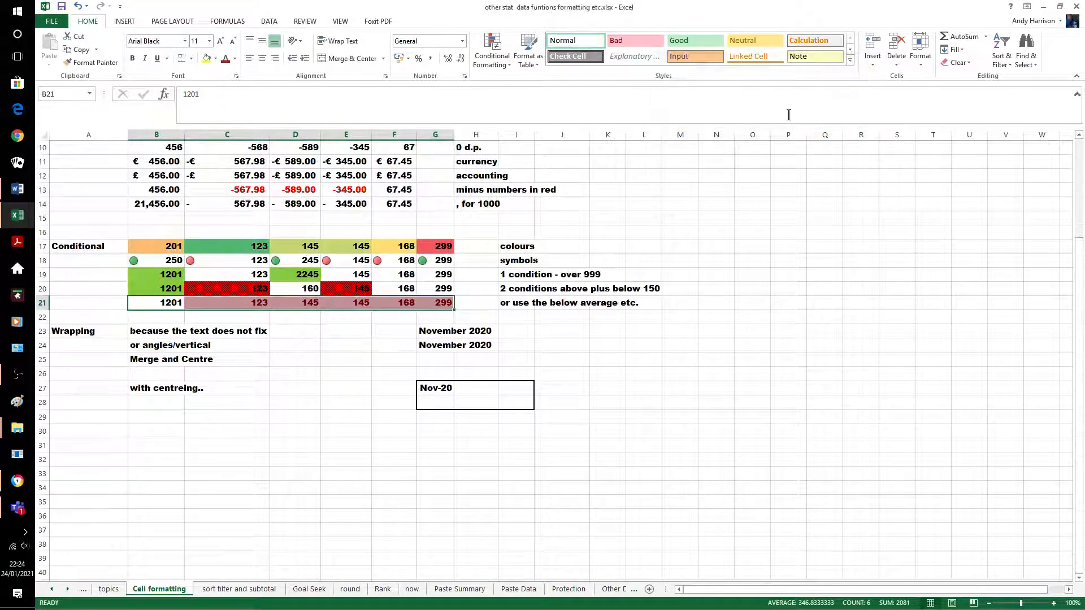
{"action": "left_click", "coordinate": [649, 444]}
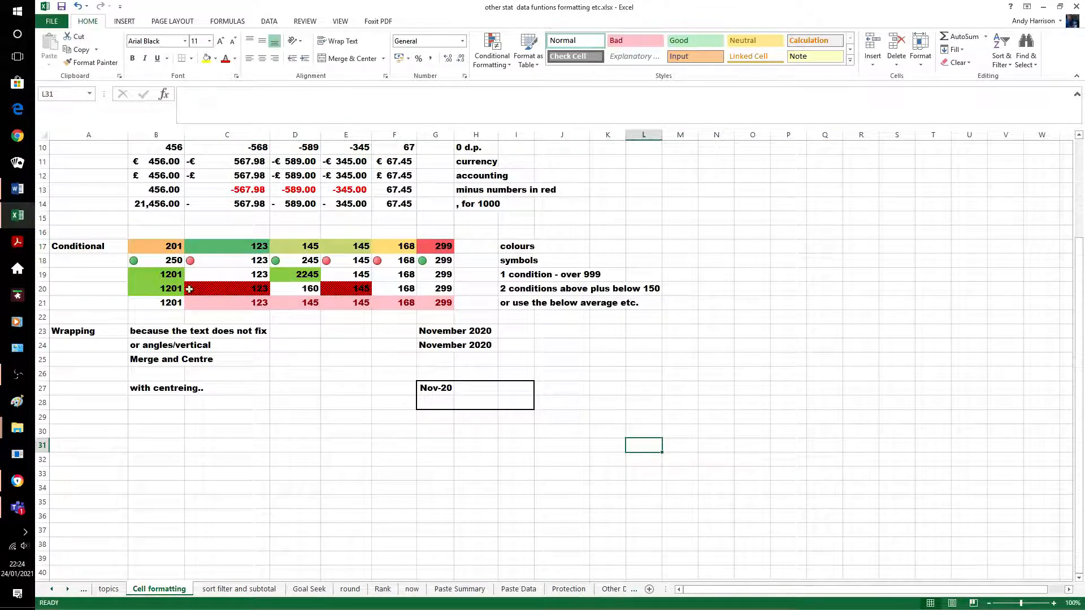
Enter 250 in B21, and correct D21 from 2250 to 250
{"action": "left_click", "coordinate": [170, 300]}
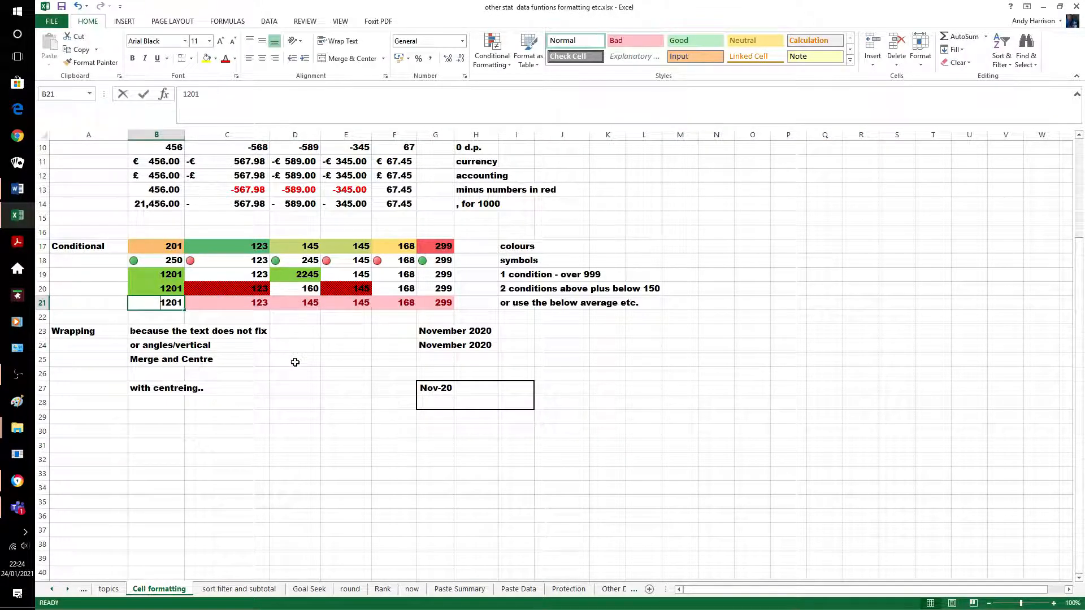
{"action": "type", "text": "250"}
{"action": "left_click", "coordinate": [346, 429]}
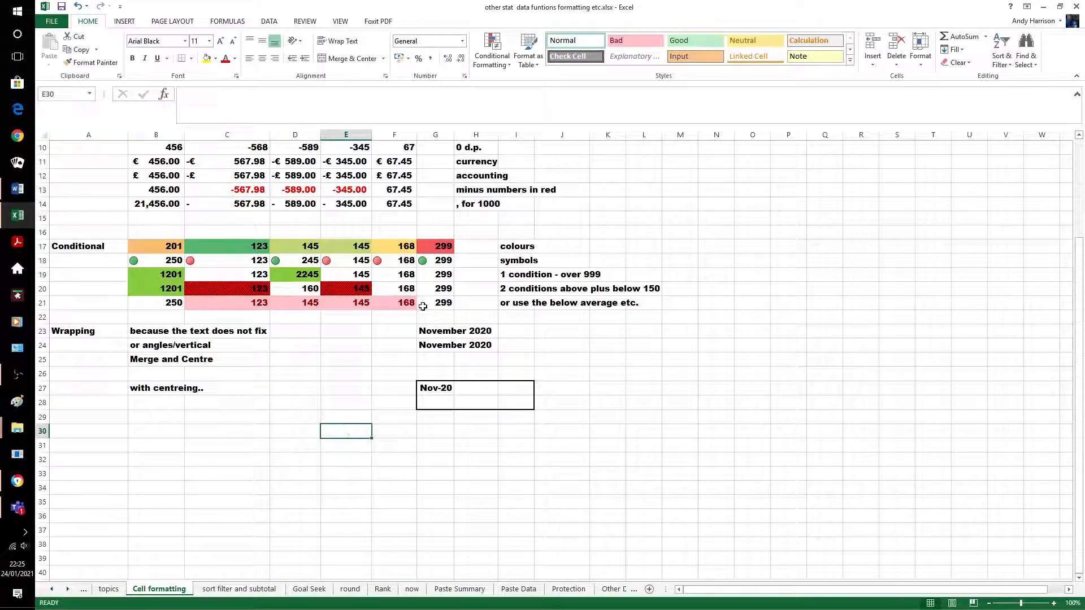
{"action": "left_click", "coordinate": [298, 304]}
{"action": "type", "text": "2250"}
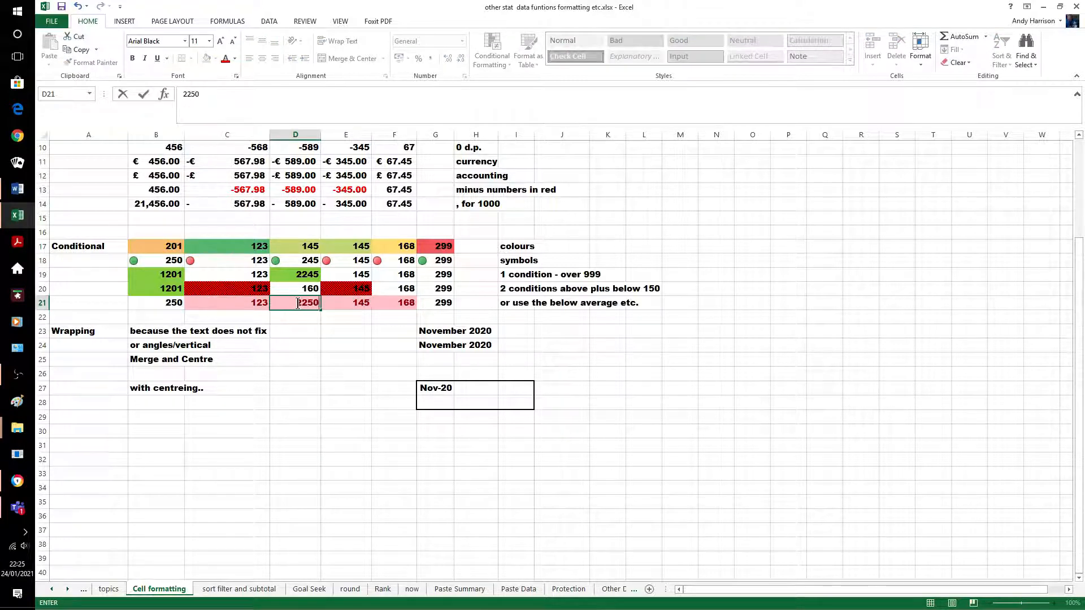
{"action": "left_click", "coordinate": [313, 413]}
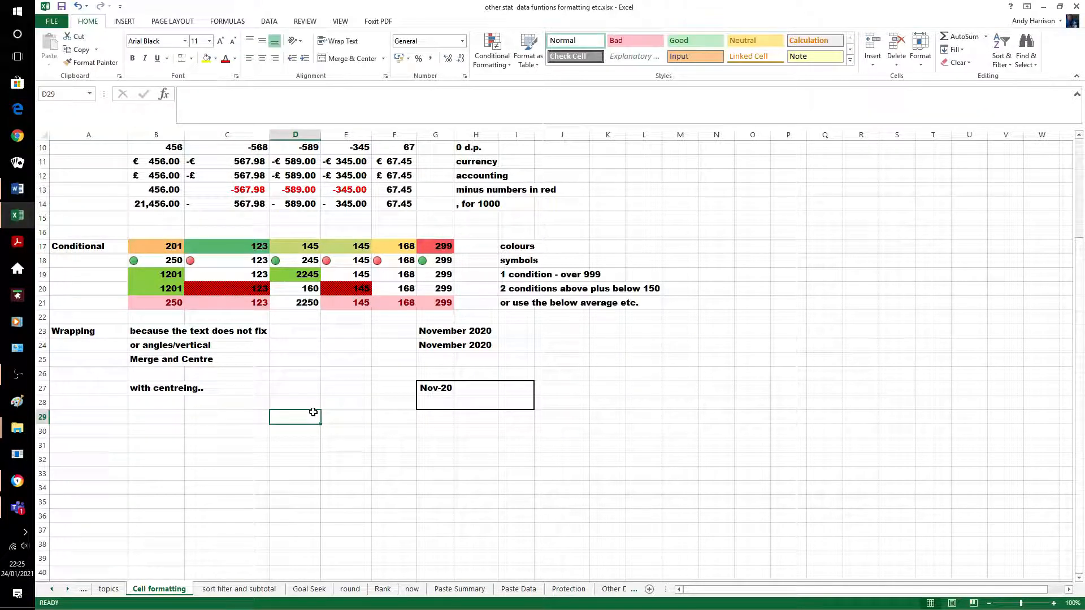
{"action": "left_click", "coordinate": [305, 304]}
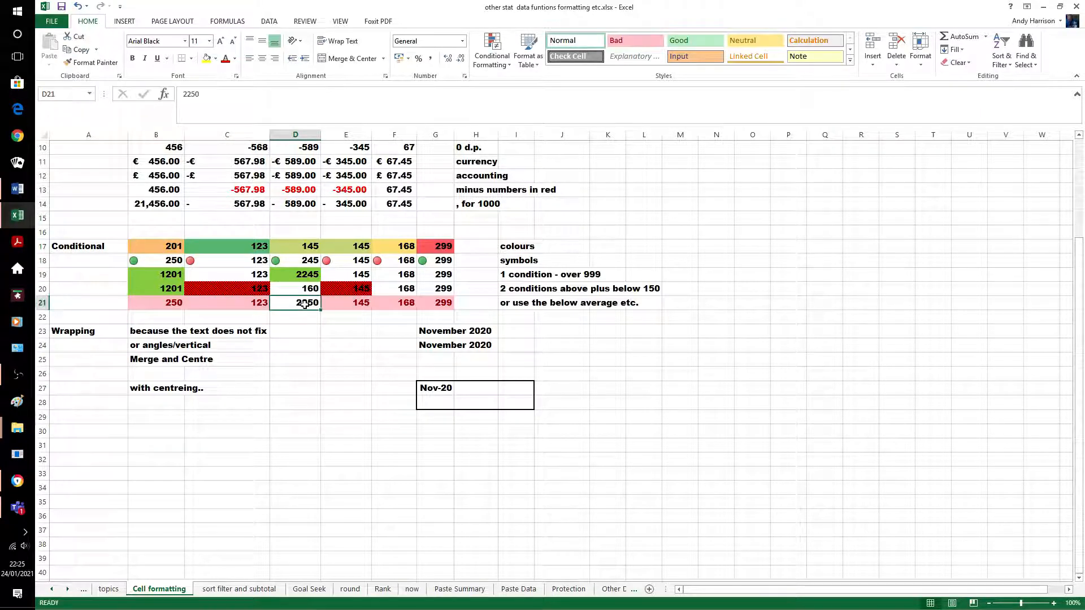
{"action": "double_click", "coordinate": [305, 304]}
{"action": "key", "text": "BackSpace"}
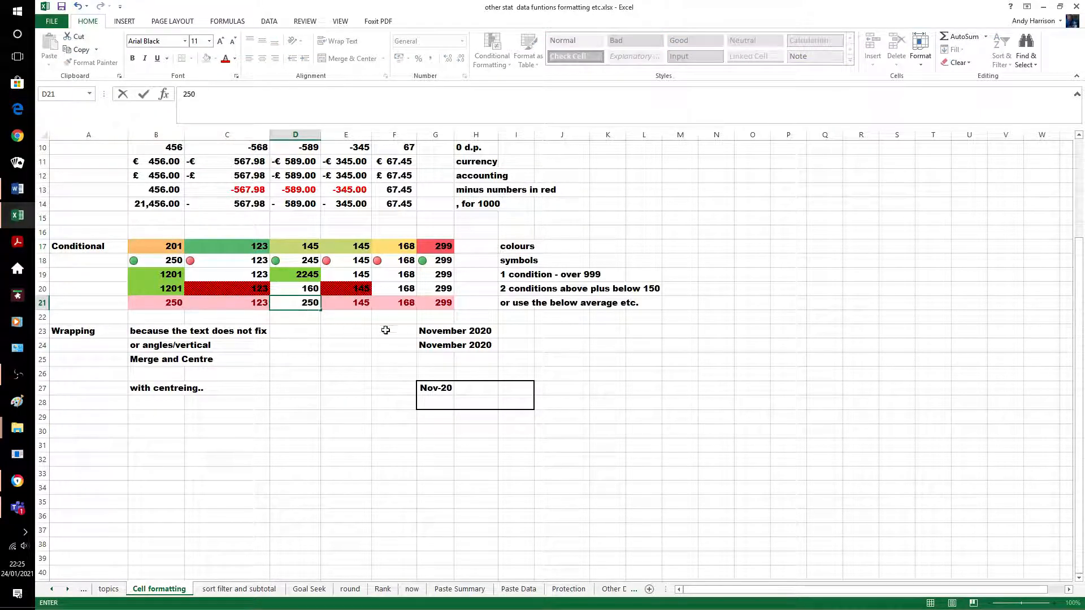
{"action": "left_click", "coordinate": [613, 421]}
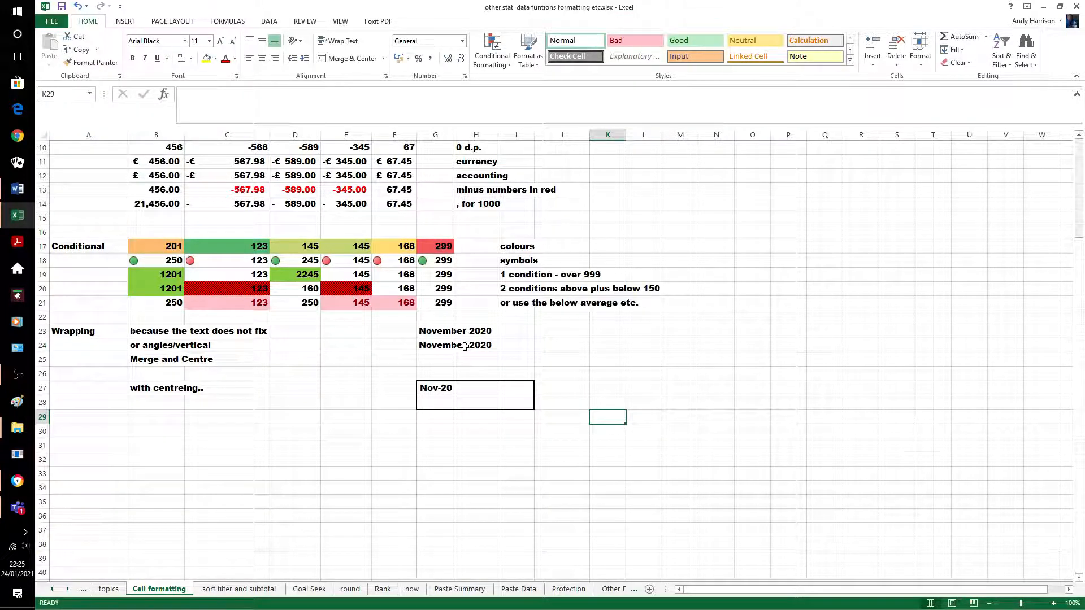
Wrap 'November 2020' in G23, widen column G and autofit row 23's height
{"action": "left_click", "coordinate": [430, 332]}
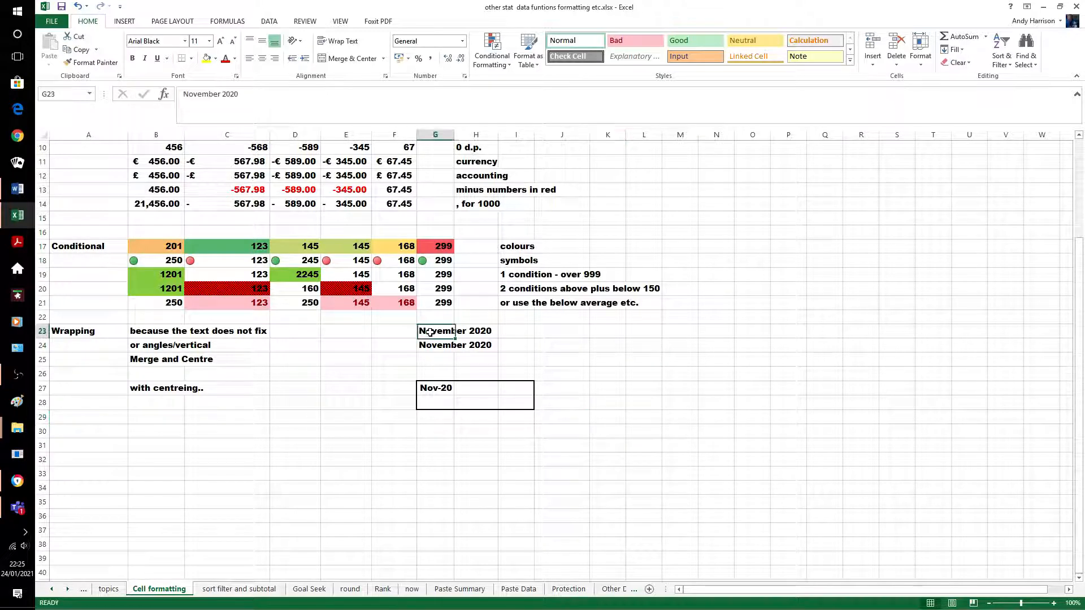
{"action": "left_click", "coordinate": [344, 40]}
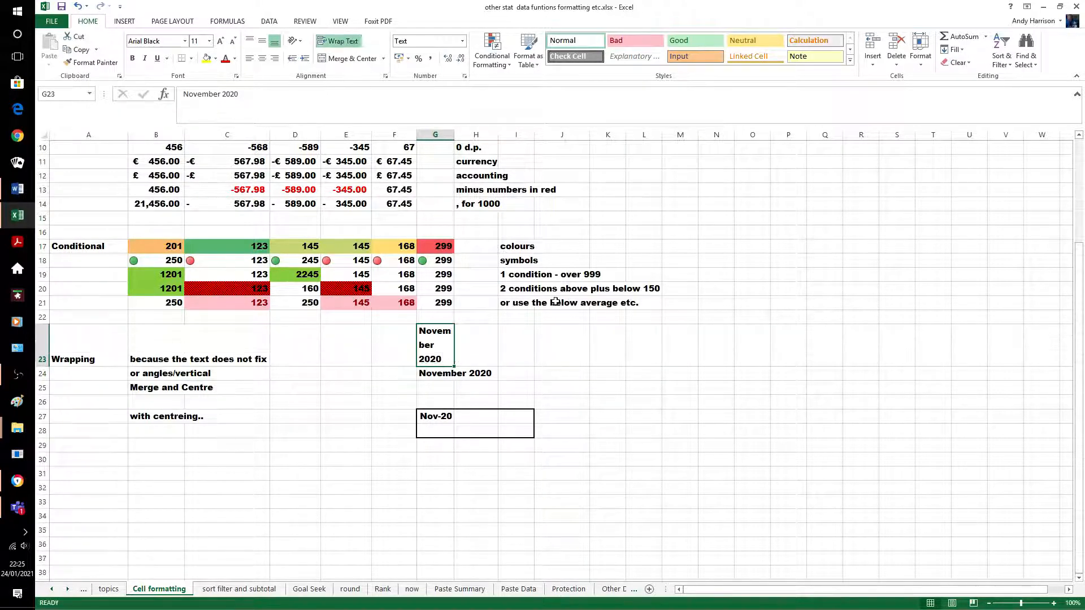
{"action": "left_click_drag", "start_coordinate": [454, 135], "coordinate": [478, 135]}
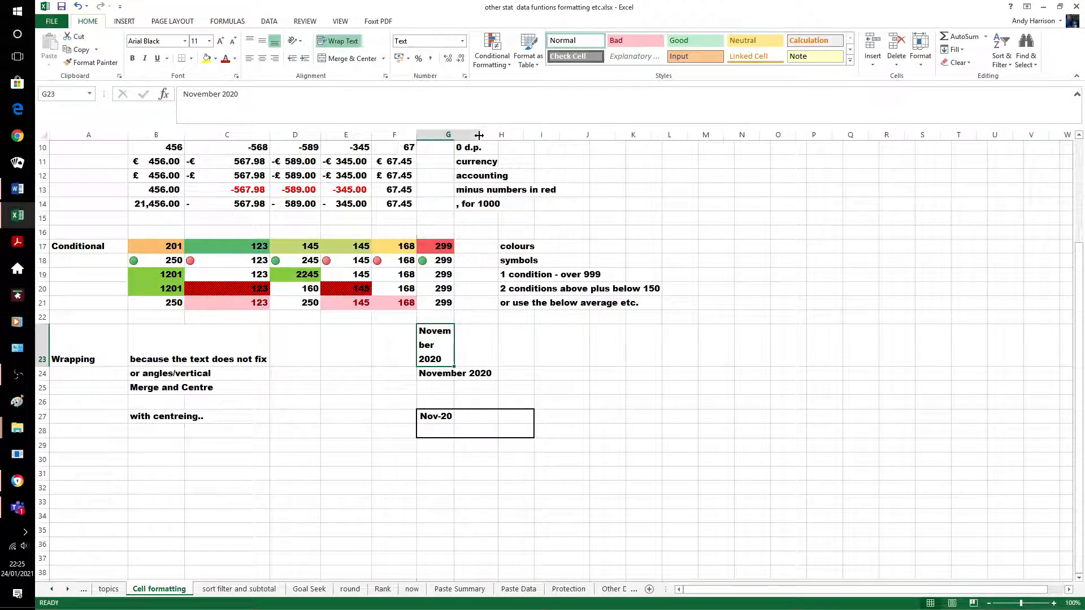
{"action": "double_click", "coordinate": [47, 368]}
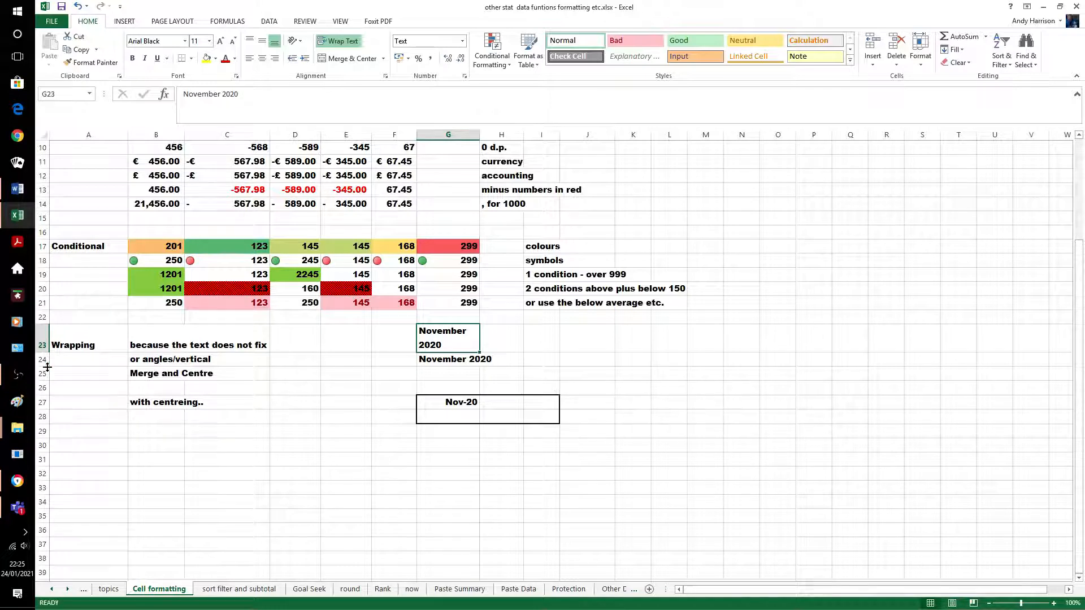
{"action": "left_click", "coordinate": [265, 445]}
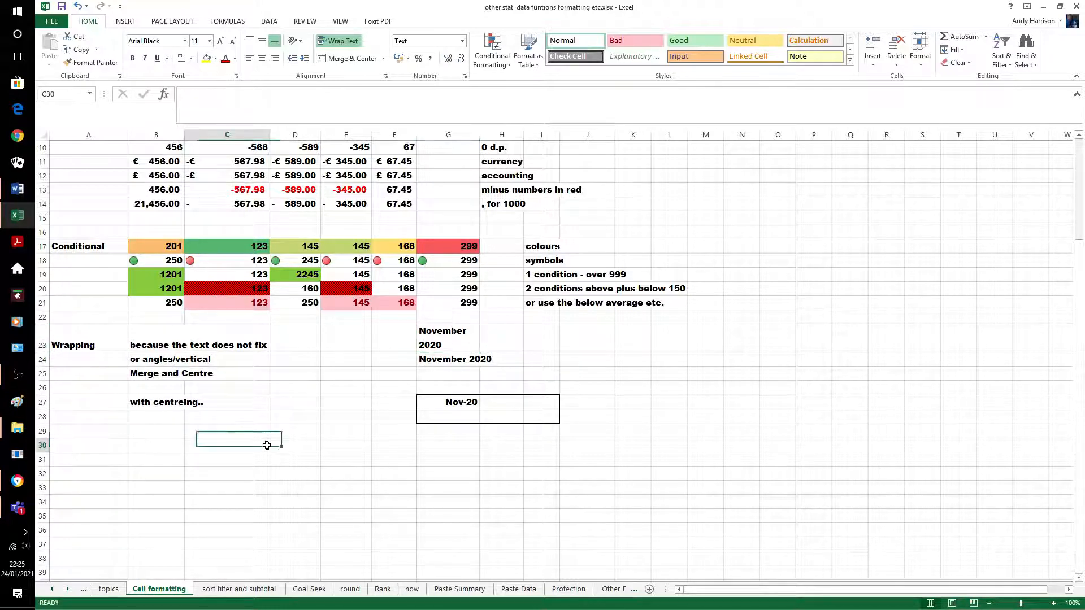
{"action": "left_click", "coordinate": [428, 359]}
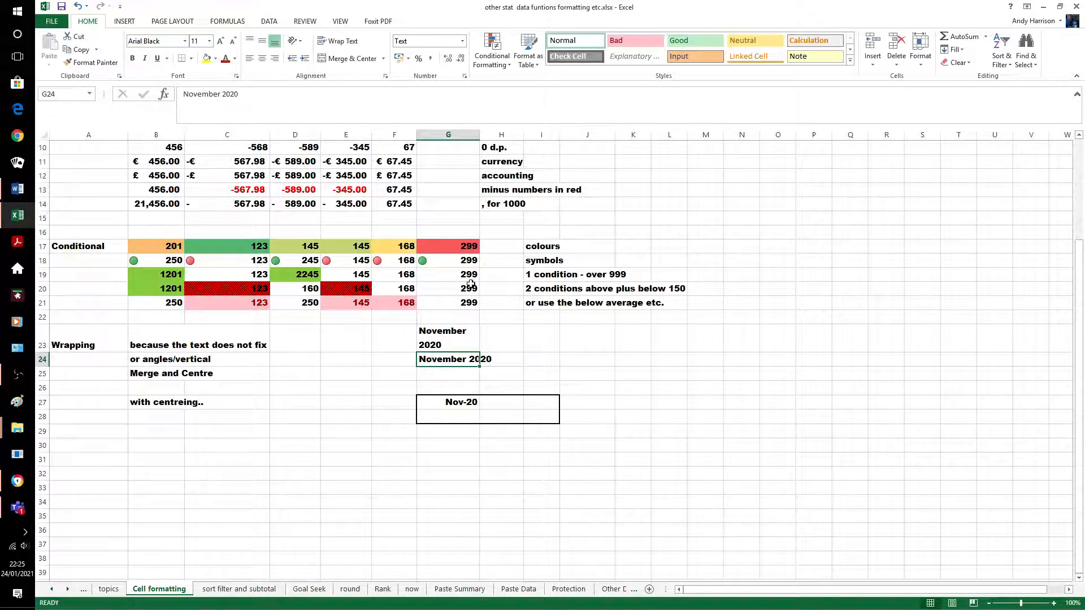
Angle G24's 'November 2020' clockwise, then set its orientation to -19 degrees in Format Cells
{"action": "left_click", "coordinate": [298, 40]}
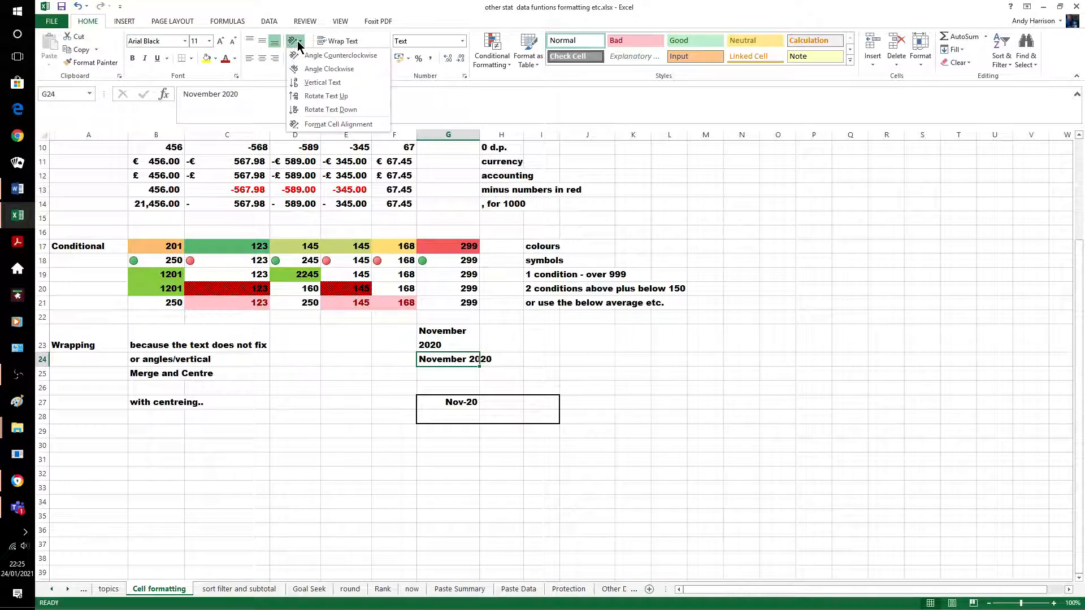
{"action": "left_click", "coordinate": [316, 78]}
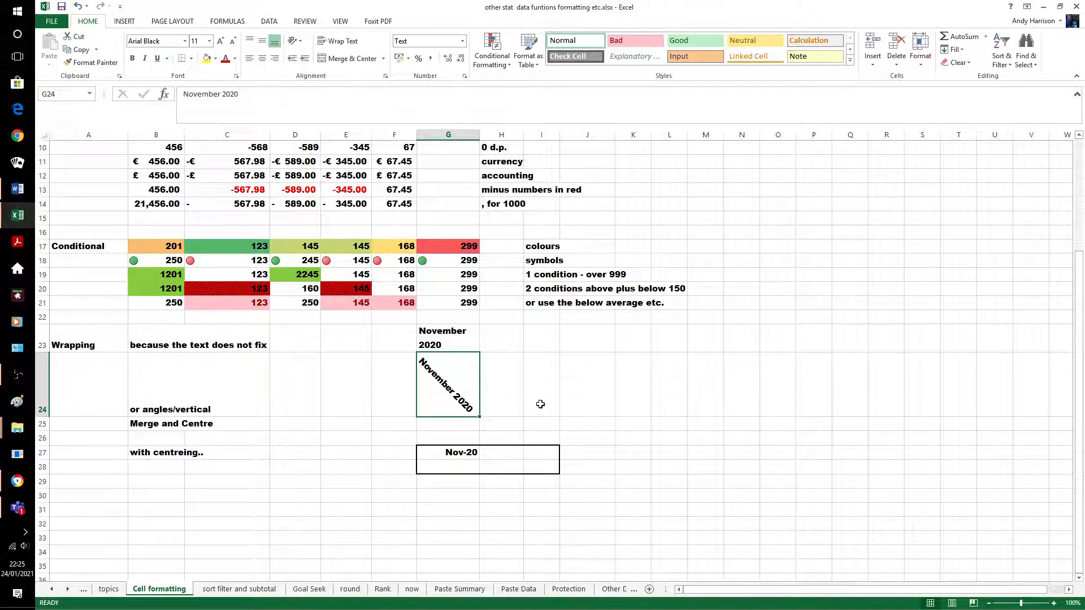
{"action": "right_click", "coordinate": [458, 379]}
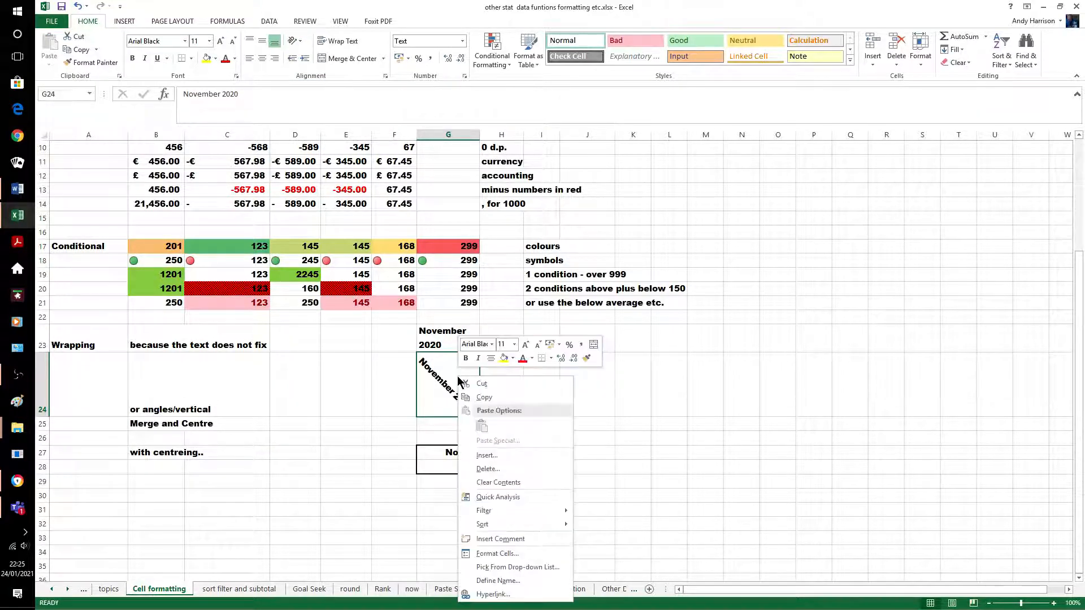
{"action": "left_click", "coordinate": [498, 553]}
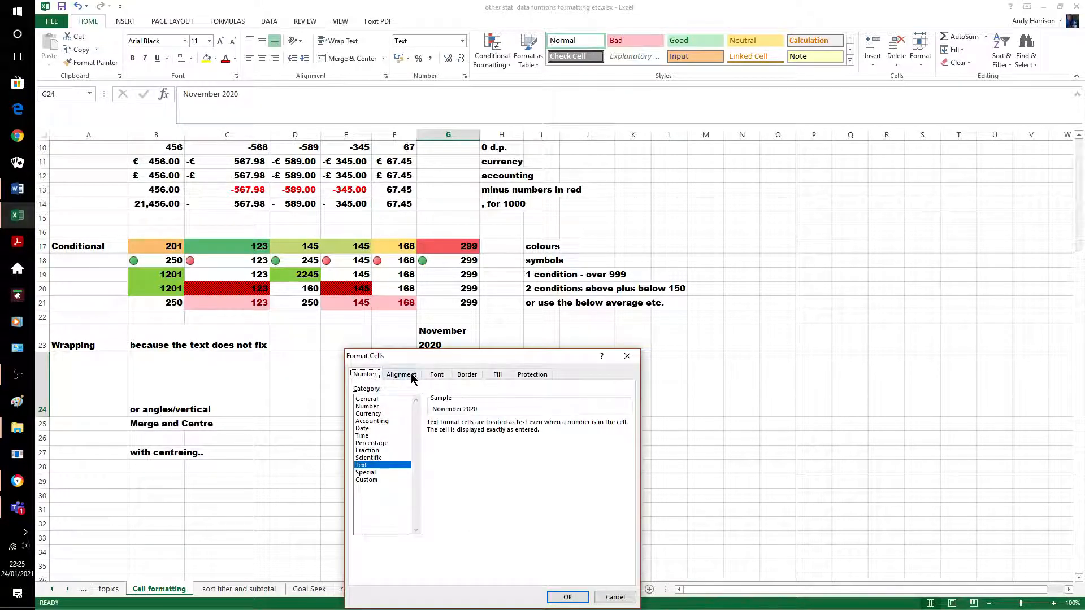
{"action": "left_click", "coordinate": [407, 374]}
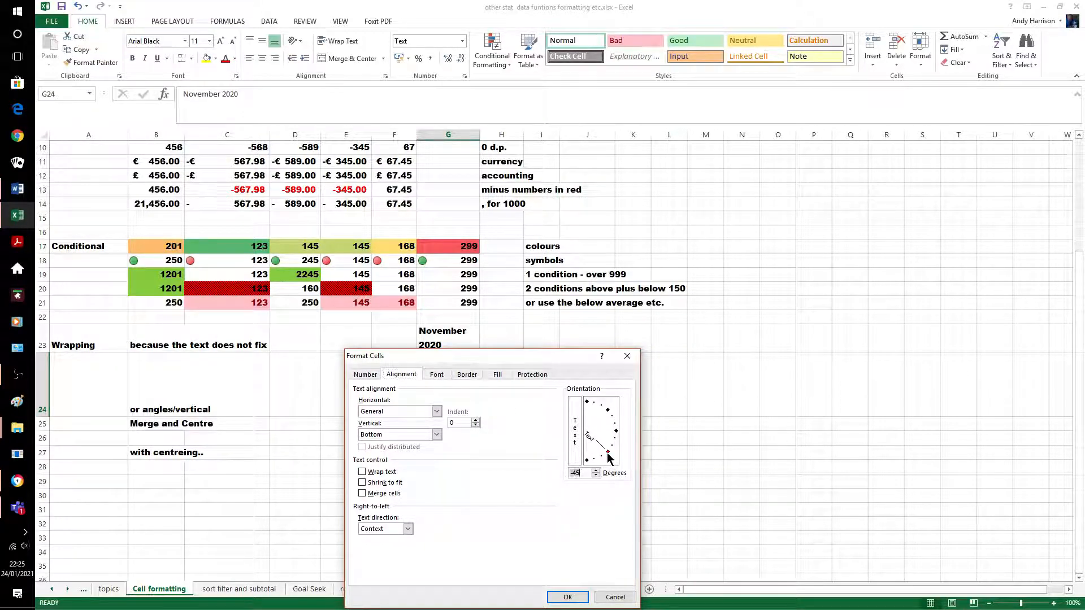
{"action": "left_click_drag", "start_coordinate": [608, 456], "coordinate": [614, 440]}
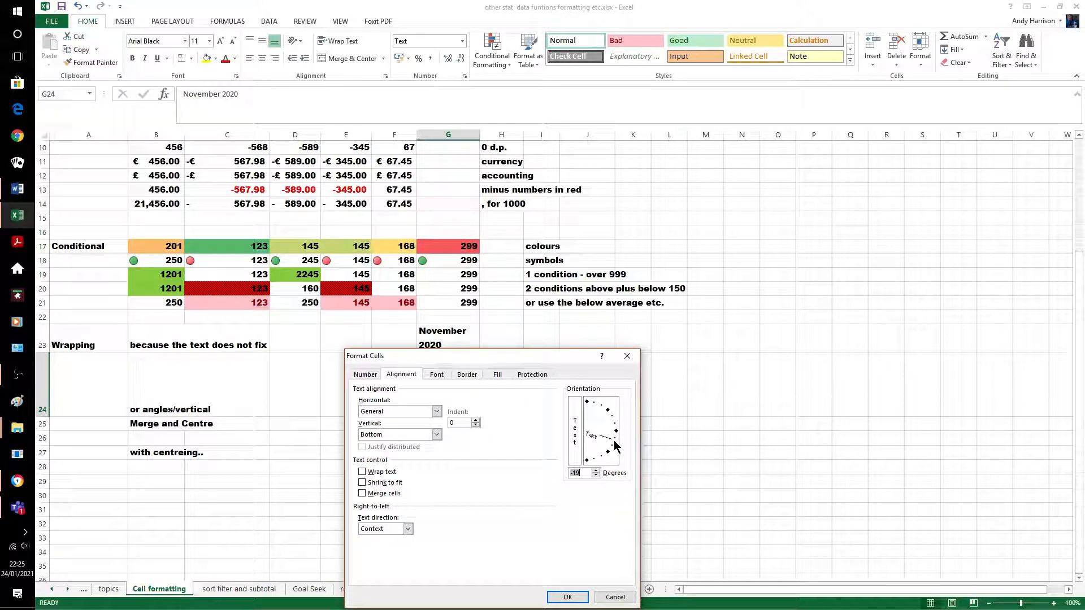
{"action": "left_click", "coordinate": [568, 597]}
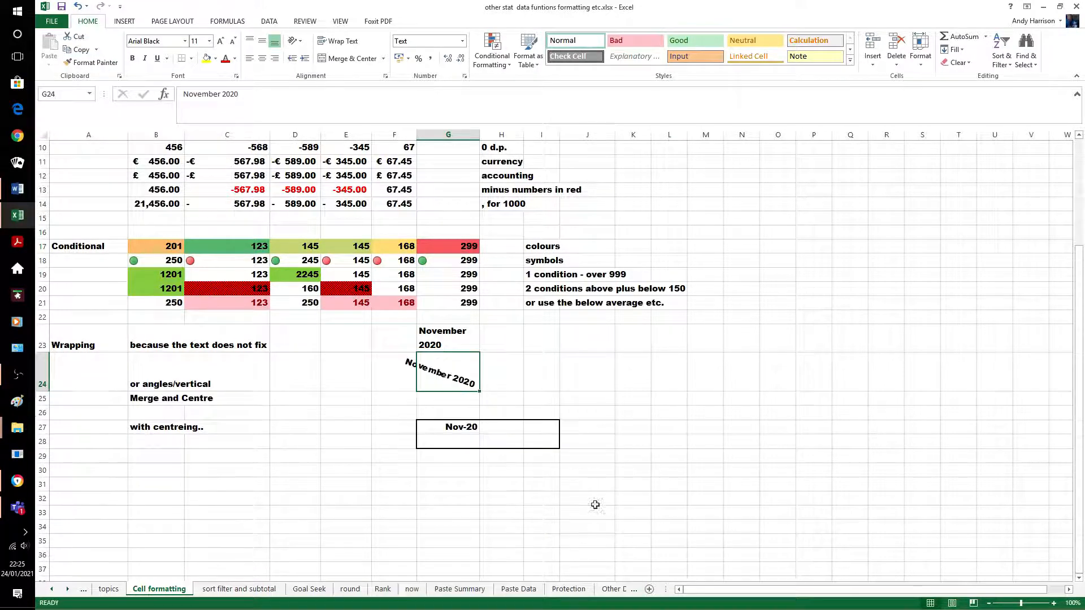
Widen column G further
{"action": "left_click", "coordinate": [402, 484]}
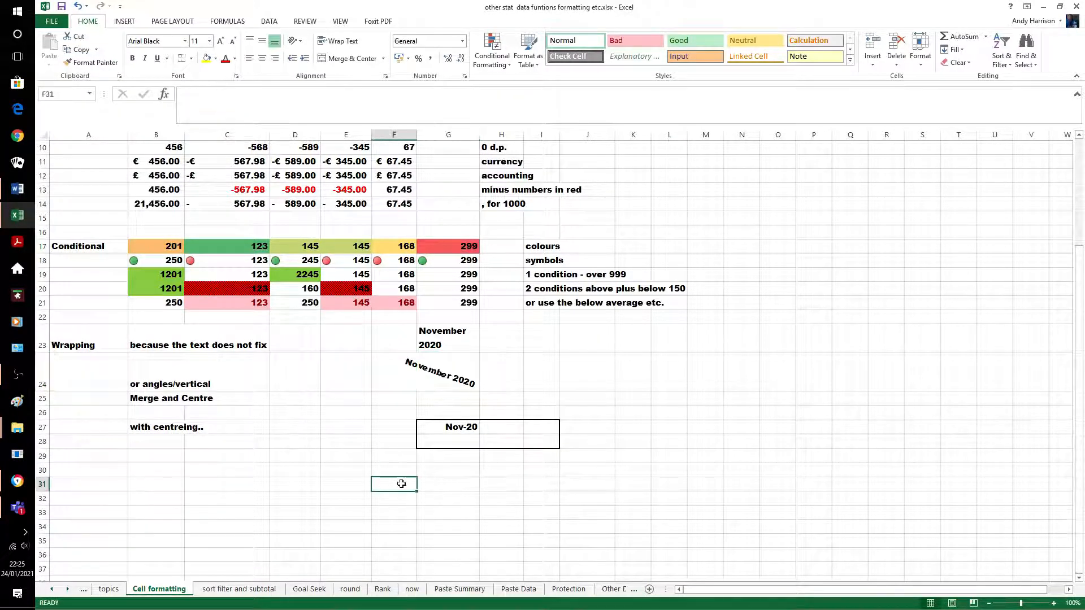
{"action": "left_click_drag", "start_coordinate": [484, 141], "coordinate": [503, 139]}
{"action": "left_click", "coordinate": [660, 384]}
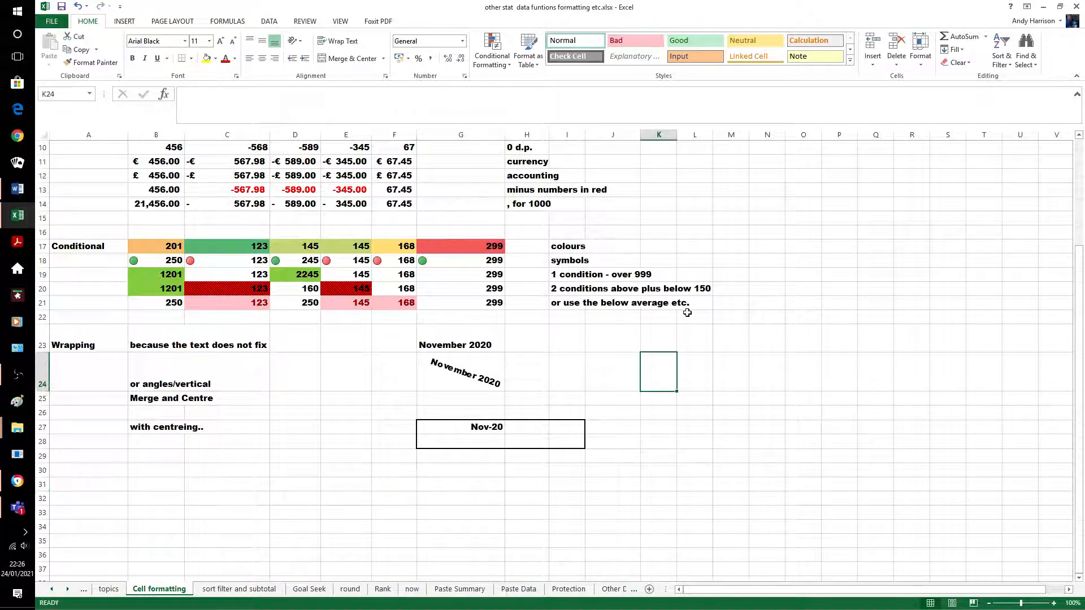
{"action": "left_click", "coordinate": [448, 484]}
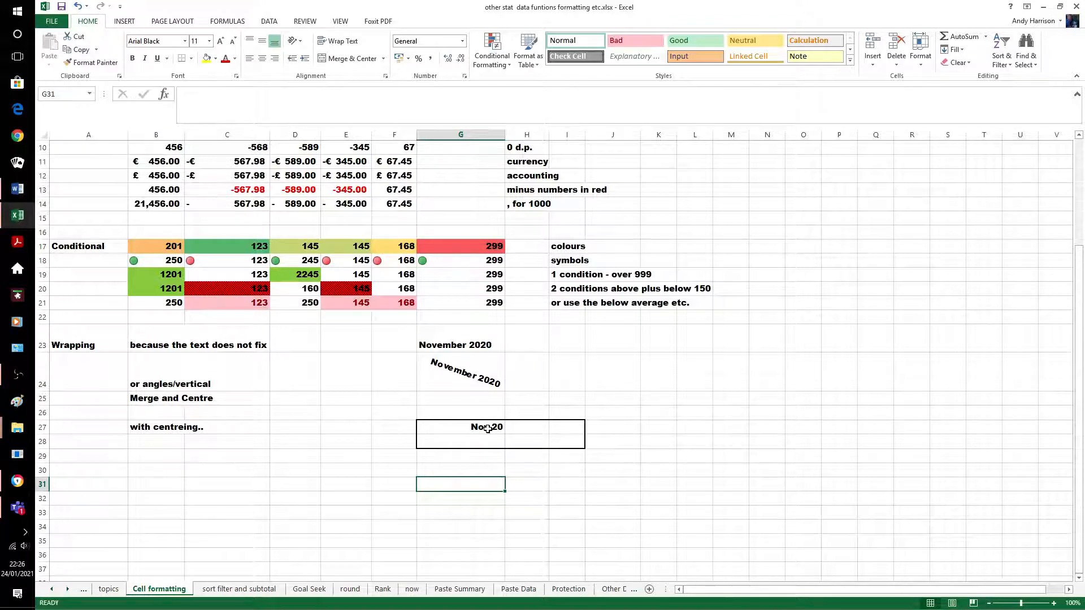
Merge G27:I28 and centre Nov-20 both horizontally and vertically
{"action": "left_click_drag", "start_coordinate": [438, 428], "coordinate": [567, 441]}
{"action": "left_click", "coordinate": [347, 59]}
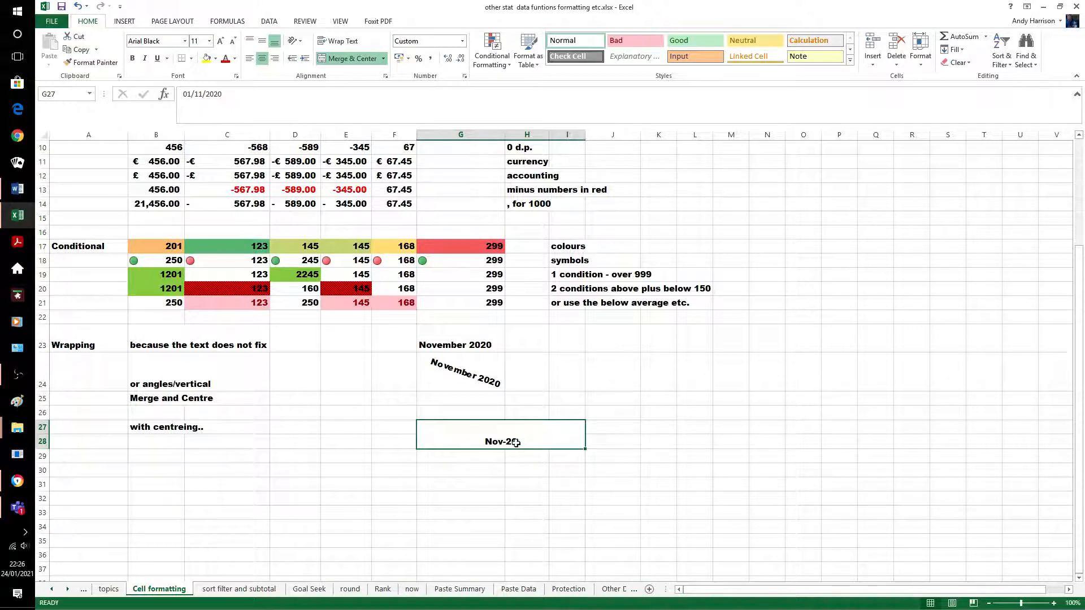
{"action": "left_click", "coordinate": [262, 41]}
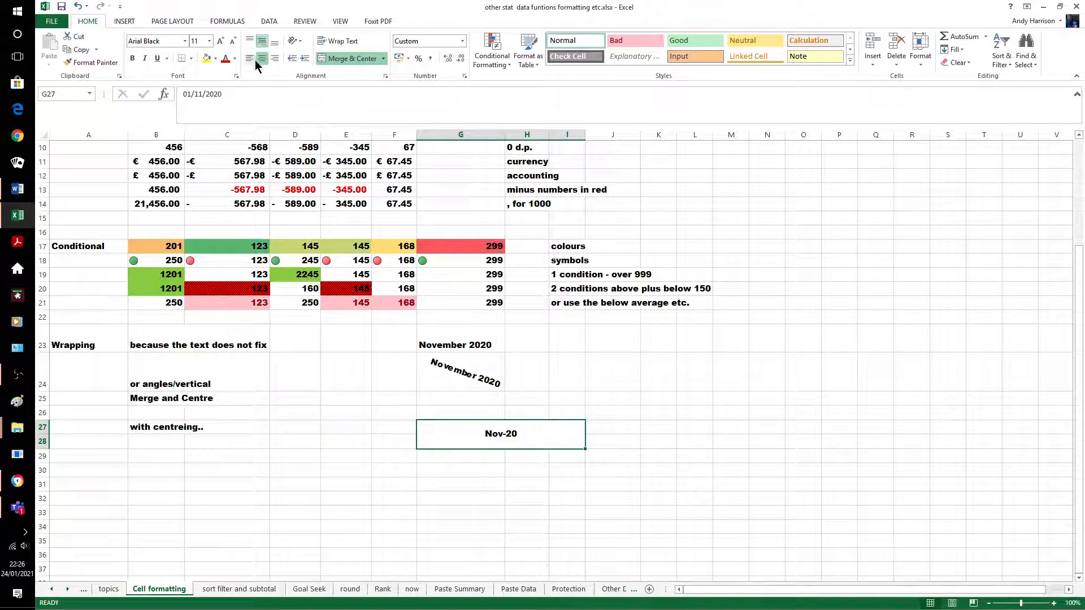
{"action": "left_click", "coordinate": [248, 59]}
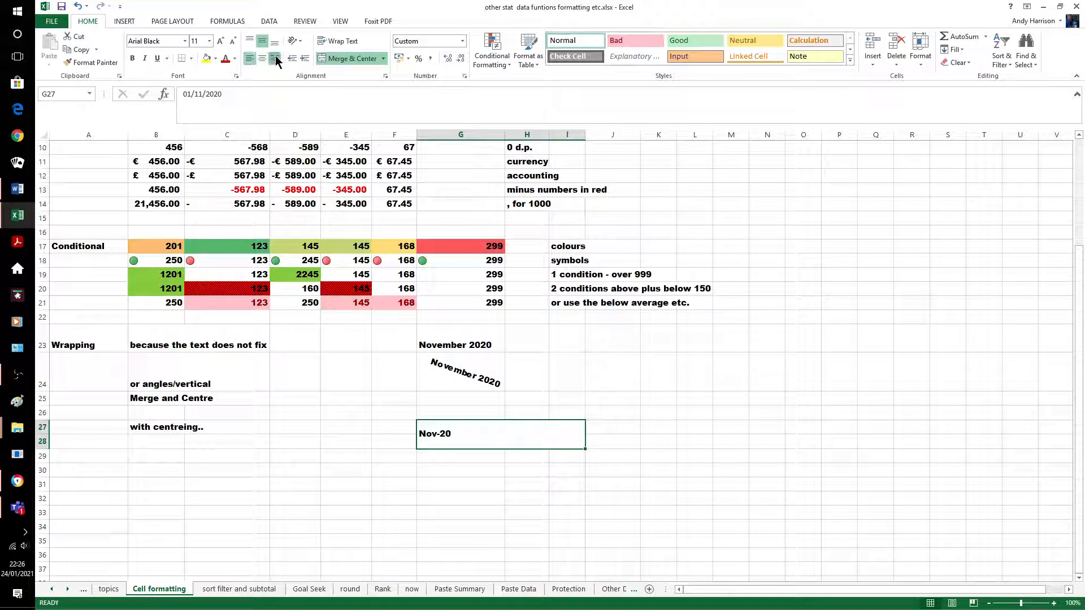
{"action": "left_click", "coordinate": [274, 58]}
{"action": "left_click", "coordinate": [263, 54]}
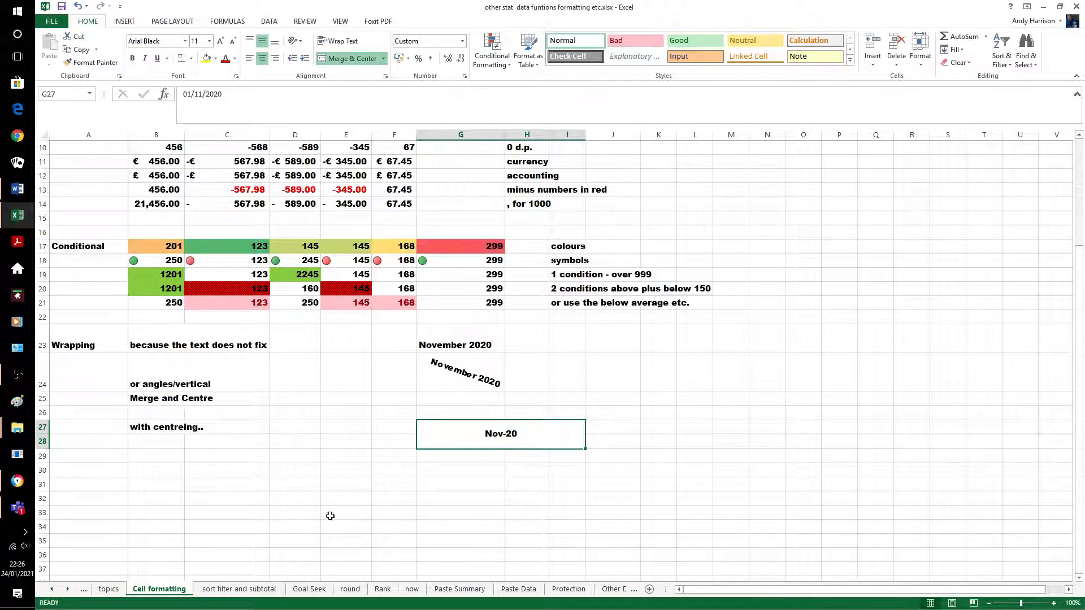
{"action": "left_click", "coordinate": [291, 466]}
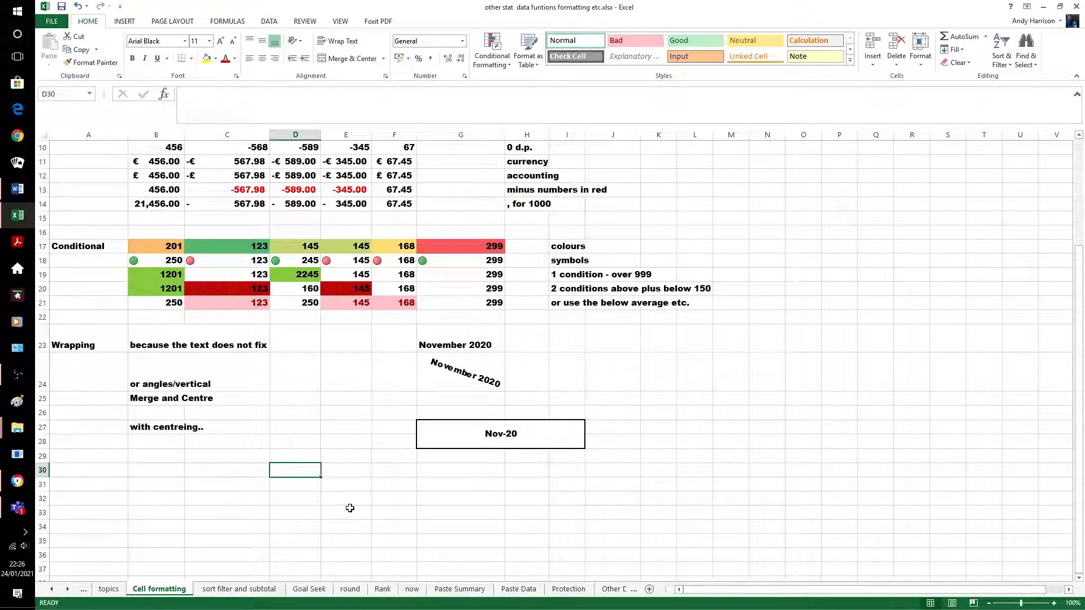
Switch to the 'sort filter and subtotal' sheet
{"action": "left_click", "coordinate": [241, 590]}
{"action": "left_click", "coordinate": [741, 256]}
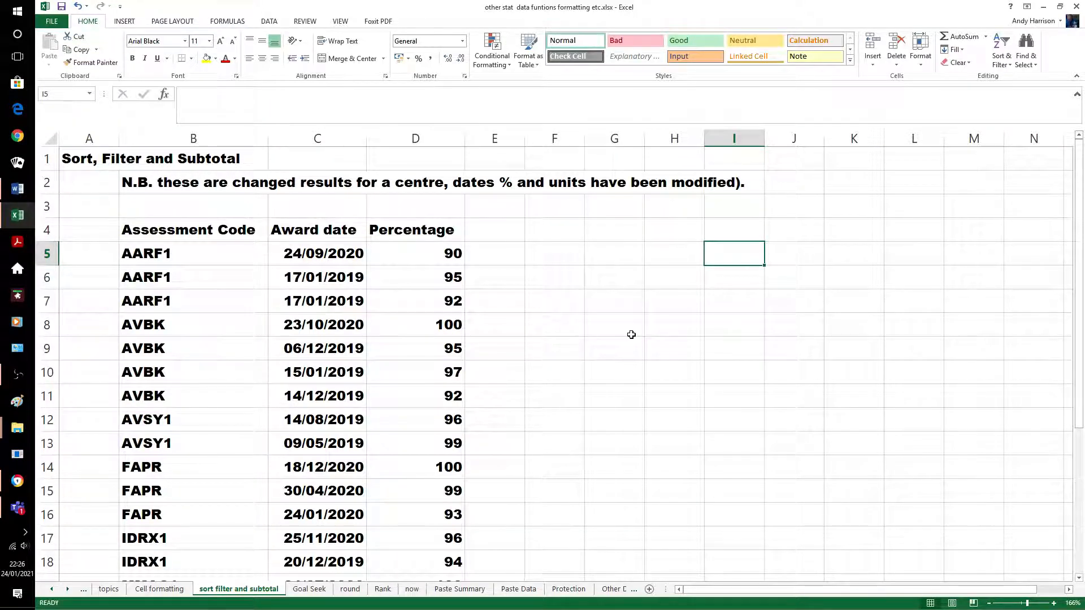
{"action": "scroll", "coordinate": [645, 328], "scroll_direction": "down", "scroll_amount": 9}
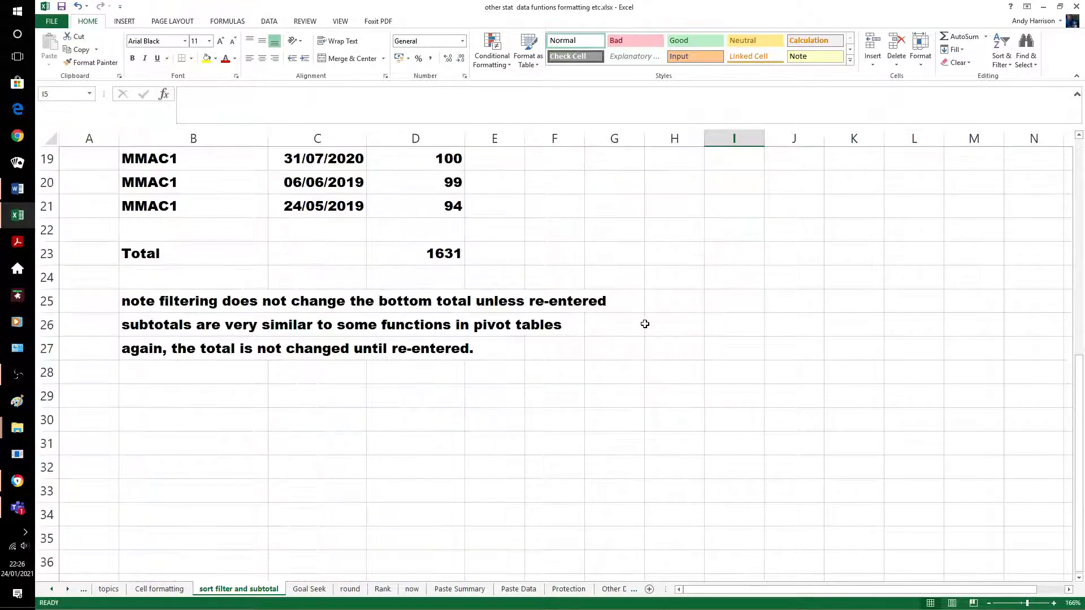
{"action": "scroll", "coordinate": [661, 330], "scroll_direction": "up", "scroll_amount": 8}
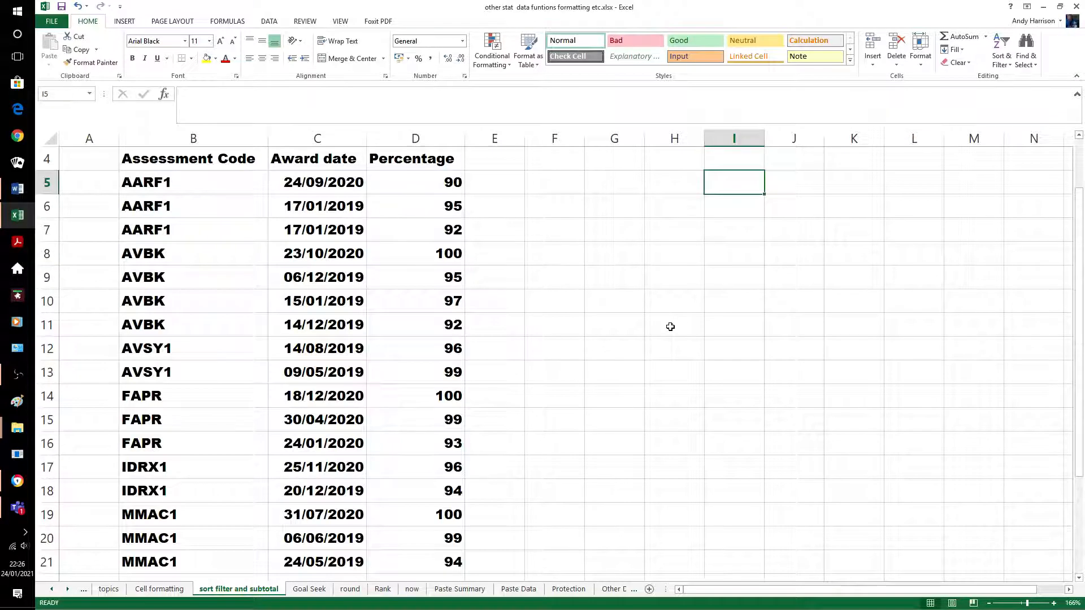
{"action": "scroll", "coordinate": [668, 323], "scroll_direction": "up", "scroll_amount": 1}
{"action": "scroll", "coordinate": [666, 320], "scroll_direction": "down", "scroll_amount": 5}
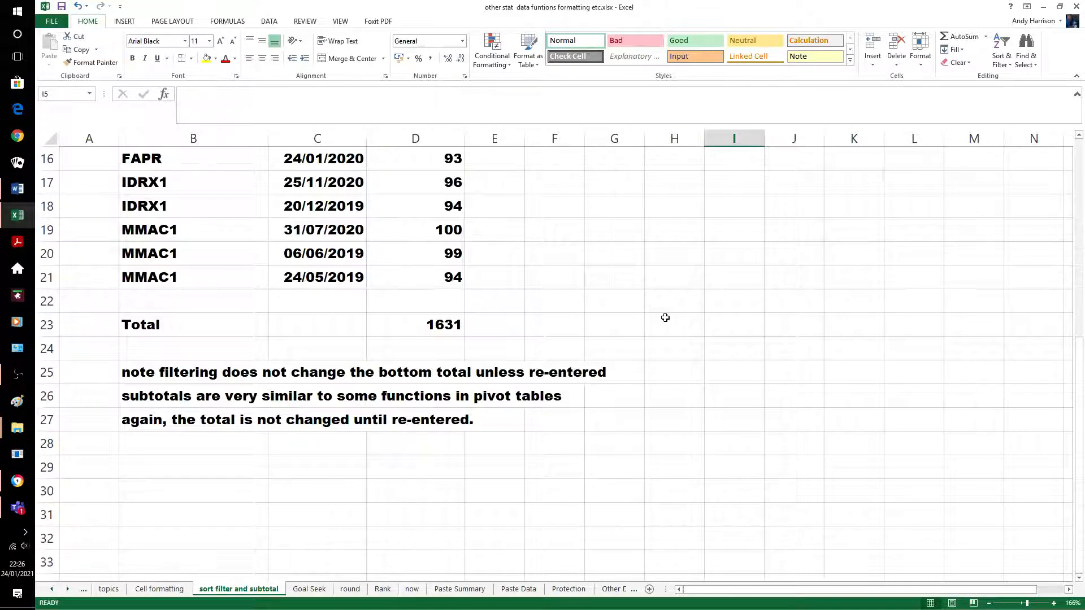
{"action": "scroll", "coordinate": [665, 318], "scroll_direction": "up", "scroll_amount": 5}
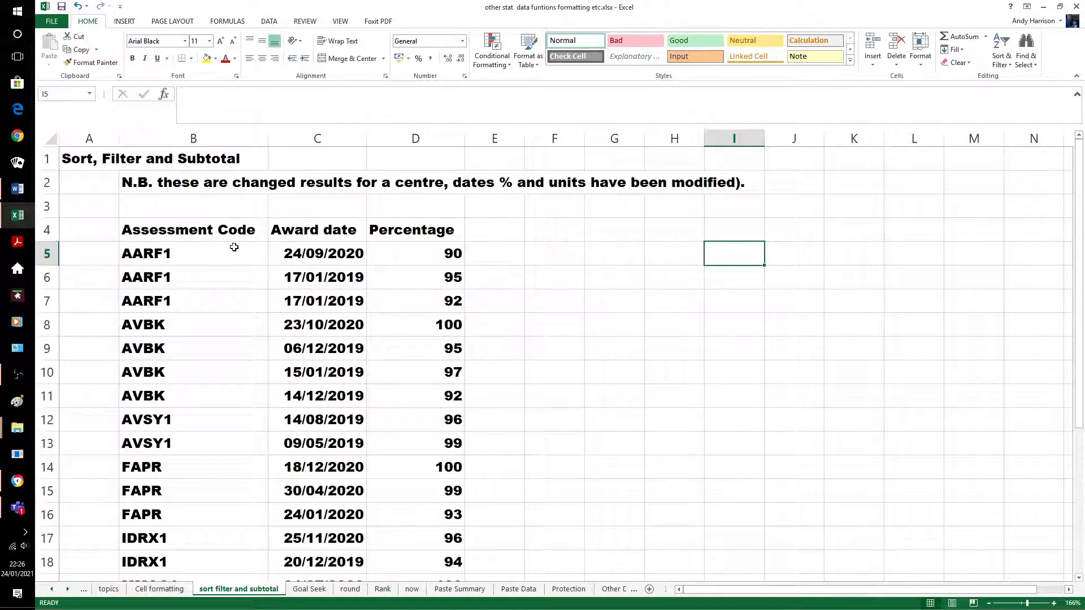
Select the results table B4:D21 and turn on filtering for its headings
{"action": "left_click", "coordinate": [144, 233]}
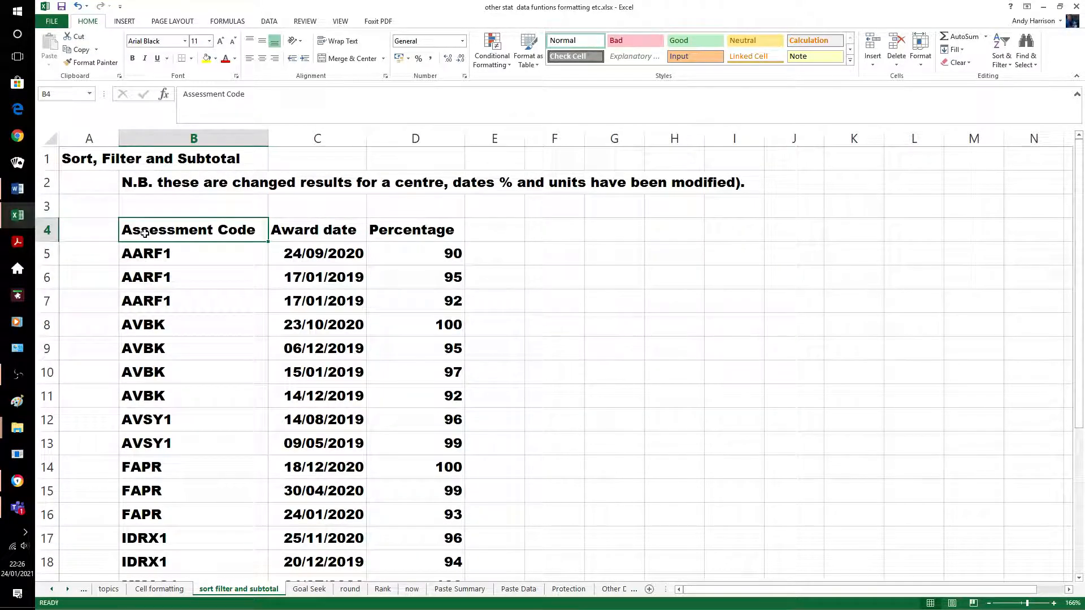
{"action": "key", "text": "shift+Right"}
{"action": "key", "text": "shift+Right"}
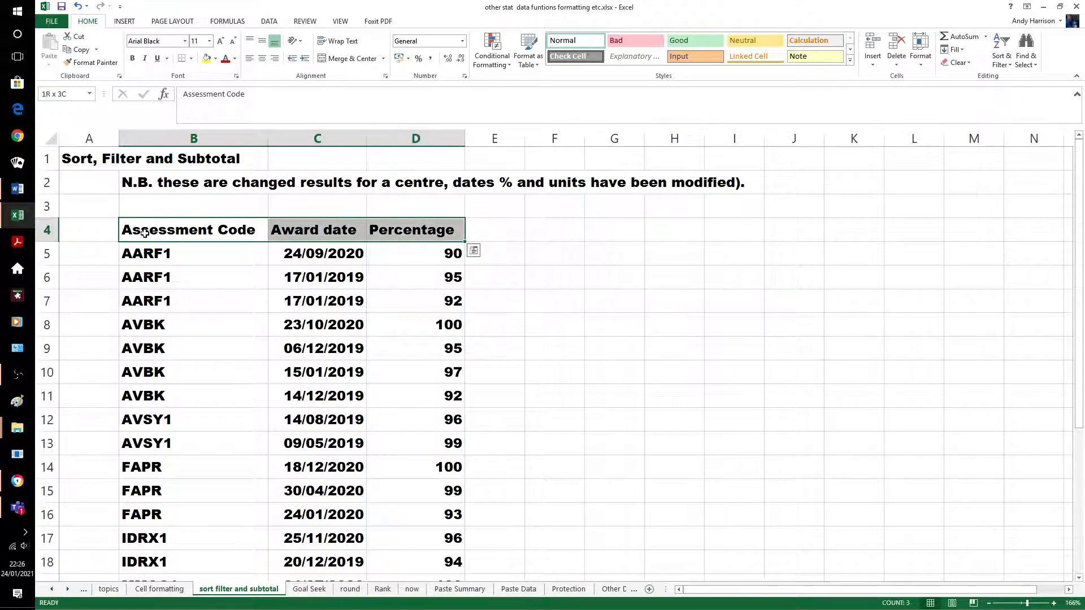
{"action": "key", "text": "shift+Down"}
{"action": "key", "text": "shift+Down"}
{"action": "key", "text": "shift+Down"}
{"action": "key", "text": "shift+Down"}
{"action": "key", "text": "shift+Down"}
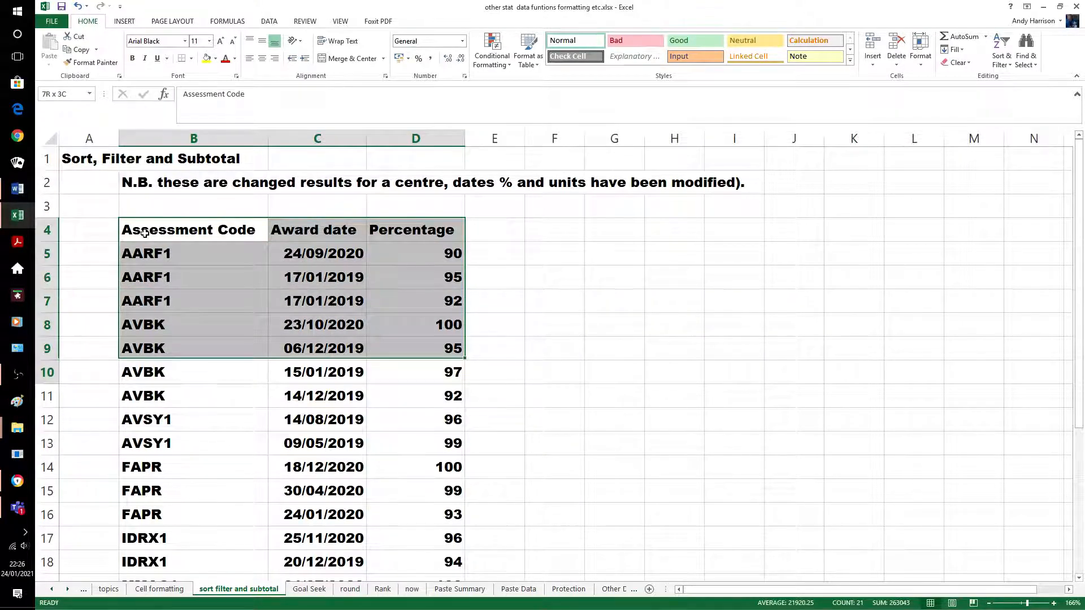
{"action": "key", "text": "shift+Down"}
{"action": "key", "text": "shift+Down"}
{"action": "key", "text": "shift+Down"}
{"action": "key", "text": "shift+Down"}
{"action": "key", "text": "shift+Down"}
{"action": "key", "text": "shift+Down"}
{"action": "key", "text": "shift+Down"}
{"action": "key", "text": "shift+Down"}
{"action": "key", "text": "shift+Down"}
{"action": "key", "text": "shift+Down"}
{"action": "key", "text": "shift+Down"}
{"action": "key", "text": "shift+Down"}
{"action": "key", "text": "shift+Down"}
{"action": "key", "text": "shift+Down"}
{"action": "key", "text": "shift+Down"}
{"action": "key", "text": "shift+Up"}
{"action": "key", "text": "shift+Up"}
{"action": "key", "text": "shift+Up"}
{"action": "key", "text": "shift+Up"}
{"action": "key", "text": "shift+Up"}
{"action": "key", "text": "shift+Up"}
{"action": "key", "text": "shift+Down"}
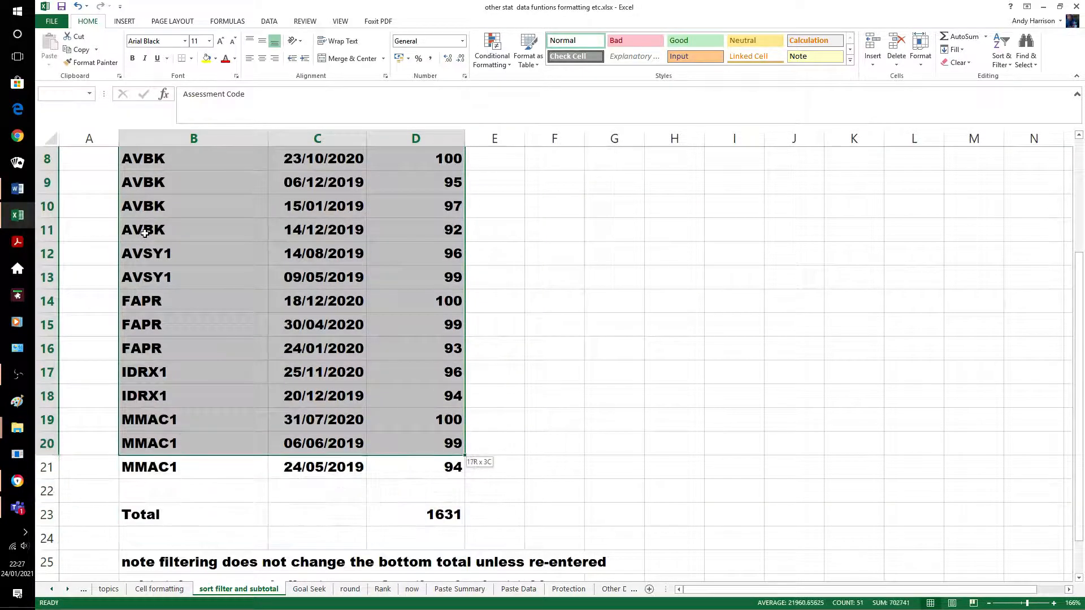
{"action": "key", "text": "shift+Down"}
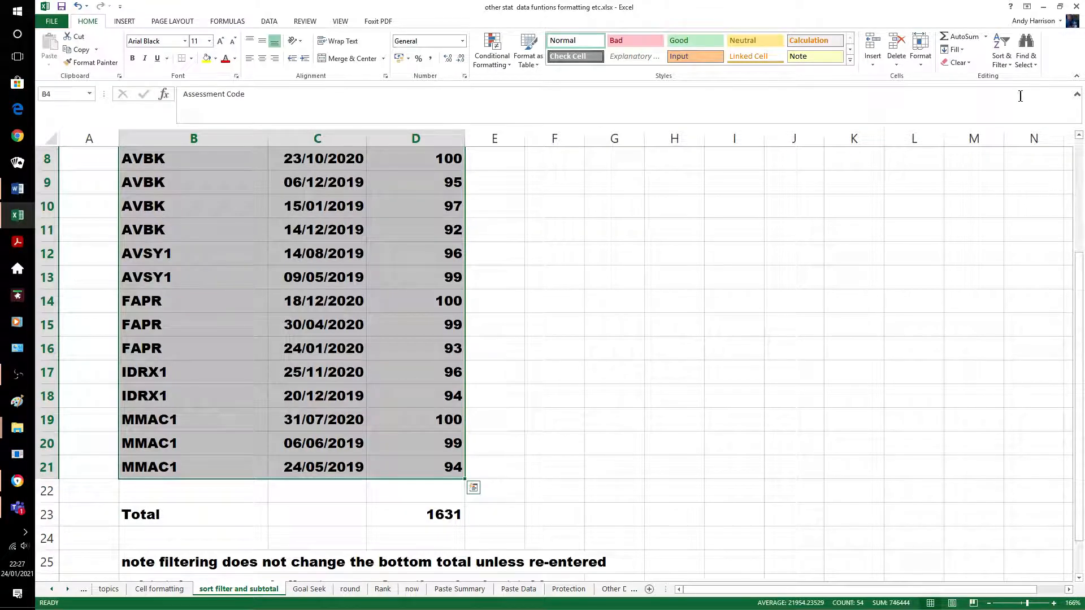
{"action": "left_click", "coordinate": [1001, 60]}
{"action": "left_click", "coordinate": [1055, 114]}
{"action": "left_click", "coordinate": [555, 299]}
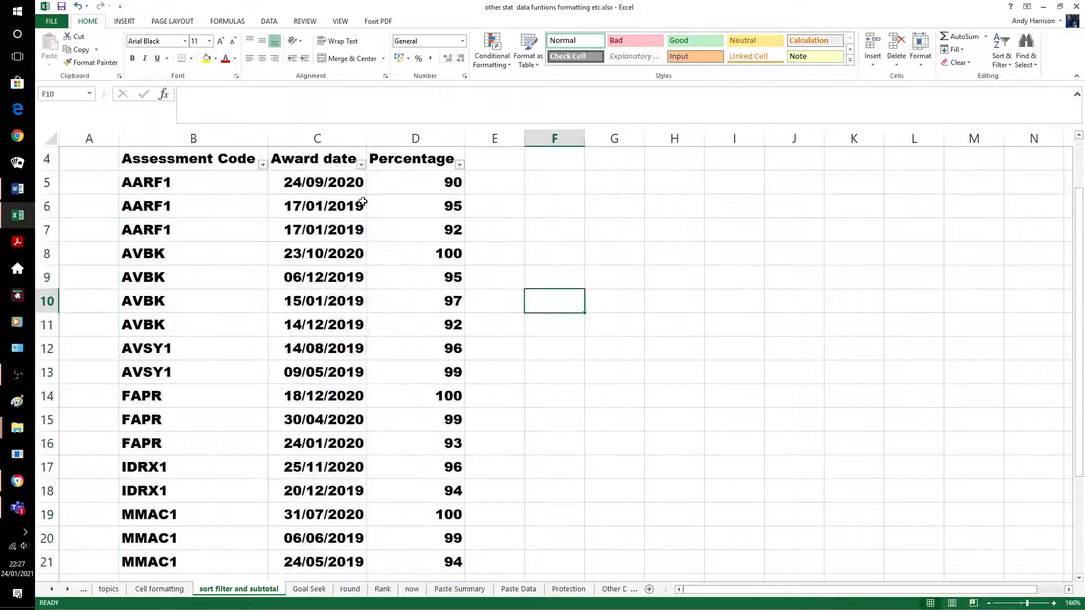
Filter Assessment Code to show only AVBK rows
{"action": "left_click", "coordinate": [263, 164]}
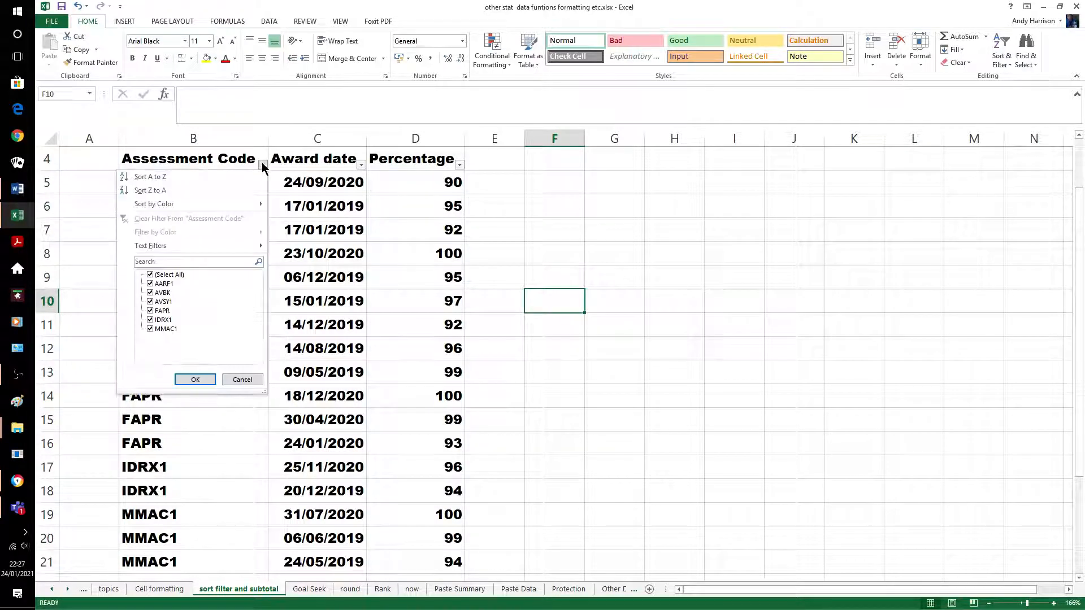
{"action": "left_click", "coordinate": [150, 274]}
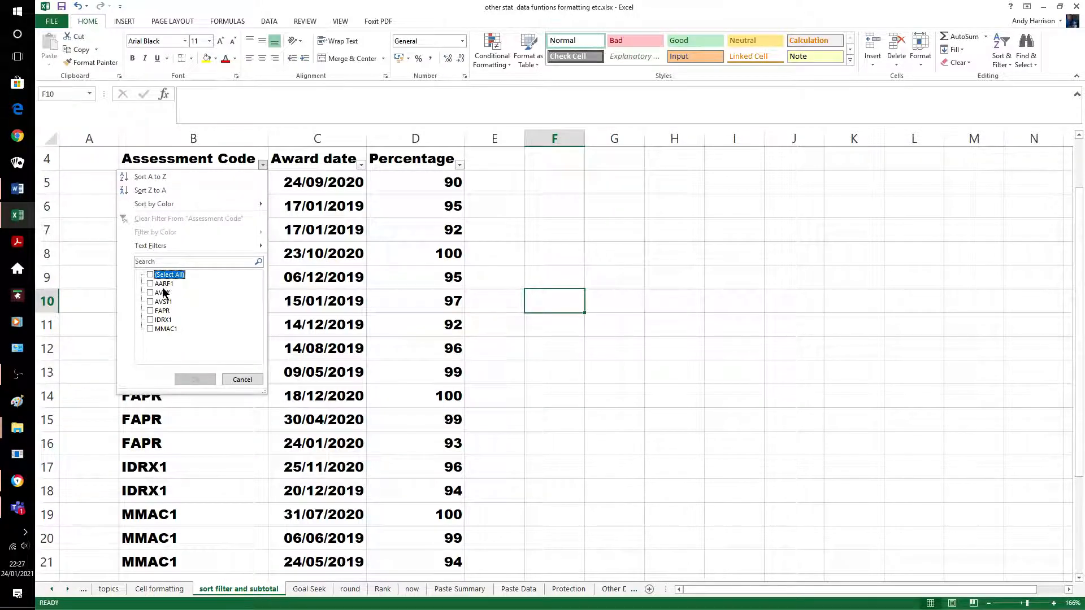
{"action": "left_click", "coordinate": [150, 293]}
{"action": "left_click", "coordinate": [195, 380]}
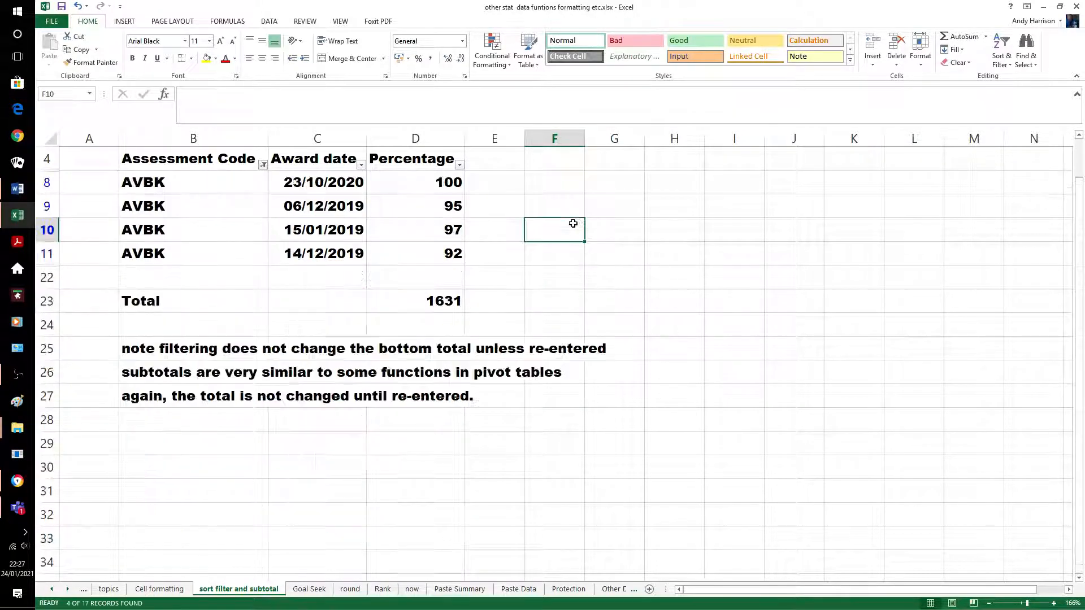
Delete the old grand total in D23, AutoSum D8:D23, then undo the new sum
{"action": "left_click", "coordinate": [440, 301]}
{"action": "key", "text": "Delete"}
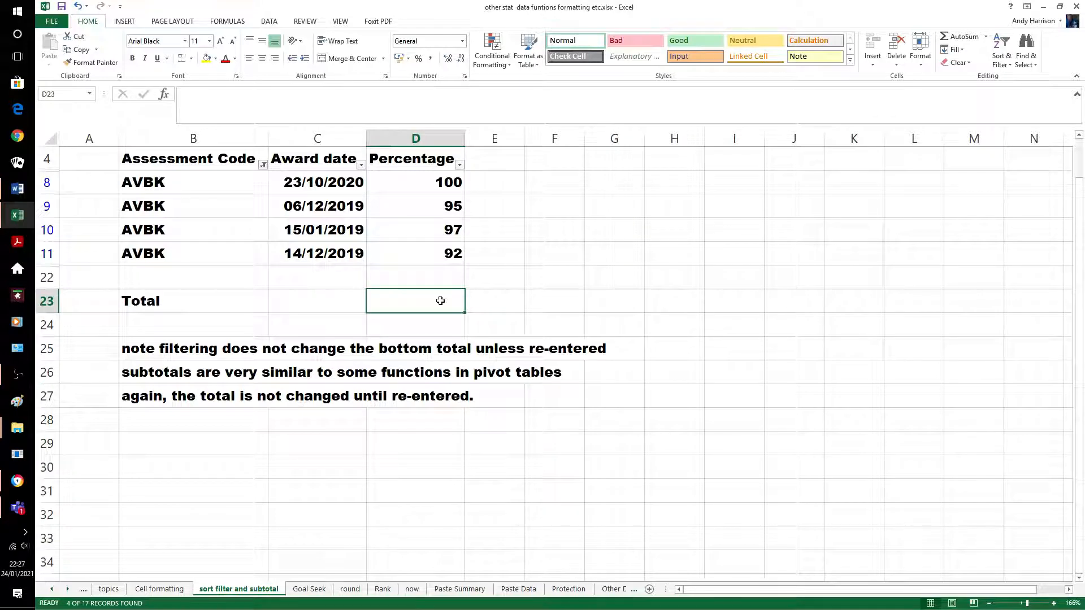
{"action": "left_click", "coordinate": [486, 187]}
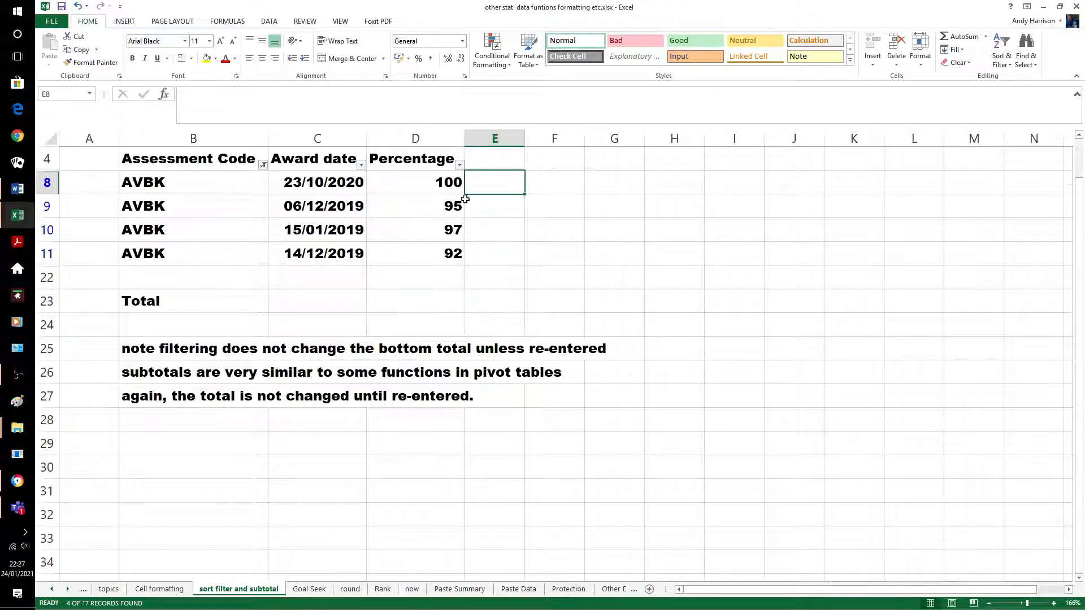
{"action": "left_click_drag", "start_coordinate": [452, 181], "coordinate": [445, 298]}
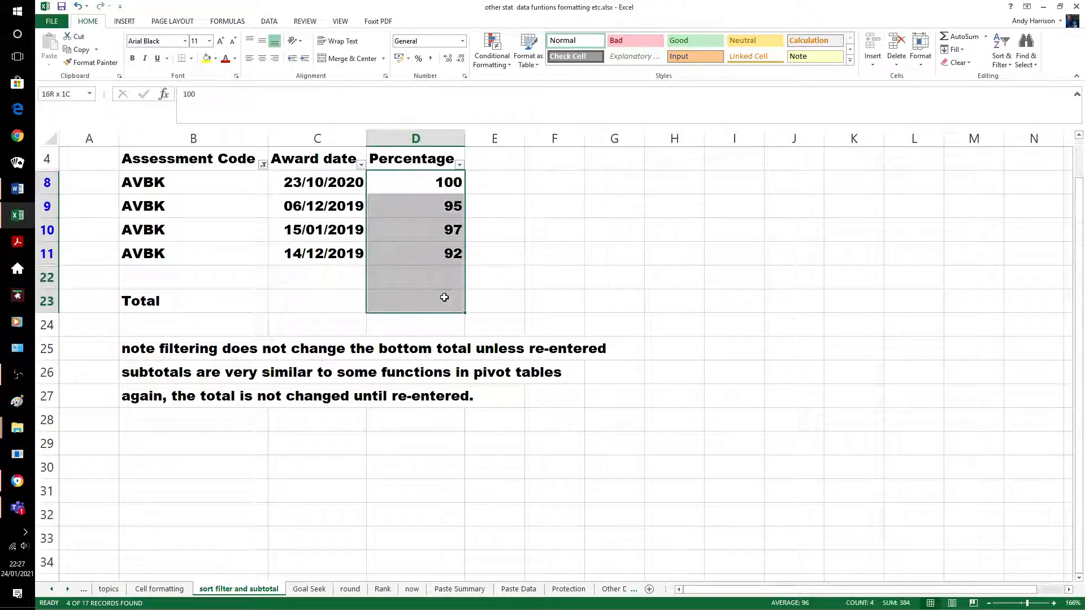
{"action": "left_click", "coordinate": [957, 36]}
{"action": "left_click", "coordinate": [495, 280]}
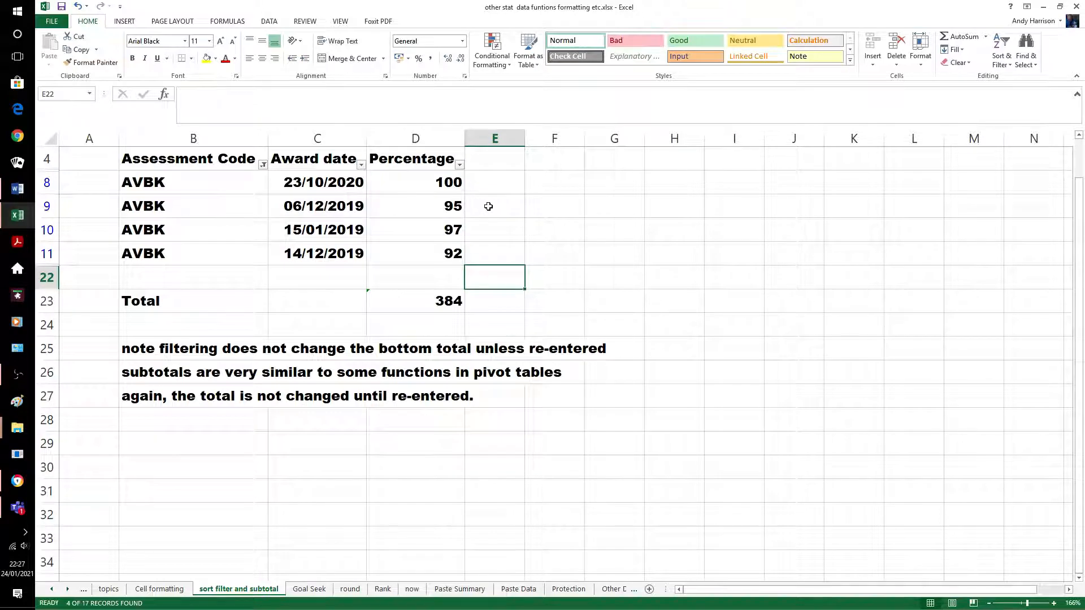
{"action": "left_click", "coordinate": [78, 6]}
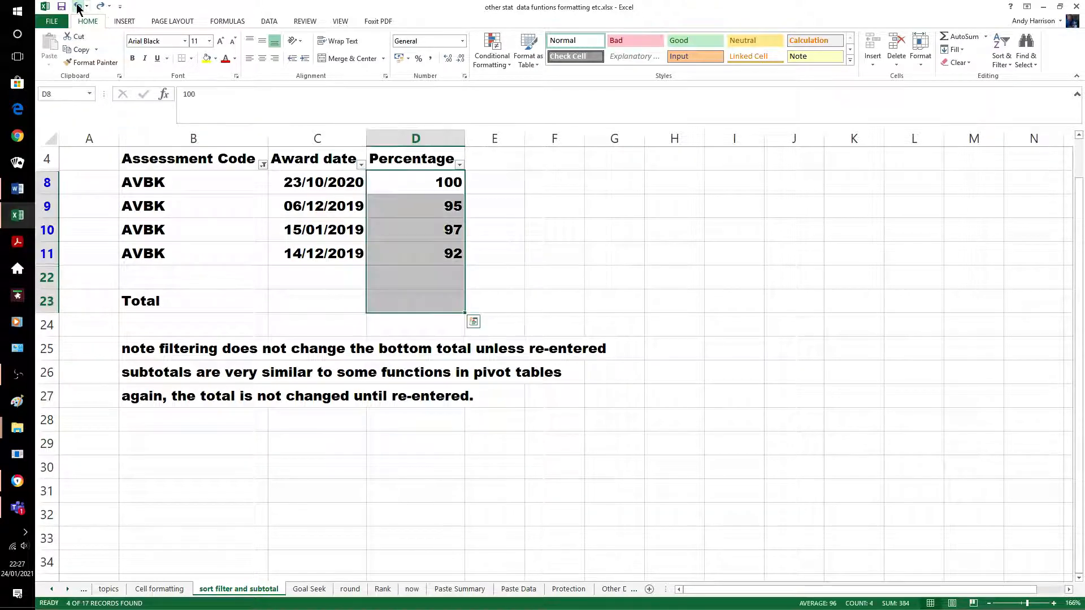
Undo back to the original grand total and the unfiltered table
{"action": "left_click", "coordinate": [78, 7]}
{"action": "left_click", "coordinate": [78, 7]}
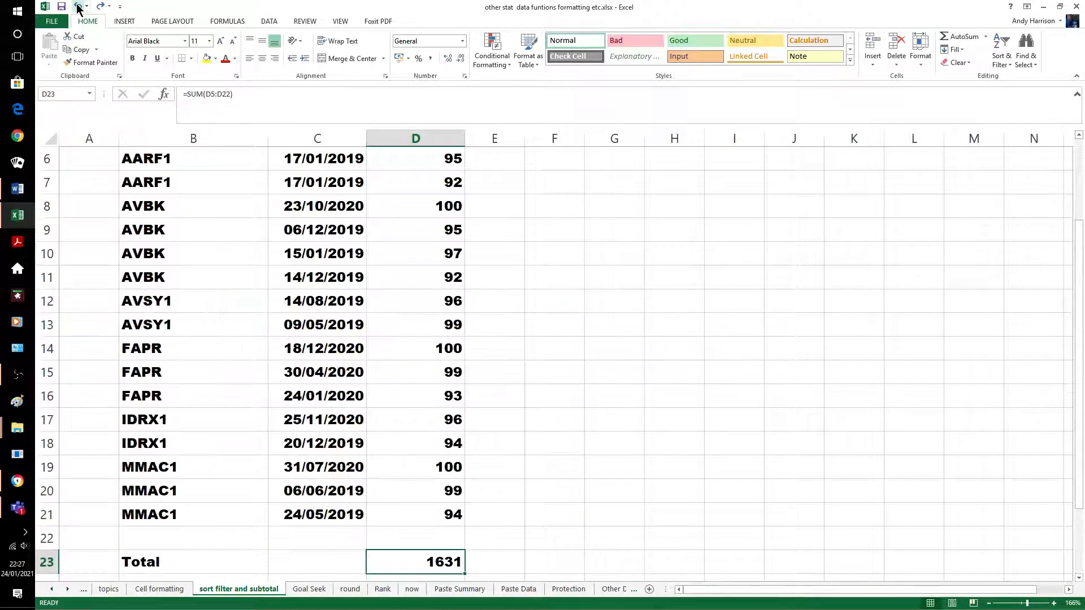
{"action": "left_click", "coordinate": [586, 306]}
{"action": "scroll", "coordinate": [585, 304], "scroll_direction": "up", "scroll_amount": 2}
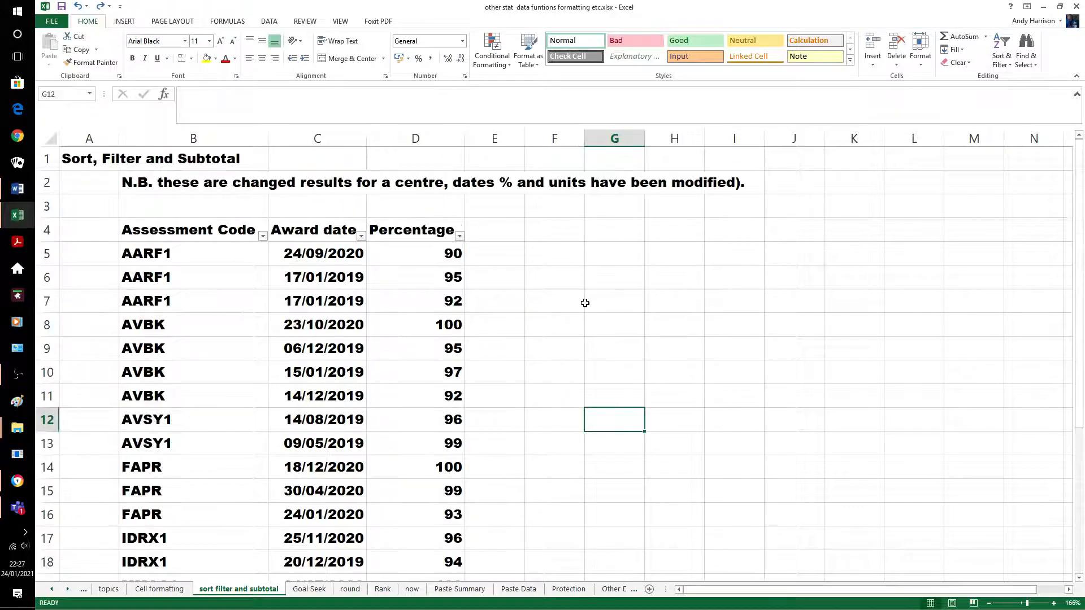
Select the whole results table and sort it by Percentage, largest to smallest
{"action": "left_click", "coordinate": [181, 231]}
{"action": "key", "text": "shift+Right"}
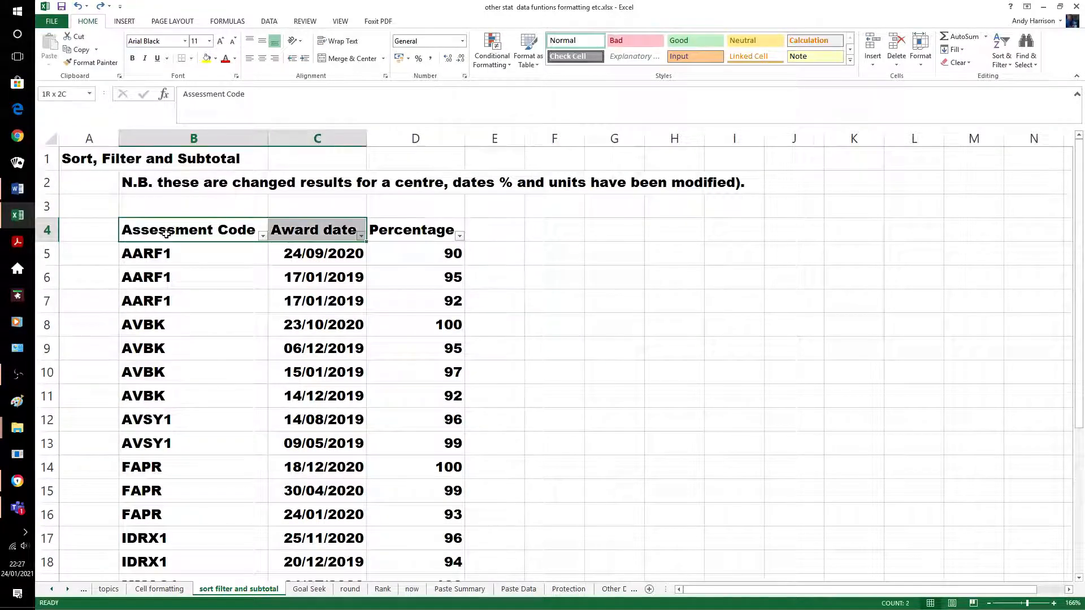
{"action": "key", "text": "shift+Right"}
{"action": "key", "text": "shift+Down"}
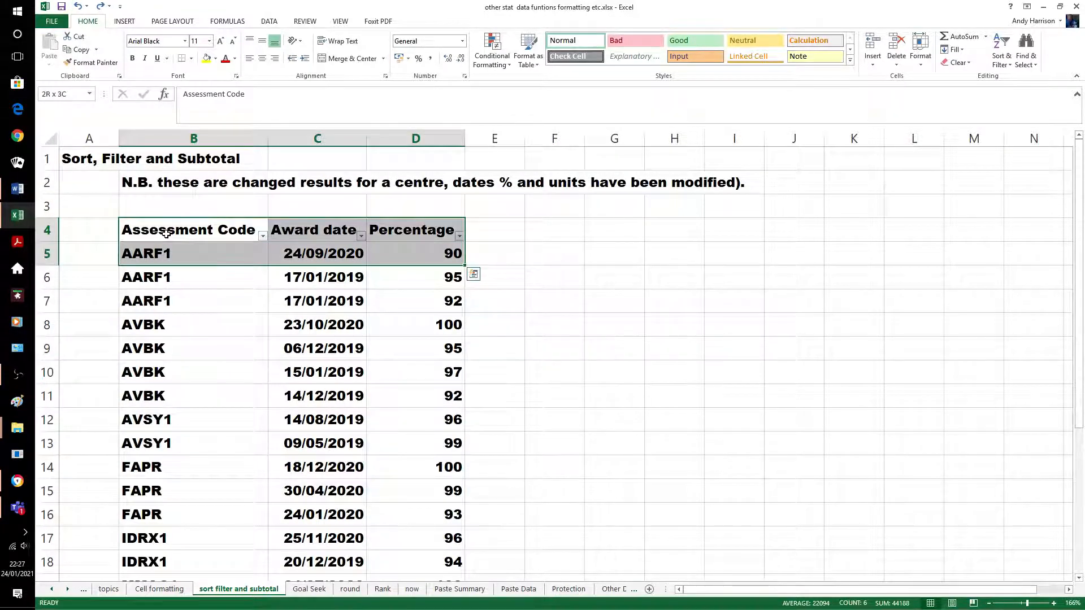
{"action": "key", "text": "ctrl+shift+Down"}
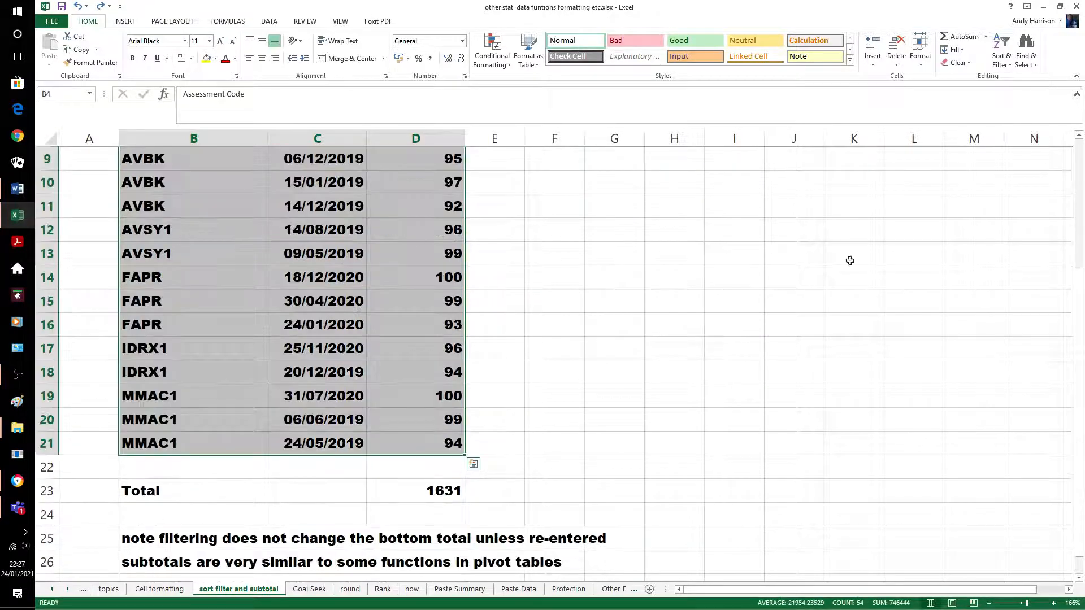
{"action": "left_click", "coordinate": [1008, 60]}
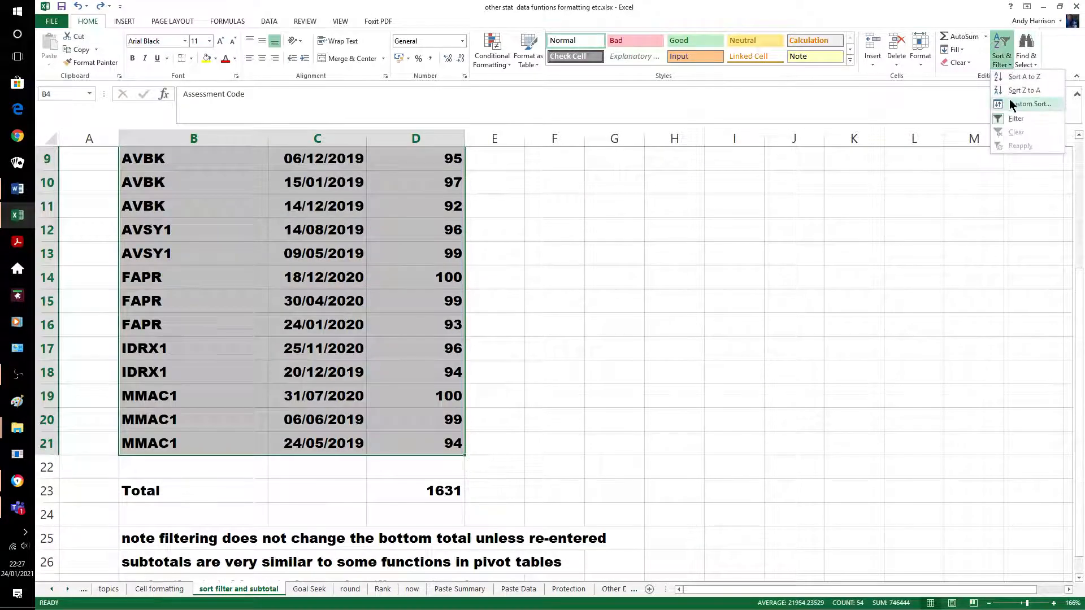
{"action": "left_click", "coordinate": [1009, 101]}
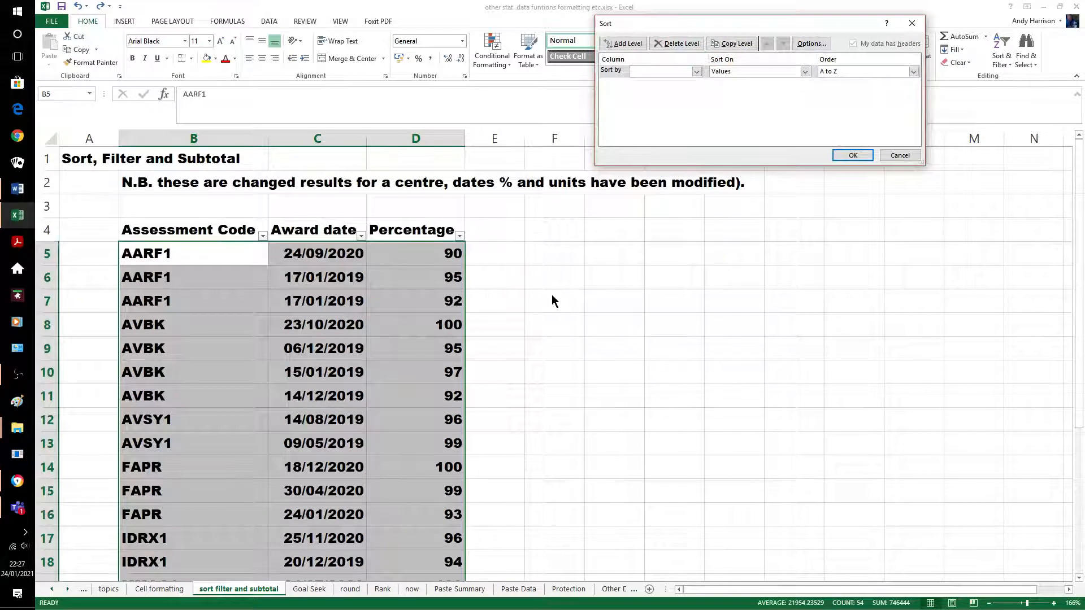
{"action": "left_click", "coordinate": [696, 70]}
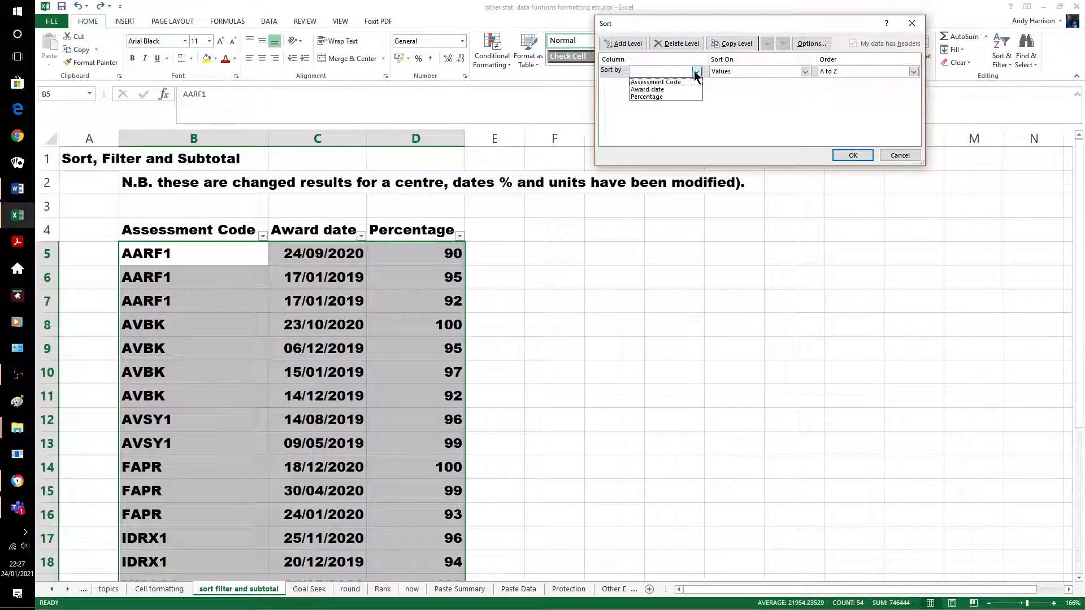
{"action": "left_click", "coordinate": [673, 94]}
{"action": "left_click", "coordinate": [908, 72]}
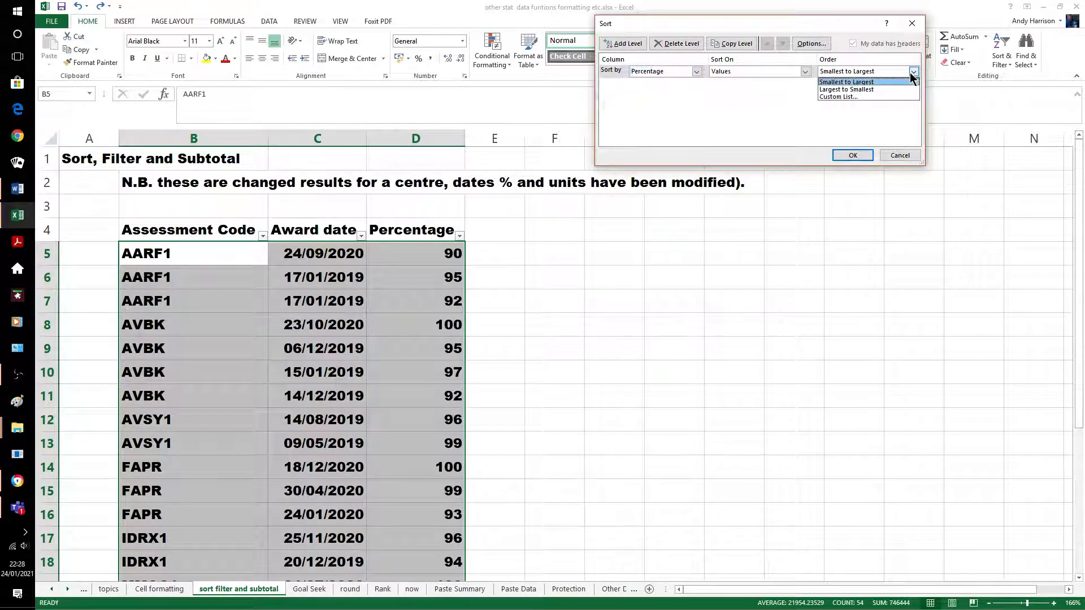
{"action": "left_click", "coordinate": [883, 87]}
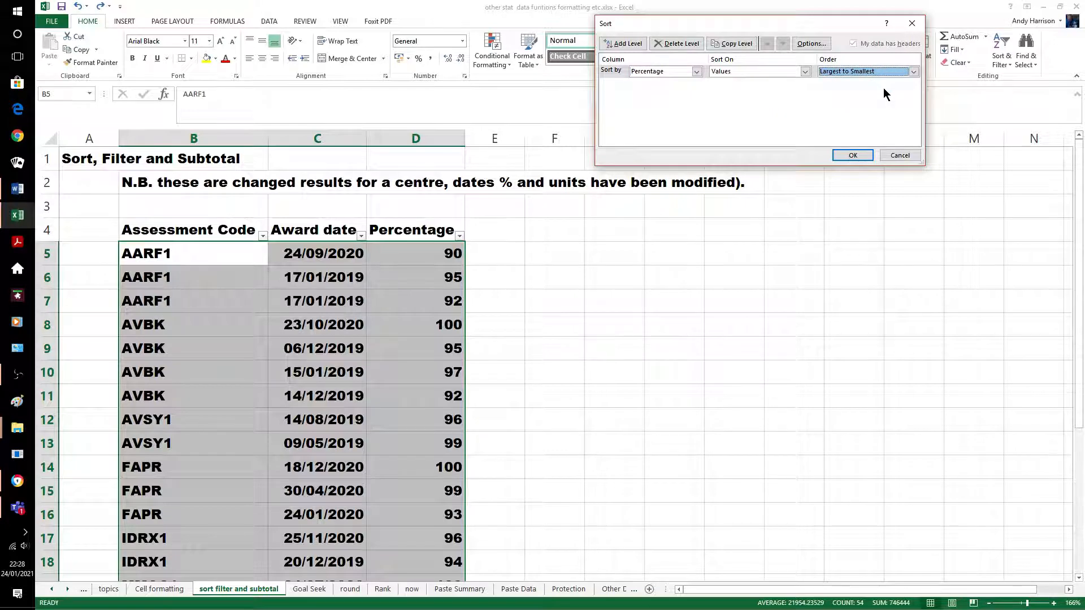
Add a second sort level on Award date, newest to oldest, and apply the sort
{"action": "left_click", "coordinate": [624, 44]}
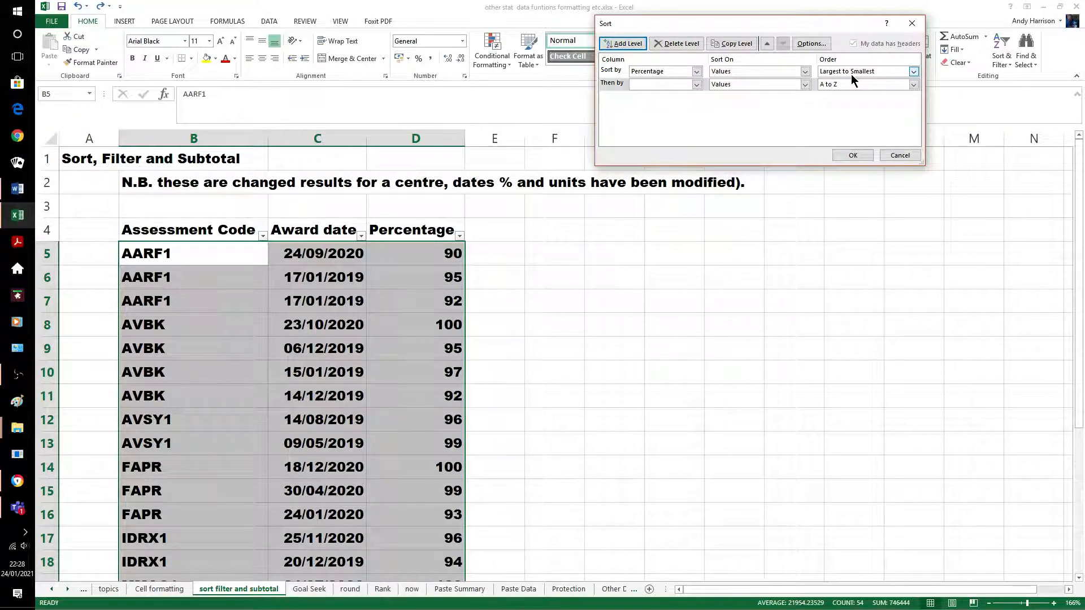
{"action": "left_click", "coordinate": [696, 84]}
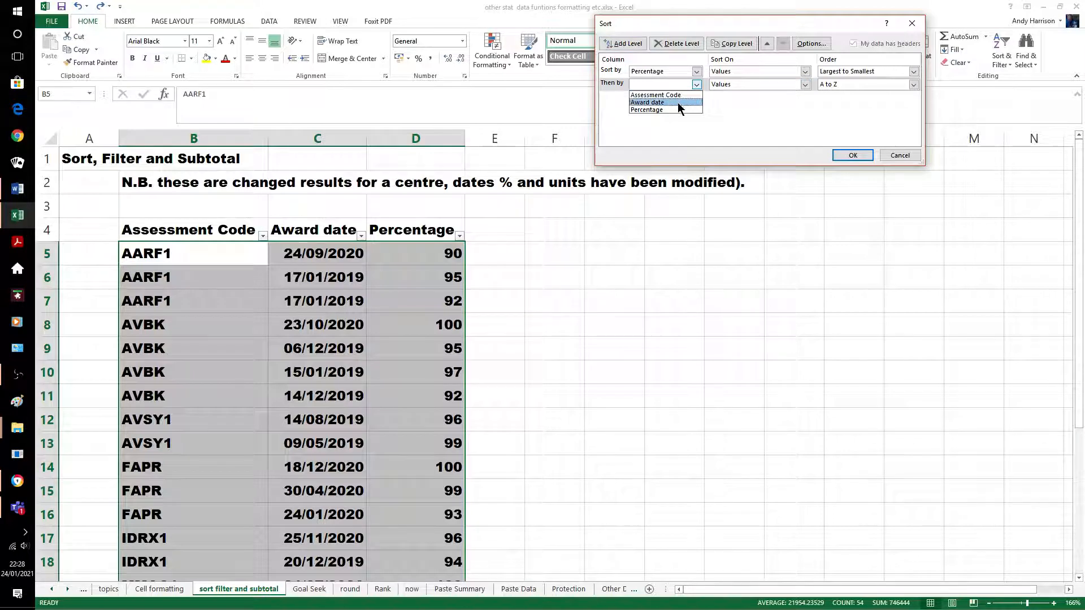
{"action": "left_click", "coordinate": [676, 103]}
{"action": "left_click", "coordinate": [913, 84]}
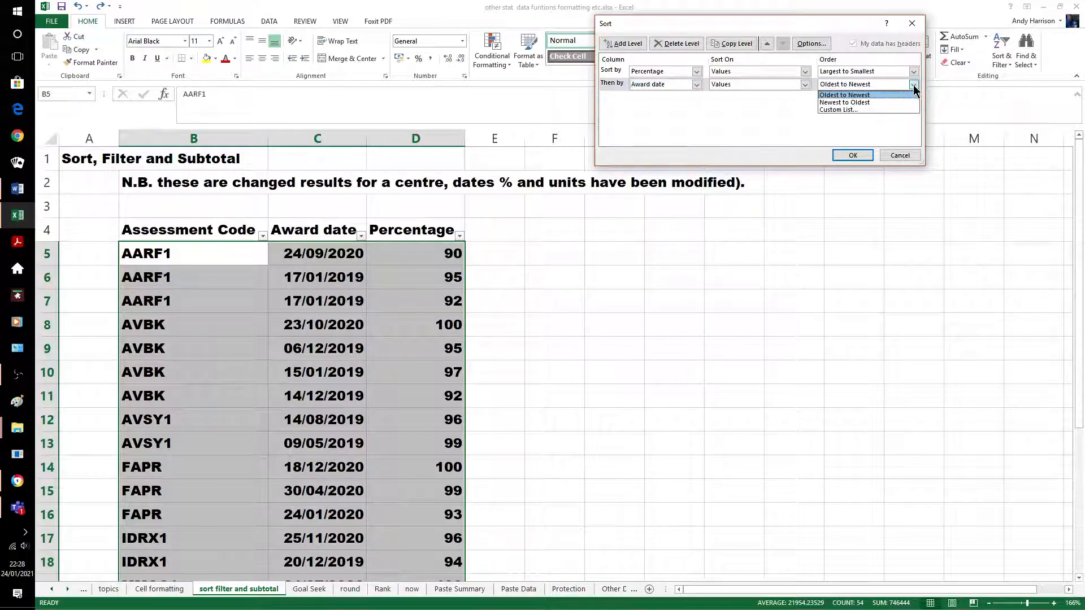
{"action": "left_click", "coordinate": [856, 101]}
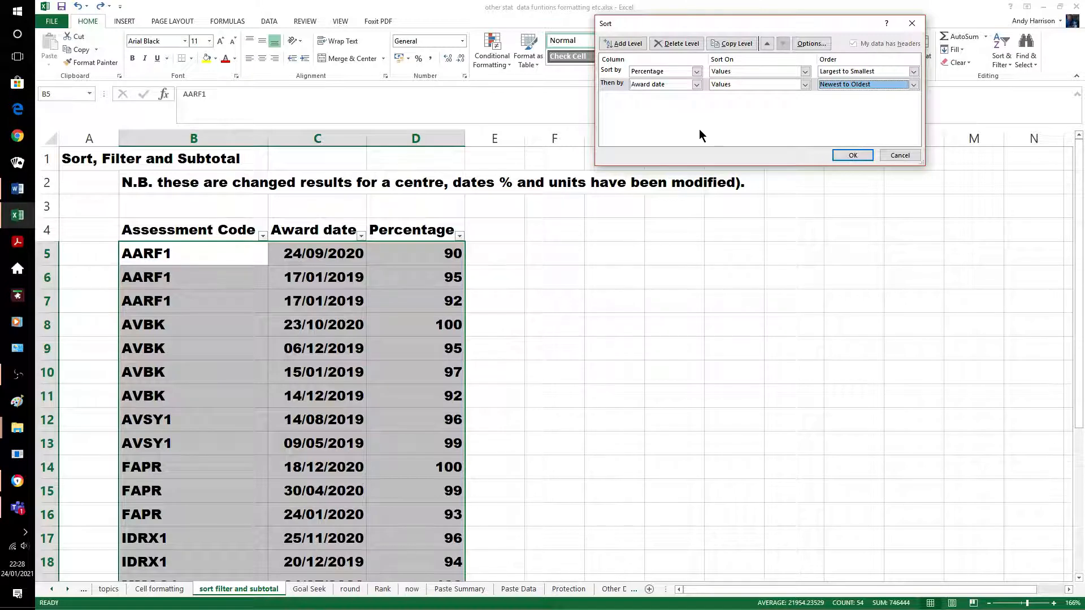
{"action": "left_click", "coordinate": [856, 151]}
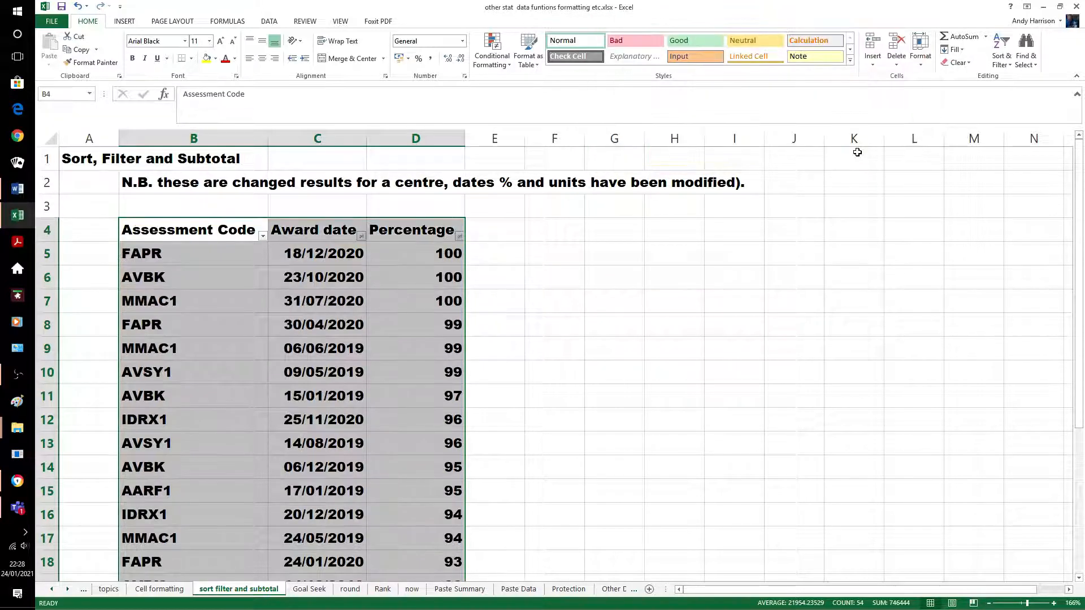
{"action": "left_click", "coordinate": [614, 276]}
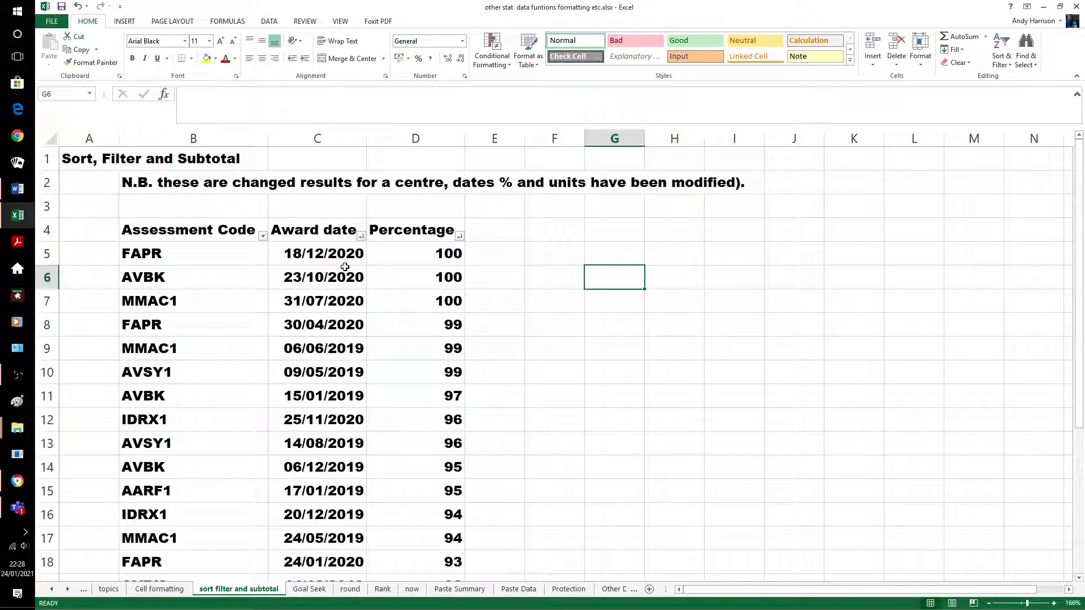
Review the sorted table, then undo the sort to restore alphabetical Assessment Code order
{"action": "left_click", "coordinate": [494, 314]}
{"action": "scroll", "coordinate": [494, 315], "scroll_direction": "down", "scroll_amount": 3}
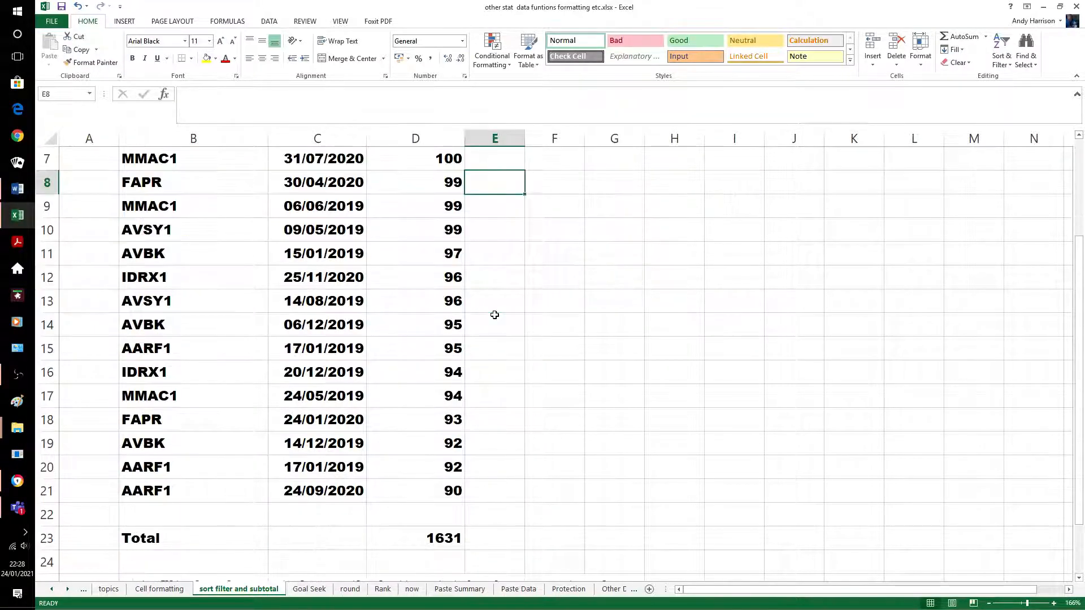
{"action": "scroll", "coordinate": [503, 311], "scroll_direction": "up", "scroll_amount": 3}
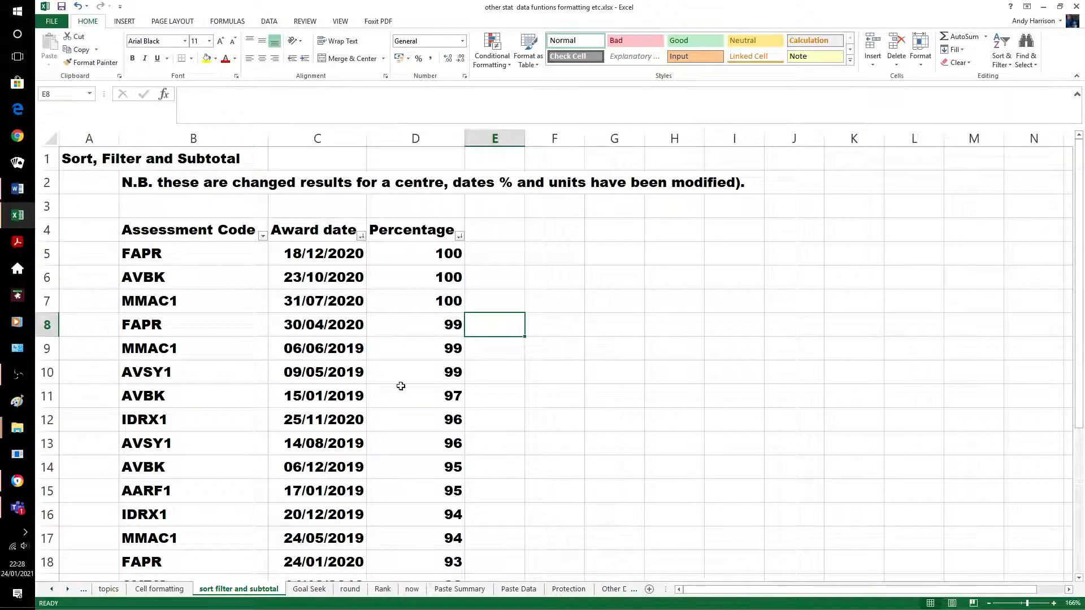
{"action": "left_click", "coordinate": [588, 373]}
{"action": "scroll", "coordinate": [564, 345], "scroll_direction": "down", "scroll_amount": 1}
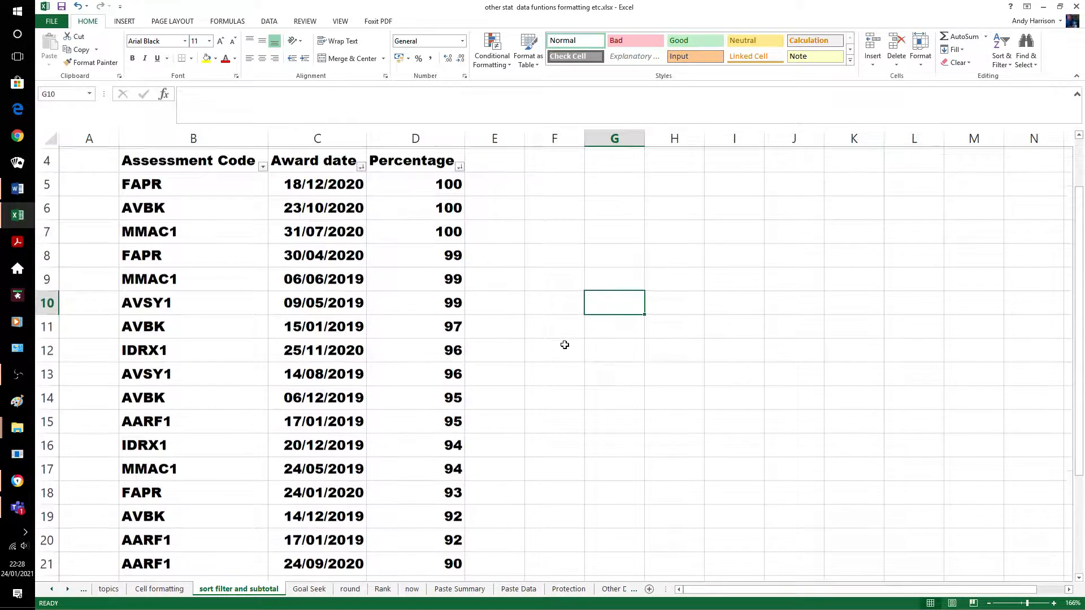
{"action": "scroll", "coordinate": [565, 345], "scroll_direction": "down", "scroll_amount": 2}
{"action": "scroll", "coordinate": [564, 345], "scroll_direction": "up", "scroll_amount": 1}
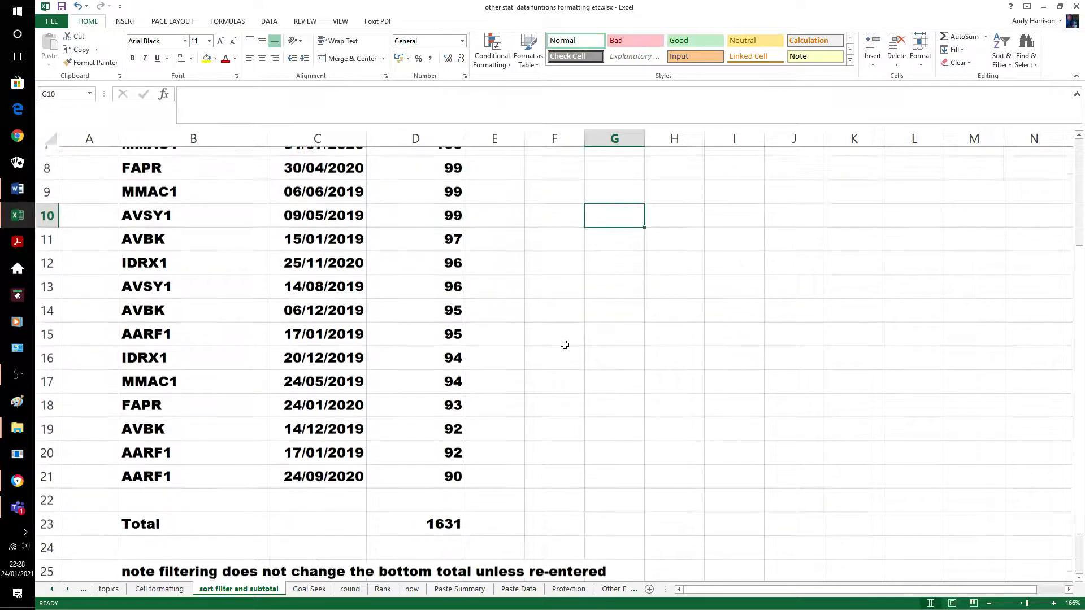
{"action": "scroll", "coordinate": [564, 344], "scroll_direction": "up", "scroll_amount": 1}
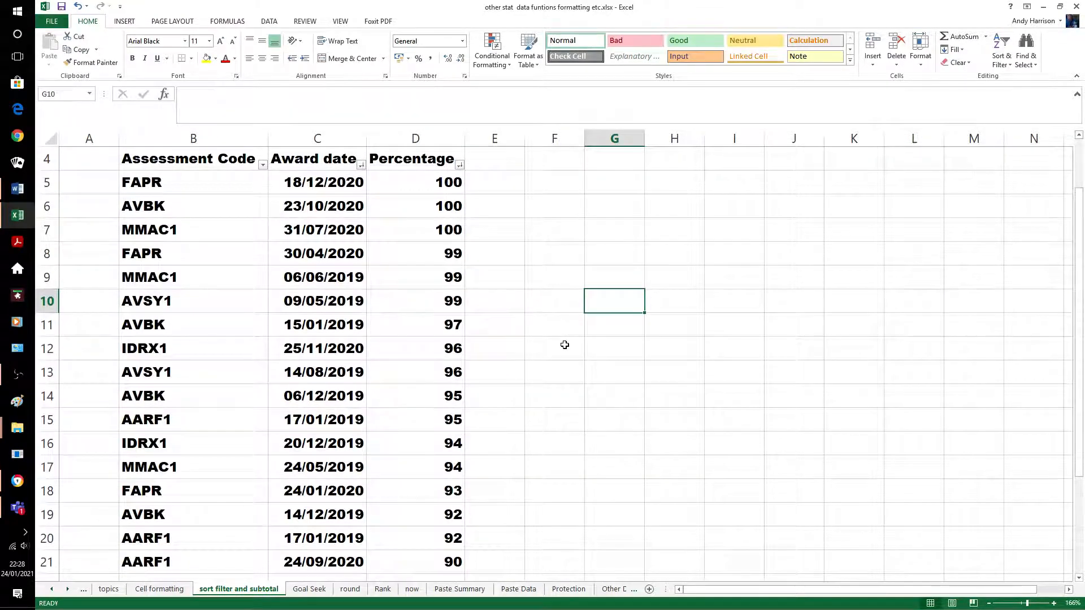
{"action": "scroll", "coordinate": [581, 243], "scroll_direction": "down", "scroll_amount": 1}
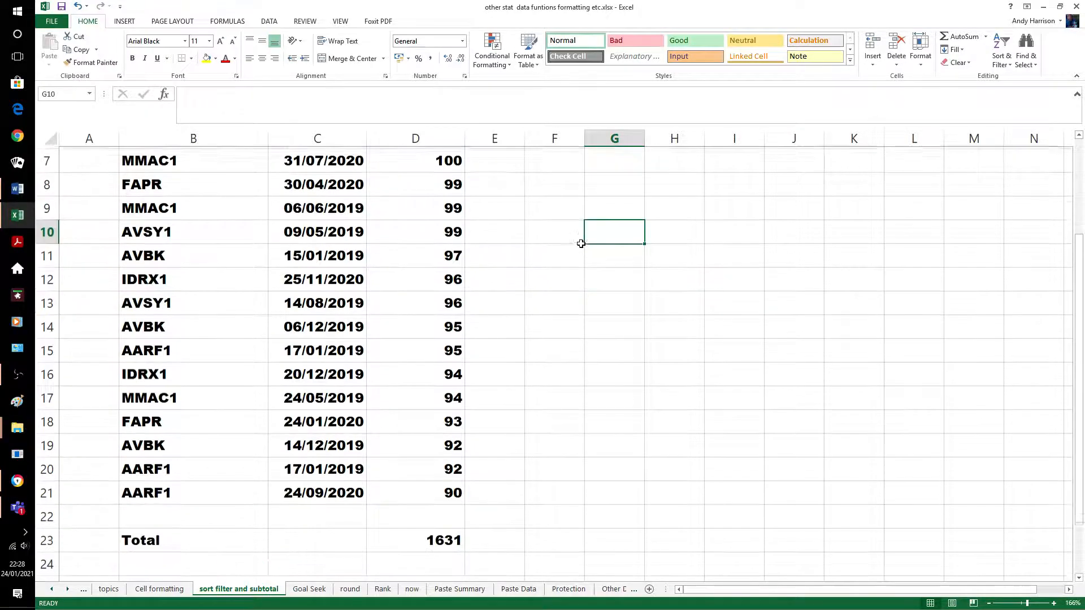
{"action": "scroll", "coordinate": [557, 286], "scroll_direction": "down", "scroll_amount": 3}
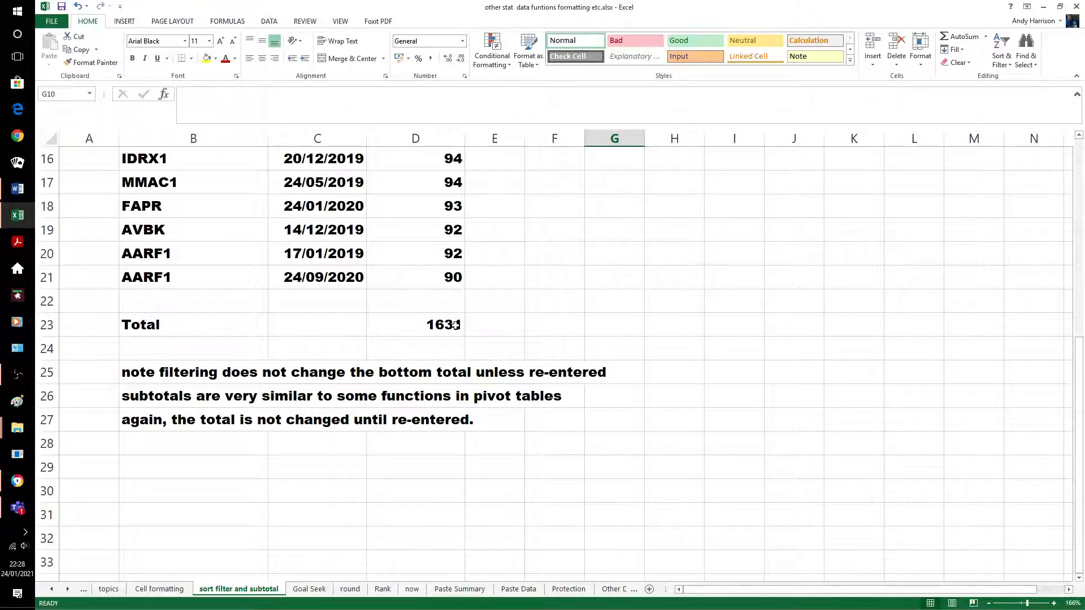
{"action": "scroll", "coordinate": [537, 313], "scroll_direction": "up", "scroll_amount": 5}
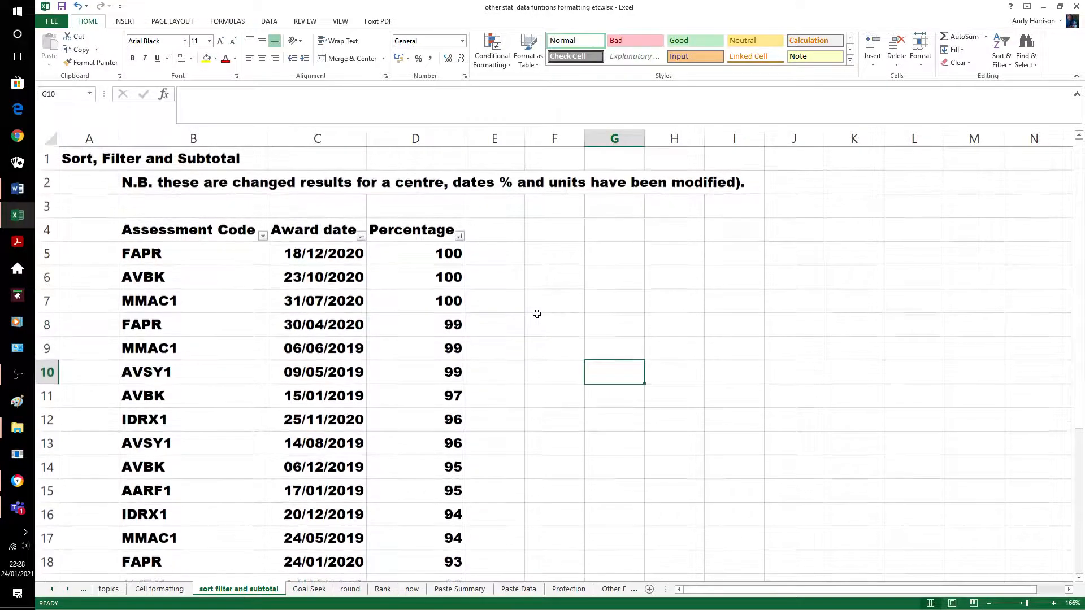
{"action": "scroll", "coordinate": [314, 203], "scroll_direction": "down", "scroll_amount": 2}
{"action": "scroll", "coordinate": [456, 231], "scroll_direction": "up", "scroll_amount": 2}
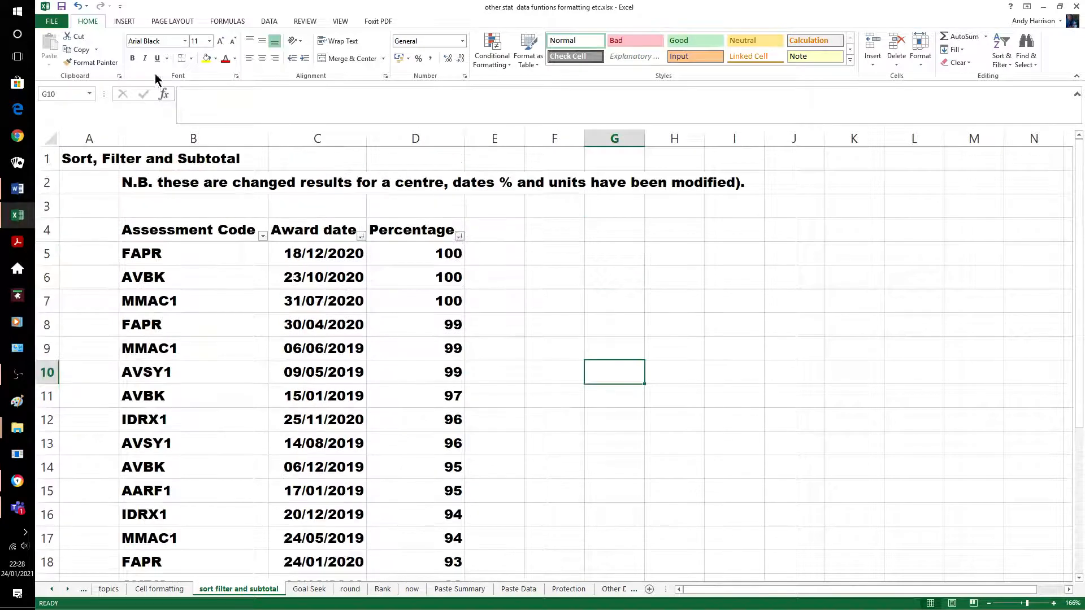
{"action": "left_click", "coordinate": [77, 6]}
{"action": "left_click", "coordinate": [576, 285]}
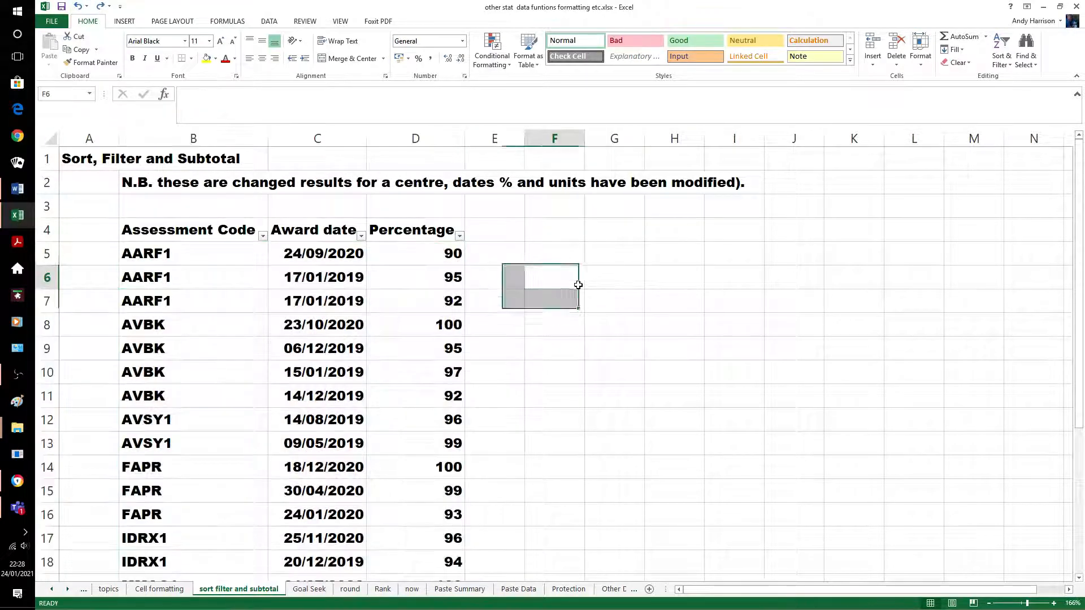
{"action": "scroll", "coordinate": [619, 370], "scroll_direction": "down", "scroll_amount": 3}
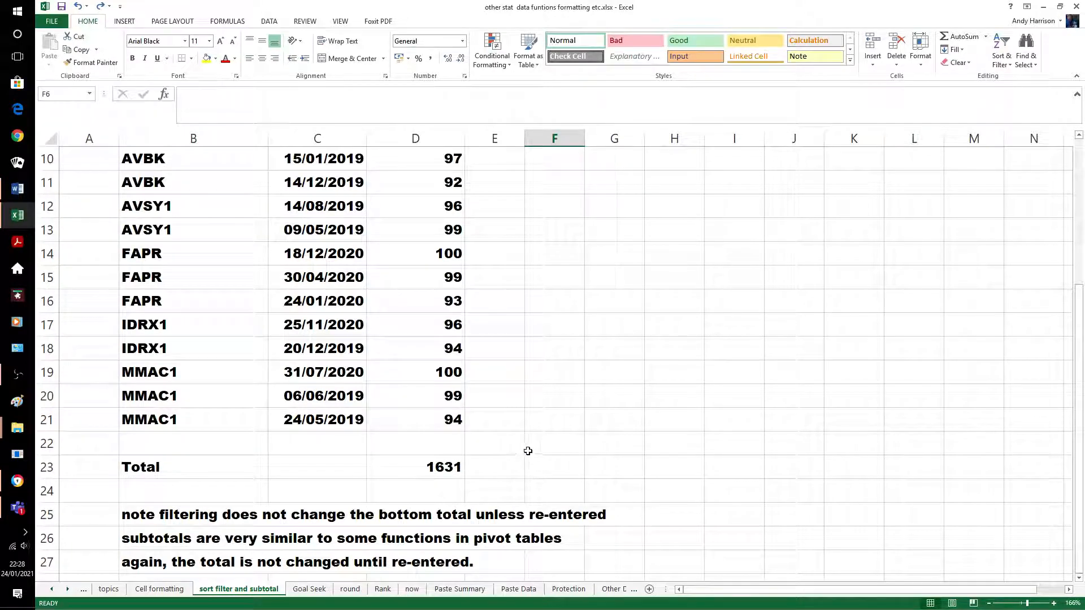
{"action": "scroll", "coordinate": [528, 451], "scroll_direction": "up", "scroll_amount": 3}
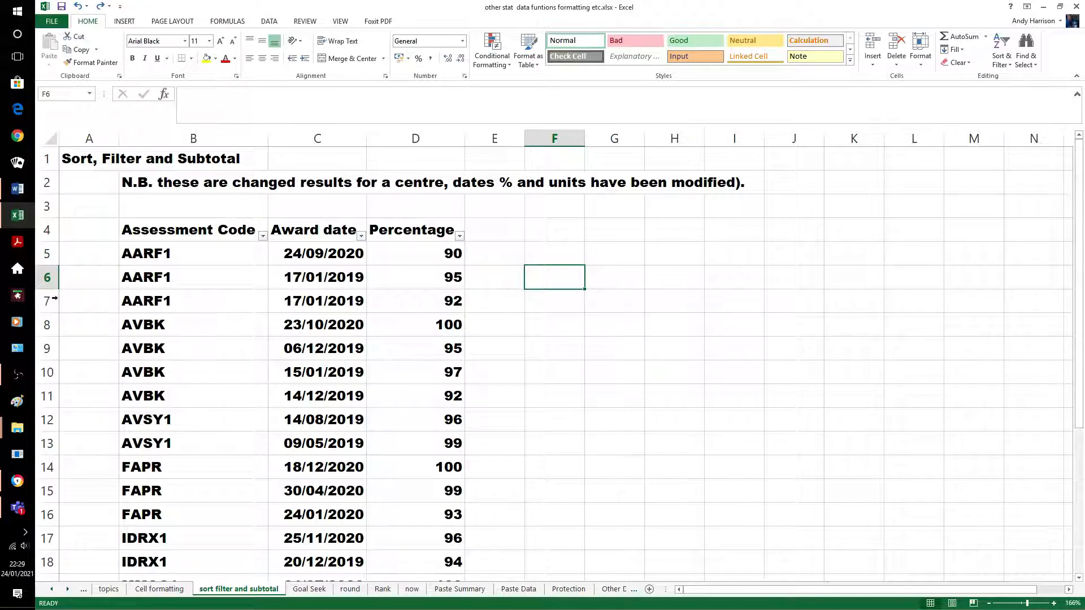
Insert a blank row 8 and enter =SUBTOTAL(9,D5:D7) in D8, showing 277
{"action": "left_click", "coordinate": [47, 325]}
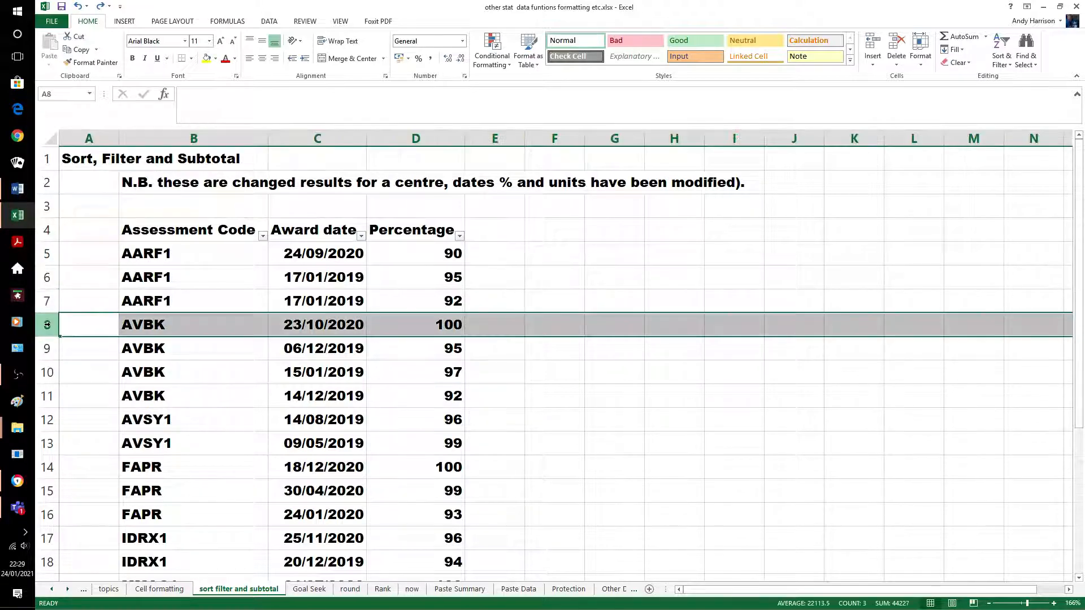
{"action": "right_click", "coordinate": [47, 324]}
{"action": "left_click", "coordinate": [76, 400]}
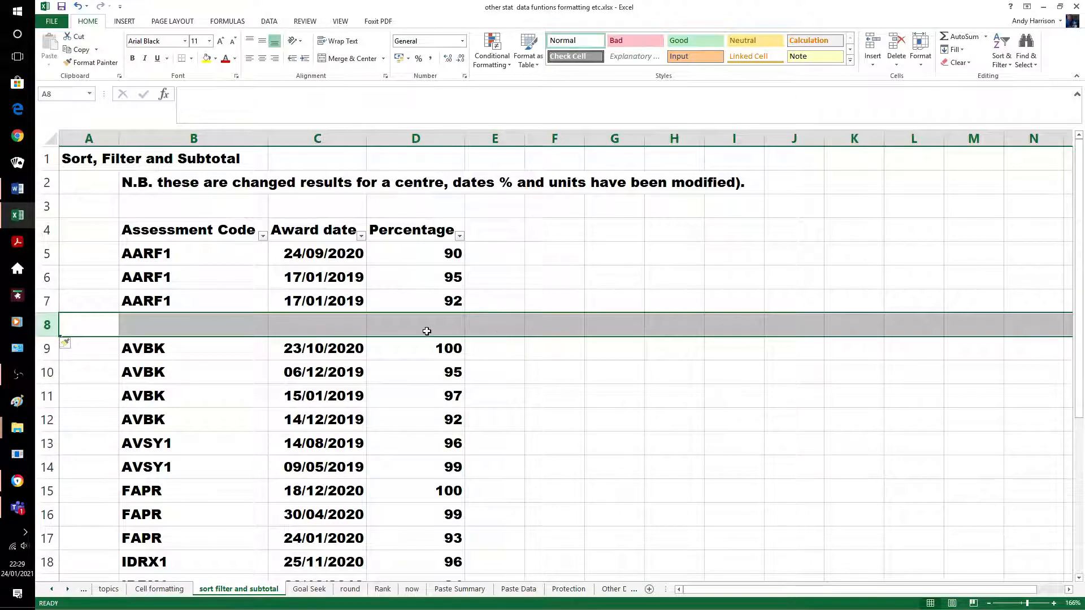
{"action": "left_click", "coordinate": [405, 321]}
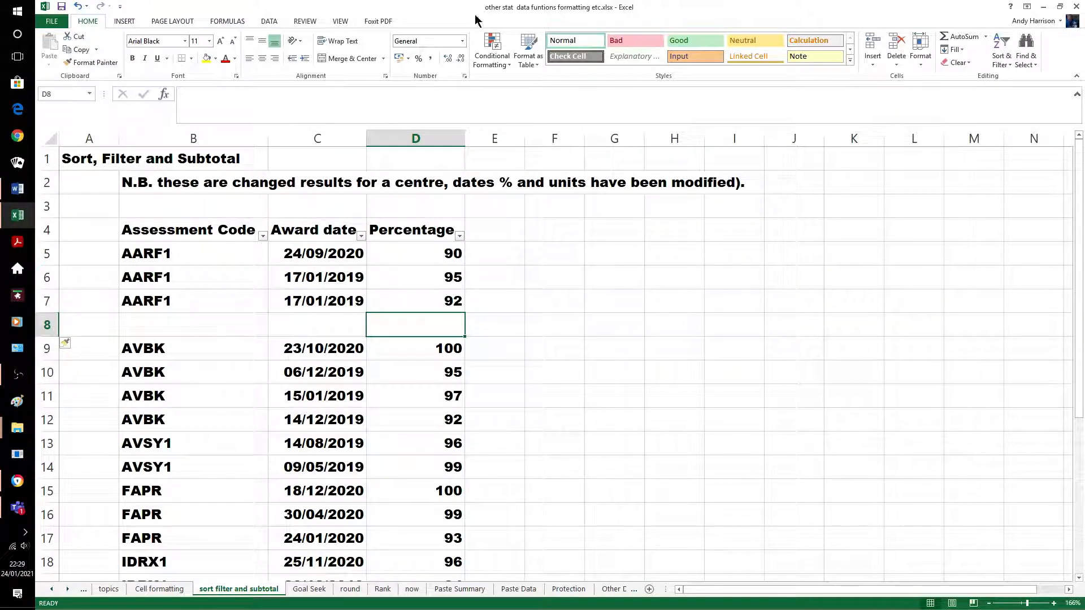
{"action": "type", "text": "=subtotal"}
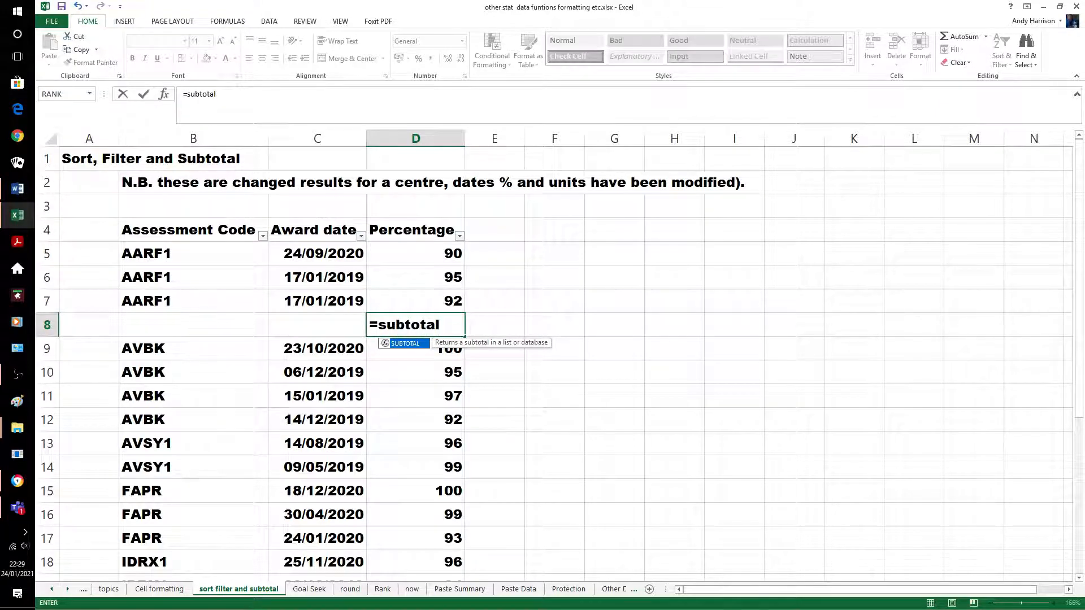
{"action": "type", "text": "(9"}
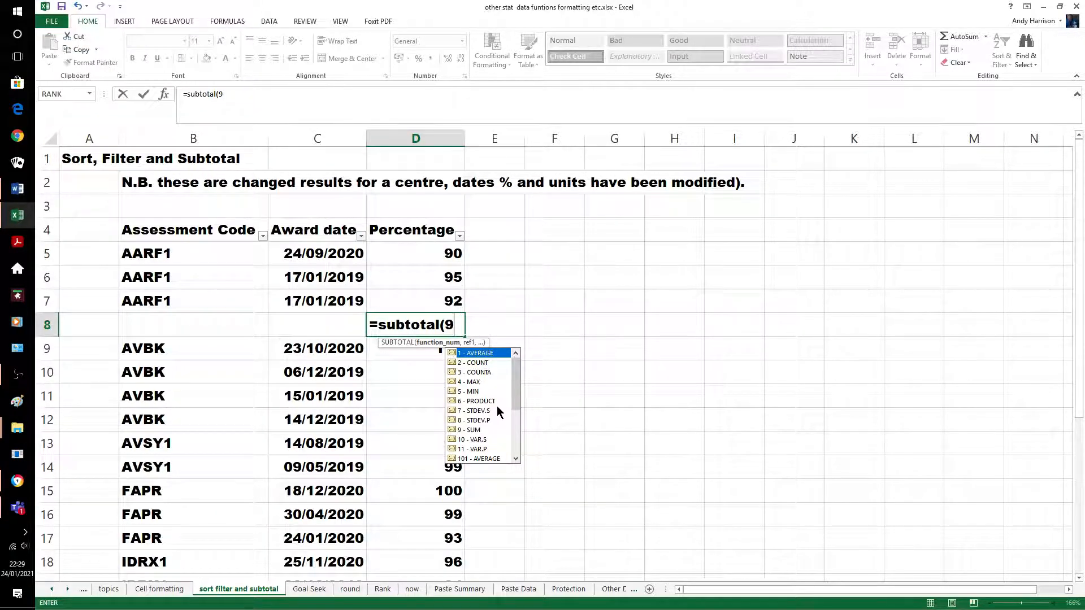
{"action": "type", "text": ","}
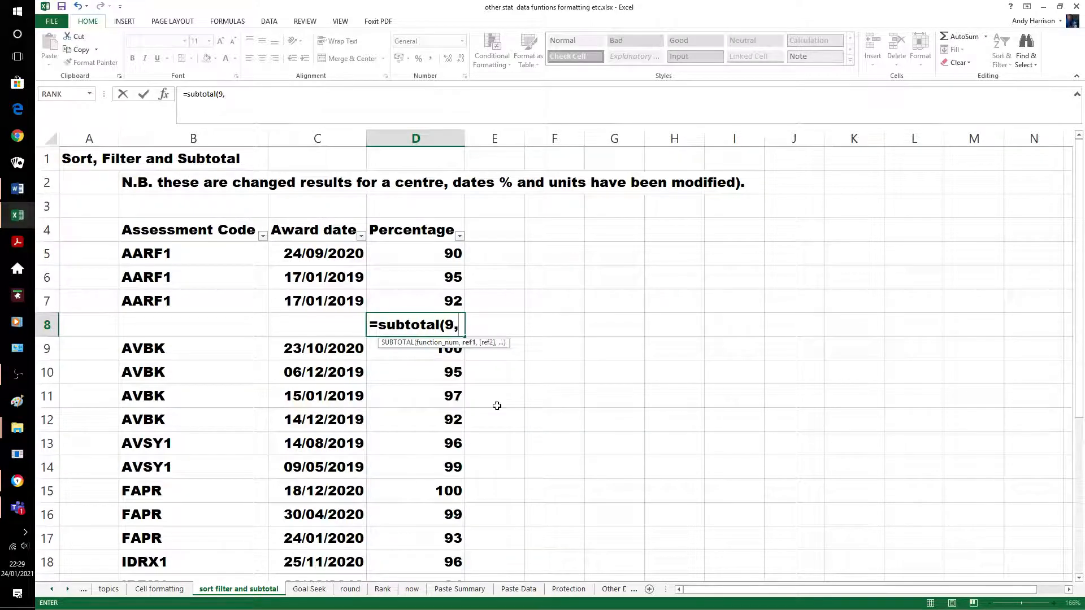
{"action": "type", "text": "d5"}
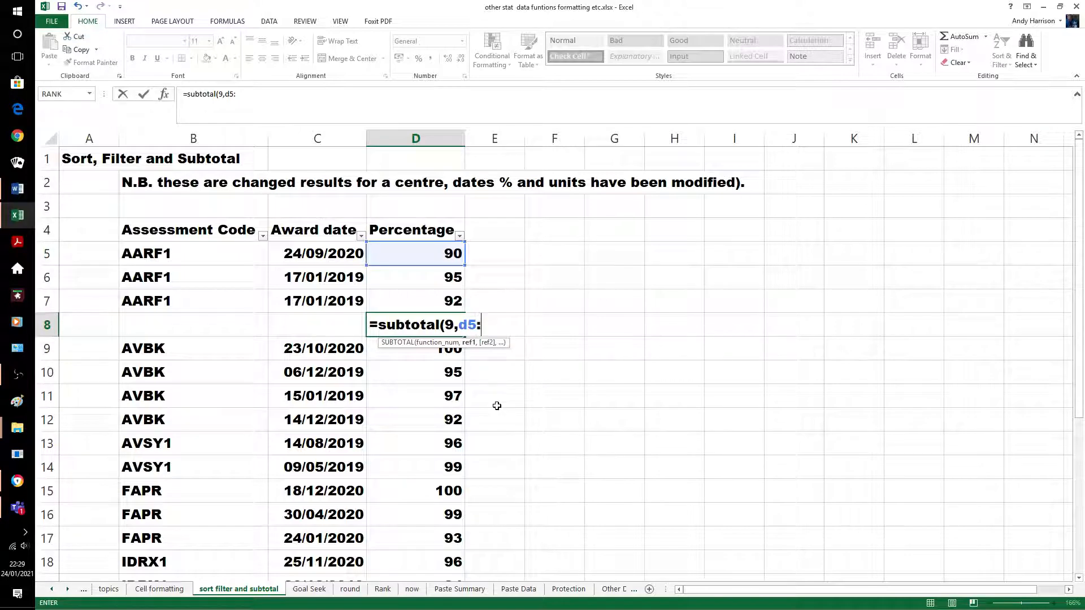
{"action": "type", "text": ":d7"}
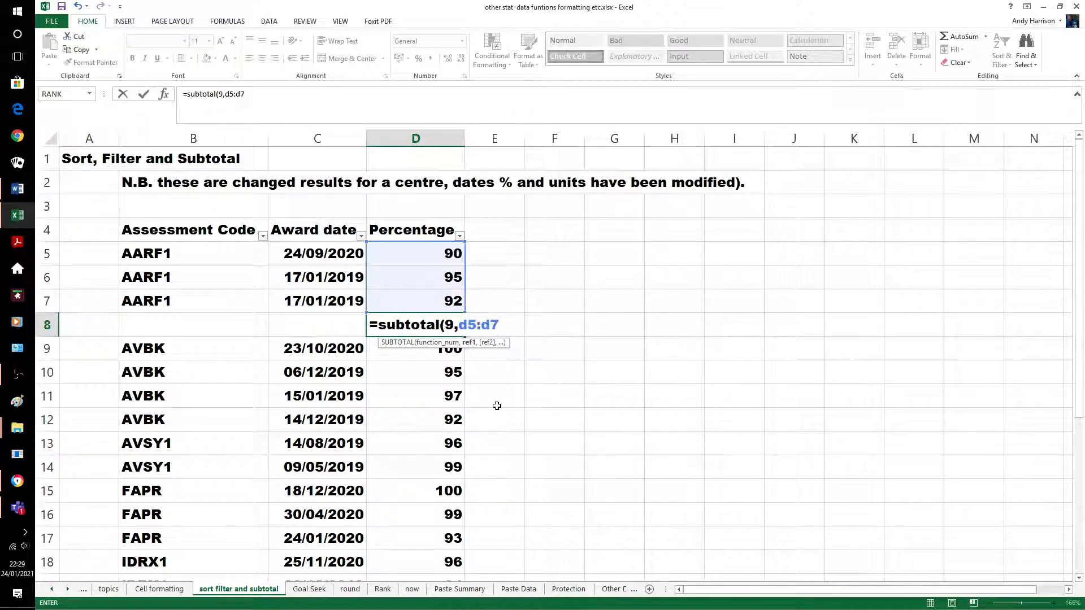
{"action": "key", "text": "Return"}
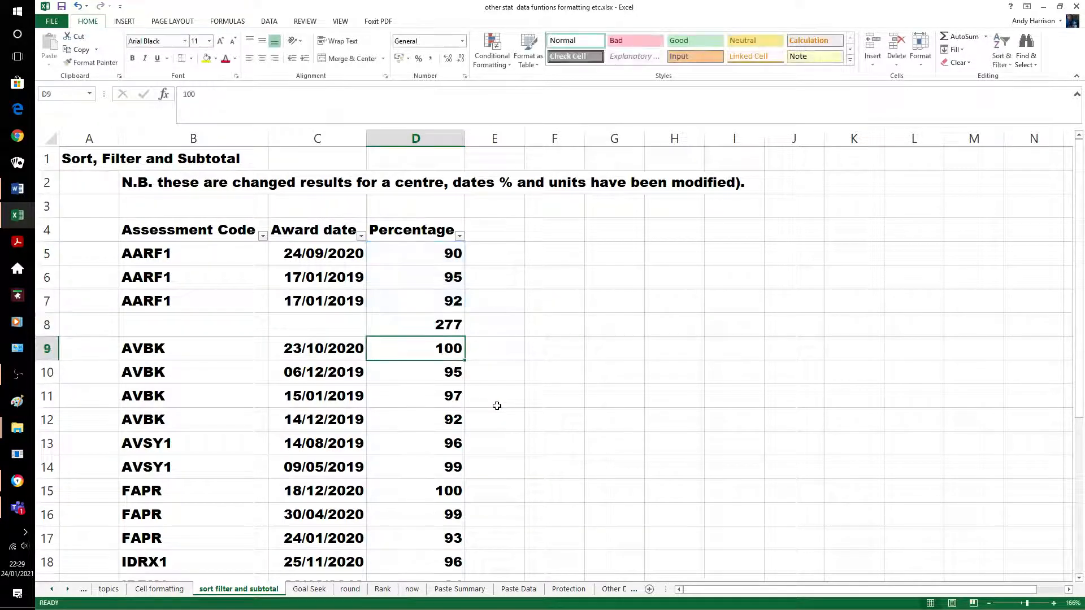
{"action": "left_click", "coordinate": [496, 406]}
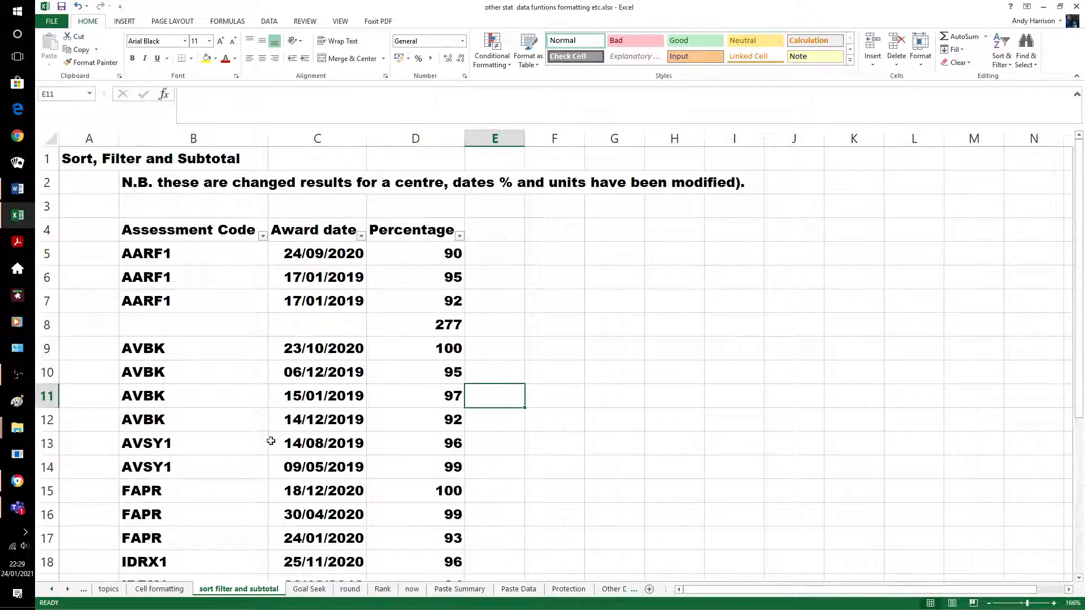
Insert a blank row 13 and enter =SUBTOTAL(9,D9:D12) in D13, showing 384
{"action": "left_click", "coordinate": [50, 444]}
{"action": "right_click", "coordinate": [50, 446]}
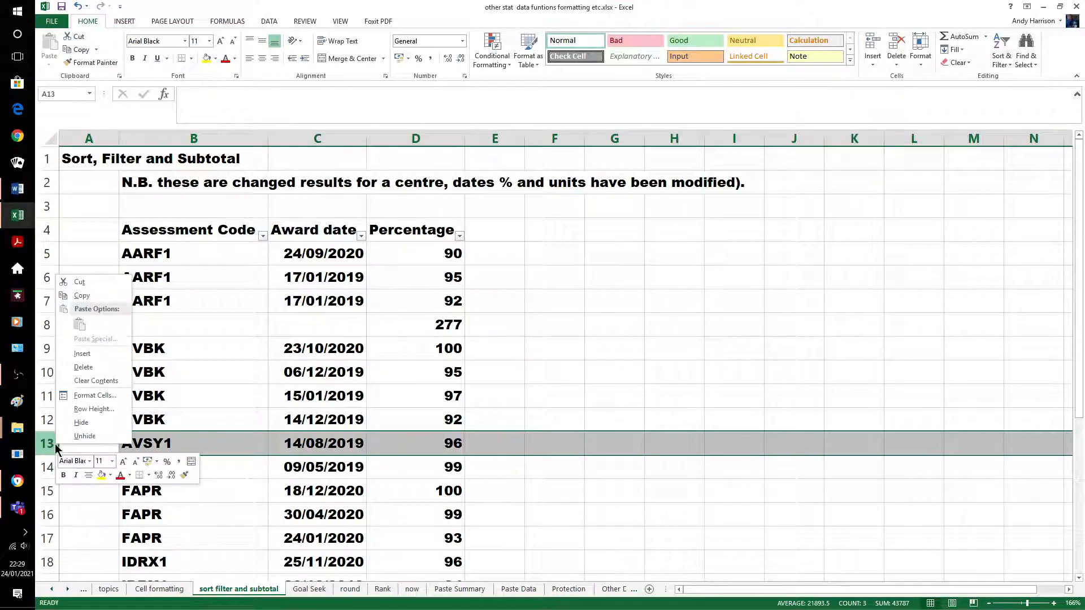
{"action": "left_click", "coordinate": [90, 354]}
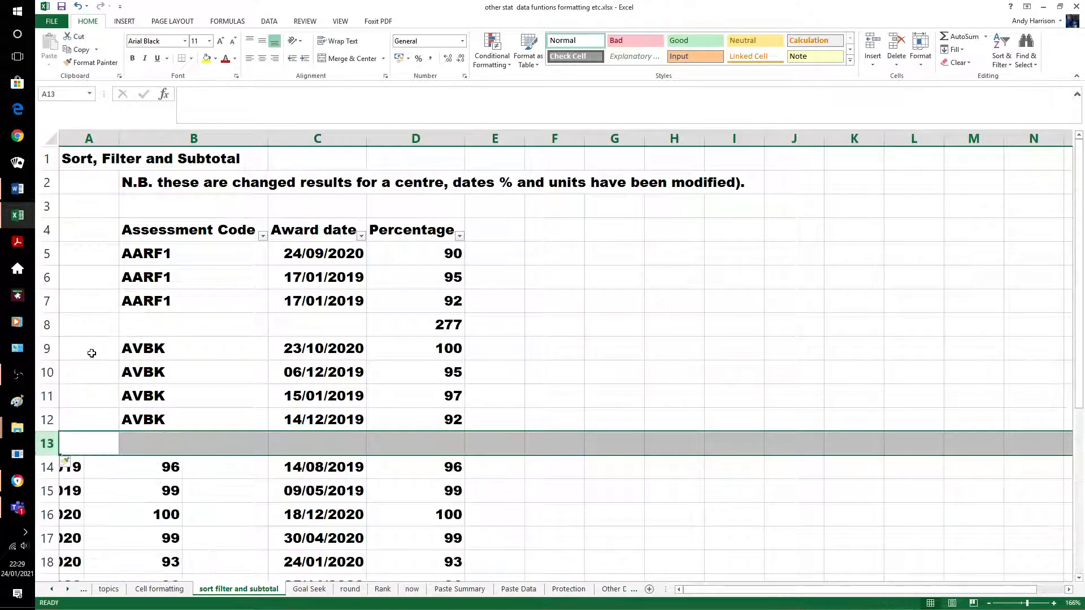
{"action": "left_click", "coordinate": [427, 445]}
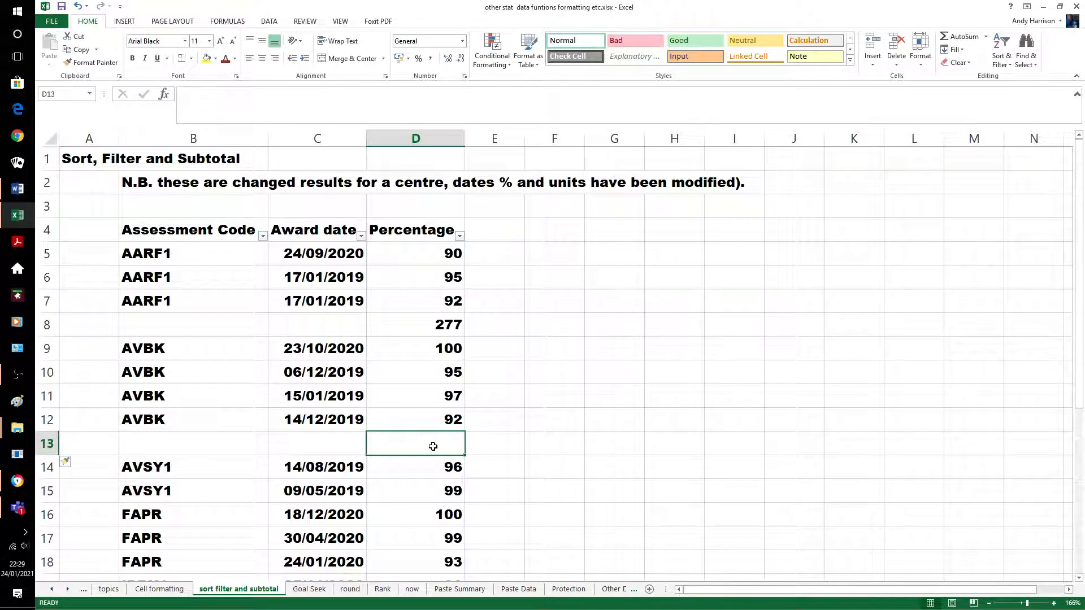
{"action": "type", "text": "=subto"}
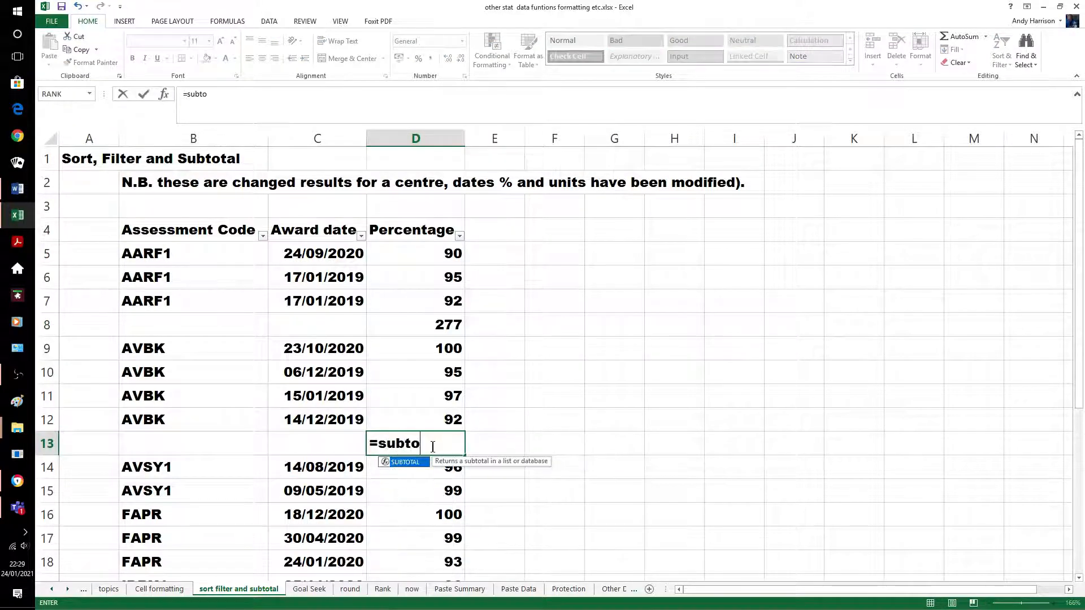
{"action": "type", "text": "tal("}
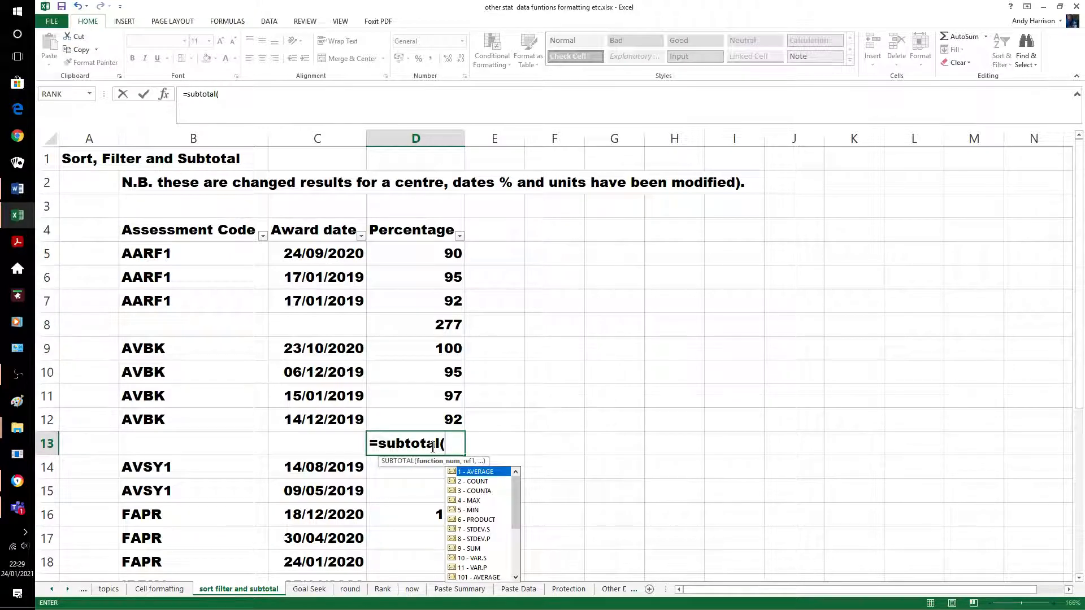
{"action": "type", "text": "9,"}
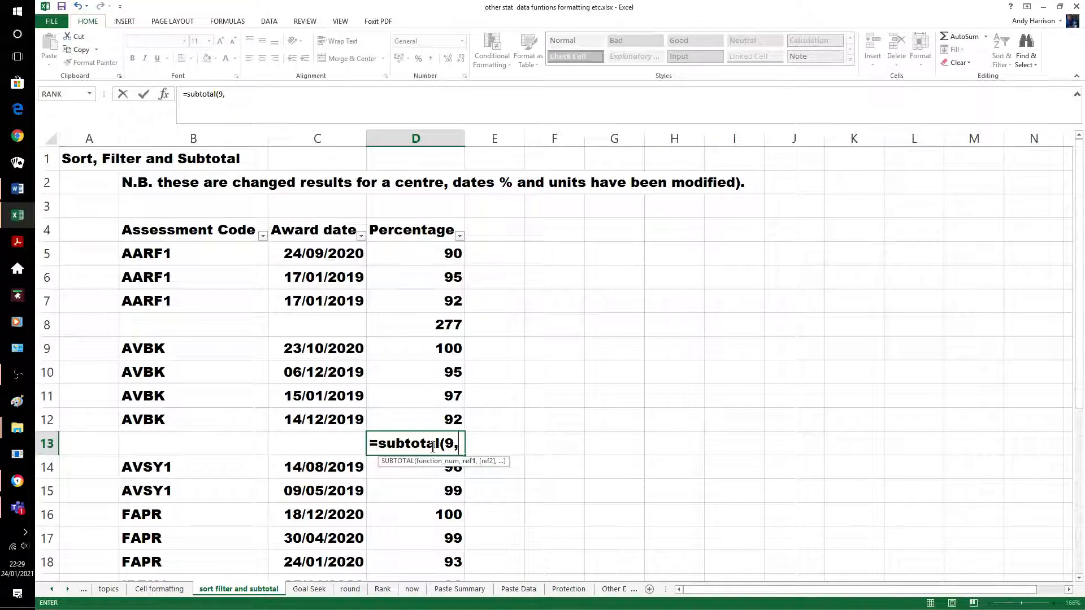
{"action": "type", "text": "d9"}
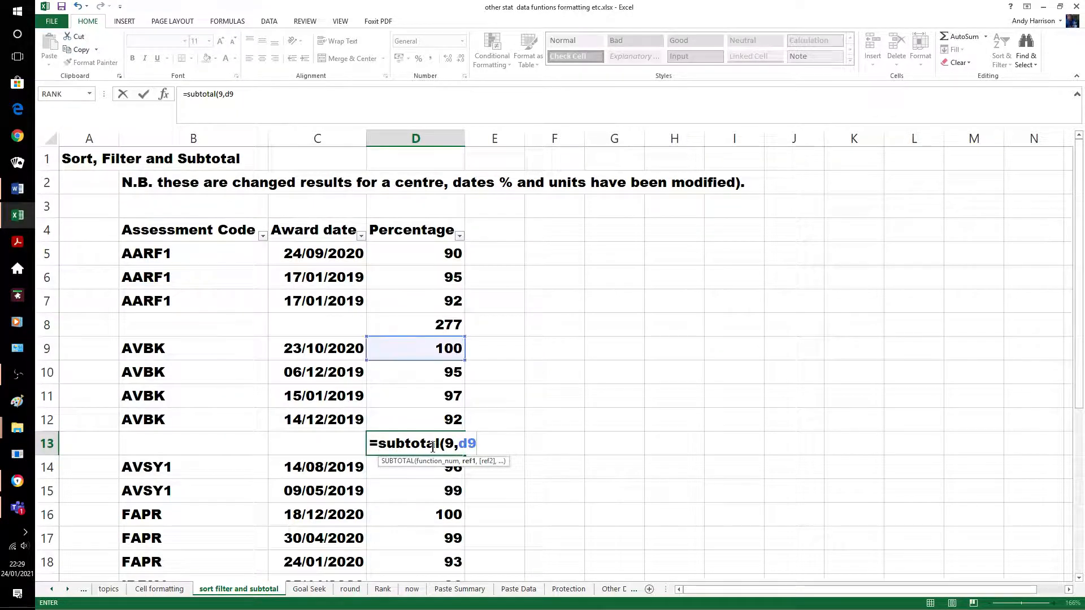
{"action": "type", "text": ":d12"}
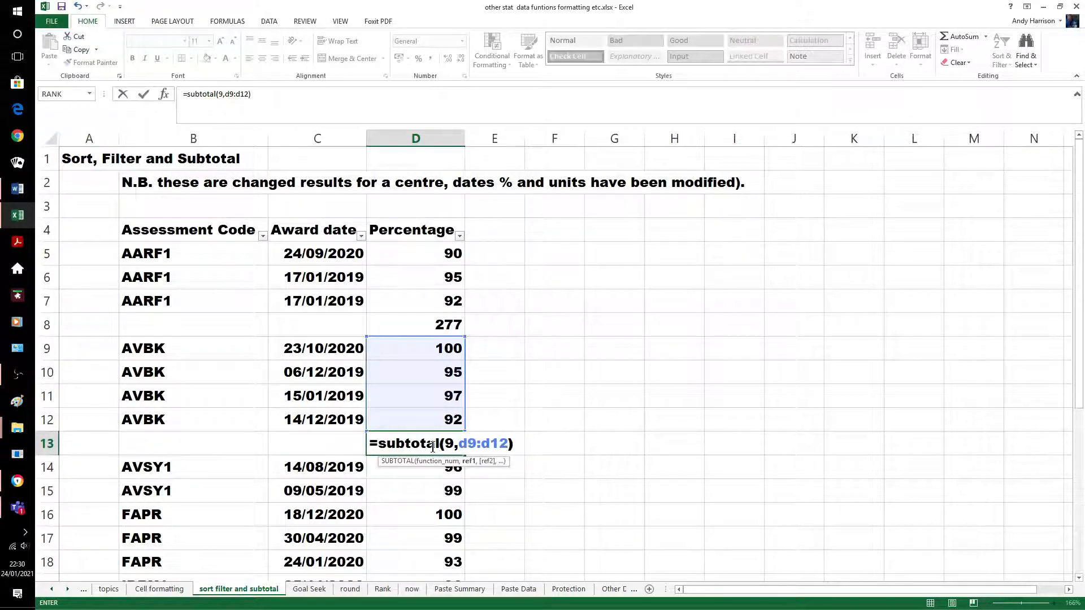
{"action": "key", "text": "Return"}
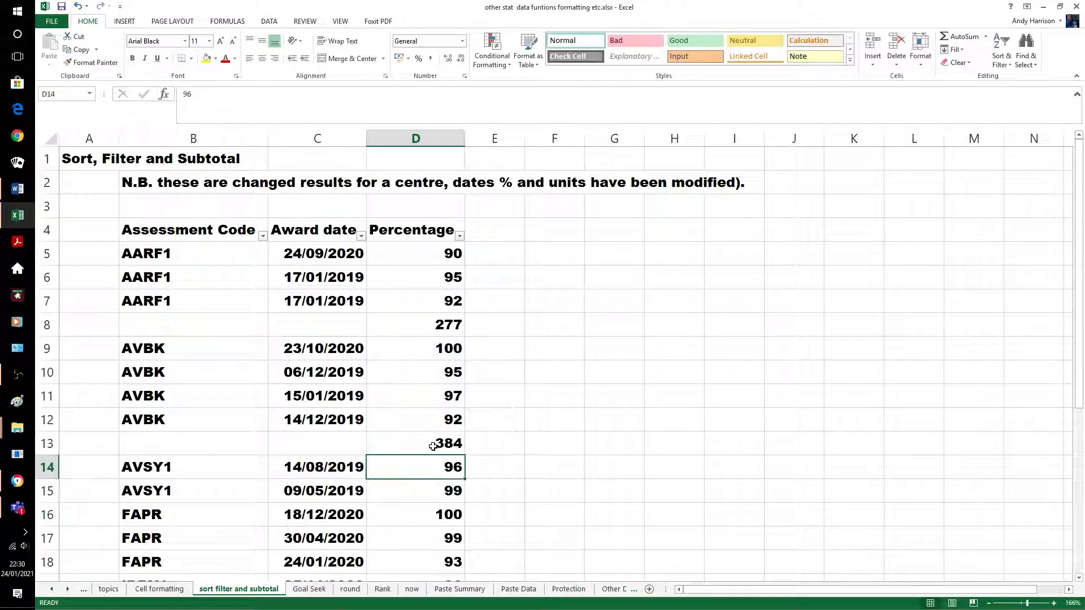
{"action": "left_click", "coordinate": [546, 452]}
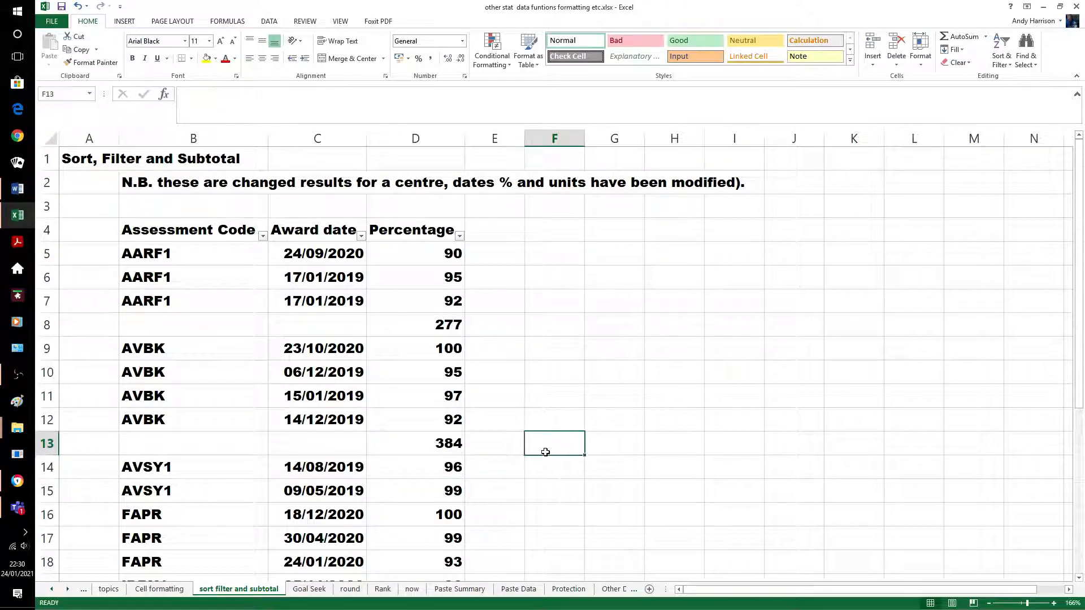
Insert a blank row 16 and add the AVSY1 SUBTOTAL in D16 with the corrected range (195)
{"action": "left_click", "coordinate": [47, 514]}
{"action": "right_click", "coordinate": [47, 514]}
{"action": "left_click", "coordinate": [80, 422]}
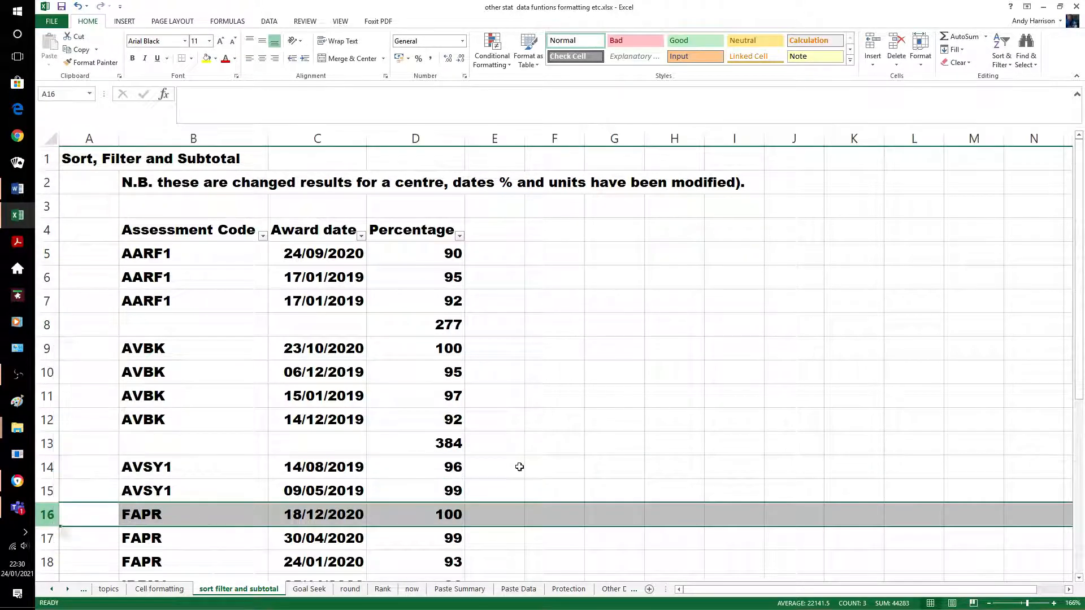
{"action": "left_click", "coordinate": [511, 459]}
{"action": "scroll", "coordinate": [511, 458], "scroll_direction": "down", "scroll_amount": 1}
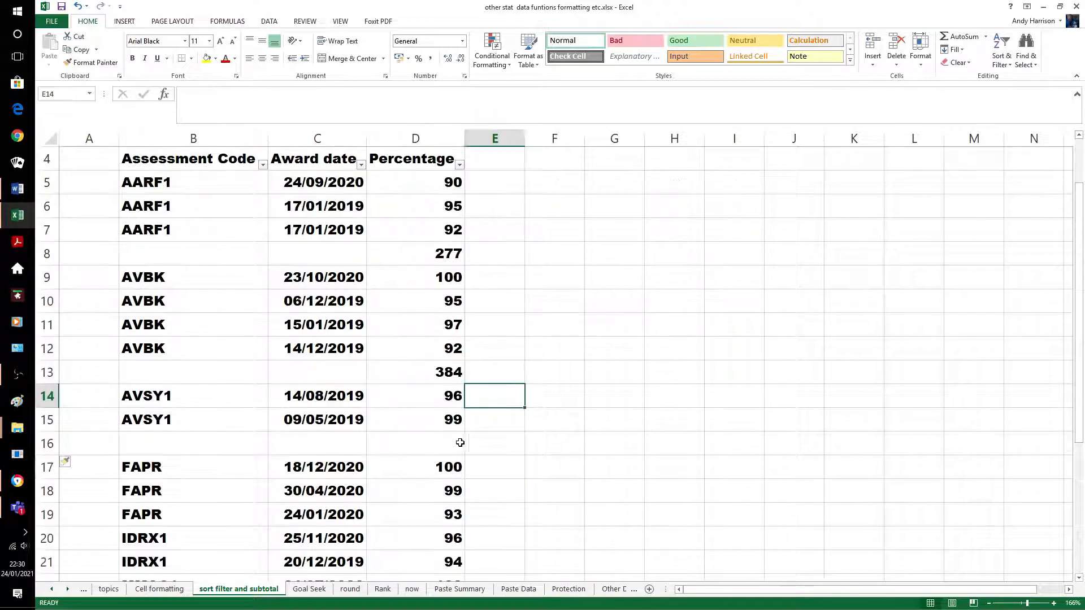
{"action": "left_click", "coordinate": [453, 372]}
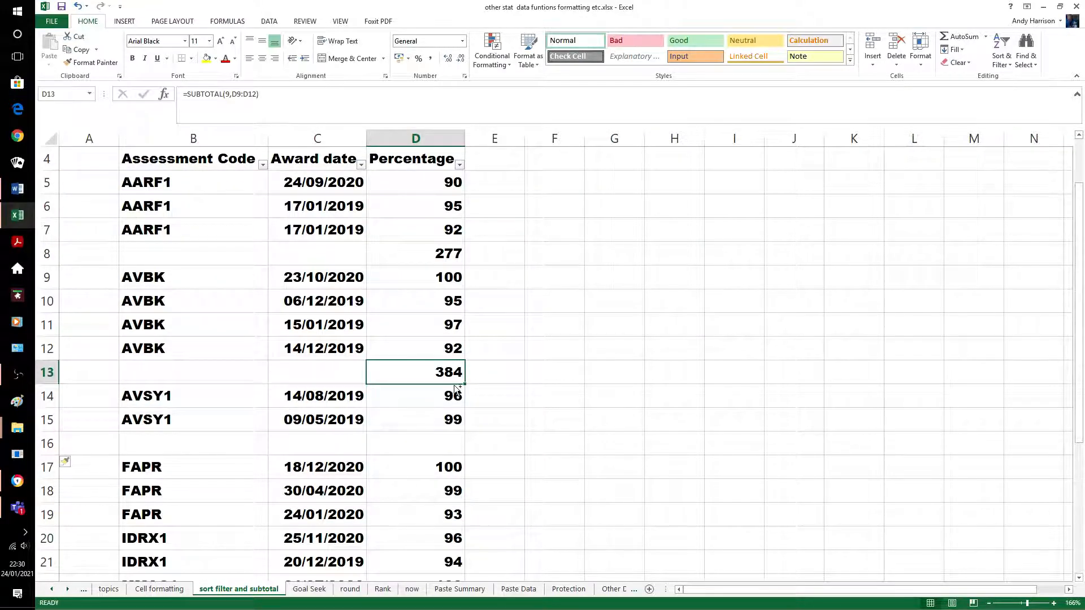
{"action": "left_click_drag", "start_coordinate": [459, 383], "coordinate": [459, 445]}
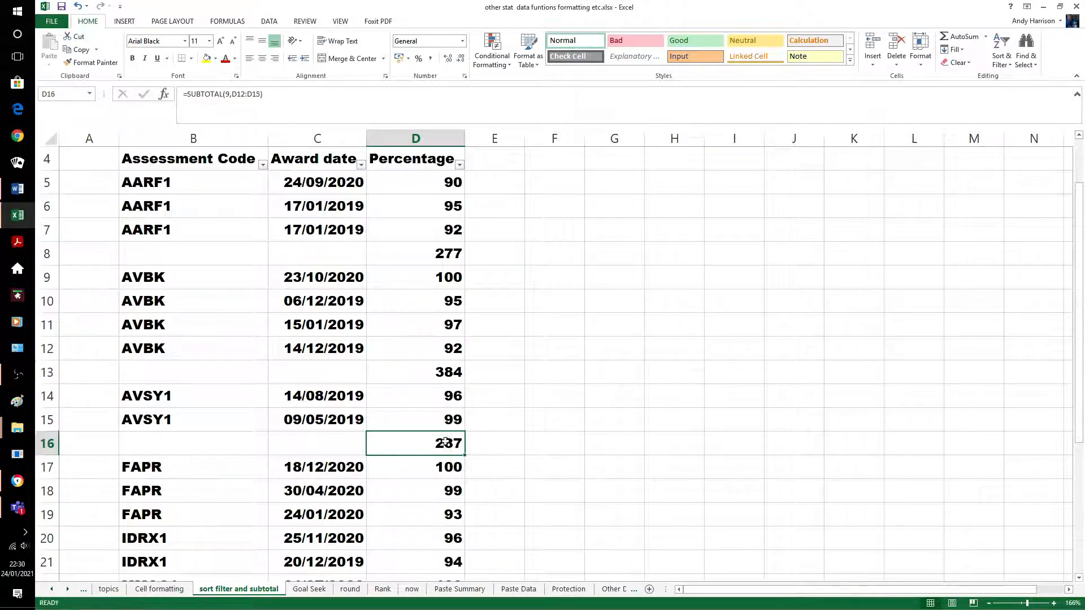
{"action": "left_click", "coordinate": [245, 98]}
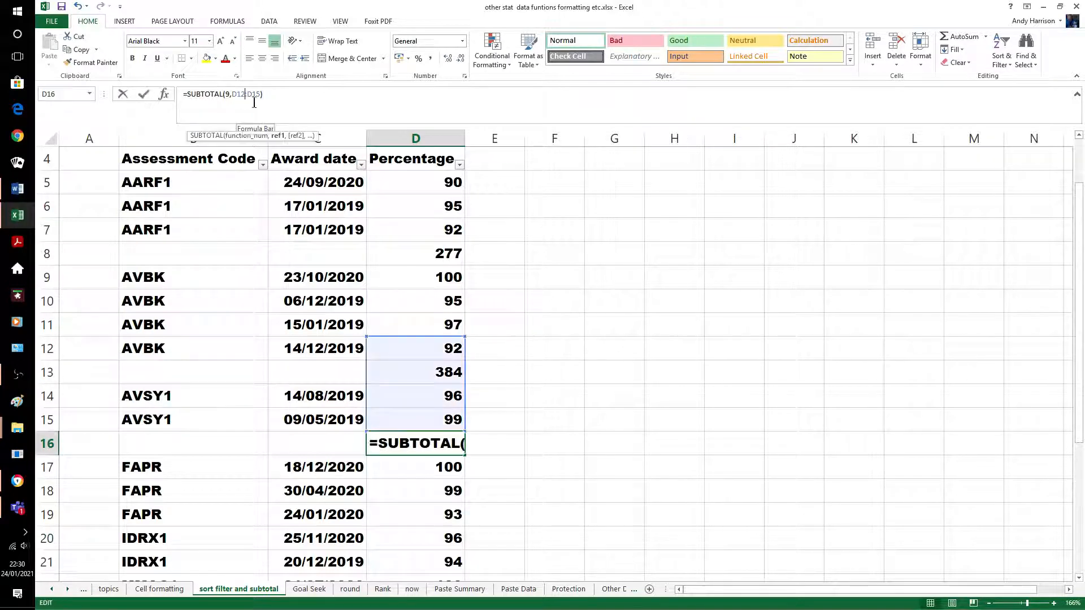
{"action": "key", "text": "BackSpace"}
{"action": "type", "text": "4"}
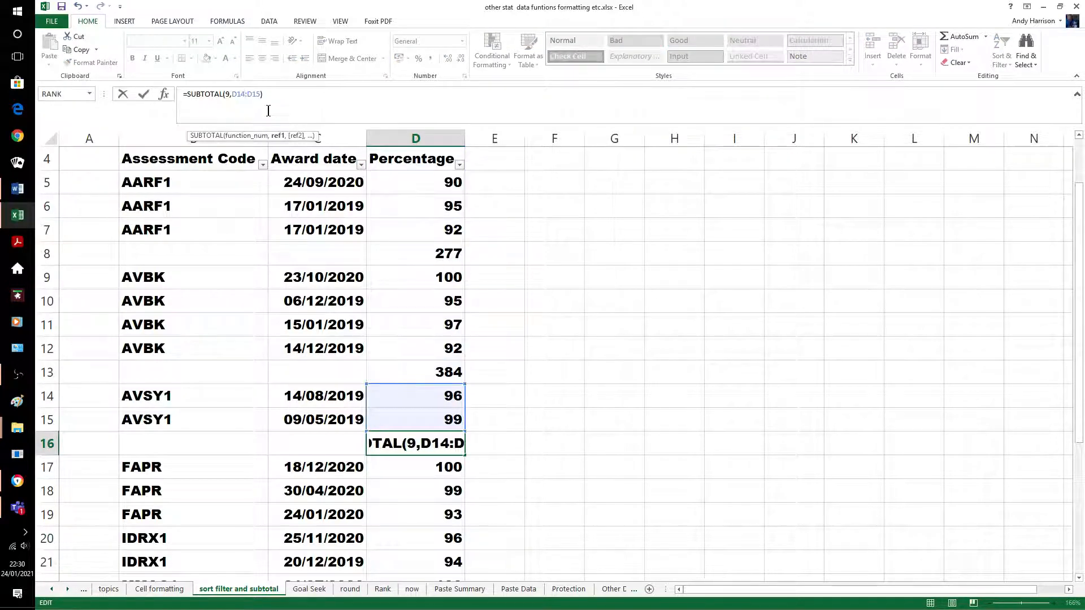
{"action": "key", "text": "Return"}
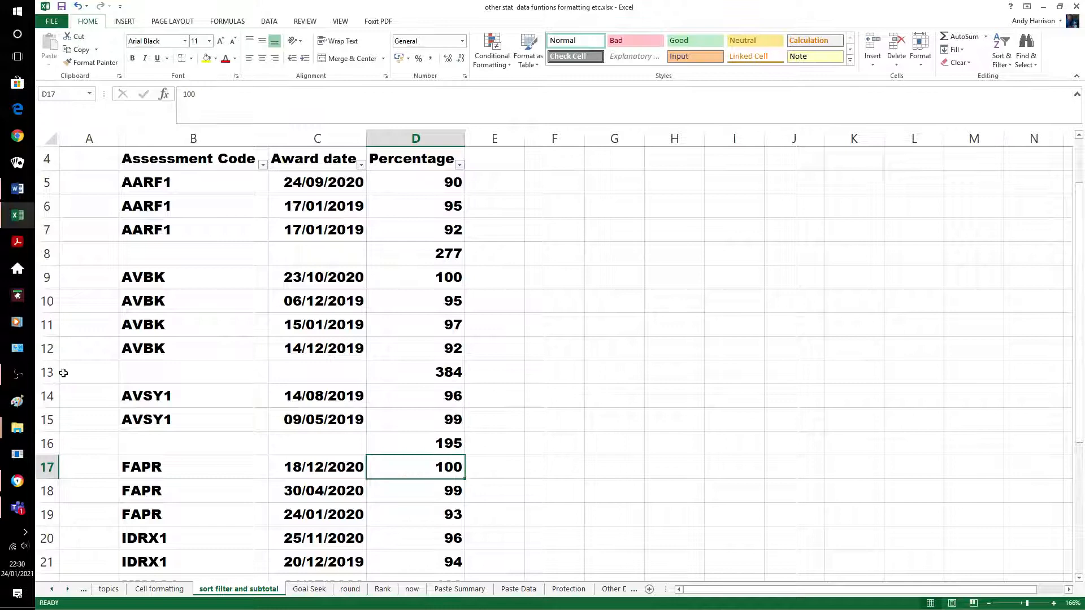
Insert a row after the FAPR group and add its corrected SUBTOTAL in D20 (292)
{"action": "left_click", "coordinate": [48, 538]}
{"action": "right_click", "coordinate": [48, 538]}
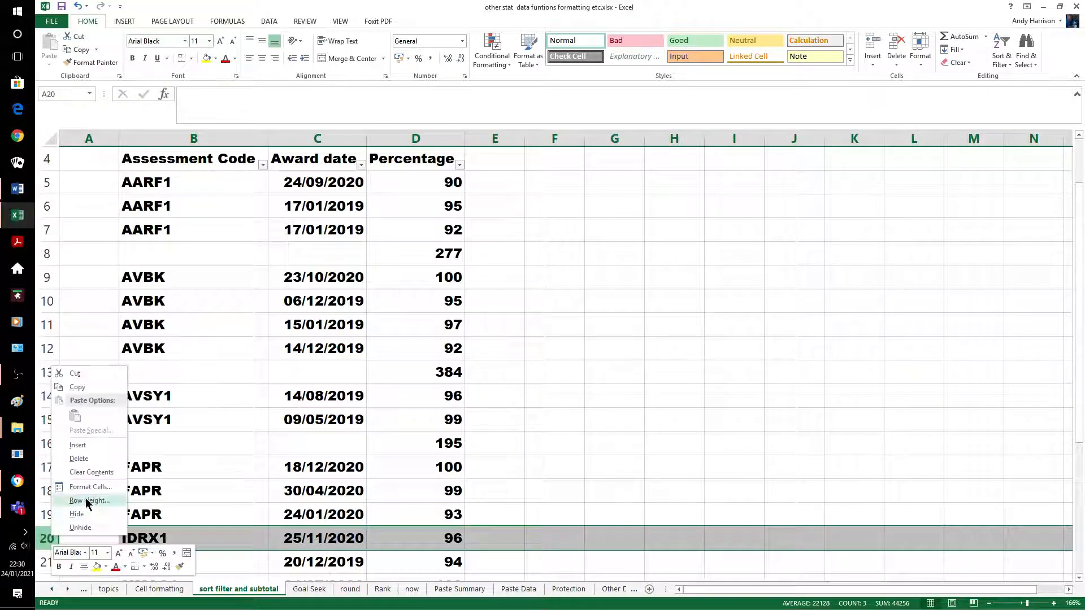
{"action": "left_click", "coordinate": [78, 445]}
{"action": "left_click", "coordinate": [514, 463]}
{"action": "scroll", "coordinate": [513, 463], "scroll_direction": "down", "scroll_amount": 2}
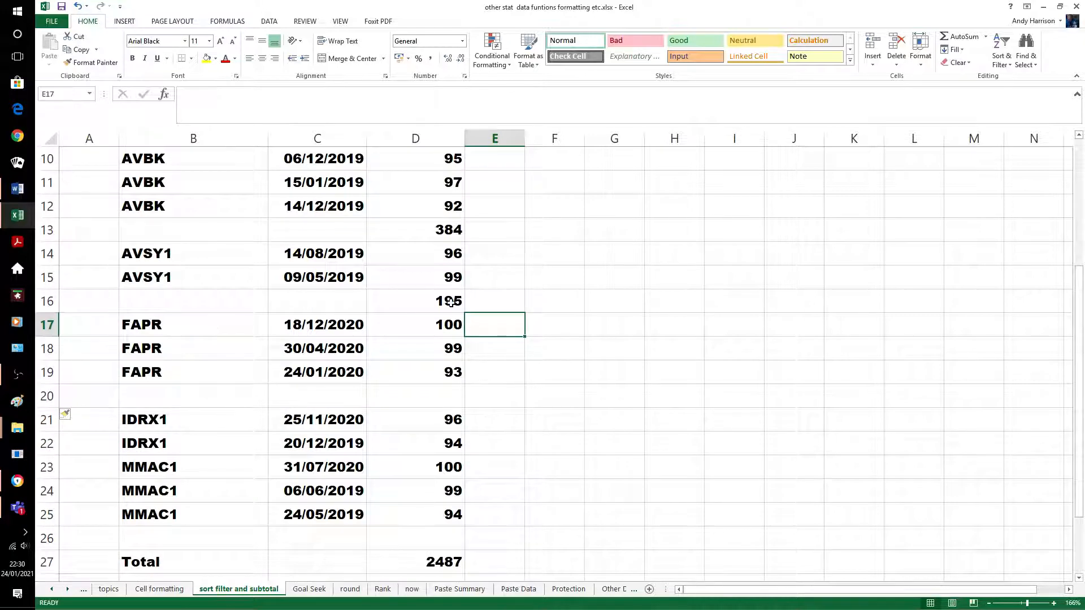
{"action": "left_click", "coordinate": [450, 302]}
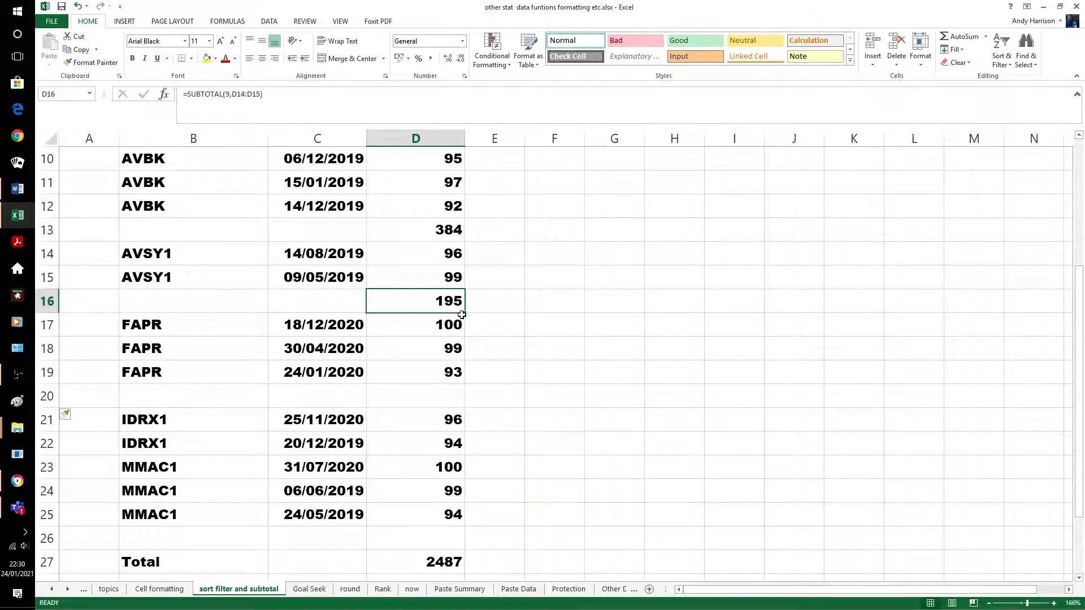
{"action": "left_click_drag", "start_coordinate": [460, 315], "coordinate": [465, 397], "text": "ctrl"}
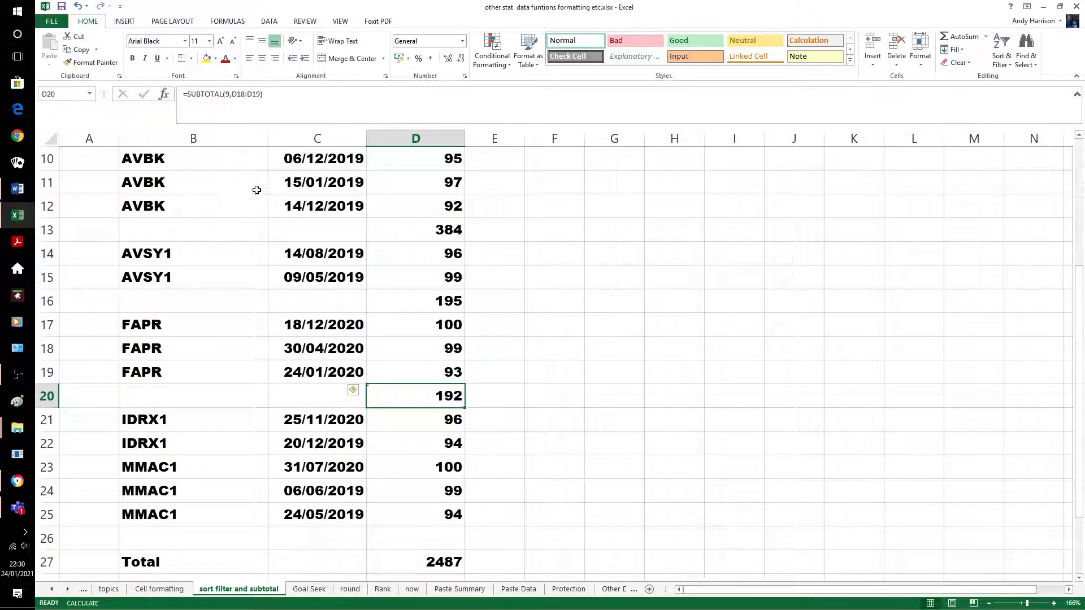
{"action": "left_click", "coordinate": [259, 102]}
{"action": "key", "text": "Left"}
{"action": "key", "text": "Left"}
{"action": "key", "text": "Left"}
{"action": "key", "text": "Left"}
{"action": "key", "text": "Left"}
{"action": "key", "text": "Left"}
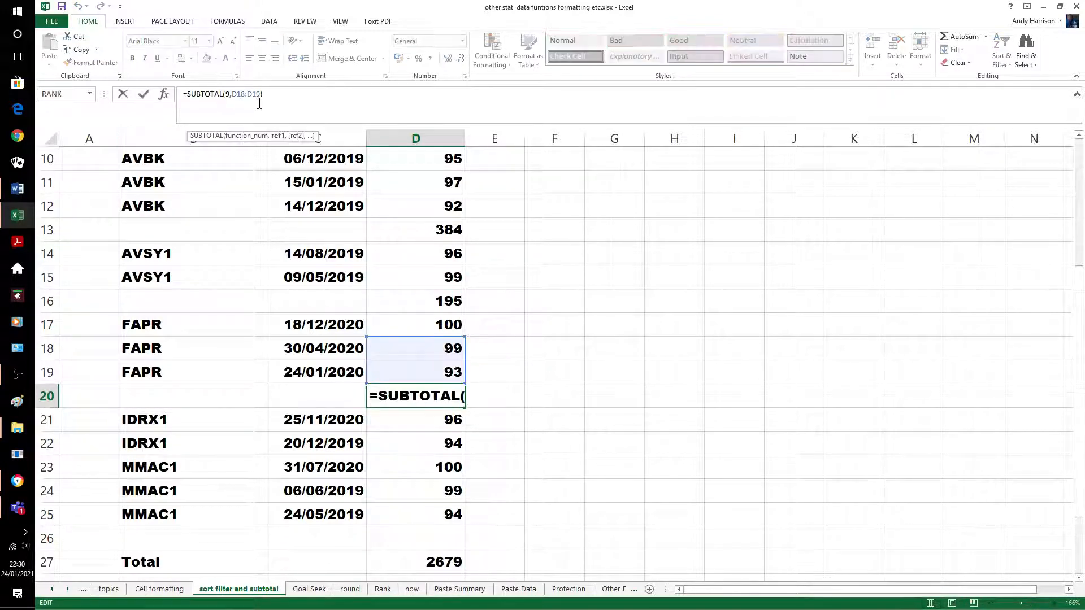
{"action": "type", "text": "7"}
{"action": "key", "text": "Delete"}
{"action": "key", "text": "Return"}
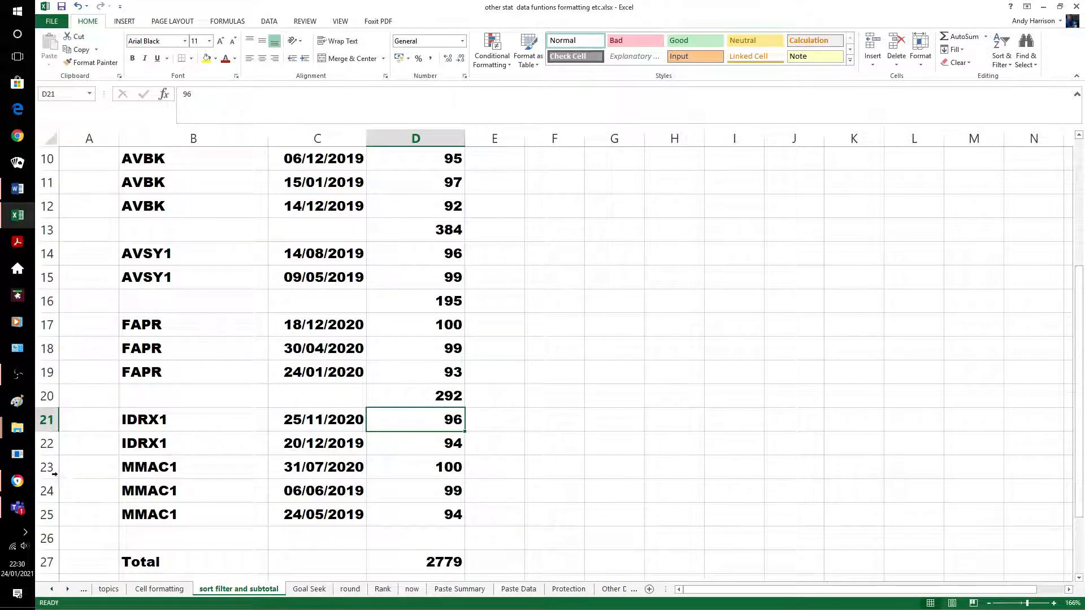
Insert a row after the IDRX1 group and copy the SUBTOTAL into D23 (190)
{"action": "left_click", "coordinate": [47, 467]}
{"action": "right_click", "coordinate": [49, 471]}
{"action": "left_click", "coordinate": [77, 379]}
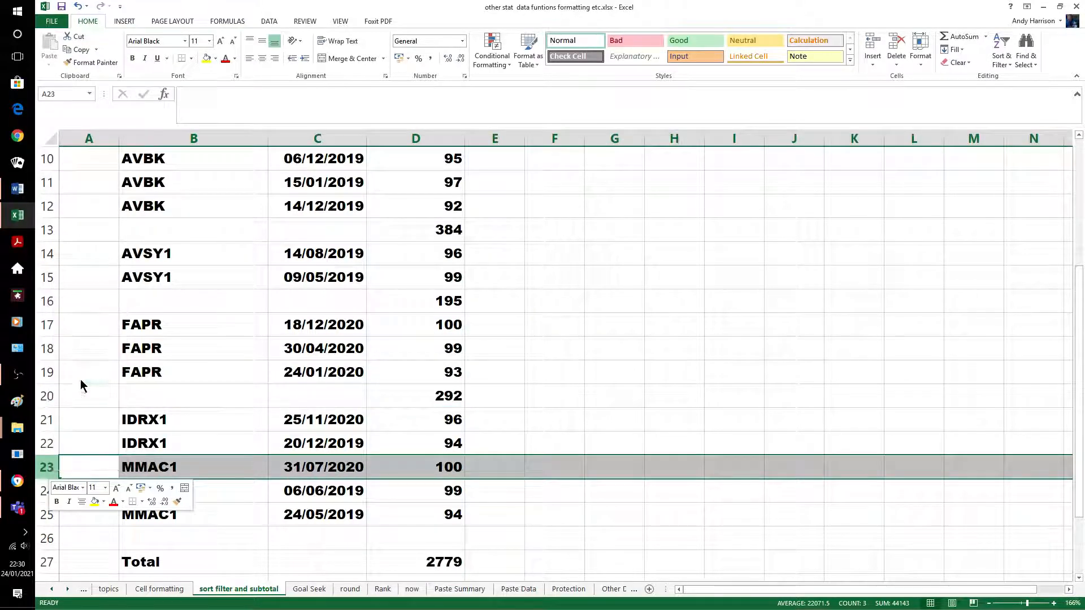
{"action": "left_click", "coordinate": [447, 306]}
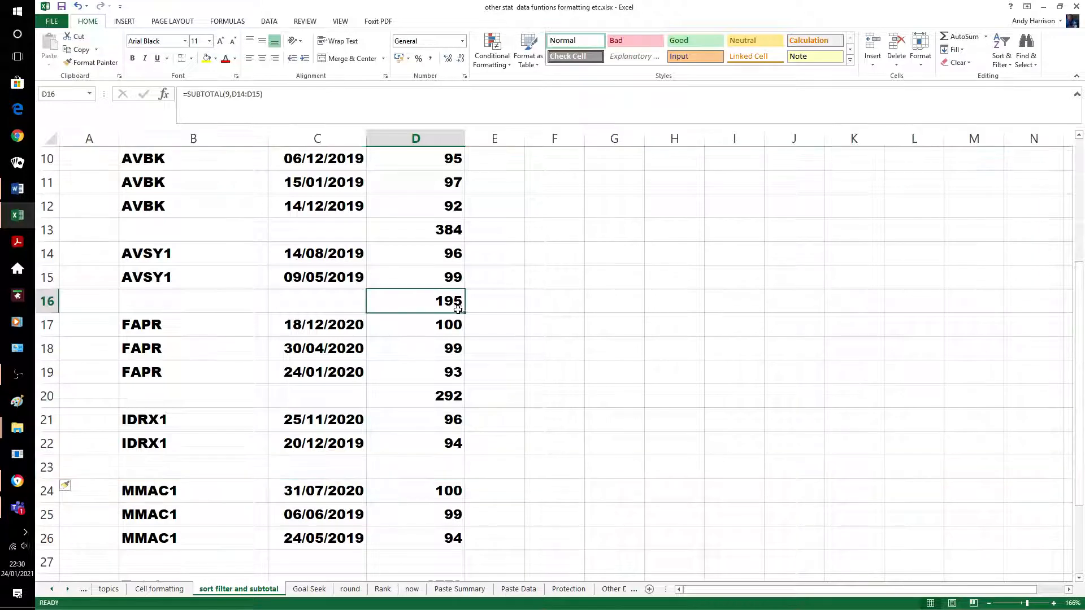
{"action": "left_click", "coordinate": [510, 339]}
{"action": "left_click", "coordinate": [461, 308]}
{"action": "left_click_drag", "start_coordinate": [462, 314], "coordinate": [431, 468]}
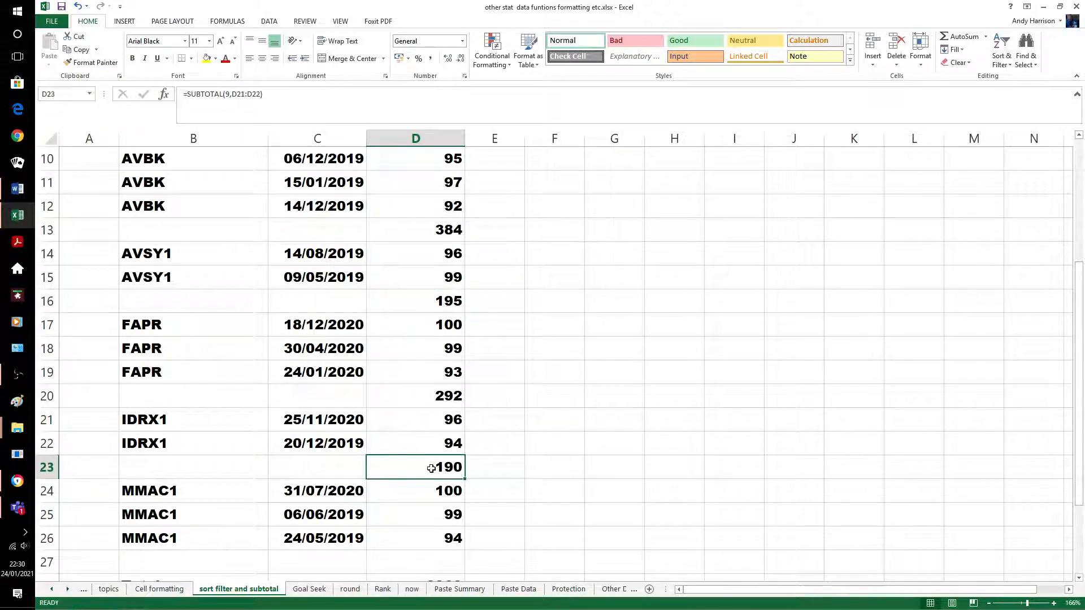
{"action": "left_click", "coordinate": [527, 459]}
{"action": "scroll", "coordinate": [521, 448], "scroll_direction": "down", "scroll_amount": 2}
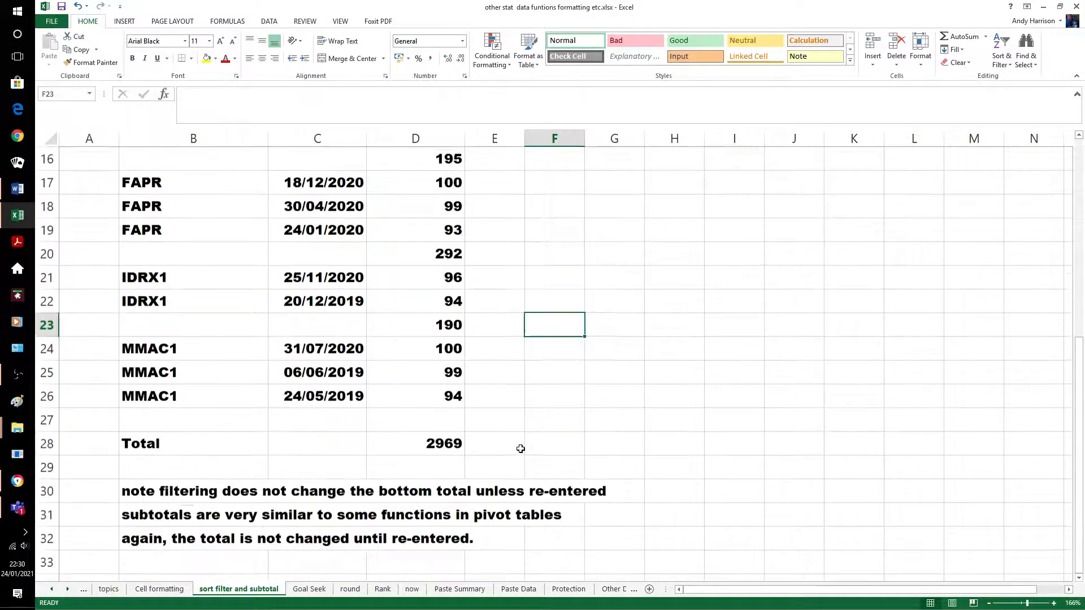
{"action": "scroll", "coordinate": [520, 449], "scroll_direction": "up", "scroll_amount": 1}
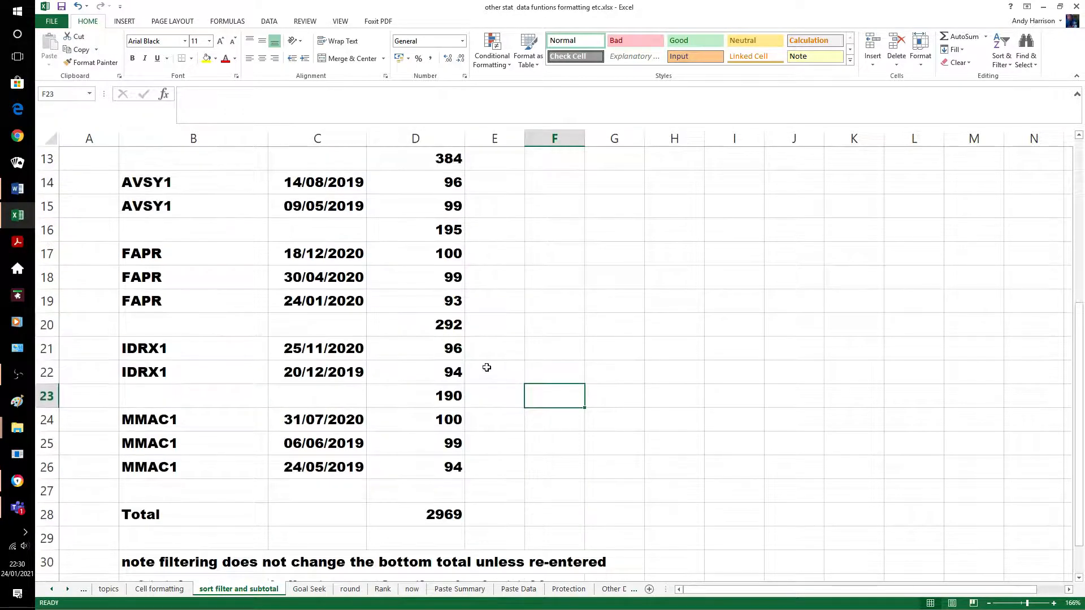
Copy the SUBTOTAL under the MMAC1 group (293) and clear the old grand total in D28
{"action": "left_click", "coordinate": [454, 321]}
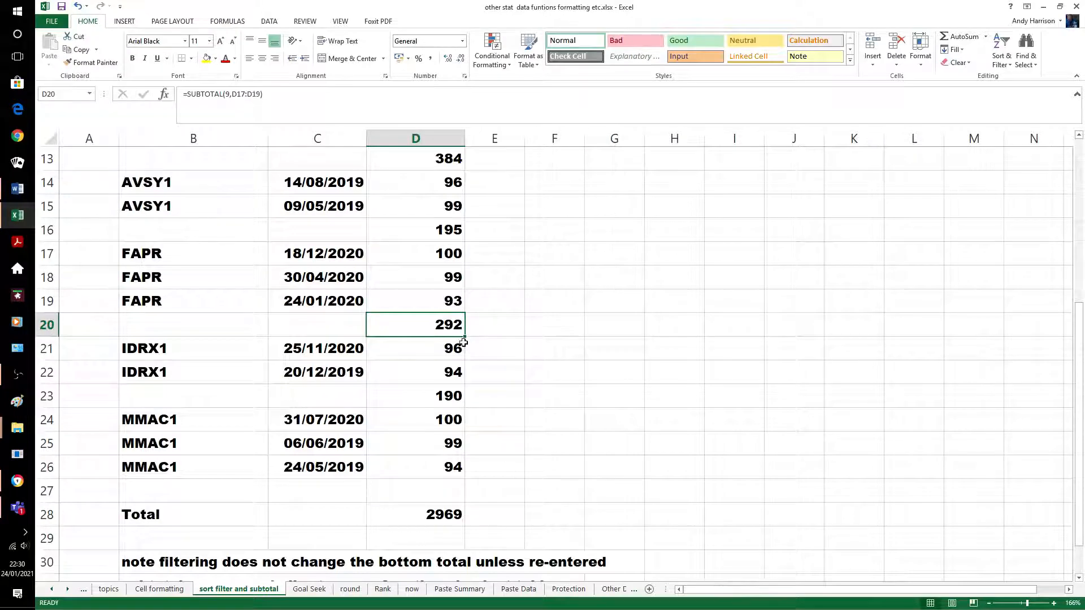
{"action": "left_click_drag", "start_coordinate": [463, 339], "coordinate": [464, 500]}
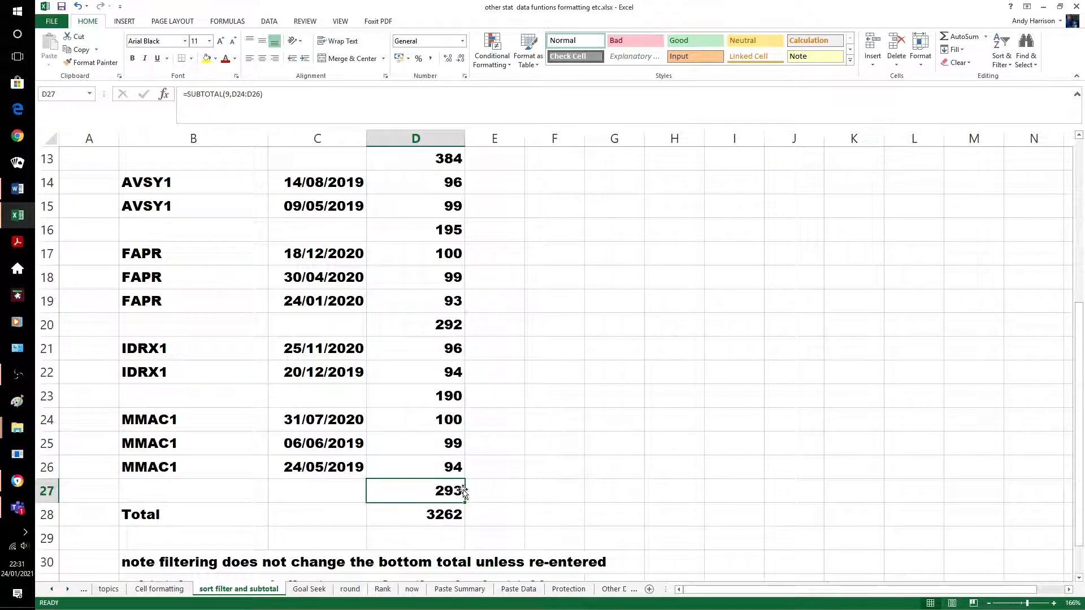
{"action": "left_click", "coordinate": [455, 514]}
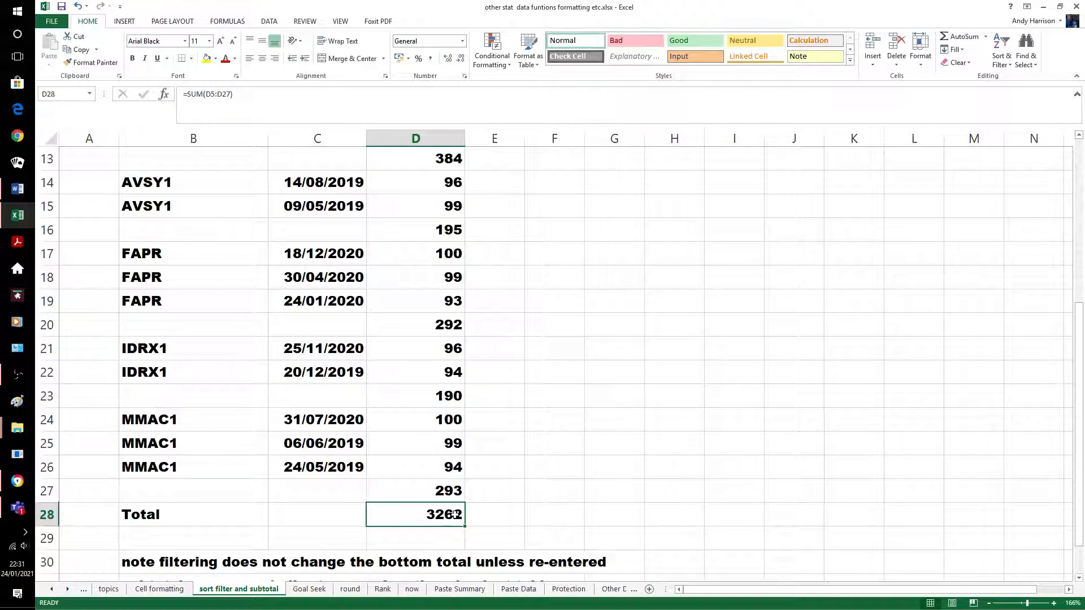
{"action": "key", "text": "Delete"}
{"action": "left_click", "coordinate": [506, 492]}
{"action": "scroll", "coordinate": [490, 474], "scroll_direction": "up", "scroll_amount": 3}
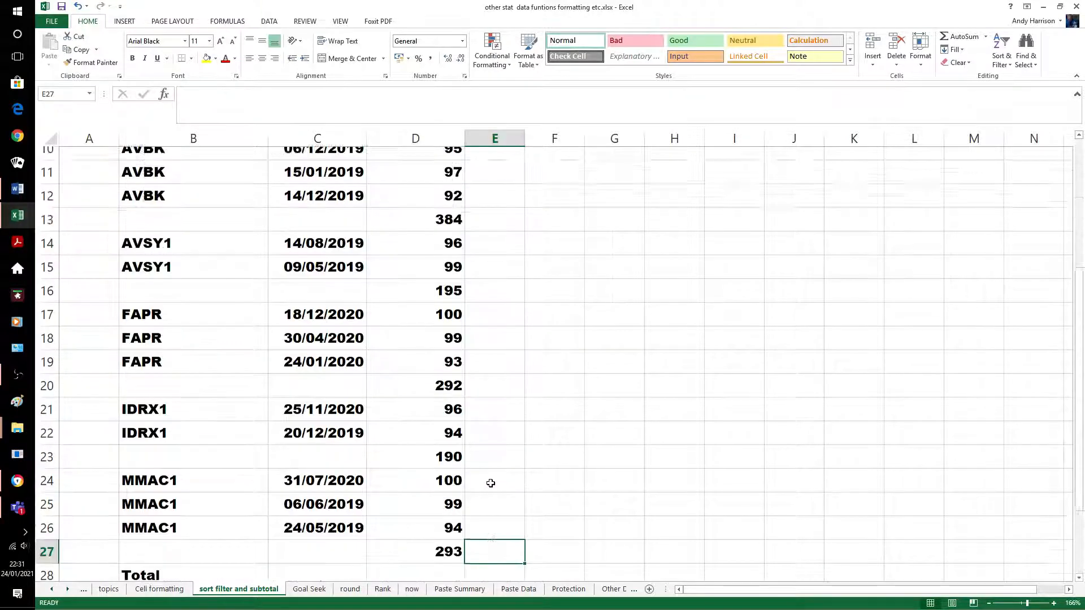
Select D5:D28 and AutoSum so D28 totals only the group subtotals, giving 1631
{"action": "scroll", "coordinate": [490, 459], "scroll_direction": "up", "scroll_amount": 1}
{"action": "left_click", "coordinate": [455, 254]}
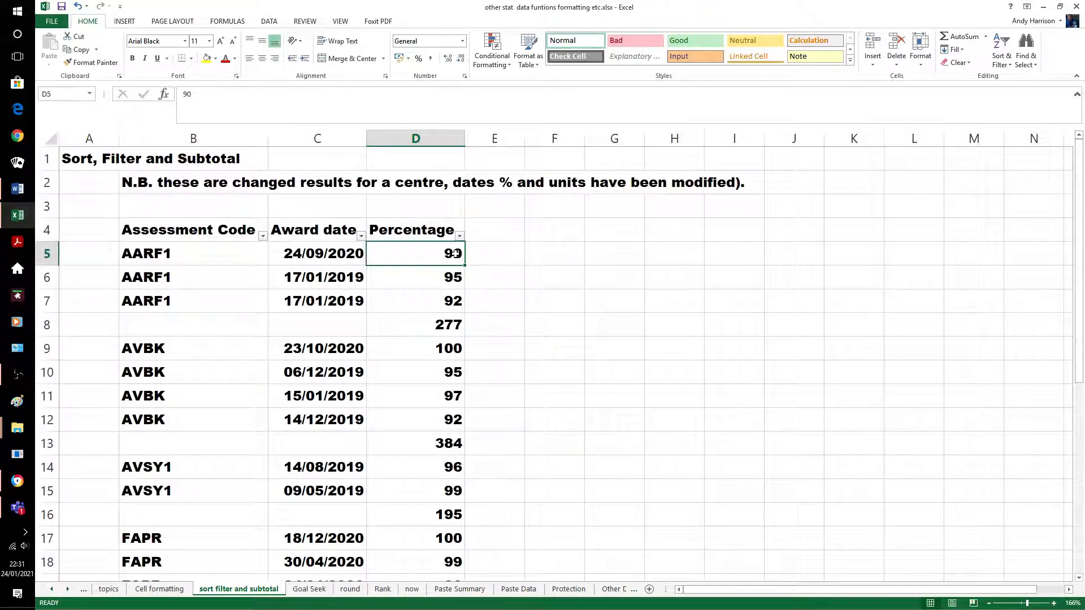
{"action": "key", "text": "shift+Down"}
{"action": "key", "text": "shift+Down"}
{"action": "key", "text": "shift+Down"}
{"action": "key", "text": "shift+Down"}
{"action": "key", "text": "shift+Down"}
{"action": "key", "text": "shift+Down"}
{"action": "key", "text": "shift+Down"}
{"action": "key", "text": "shift+Down"}
{"action": "key", "text": "shift+Down"}
{"action": "key", "text": "shift+Down"}
{"action": "key", "text": "shift+Down"}
{"action": "key", "text": "shift+Down"}
{"action": "key", "text": "shift+Down"}
{"action": "key", "text": "shift+Down"}
{"action": "key", "text": "shift+Down"}
{"action": "key", "text": "shift+Down"}
{"action": "key", "text": "shift+Down"}
{"action": "key", "text": "shift+Down"}
{"action": "key", "text": "shift+Down"}
{"action": "key", "text": "shift+Down"}
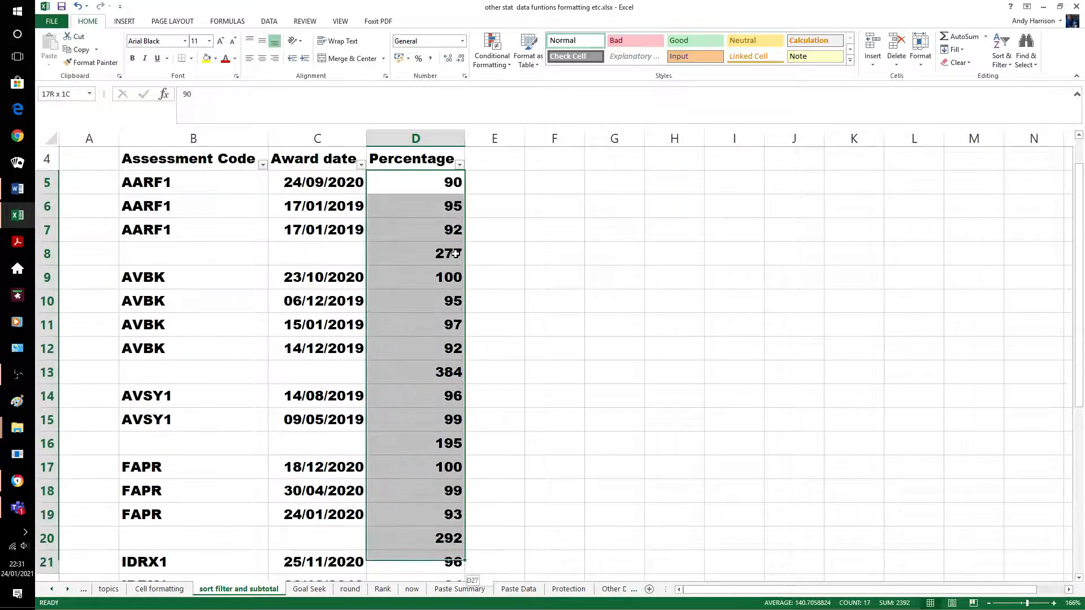
{"action": "key", "text": "shift+Down"}
{"action": "key", "text": "shift+Down"}
{"action": "key", "text": "shift+Down"}
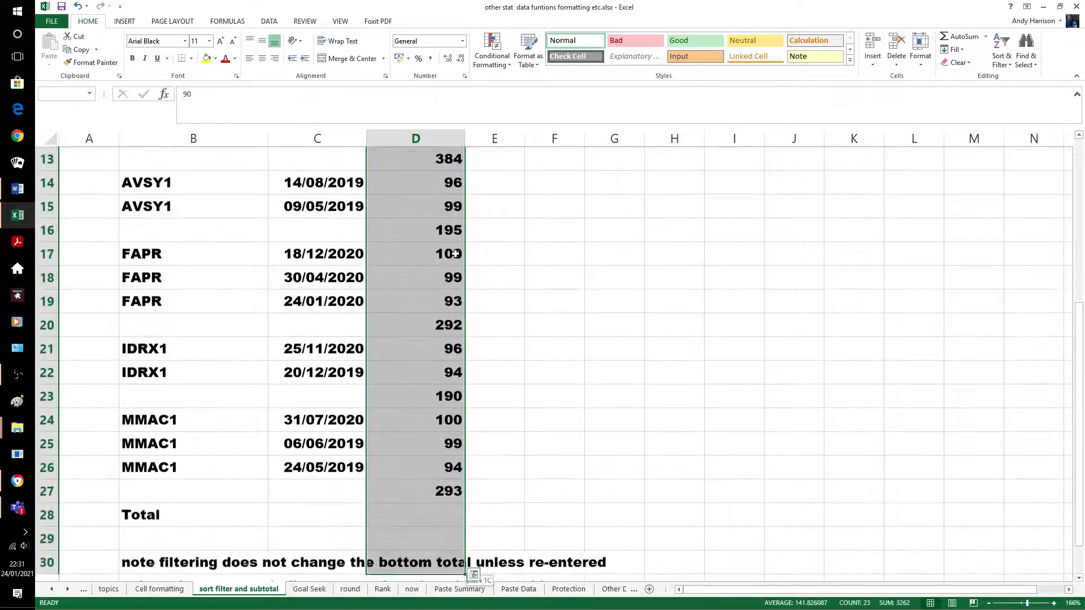
{"action": "key", "text": "shift+Up"}
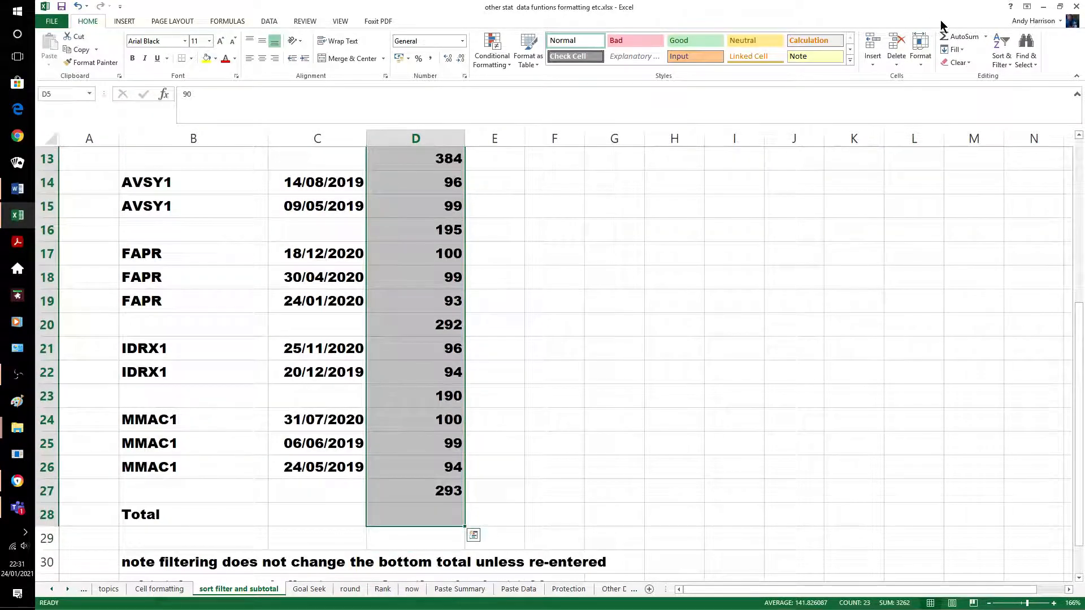
{"action": "left_click", "coordinate": [958, 37]}
Check D28 reads =SUM(D27,D23,D20,D16,D13,D8), then switch to the Goal Seek sheet
{"action": "scroll", "coordinate": [612, 409], "scroll_direction": "up", "scroll_amount": 3}
{"action": "left_click", "coordinate": [613, 404]}
{"action": "scroll", "coordinate": [610, 407], "scroll_direction": "down", "scroll_amount": 2}
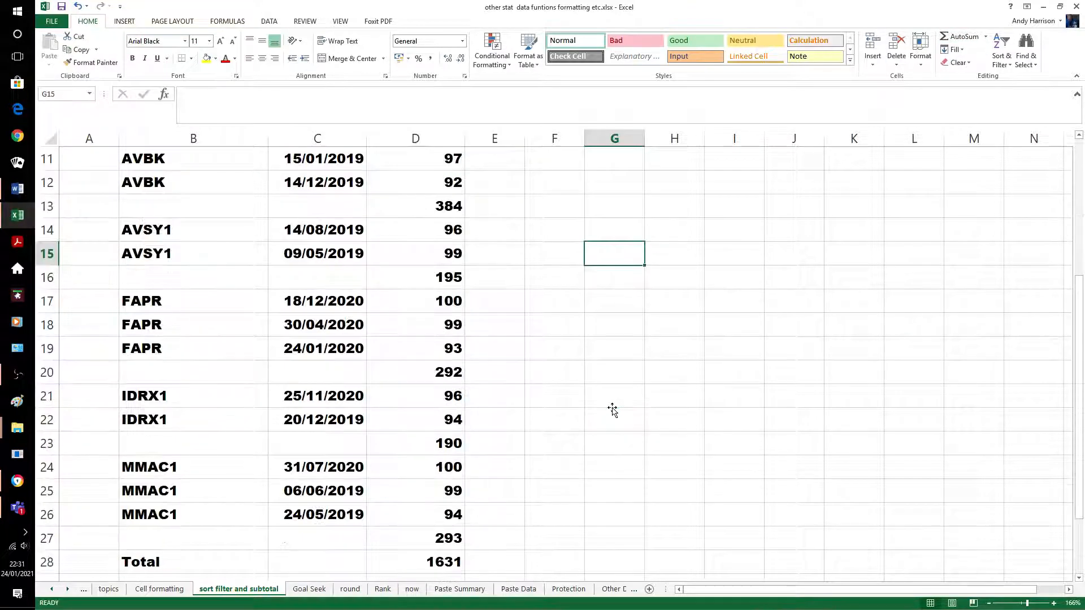
{"action": "scroll", "coordinate": [604, 401], "scroll_direction": "down", "scroll_amount": 1}
{"action": "left_click", "coordinate": [439, 490]}
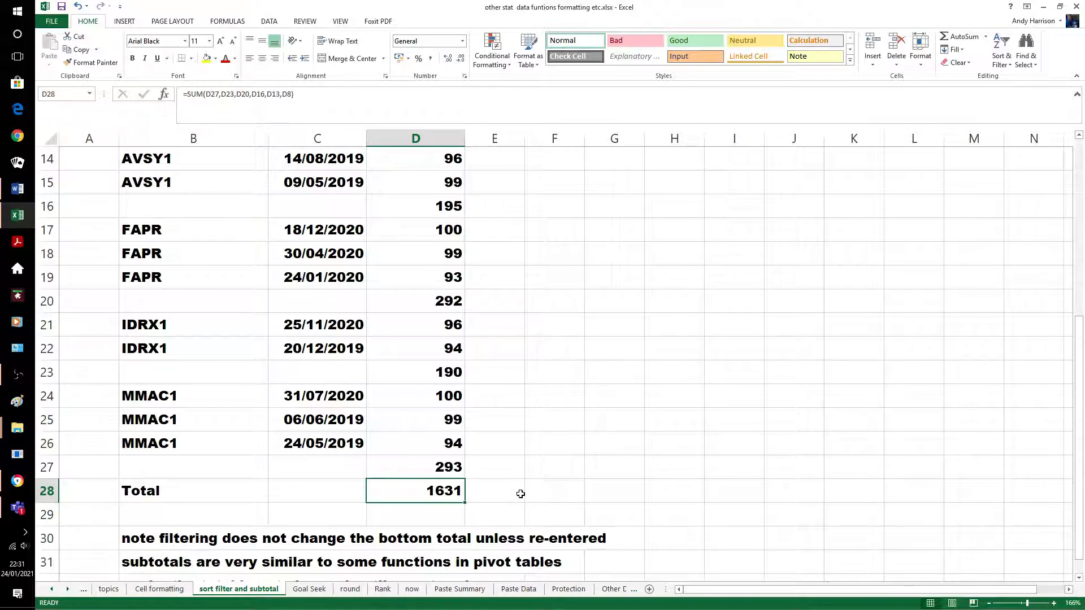
{"action": "left_click", "coordinate": [521, 492]}
{"action": "scroll", "coordinate": [523, 492], "scroll_direction": "down", "scroll_amount": 2}
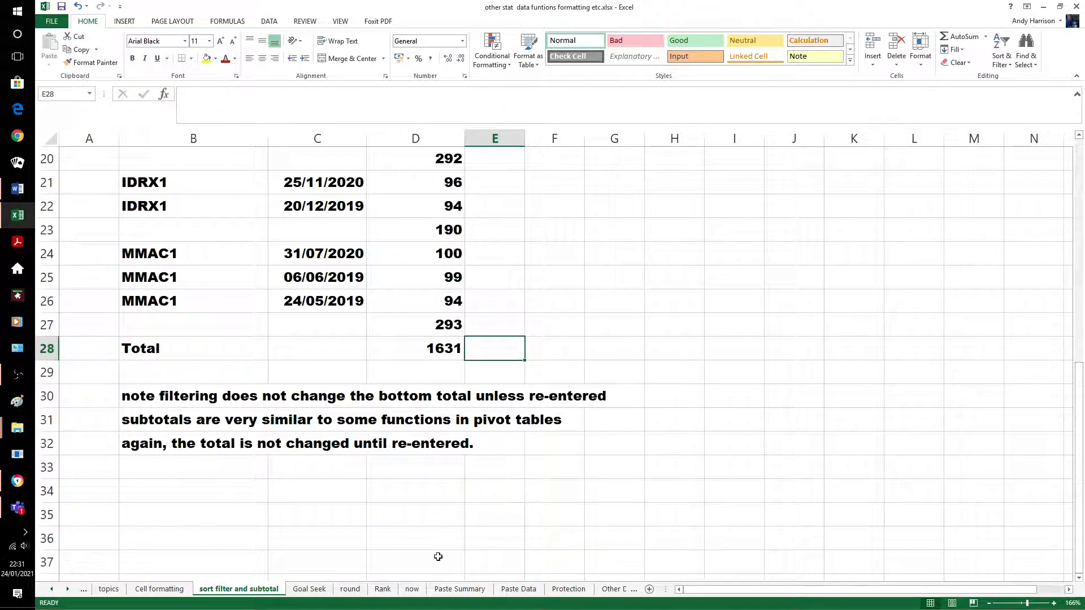
{"action": "left_click", "coordinate": [309, 588]}
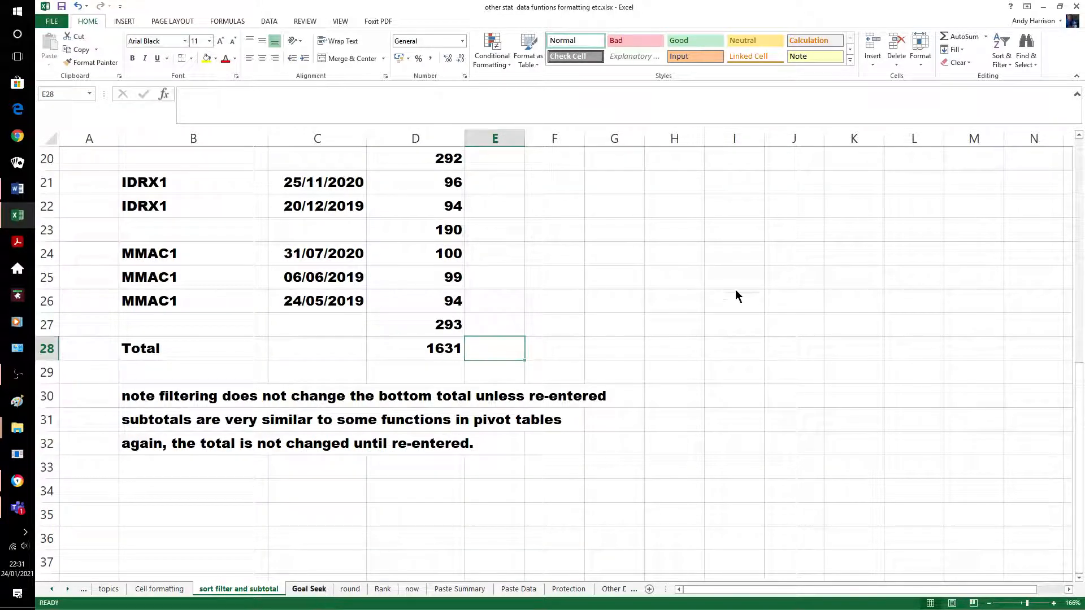
On the Goal Seek sheet, select the empty AVSY mark in D10 and bring up the Data tab
{"action": "left_click", "coordinate": [685, 325]}
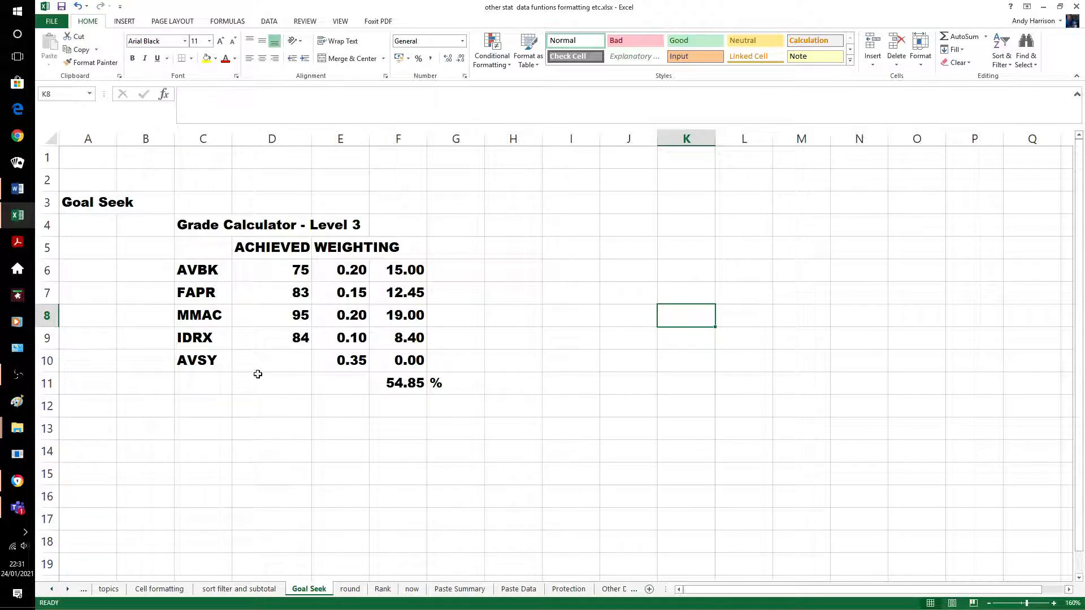
{"action": "left_click", "coordinate": [291, 363]}
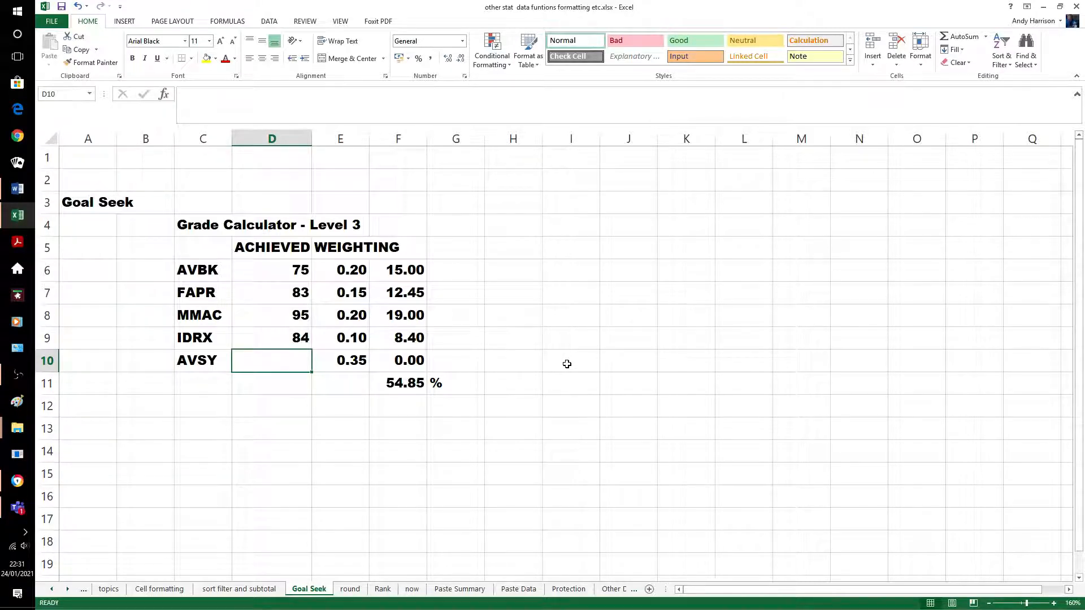
{"action": "left_click", "coordinate": [266, 21]}
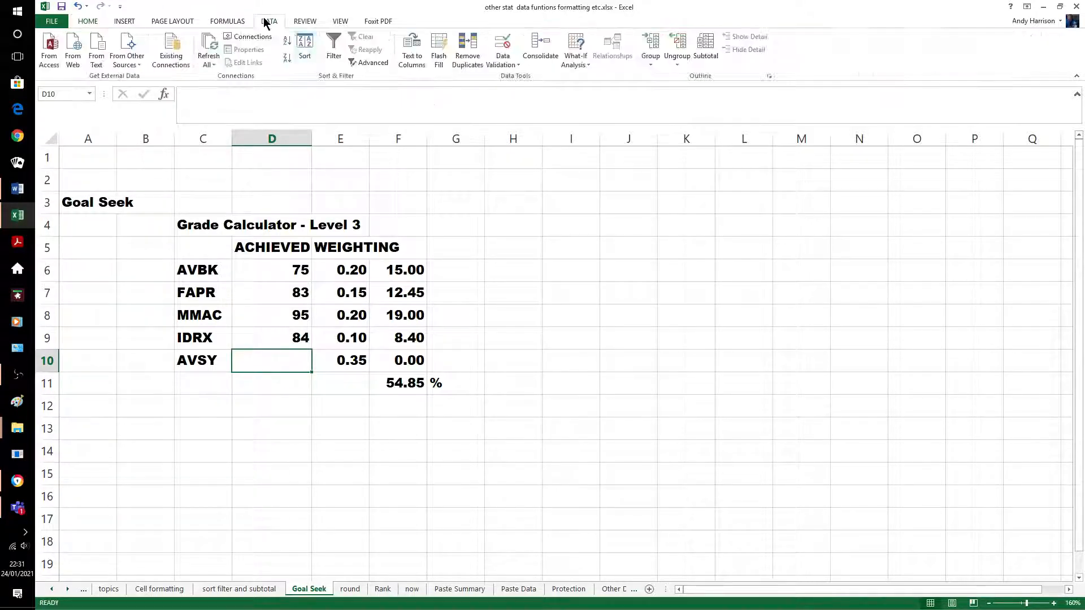
Goal Seek F11 to 70 by changing the AVSY mark in D10
{"action": "left_click", "coordinate": [586, 65]}
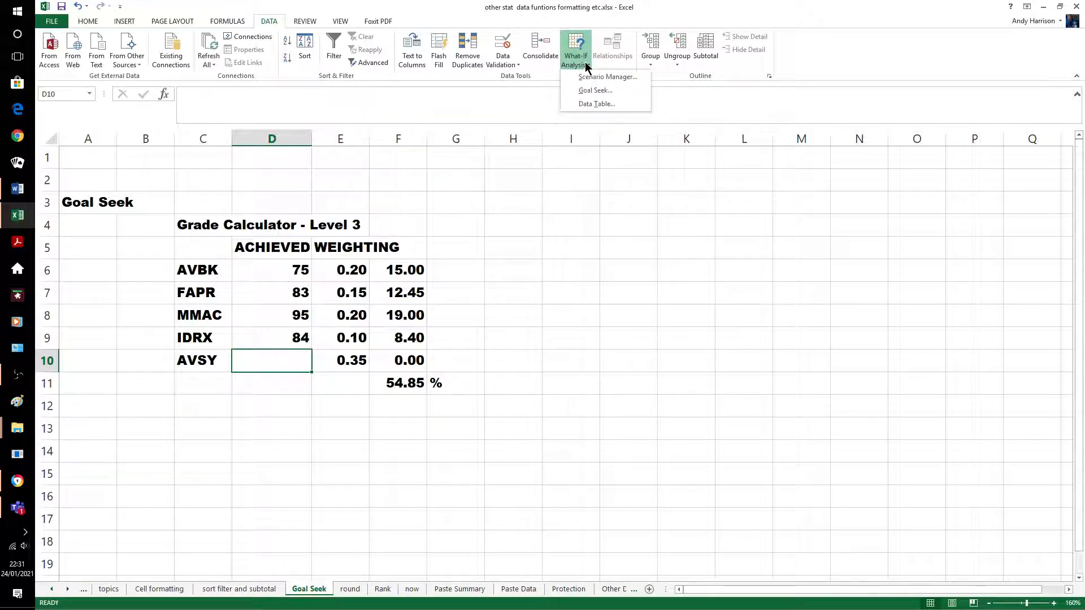
{"action": "left_click", "coordinate": [596, 90]}
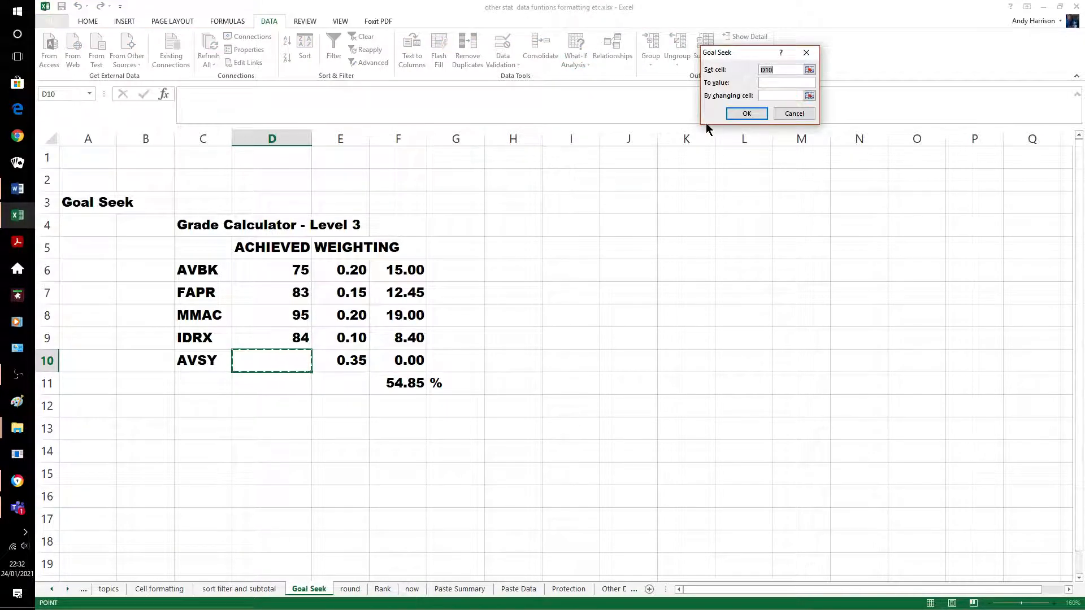
{"action": "left_click", "coordinate": [403, 382]}
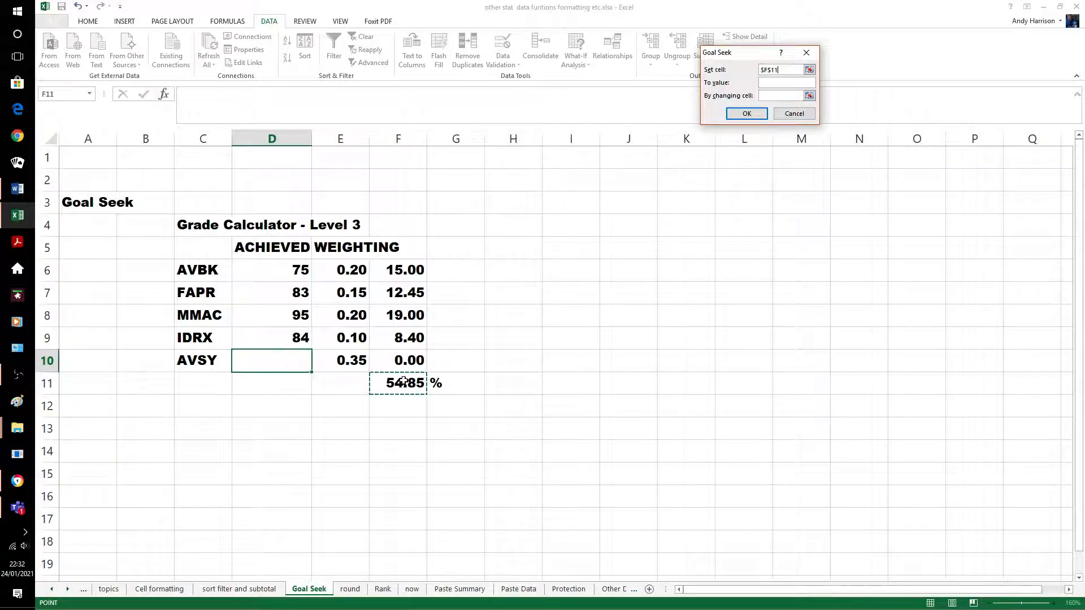
{"action": "left_click", "coordinate": [772, 83]}
{"action": "type", "text": "70"}
{"action": "left_click", "coordinate": [782, 91]}
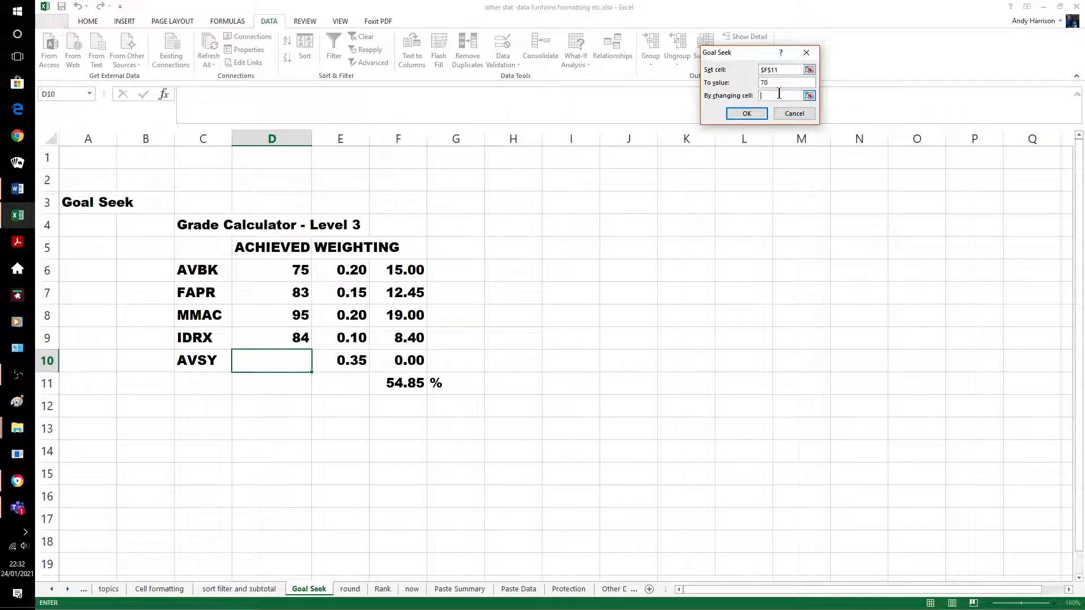
{"action": "left_click", "coordinate": [284, 362]}
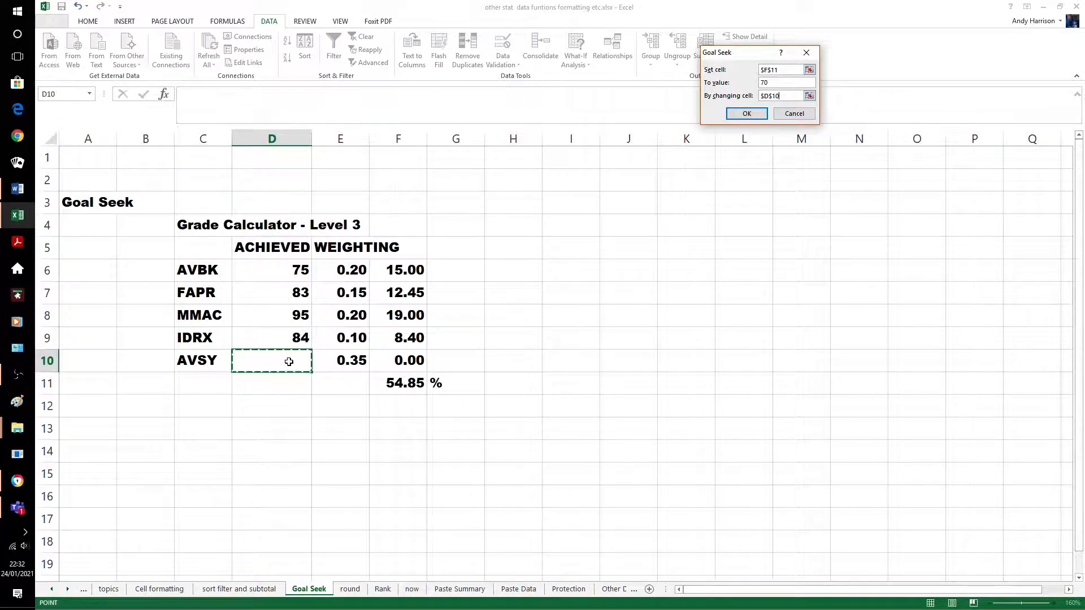
{"action": "left_click", "coordinate": [751, 111]}
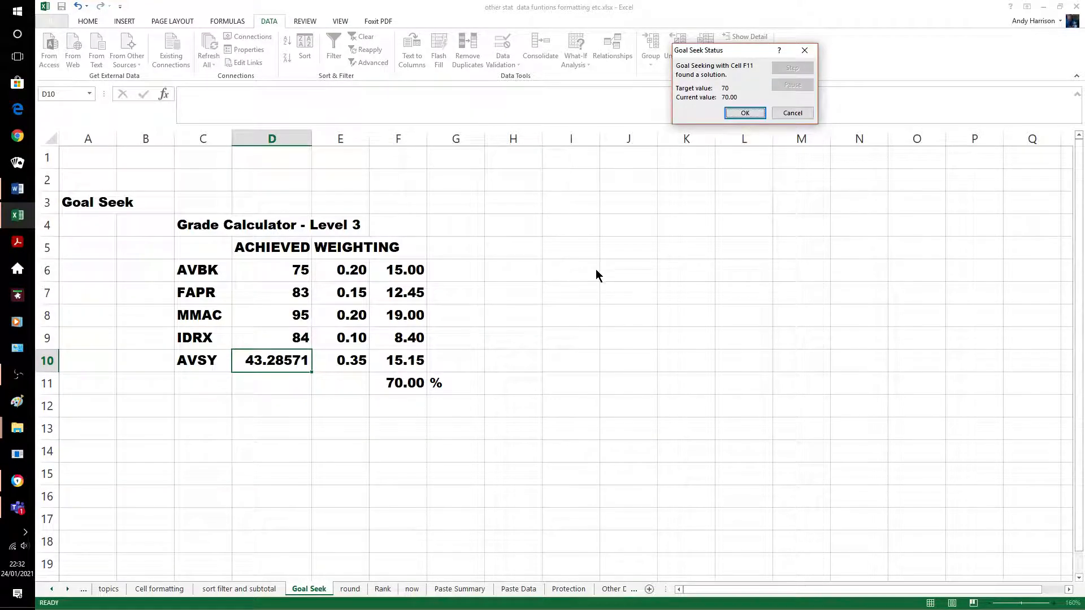
Accept the result and enter 70 as the AVSY mark, giving 79.35% overall
{"action": "key", "text": "Return"}
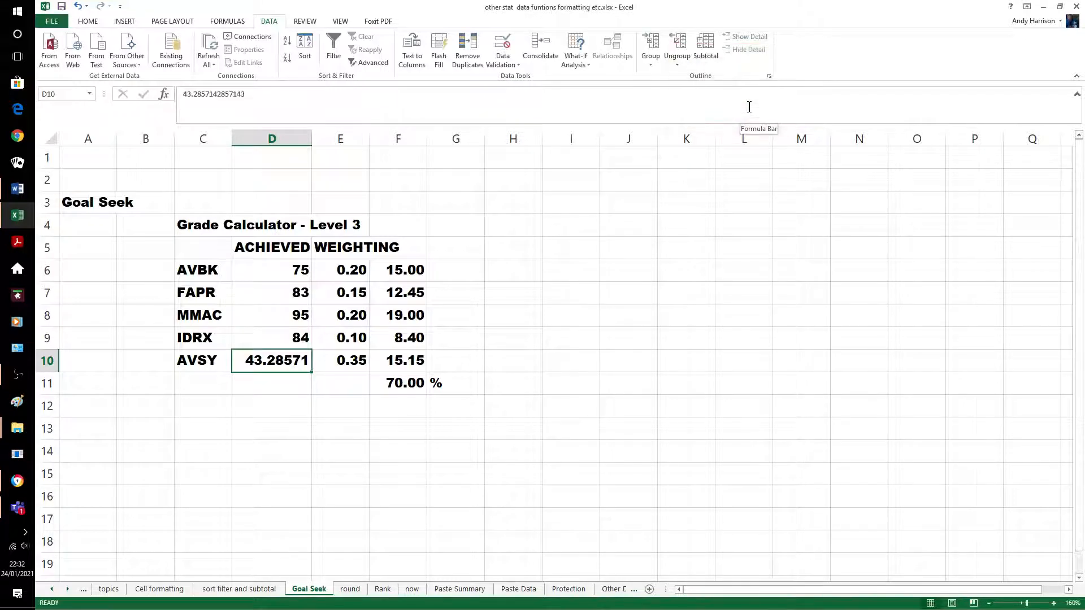
{"action": "type", "text": "70"}
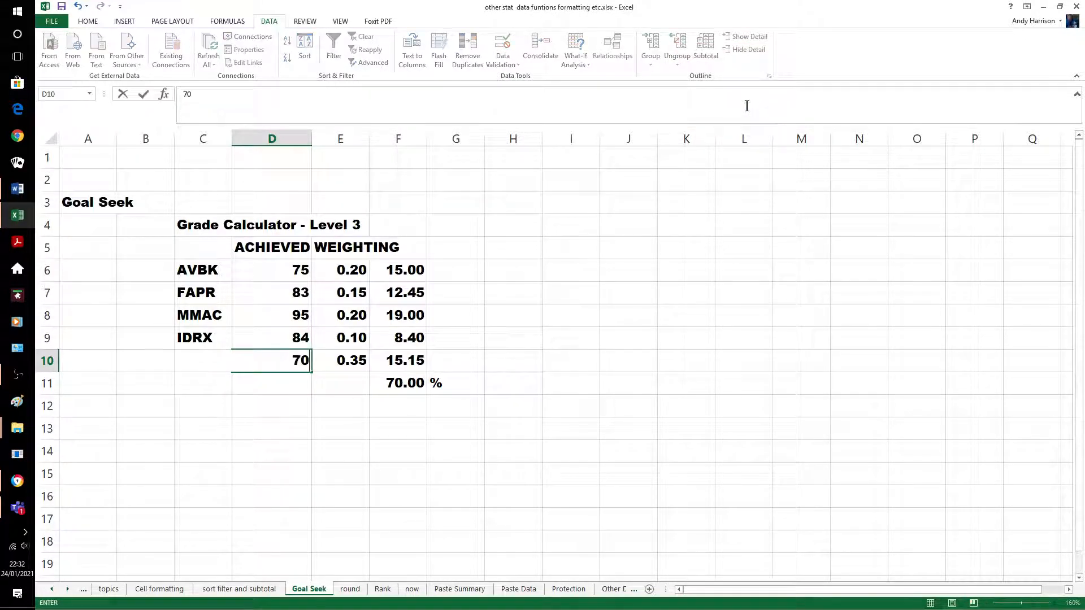
{"action": "left_click", "coordinate": [652, 366]}
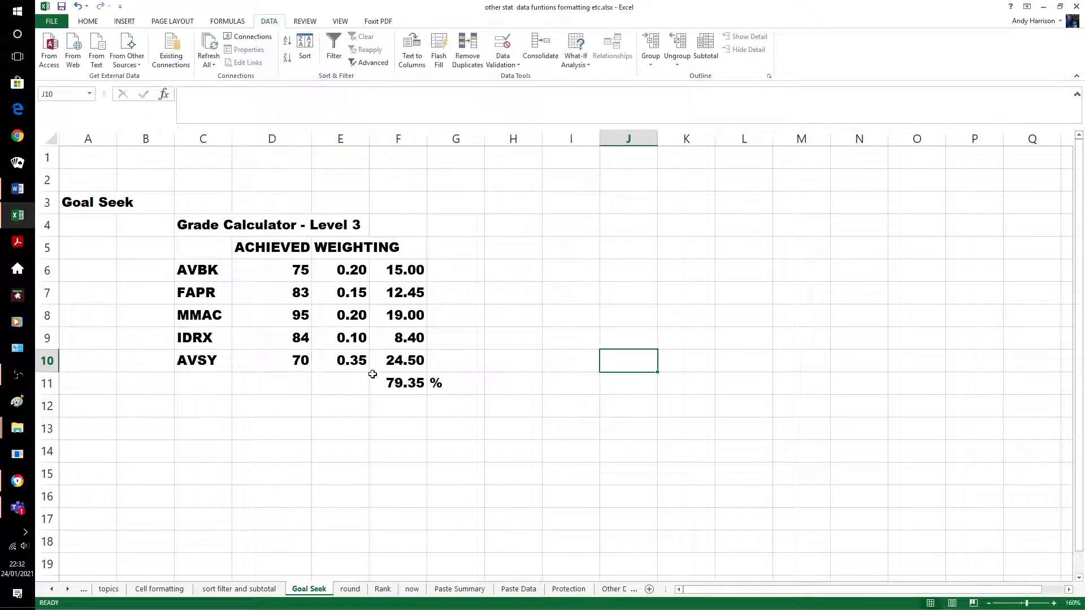
Goal Seek F11 to 80 by changing D10, setting the AVSY mark to 71.85714
{"action": "left_click", "coordinate": [407, 387]}
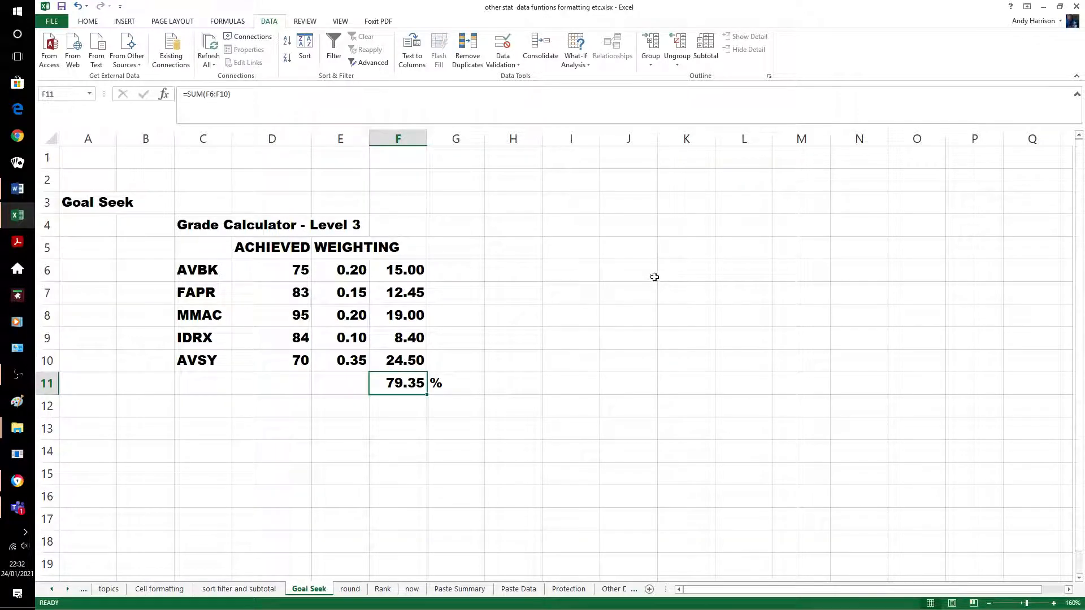
{"action": "left_click", "coordinate": [587, 63]}
{"action": "left_click", "coordinate": [600, 92]}
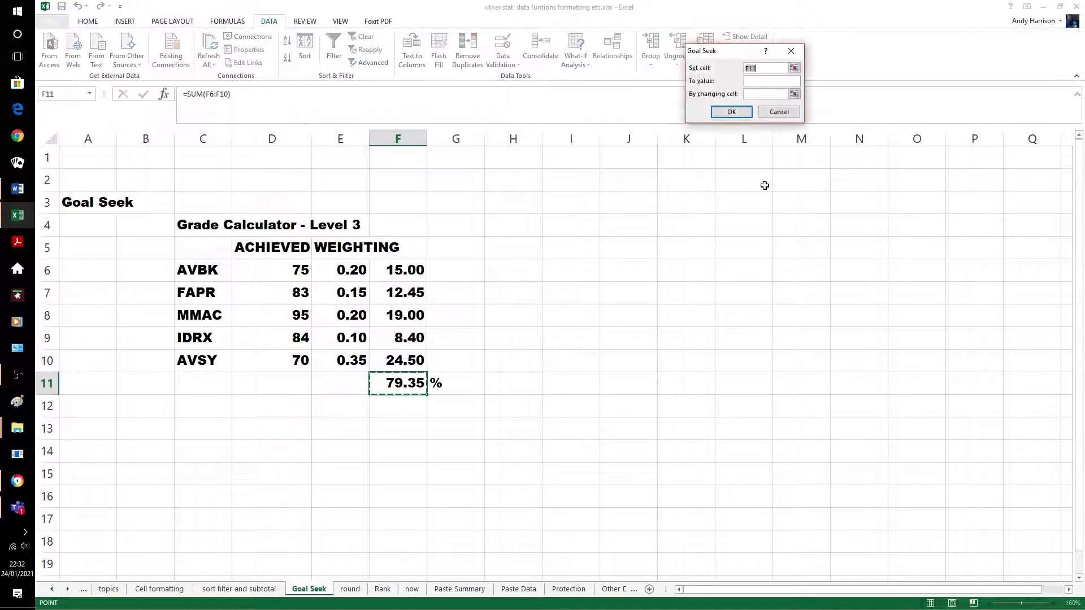
{"action": "left_click", "coordinate": [757, 81]}
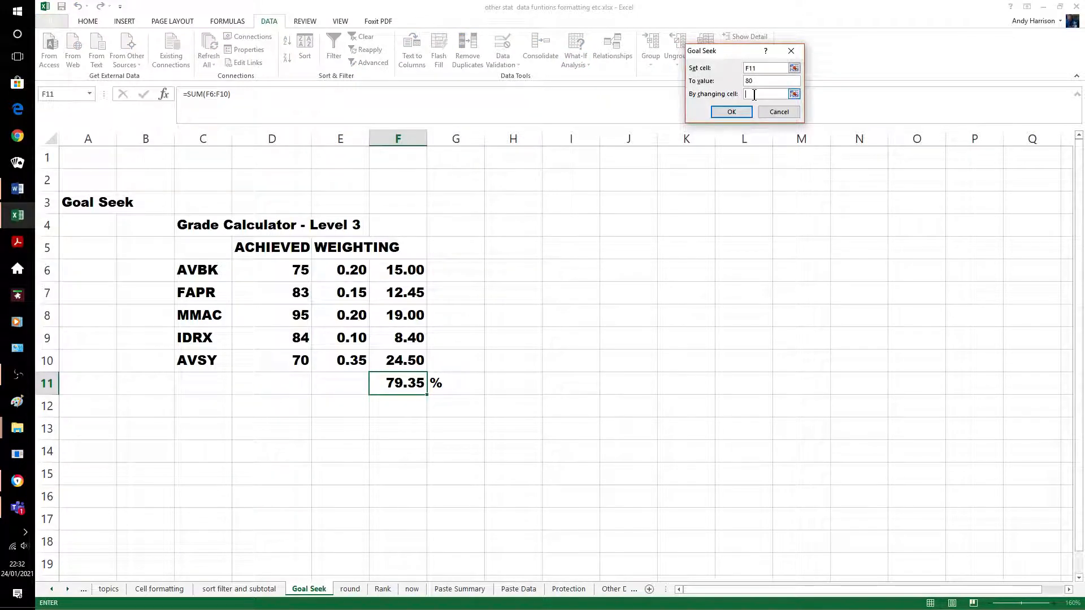
{"action": "left_click", "coordinate": [292, 361]}
{"action": "key", "text": "Return"}
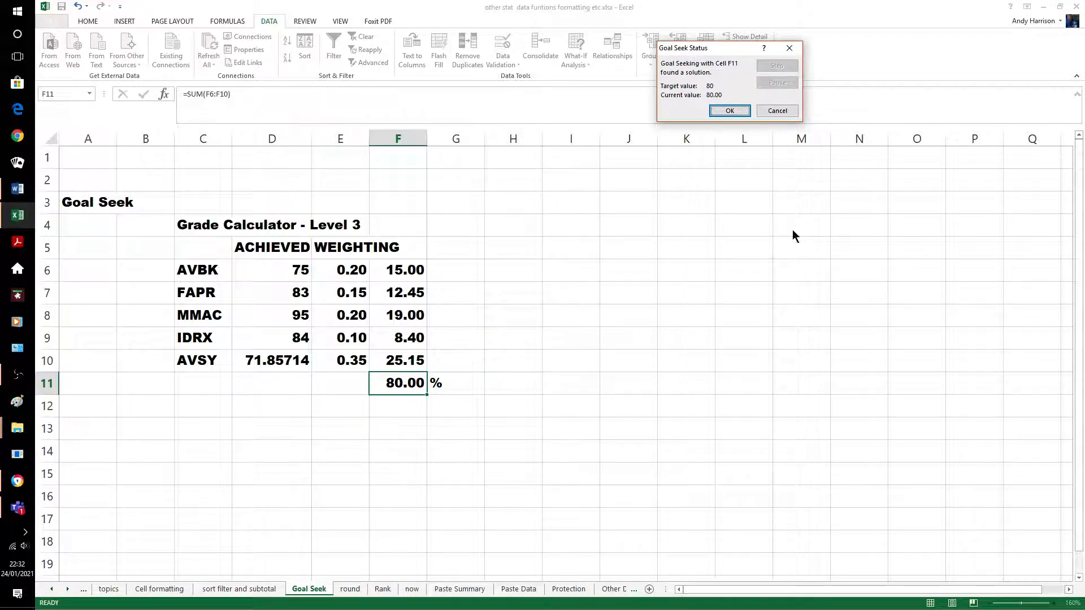
{"action": "left_click", "coordinate": [733, 112]}
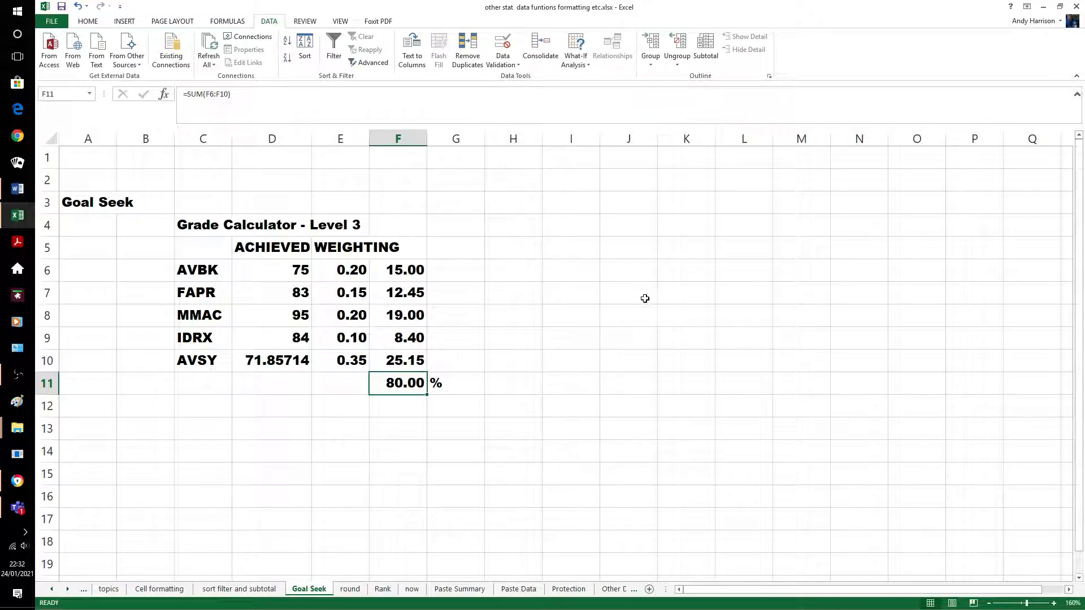
{"action": "left_click", "coordinate": [598, 378]}
{"action": "left_click", "coordinate": [404, 386]}
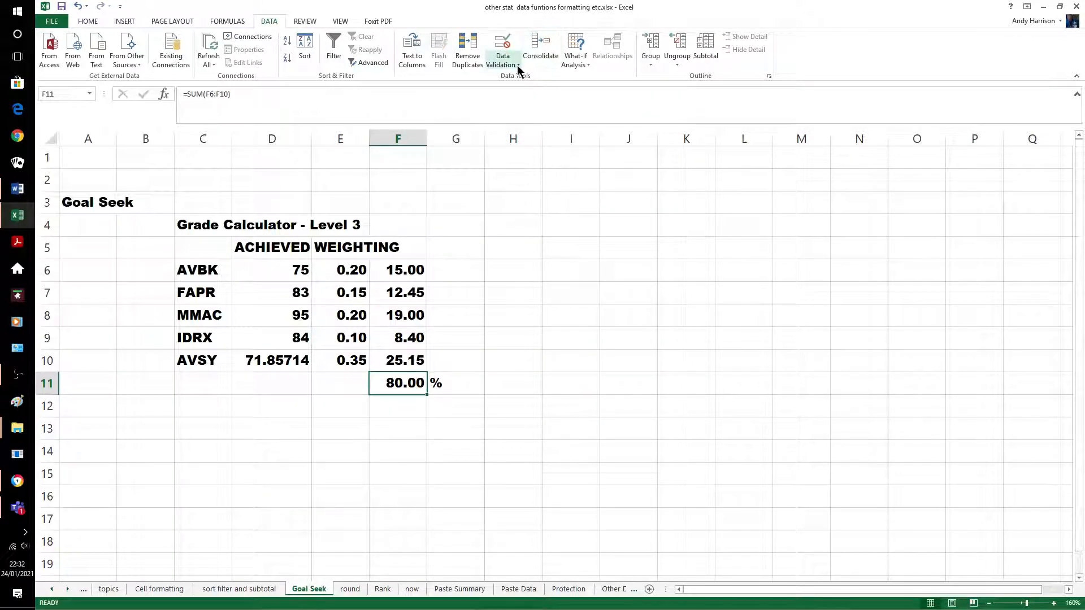
Goal Seek F11 to 90 by changing D10, which needs an AVSY mark of 100.4286
{"action": "left_click", "coordinate": [584, 64]}
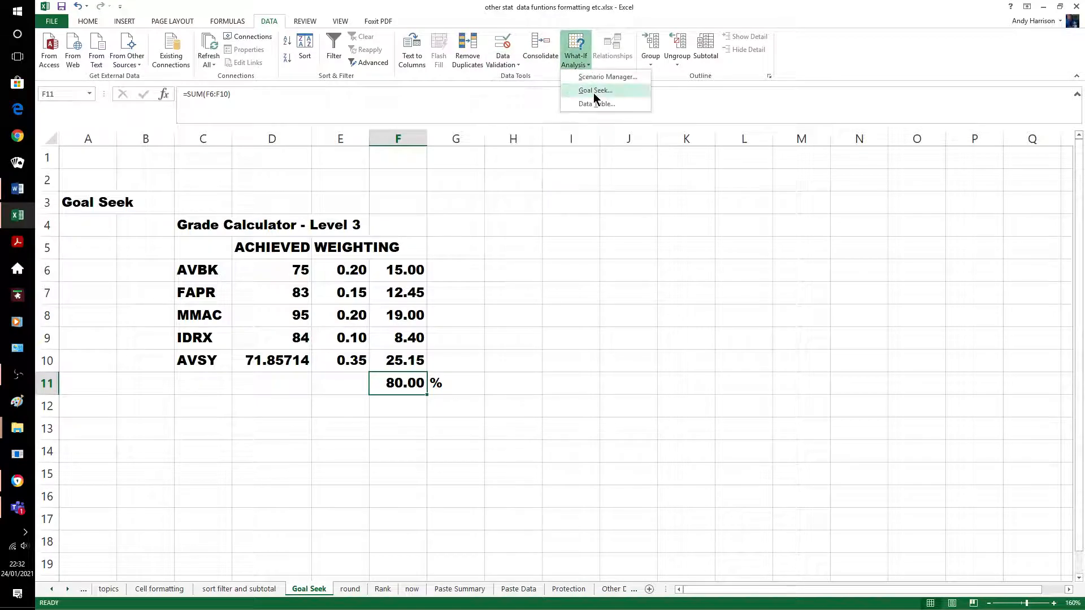
{"action": "left_click", "coordinate": [594, 93]}
{"action": "left_click", "coordinate": [748, 79]}
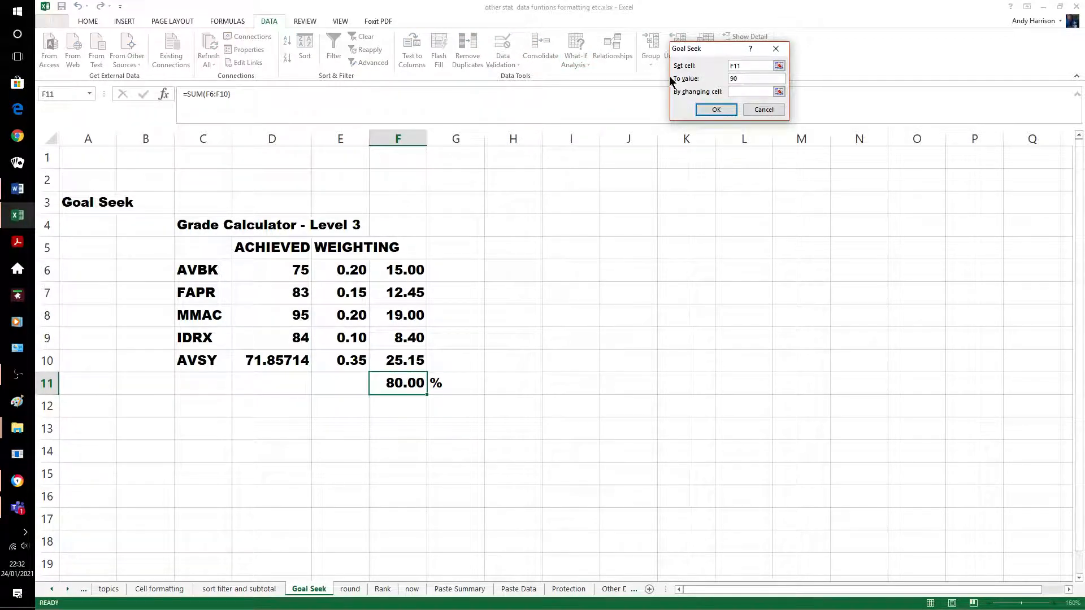
{"action": "left_click", "coordinate": [732, 92]}
{"action": "left_click", "coordinate": [297, 357]}
{"action": "key", "text": "Return"}
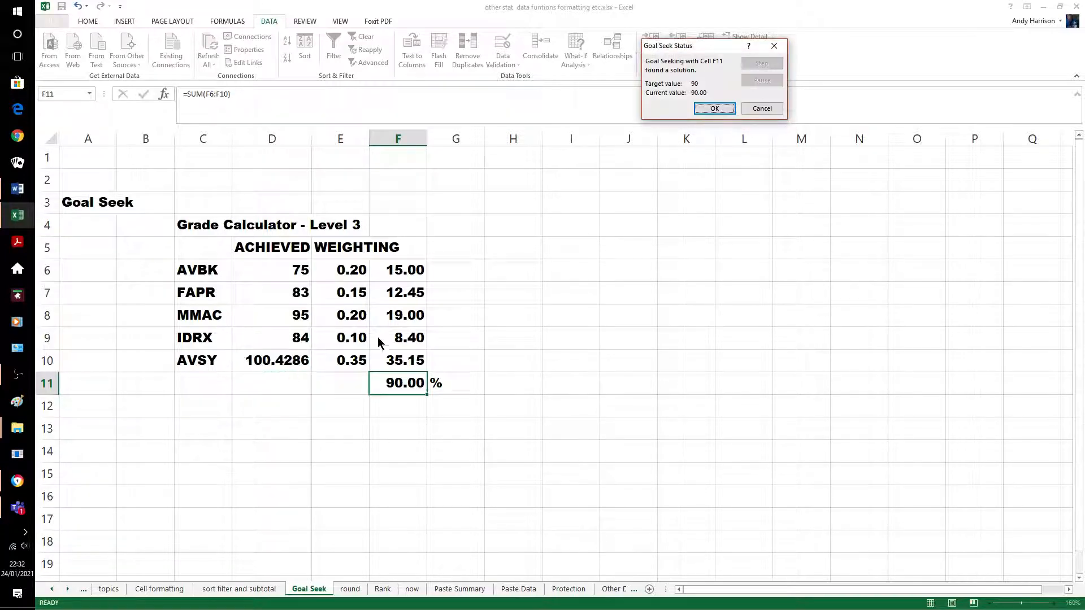
{"action": "left_click", "coordinate": [714, 107]}
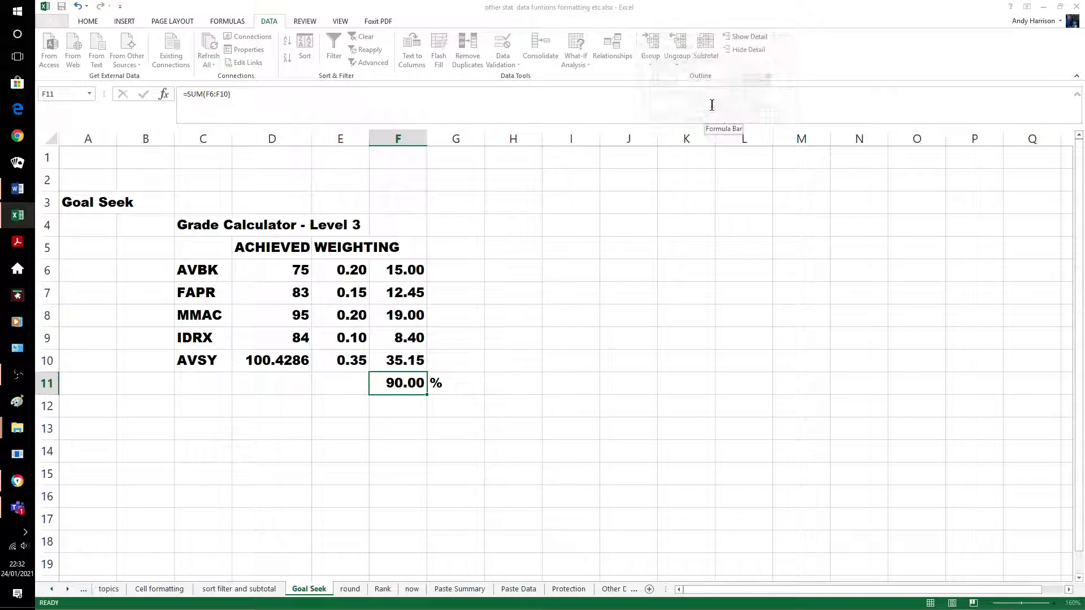
Enter 100 as the AVSY mark in D10, giving 89.85% overall
{"action": "left_click", "coordinate": [545, 404]}
{"action": "left_click", "coordinate": [418, 405]}
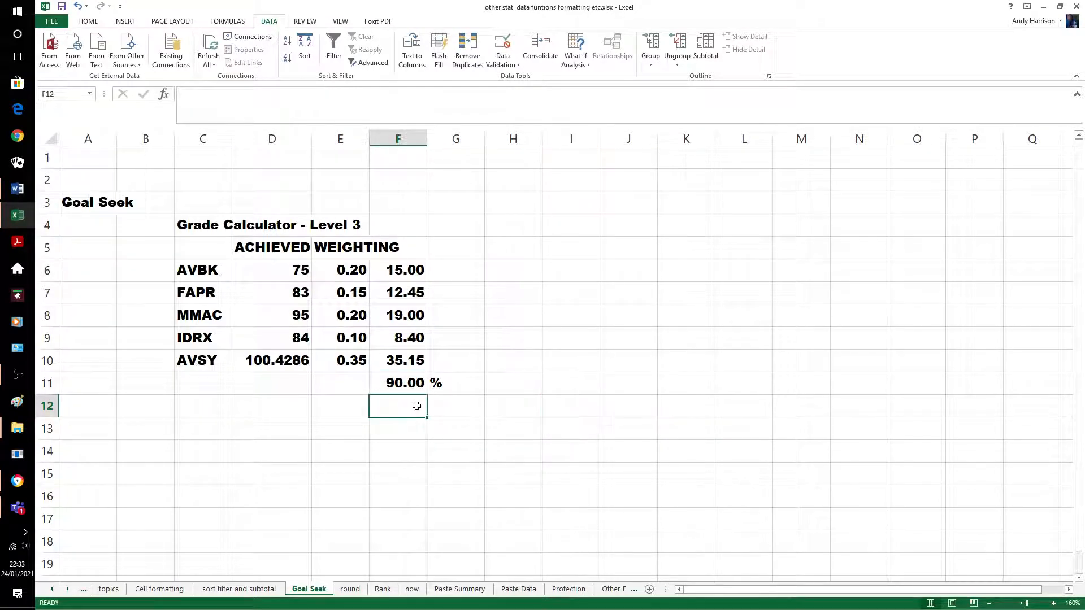
{"action": "left_click", "coordinate": [298, 366]}
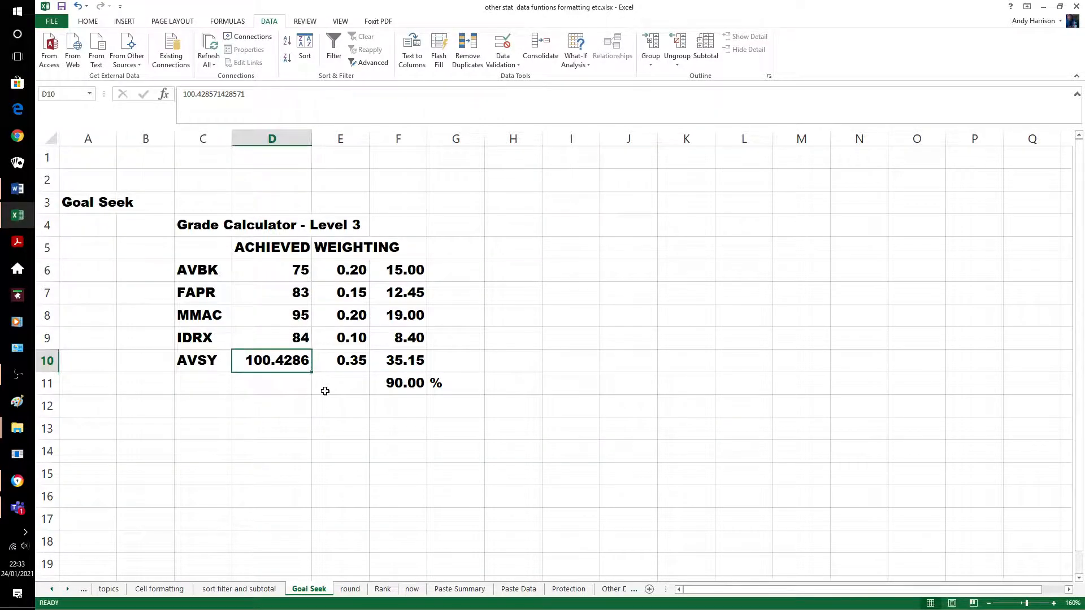
{"action": "type", "text": "100"}
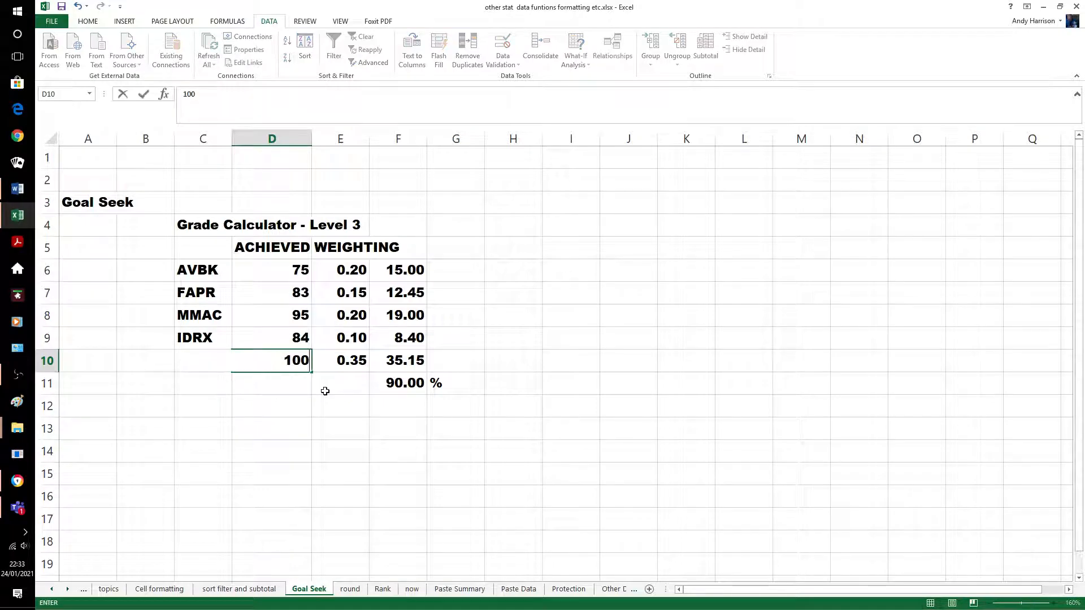
{"action": "left_click", "coordinate": [386, 421]}
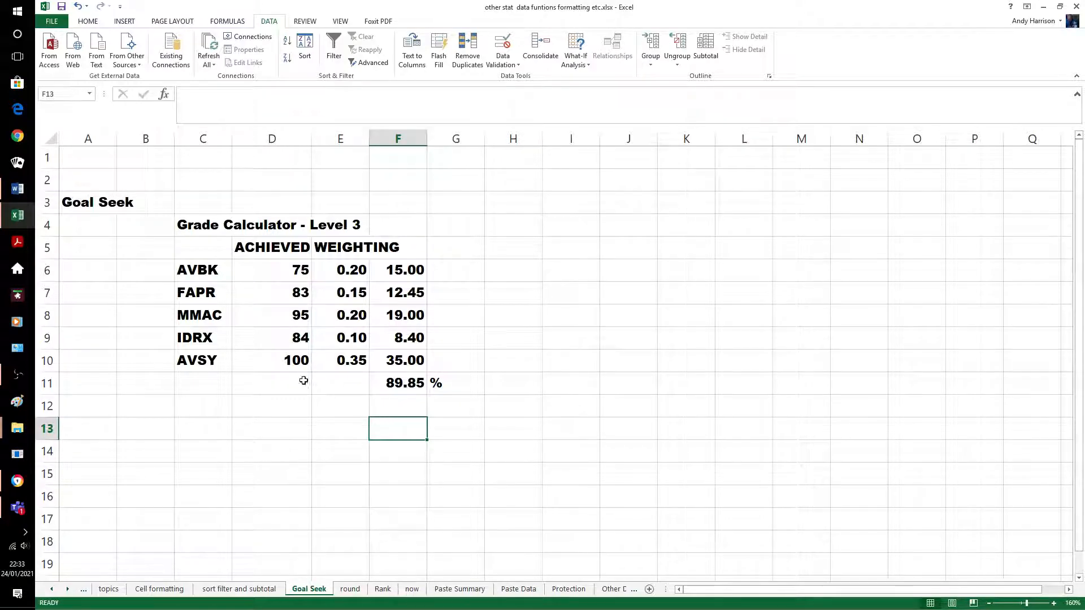
Enter 99 as the AVSY mark for 89.50% overall, then open the round sheet
{"action": "left_click", "coordinate": [288, 360]}
{"action": "type", "text": "99"}
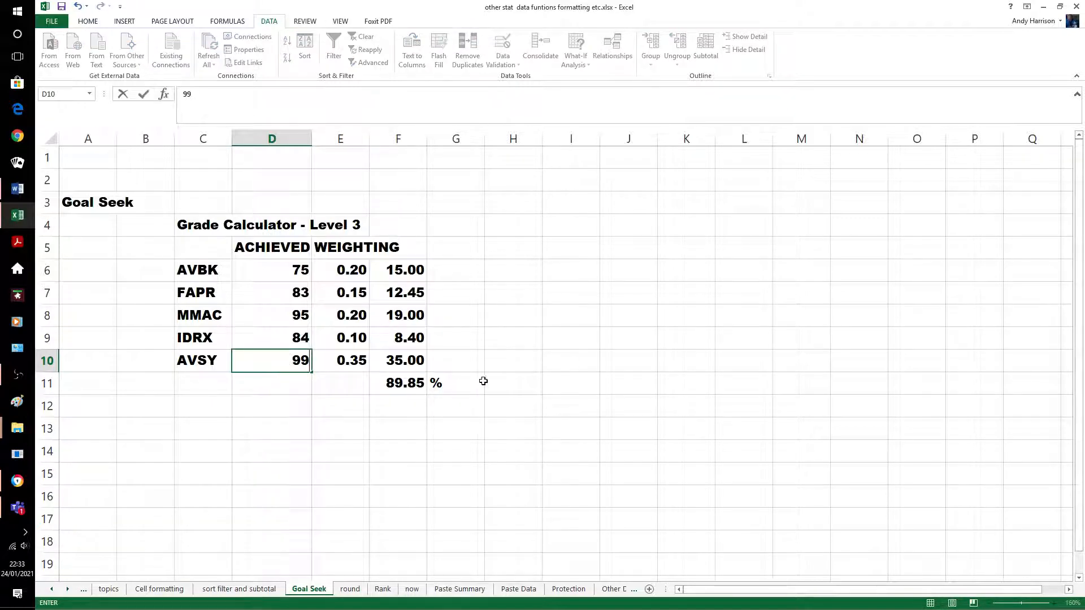
{"action": "left_click", "coordinate": [511, 383]}
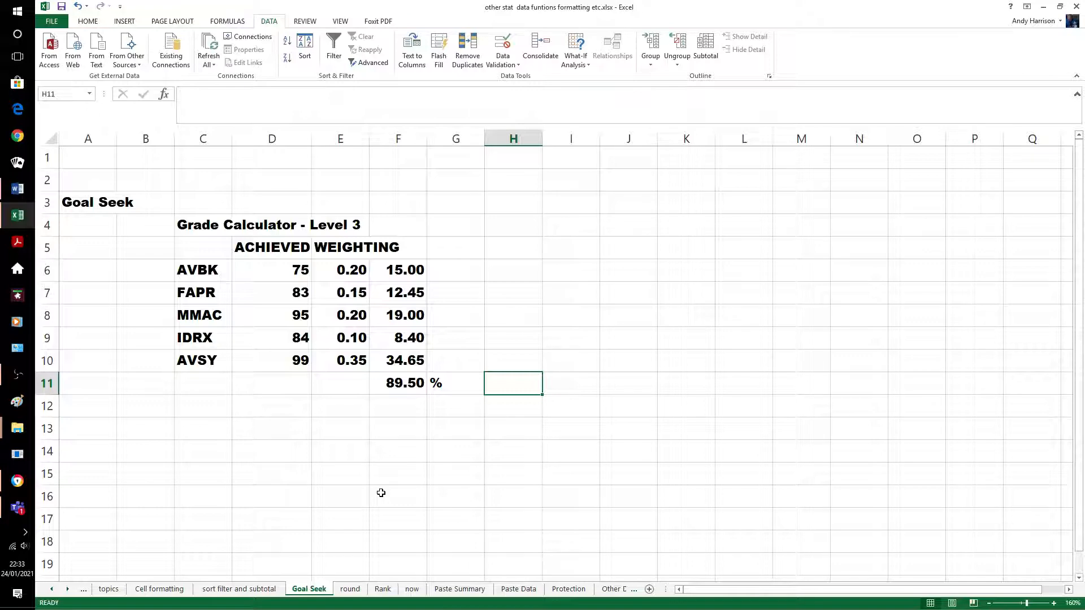
{"action": "left_click", "coordinate": [349, 589]}
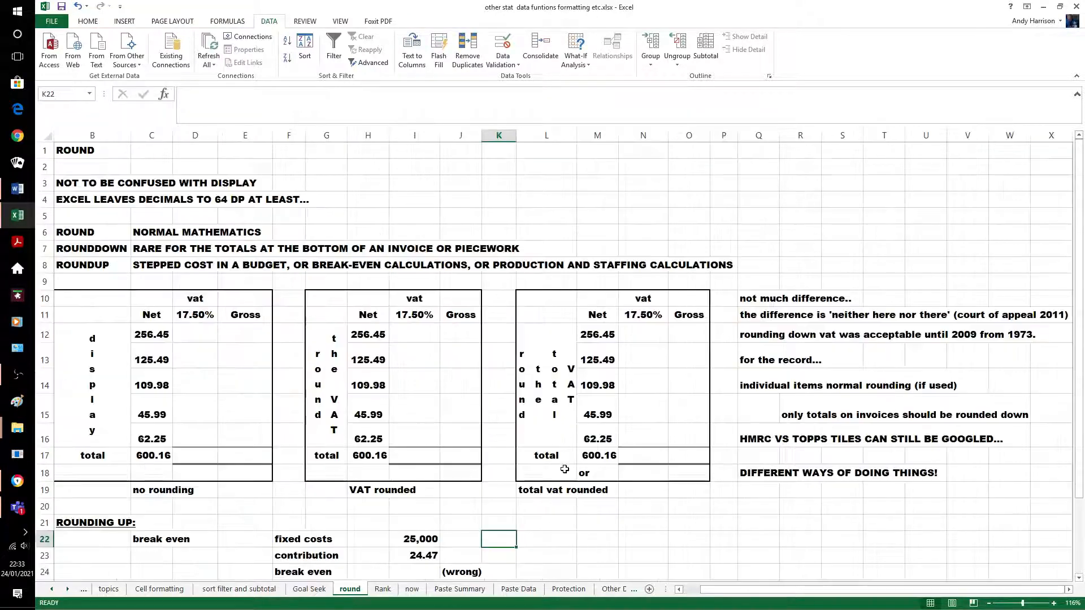
{"action": "left_click", "coordinate": [671, 537]}
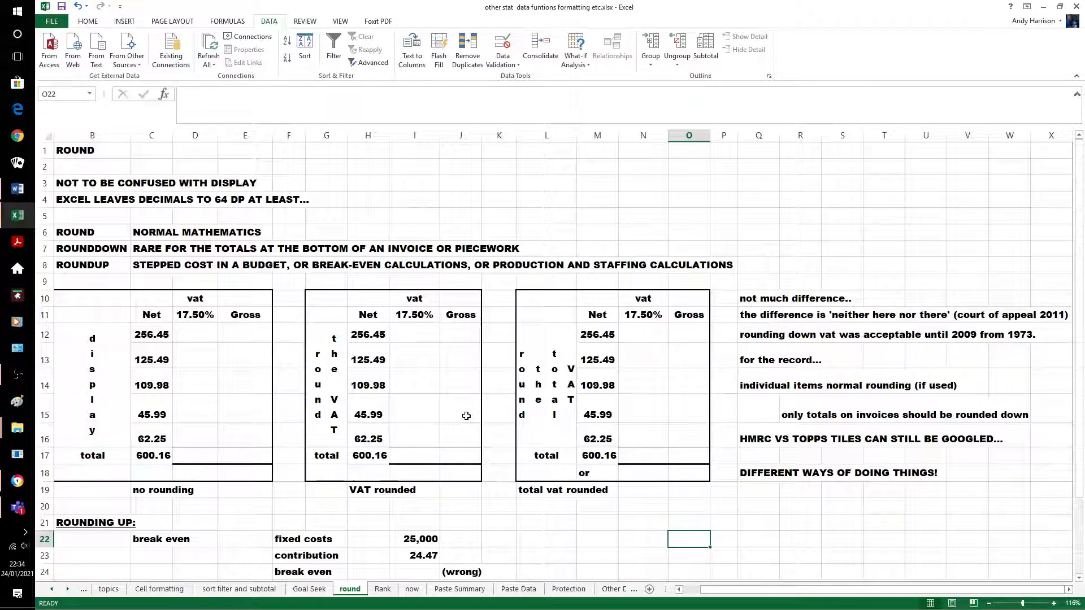
Enter =C12*17.5% in D12 to get 44.88 VAT on the first net amount
{"action": "left_click", "coordinate": [195, 334]}
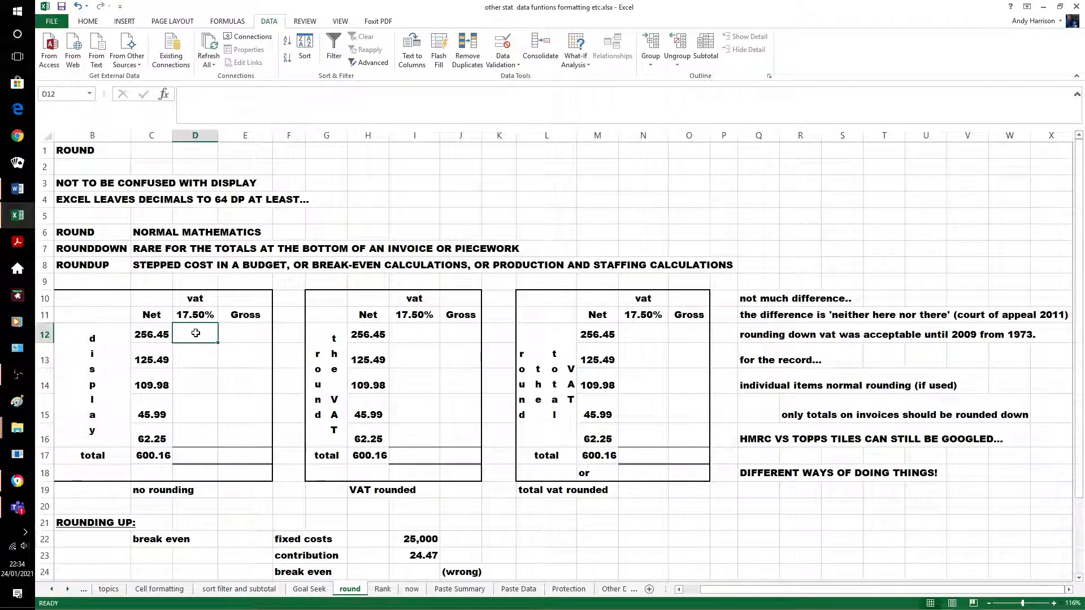
{"action": "type", "text": "="}
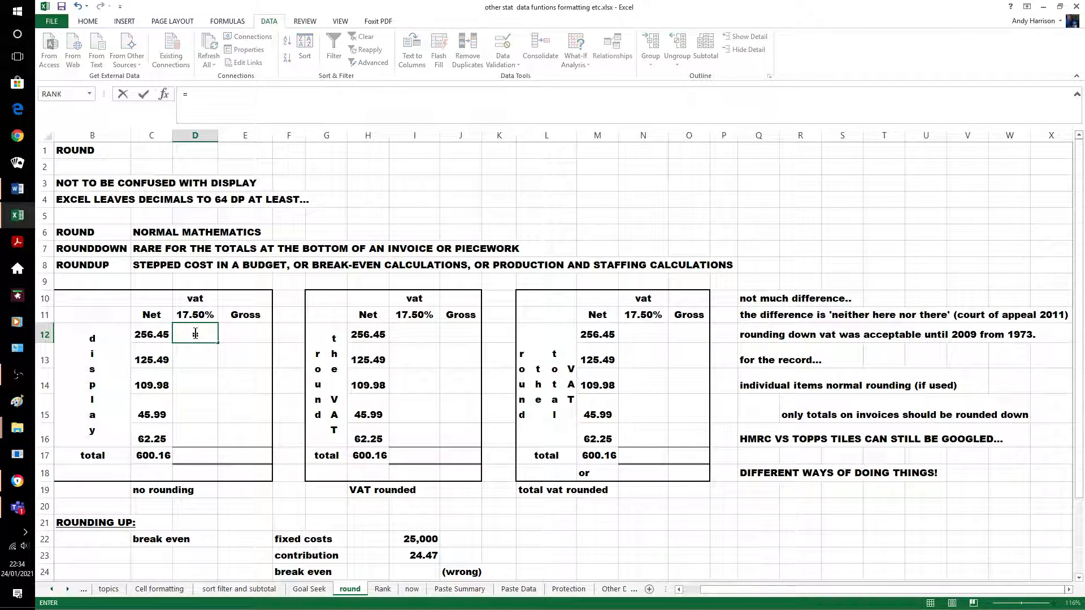
{"action": "type", "text": "c"}
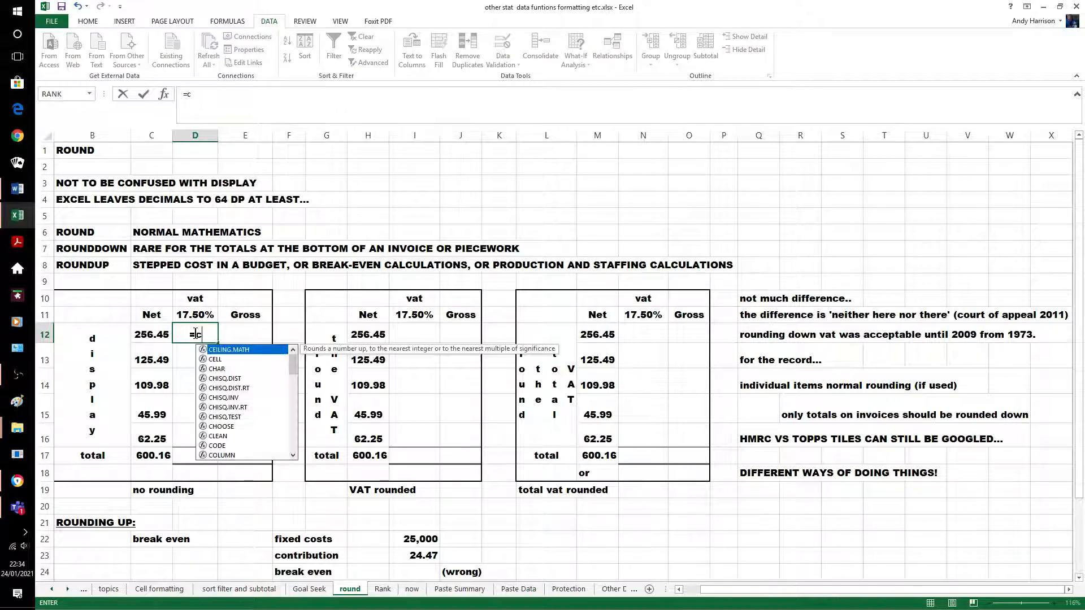
{"action": "type", "text": "12*"}
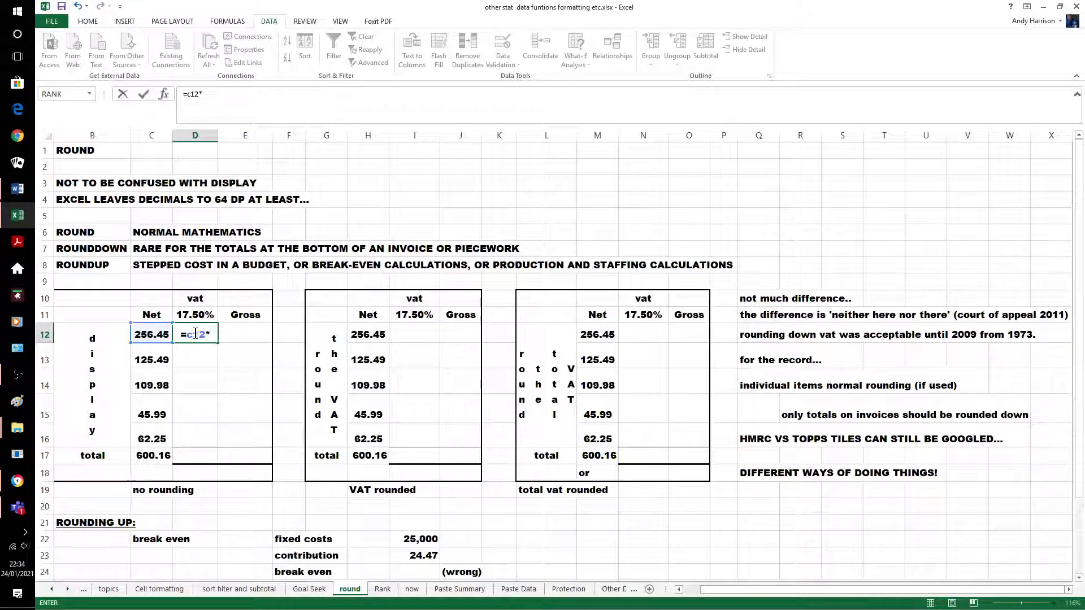
{"action": "type", "text": "17.5%"}
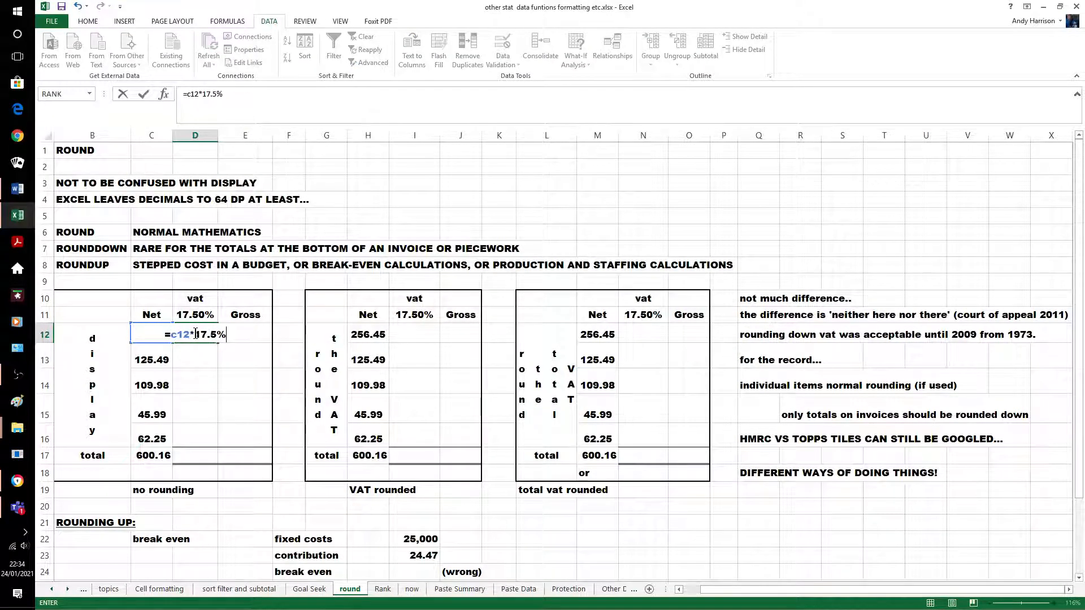
{"action": "key", "text": "Return"}
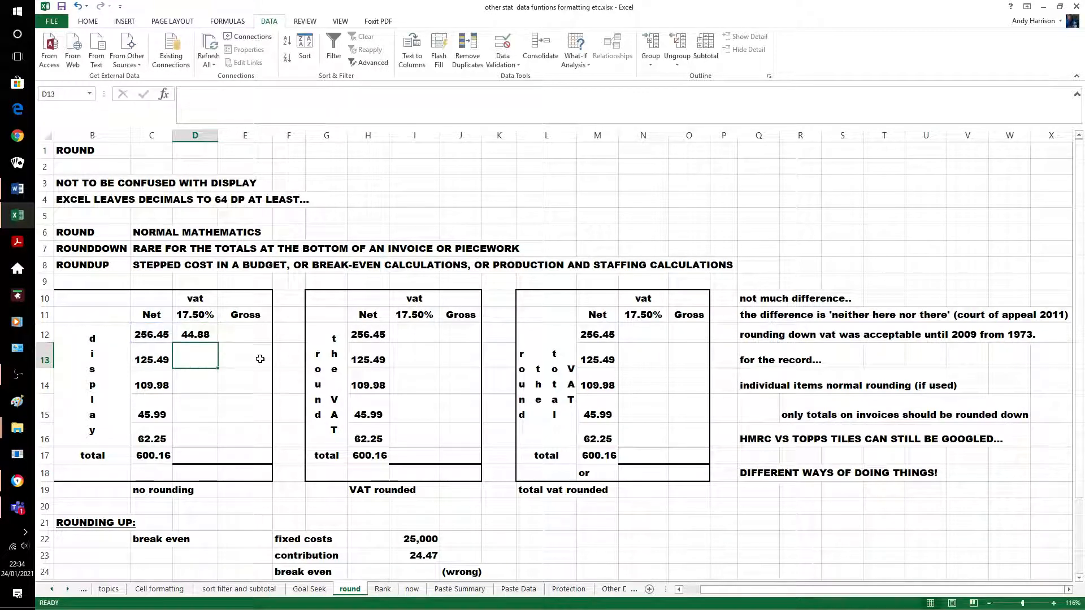
{"action": "left_click", "coordinate": [246, 357]}
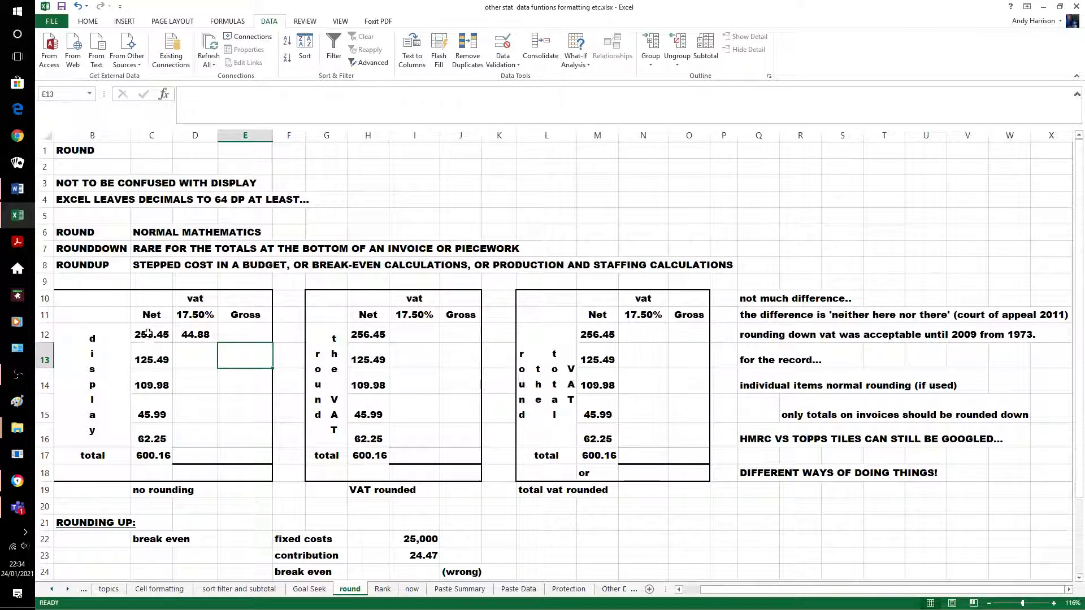
AutoSum the first row's gross into E12, then fill VAT and Gross formulas down to row 16
{"action": "left_click_drag", "start_coordinate": [148, 334], "coordinate": [248, 335]}
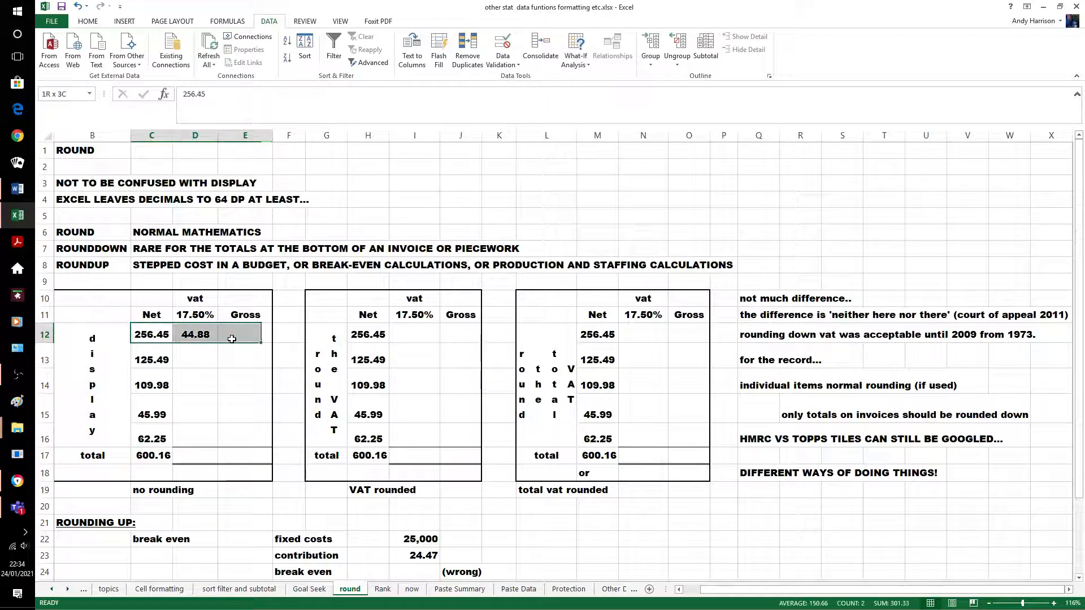
{"action": "left_click", "coordinate": [89, 21]}
{"action": "left_click", "coordinate": [961, 38]}
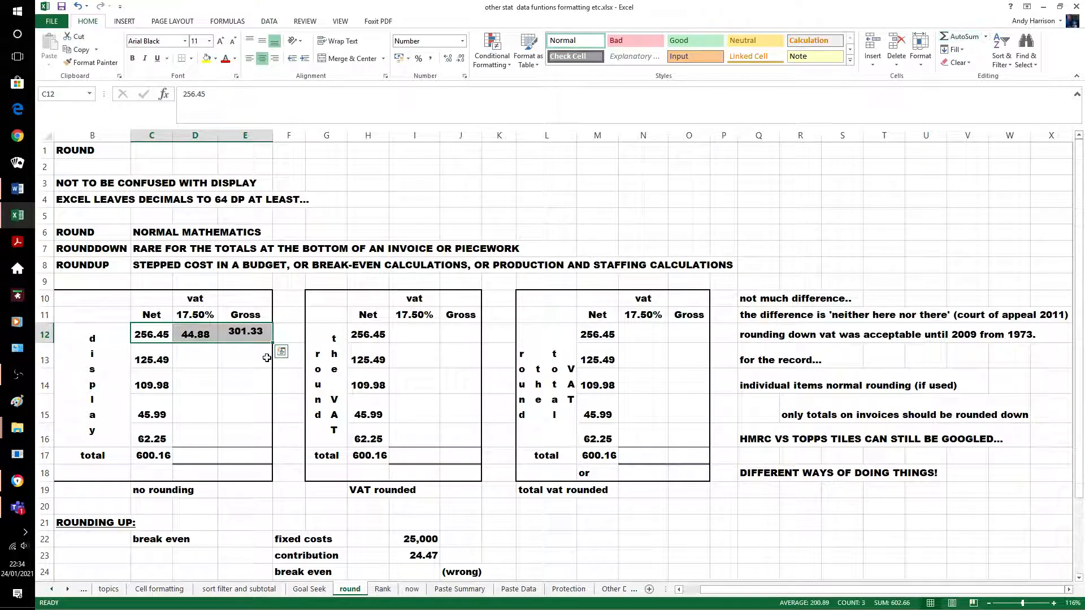
{"action": "left_click", "coordinate": [195, 334]}
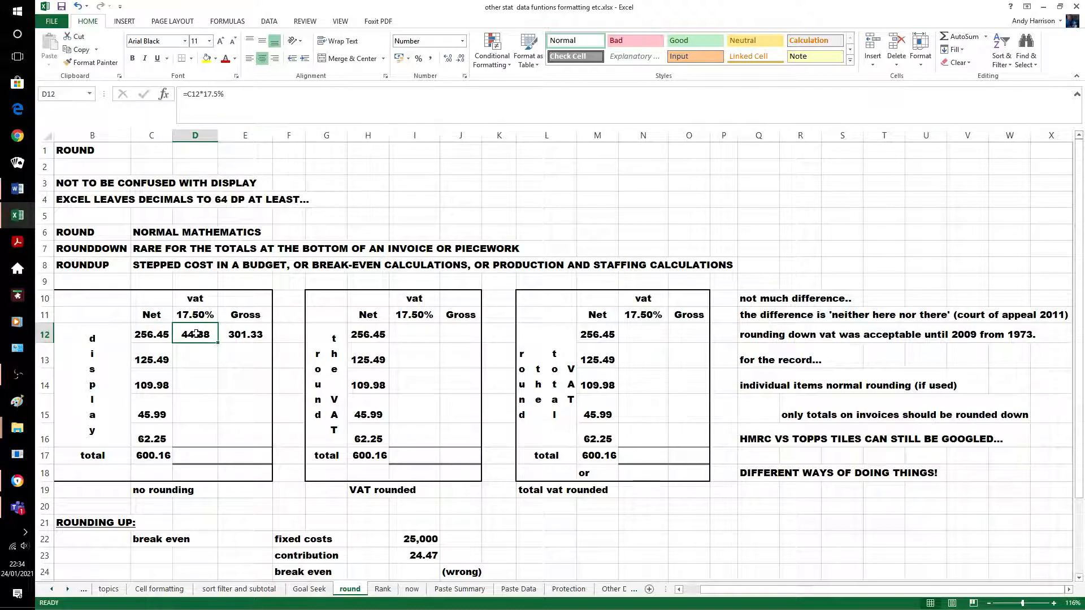
{"action": "key", "text": "shift+Right"}
{"action": "key", "text": "shift+Down"}
{"action": "key", "text": "shift+Down"}
{"action": "key", "text": "shift+Down"}
{"action": "key", "text": "shift+Down"}
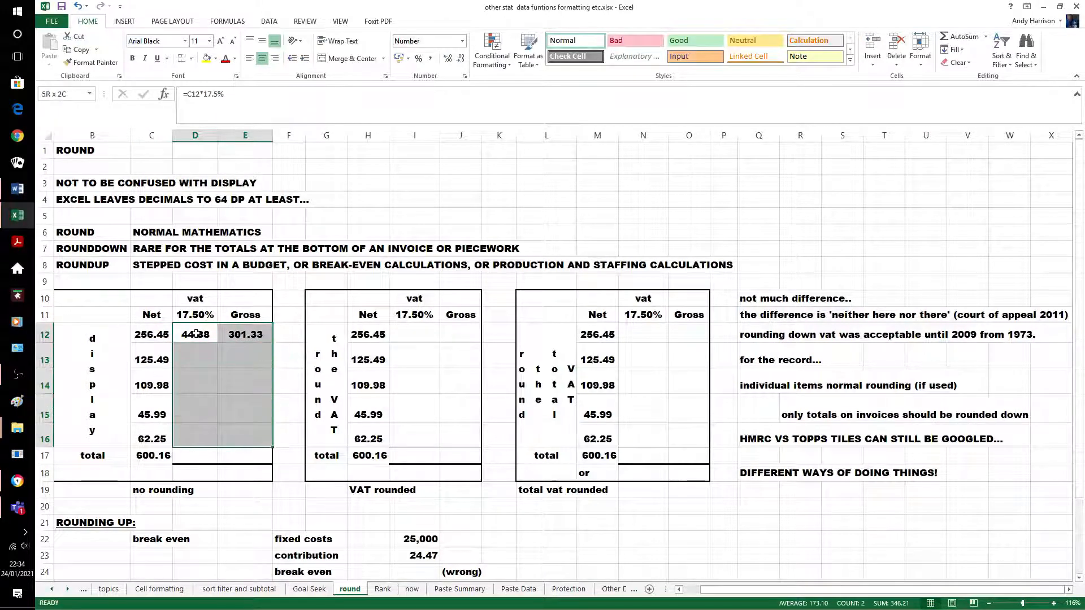
{"action": "key", "text": "ctrl+d"}
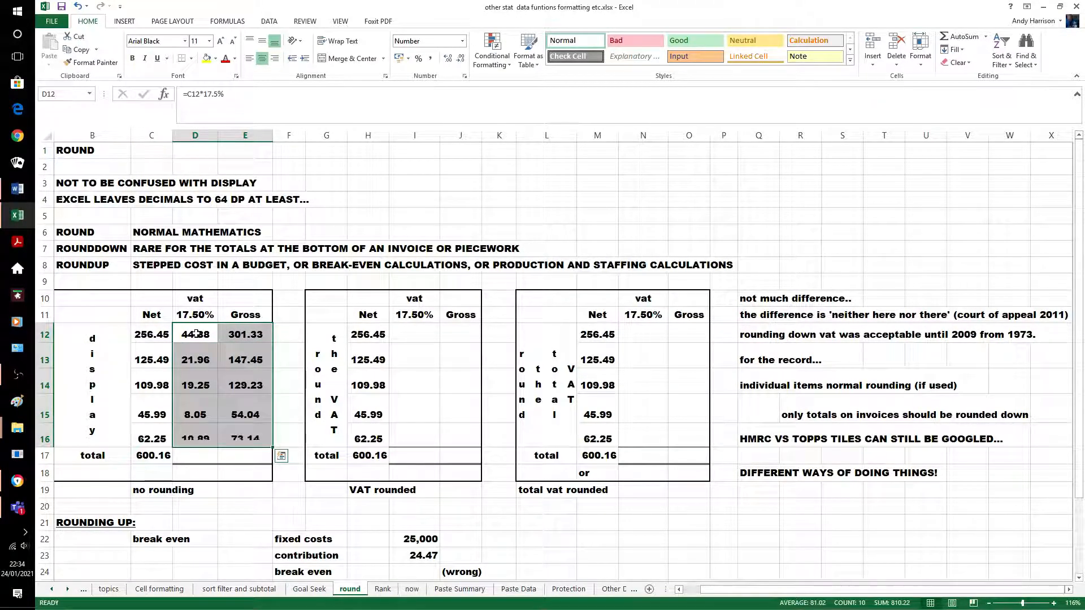
{"action": "left_click", "coordinate": [567, 522]}
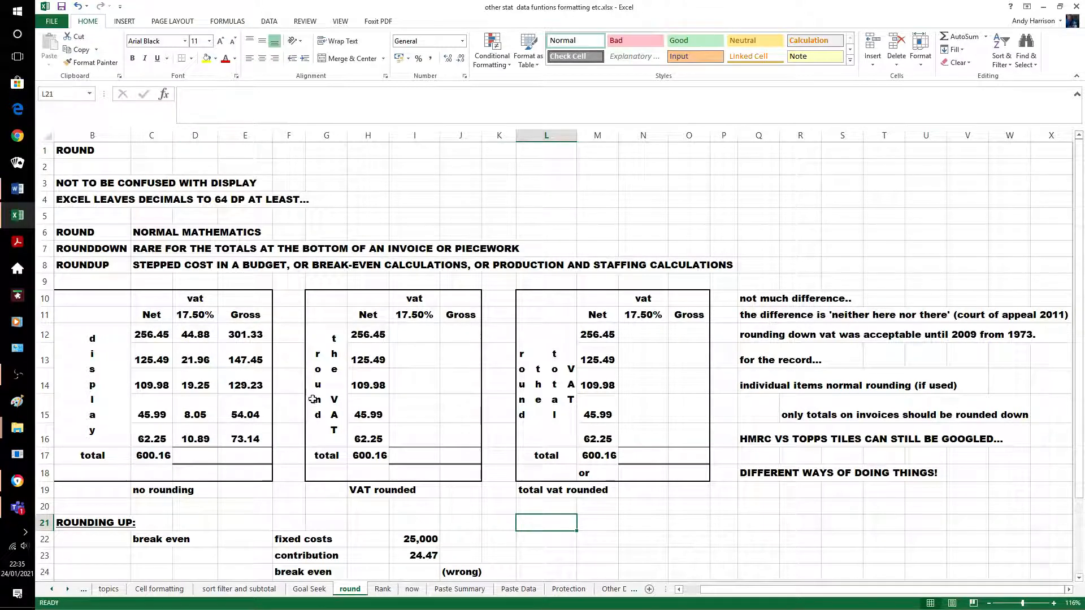
Try AutoSum totals under VAT and Gross, then undo them after they overwrite the Gross values
{"action": "left_click", "coordinate": [192, 335]}
{"action": "mouse_move", "coordinate": [192, 334]}
{"action": "left_mouse_down"}
{"action": "mouse_move", "coordinate": [249, 367]}
{"action": "mouse_move", "coordinate": [249, 458]}
{"action": "left_mouse_up"}
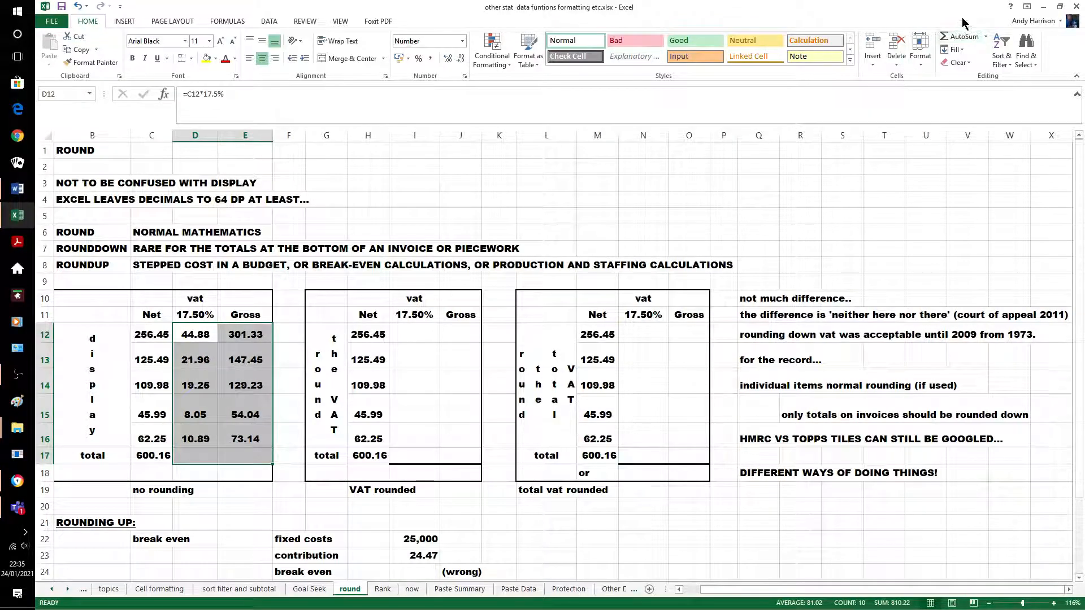
{"action": "left_click", "coordinate": [965, 36]}
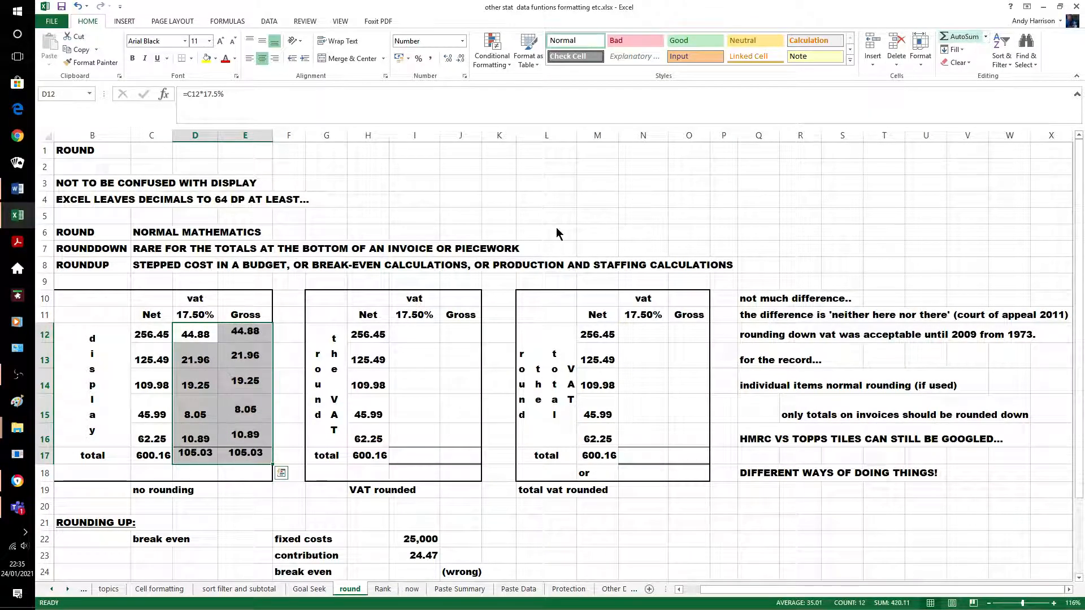
{"action": "left_click", "coordinate": [417, 183]}
{"action": "left_click", "coordinate": [164, 455]}
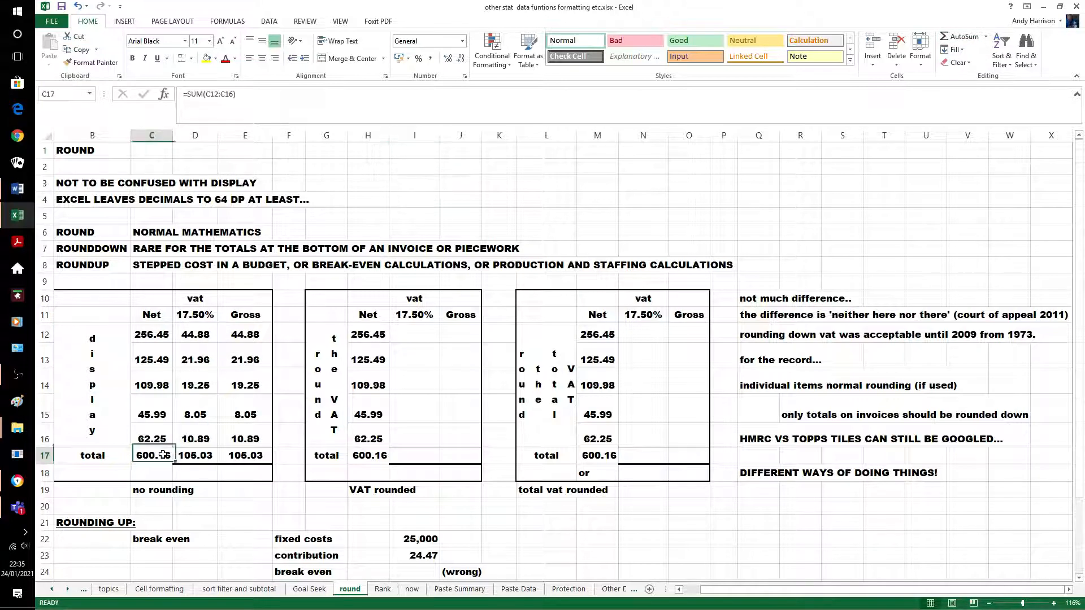
{"action": "key", "text": "shift+Right"}
{"action": "key", "text": "shift+Right"}
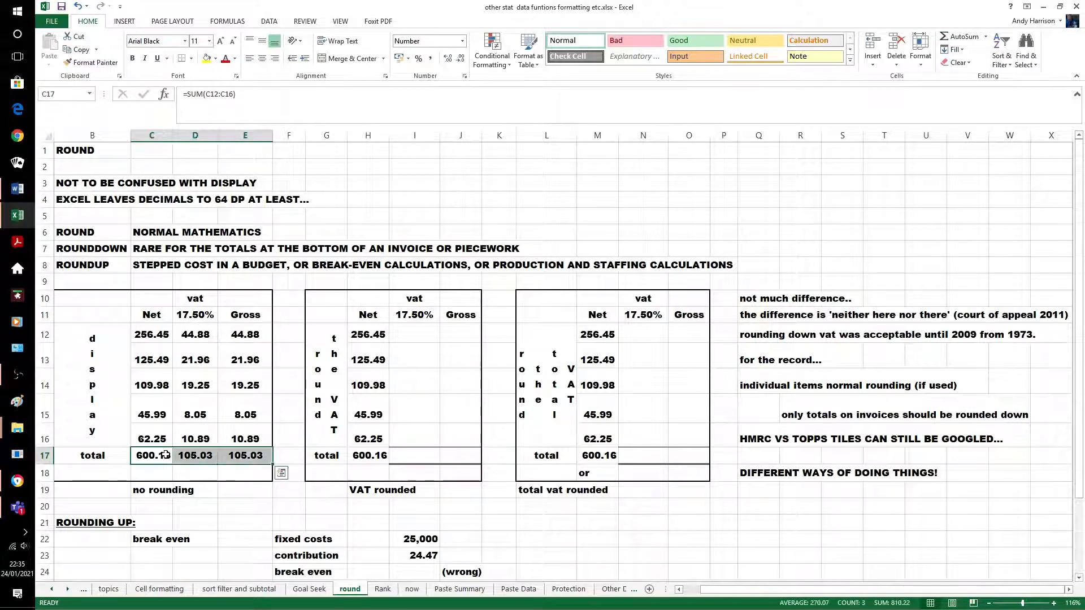
{"action": "left_click", "coordinate": [247, 505]}
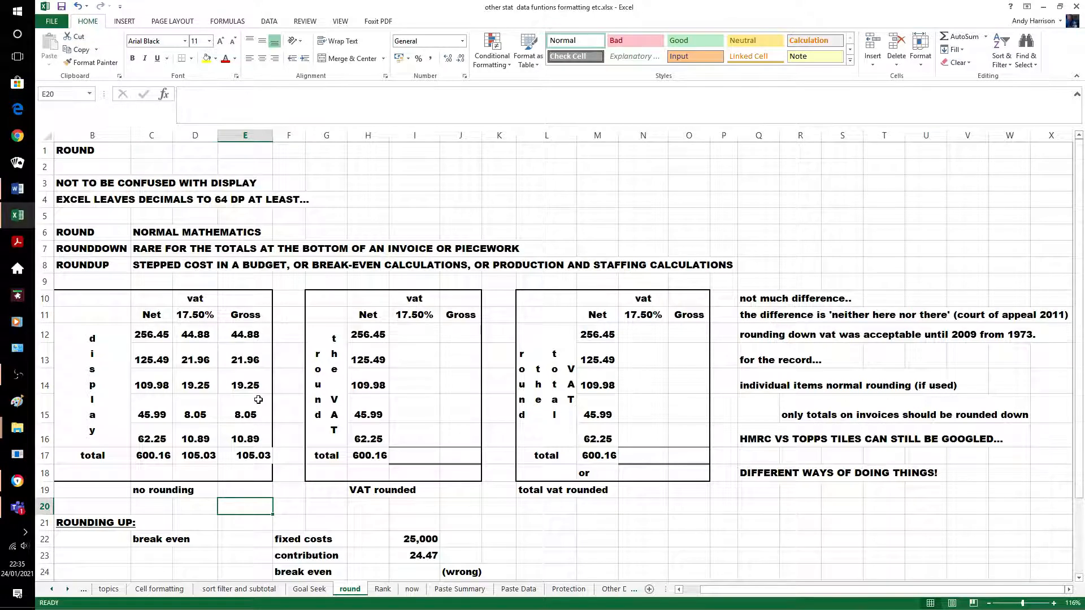
{"action": "left_click", "coordinate": [78, 6]}
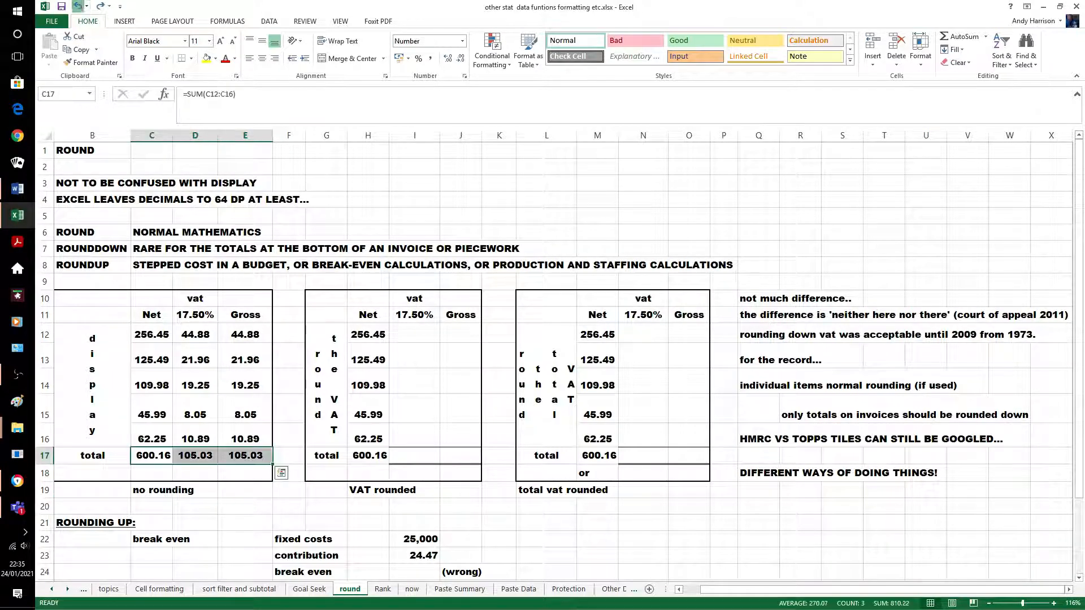
{"action": "left_click", "coordinate": [78, 6]}
{"action": "left_click", "coordinate": [339, 183]}
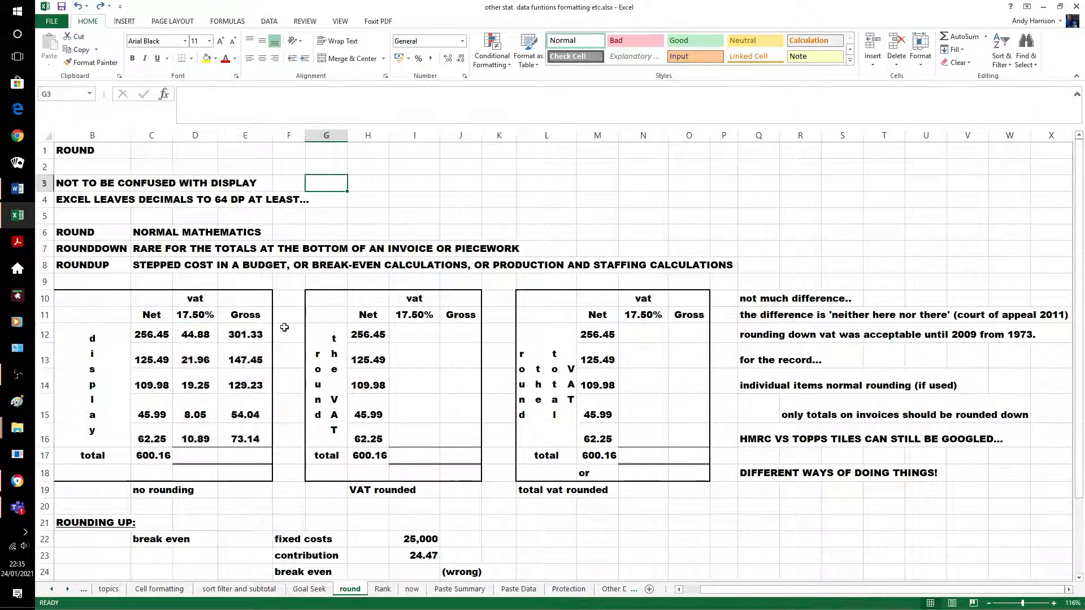
{"action": "left_click", "coordinate": [249, 336]}
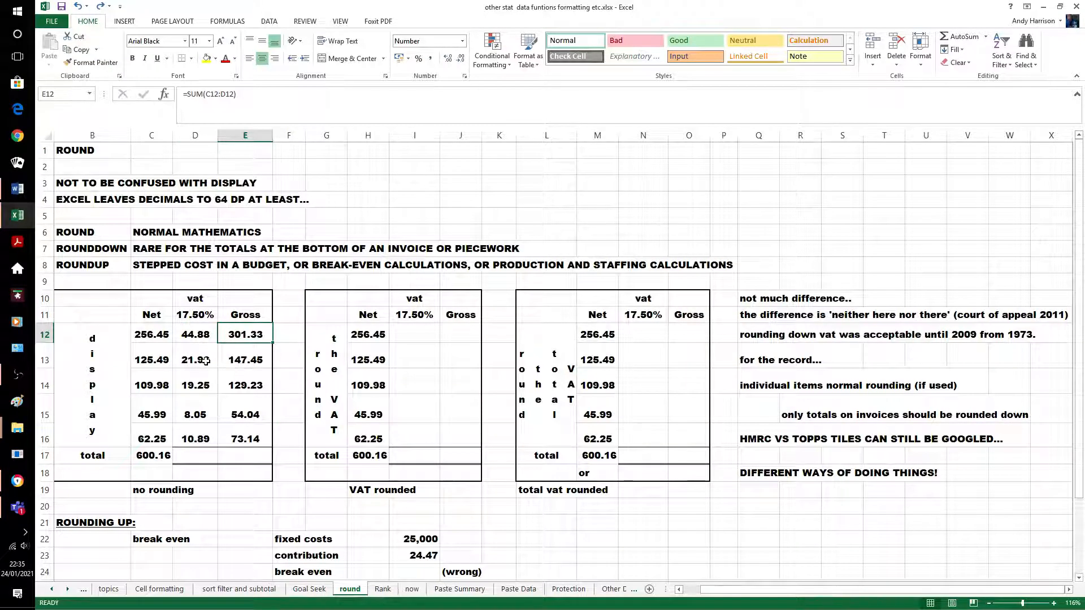
{"action": "left_click", "coordinate": [240, 502]}
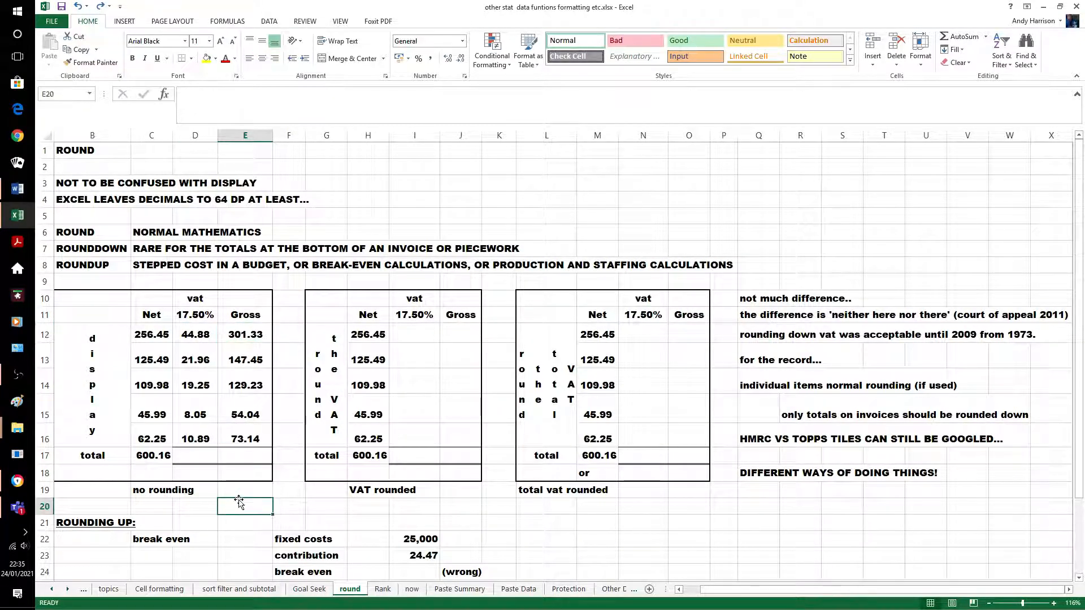
Fill the C17 SUM across to D17:E17, giving totals of 105.03 VAT and 705.19 gross
{"action": "left_click", "coordinate": [163, 453]}
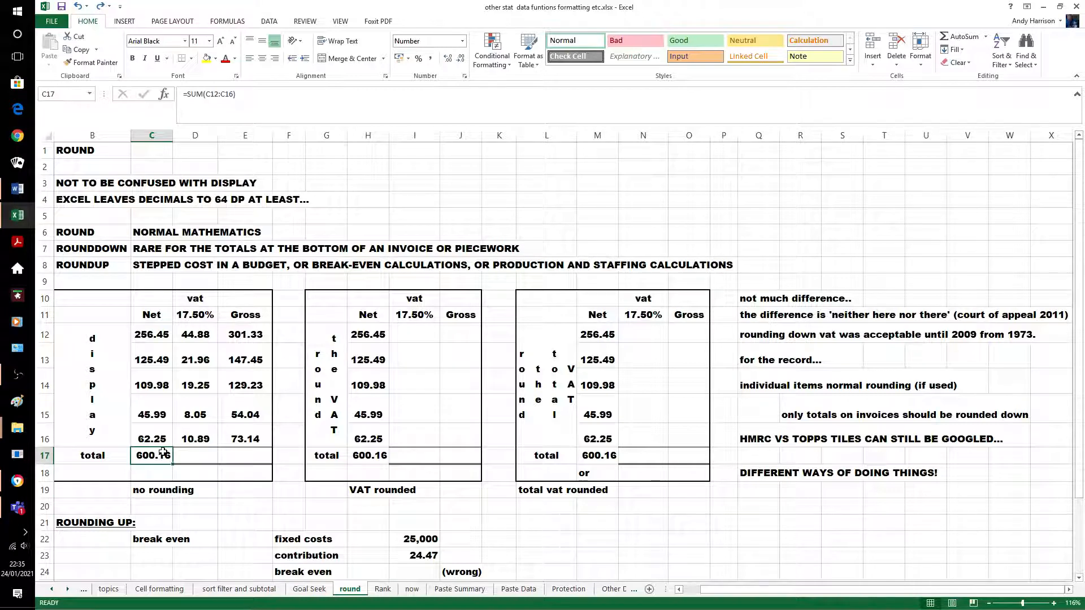
{"action": "key", "text": "shift+Right"}
{"action": "key", "text": "shift+Right"}
{"action": "key", "text": "ctrl+r"}
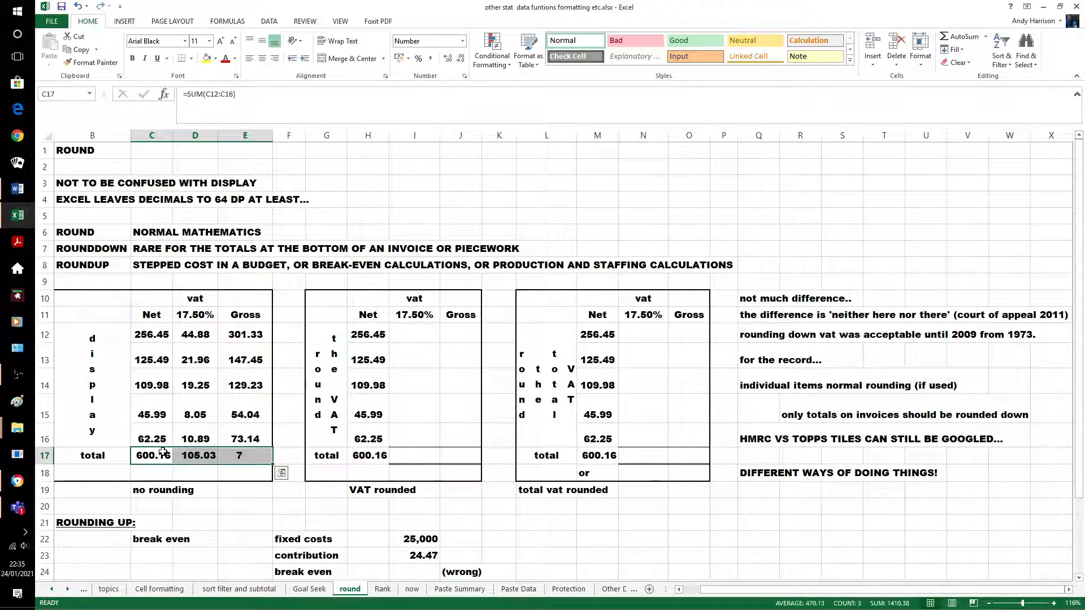
{"action": "left_click", "coordinate": [230, 500]}
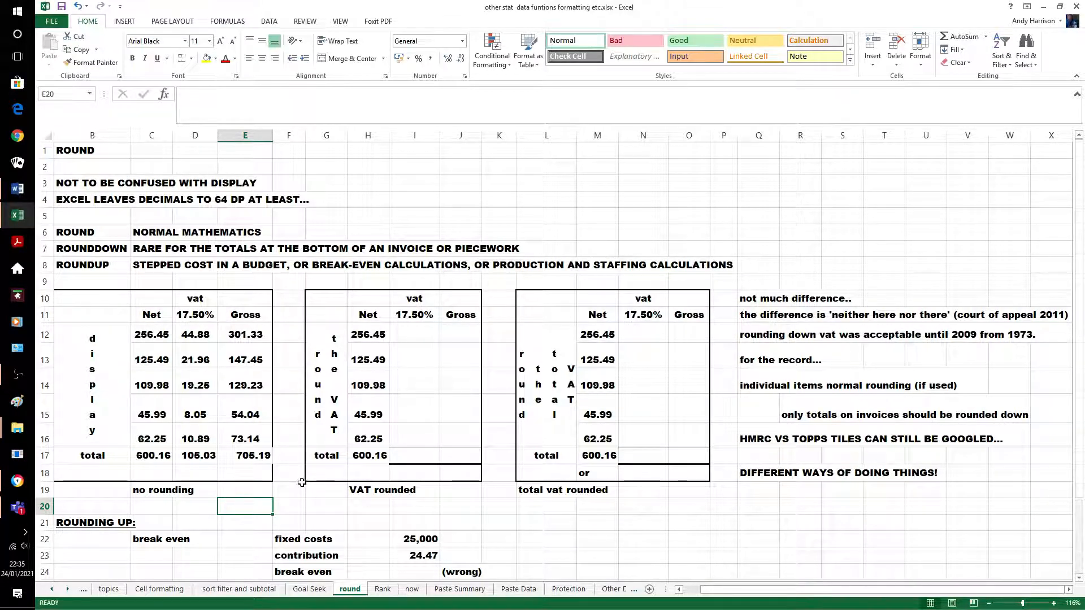
{"action": "left_click", "coordinate": [413, 333]}
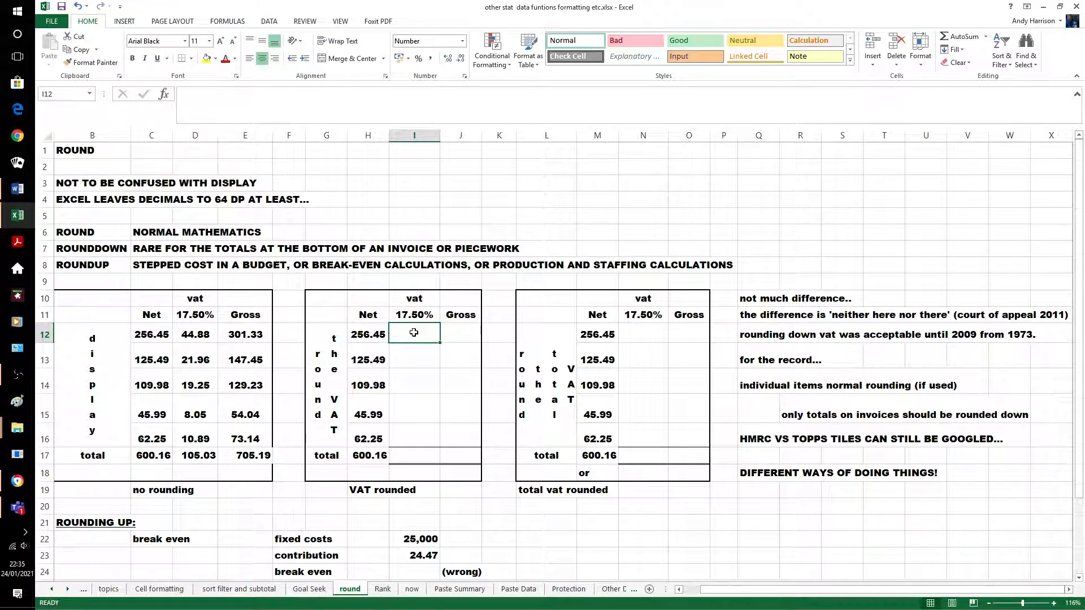
Enter =ROUND(H12*17.5%,2) in I12, showing 44.88 VAT
{"action": "type", "text": "=roun"}
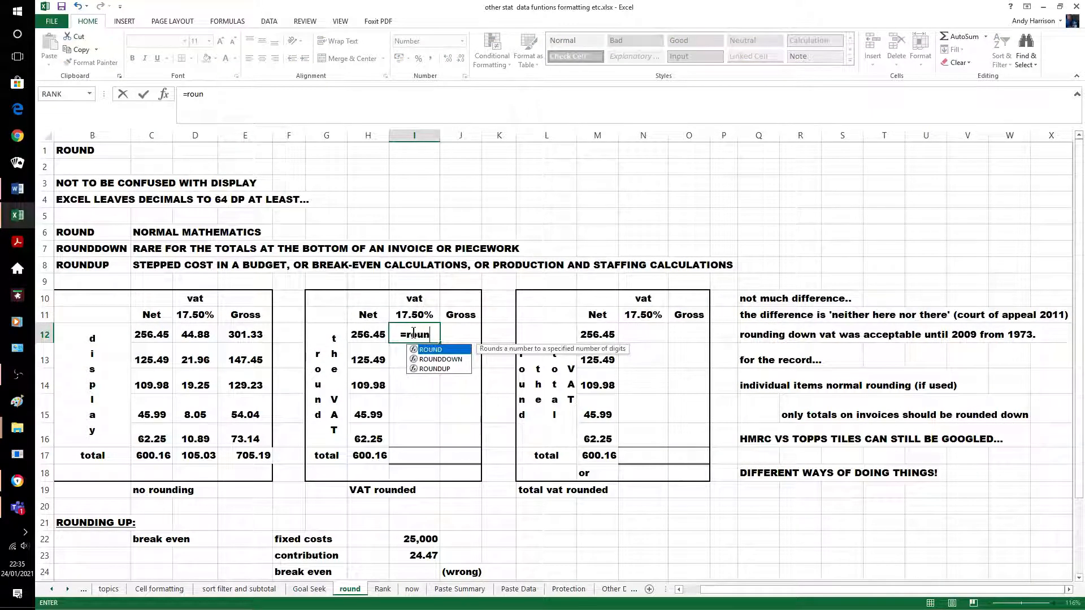
{"action": "type", "text": "d("}
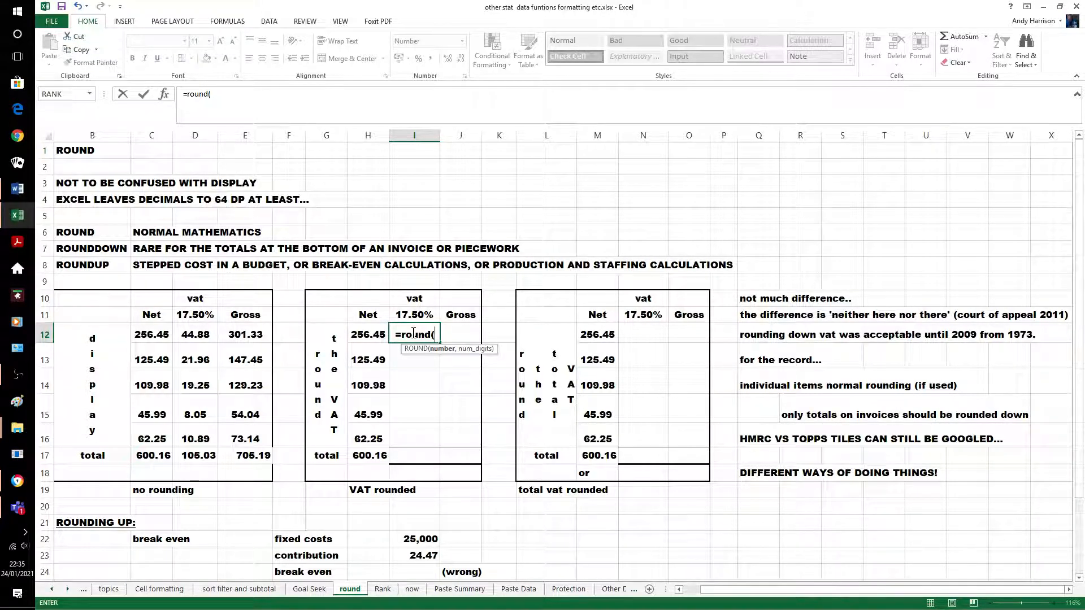
{"action": "type", "text": "h12"}
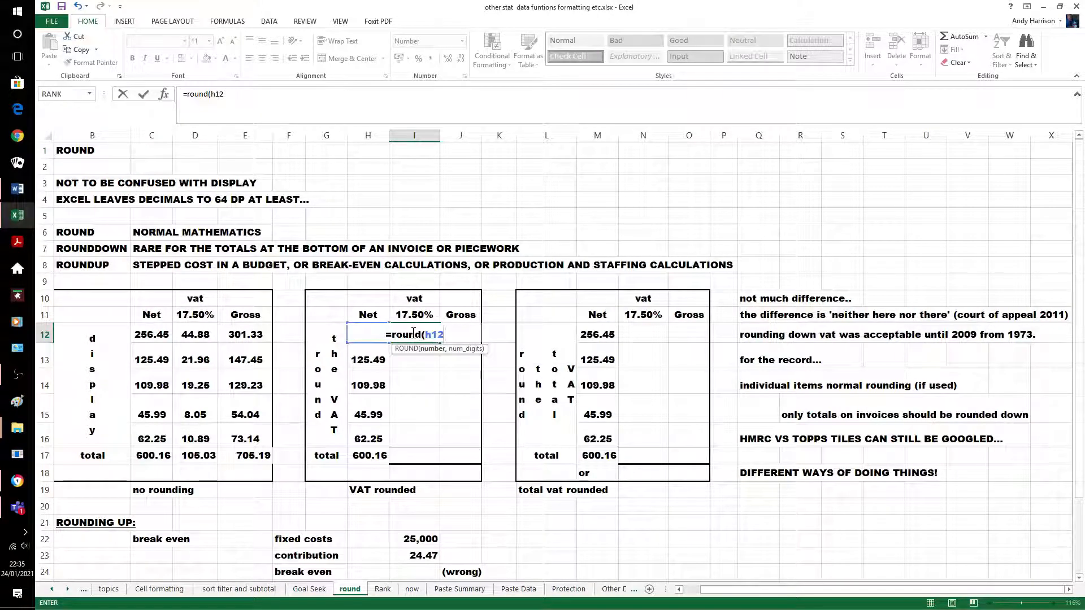
{"action": "type", "text": "*17.5"}
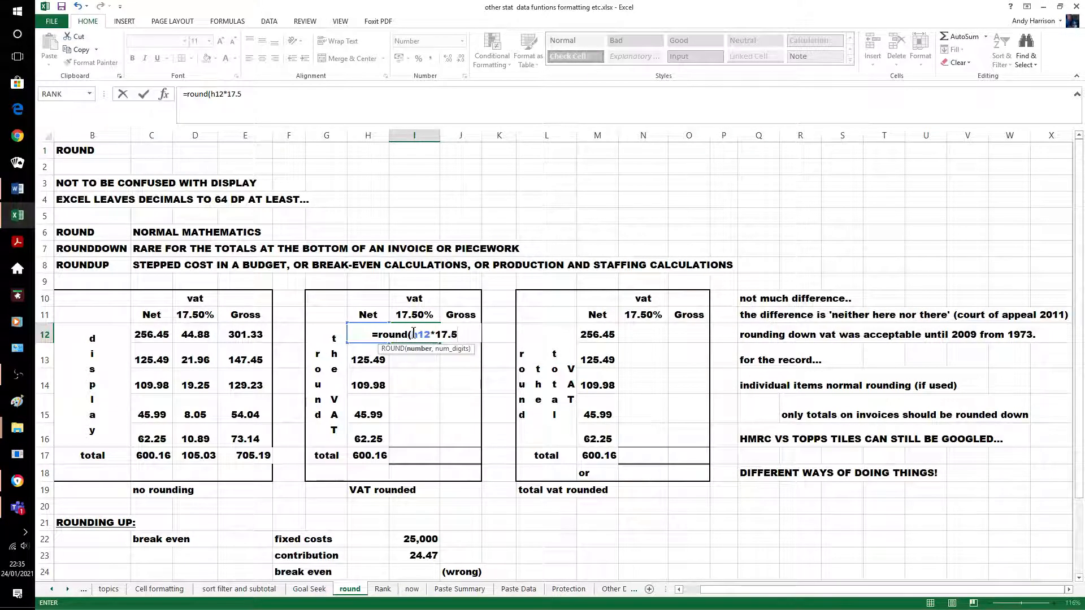
{"action": "type", "text": "%"}
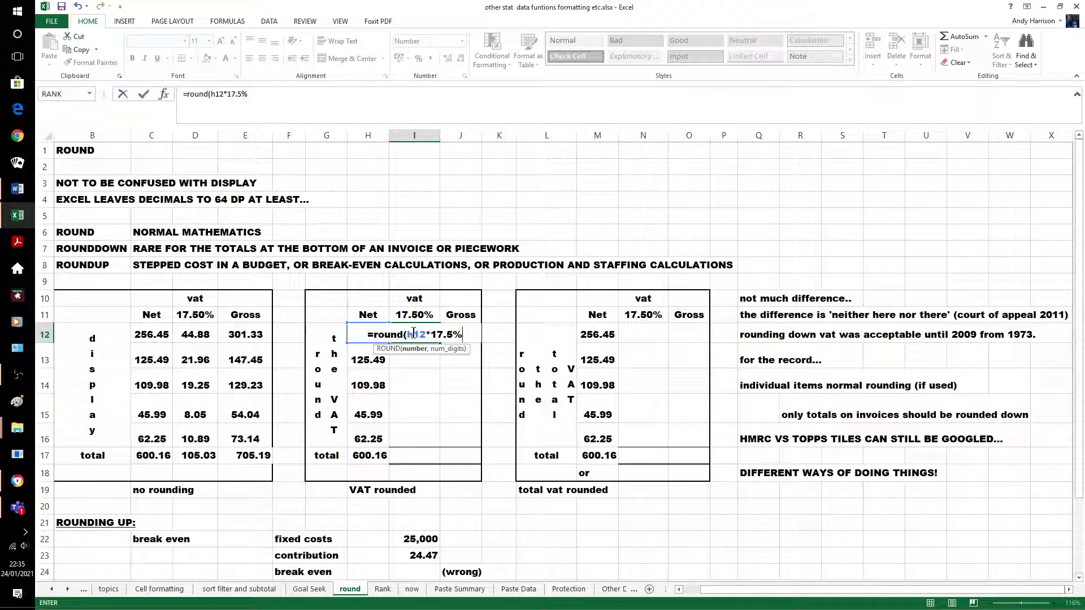
{"action": "type", "text": ",2"}
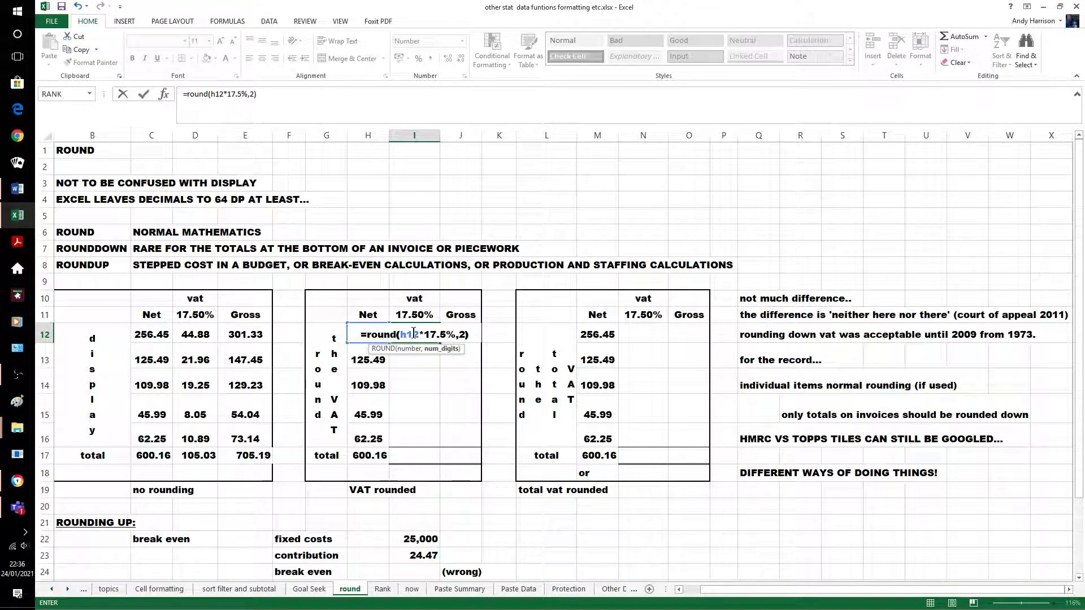
{"action": "type", "text": ")"}
{"action": "key", "text": "Return"}
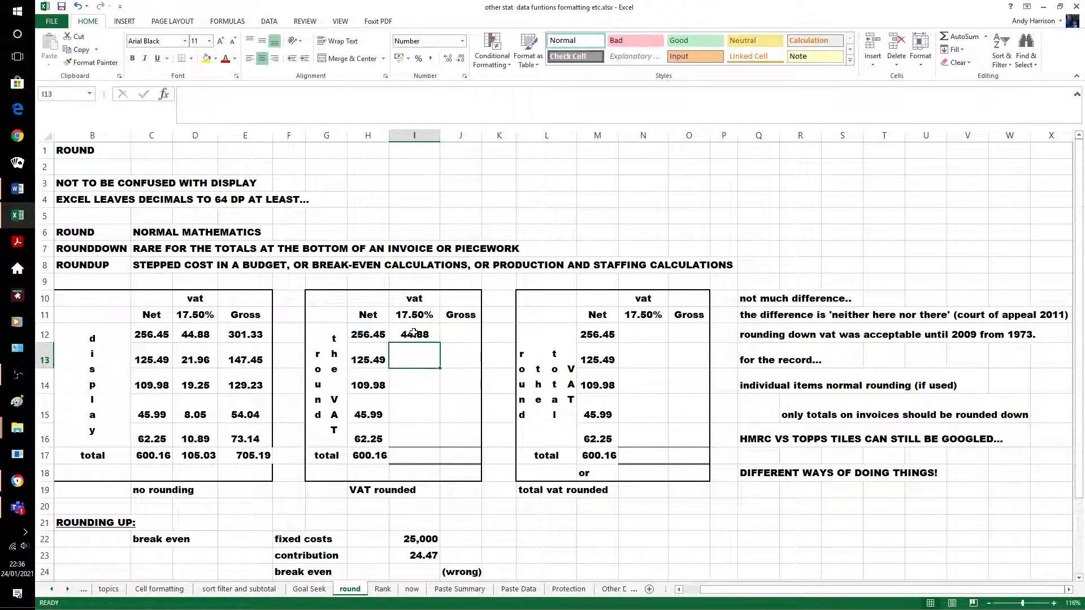
AutoSum gross into J12 and fill the rounded VAT and gross formulas down to row 16
{"action": "left_click_drag", "start_coordinate": [376, 335], "coordinate": [467, 336]}
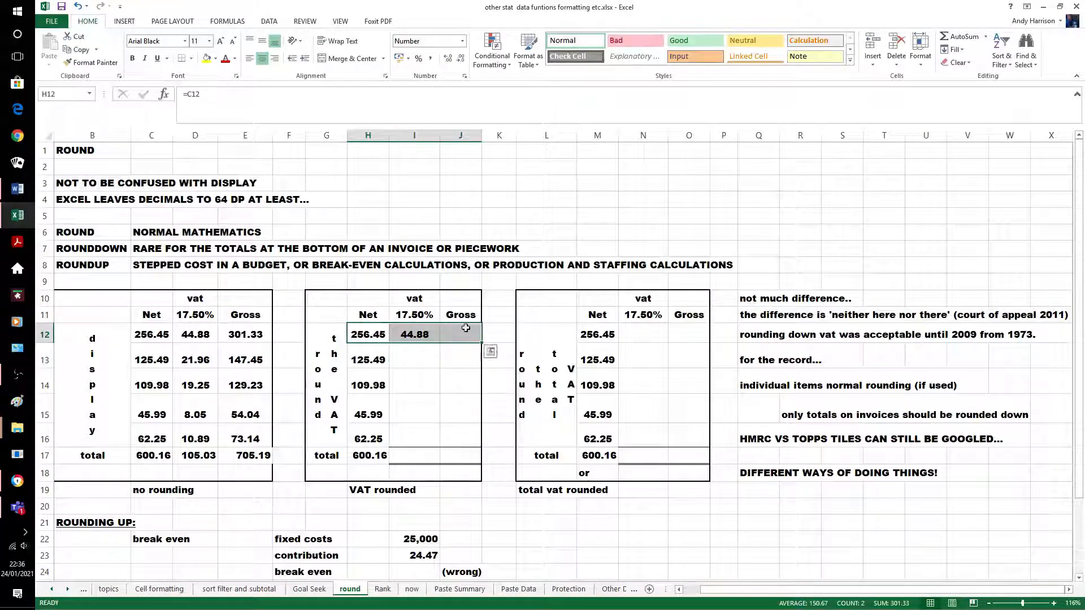
{"action": "left_click", "coordinate": [957, 33]}
{"action": "left_click", "coordinate": [448, 353]}
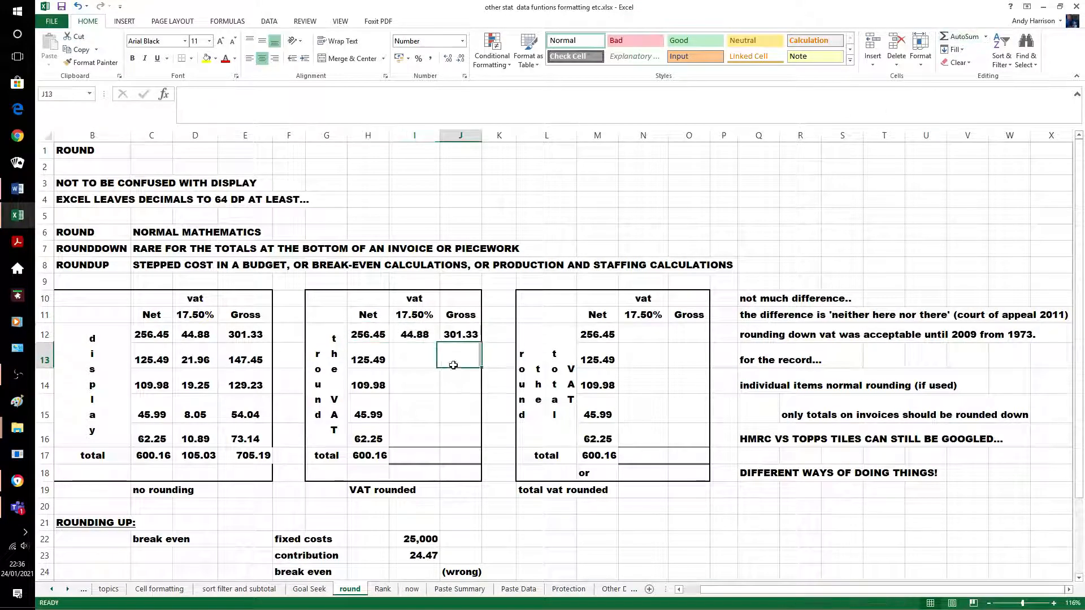
{"action": "left_click", "coordinate": [418, 334]}
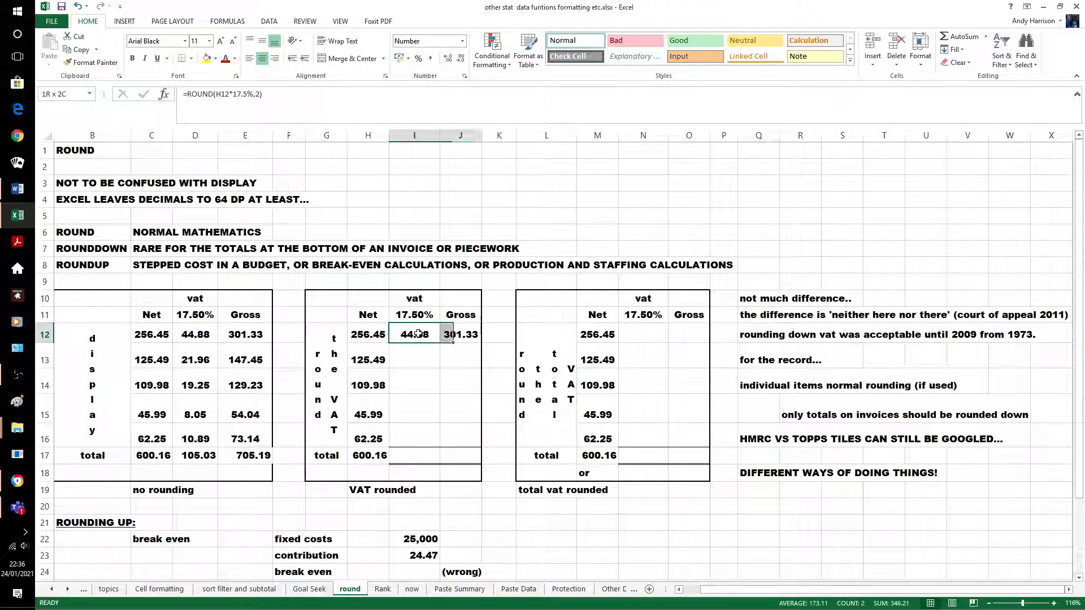
{"action": "key", "text": "shift+Right"}
{"action": "key", "text": "shift+Down"}
{"action": "key", "text": "shift+Down"}
{"action": "key", "text": "shift+Down"}
{"action": "key", "text": "shift+Down"}
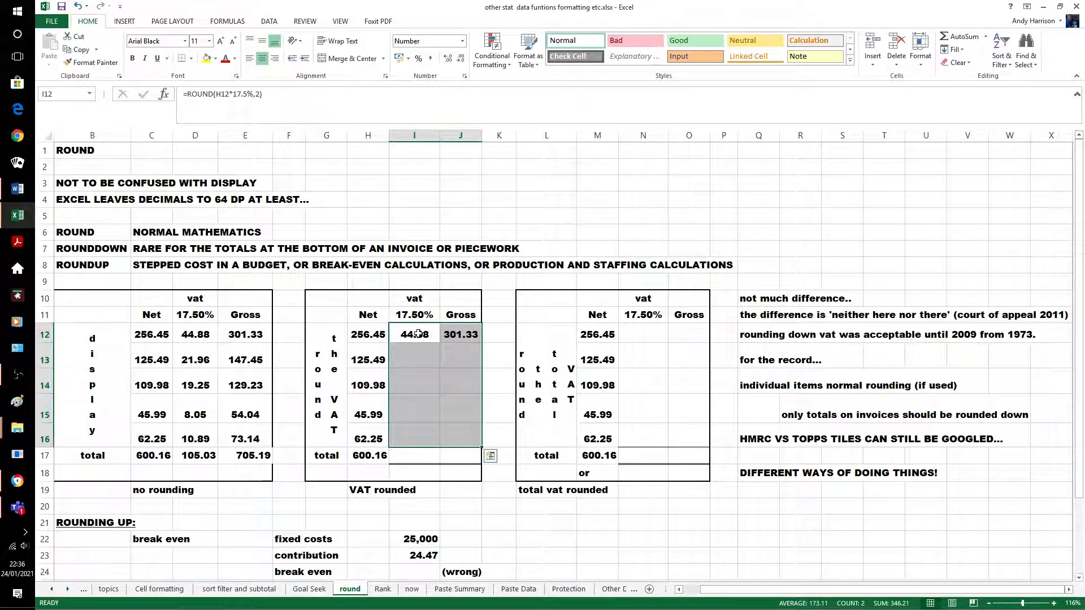
{"action": "key", "text": "ctrl+d"}
{"action": "left_click", "coordinate": [520, 544]}
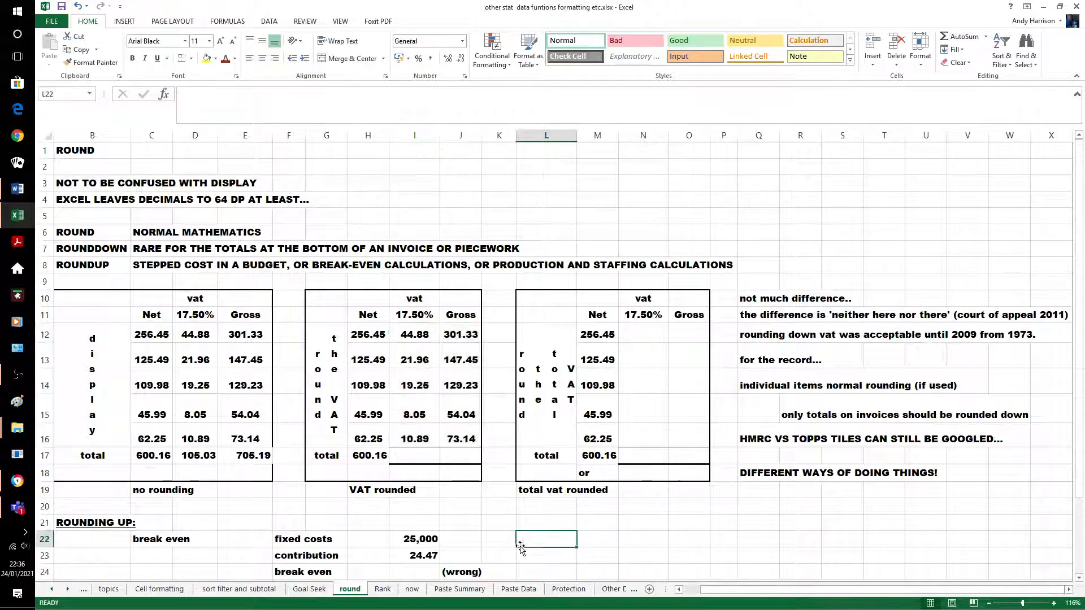
Fill the H17 total across I17:J17, giving 105.03 VAT and 705.19 gross
{"action": "left_click", "coordinate": [370, 457]}
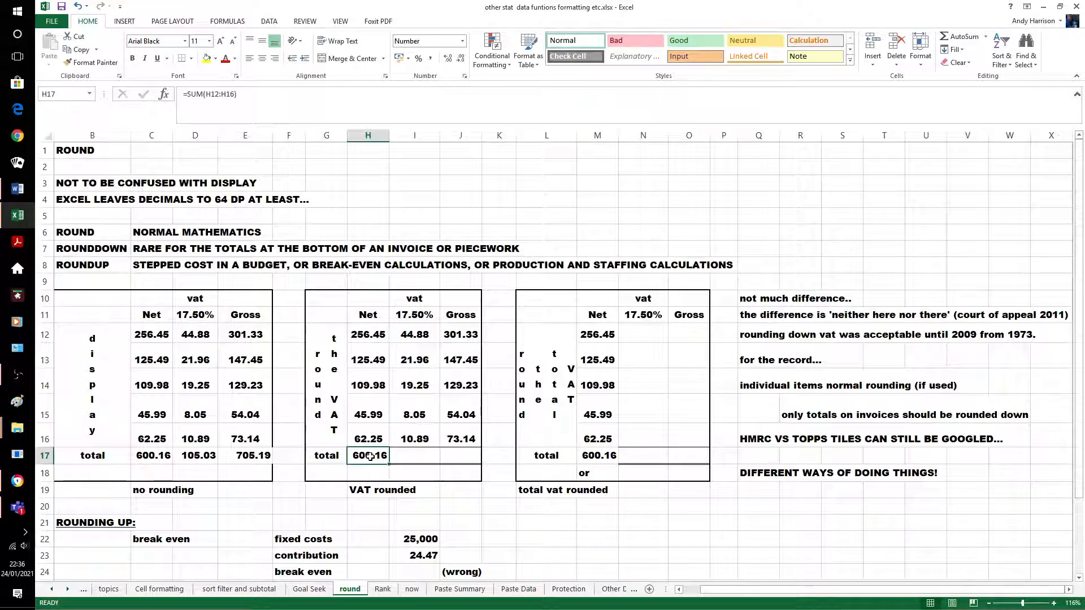
{"action": "key", "text": "shift+Right"}
{"action": "key", "text": "shift+Right"}
{"action": "key", "text": "ctrl+r"}
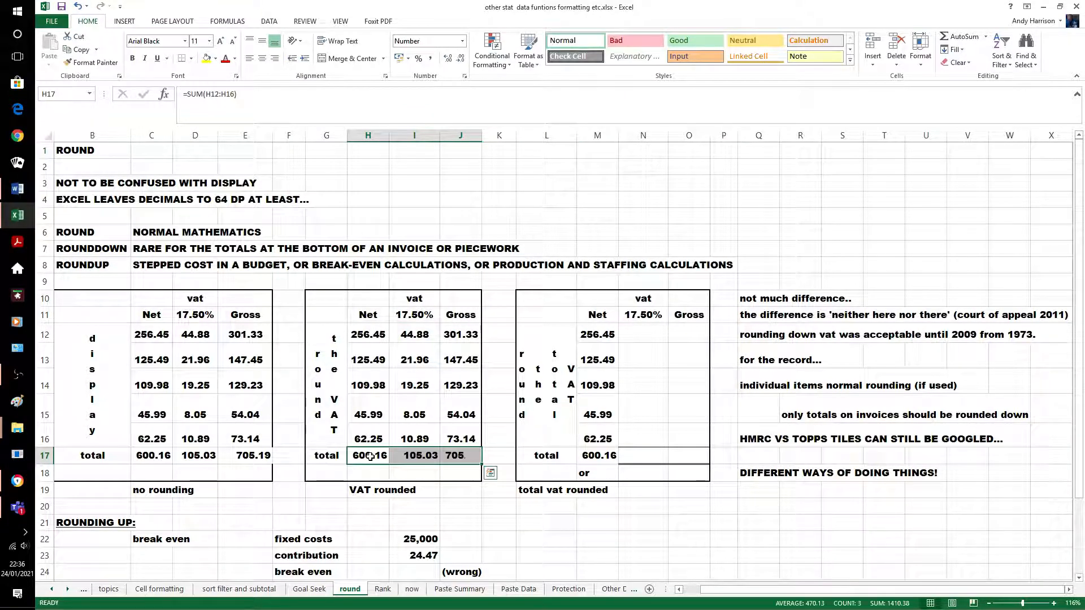
{"action": "left_click", "coordinate": [597, 525]}
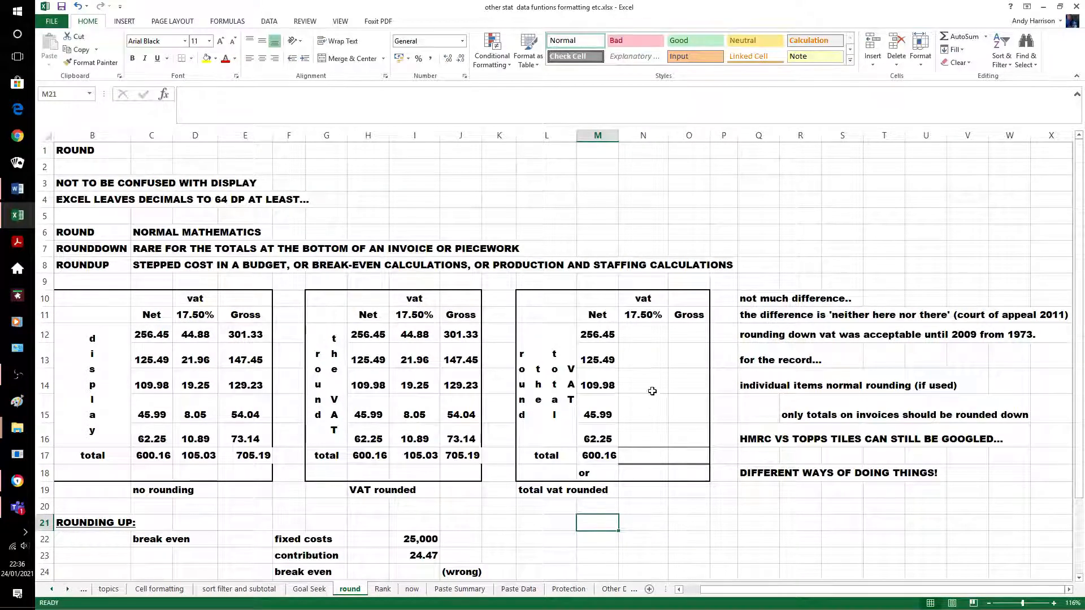
Copy D12's VAT formula into N12, AutoSum gross in O12, and fill both down to row 16
{"action": "left_click", "coordinate": [633, 337]}
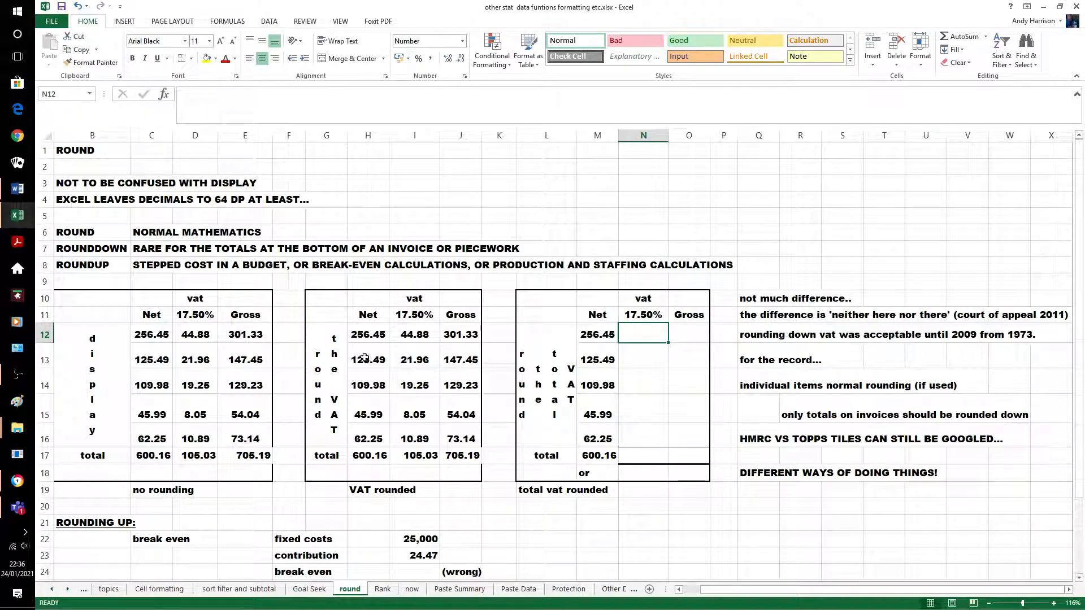
{"action": "left_click", "coordinate": [203, 335]}
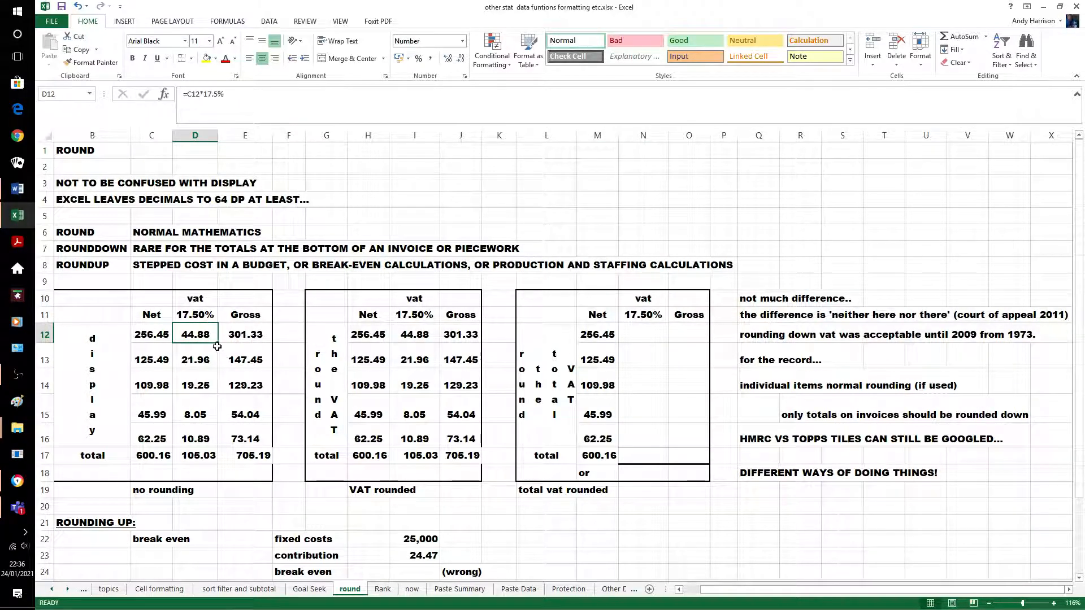
{"action": "left_click_drag", "start_coordinate": [212, 342], "coordinate": [688, 335]}
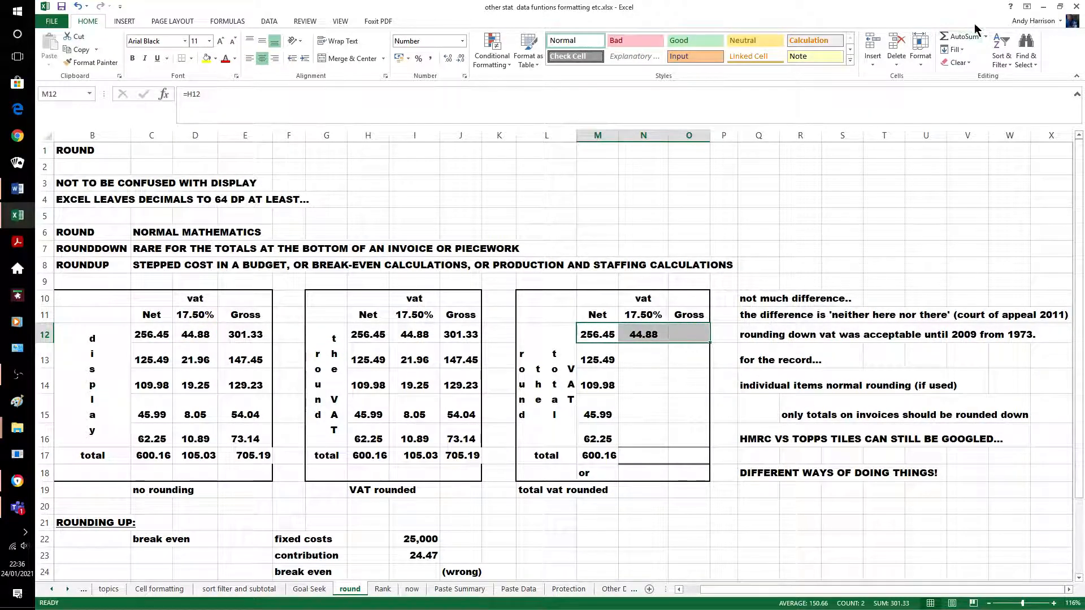
{"action": "left_click", "coordinate": [967, 36]}
{"action": "left_click", "coordinate": [653, 334]}
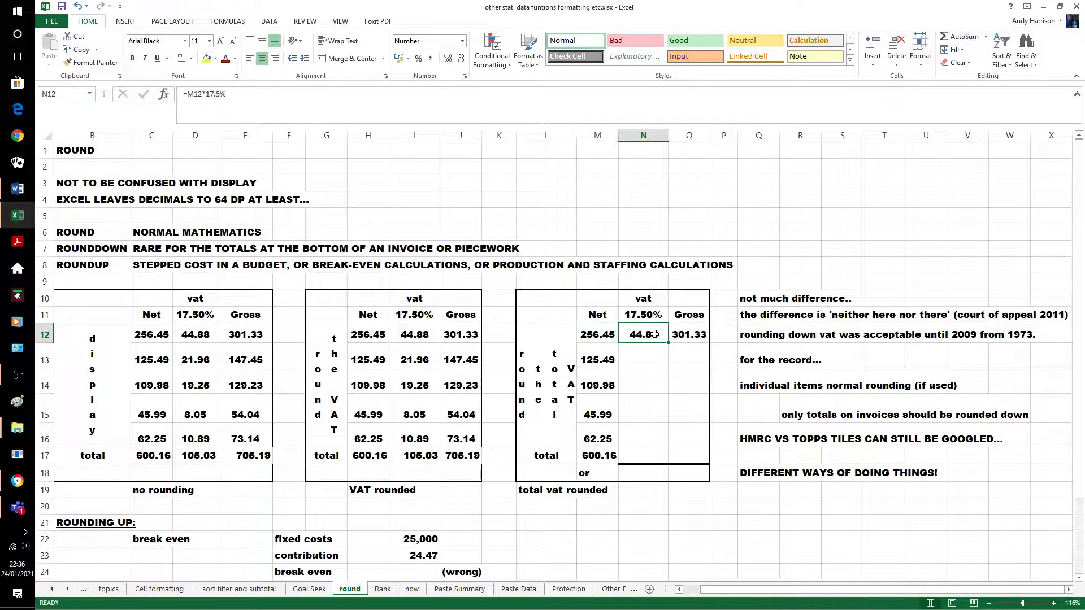
{"action": "key", "text": "shift+Right"}
{"action": "key", "text": "shift+Down"}
{"action": "key", "text": "shift+Down"}
{"action": "key", "text": "shift+Down"}
{"action": "key", "text": "shift+Down"}
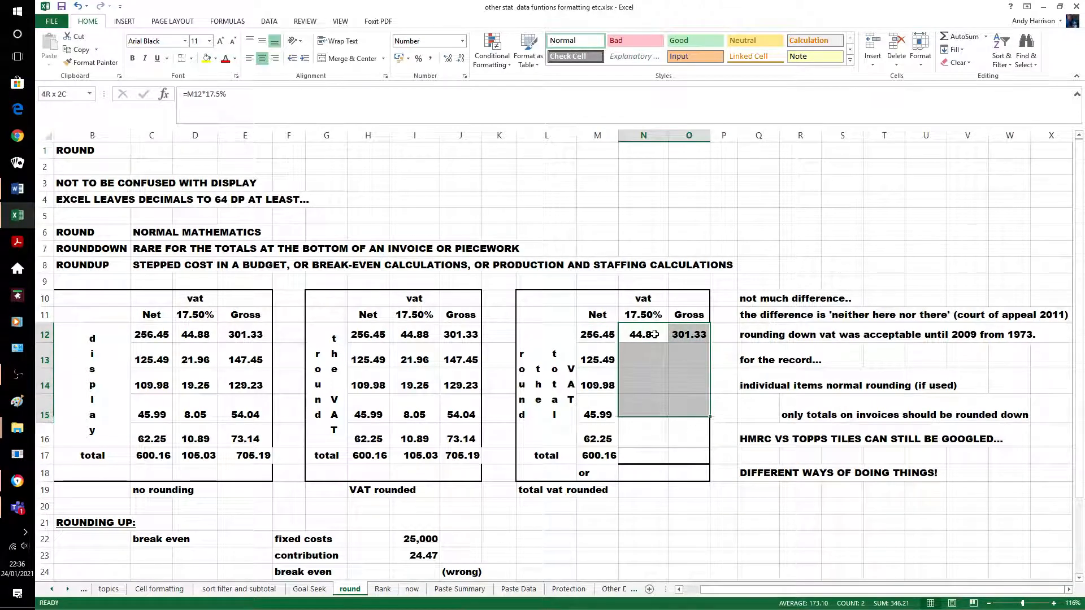
{"action": "key", "text": "ctrl+d"}
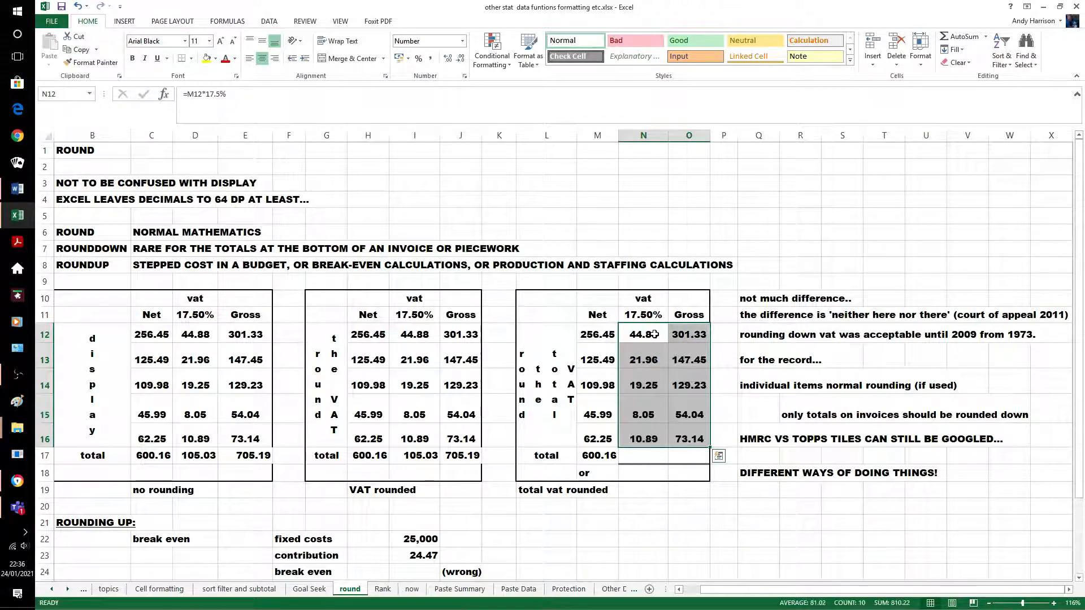
{"action": "left_click", "coordinate": [703, 521]}
Fill the M17 total along row 17 and change N17 to =ROUNDDOWN(SUM(N12:N16),2), giving 105.02
{"action": "left_click", "coordinate": [600, 458]}
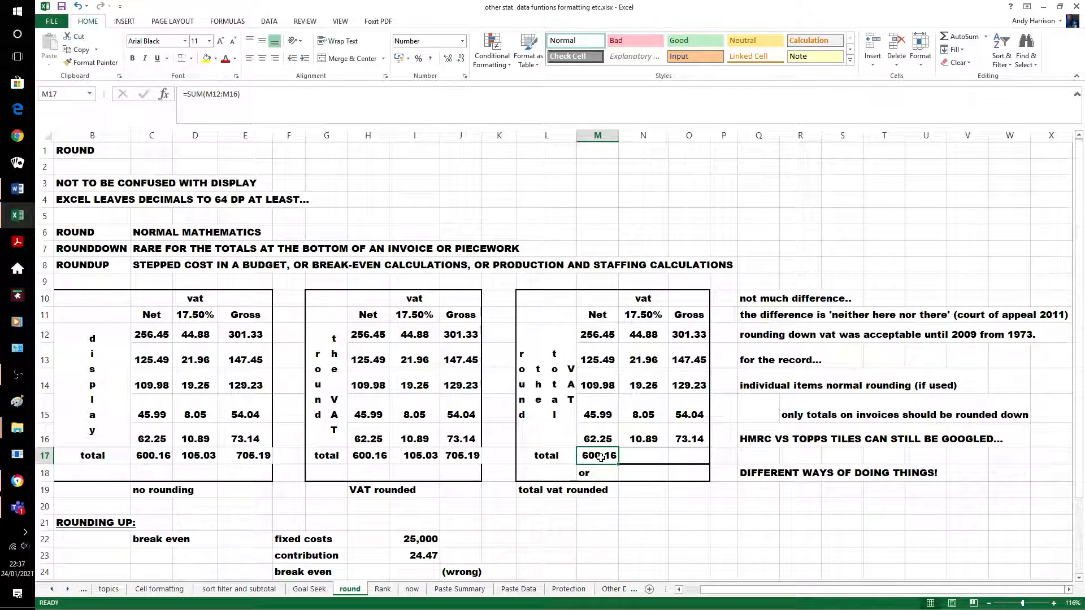
{"action": "key", "text": "shift+Right"}
{"action": "key", "text": "shift+Right"}
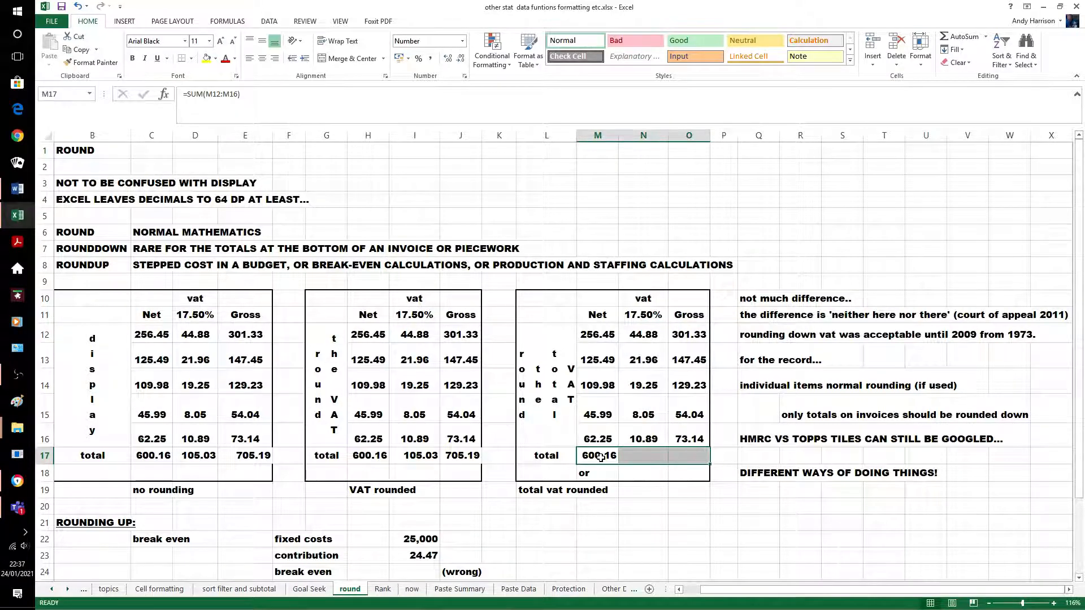
{"action": "key", "text": "ctrl+r"}
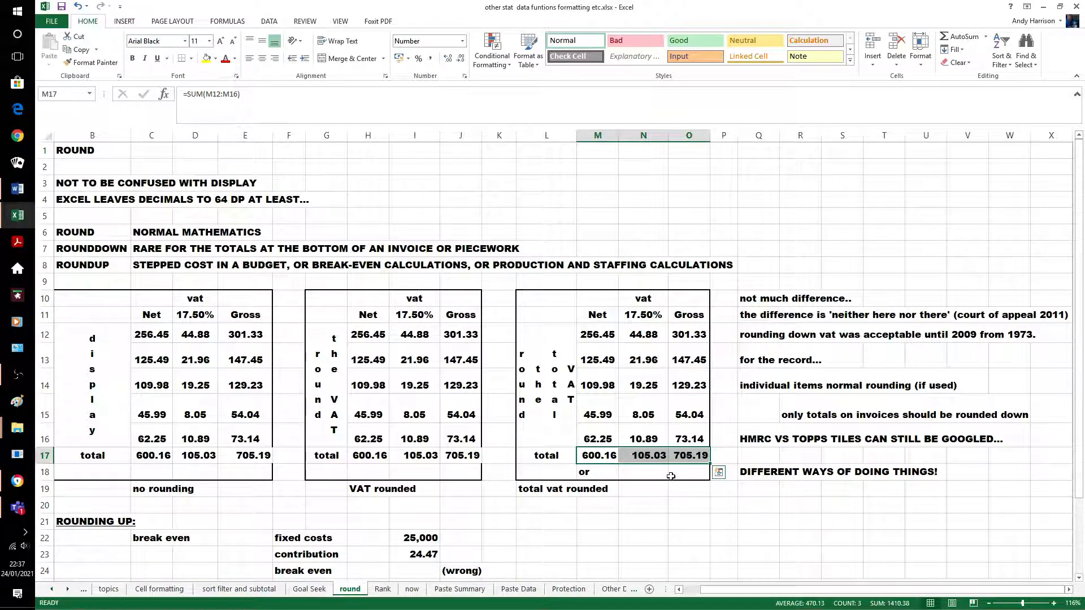
{"action": "left_click", "coordinate": [643, 459]}
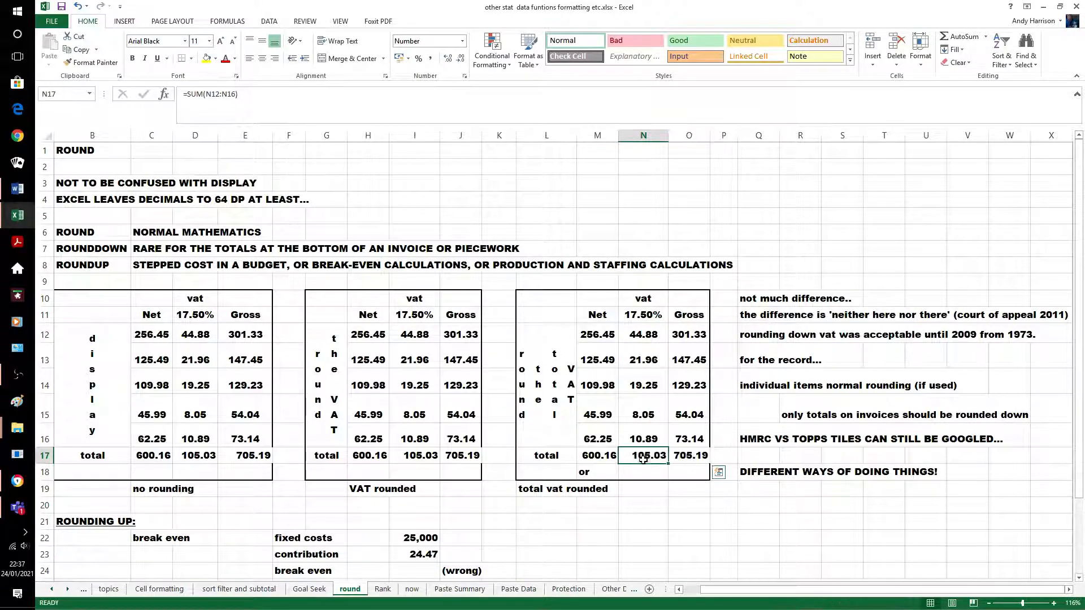
{"action": "left_click", "coordinate": [187, 93]}
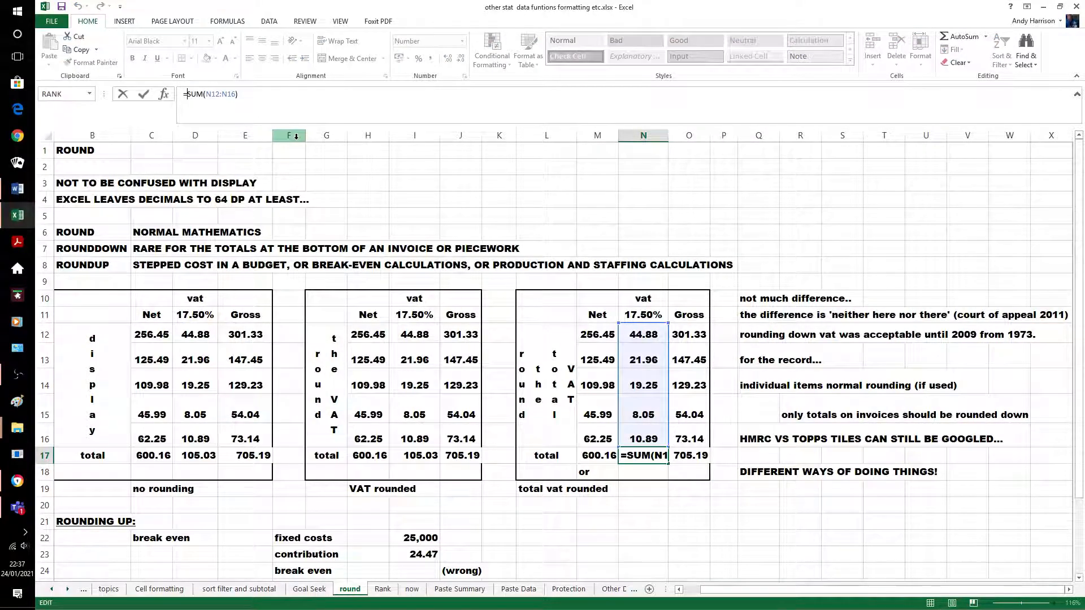
{"action": "type", "text": "round"}
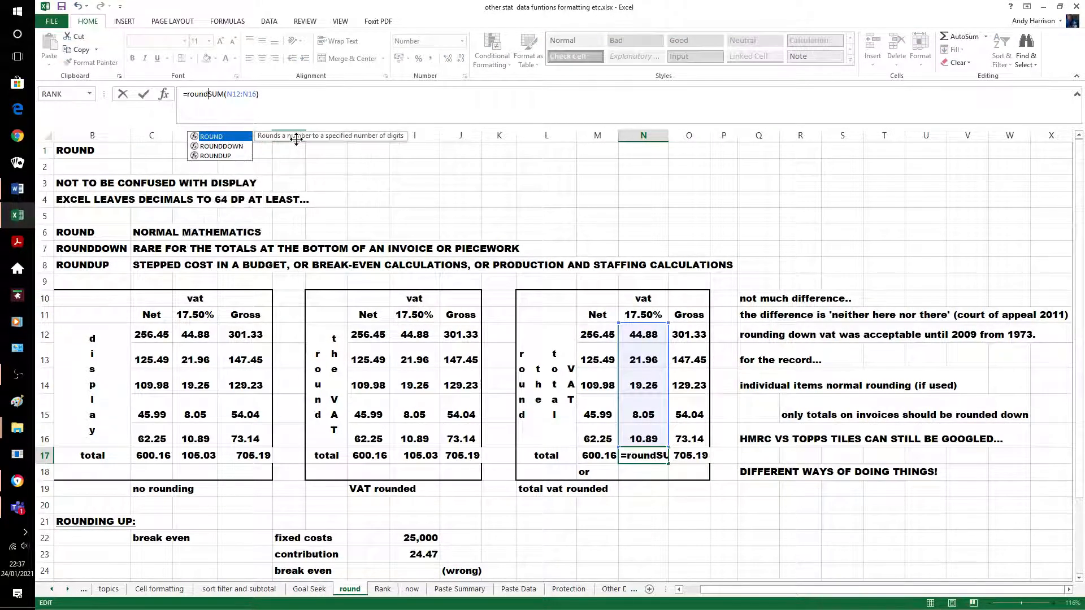
{"action": "type", "text": "down"}
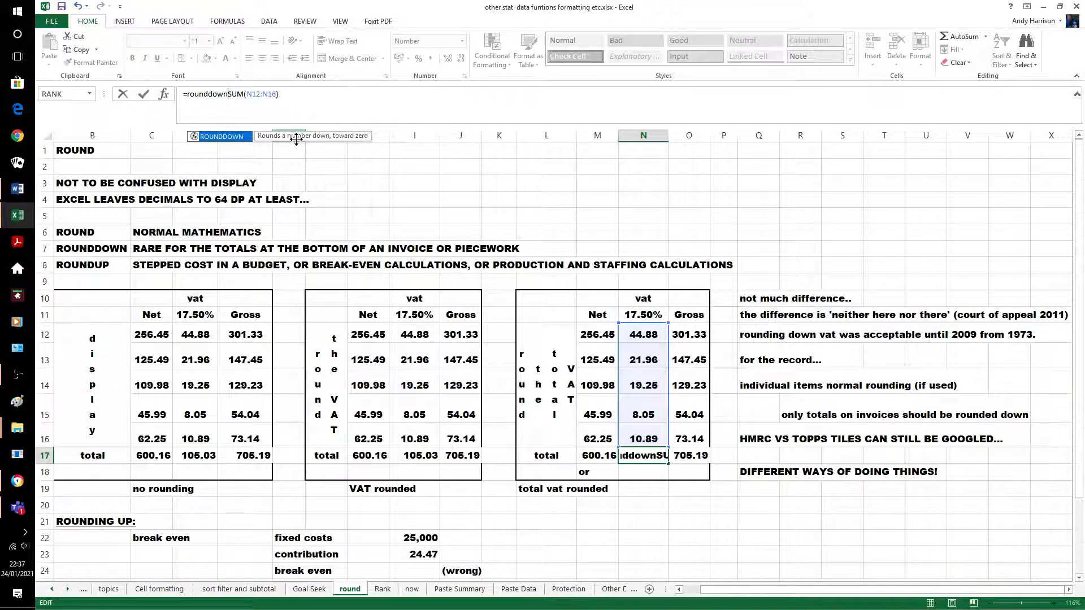
{"action": "type", "text": "("}
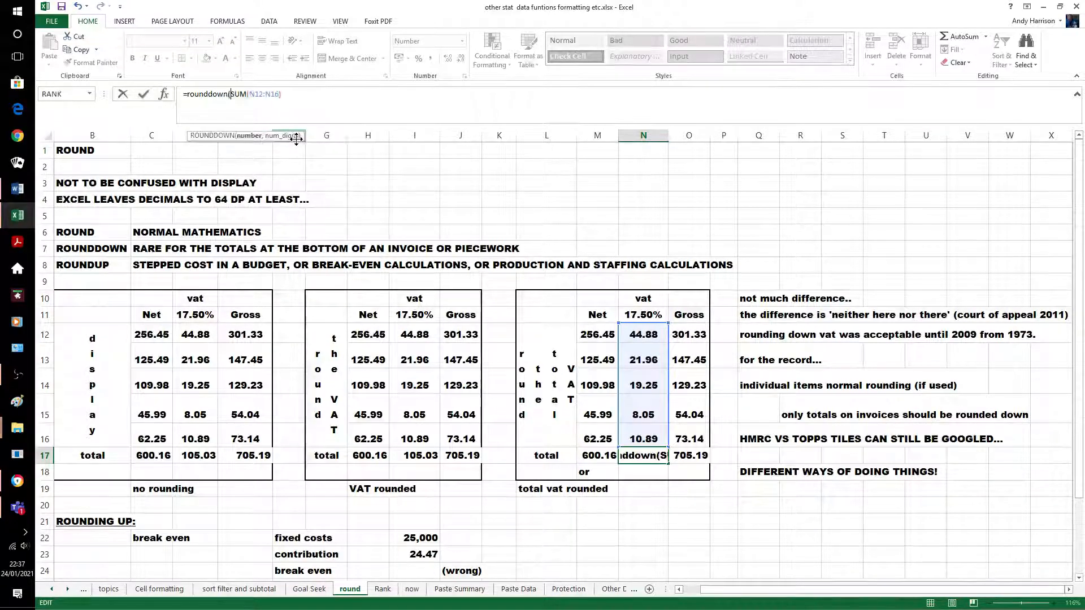
{"action": "key", "text": "Right"}
{"action": "key", "text": "Right"}
{"action": "key", "text": "Right"}
{"action": "key", "text": "Right"}
{"action": "key", "text": "Right"}
{"action": "key", "text": "Right"}
{"action": "key", "text": "Right"}
{"action": "key", "text": "Right"}
{"action": "key", "text": "Right"}
{"action": "key", "text": "Right"}
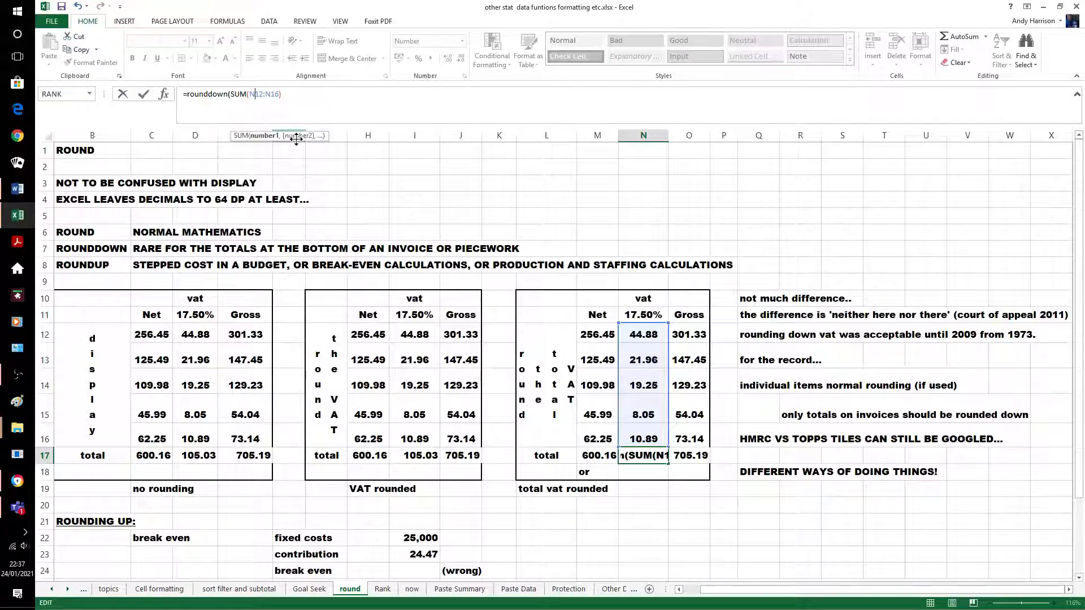
{"action": "key", "text": "Right"}
{"action": "key", "text": "Right"}
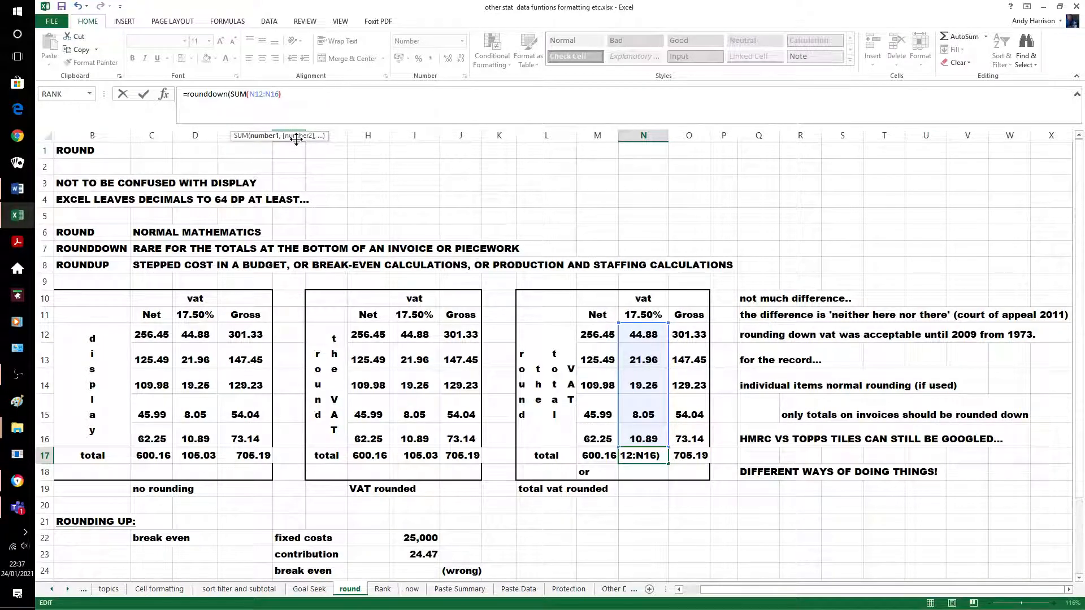
{"action": "key", "text": "Right"}
{"action": "type", "text": ","}
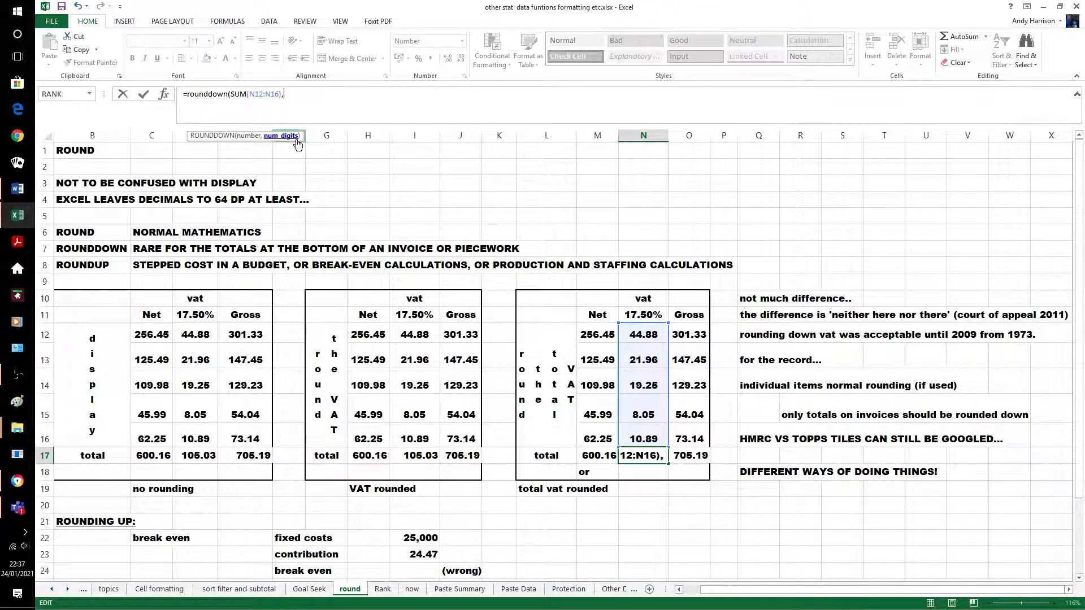
{"action": "type", "text": "2"}
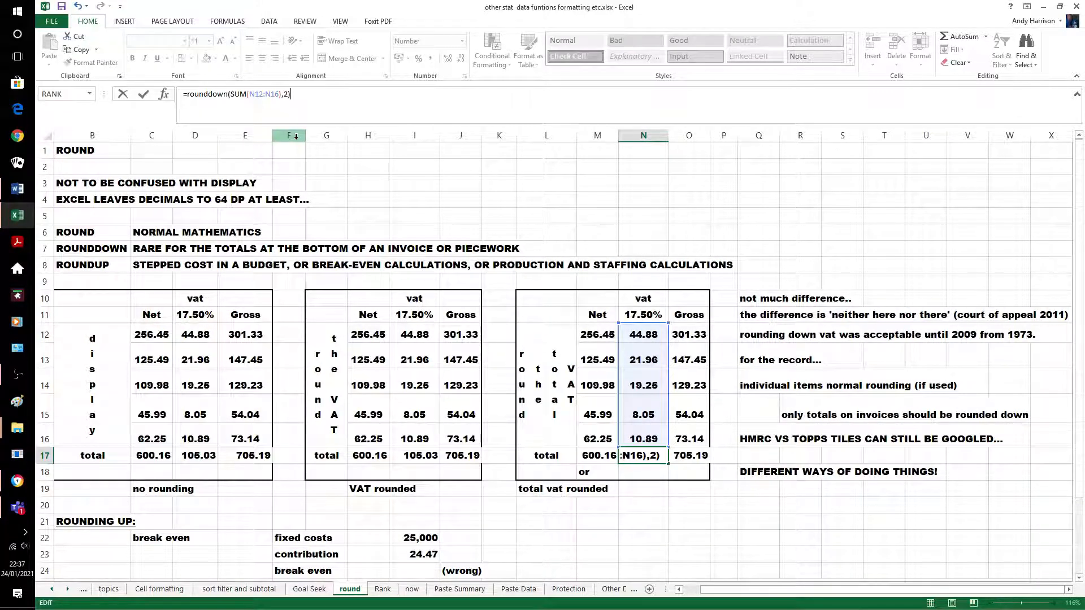
{"action": "key", "text": "Return"}
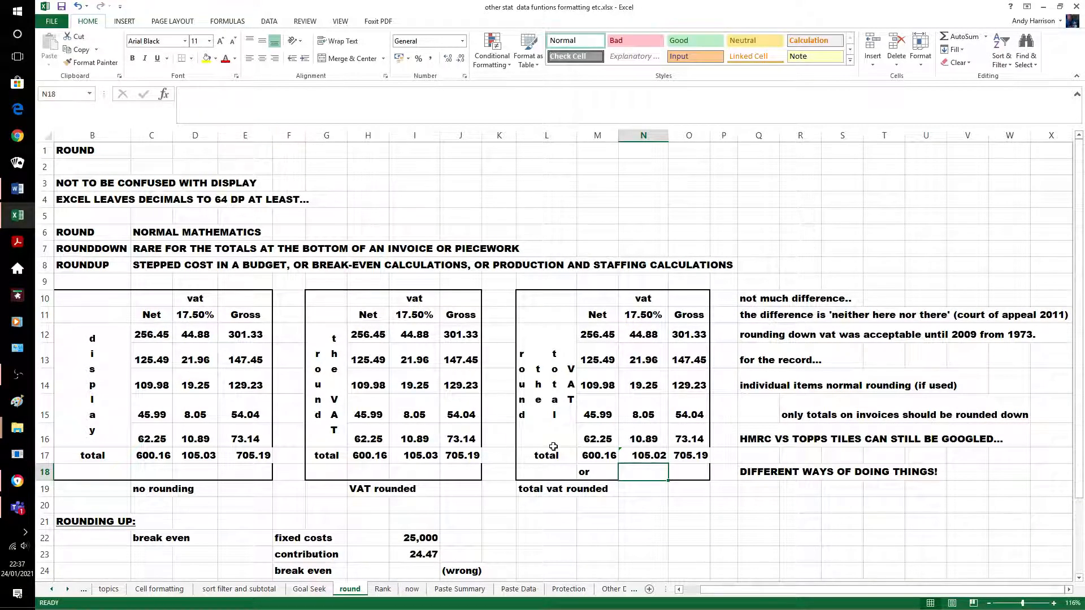
Copy the ROUNDDOWN total into O17, making the gross total 705.18
{"action": "left_click", "coordinate": [654, 455]}
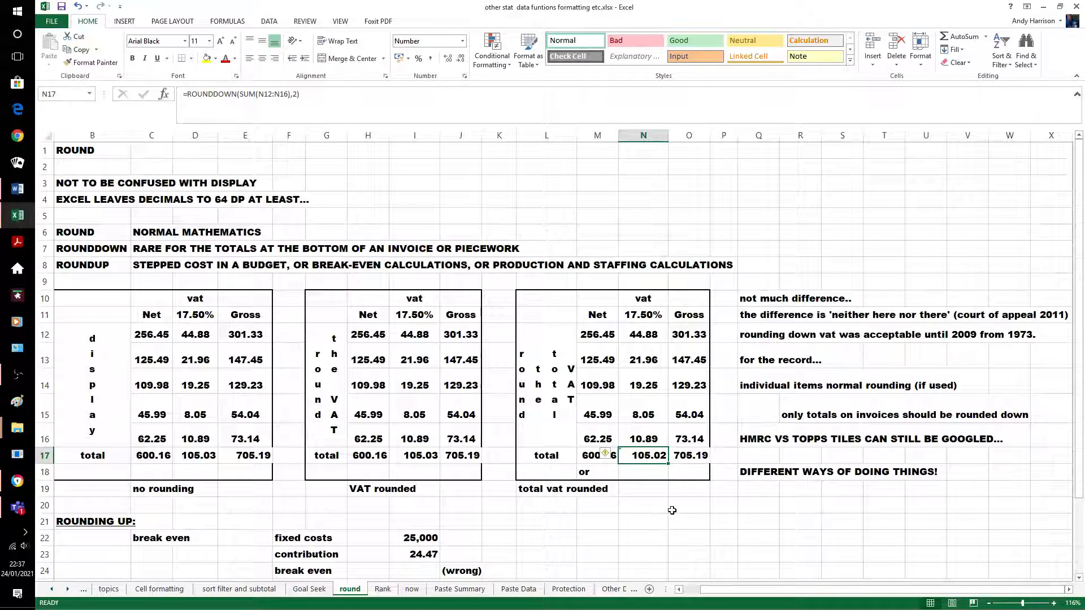
{"action": "key", "text": "shift+Right"}
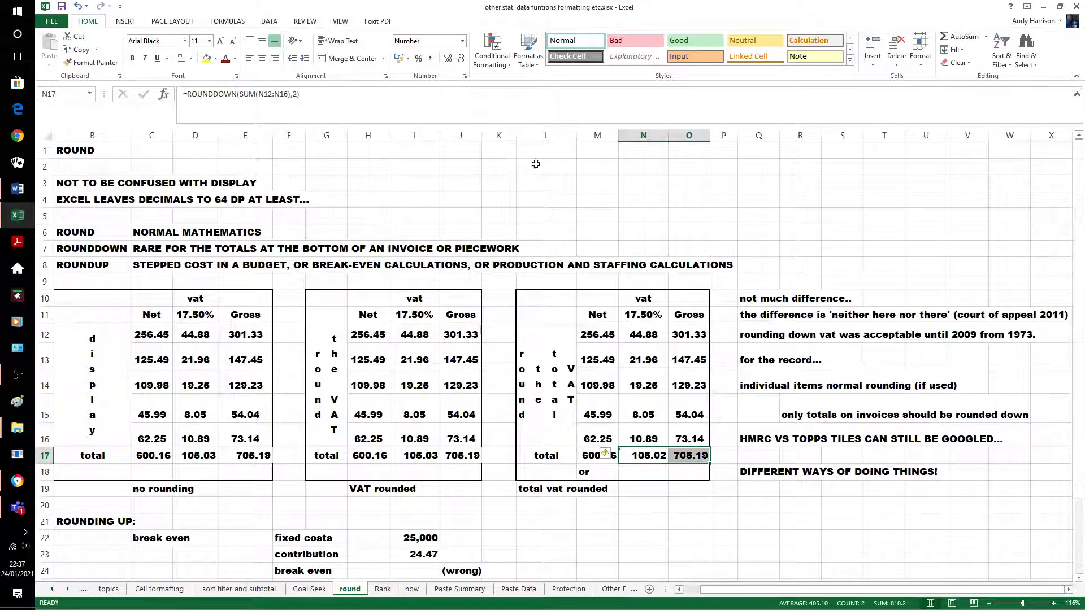
{"action": "key", "text": "ctrl+r"}
{"action": "left_click", "coordinate": [690, 521]}
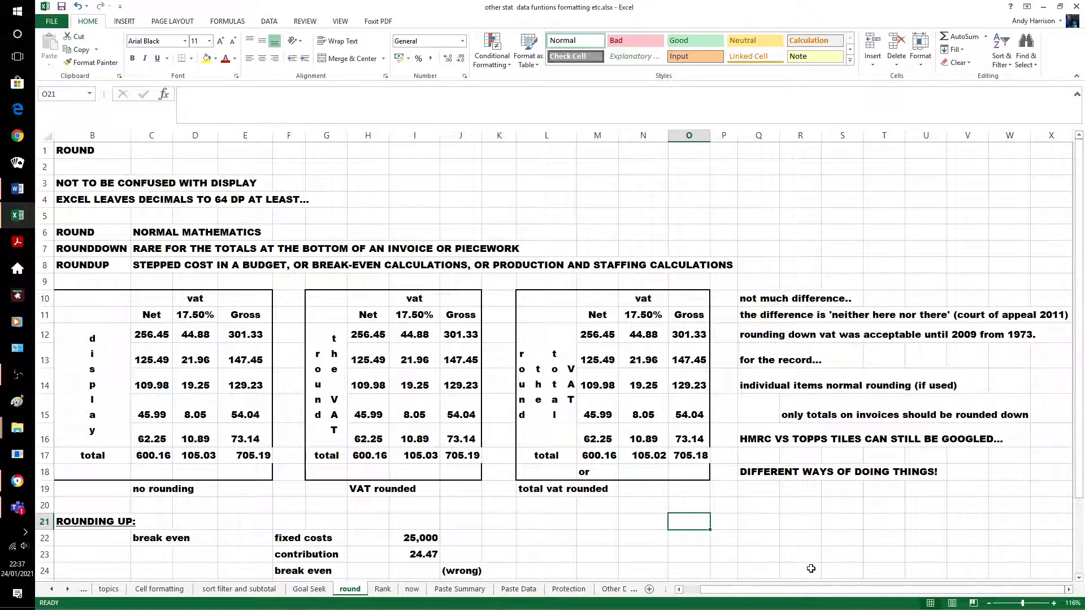
Enter =I22/I23 as the break-even in I24, correcting the mistaken I26 reference, giving 1021.66
{"action": "left_click", "coordinate": [787, 516]}
{"action": "scroll", "coordinate": [745, 492], "scroll_direction": "down", "scroll_amount": 3}
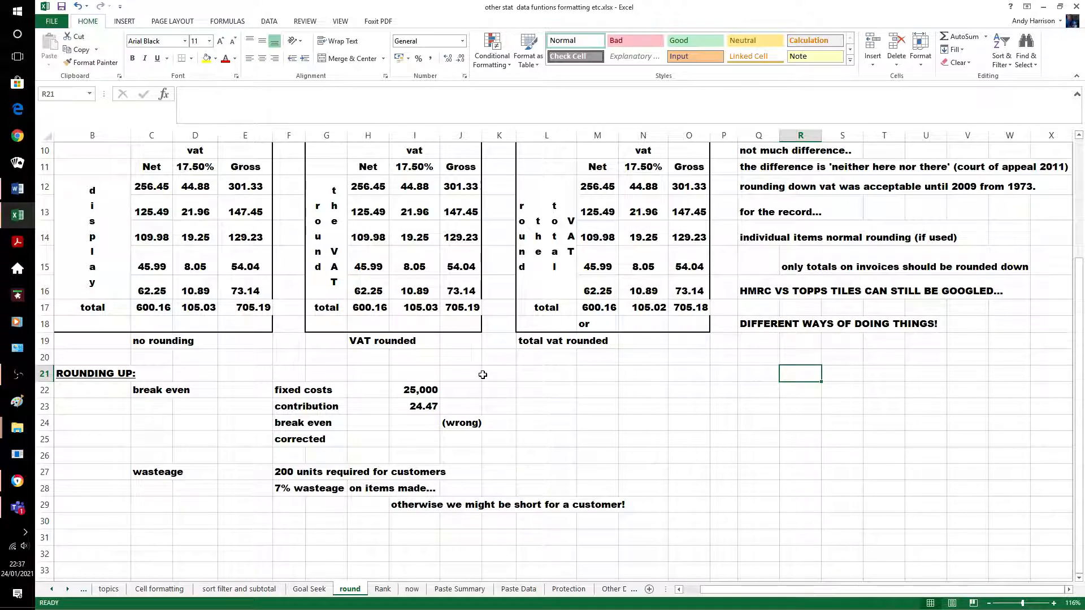
{"action": "left_click", "coordinate": [426, 421]}
{"action": "type", "text": "="}
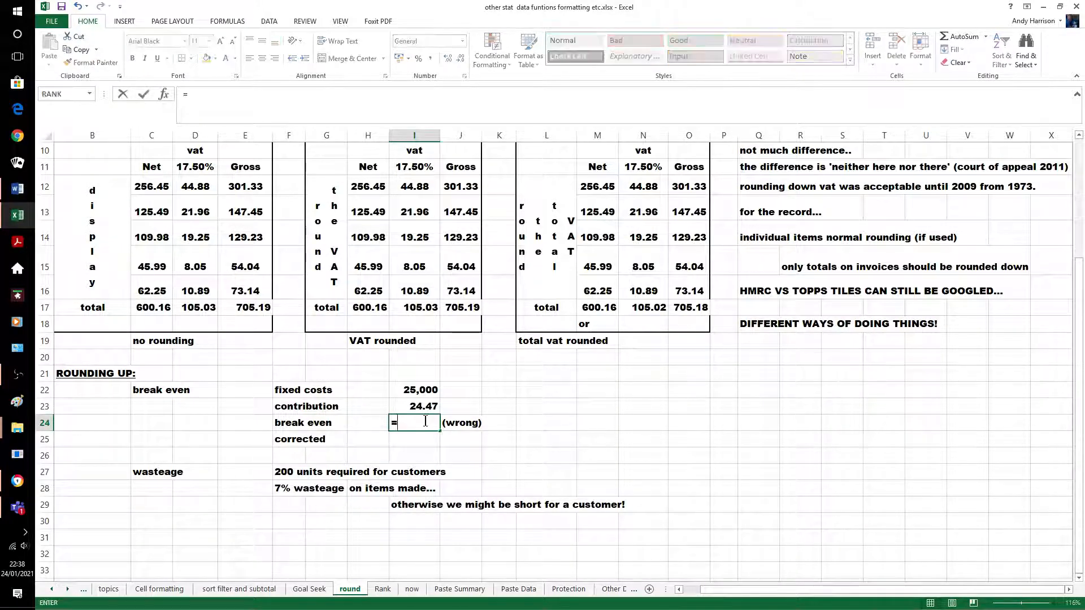
{"action": "type", "text": "i22"}
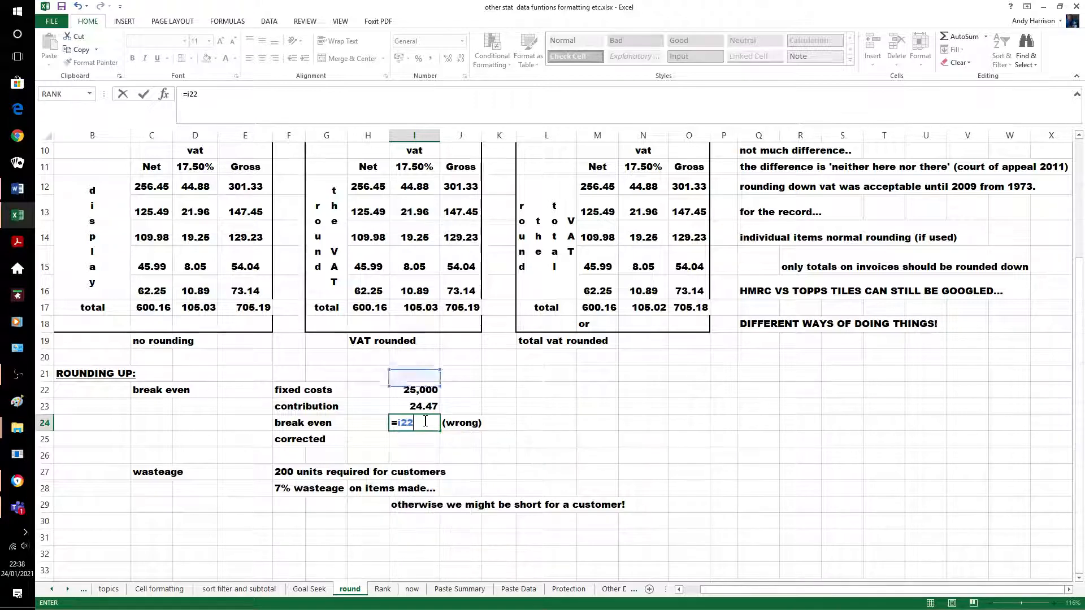
{"action": "type", "text": "/i26"}
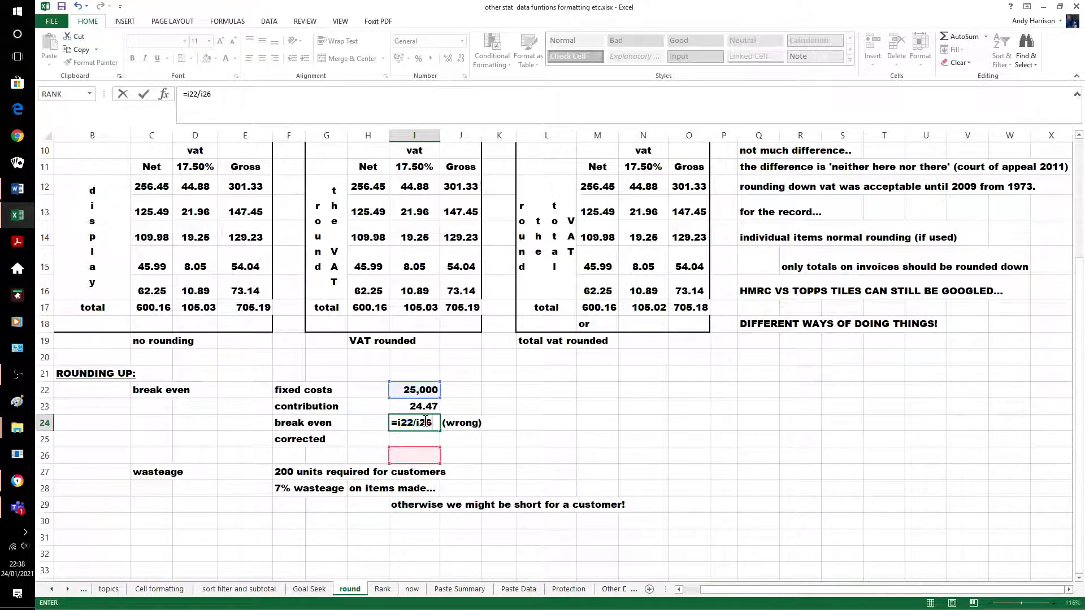
{"action": "key", "text": "Return"}
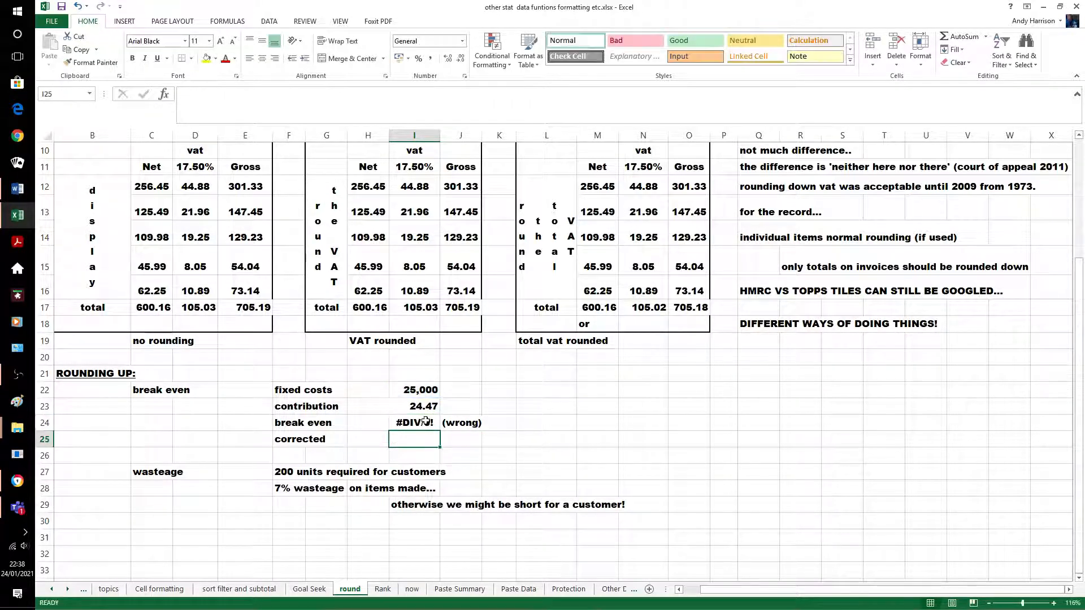
{"action": "left_click", "coordinate": [418, 425]}
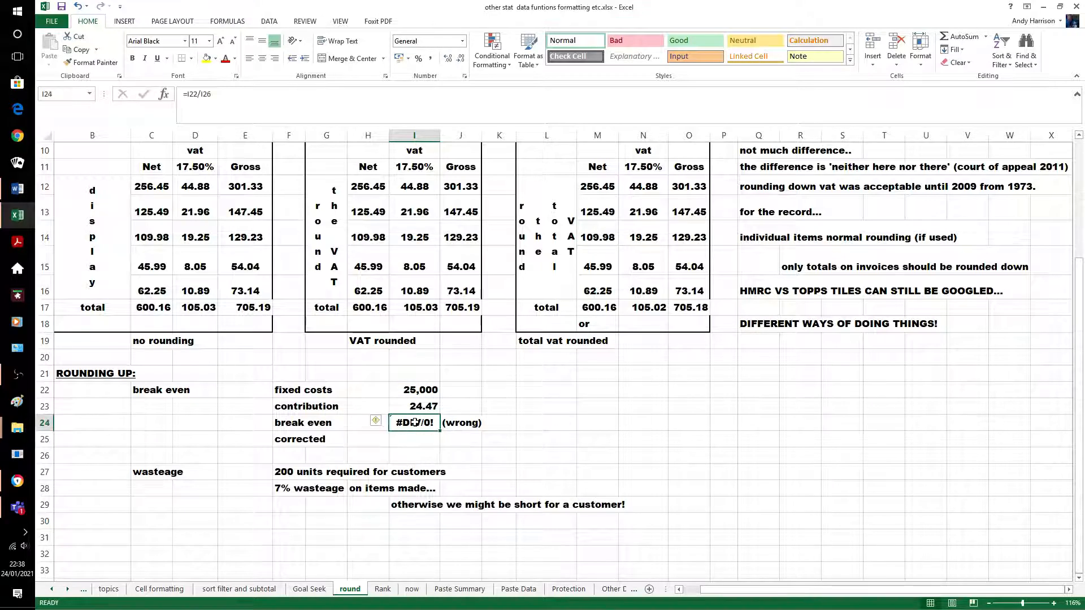
{"action": "left_click", "coordinate": [215, 97]}
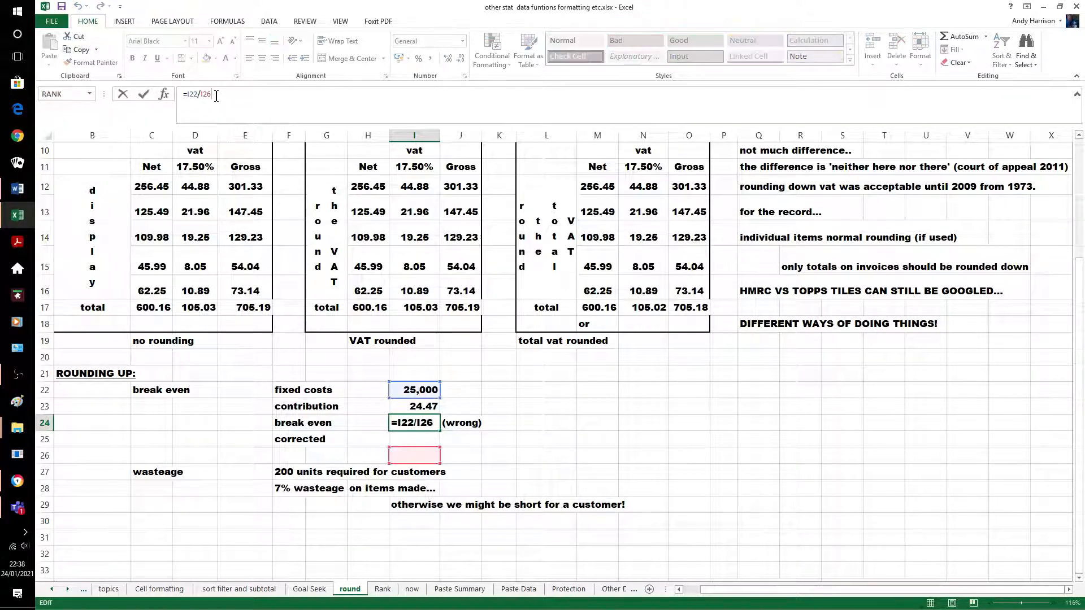
{"action": "key", "text": "BackSpace"}
{"action": "type", "text": "3"}
{"action": "key", "text": "Return"}
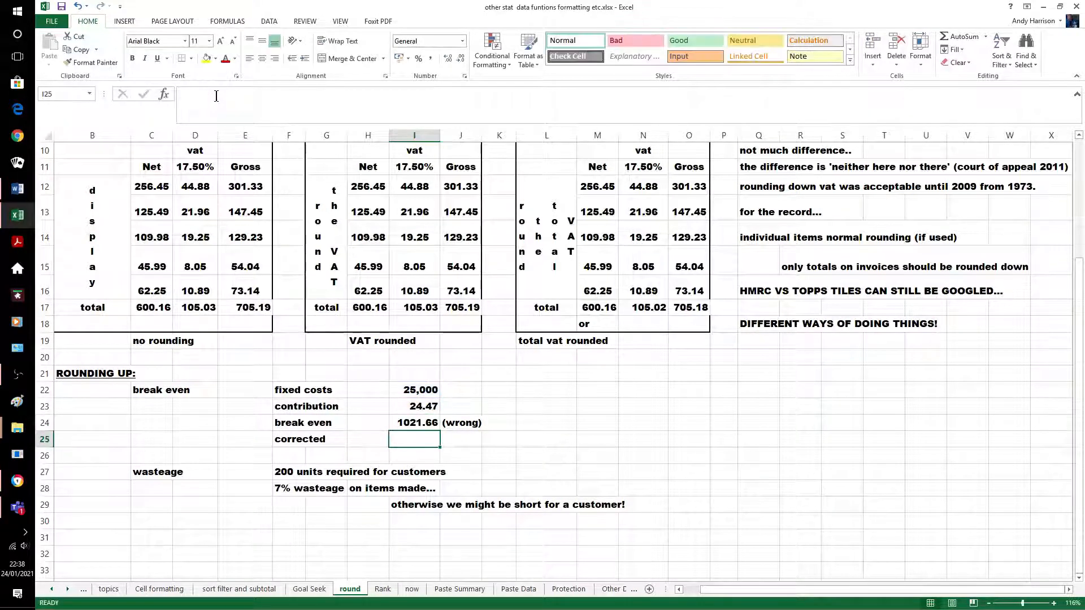
{"action": "left_click", "coordinate": [506, 407]}
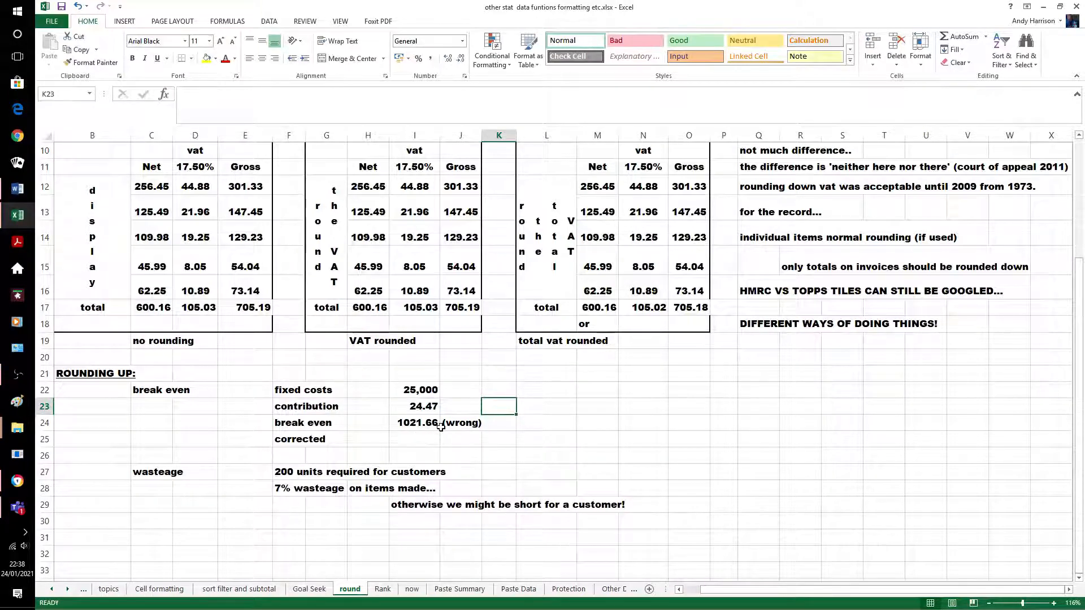
Change the contribution in I23 from 24.47 to 24.46
{"action": "left_click", "coordinate": [419, 406]}
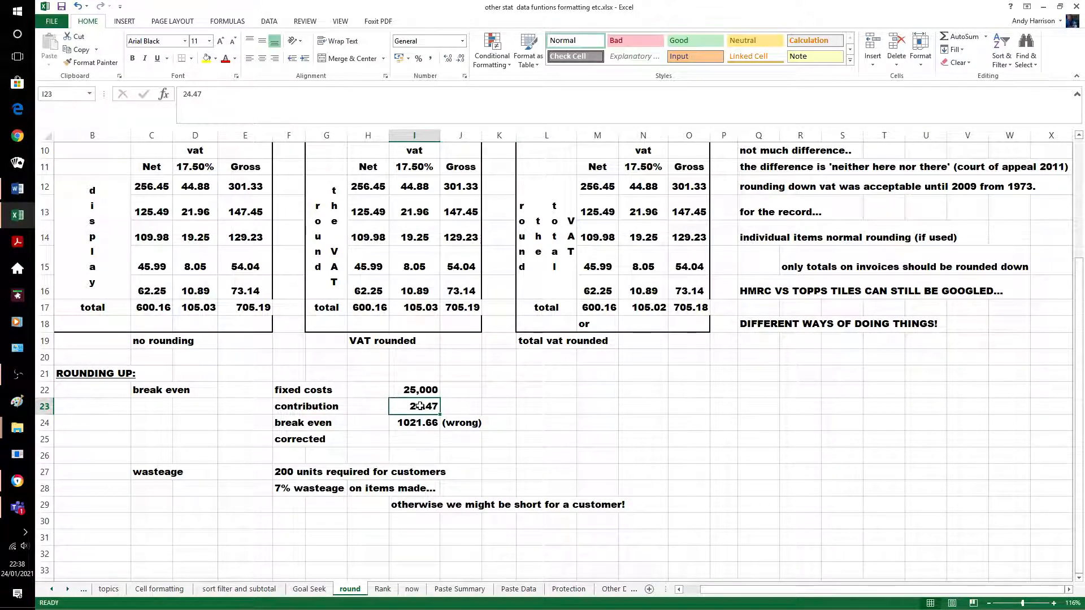
{"action": "type", "text": "24.46"}
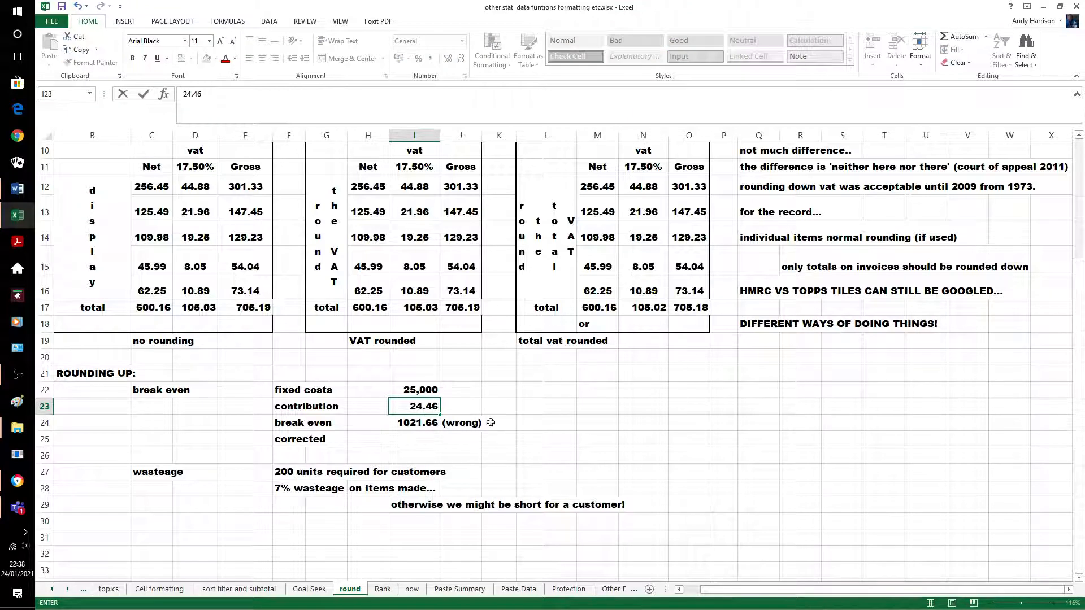
{"action": "left_click", "coordinate": [498, 407]}
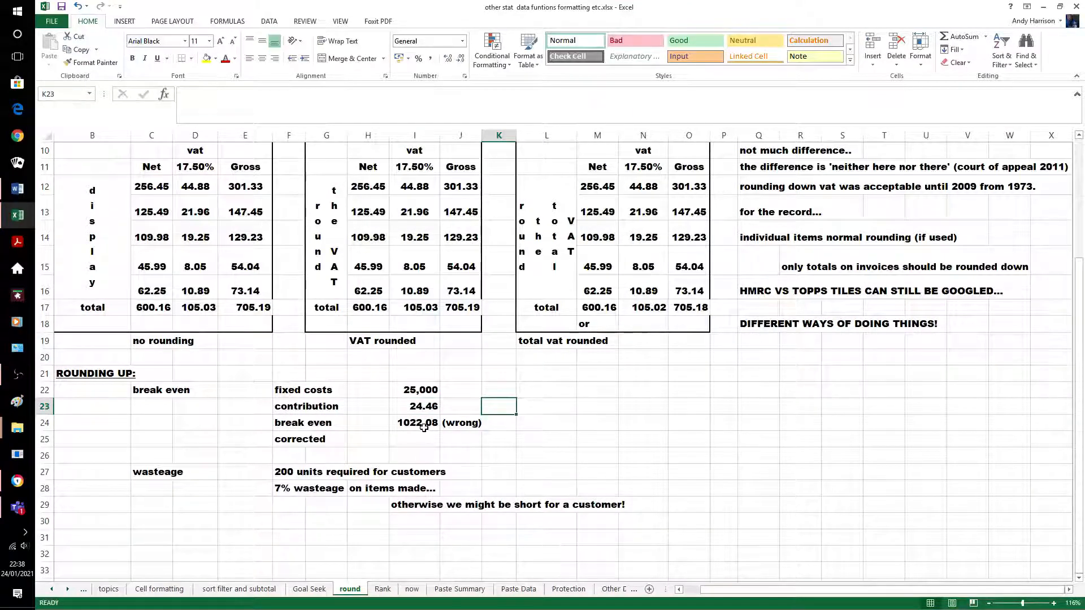
Enter =ROUNDUP(I22/I23,0) in I25 for a whole-unit break-even of 1023
{"action": "left_click", "coordinate": [420, 436]}
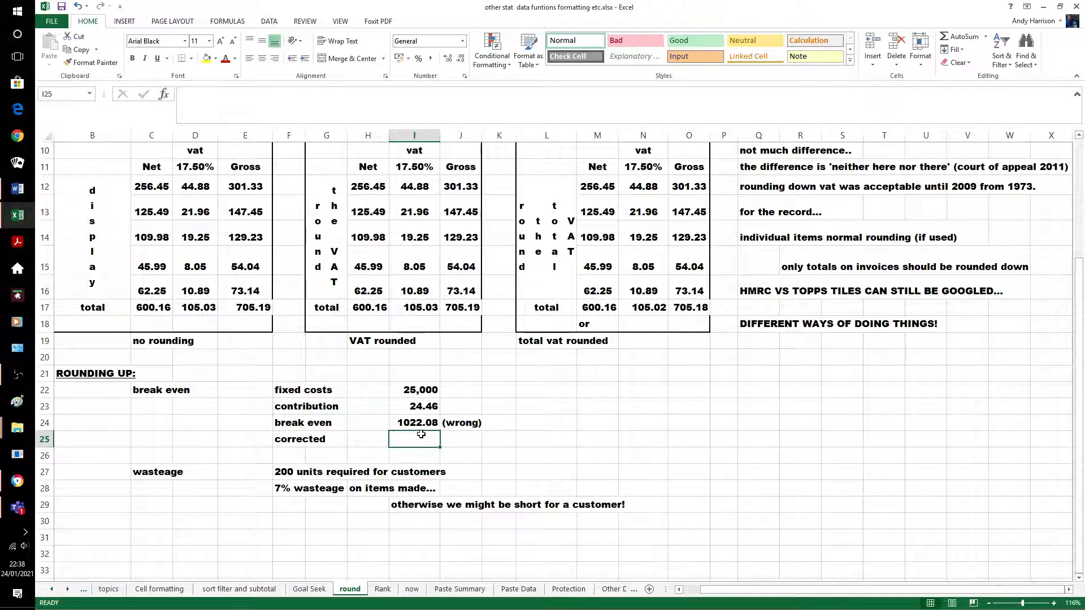
{"action": "type", "text": "="}
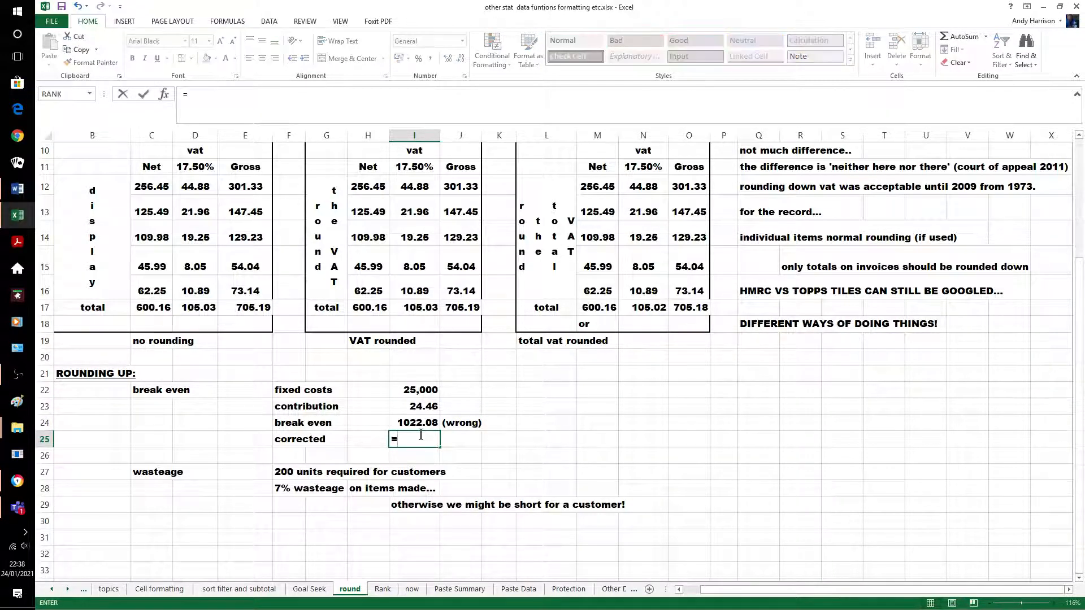
{"action": "type", "text": "rou"}
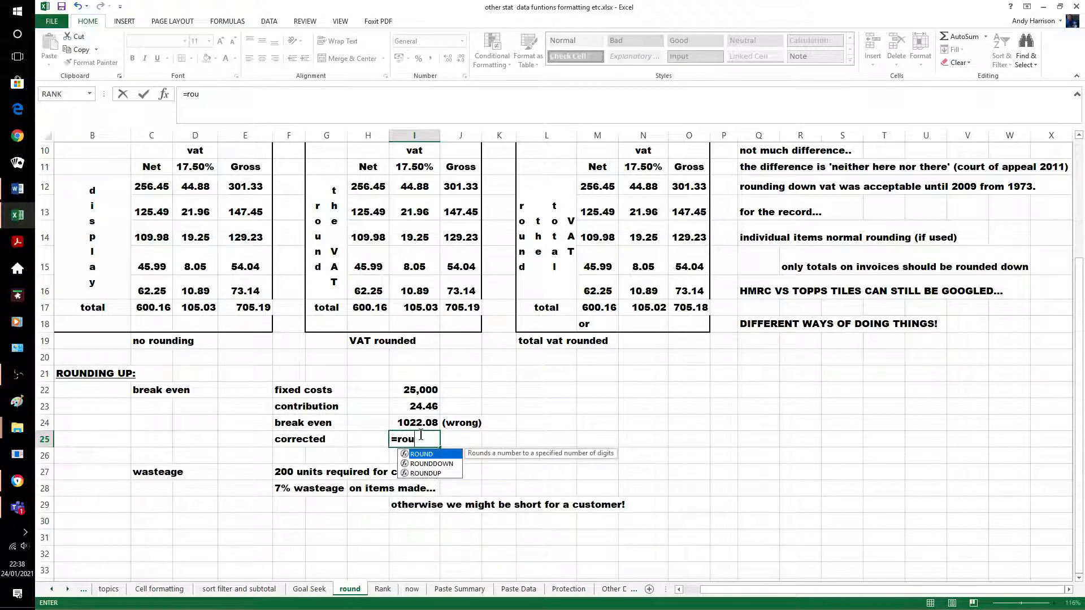
{"action": "type", "text": "ndup("}
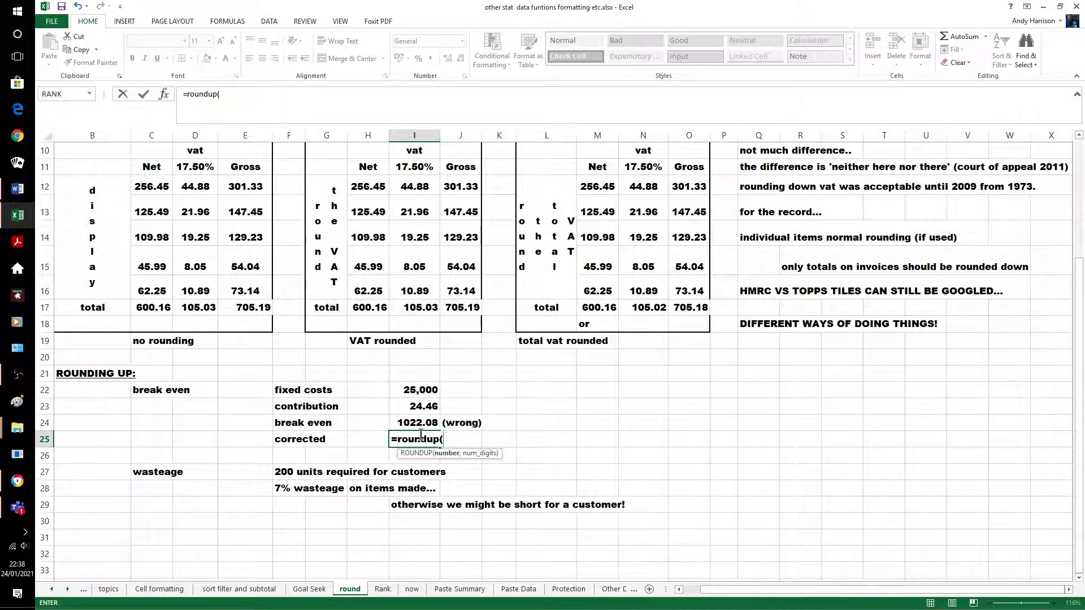
{"action": "type", "text": "i22"}
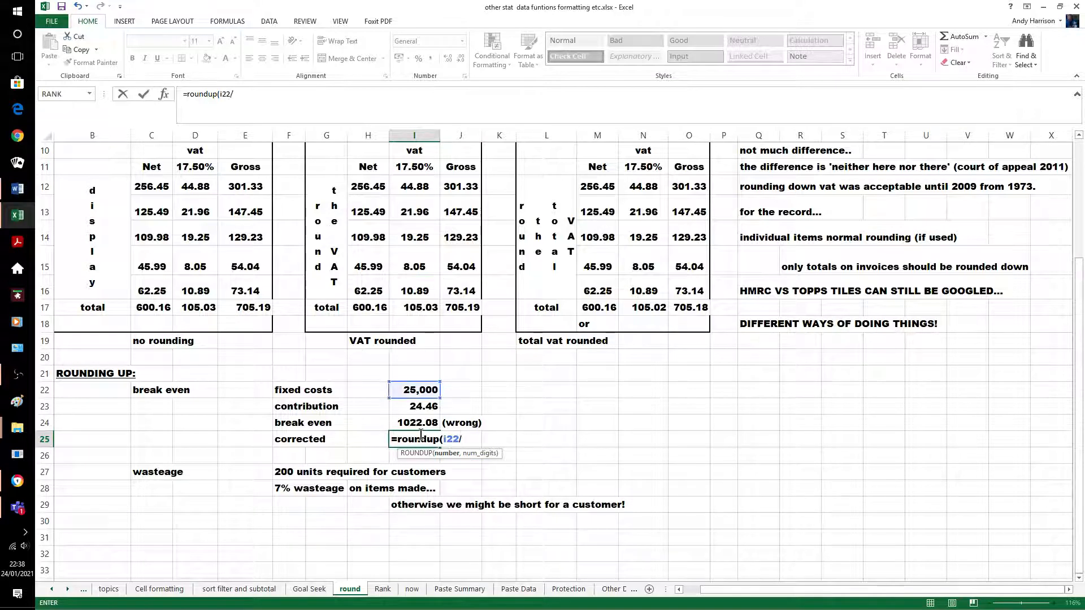
{"action": "type", "text": "/i23"}
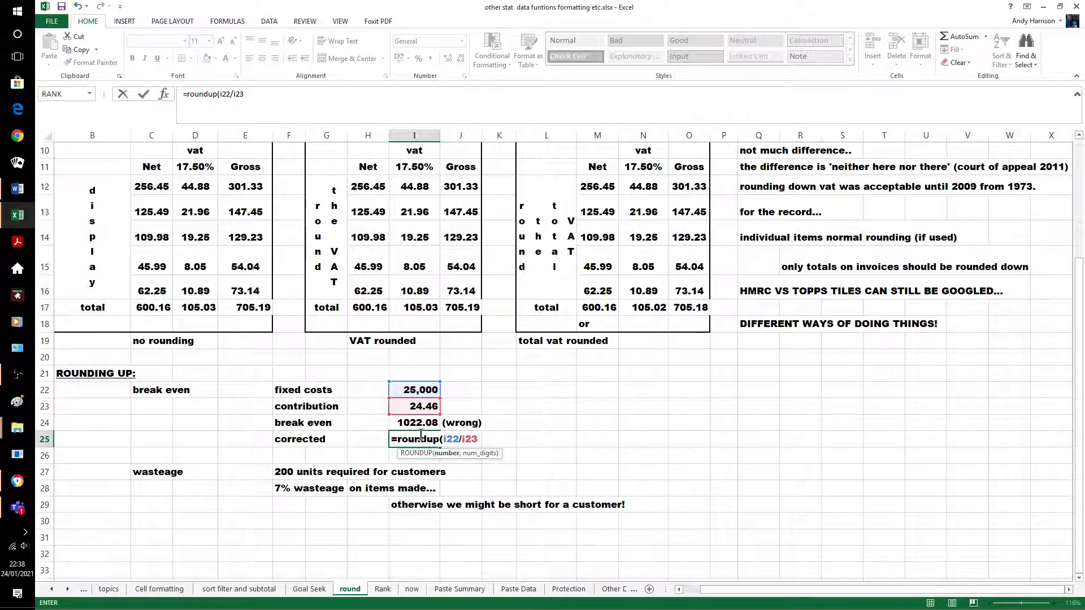
{"action": "type", "text": ",0"}
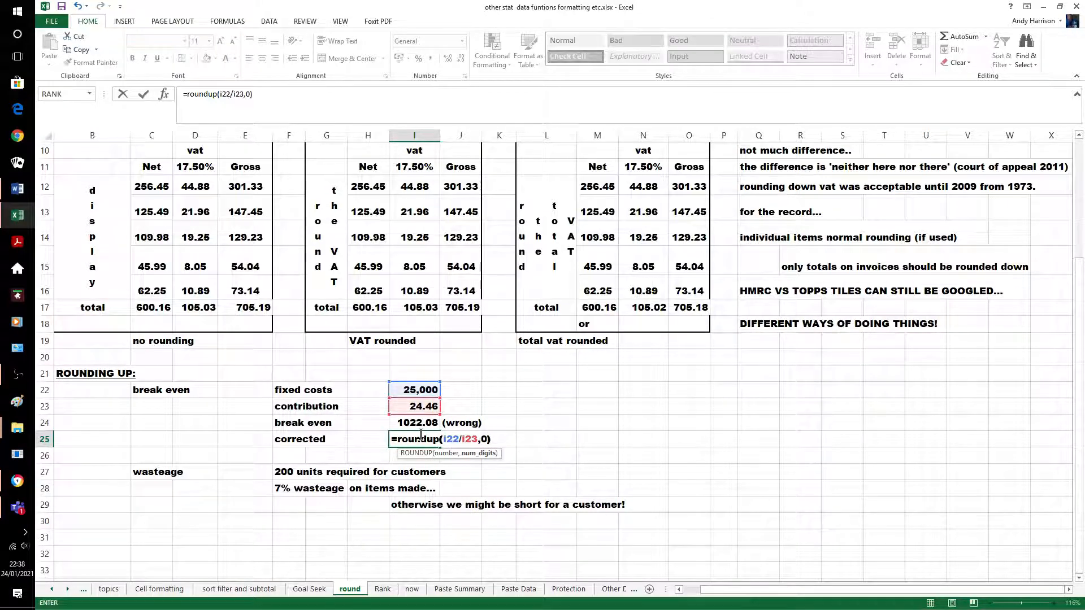
{"action": "key", "text": "Return"}
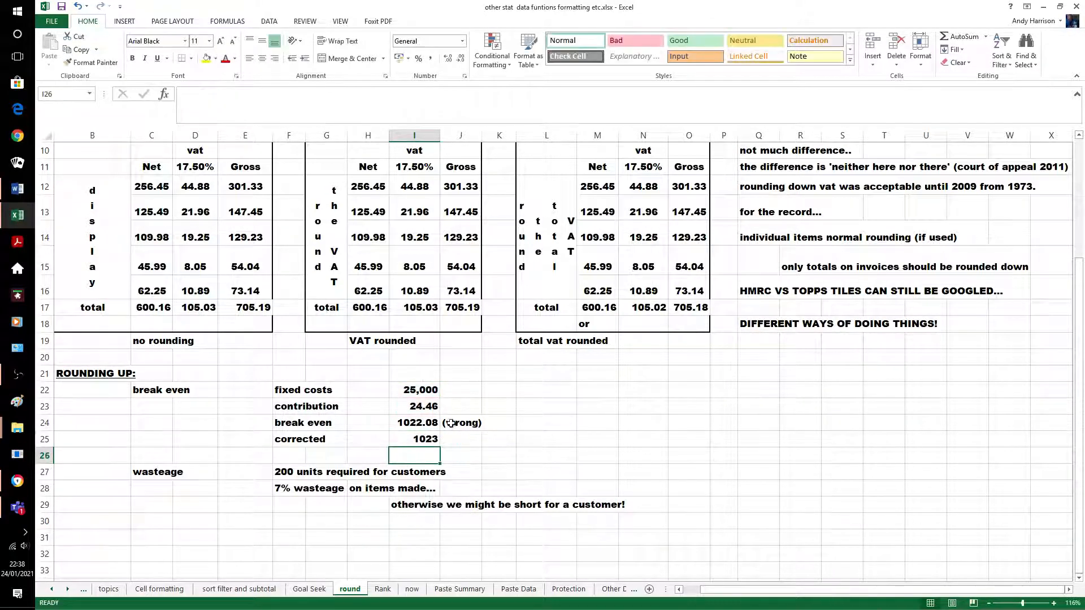
{"action": "left_click", "coordinate": [442, 439]}
{"action": "left_click", "coordinate": [426, 439]}
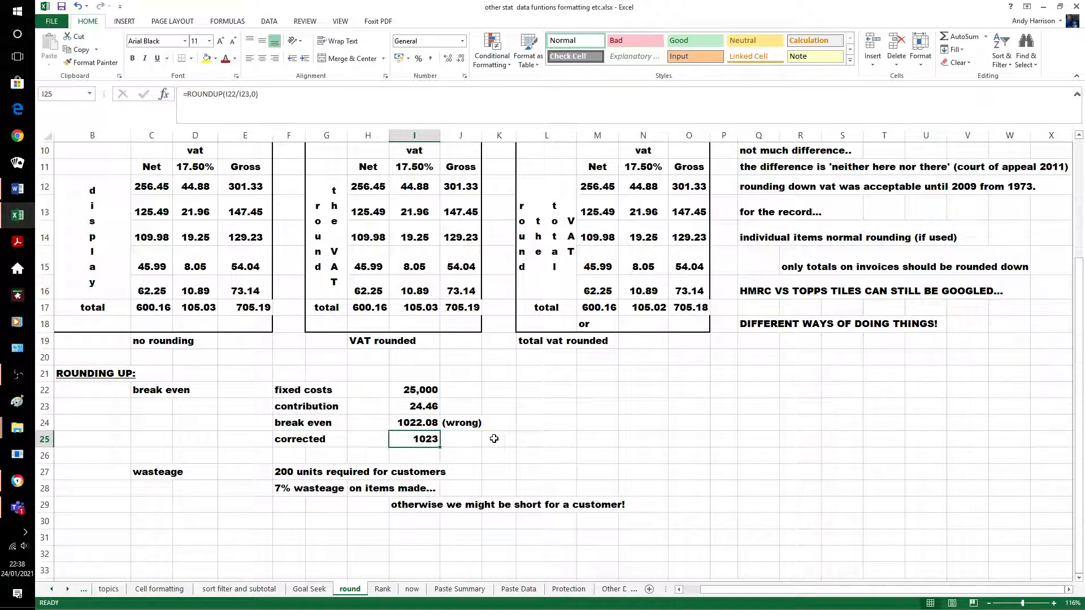
{"action": "left_click", "coordinate": [507, 438]}
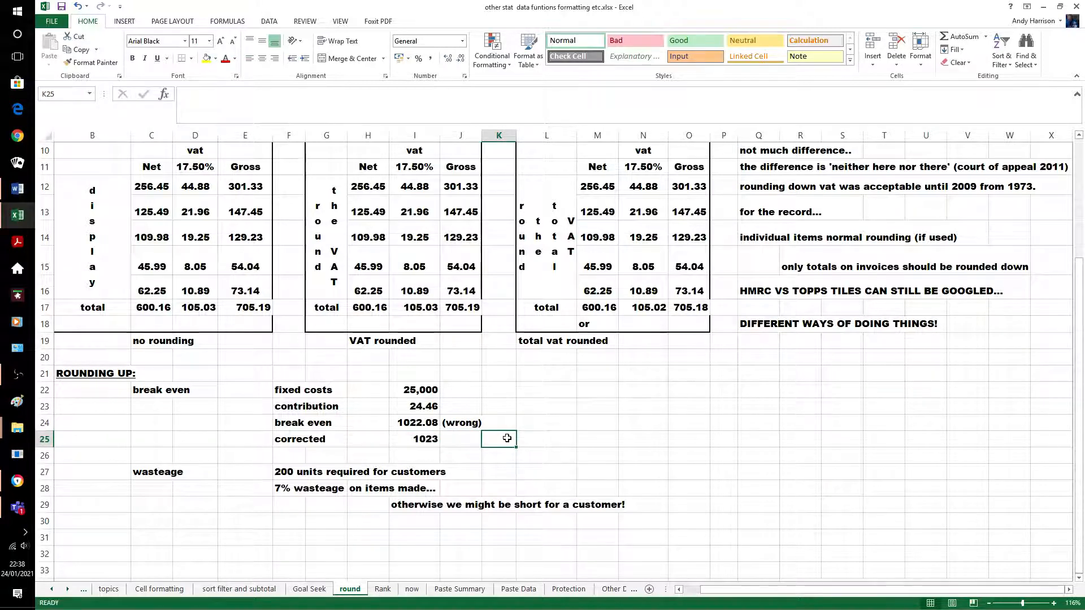
Enter =200/.93*1.0 in G30 for a wastage result of 215.05
{"action": "left_click", "coordinate": [331, 525]}
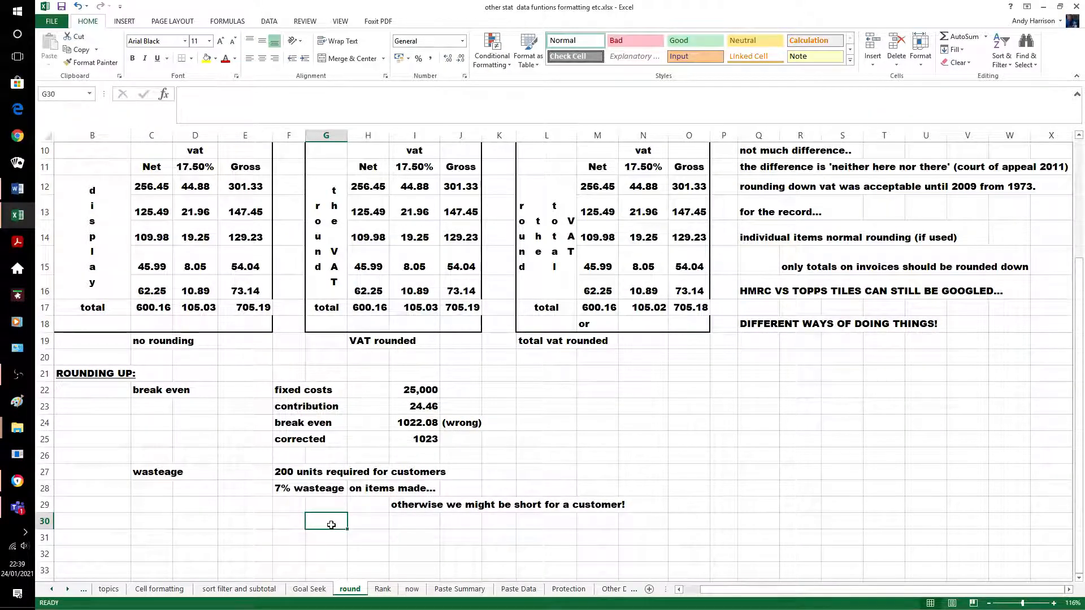
{"action": "type", "text": "="}
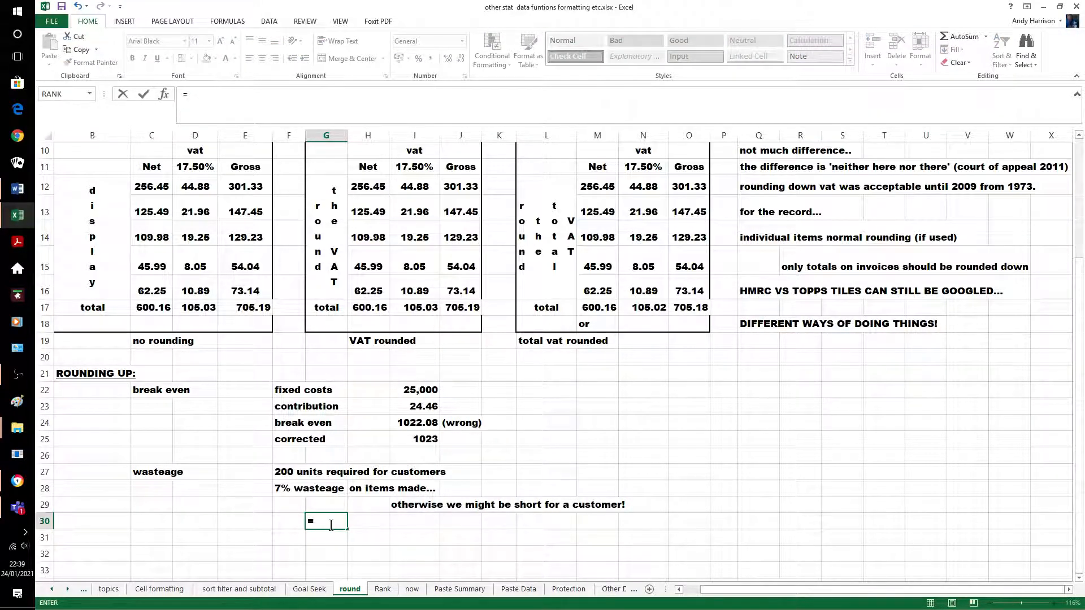
{"action": "type", "text": "200/."}
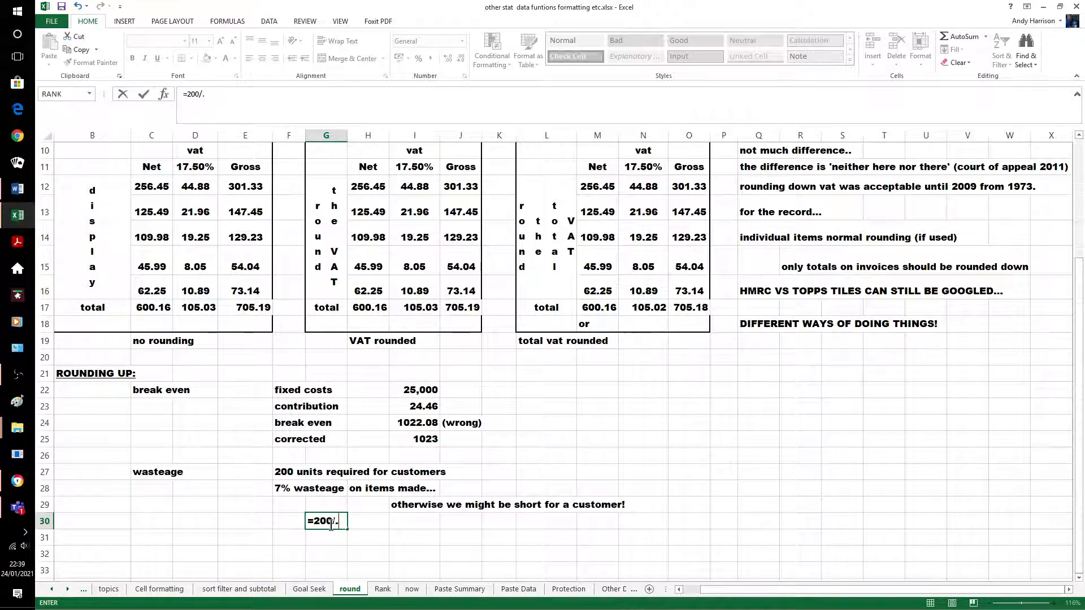
{"action": "type", "text": "93*1.0"}
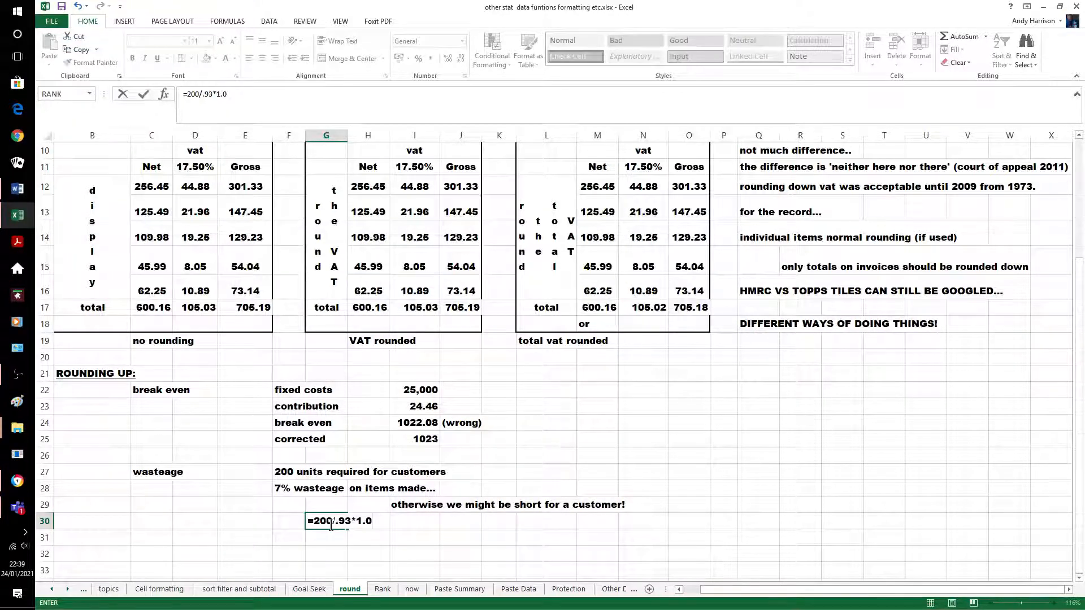
{"action": "key", "text": "Return"}
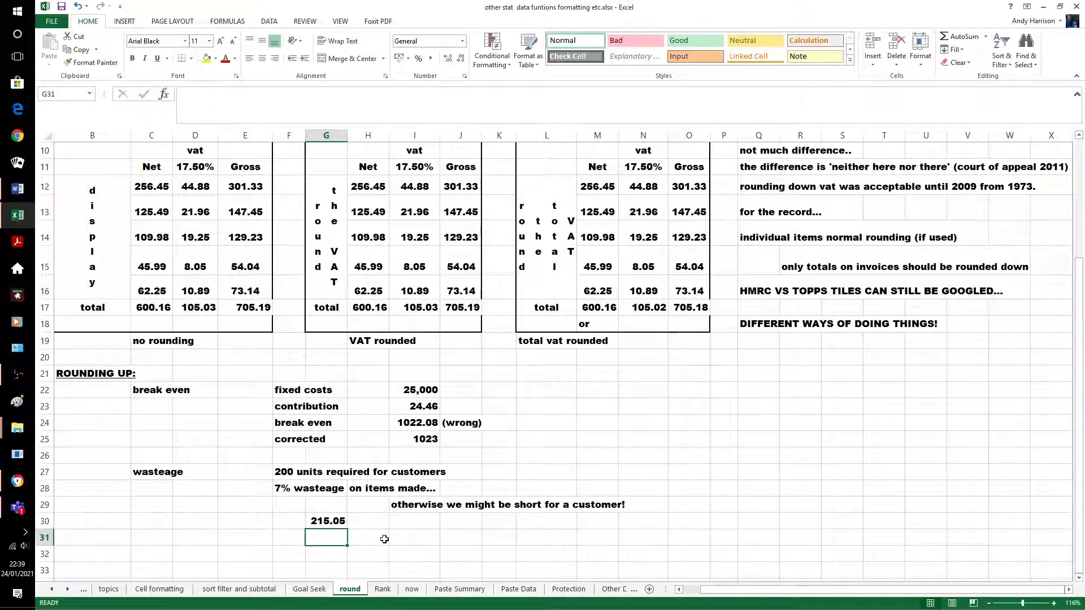
Wrap the wastage in ROUNDUP(200/0.93*1,0) to show 216, then go to the Rank sheet
{"action": "left_click", "coordinate": [327, 521]}
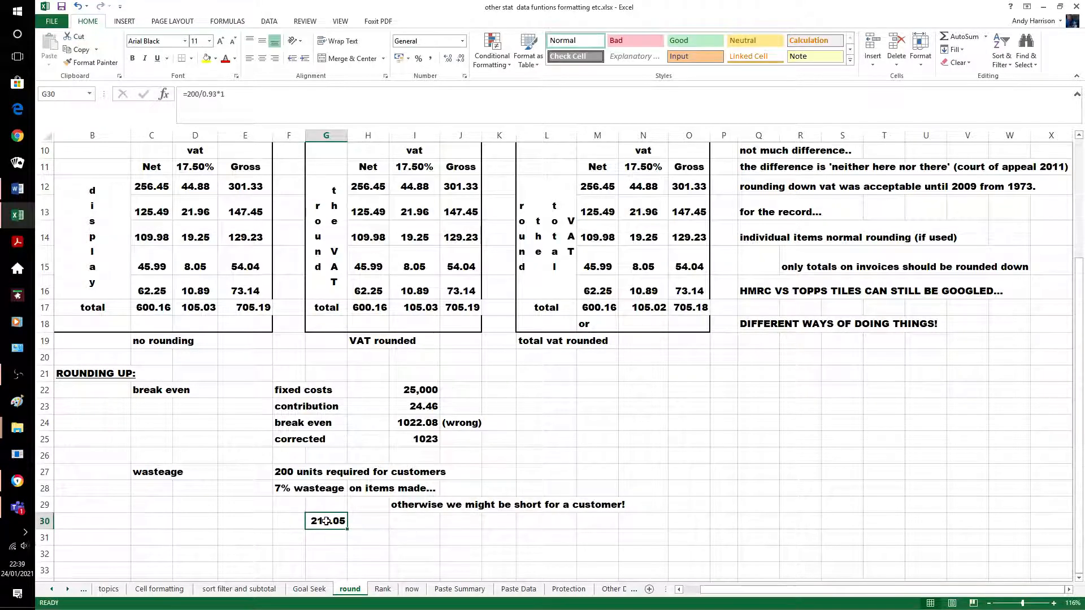
{"action": "left_click", "coordinate": [187, 94]}
{"action": "left_click", "coordinate": [187, 94]}
{"action": "type", "text": "roundu"}
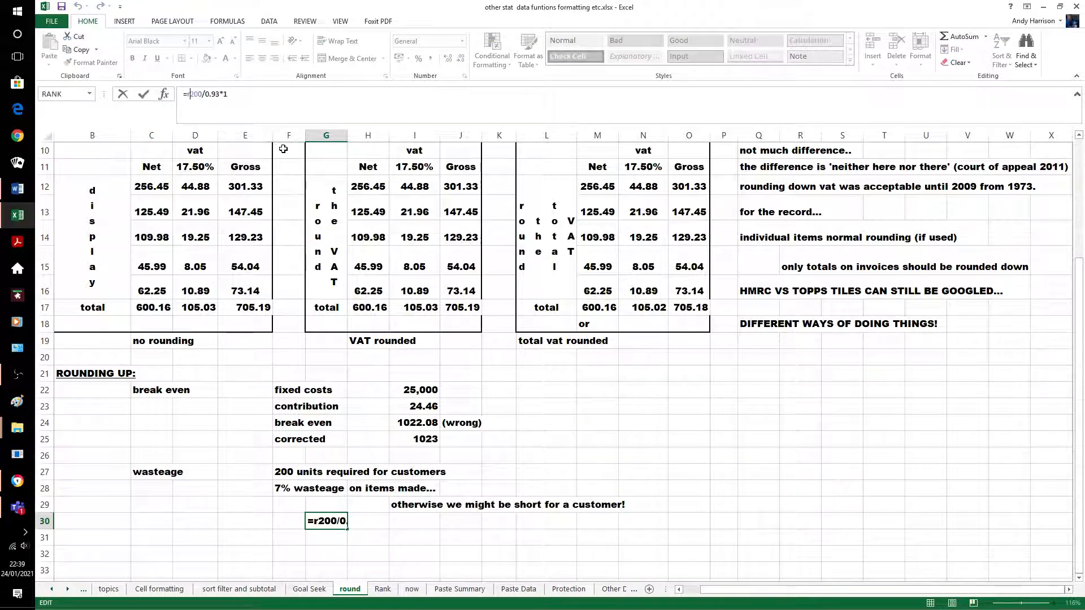
{"action": "type", "text": "p(200/0.93*1"}
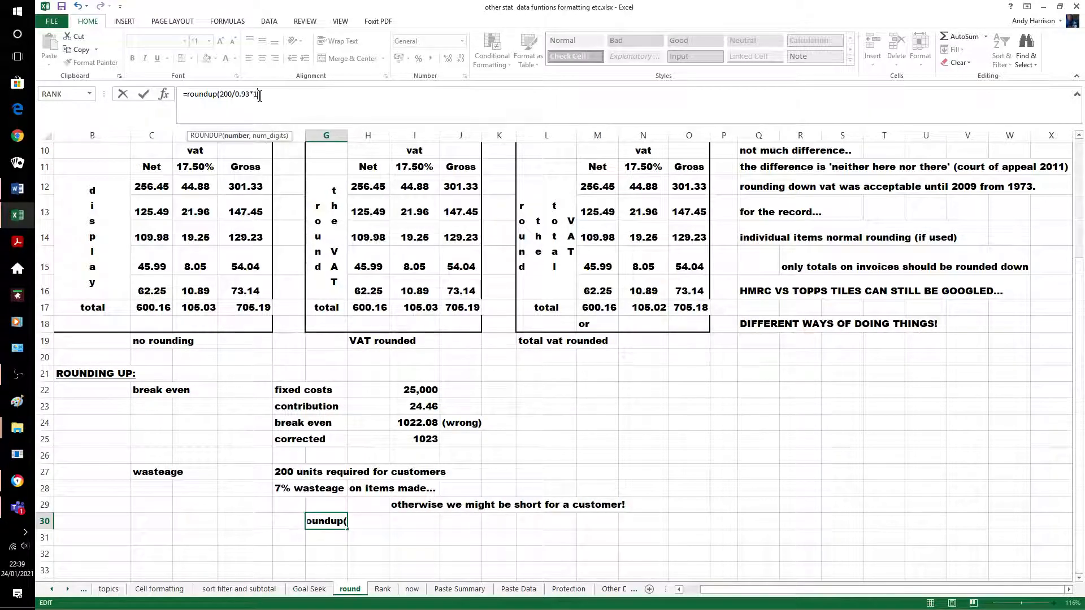
{"action": "type", "text": ",0)"}
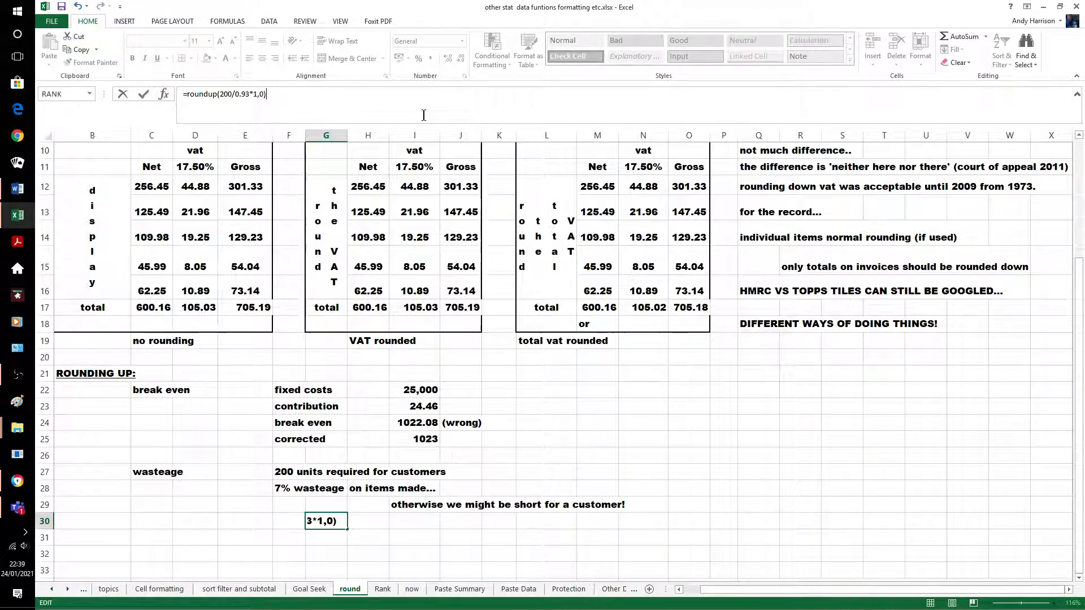
{"action": "key", "text": "Return"}
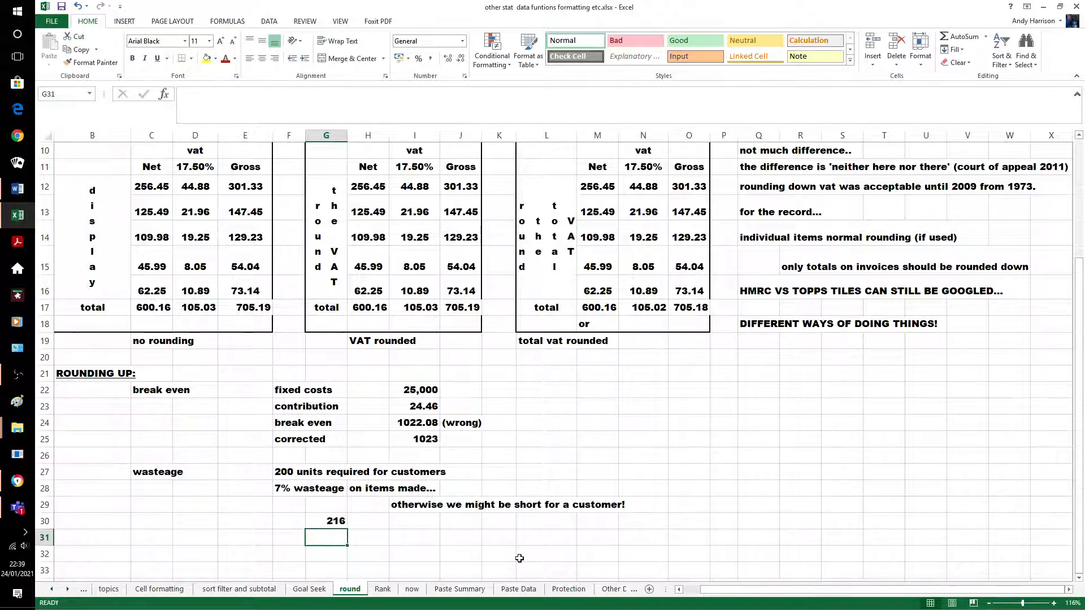
{"action": "left_click", "coordinate": [382, 589]}
Insert =RANK(C4,C4:C7,0) in E4 through the Function Arguments dialog
{"action": "left_click", "coordinate": [736, 463]}
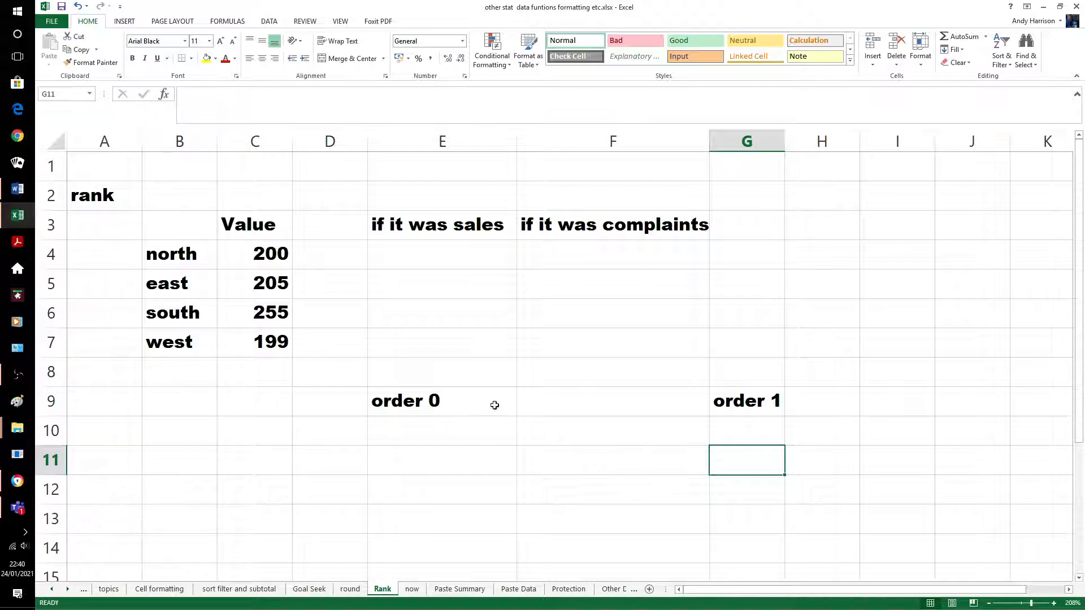
{"action": "left_click", "coordinate": [409, 260]}
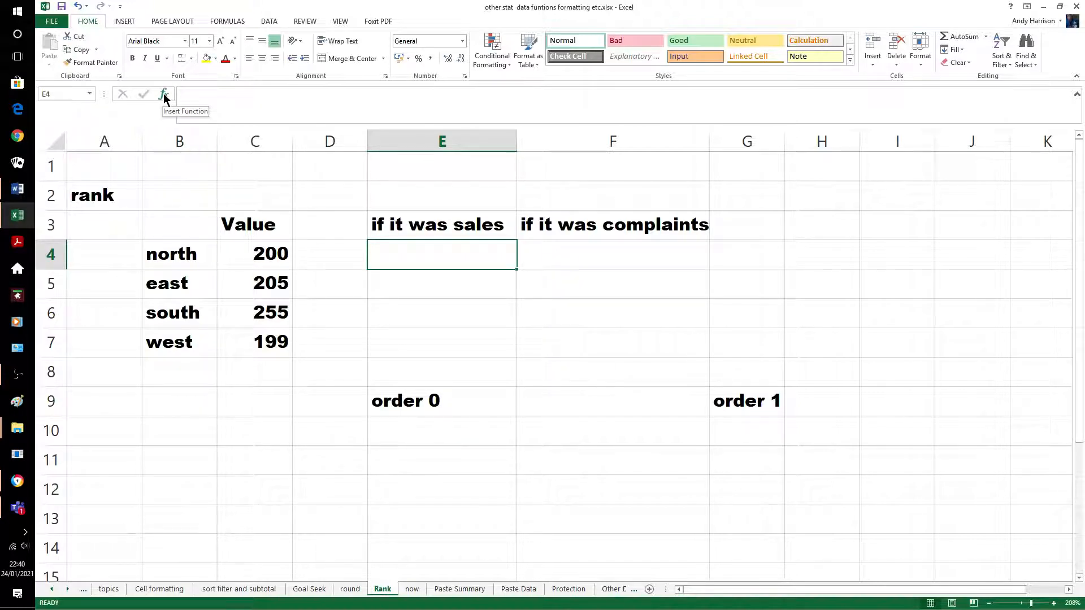
{"action": "left_click", "coordinate": [164, 94]}
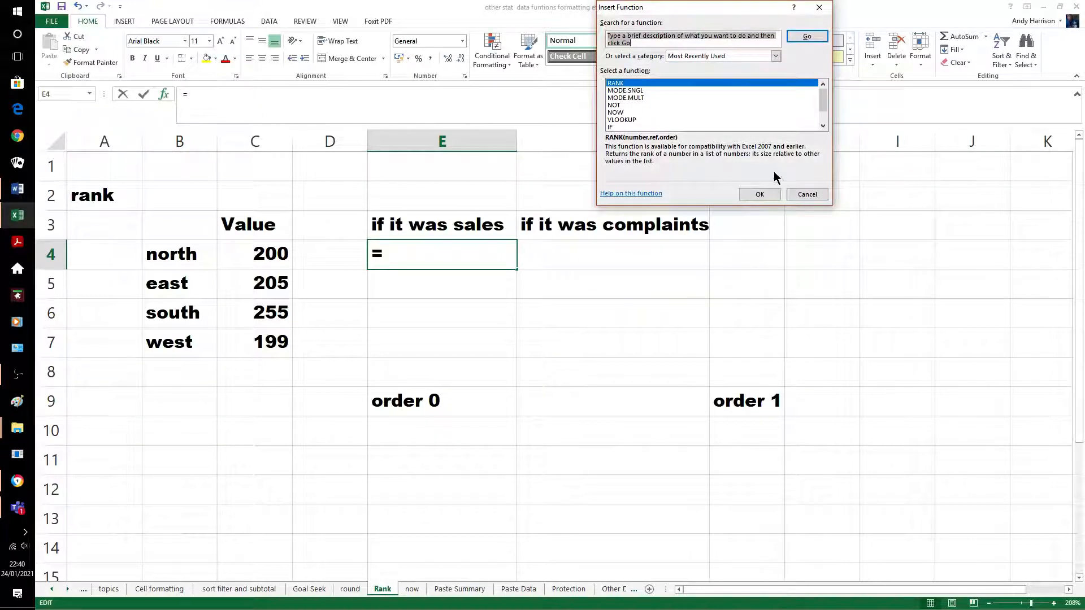
{"action": "left_click", "coordinate": [768, 193]}
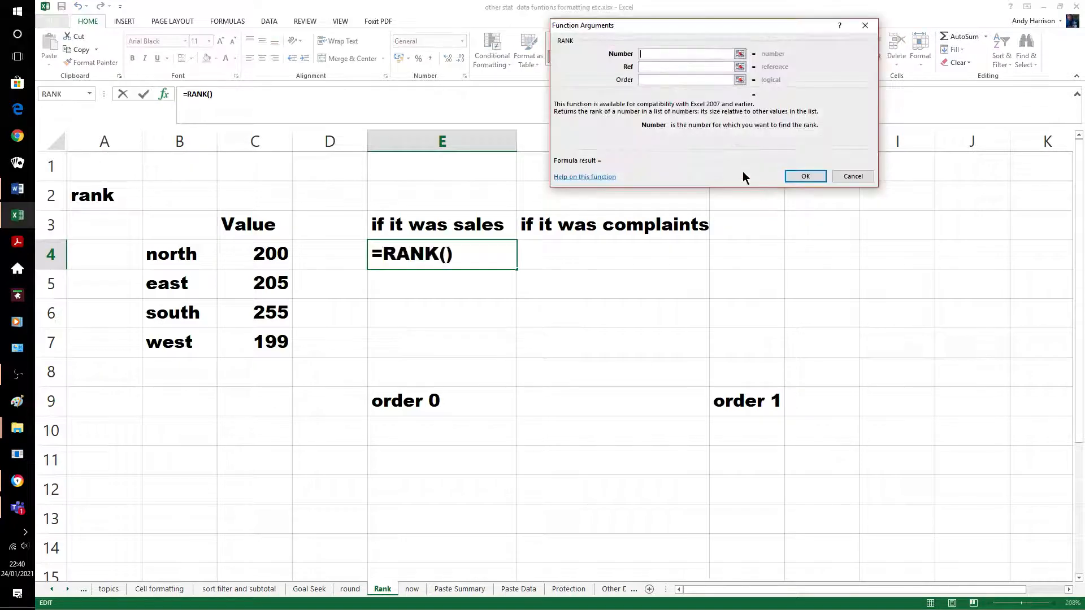
{"action": "left_click", "coordinate": [261, 257]}
{"action": "left_click", "coordinate": [651, 67]}
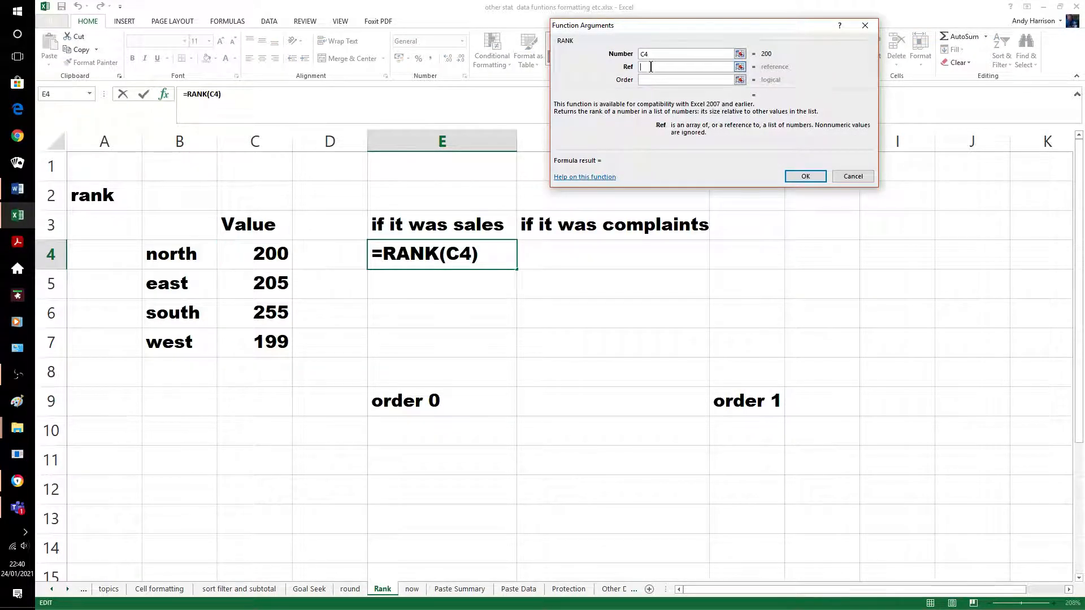
{"action": "left_click_drag", "start_coordinate": [272, 255], "coordinate": [277, 342]}
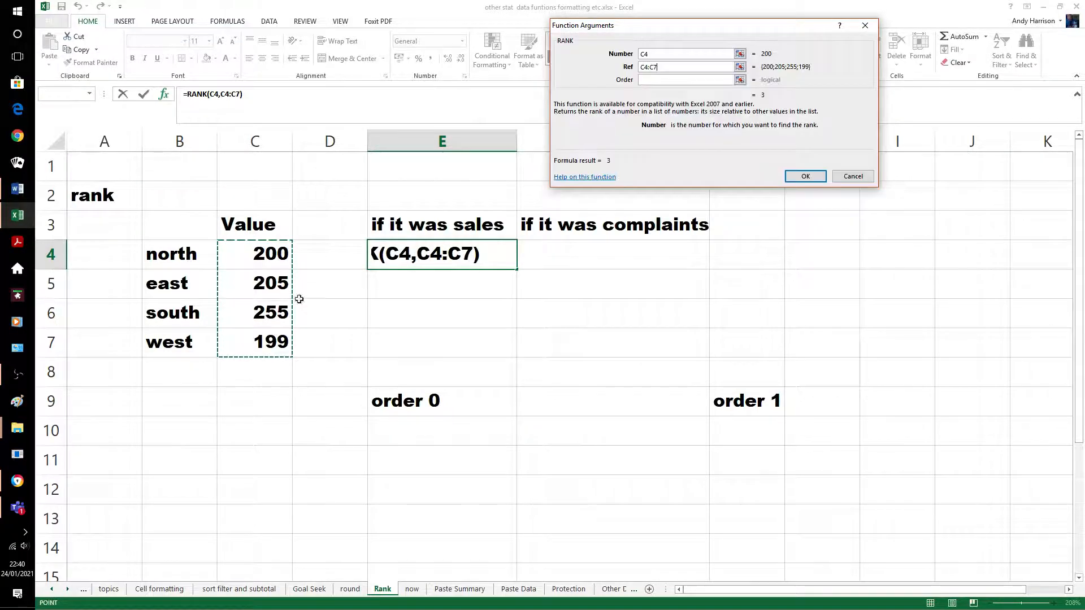
{"action": "left_click", "coordinate": [647, 81]}
{"action": "type", "text": "0"}
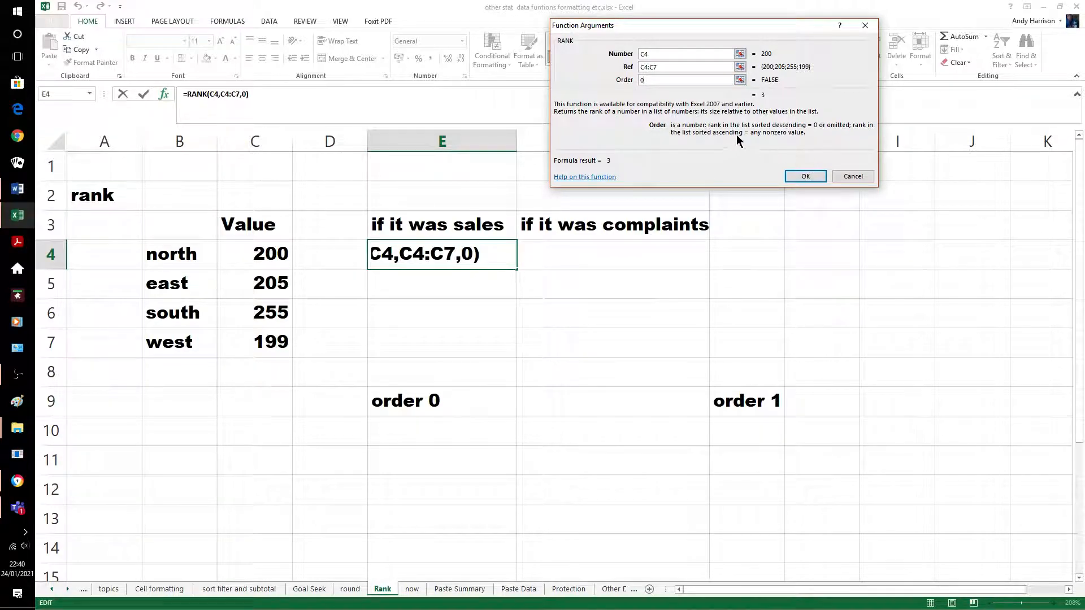
{"action": "left_click", "coordinate": [806, 176]}
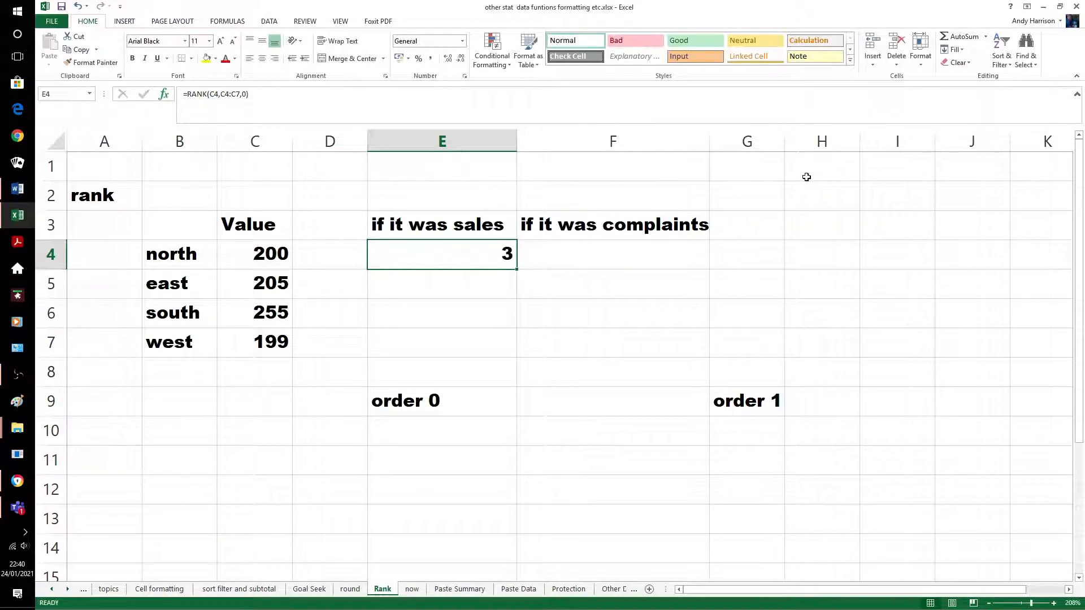
Anchor E4's rank range as C$4:C$7
{"action": "left_click", "coordinate": [495, 301]}
{"action": "left_click", "coordinate": [465, 251]}
{"action": "left_click", "coordinate": [226, 96]}
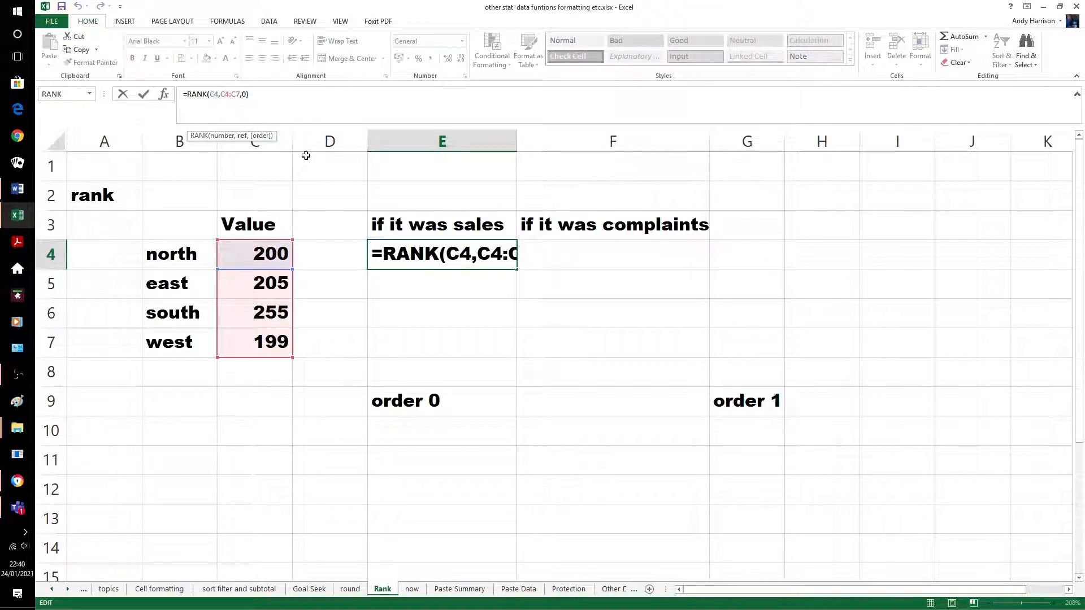
{"action": "type", "text": "$"}
{"action": "left_click", "coordinate": [240, 96]}
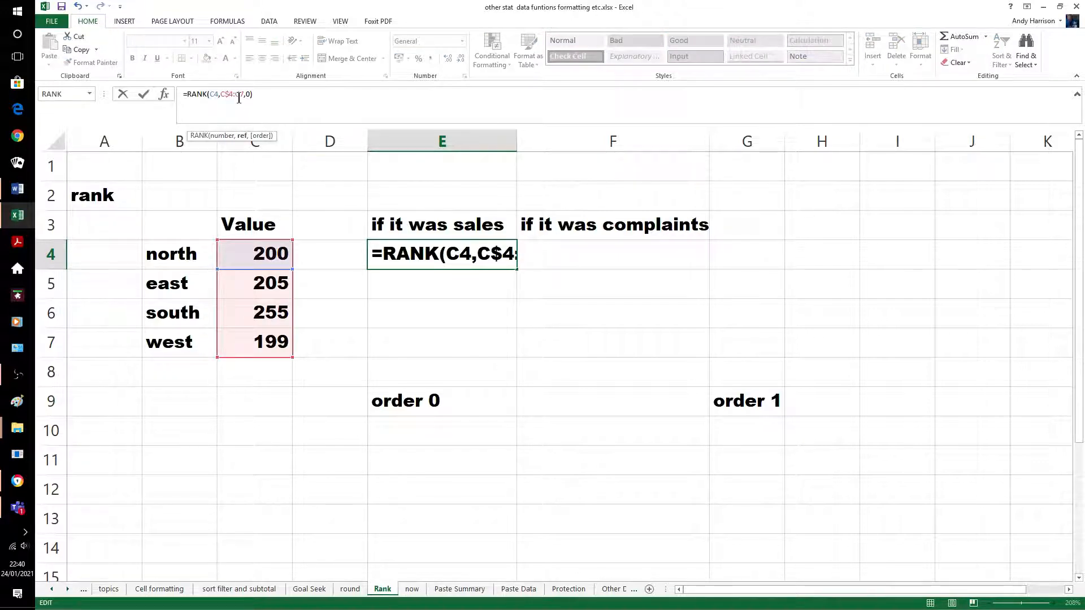
{"action": "type", "text": "$"}
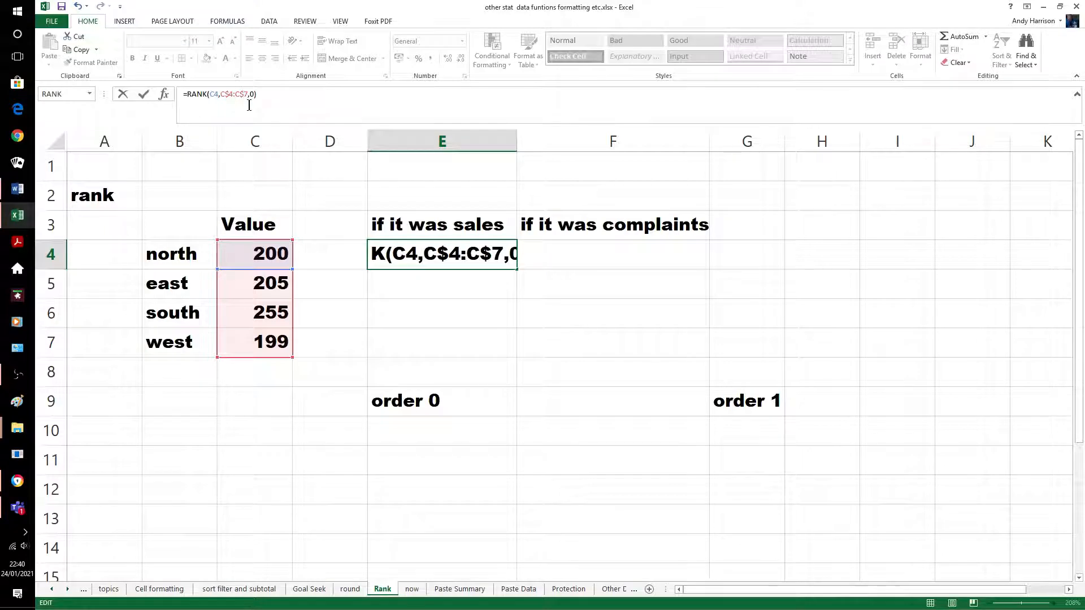
{"action": "key", "text": "Return"}
Fill the rank formula down to E7, ranking north 3, east 2, south 1, west 4
{"action": "key", "text": "Up"}
{"action": "key", "text": "shift+Down"}
{"action": "key", "text": "shift+Down"}
{"action": "key", "text": "shift+Down"}
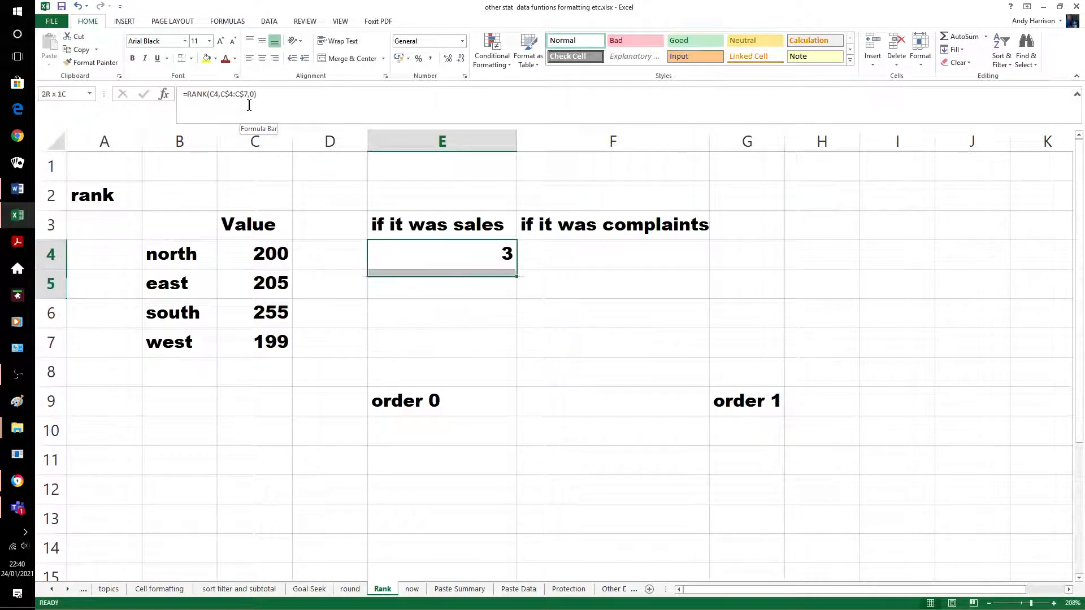
{"action": "key", "text": "ctrl+d"}
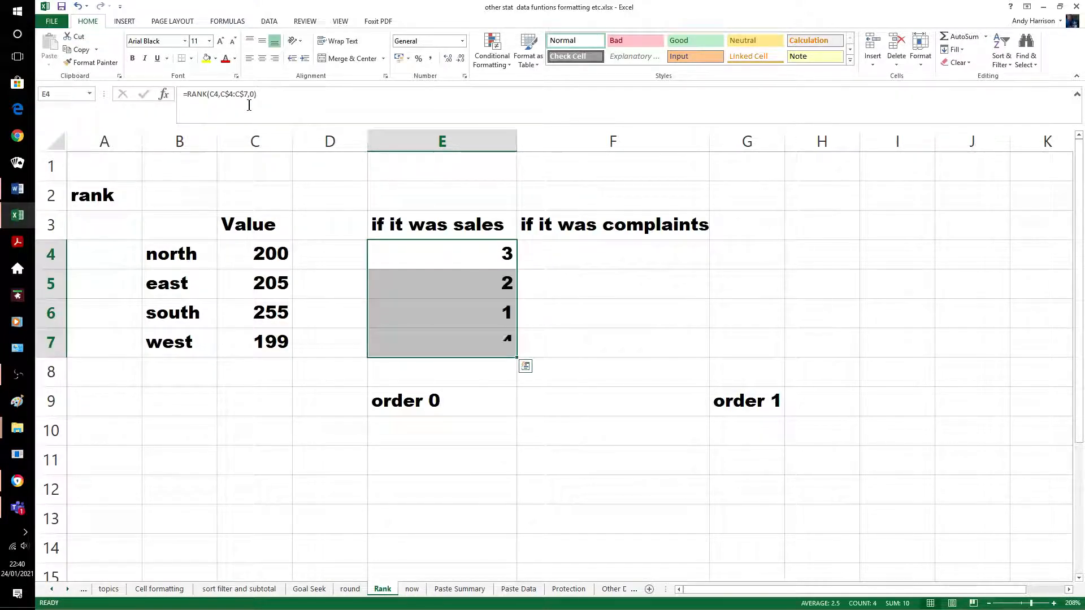
{"action": "left_click", "coordinate": [423, 470]}
{"action": "left_click", "coordinate": [472, 318]}
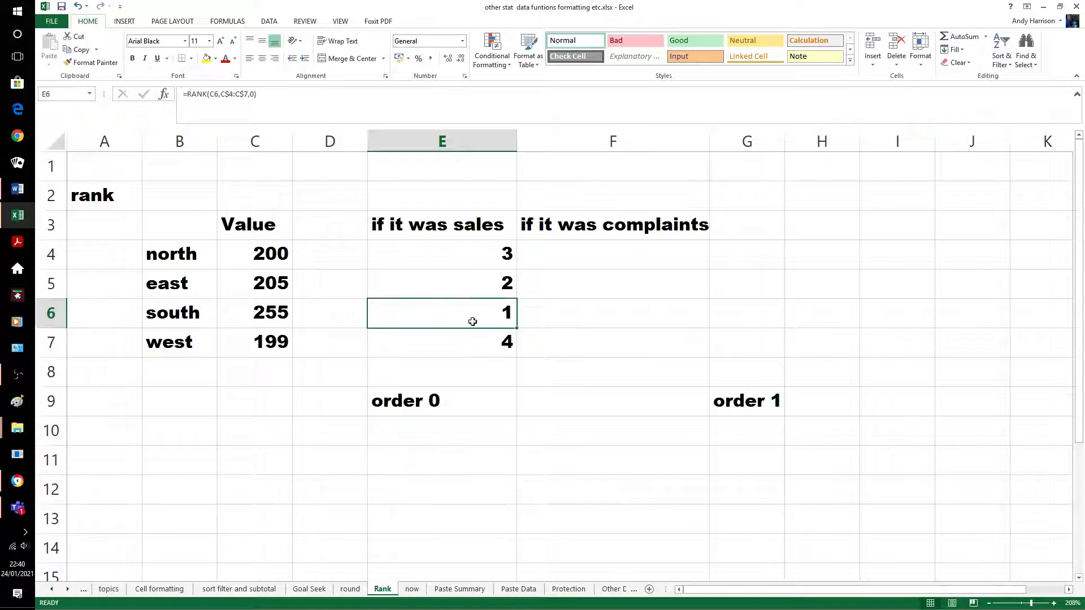
{"action": "left_click", "coordinate": [477, 341]}
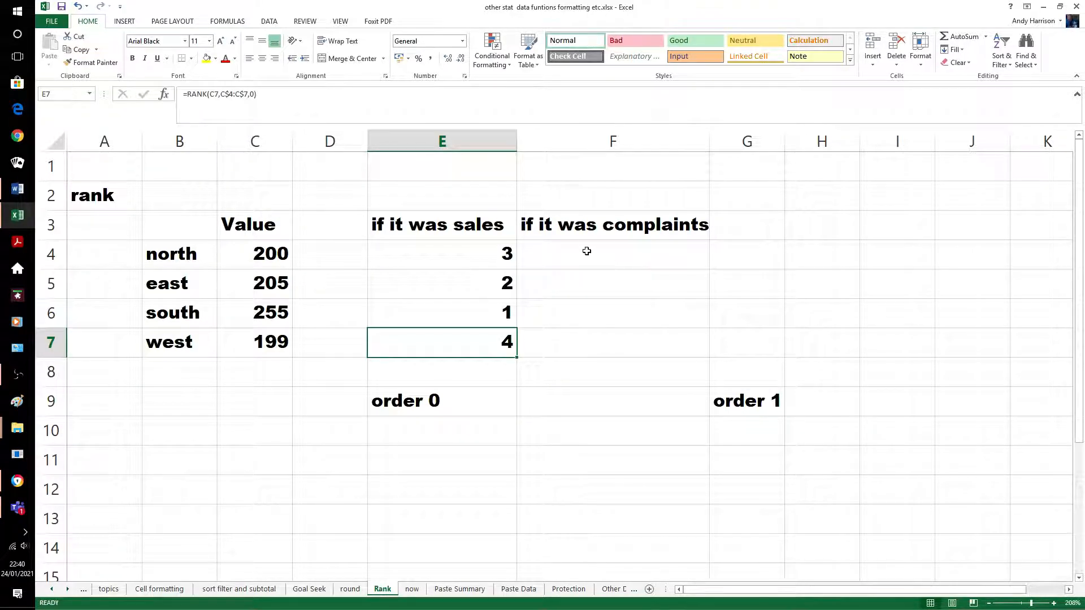
{"action": "left_click", "coordinate": [482, 252]}
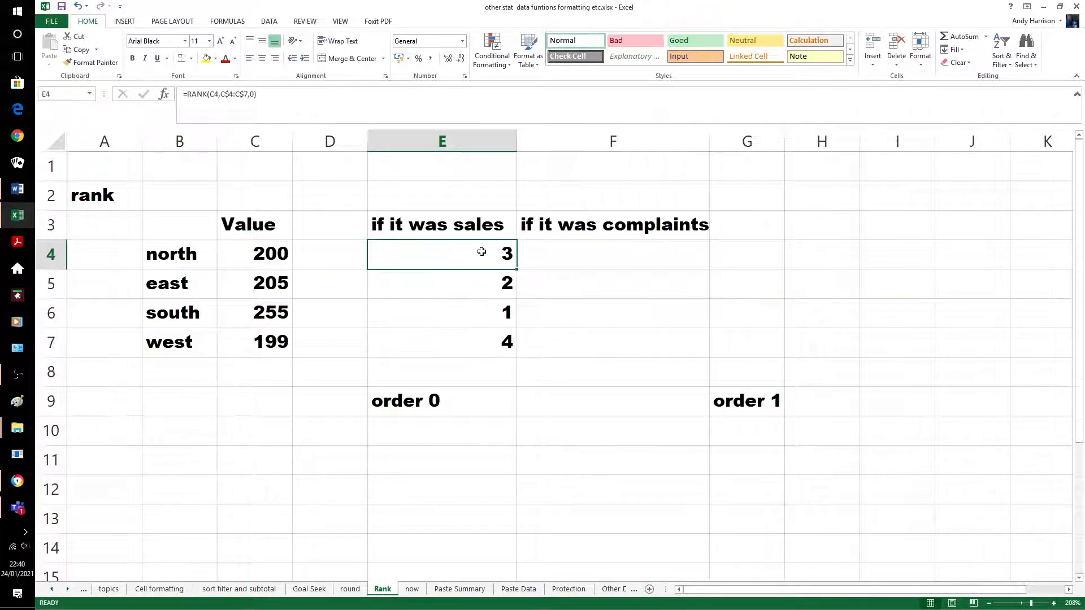
Copy the rank formula into F4, then clear the resulting #N/A
{"action": "key", "text": "shift+Right"}
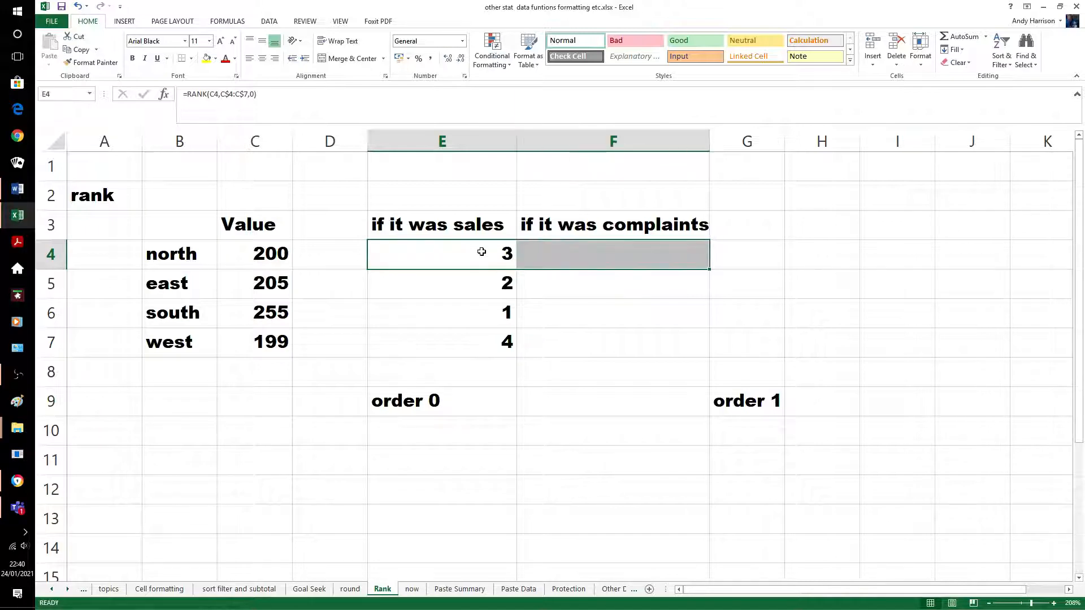
{"action": "key", "text": "ctrl+r"}
{"action": "left_click", "coordinate": [622, 307]}
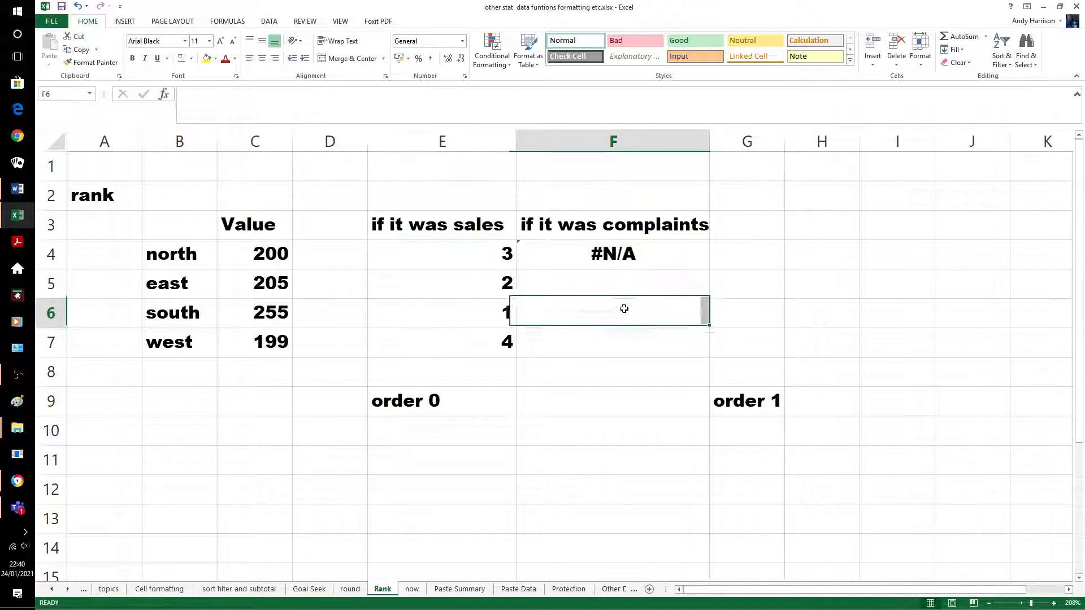
{"action": "left_click", "coordinate": [596, 266]}
{"action": "key", "text": "Delete"}
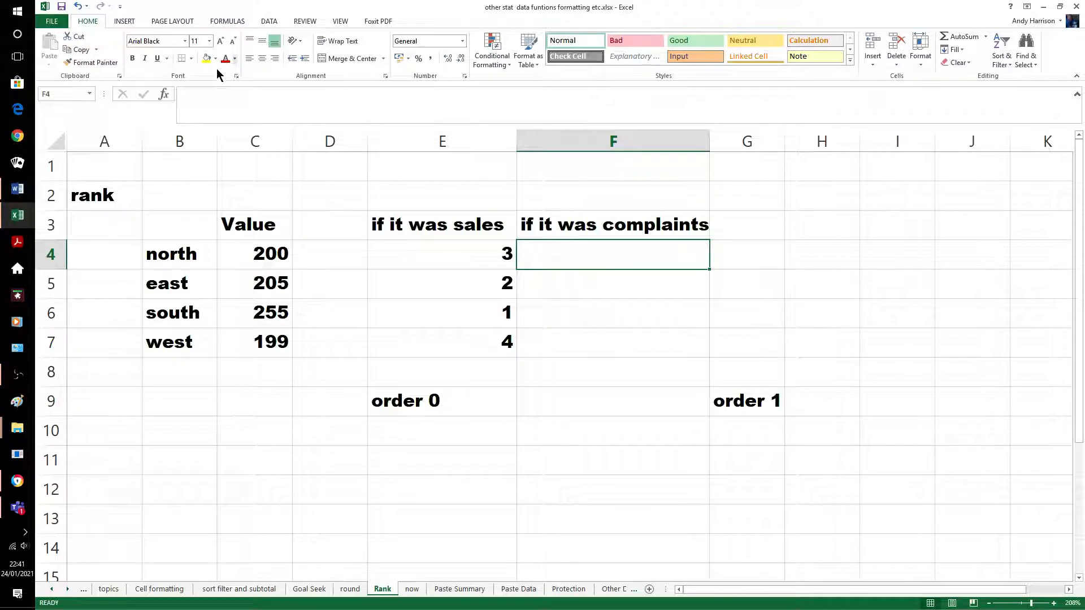
Insert an ascending =RANK(C4,C4:C7,1) in F4 through Function Arguments
{"action": "left_click", "coordinate": [163, 95]}
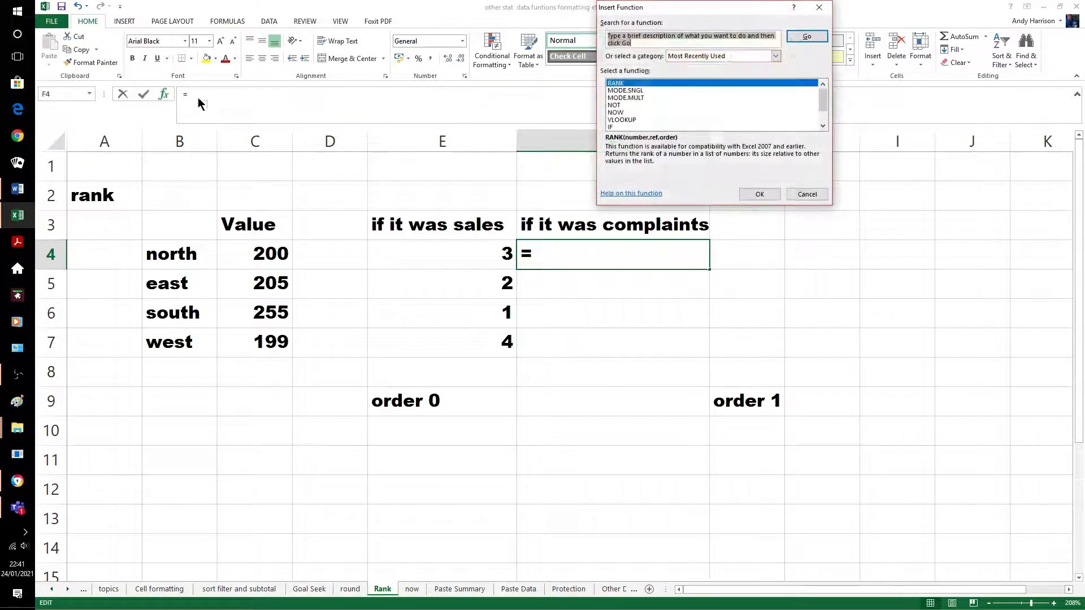
{"action": "left_click", "coordinate": [750, 188]}
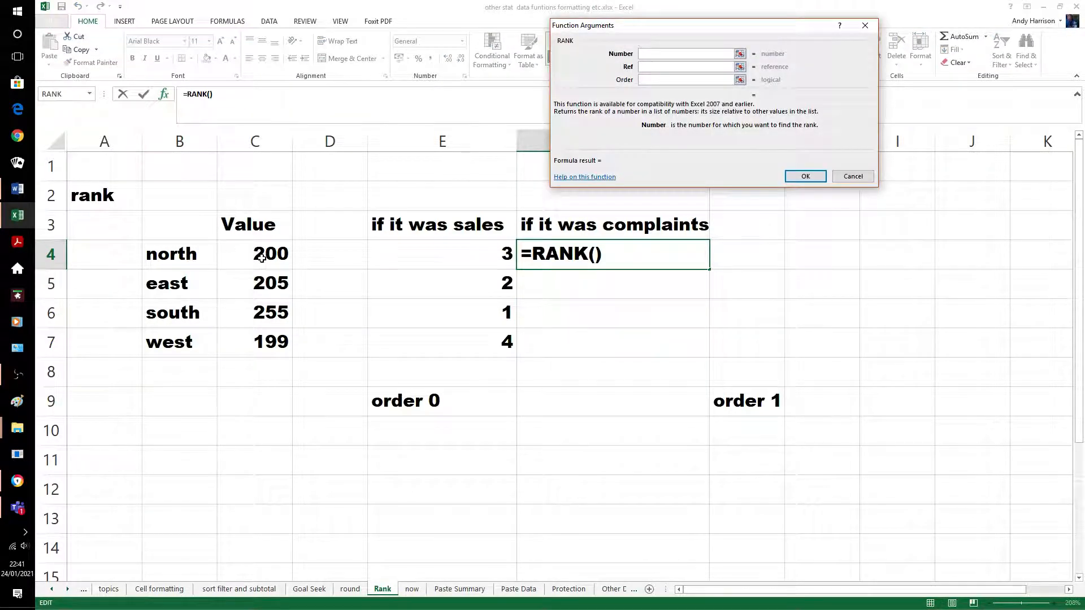
{"action": "left_click", "coordinate": [258, 254]}
{"action": "left_click", "coordinate": [643, 67]}
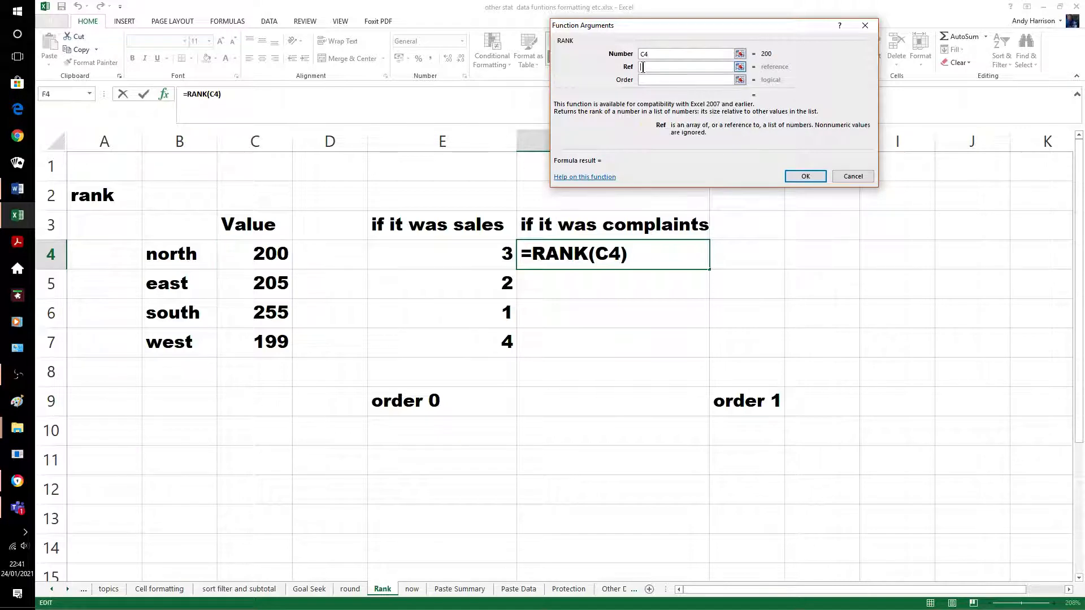
{"action": "left_click_drag", "start_coordinate": [266, 254], "coordinate": [276, 334]}
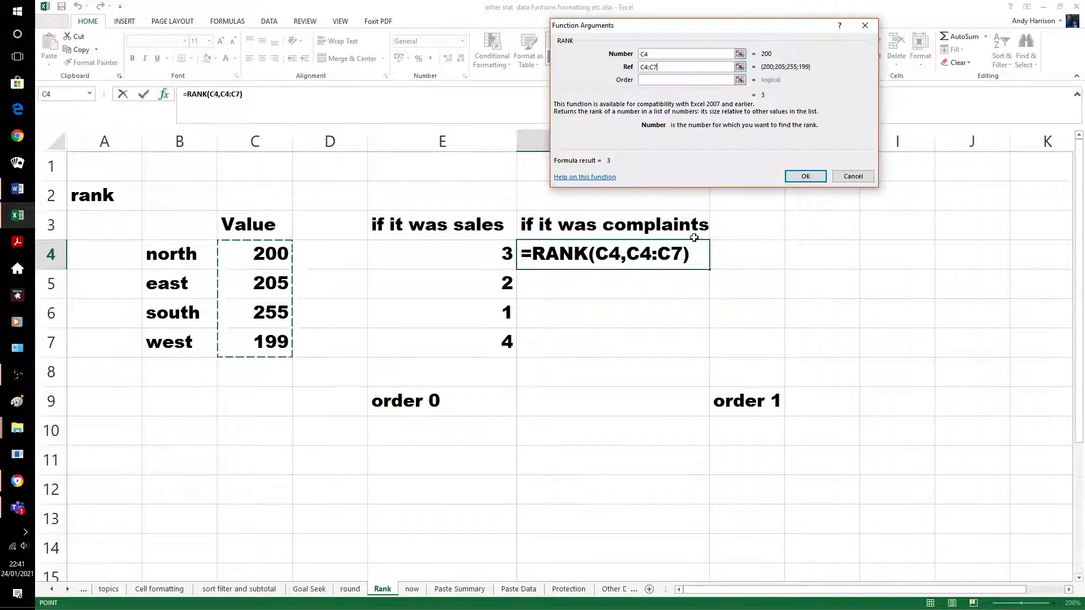
{"action": "left_click", "coordinate": [648, 80]}
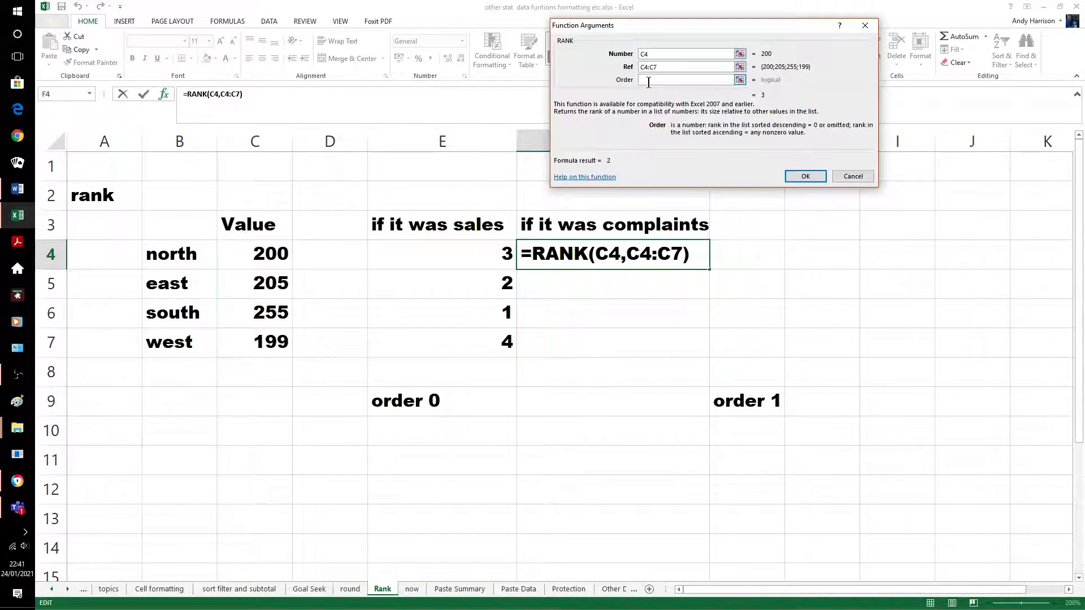
{"action": "type", "text": "1"}
{"action": "left_click", "coordinate": [806, 177]}
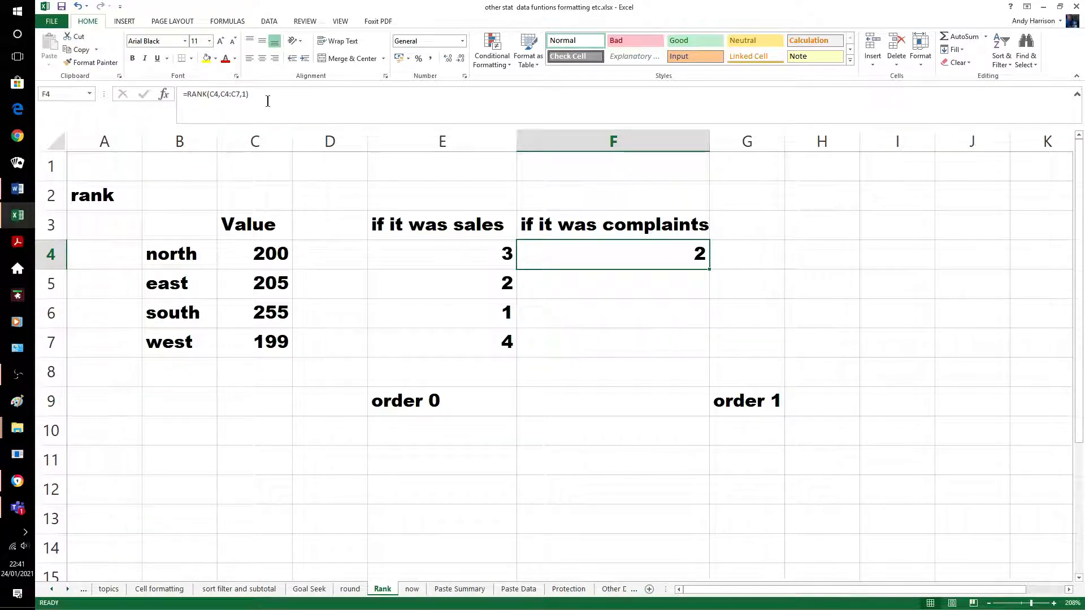
Anchor the range as C$4:C$7 and fill down to F7, giving 2, 3, 4, 1
{"action": "left_click", "coordinate": [224, 94]}
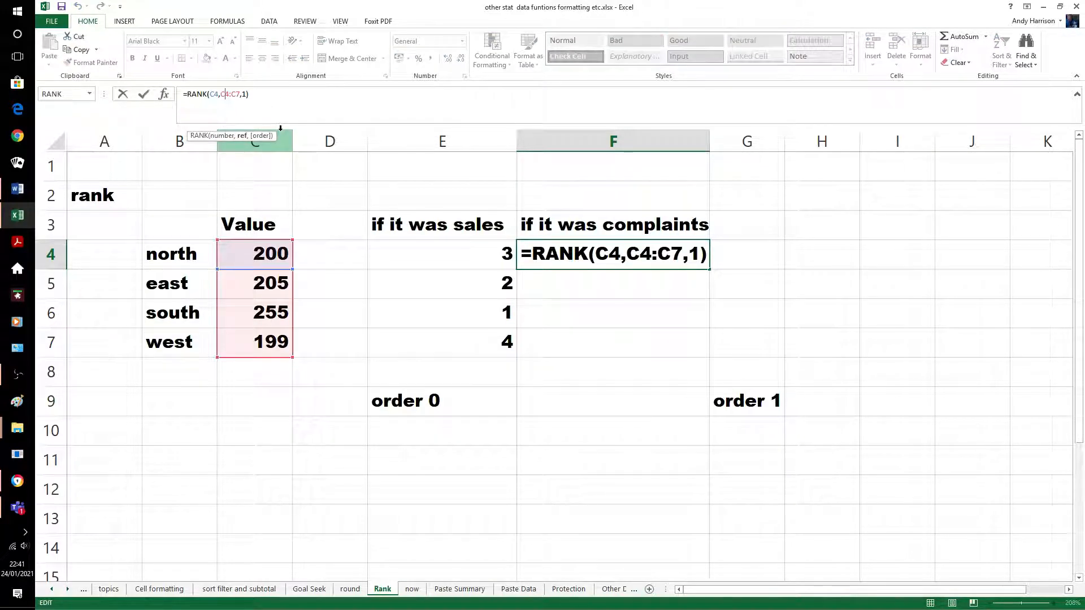
{"action": "type", "text": "$"}
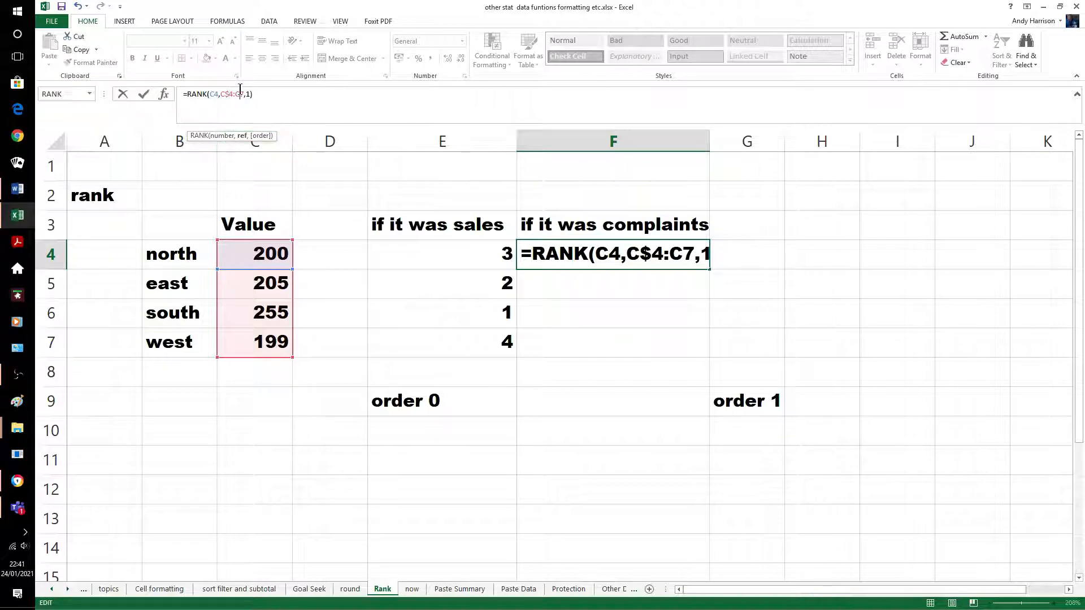
{"action": "type", "text": "$"}
{"action": "key", "text": "Return"}
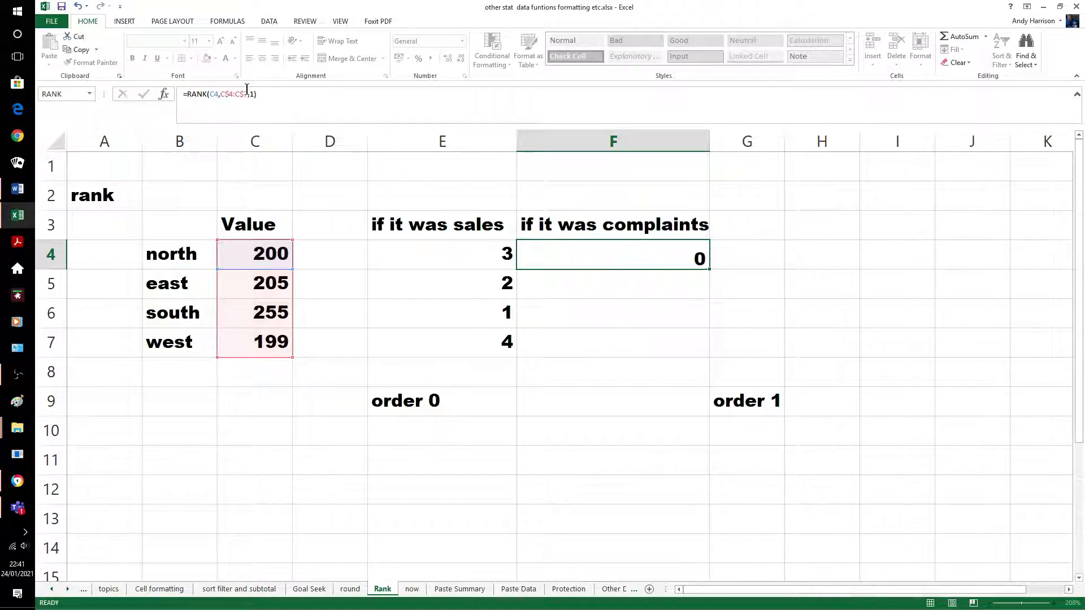
{"action": "key", "text": "Up"}
{"action": "key", "text": "shift+Down"}
{"action": "key", "text": "shift+Down"}
{"action": "key", "text": "shift+Down"}
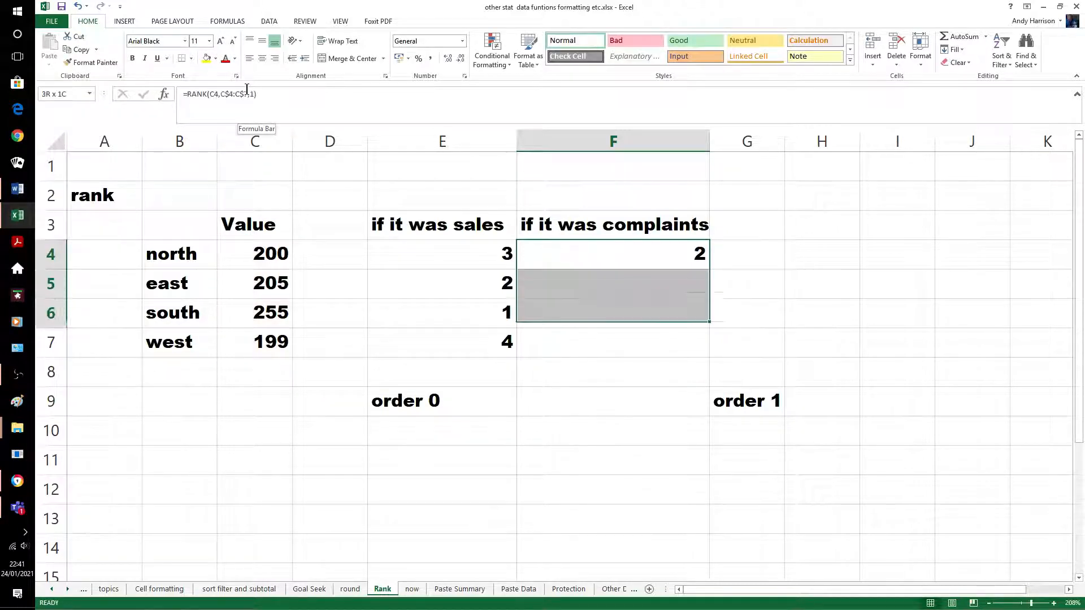
{"action": "key", "text": "ctrl+d"}
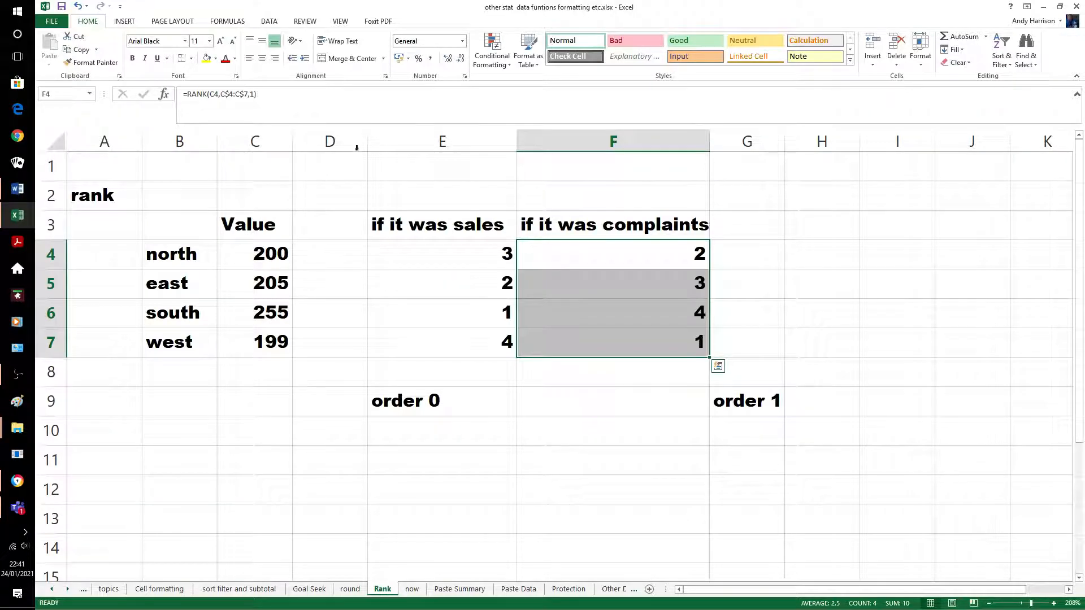
{"action": "left_click", "coordinate": [588, 421]}
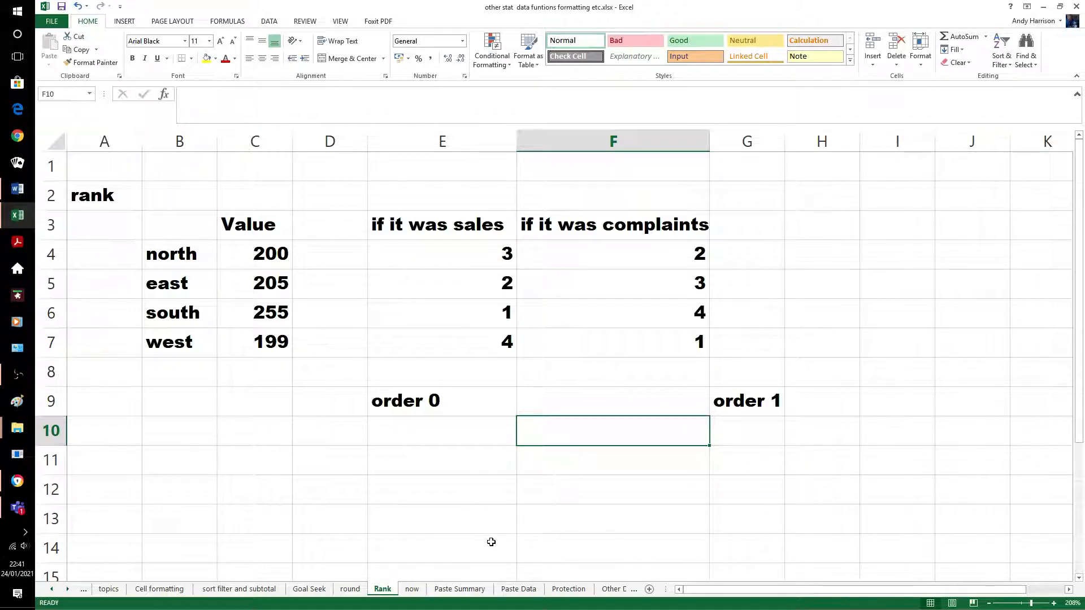
On the now sheet, enter =NOW() in B5 to show the current date and time (24/01/2021 22:42)
{"action": "left_click", "coordinate": [412, 589]}
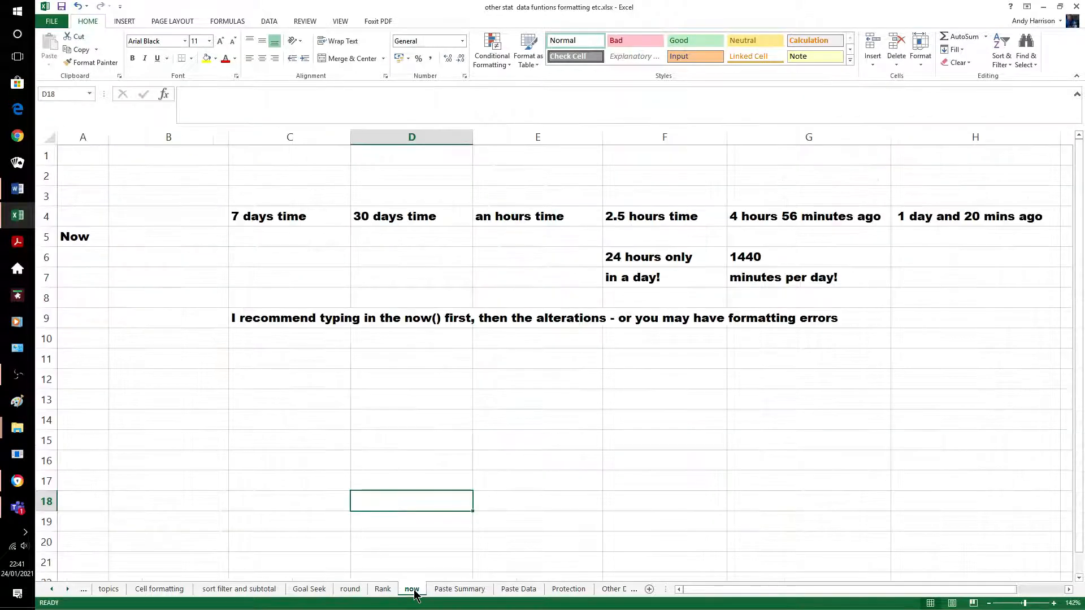
{"action": "left_click", "coordinate": [564, 496]}
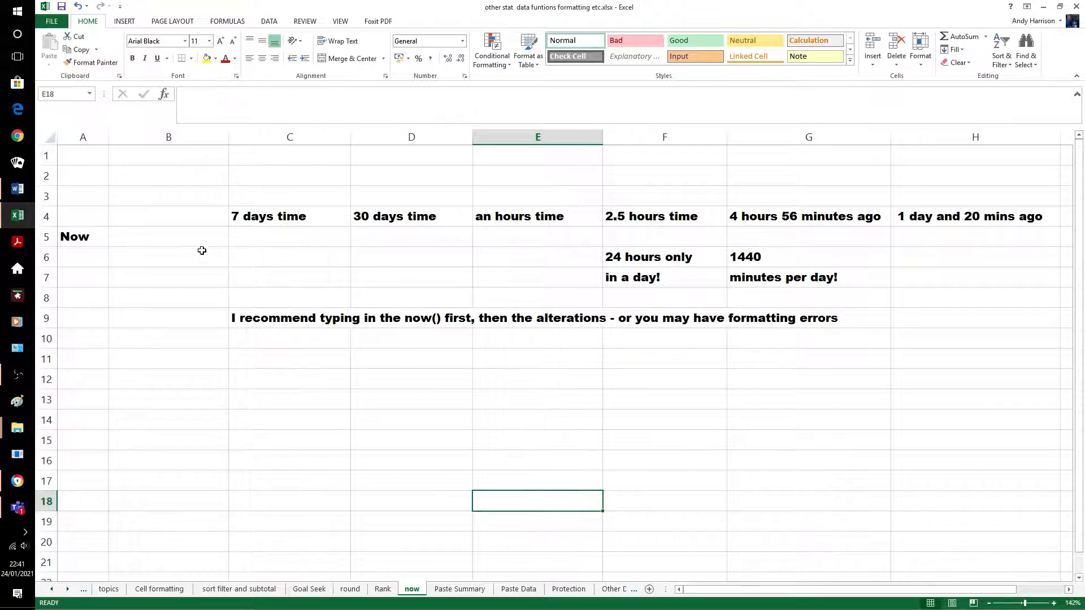
{"action": "left_click", "coordinate": [191, 233]}
{"action": "type", "text": "=n"}
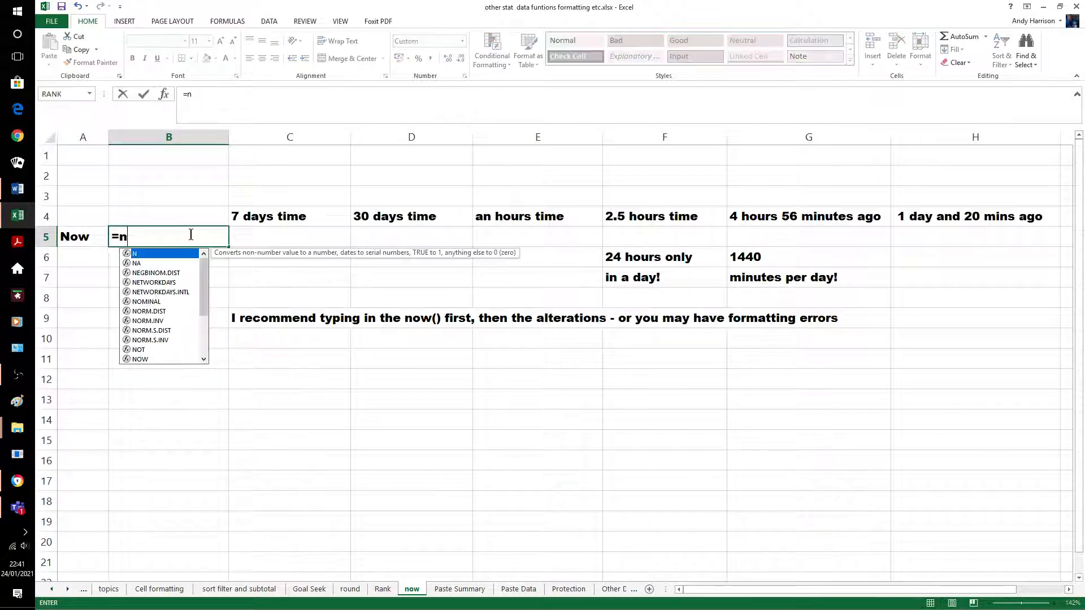
{"action": "type", "text": "ow()"}
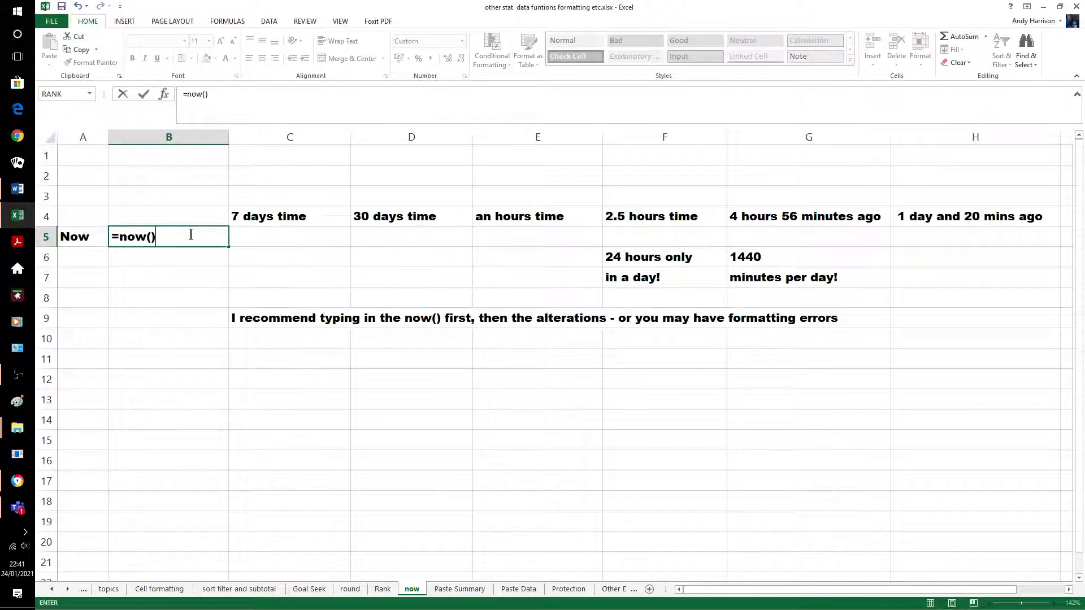
{"action": "key", "text": "Return"}
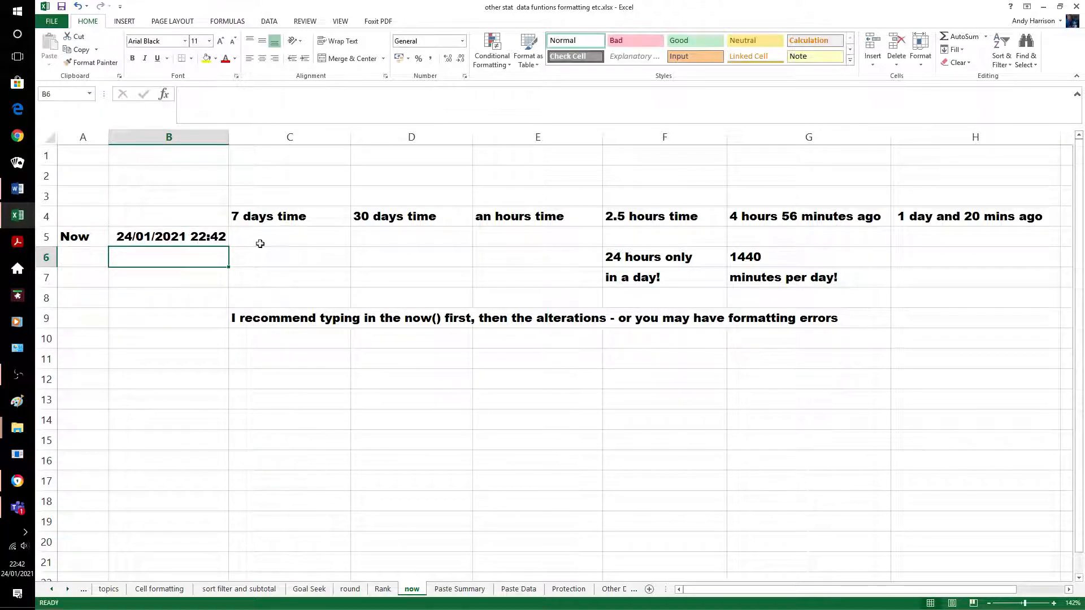
{"action": "left_click", "coordinate": [278, 462]}
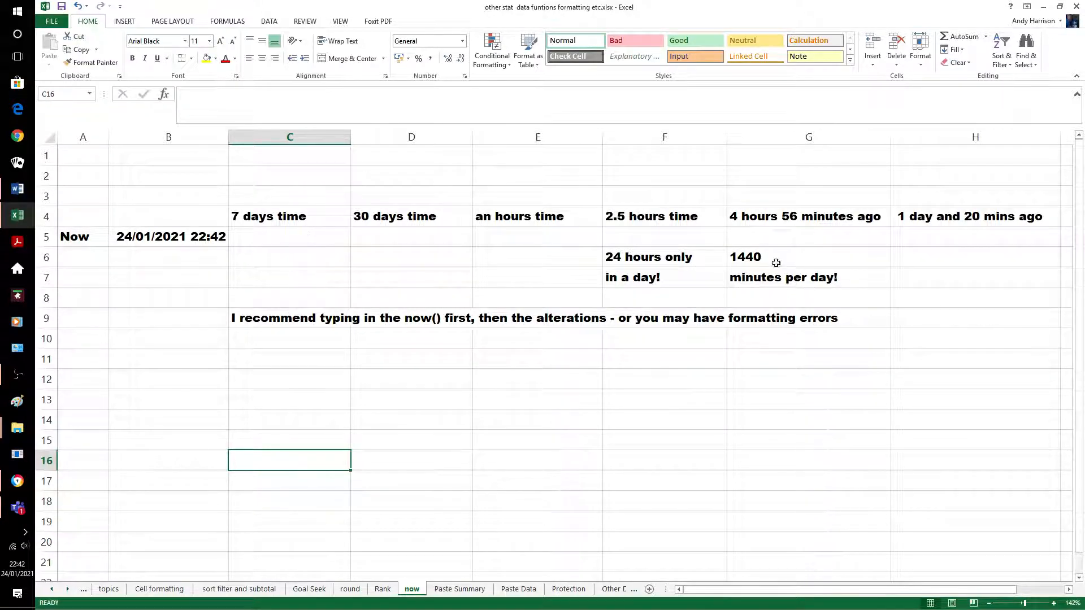
Enter =NOW()+7 in C5 to show the date a week from now (31/01/2021 22:42)
{"action": "left_click", "coordinate": [309, 240]}
{"action": "type", "text": "=n"}
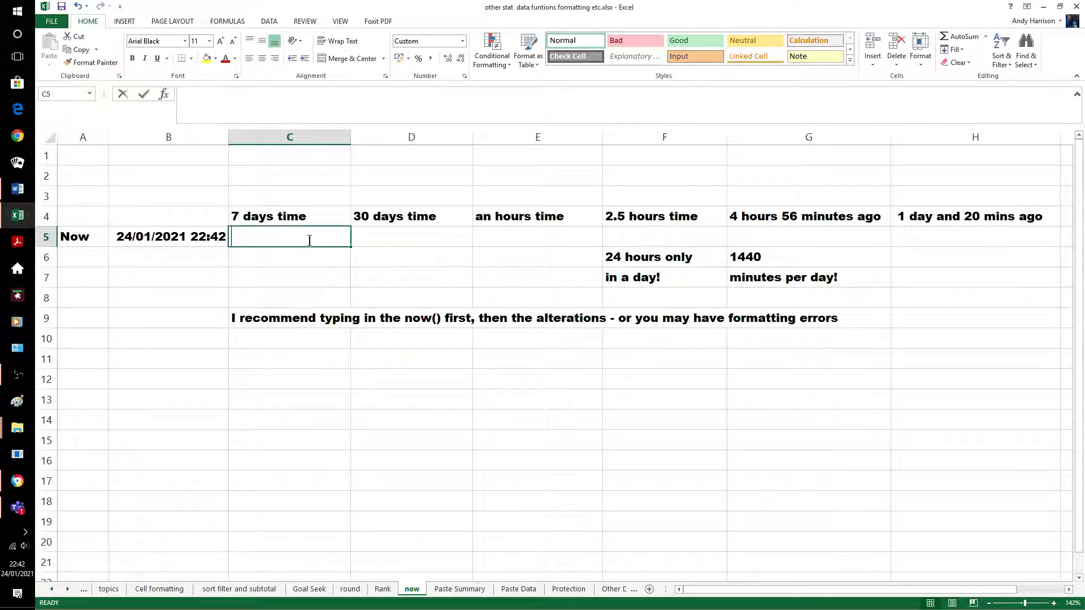
{"action": "type", "text": "ow()"}
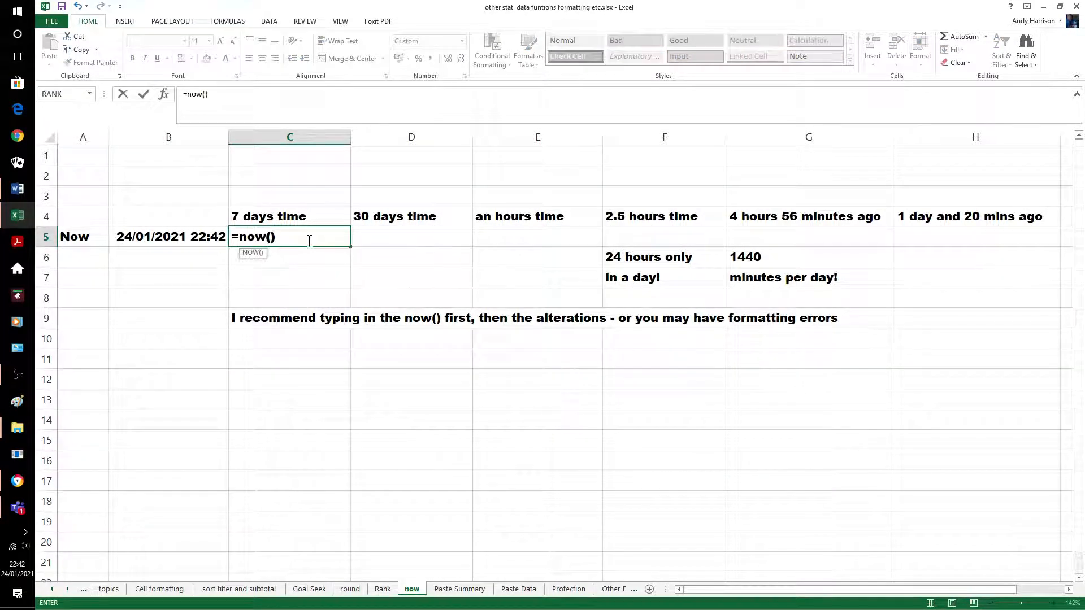
{"action": "key", "text": "Return"}
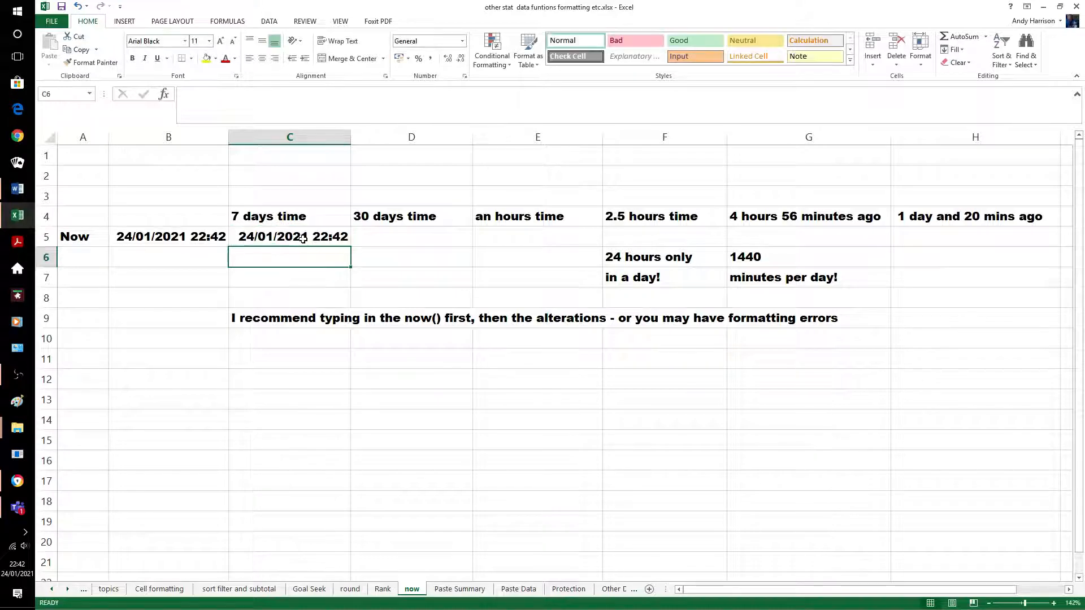
{"action": "left_click", "coordinate": [304, 239]}
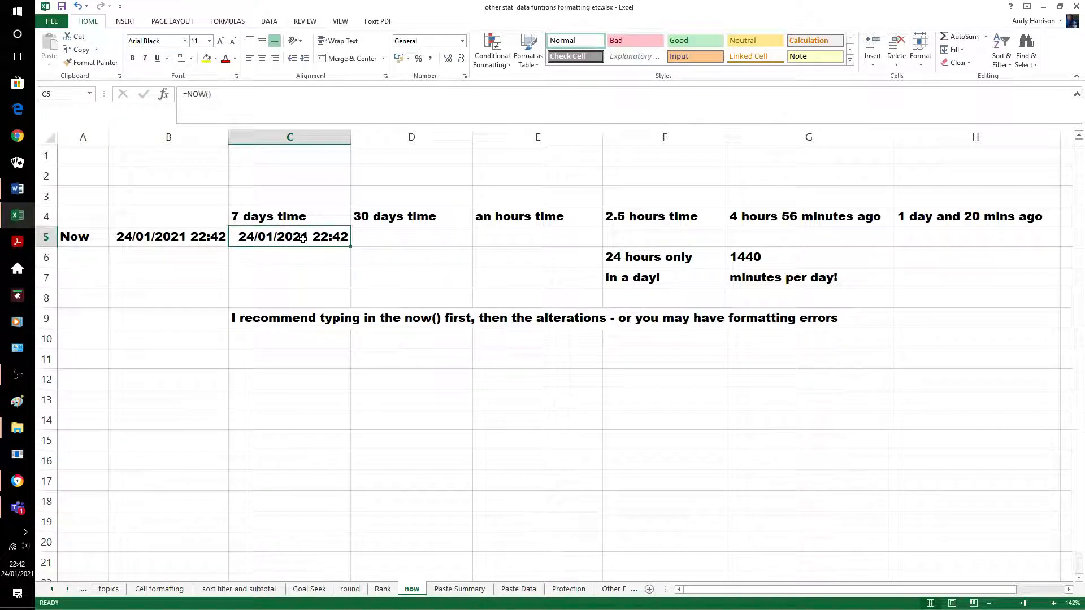
{"action": "left_click", "coordinate": [235, 100]}
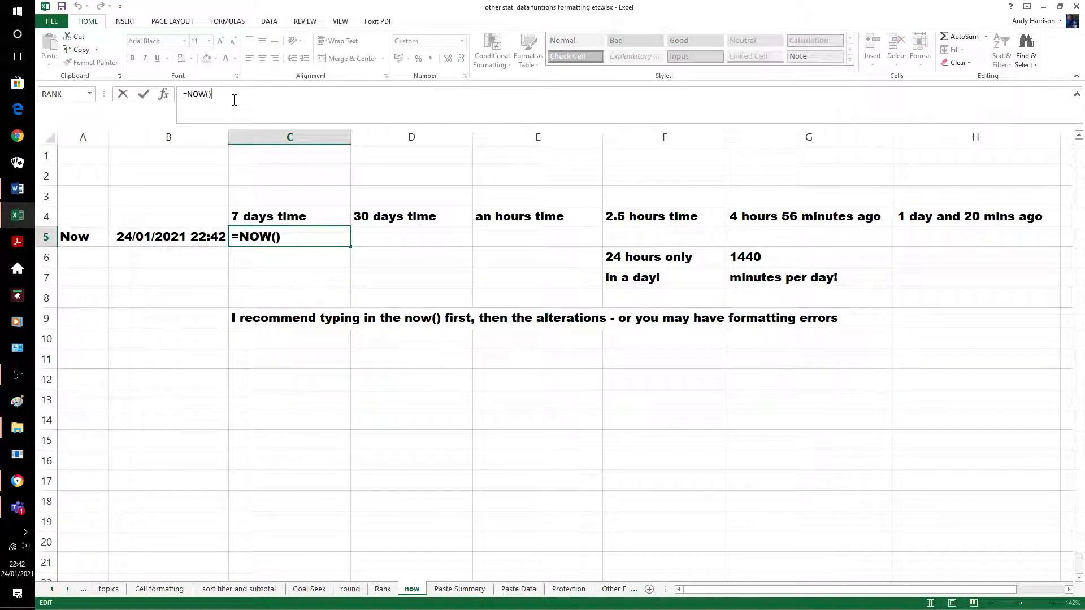
{"action": "type", "text": "+7"}
{"action": "key", "text": "Return"}
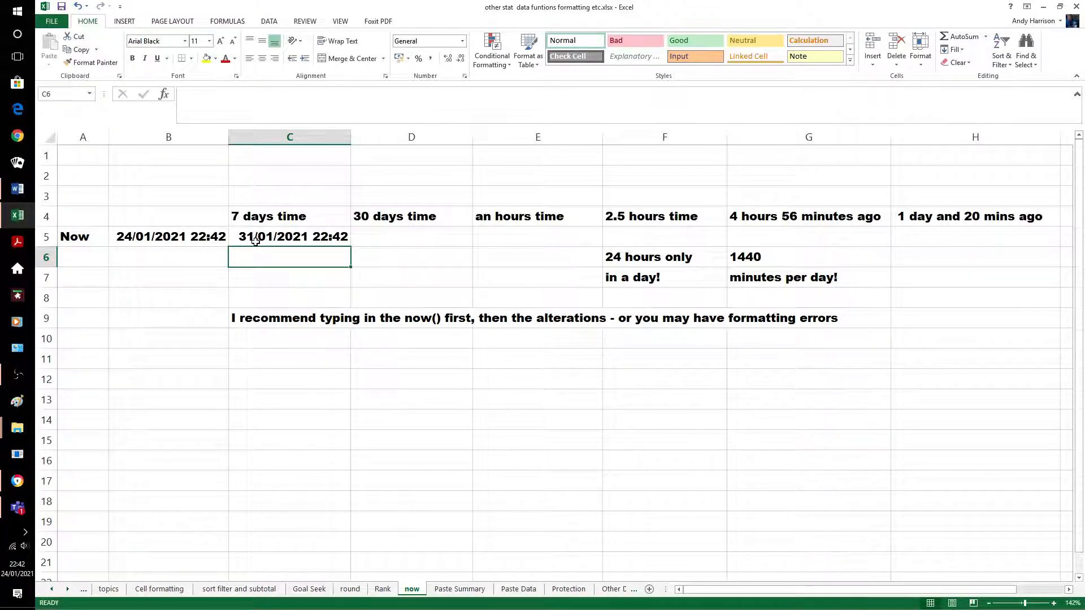
Enter =NOW()+30 in D5 to show the date 30 days from now (23/02/2021 22:42)
{"action": "left_click", "coordinate": [375, 234]}
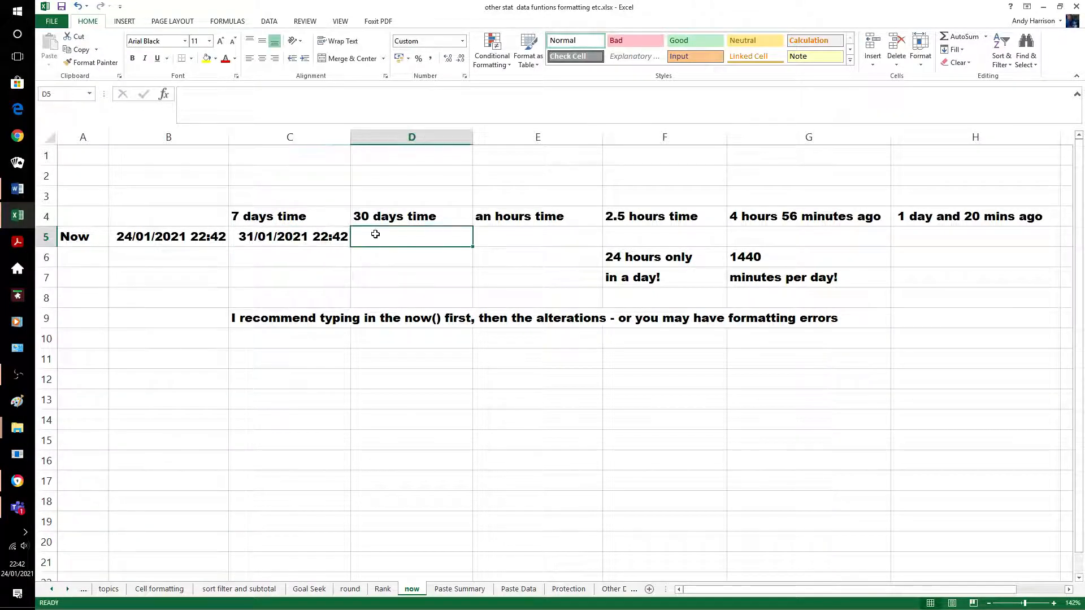
{"action": "type", "text": "=now"}
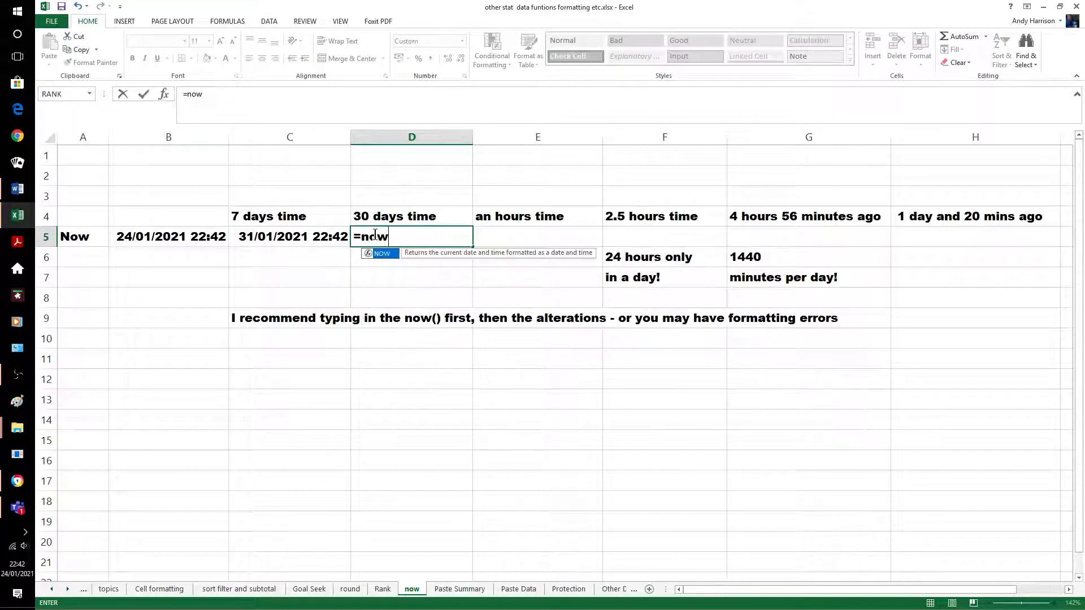
{"action": "type", "text": "()"}
{"action": "key", "text": "Return"}
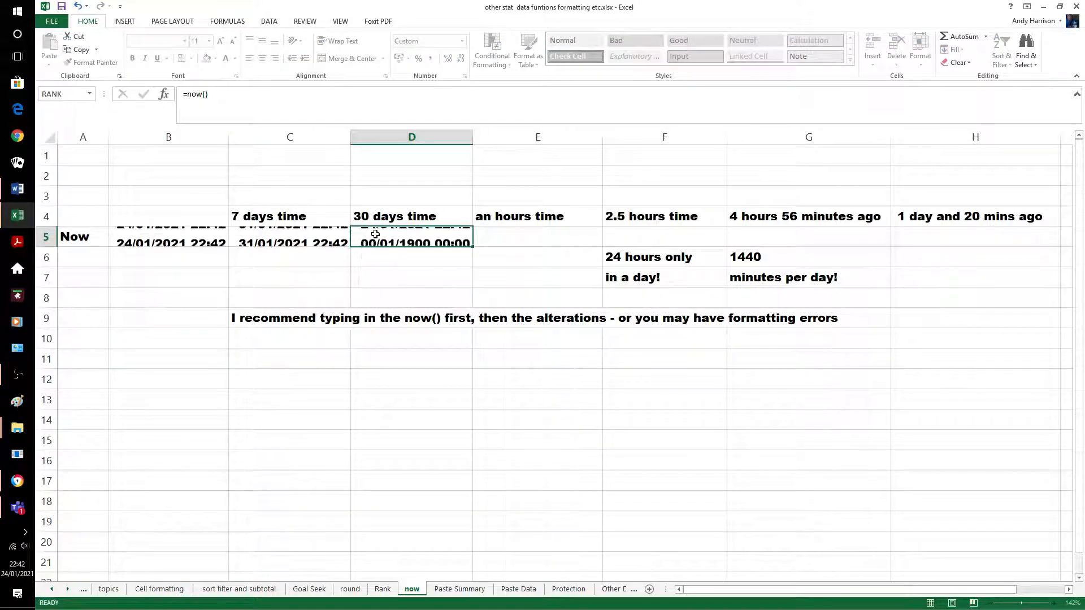
{"action": "left_click", "coordinate": [368, 234]}
{"action": "left_click", "coordinate": [259, 103]}
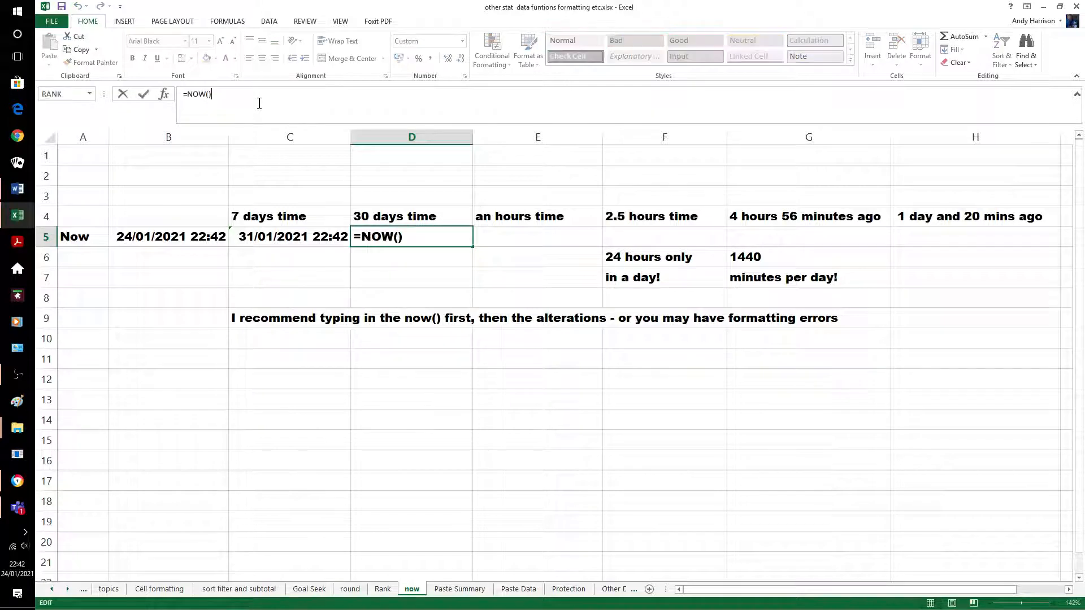
{"action": "type", "text": "+30"}
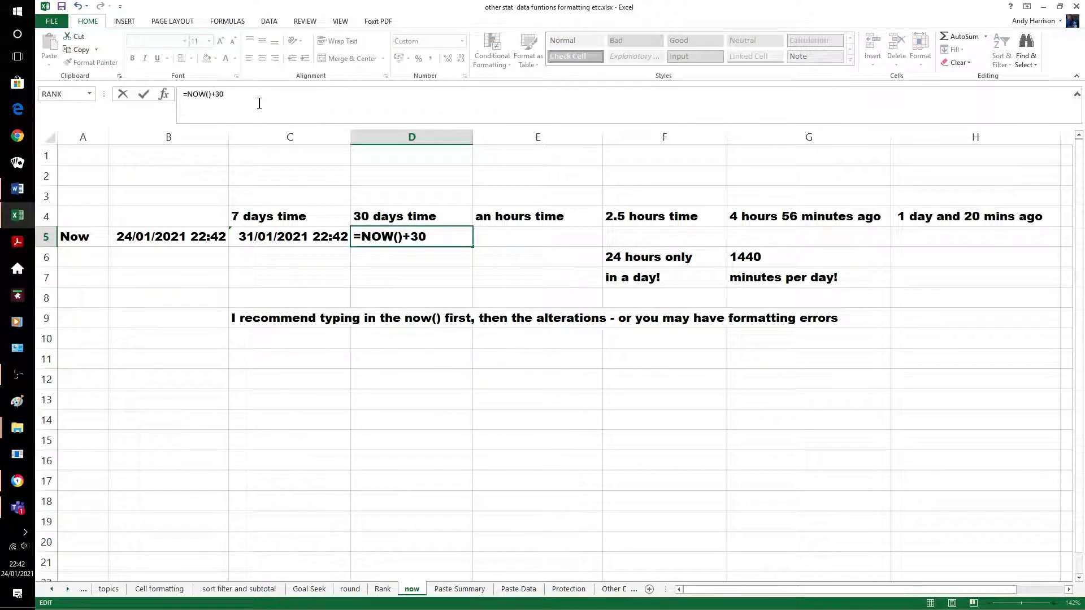
{"action": "key", "text": "Return"}
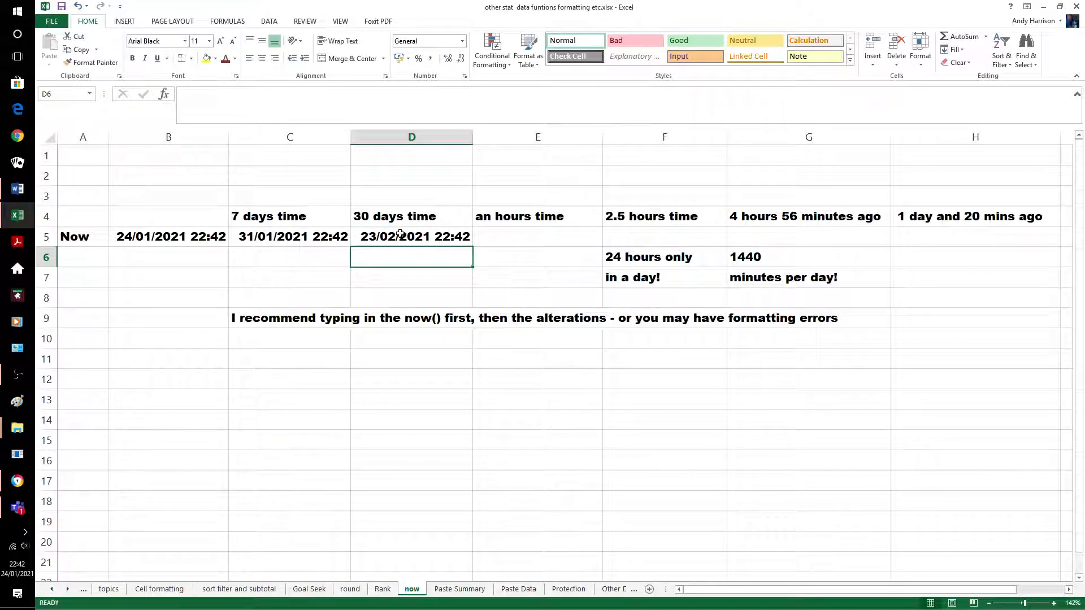
{"action": "left_click", "coordinate": [498, 237]}
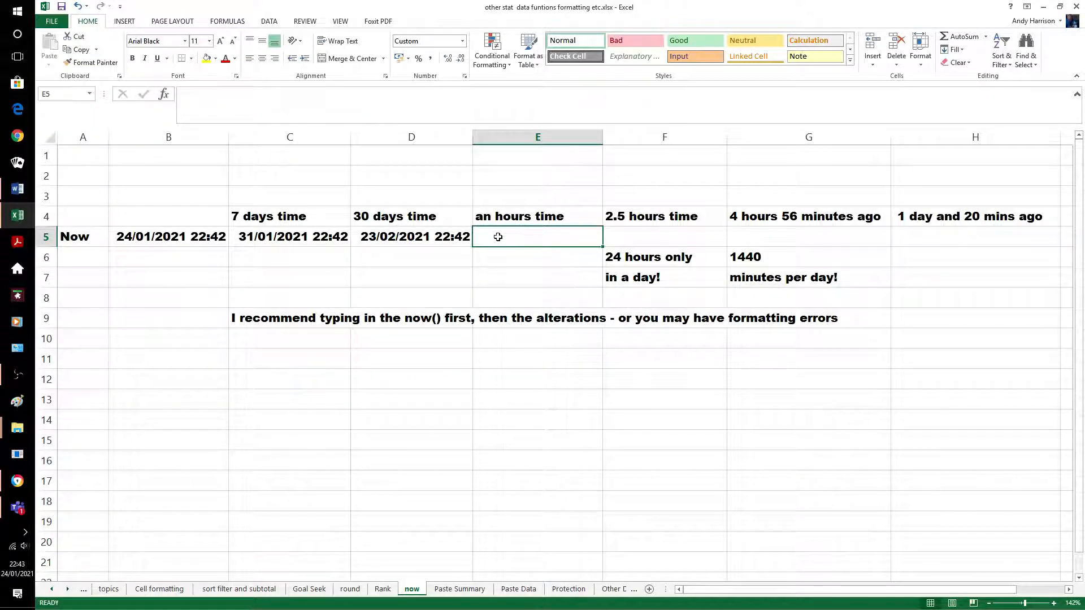
Enter =NOW()+1/24 in E5, giving 24/01/2021 23:43
{"action": "type", "text": "=now()"}
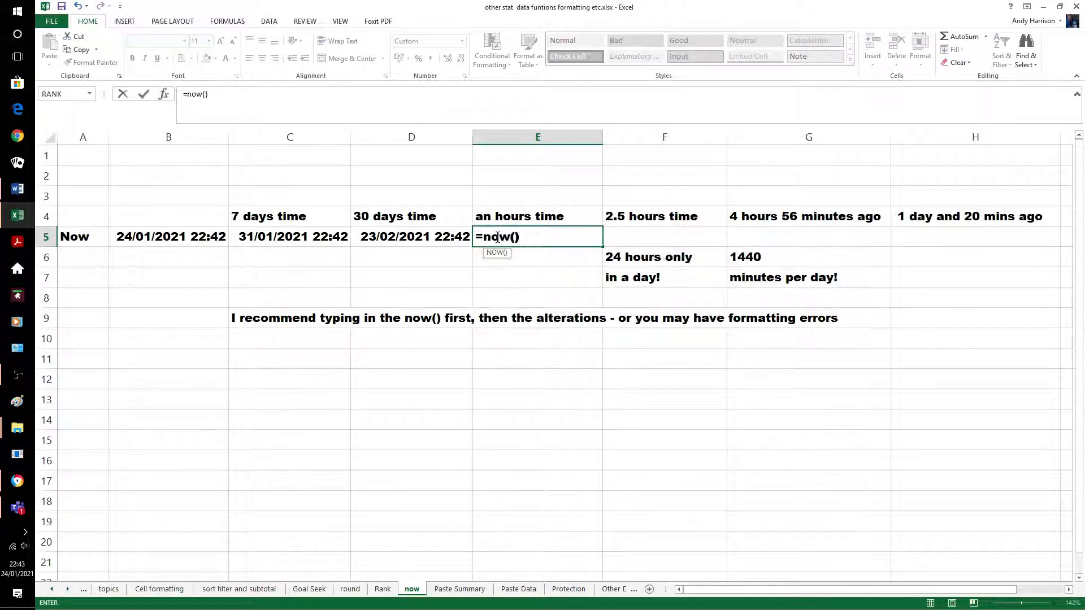
{"action": "key", "text": "Return"}
{"action": "left_click", "coordinate": [496, 238]}
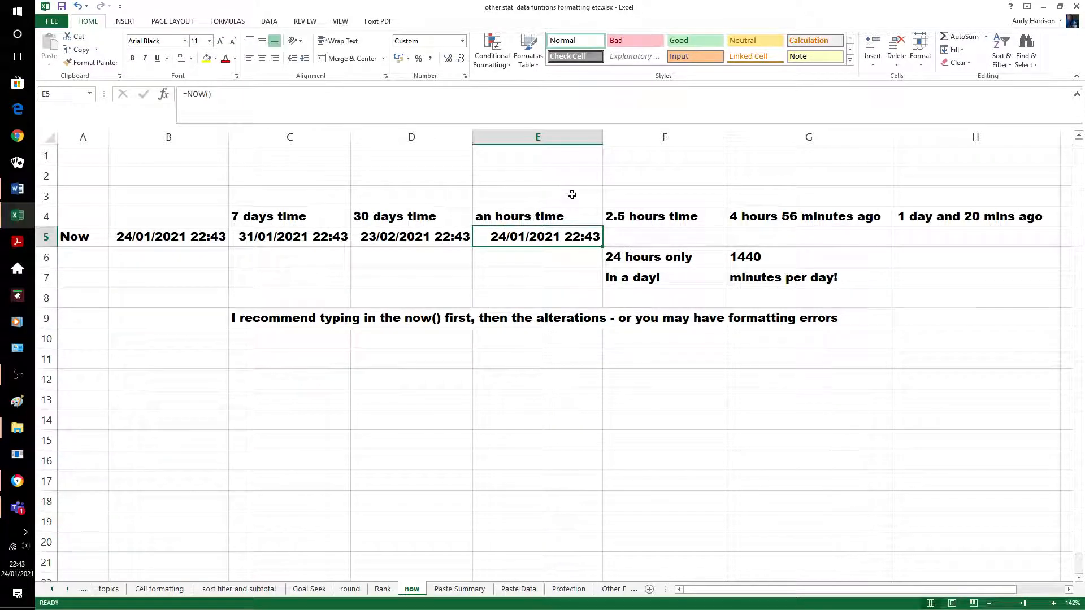
{"action": "left_click", "coordinate": [249, 96]}
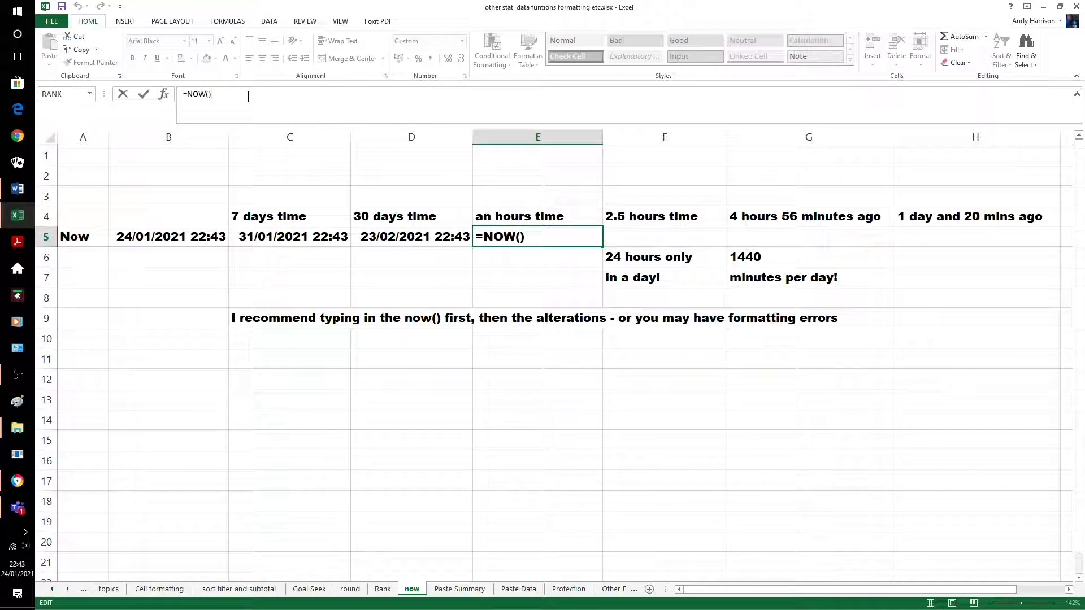
{"action": "type", "text": "+1/24"}
{"action": "key", "text": "Return"}
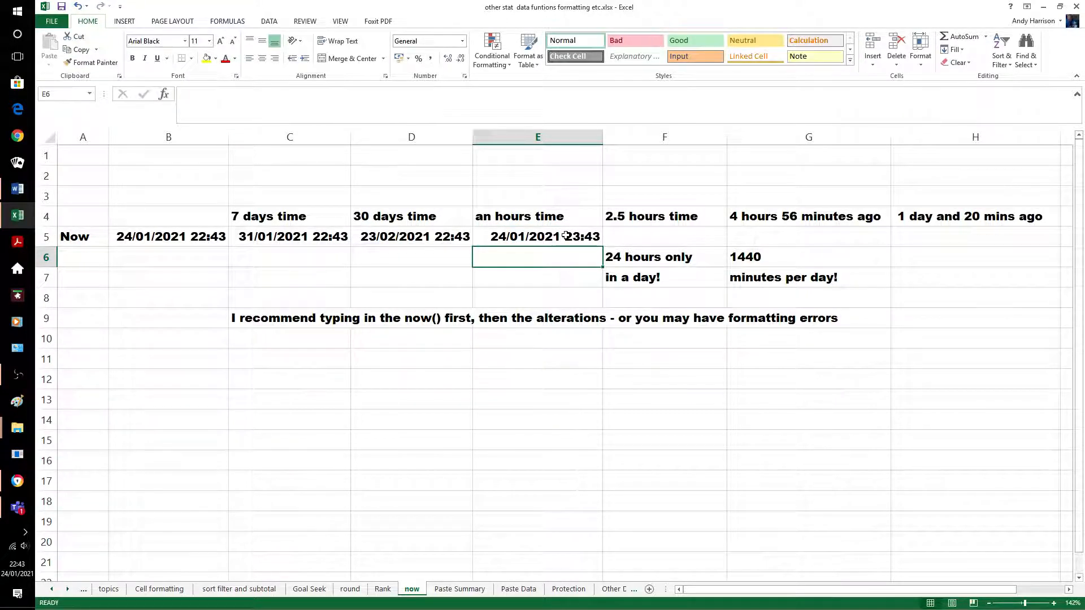
Enter =NOW()+2.5/24 in F5, giving 25/01/2021 01:13
{"action": "left_click", "coordinate": [637, 235]}
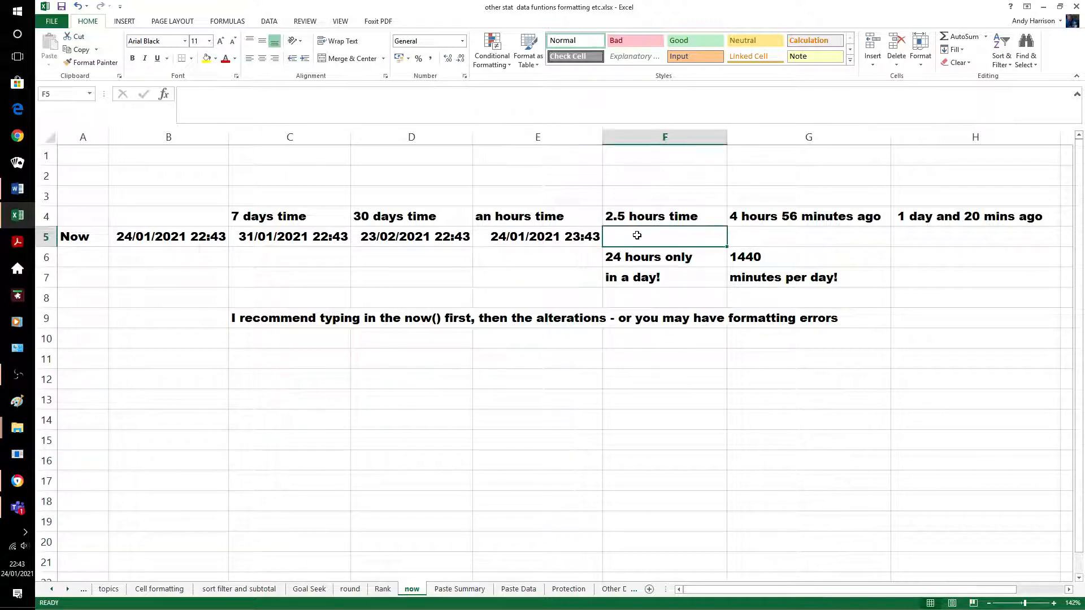
{"action": "type", "text": "=now"}
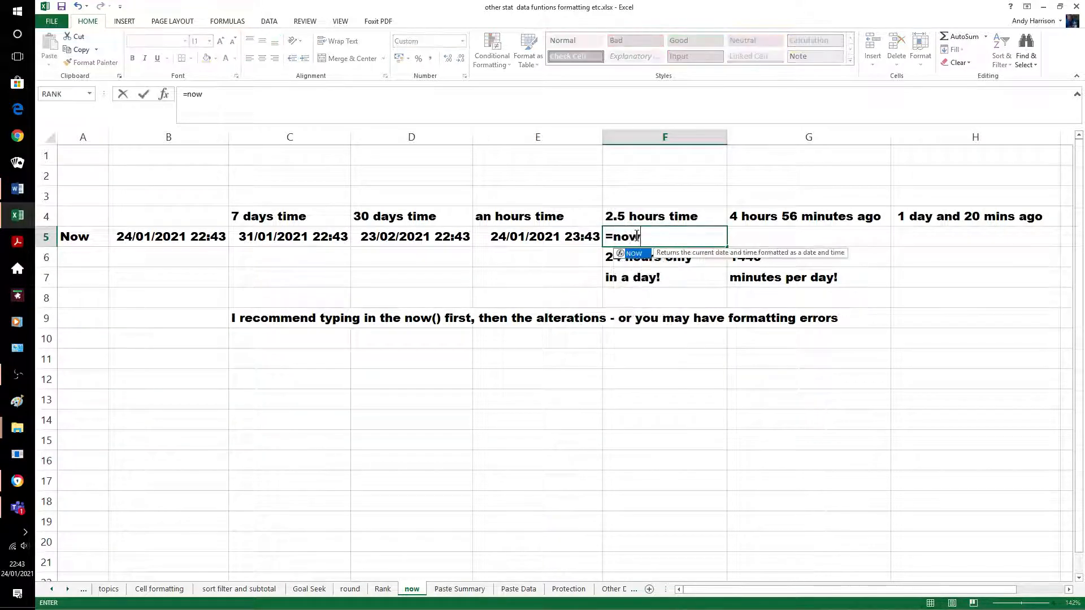
{"action": "type", "text": "()"}
{"action": "key", "text": "Return"}
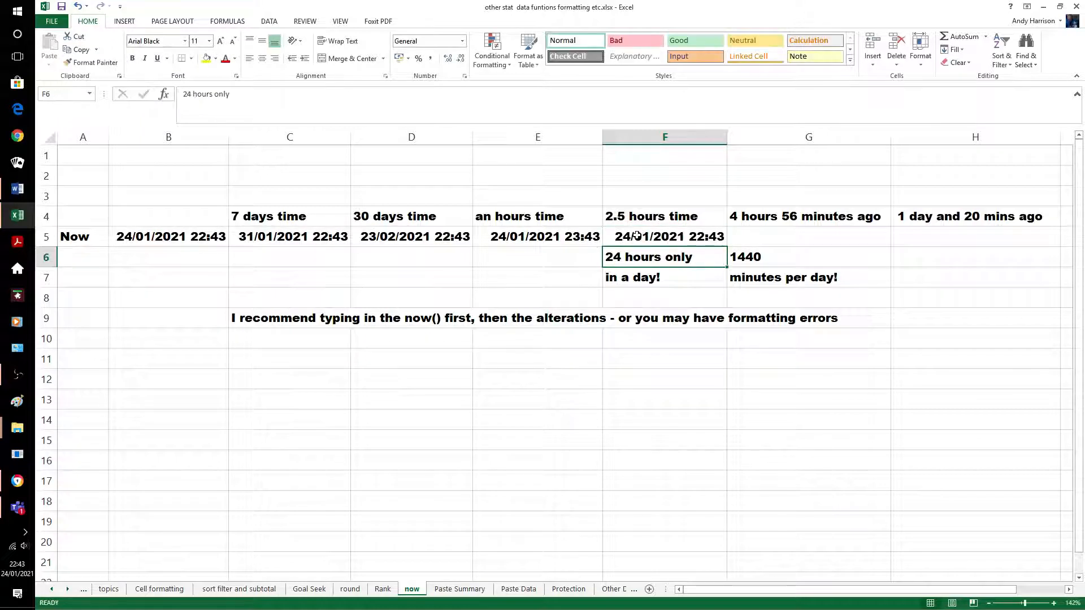
{"action": "left_click", "coordinate": [251, 98]}
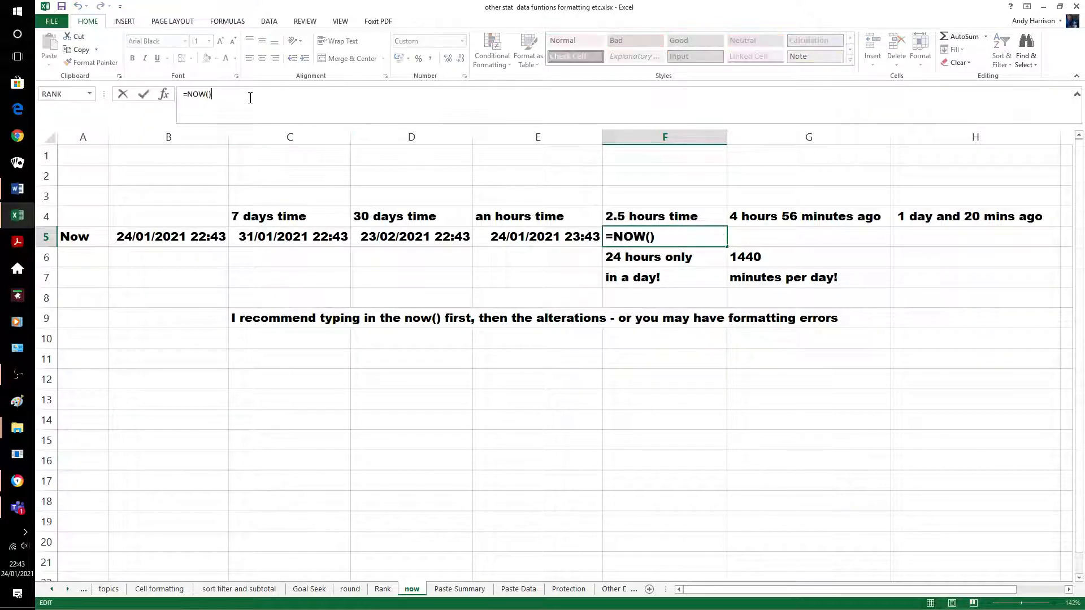
{"action": "type", "text": "+2.5/24"}
{"action": "key", "text": "Return"}
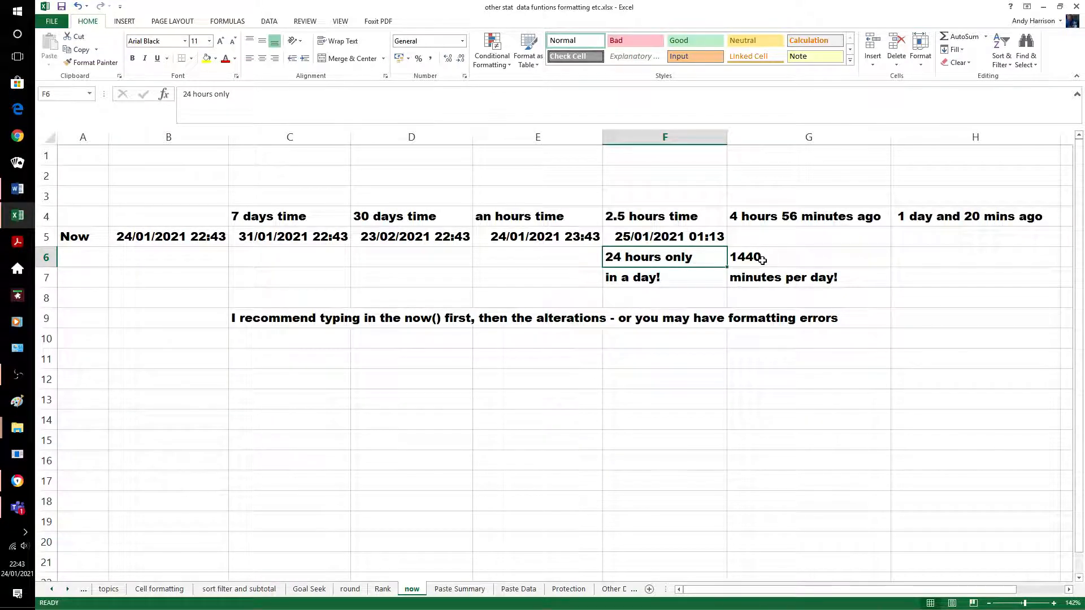
Build the formula =NOW()-296/1440 in G5 to subtract 296 minutes from now
{"action": "left_click", "coordinate": [768, 238]}
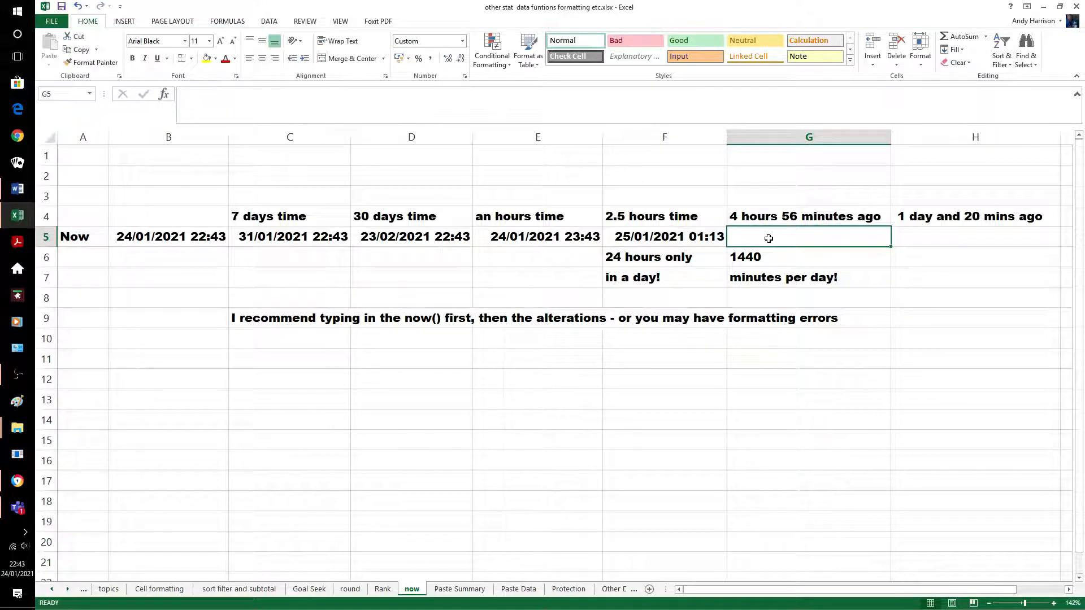
{"action": "type", "text": "=now"}
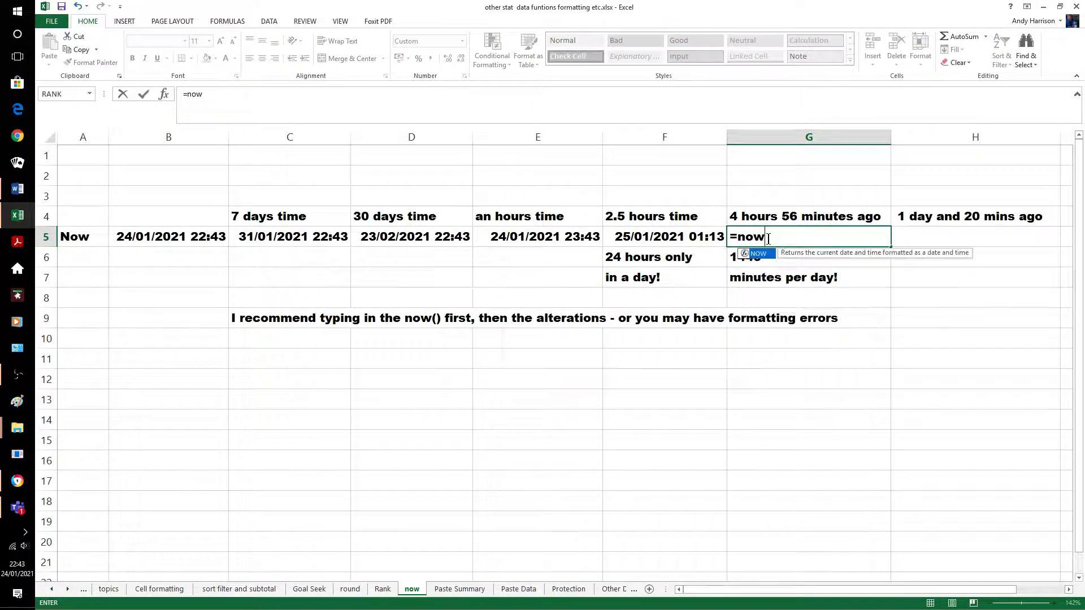
{"action": "type", "text": "()"}
{"action": "key", "text": "Return"}
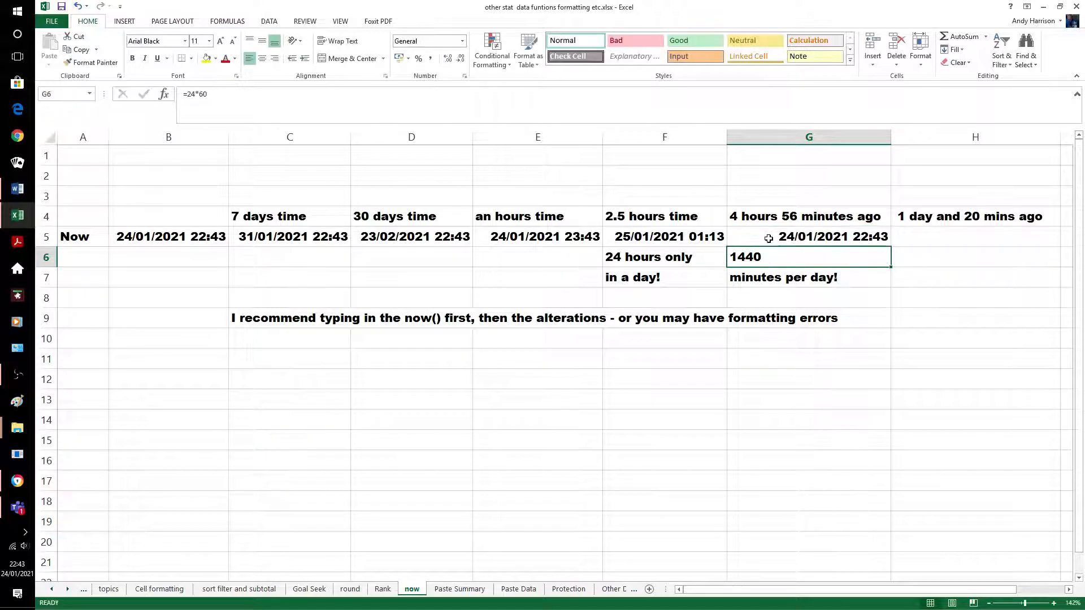
{"action": "left_click", "coordinate": [768, 238]}
{"action": "left_click", "coordinate": [238, 100]}
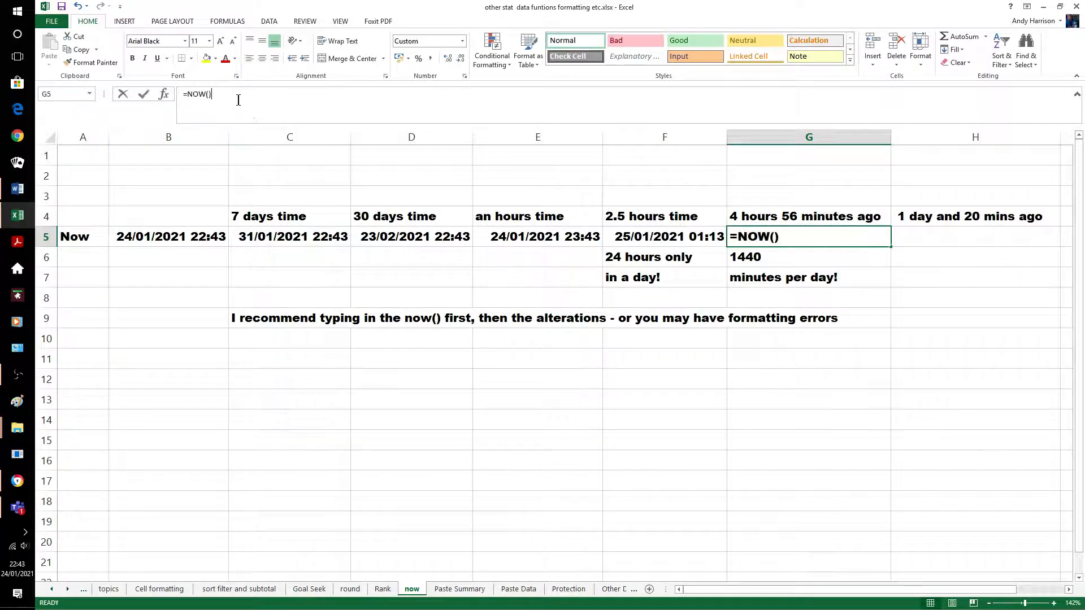
{"action": "type", "text": "-"}
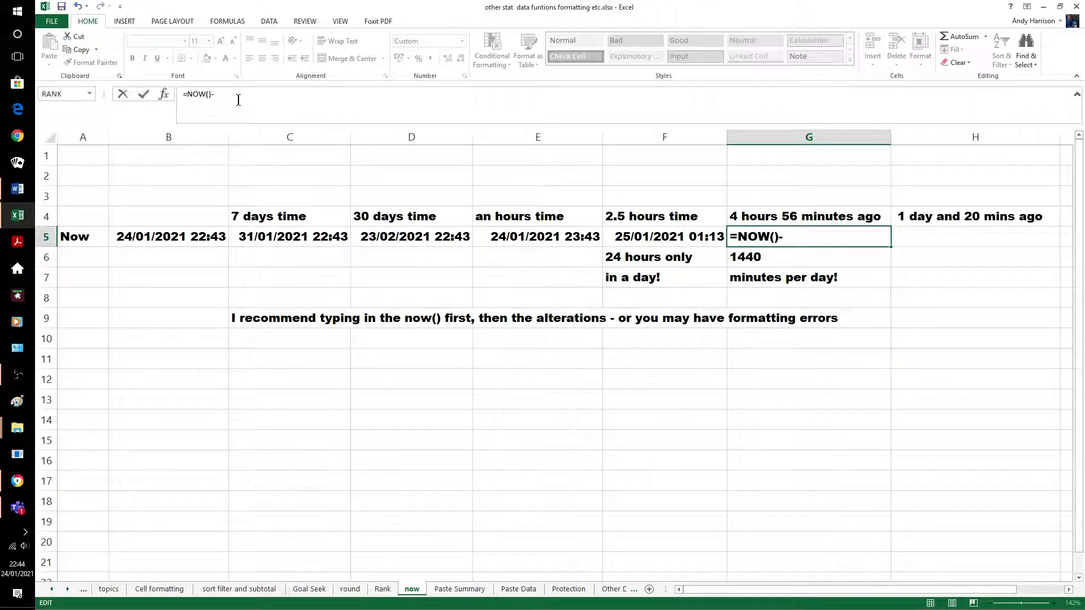
{"action": "type", "text": "296"}
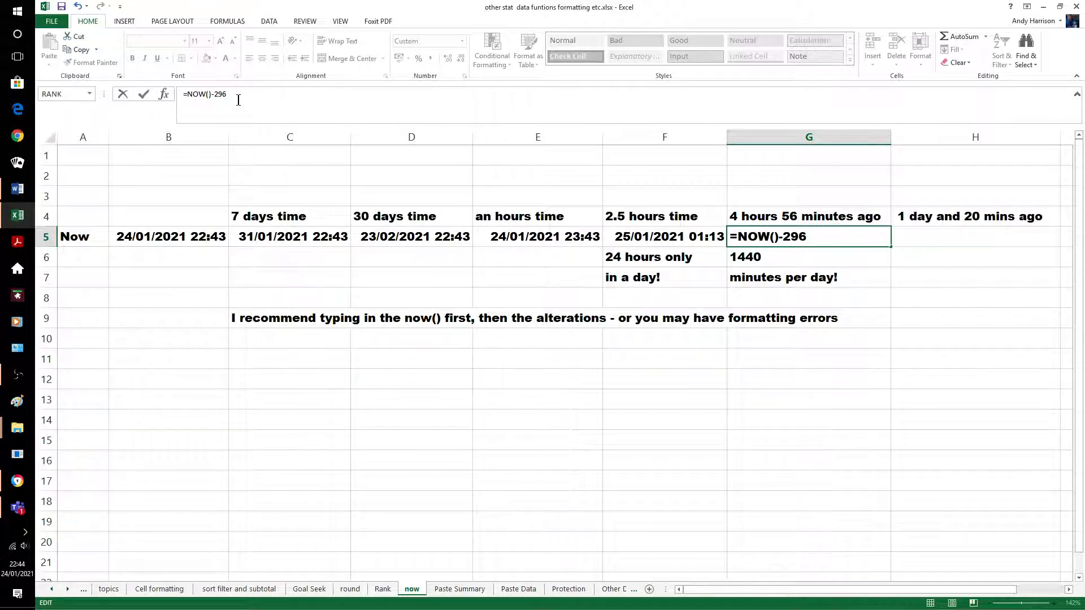
{"action": "type", "text": "/1440"}
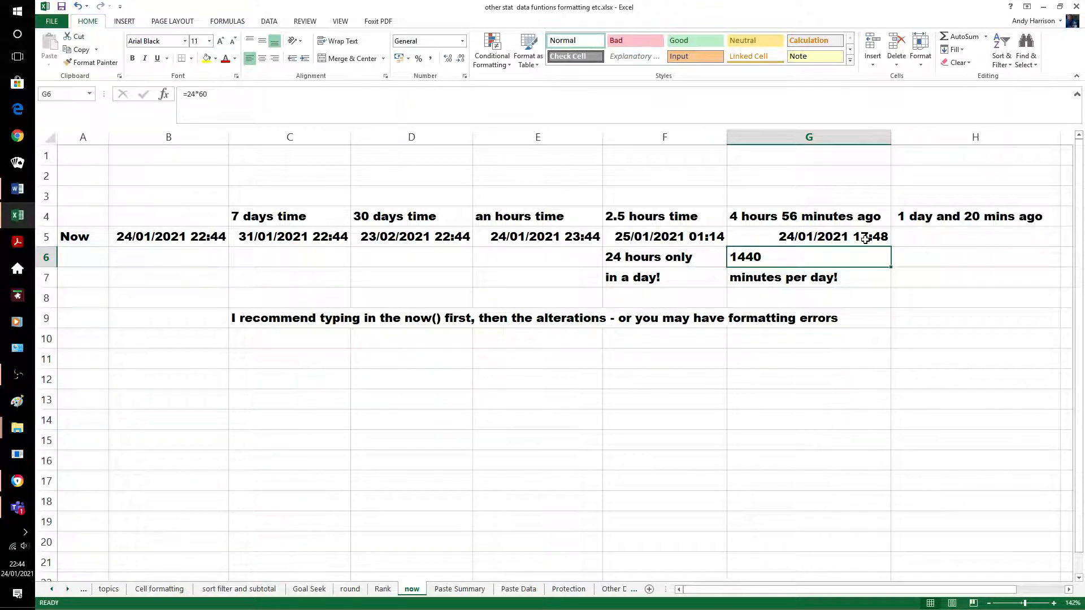
Enter =NOW()-20/1440-1 in H5, giving 23/01/2021 22:24
{"action": "left_click", "coordinate": [924, 239]}
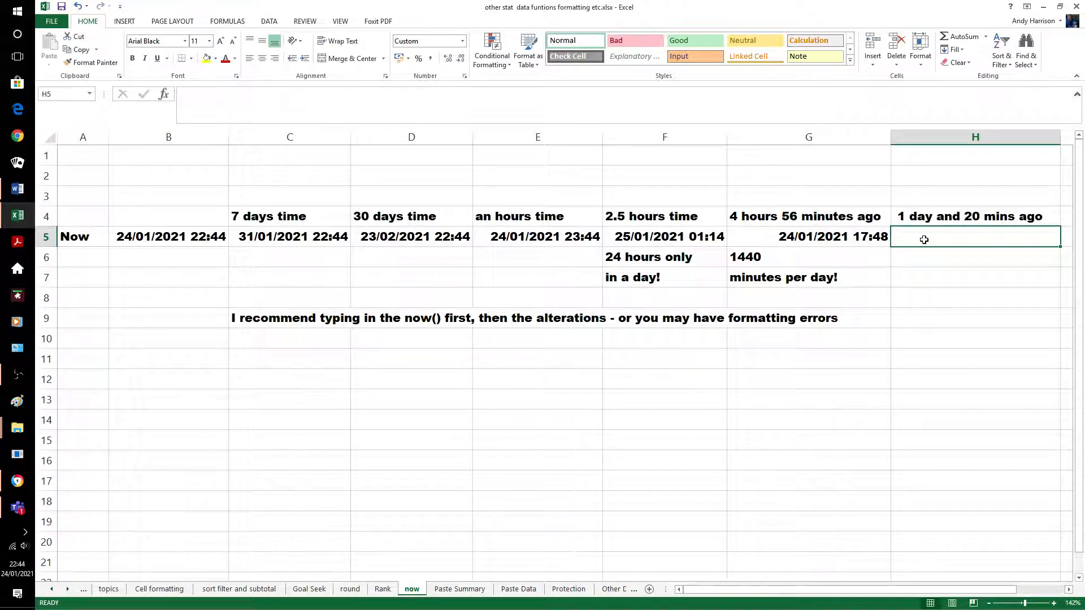
{"action": "type", "text": "=now()"}
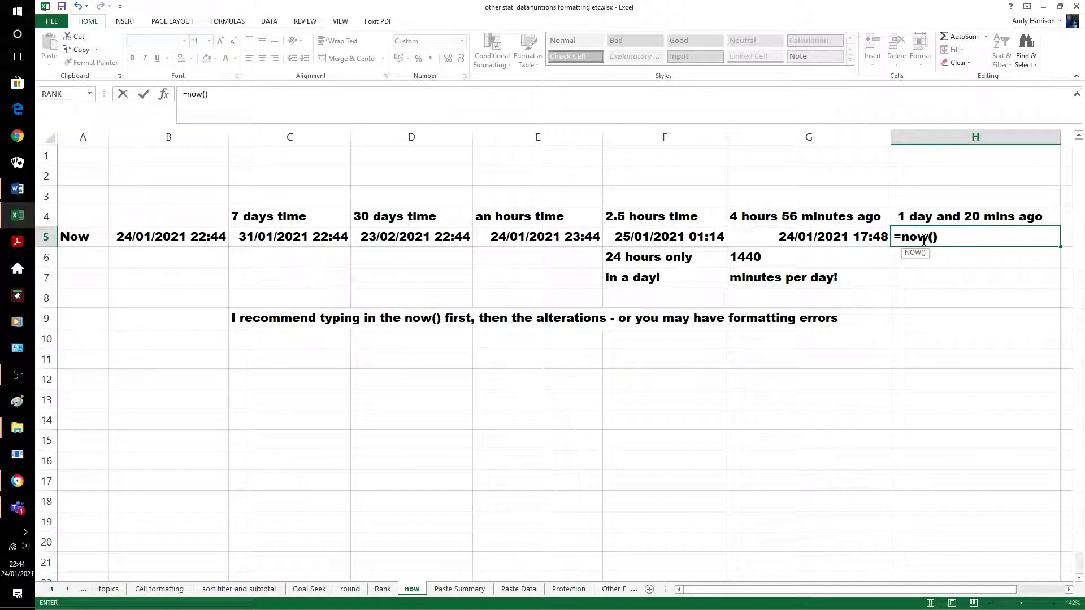
{"action": "key", "text": "Return"}
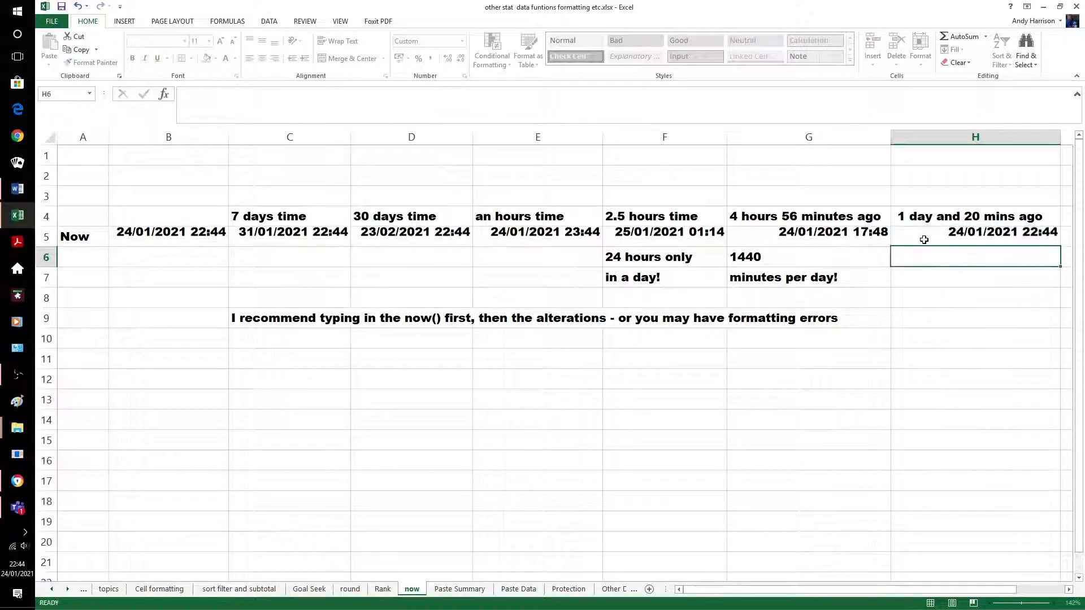
{"action": "left_click", "coordinate": [924, 240]}
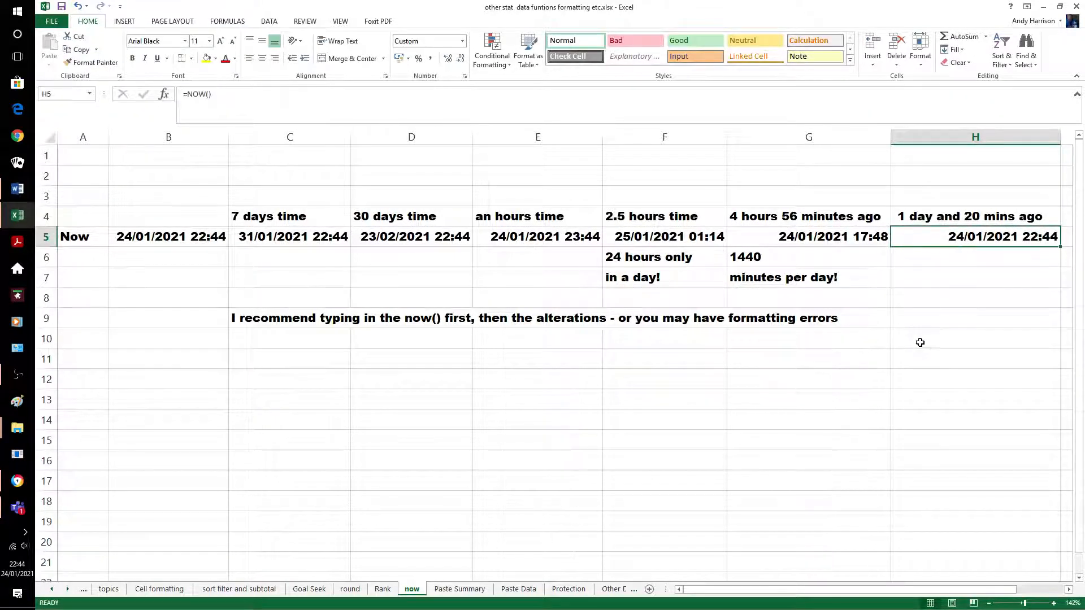
{"action": "left_click", "coordinate": [224, 97]}
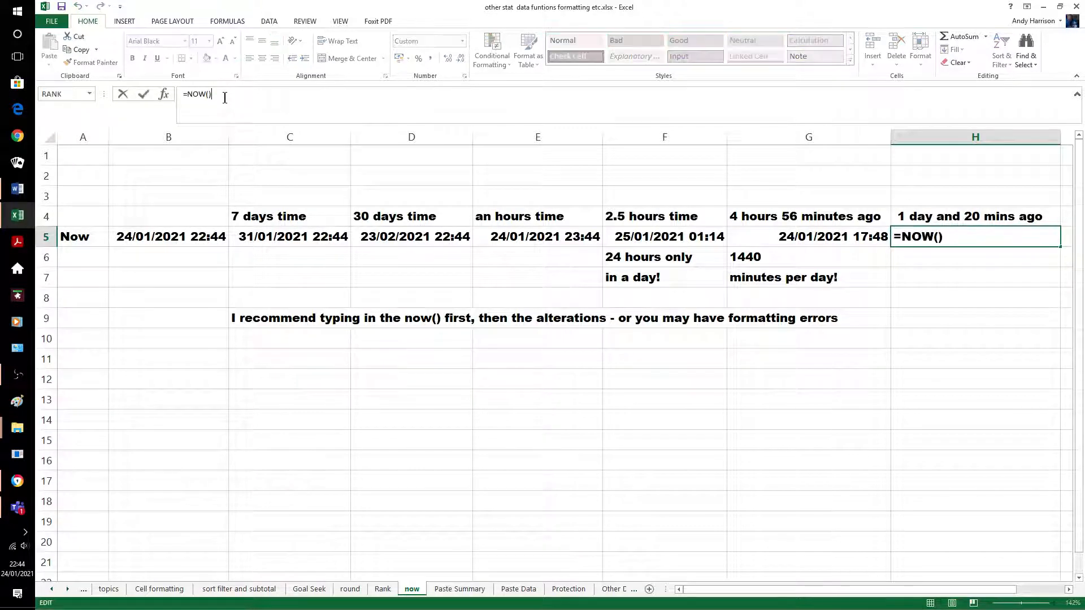
{"action": "type", "text": "-20/144"}
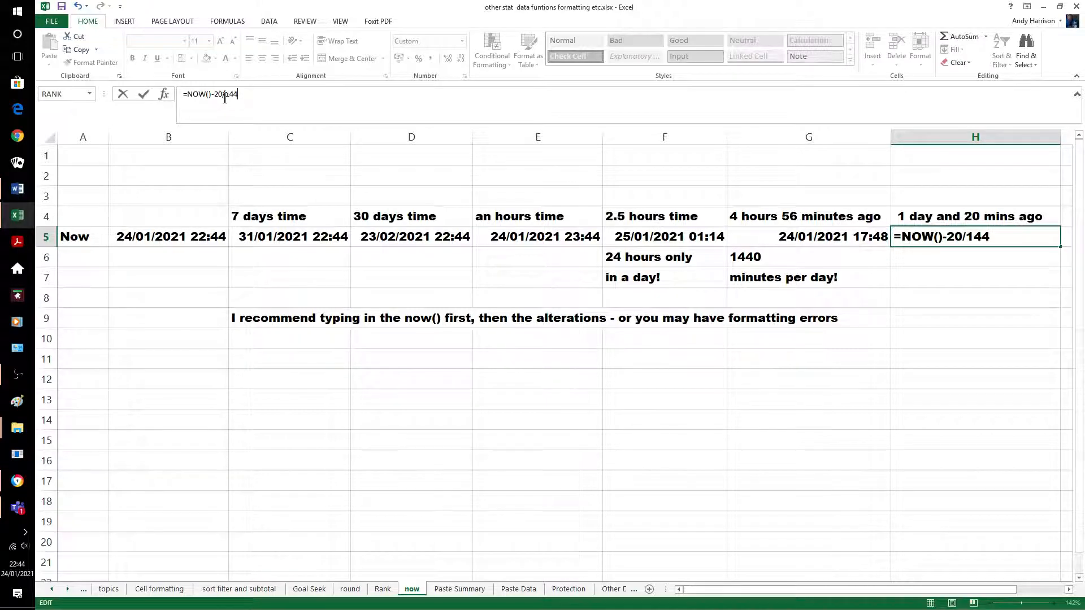
{"action": "type", "text": "0-1"}
{"action": "key", "text": "Return"}
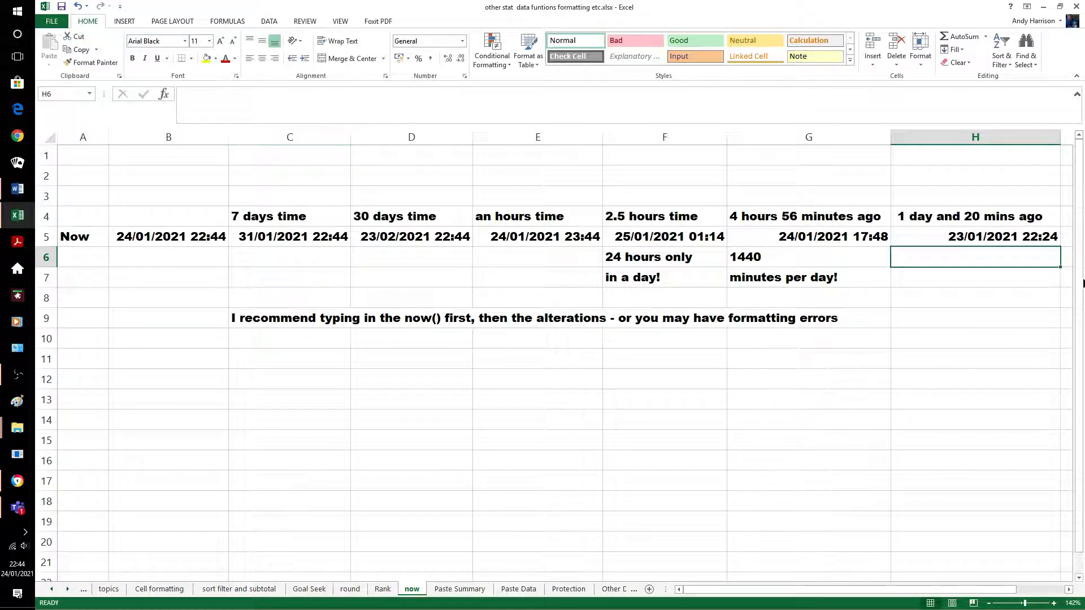
{"action": "left_click", "coordinate": [942, 235]}
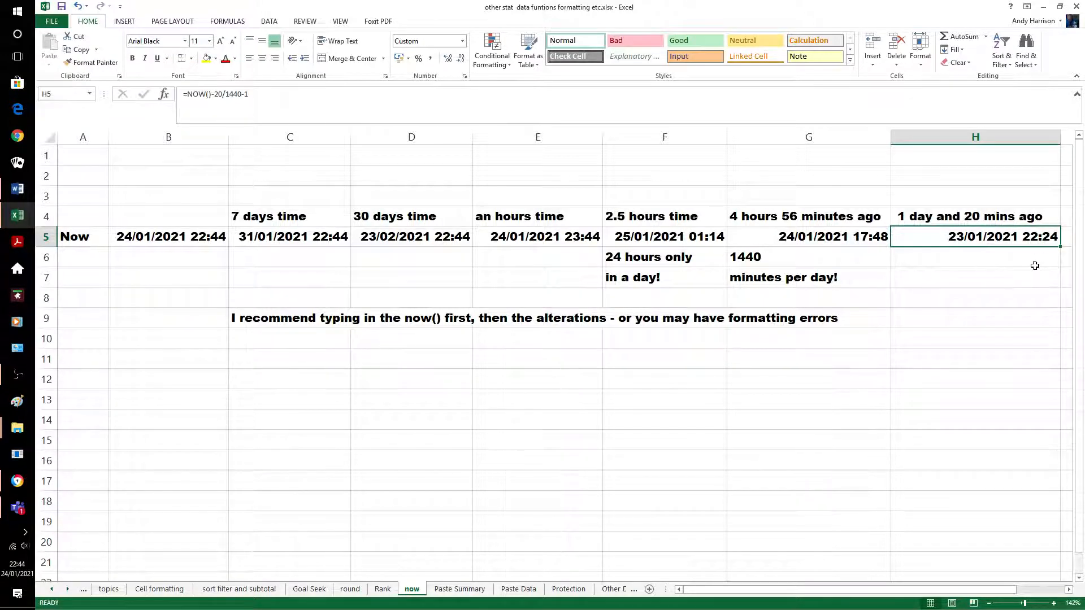
{"action": "left_click", "coordinate": [932, 294]}
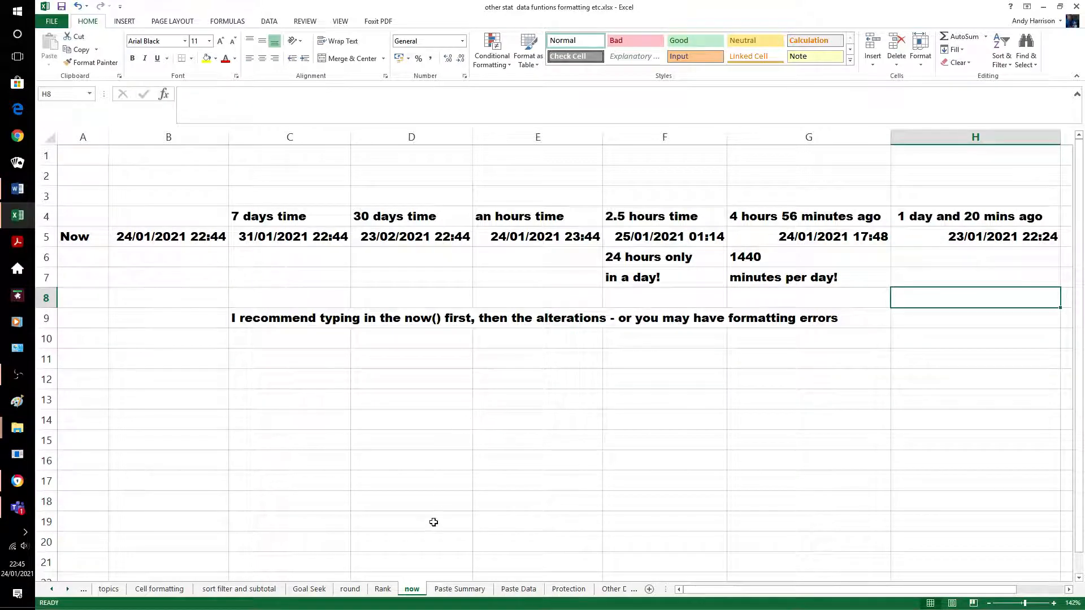
Copy andi's Net, Vat and Gross totals from Paste Data into andi's row on Paste Summary
{"action": "left_click", "coordinate": [462, 588]}
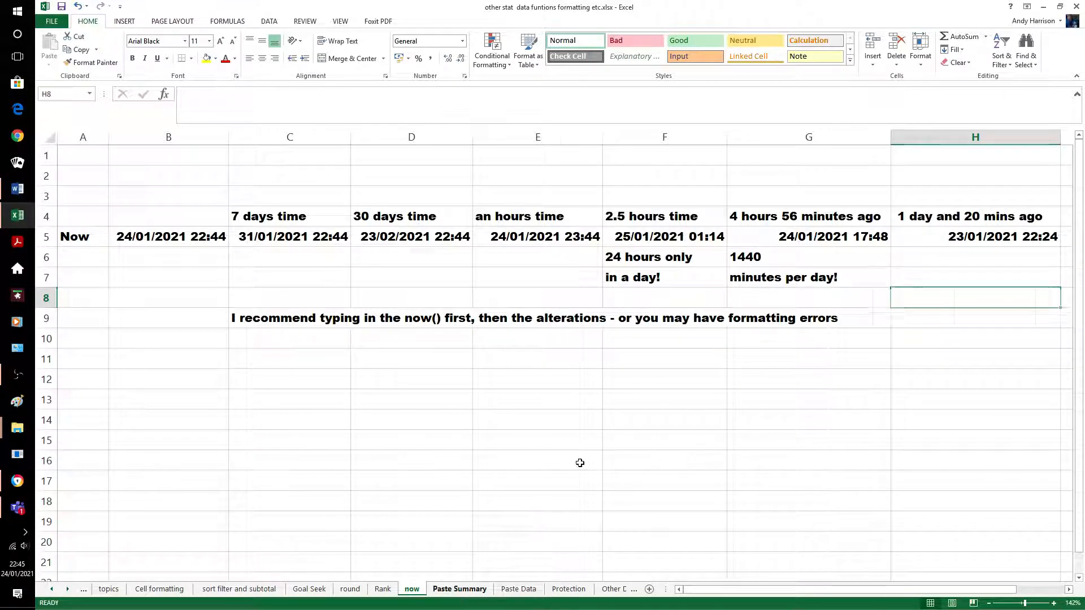
{"action": "left_click", "coordinate": [846, 430]}
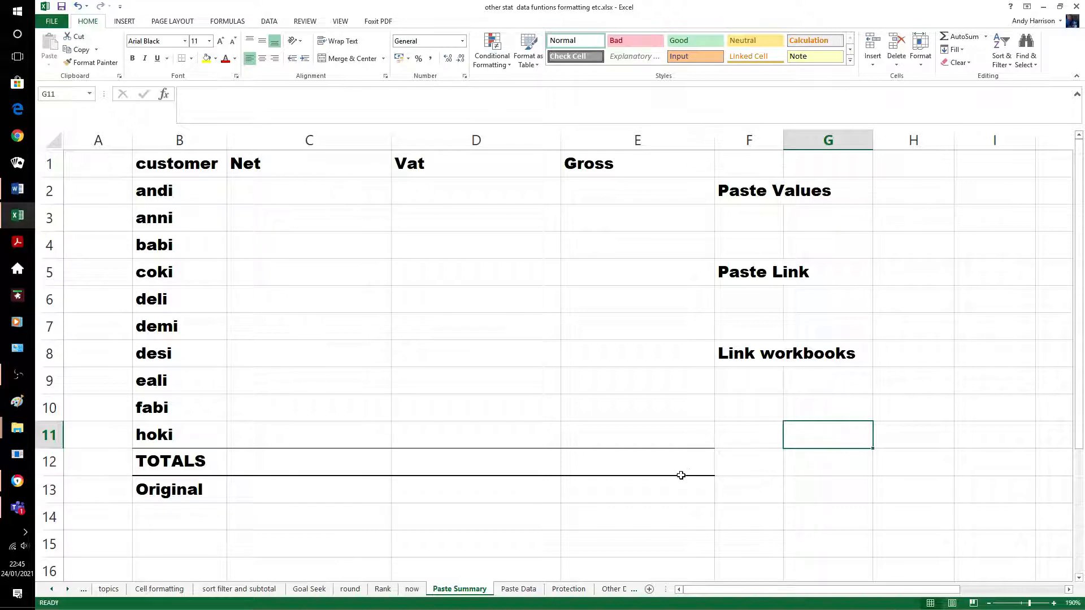
{"action": "left_click", "coordinate": [519, 589]}
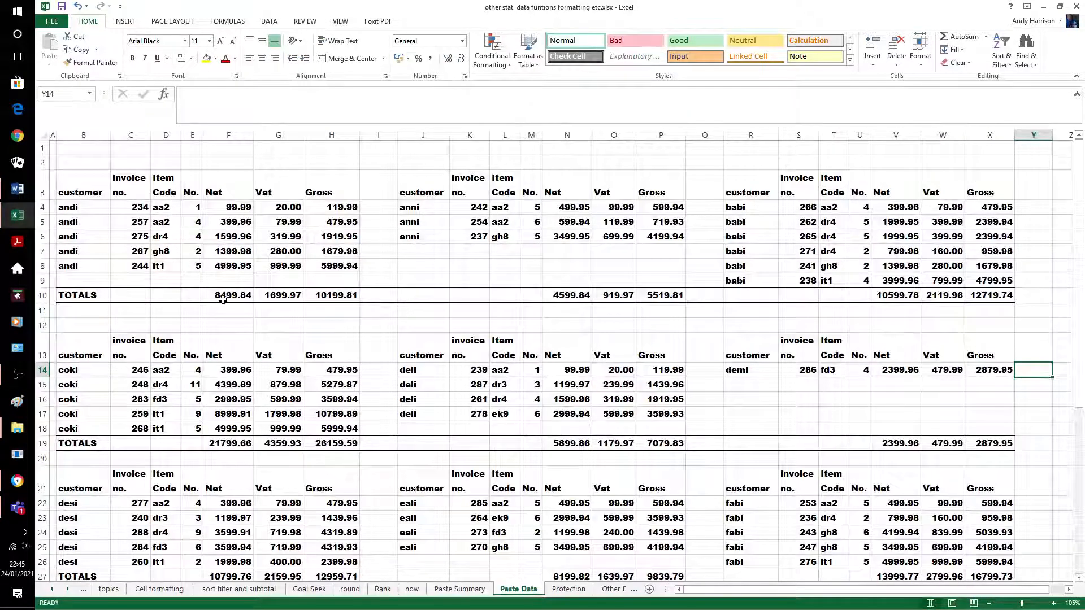
{"action": "left_click_drag", "start_coordinate": [227, 296], "coordinate": [321, 299]}
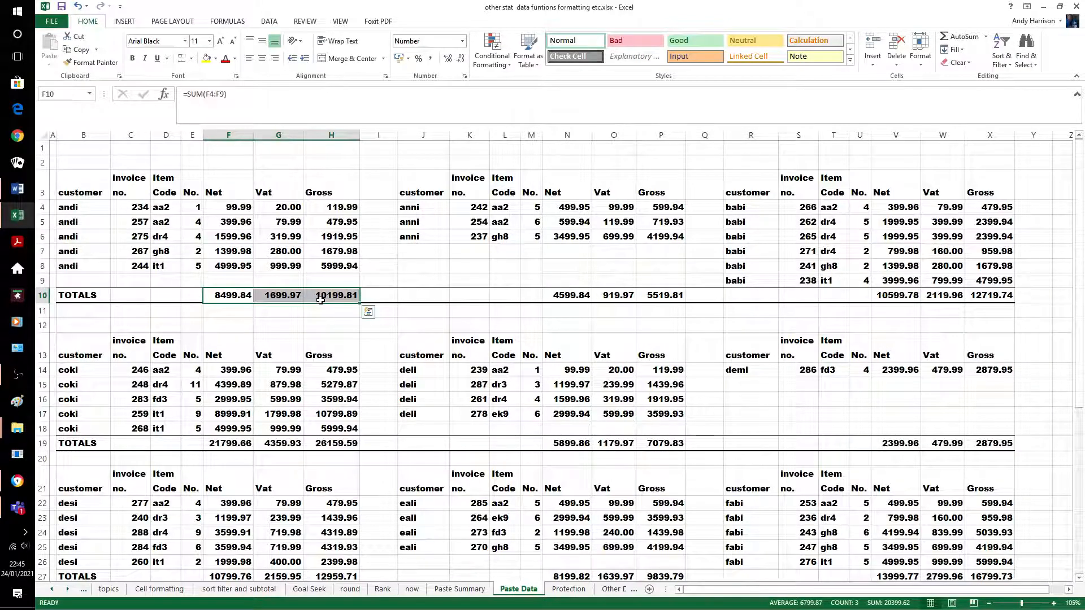
{"action": "key", "text": "ctrl+c"}
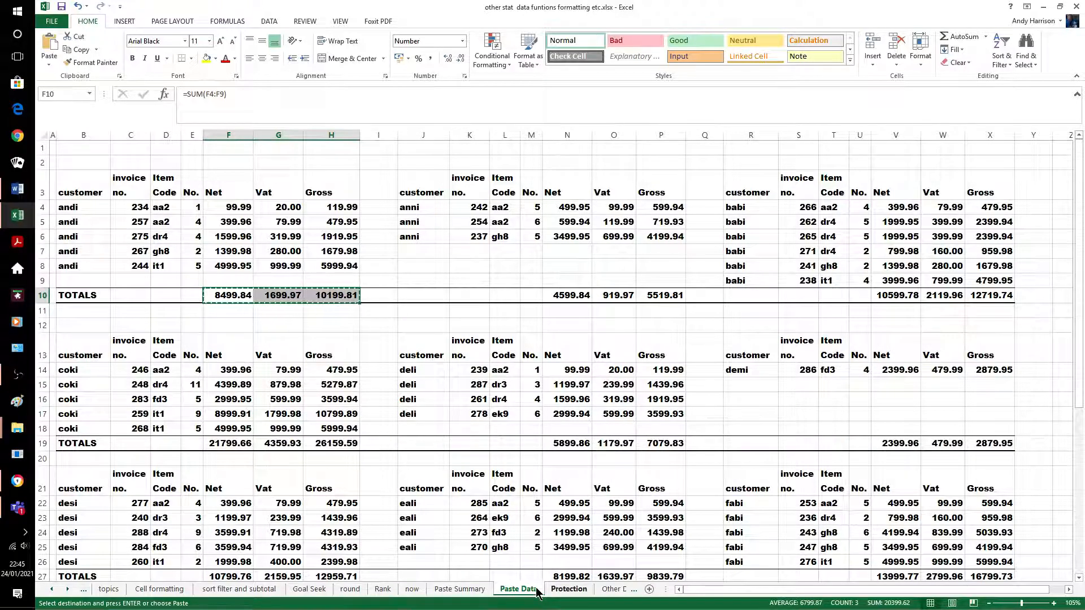
{"action": "left_click", "coordinate": [473, 590]}
{"action": "left_click", "coordinate": [296, 188]}
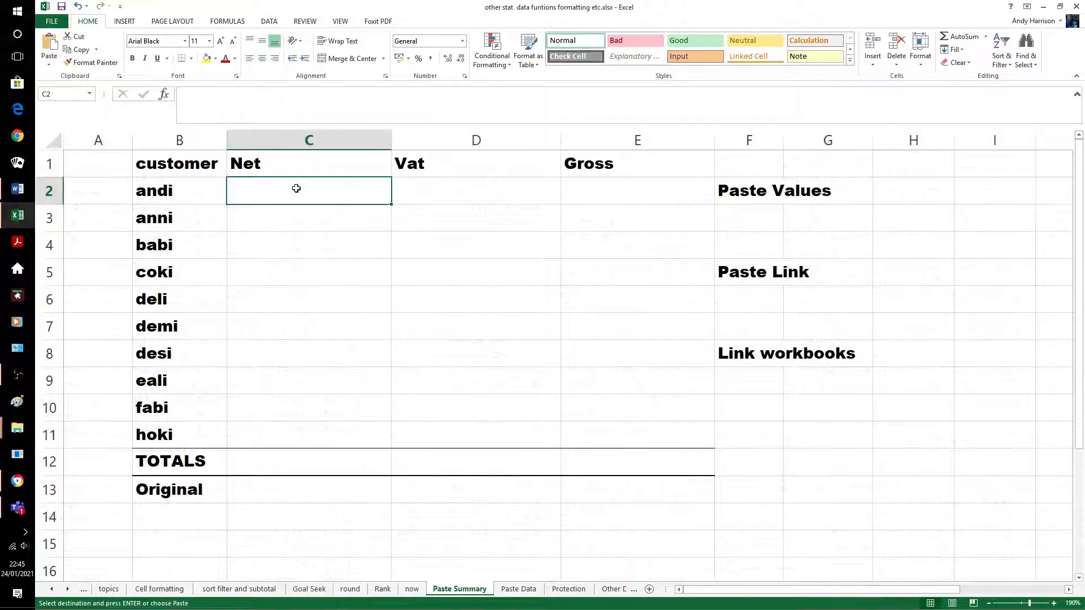
{"action": "key", "text": "shift+Right"}
{"action": "key", "text": "shift+Right"}
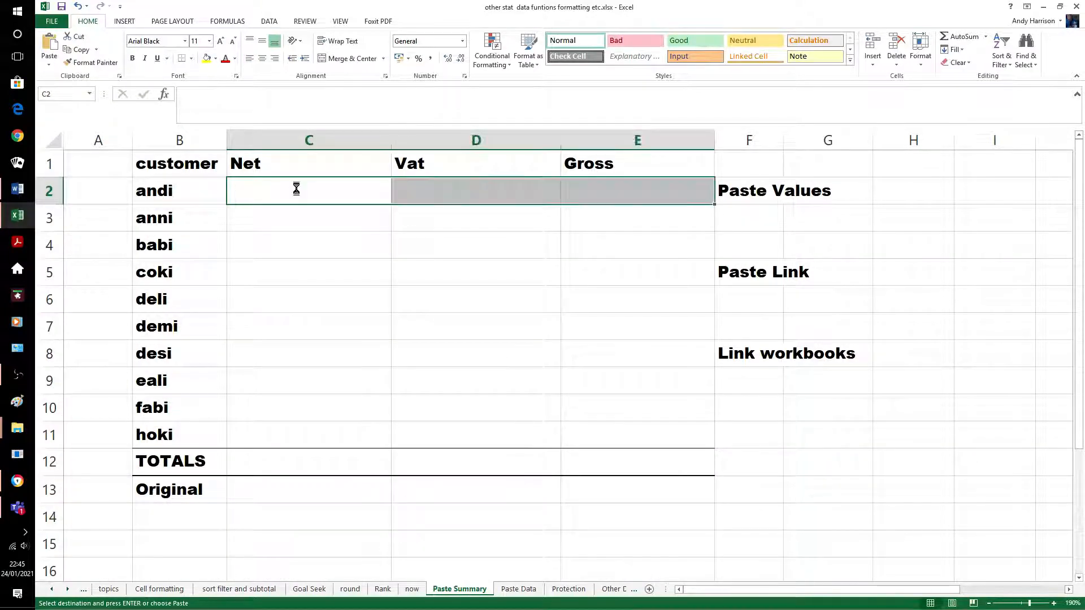
{"action": "key", "text": "ctrl+v"}
{"action": "left_click", "coordinate": [362, 251]}
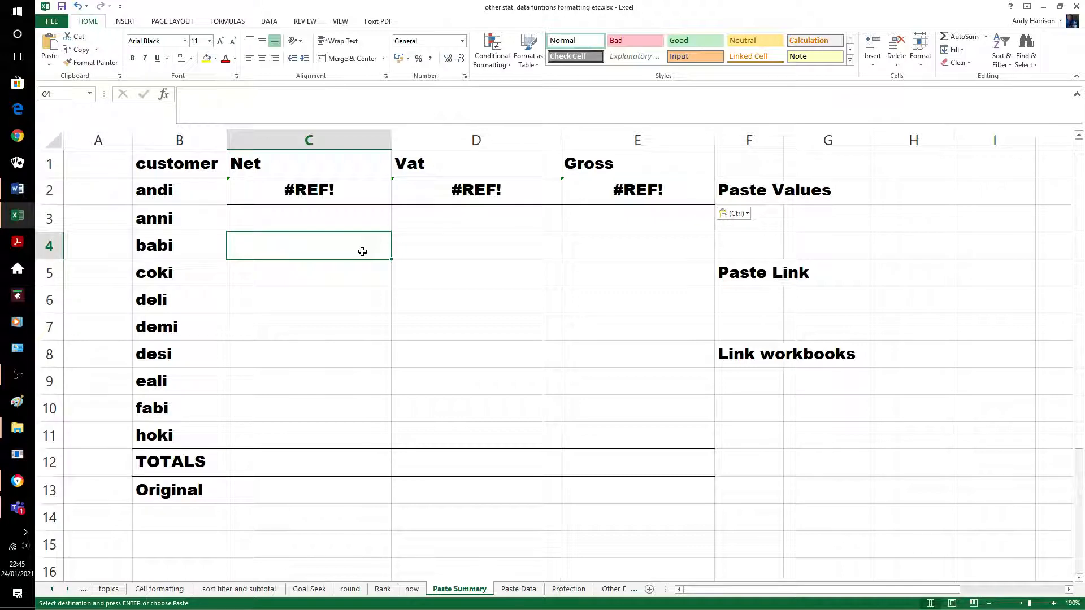
Undo the #REF! paste and paste andi's totals as plain values instead
{"action": "key", "text": "ctrl+z"}
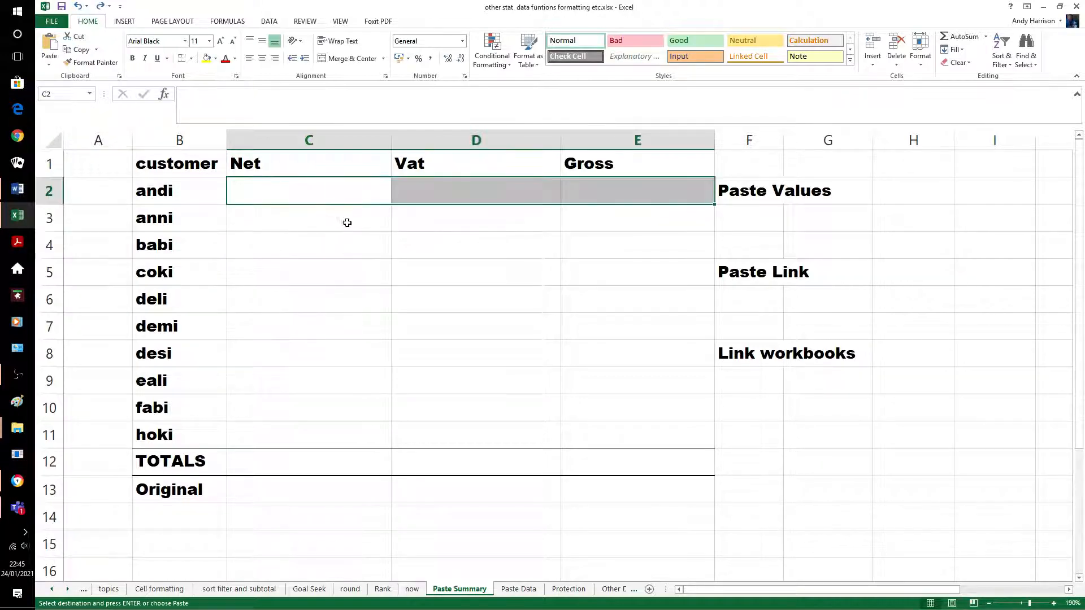
{"action": "right_click", "coordinate": [319, 195]}
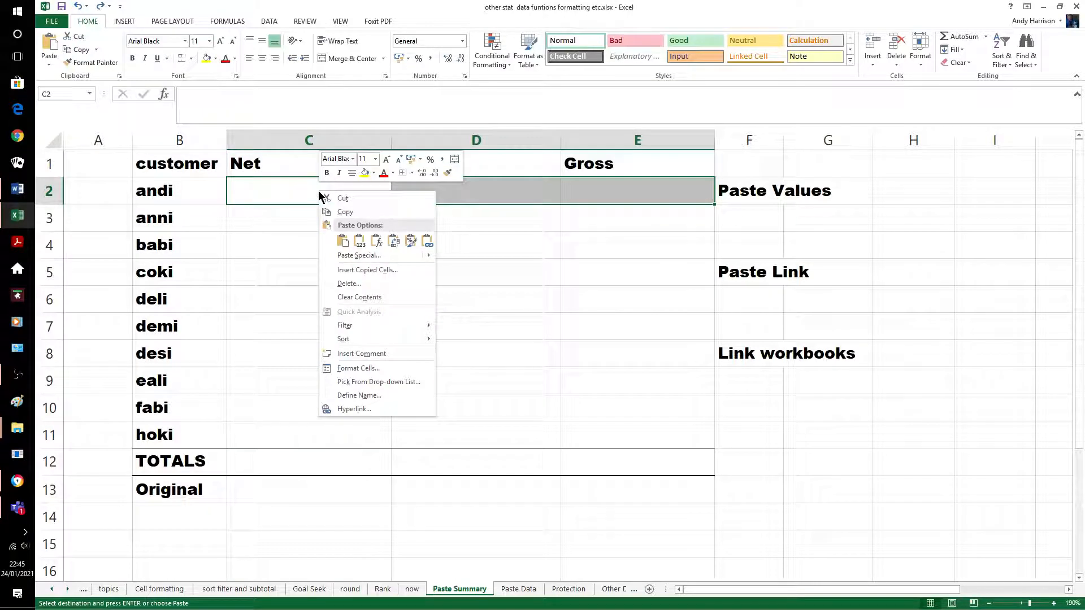
{"action": "left_click", "coordinate": [358, 243]}
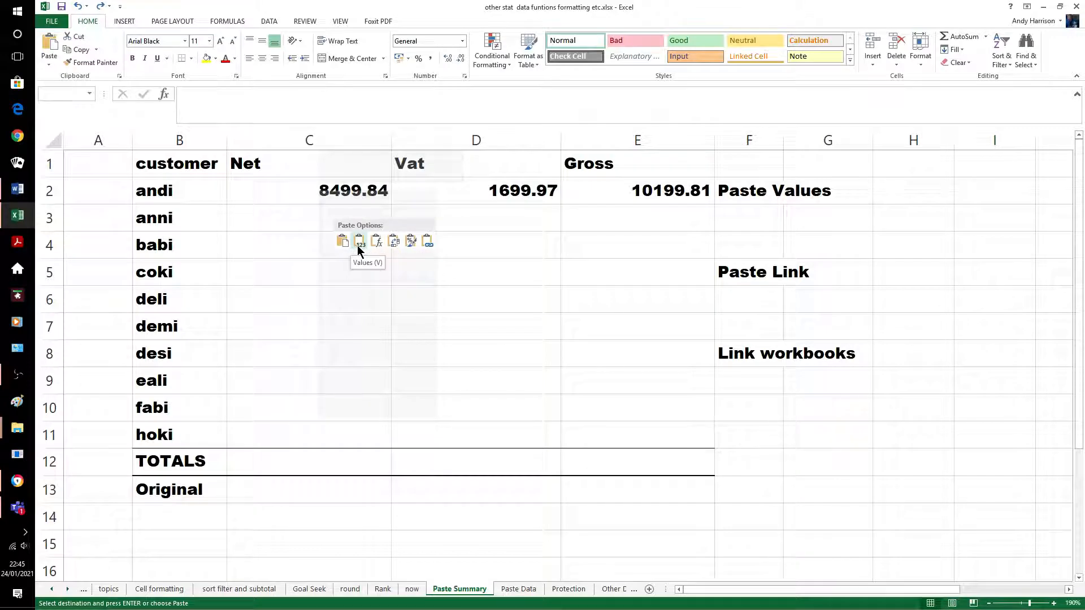
{"action": "left_click", "coordinate": [476, 241]}
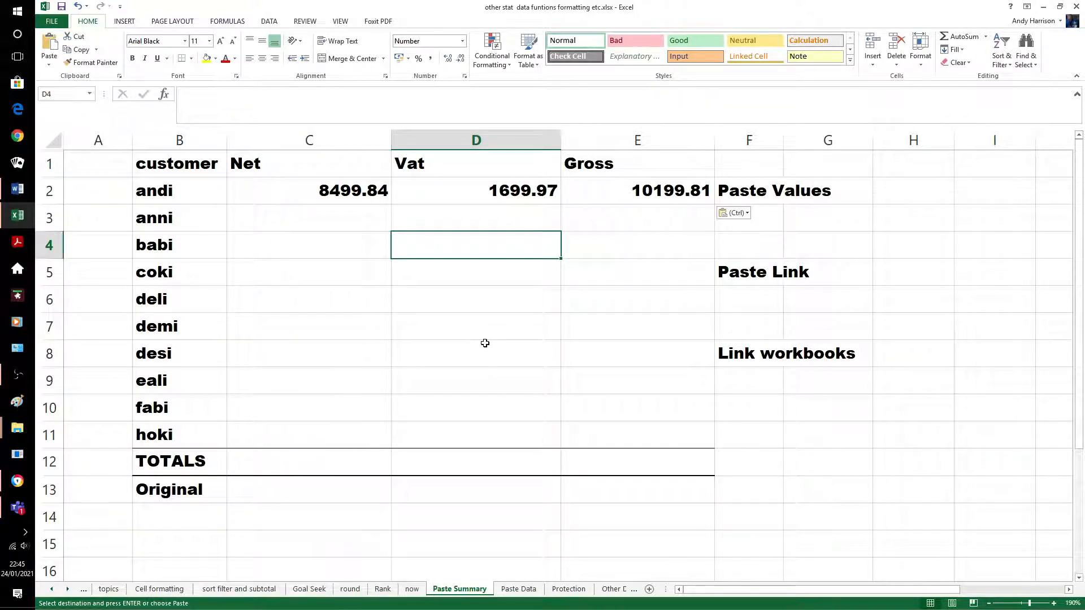
{"action": "left_click", "coordinate": [320, 189]}
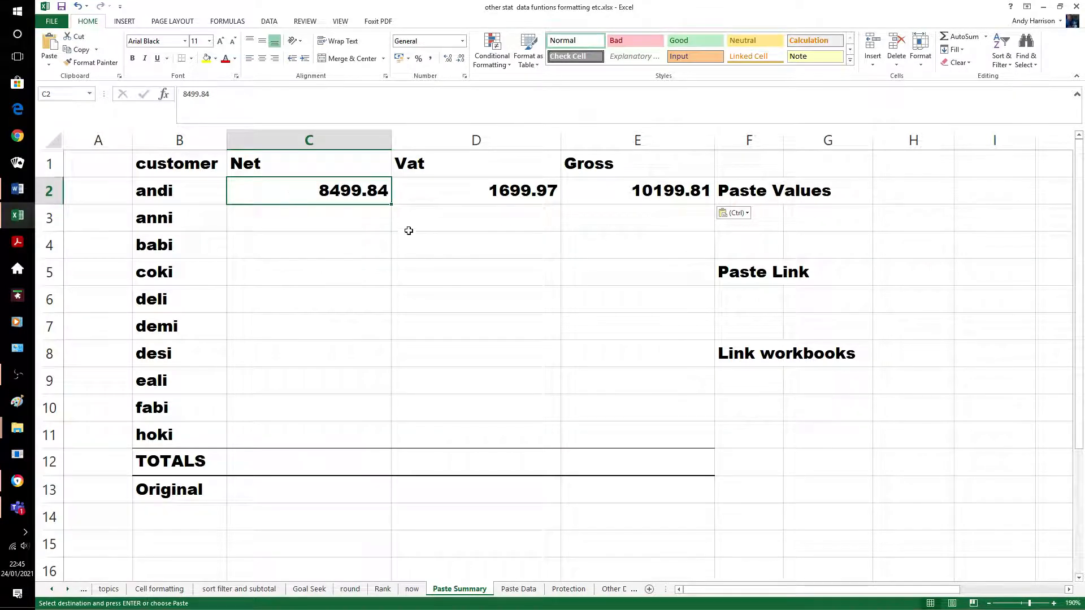
Copy anni's totals from Paste Data and paste them into row 3 as values
{"action": "left_click", "coordinate": [376, 215]}
{"action": "left_click", "coordinate": [516, 587]}
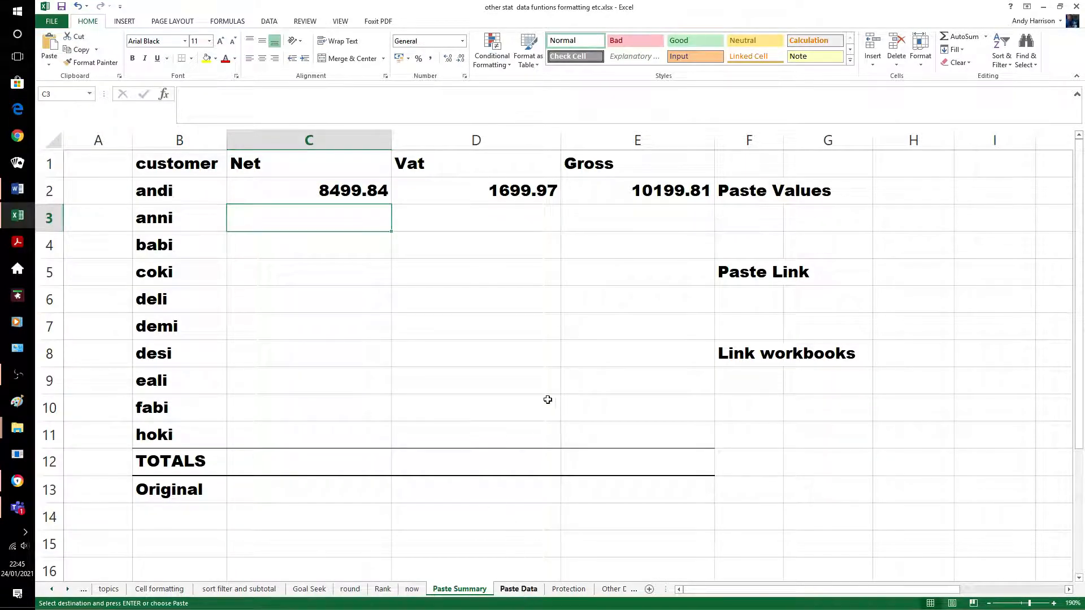
{"action": "left_click_drag", "start_coordinate": [580, 296], "coordinate": [640, 298]}
{"action": "key", "text": "ctrl+c"}
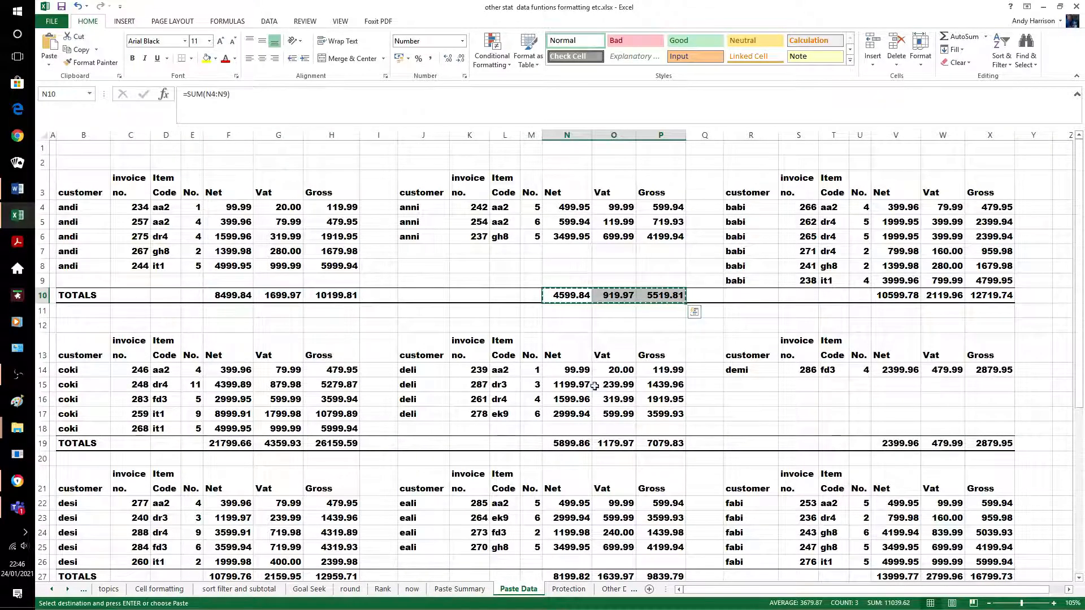
{"action": "left_click", "coordinate": [459, 590]}
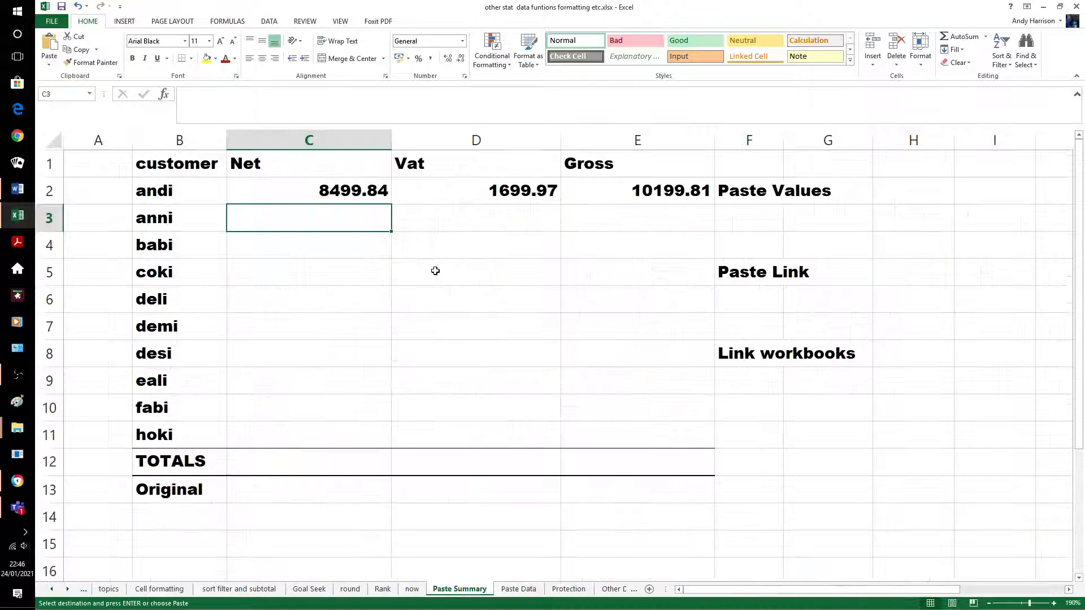
{"action": "right_click", "coordinate": [320, 222]}
{"action": "left_click", "coordinate": [363, 271]}
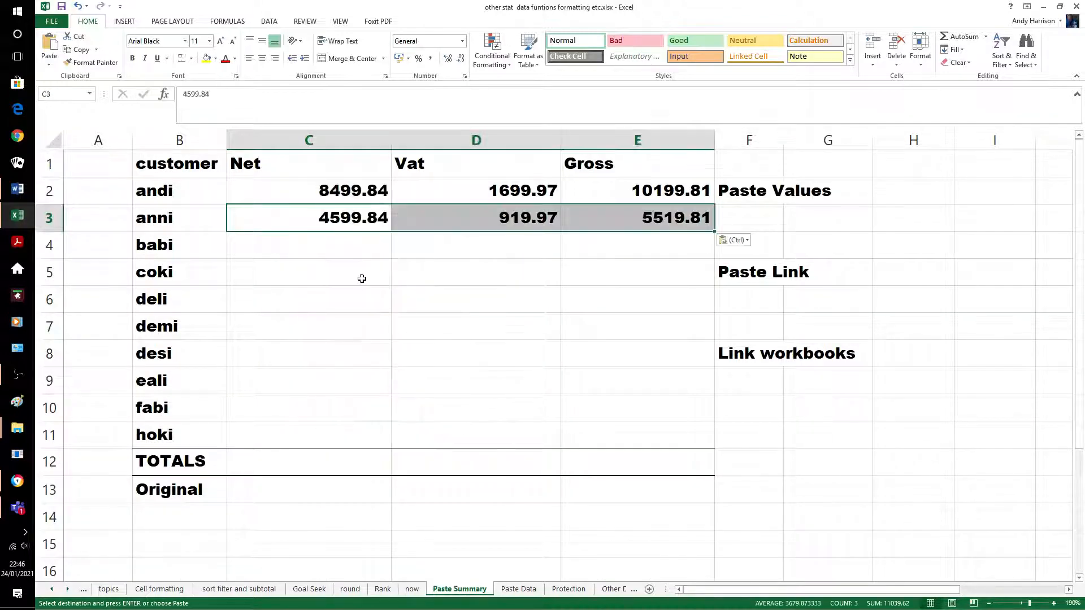
{"action": "left_click", "coordinate": [346, 254]}
Paste babi's totals into C4 as values: 10599.78 net, 2119.96 VAT, 12719.74 gross
{"action": "left_click", "coordinate": [518, 589]}
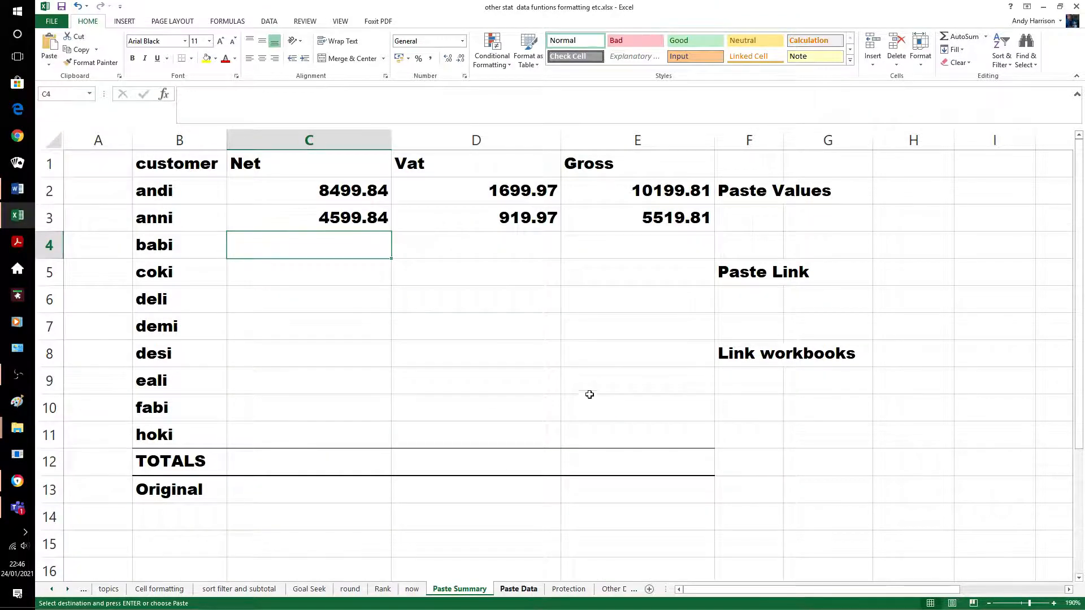
{"action": "left_click_drag", "start_coordinate": [884, 295], "coordinate": [966, 298]}
{"action": "key", "text": "ctrl+c"}
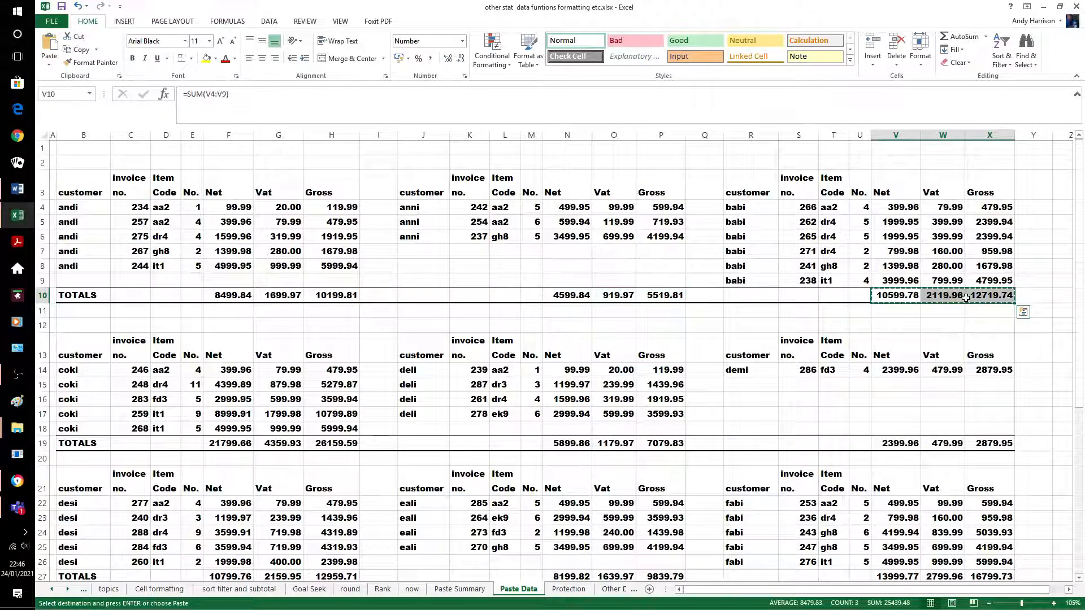
{"action": "left_click", "coordinate": [473, 591]}
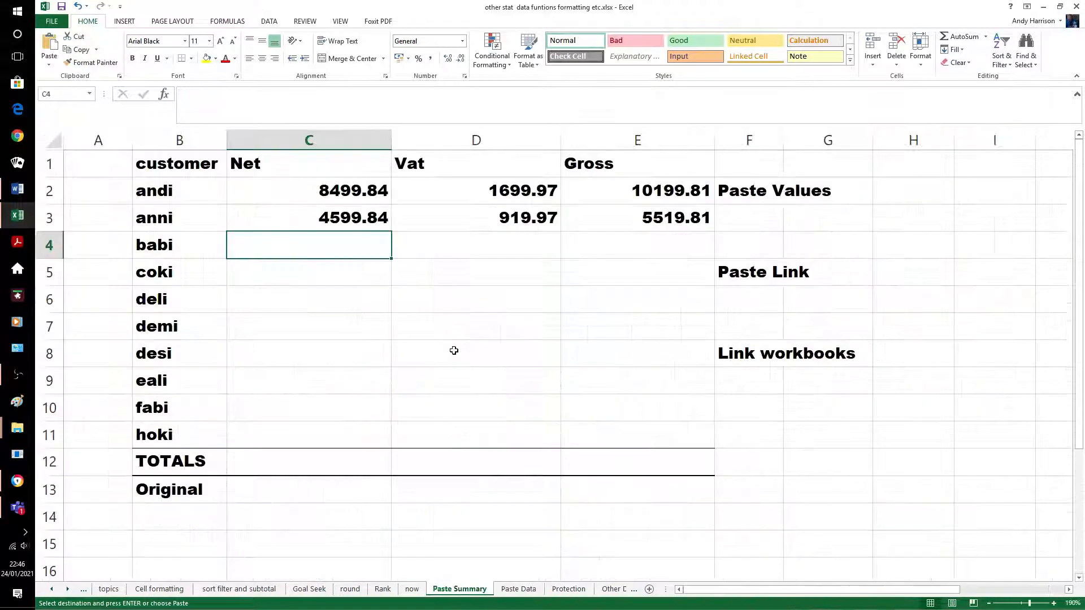
{"action": "right_click", "coordinate": [329, 243]}
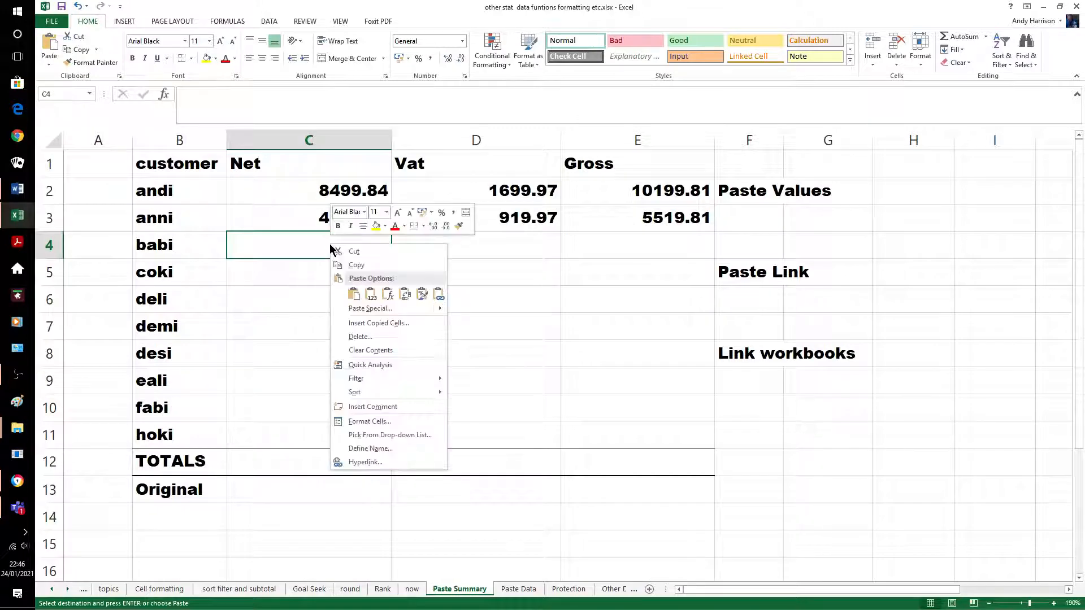
{"action": "left_click", "coordinate": [373, 295]}
{"action": "left_click", "coordinate": [508, 326]}
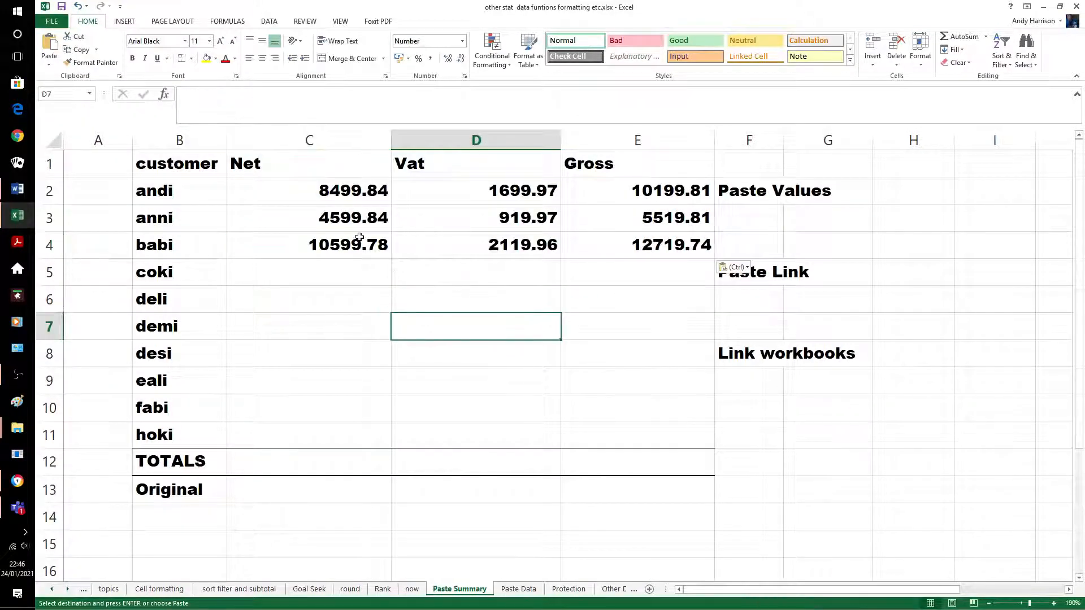
{"action": "left_click", "coordinate": [440, 209]}
{"action": "left_click", "coordinate": [575, 299]}
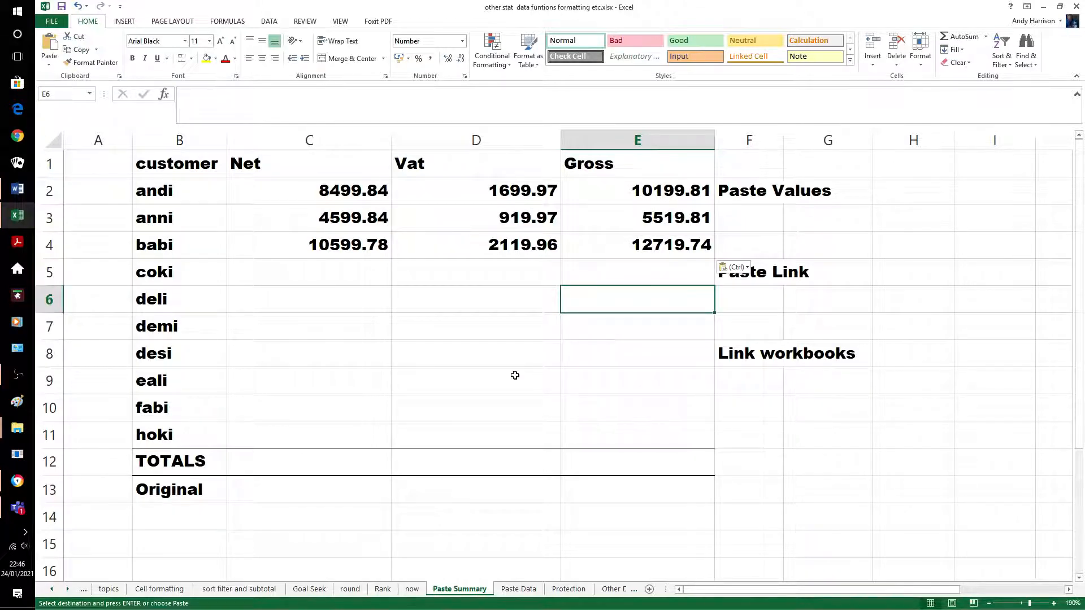
{"action": "left_click", "coordinate": [462, 345]}
{"action": "left_click", "coordinate": [362, 280]}
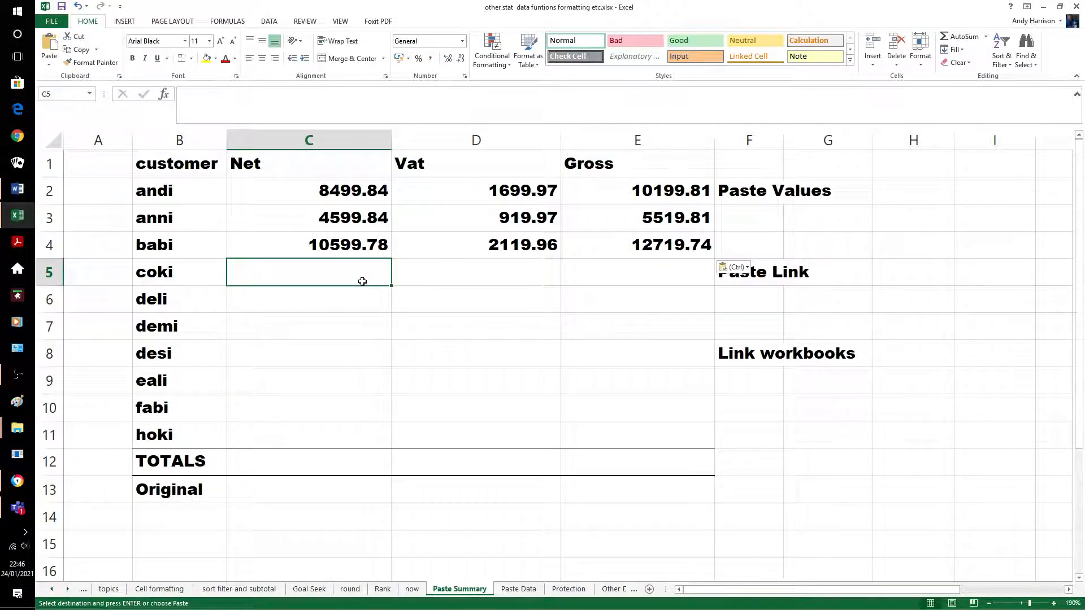
Copy coki's totals from Paste Data and paste them into C5 as a link
{"action": "left_click", "coordinate": [526, 590]}
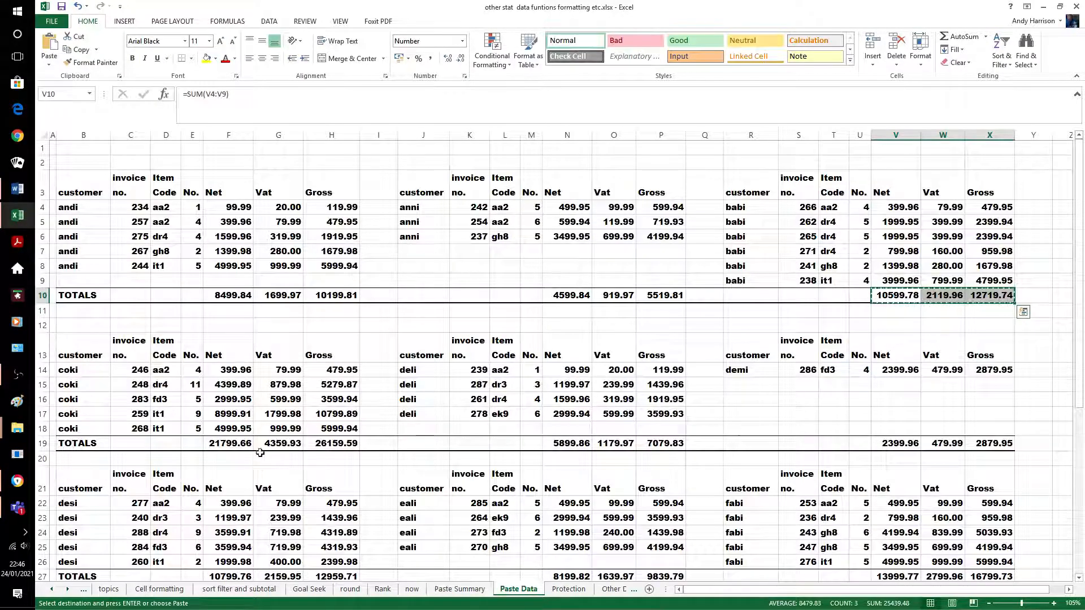
{"action": "left_click_drag", "start_coordinate": [231, 446], "coordinate": [333, 445]}
{"action": "key", "text": "ctrl+v"}
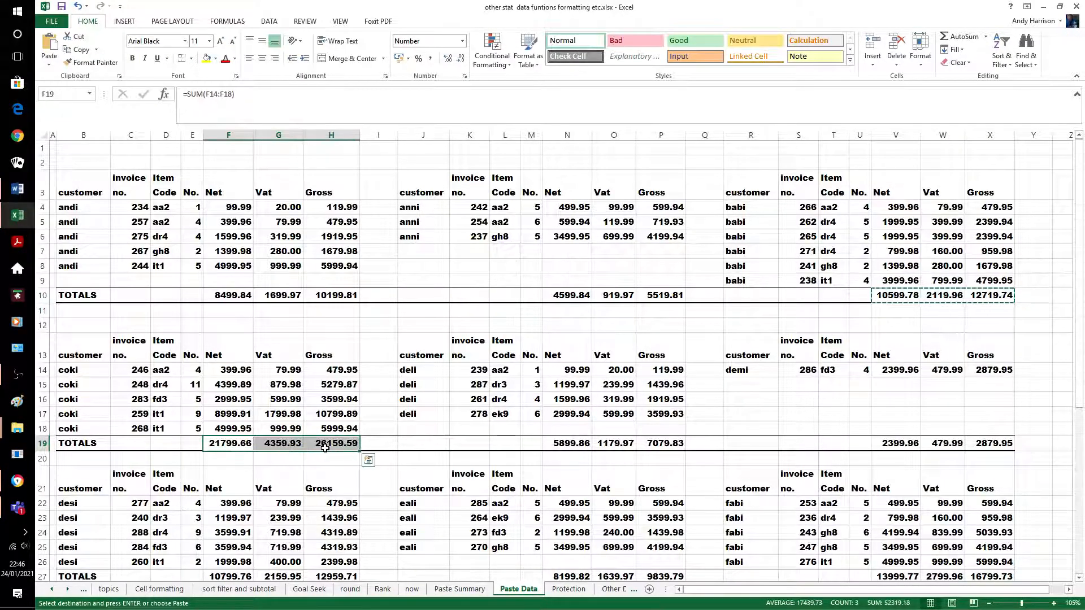
{"action": "key", "text": "ctrl+c"}
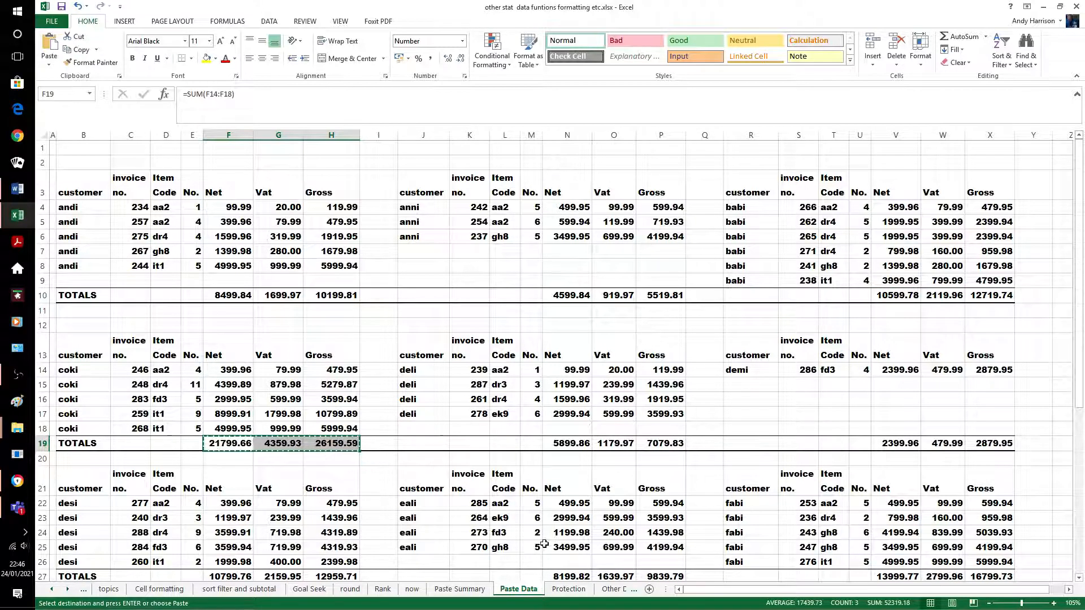
{"action": "left_click", "coordinate": [459, 589]}
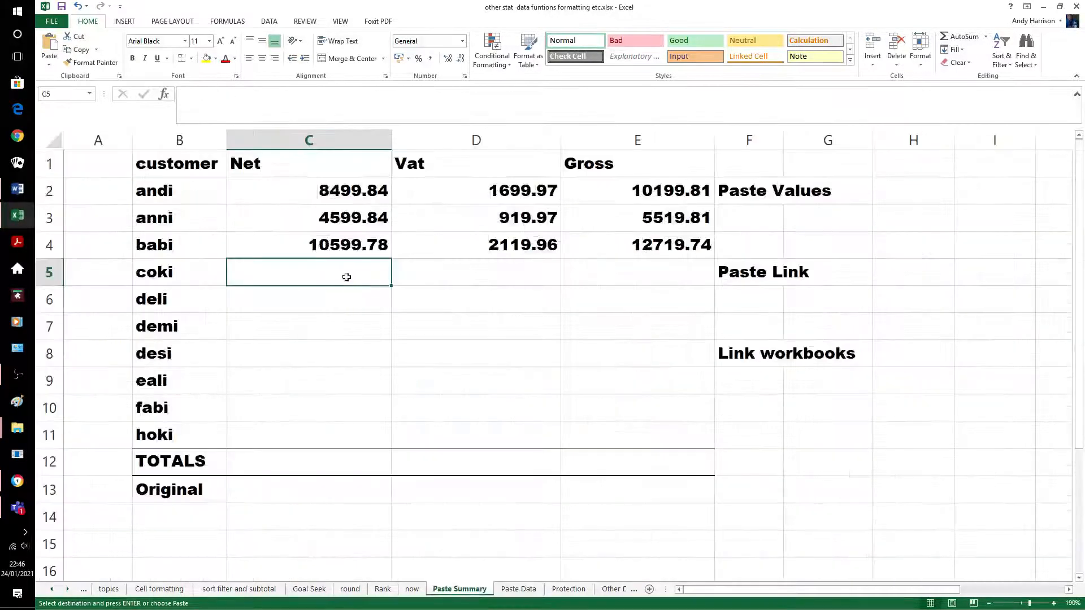
{"action": "right_click", "coordinate": [322, 269]}
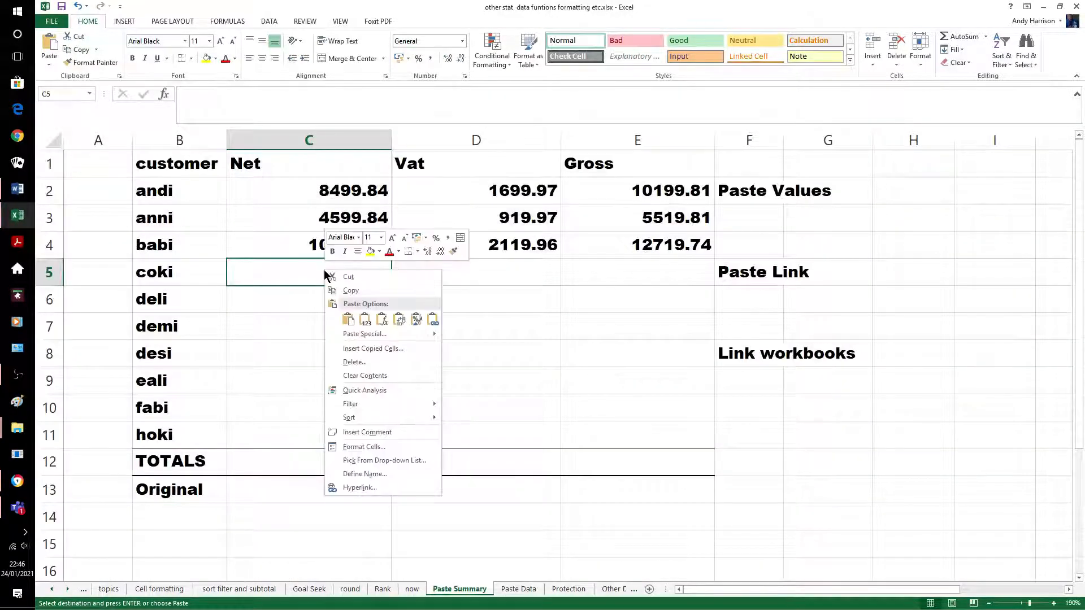
{"action": "left_click", "coordinate": [434, 326]}
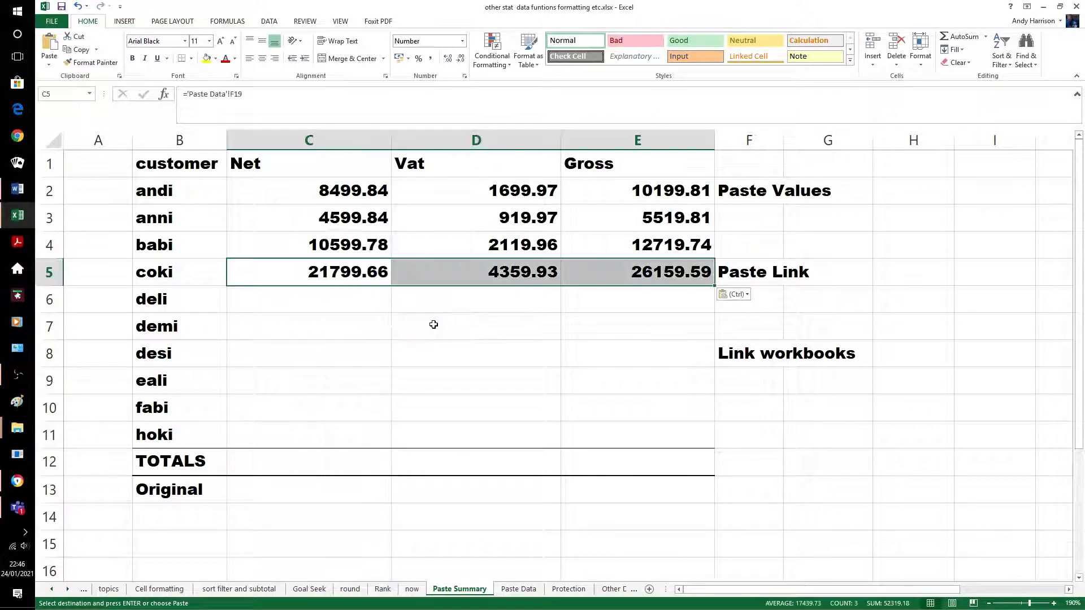
{"action": "left_click", "coordinate": [456, 304]}
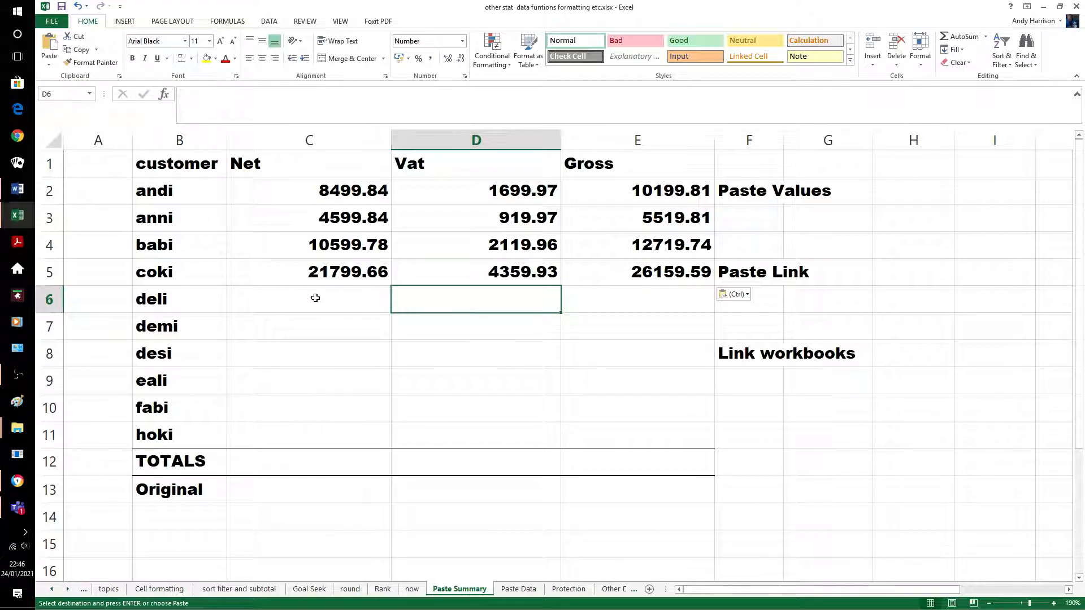
{"action": "left_click", "coordinate": [349, 273]}
Compare C5's link formula with the plain values in C3 and C4, then move on to deli's row
{"action": "left_click", "coordinate": [354, 240]}
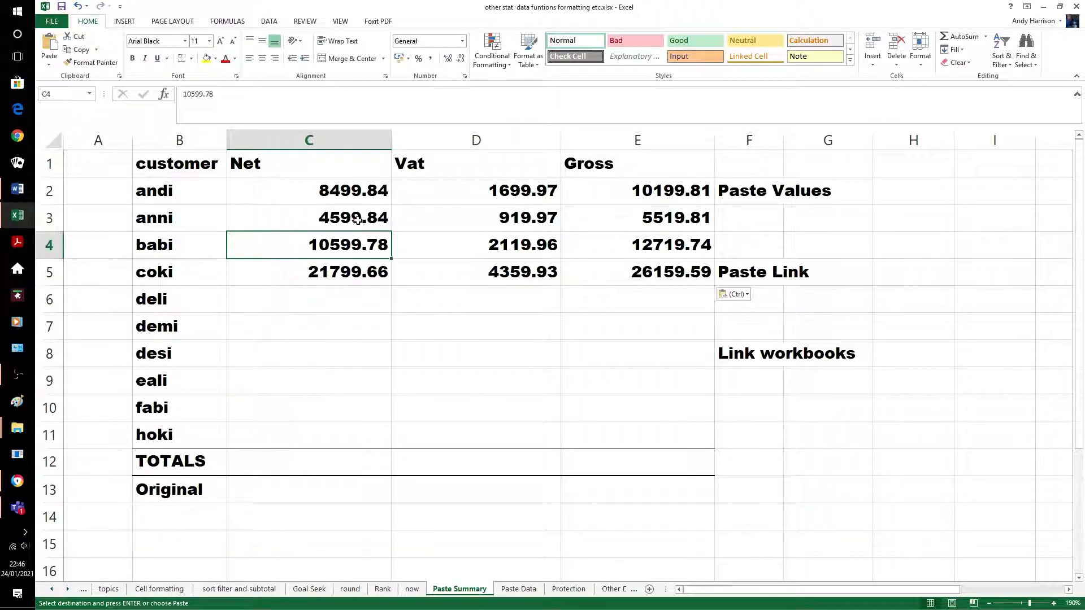
{"action": "left_click", "coordinate": [353, 216]}
{"action": "left_click", "coordinate": [351, 273]}
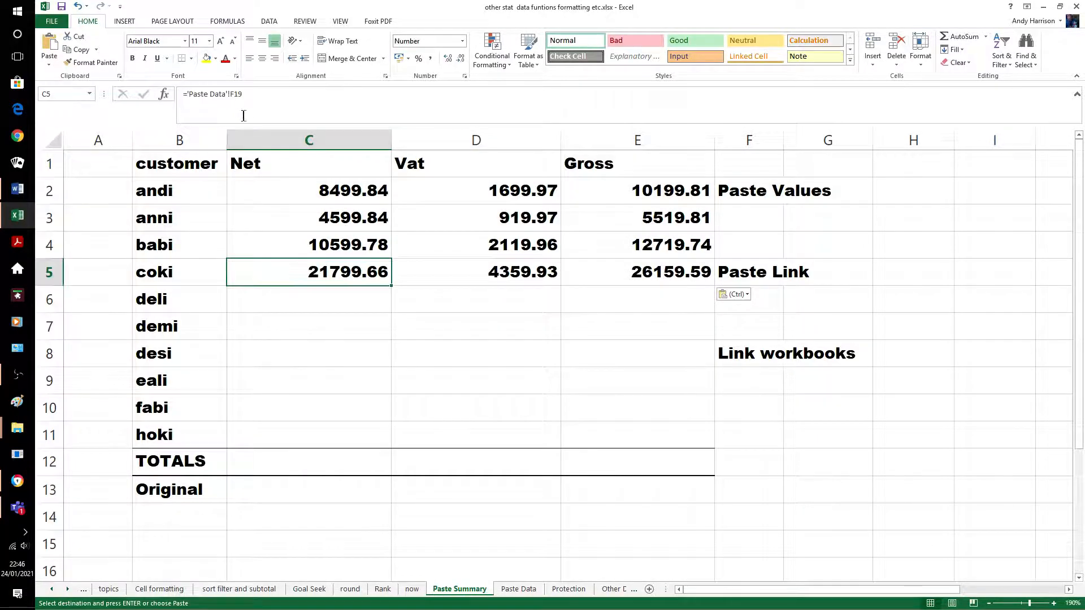
{"action": "left_click", "coordinate": [362, 301]}
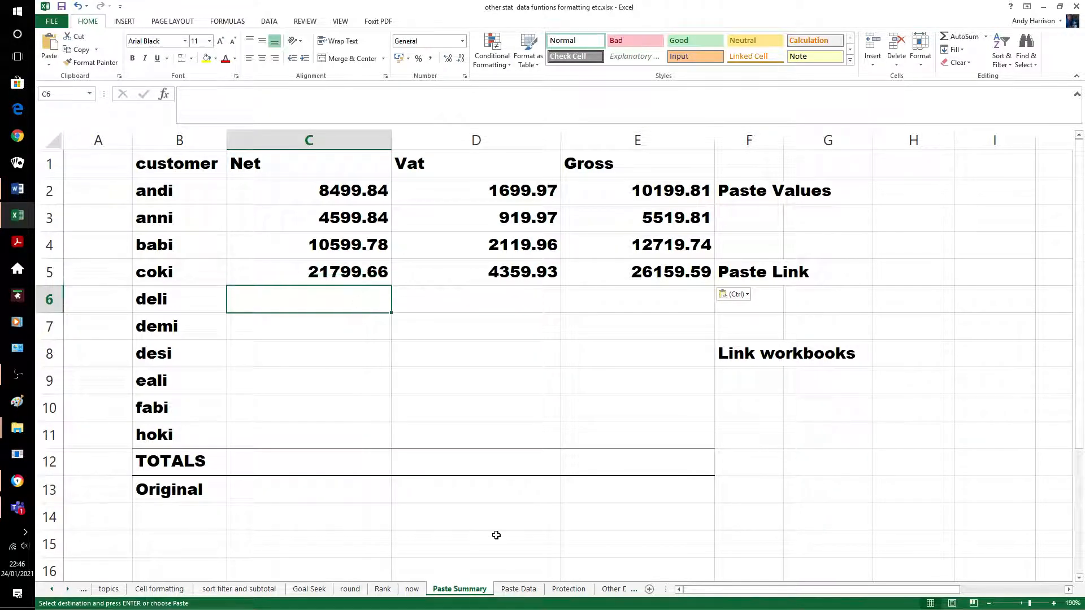
{"action": "left_click", "coordinate": [518, 590]}
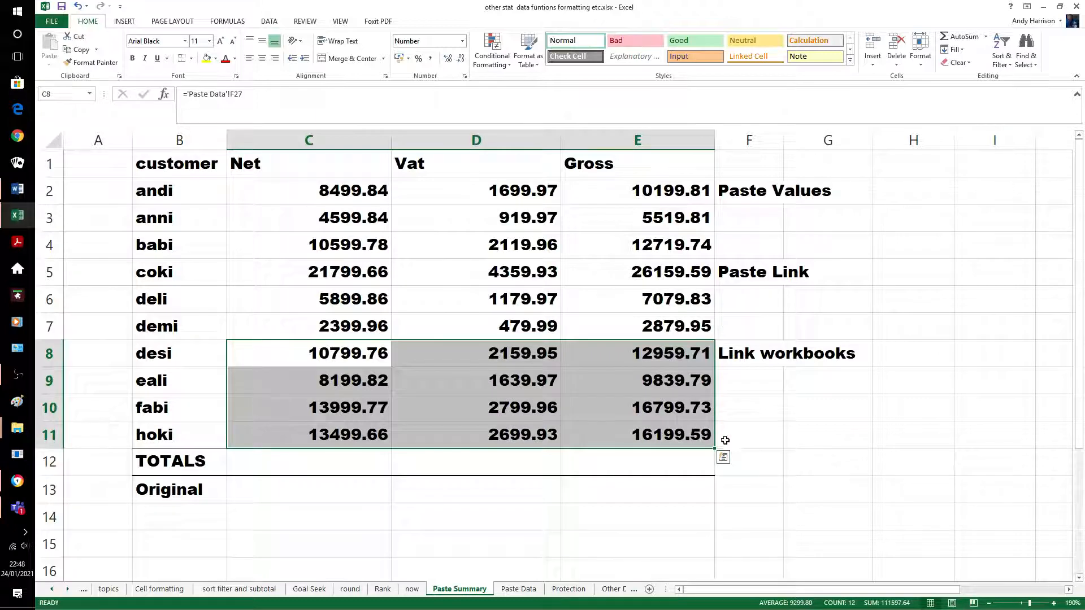
{"action": "left_click", "coordinate": [758, 438]}
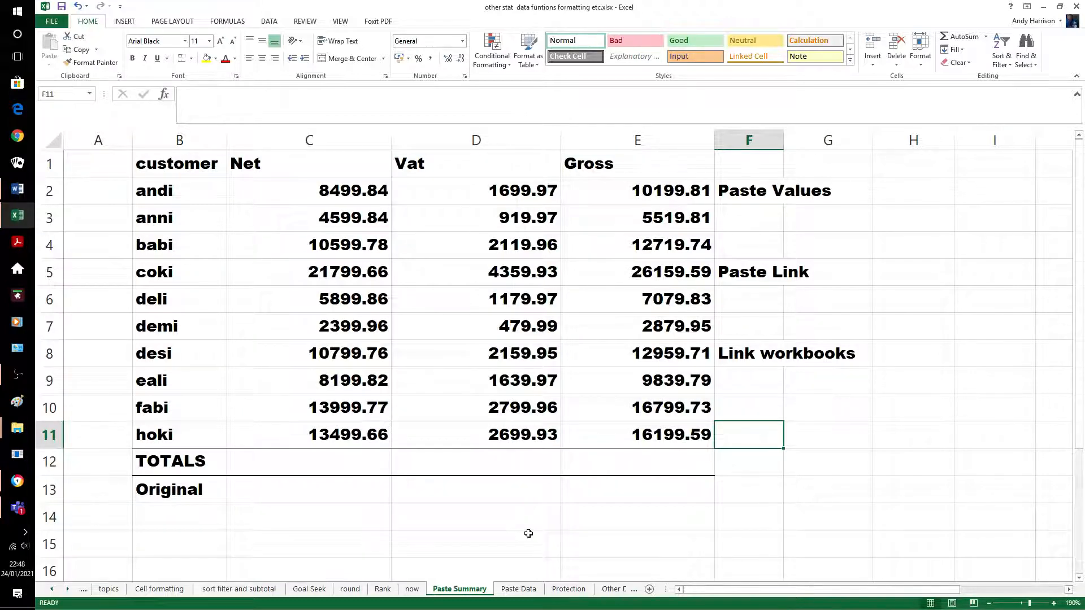
AutoSum the Net, Vat and Gross columns C2:E12 into the TOTALS row
{"action": "left_click_drag", "start_coordinate": [328, 191], "coordinate": [637, 452]}
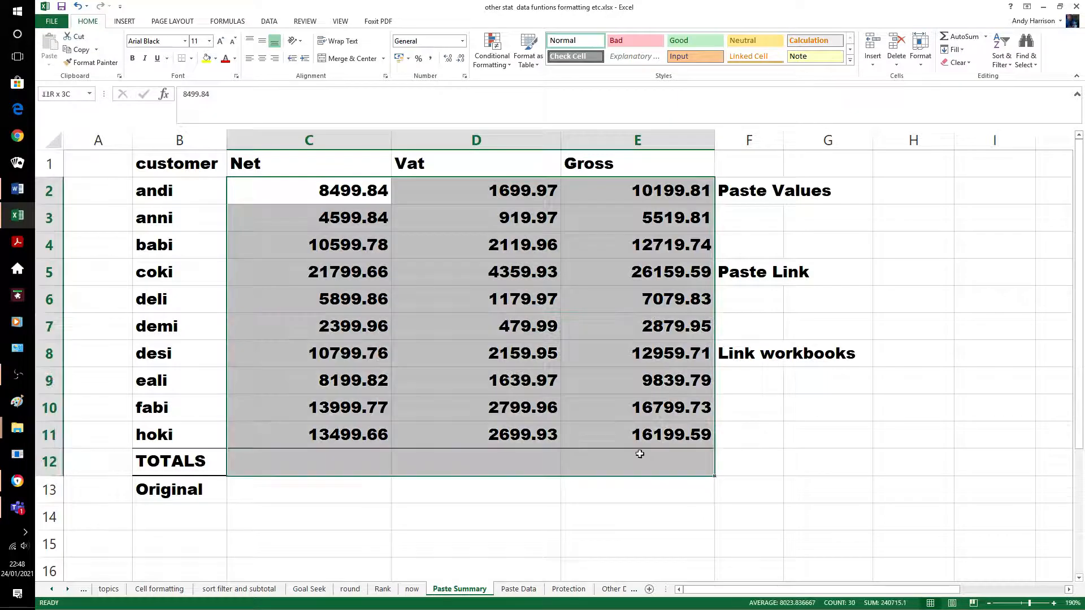
{"action": "left_click", "coordinate": [964, 36]}
{"action": "left_click", "coordinate": [749, 434]}
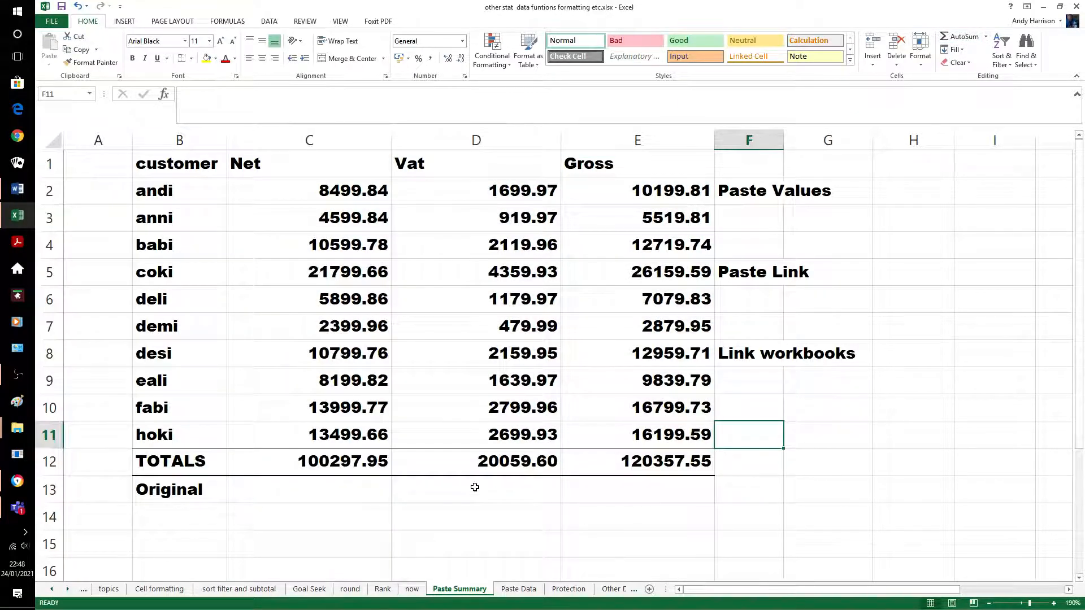
Copy the row 12 totals into C13 as fixed values: 100297.95, 20059.60, 120357.55
{"action": "left_click_drag", "start_coordinate": [358, 461], "coordinate": [589, 460]}
{"action": "key", "text": "ctrl+c"}
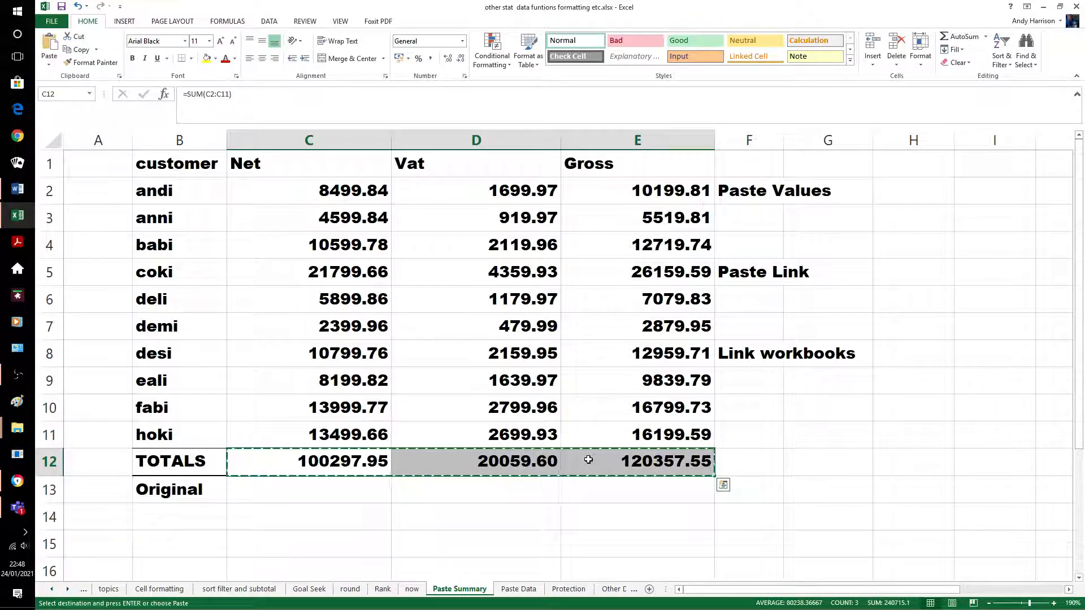
{"action": "left_click", "coordinate": [368, 497]}
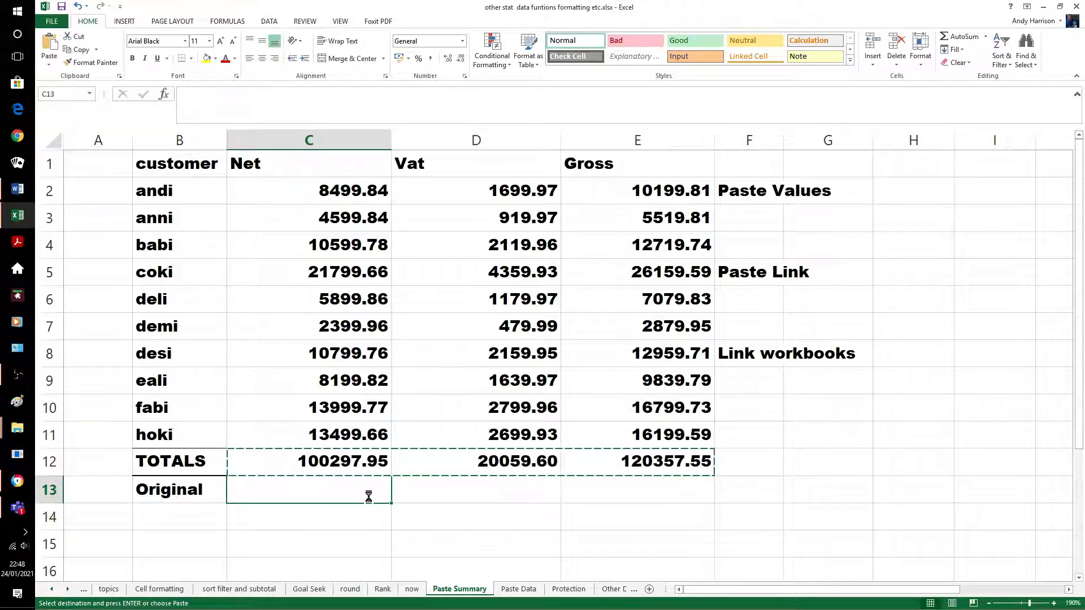
{"action": "key", "text": "ctrl+v"}
{"action": "right_click", "coordinate": [354, 496]}
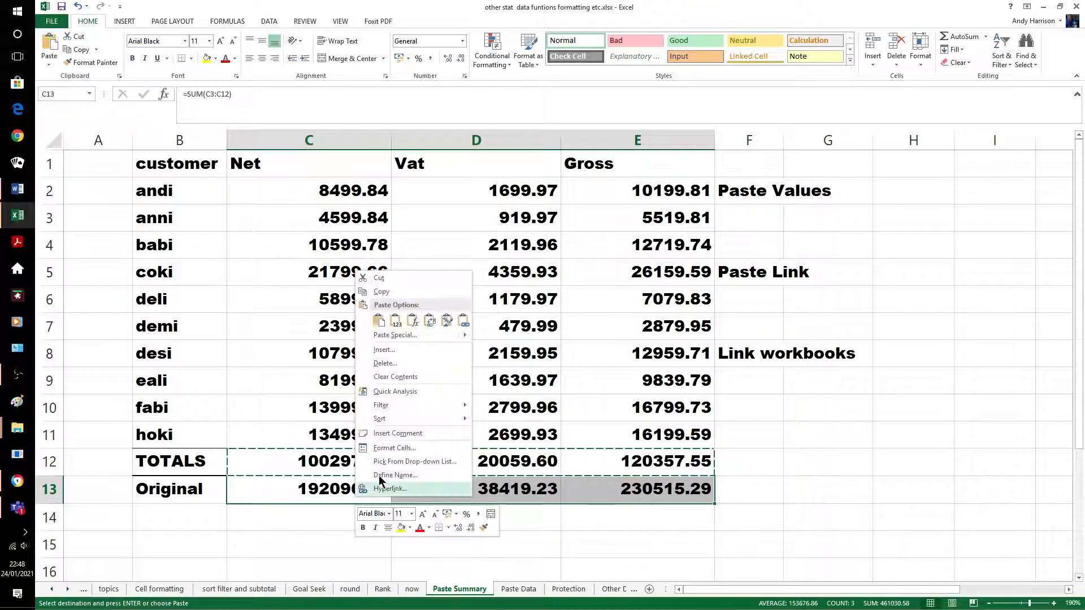
{"action": "left_click", "coordinate": [396, 318]}
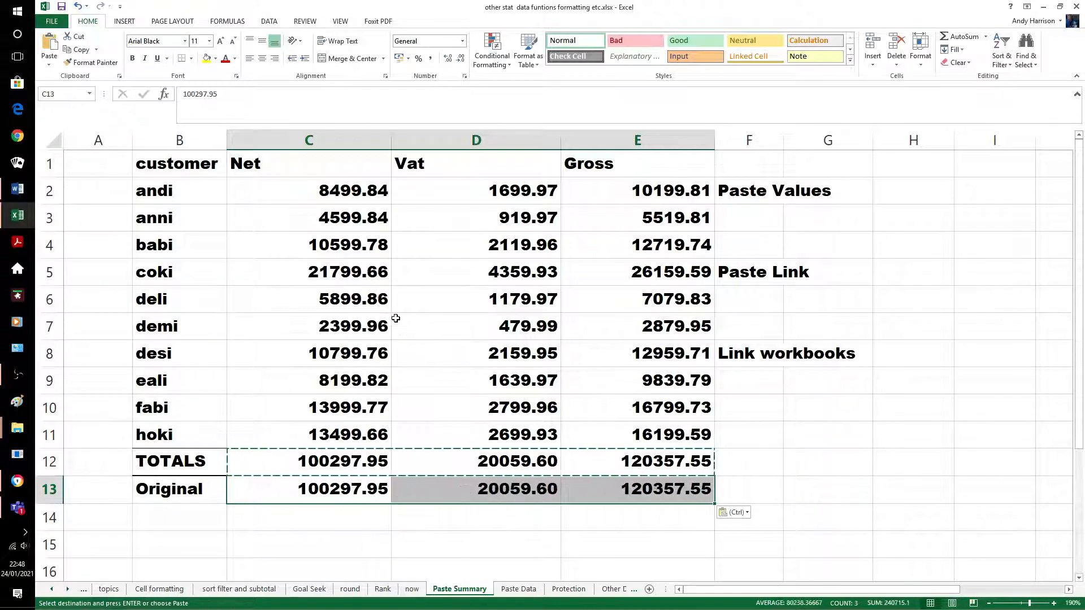
{"action": "left_click", "coordinate": [761, 438]}
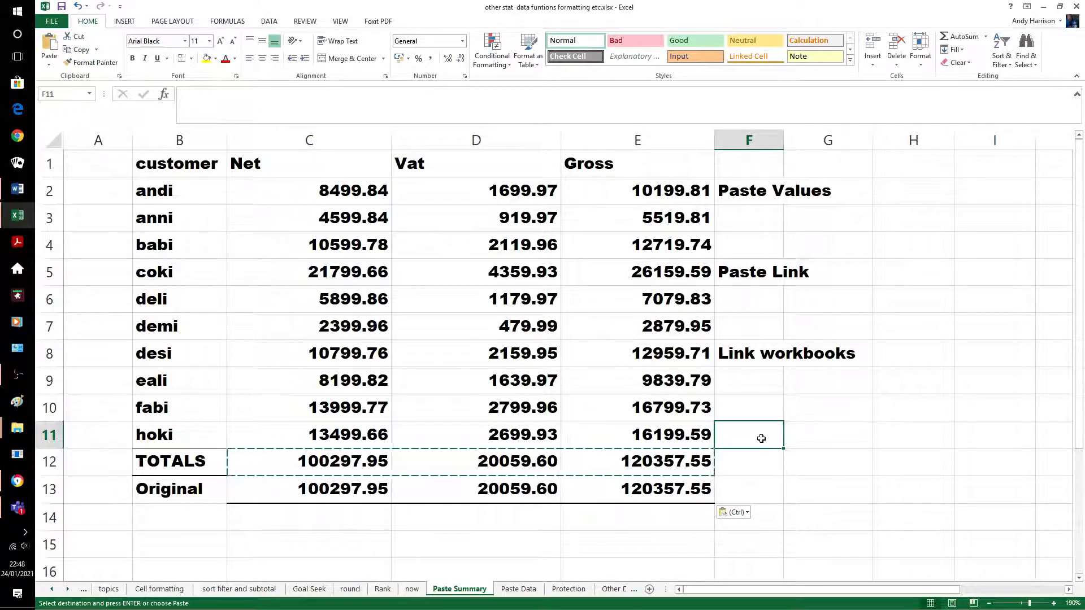
{"action": "key", "text": "Escape"}
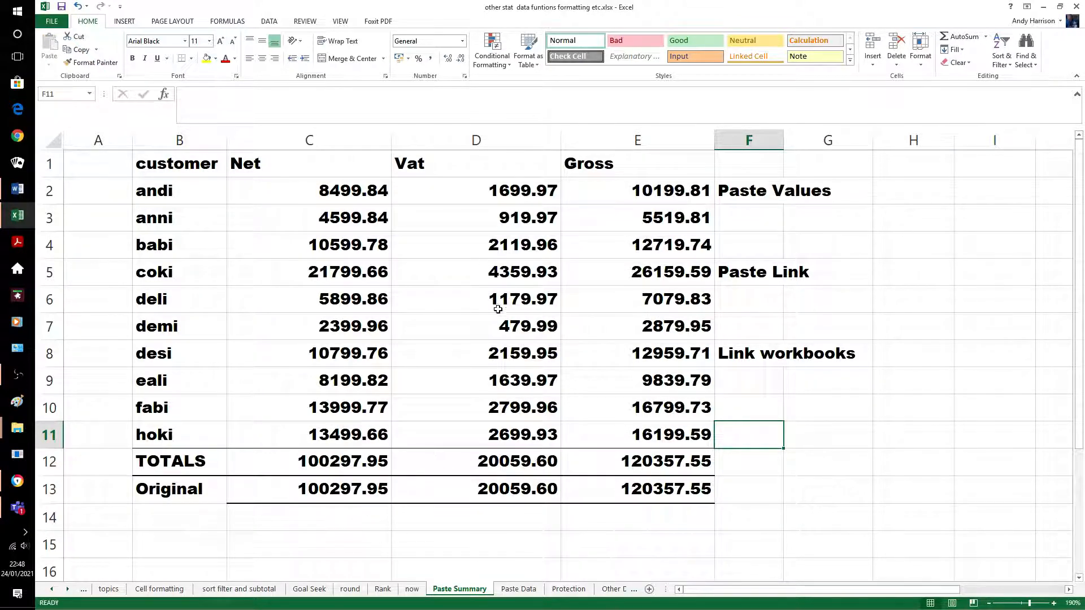
Change babi's first Net value on Paste Data to 999999 and check the summary
{"action": "left_click", "coordinate": [519, 590]}
{"action": "scroll", "coordinate": [452, 255], "scroll_direction": "up", "scroll_amount": 5}
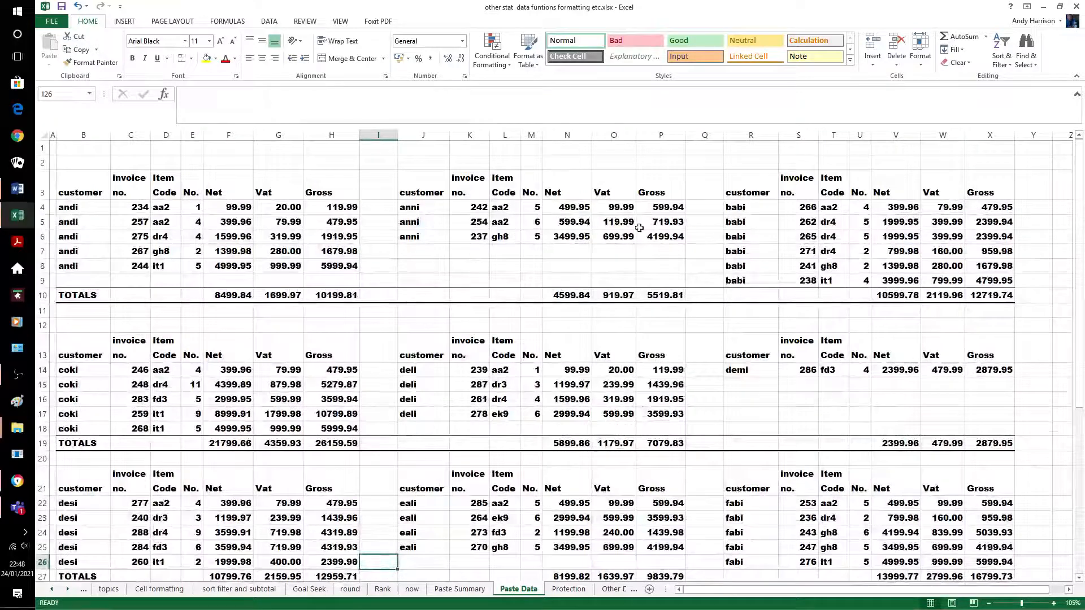
{"action": "left_click", "coordinate": [896, 208]}
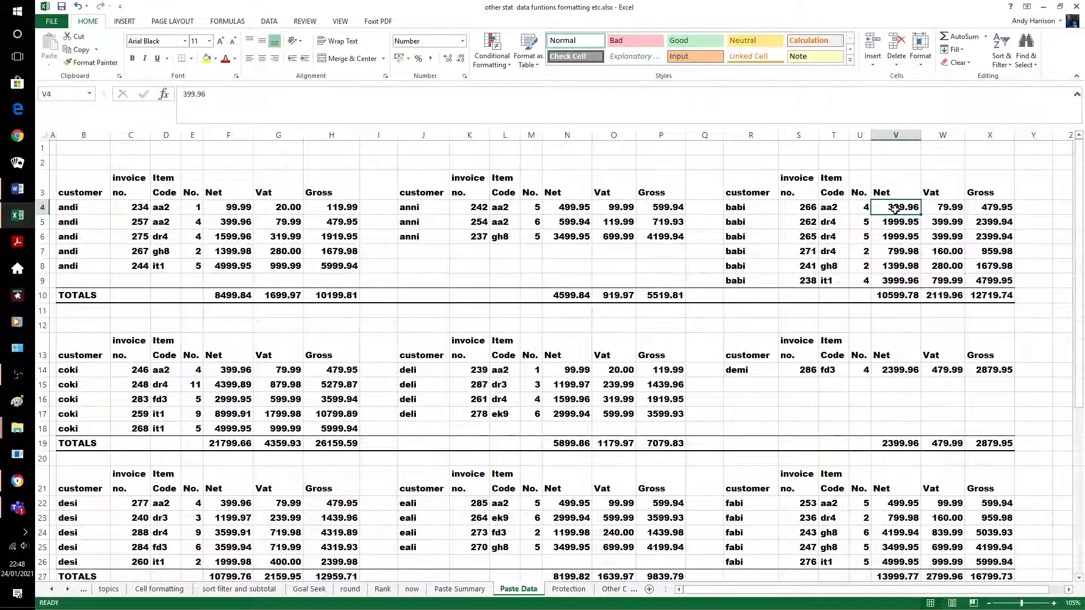
{"action": "type", "text": "999999"}
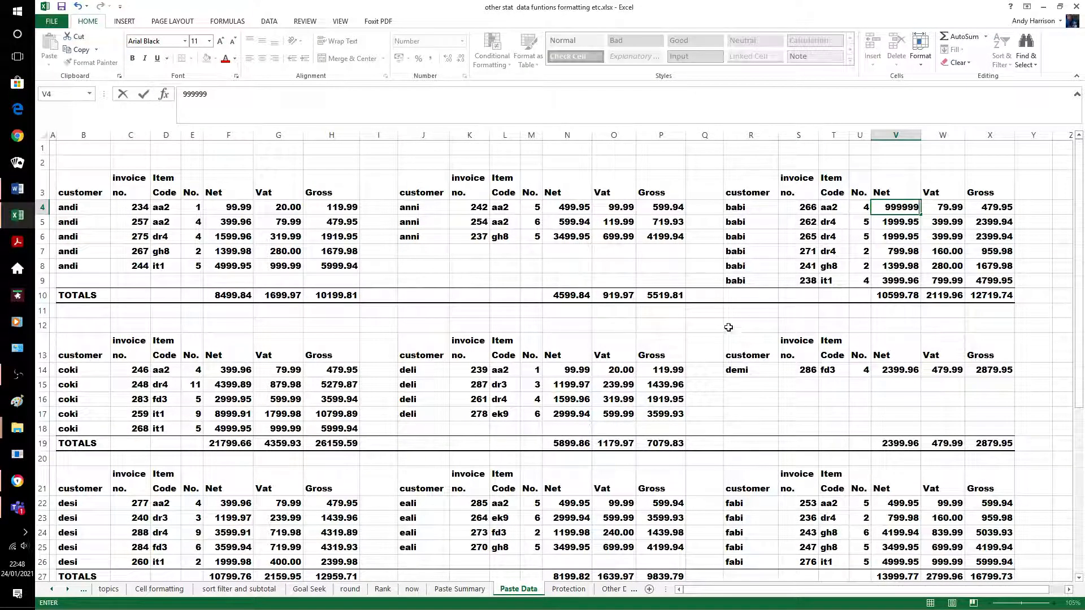
{"action": "left_click", "coordinate": [707, 330]}
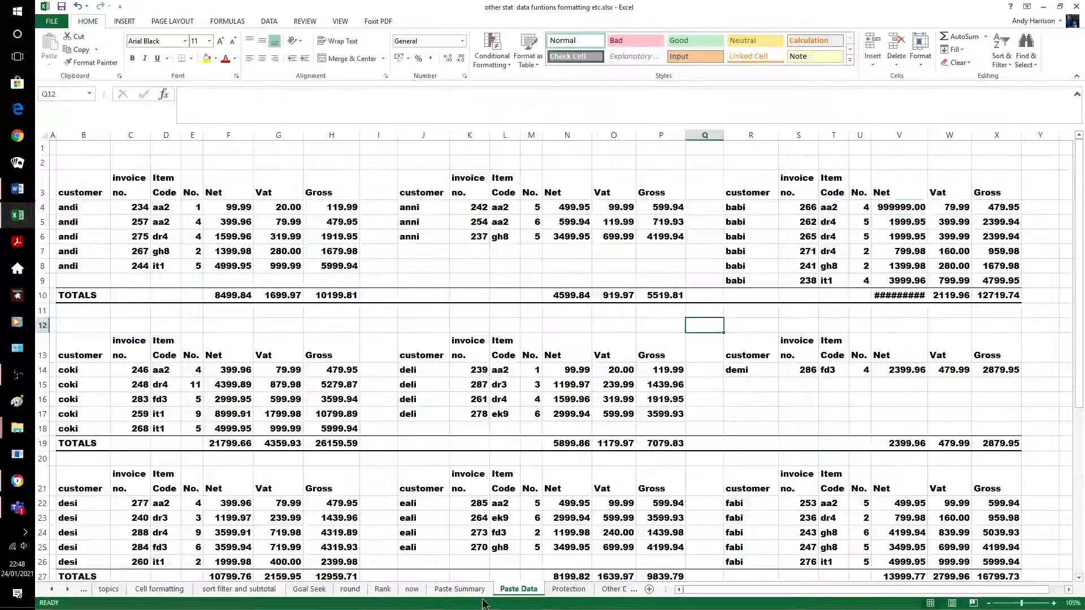
{"action": "left_click", "coordinate": [459, 589]}
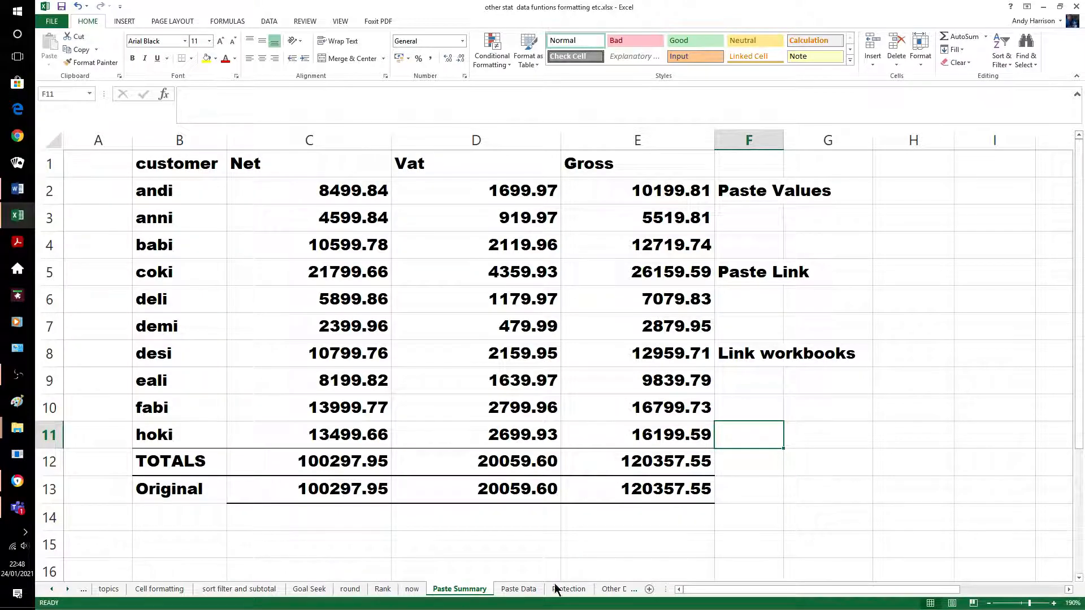
Replace the 399.96 Net value in F14 with 9999999 and view the updated summary totals
{"action": "left_click", "coordinate": [512, 591]}
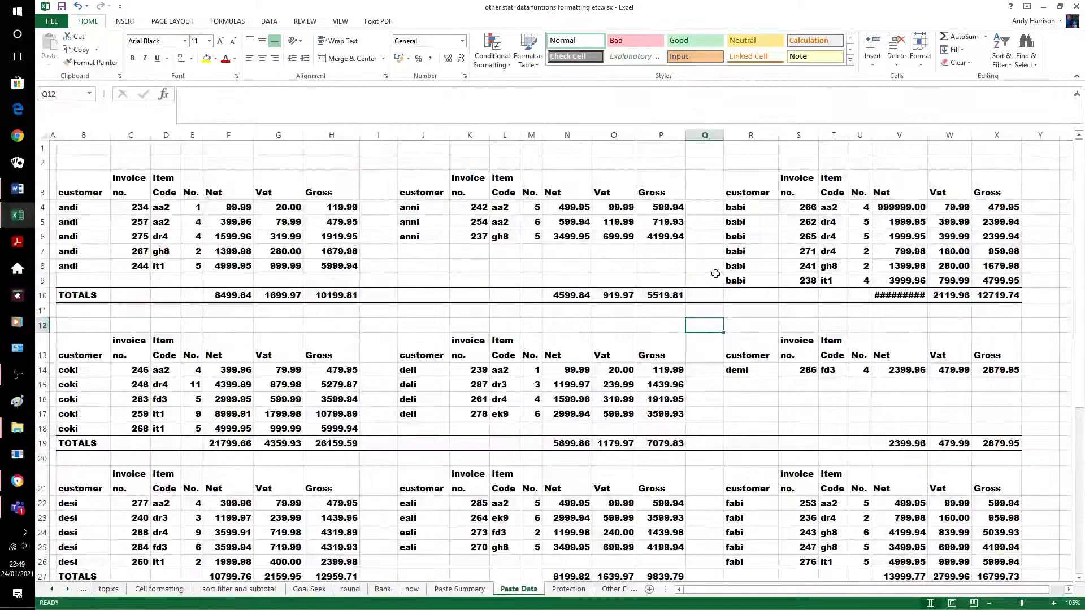
{"action": "left_click", "coordinate": [229, 370]}
{"action": "type", "text": "9999"}
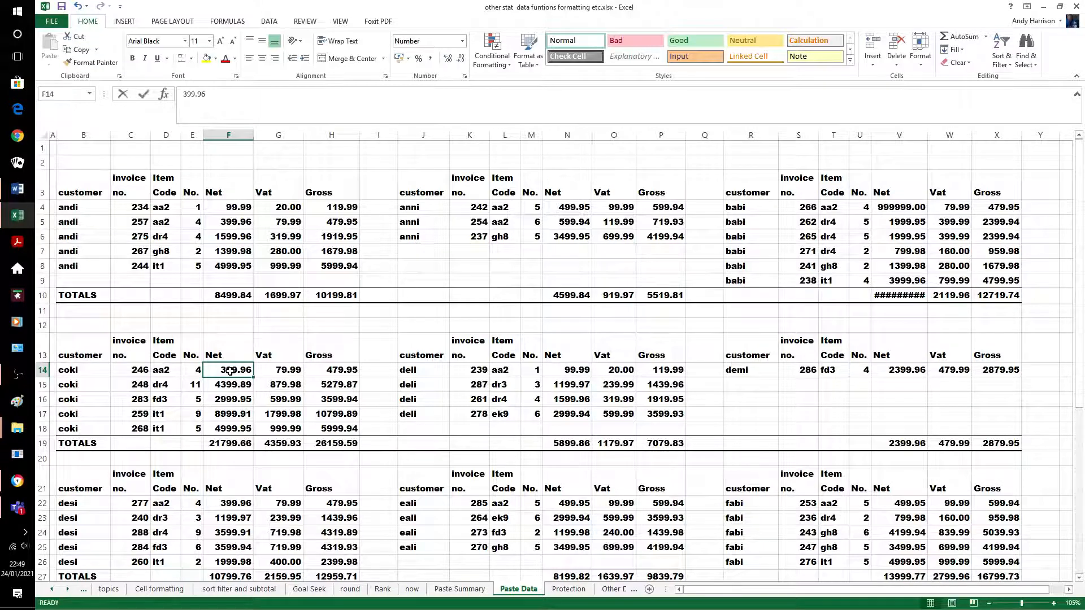
{"action": "type", "text": "999"}
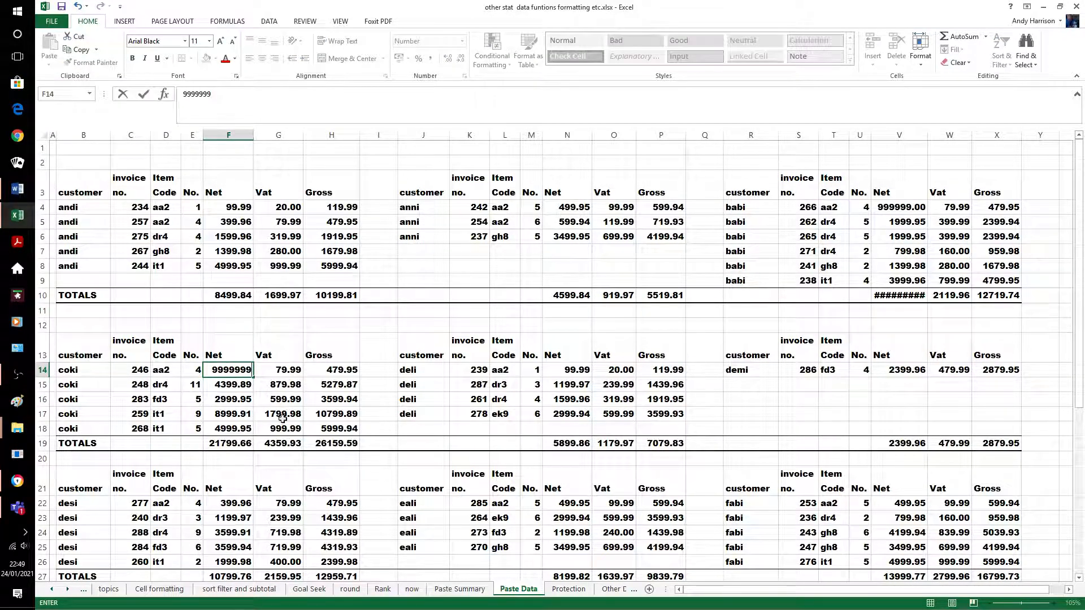
{"action": "left_click", "coordinate": [370, 459]}
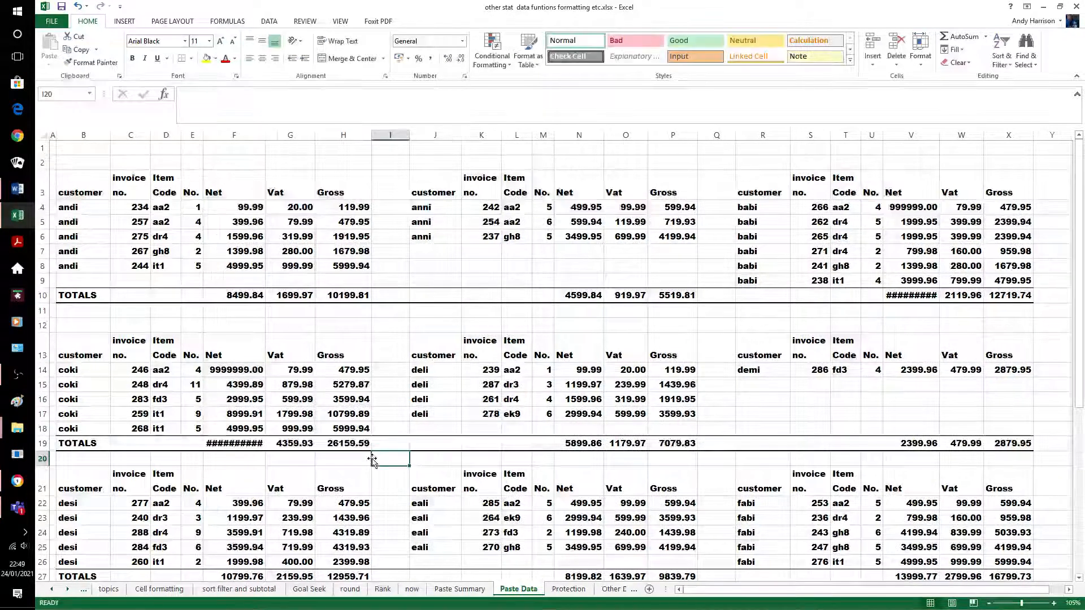
{"action": "left_click", "coordinate": [459, 589]}
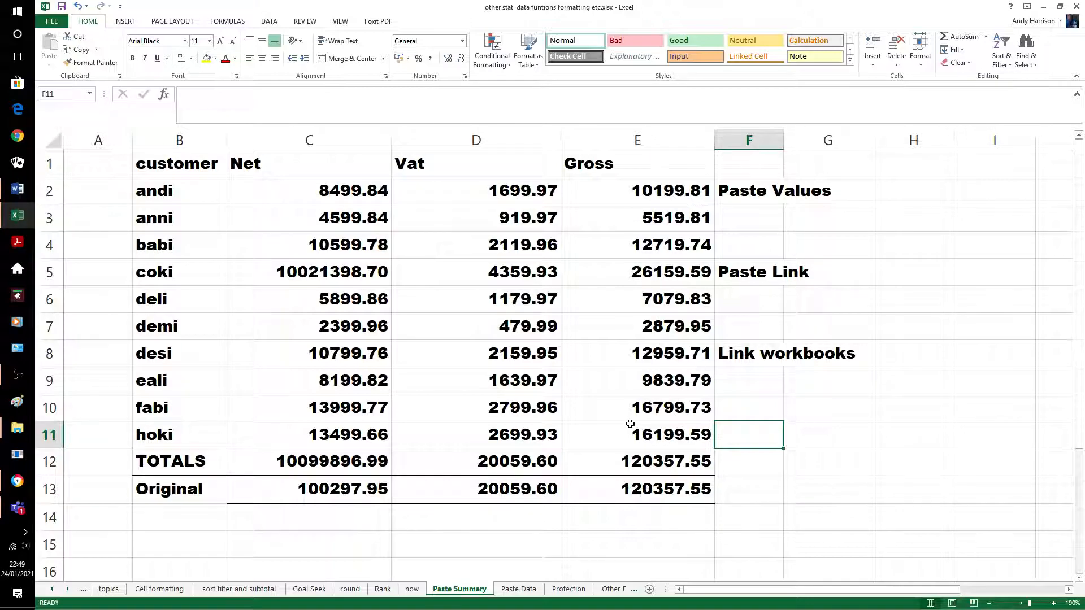
Replace the 99.99 Vat value in W22 with 888888 and view the updated summary
{"action": "left_click", "coordinate": [505, 597]}
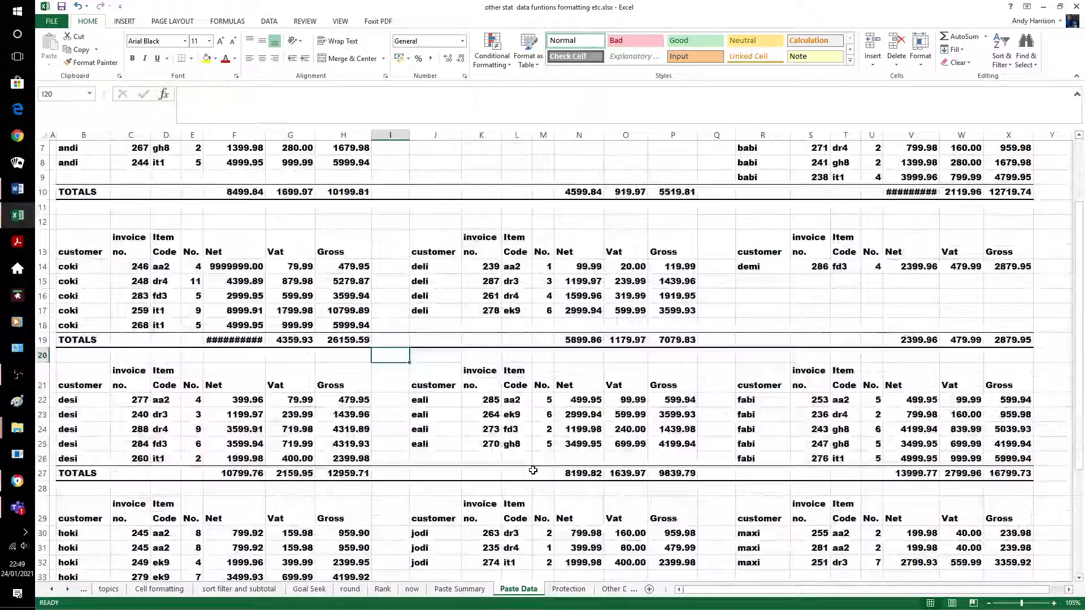
{"action": "left_click", "coordinate": [960, 402]}
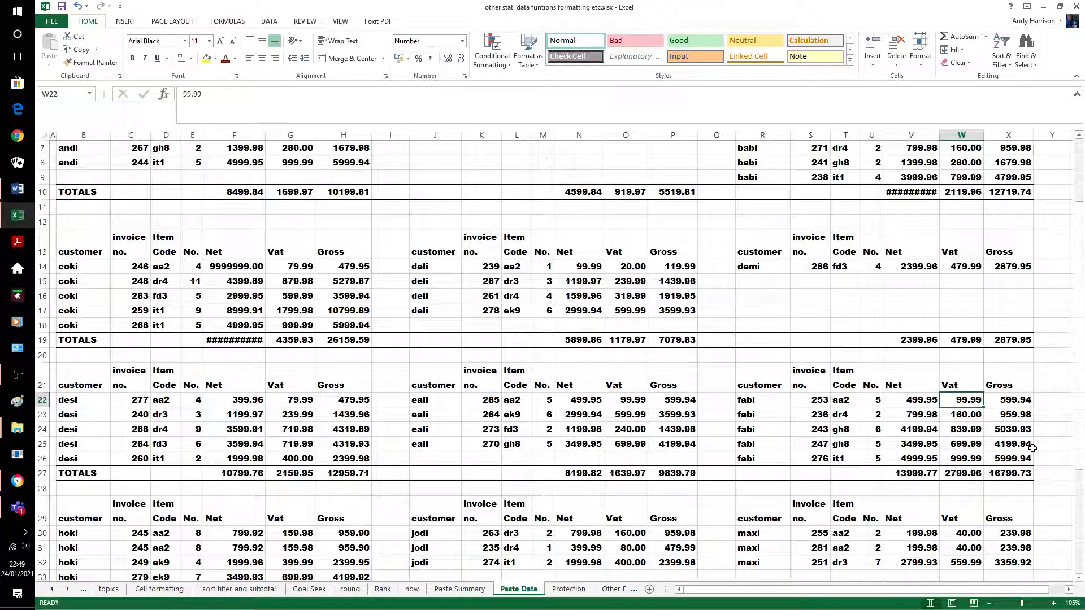
{"action": "type", "text": "888888"}
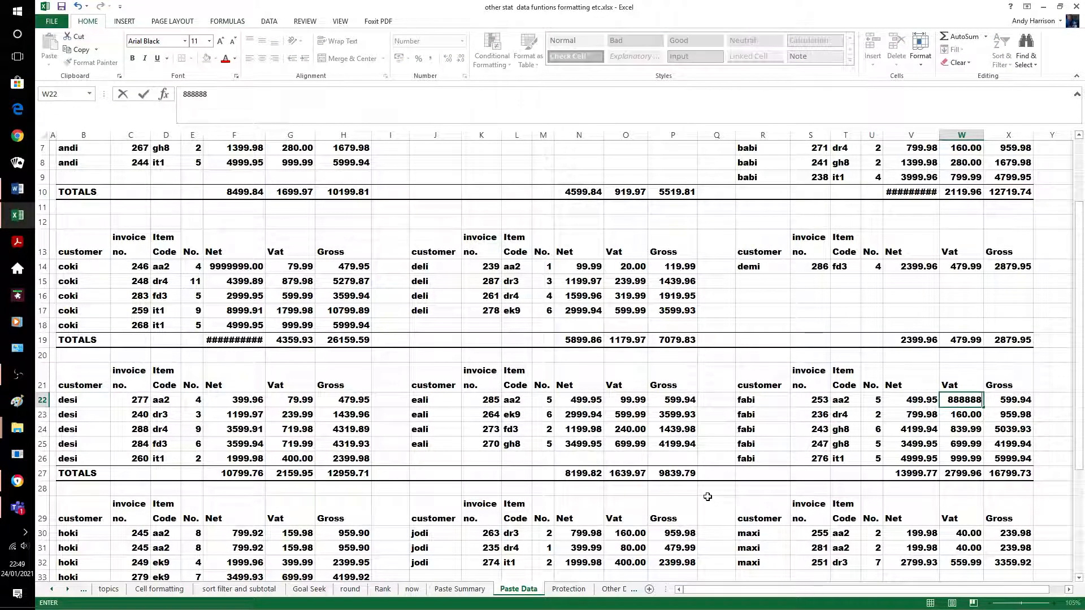
{"action": "left_click", "coordinate": [707, 496]}
{"action": "left_click", "coordinate": [475, 594]}
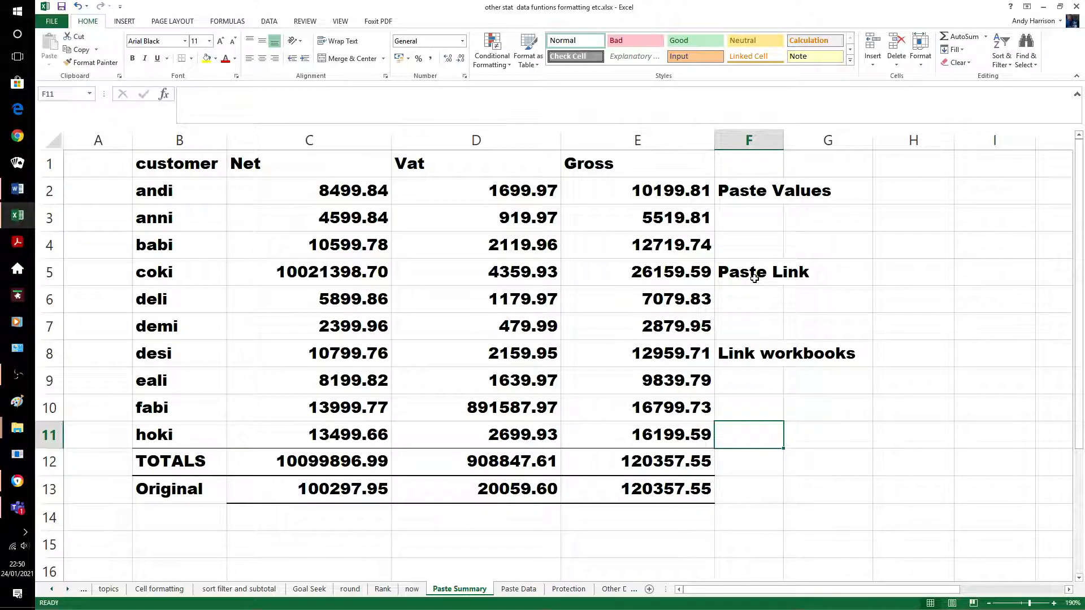
Turn on Show Formulas so Paste Summary displays its formulas instead of values
{"action": "left_click", "coordinate": [943, 331]}
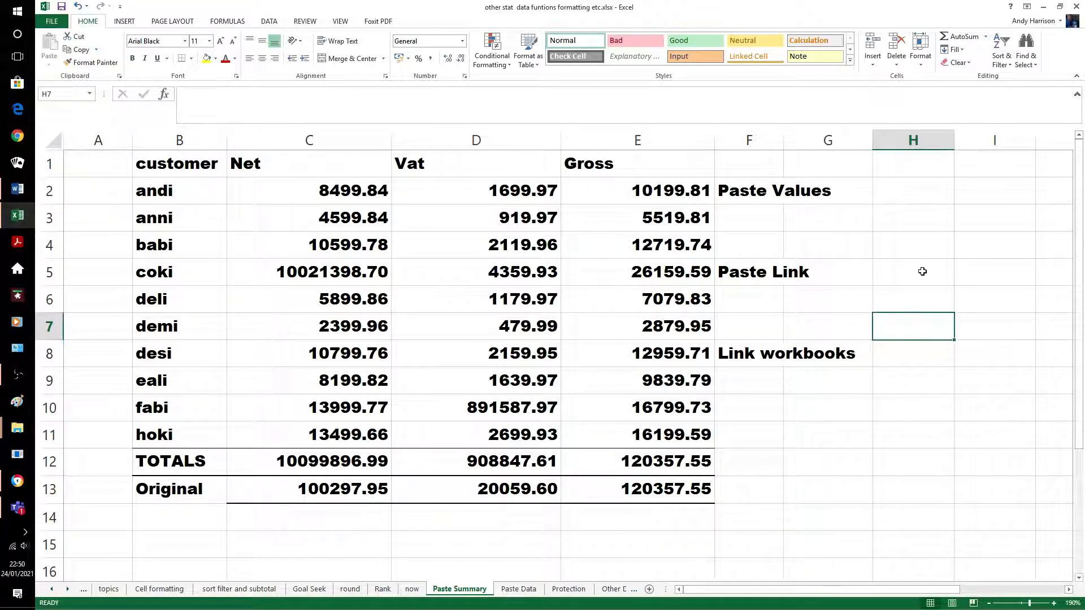
{"action": "left_click", "coordinate": [224, 17]}
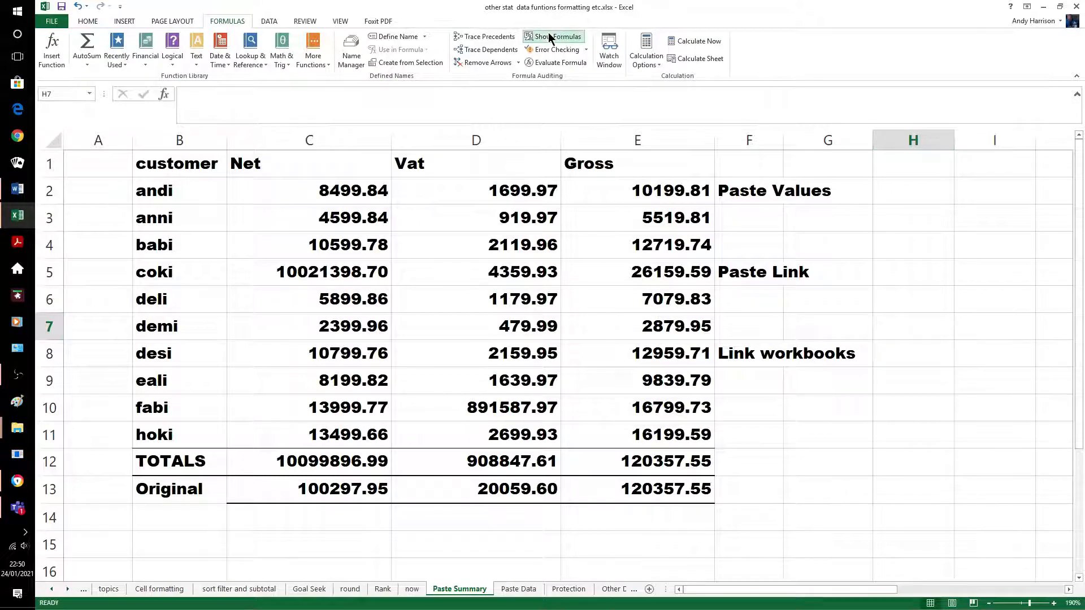
{"action": "left_click", "coordinate": [548, 34]}
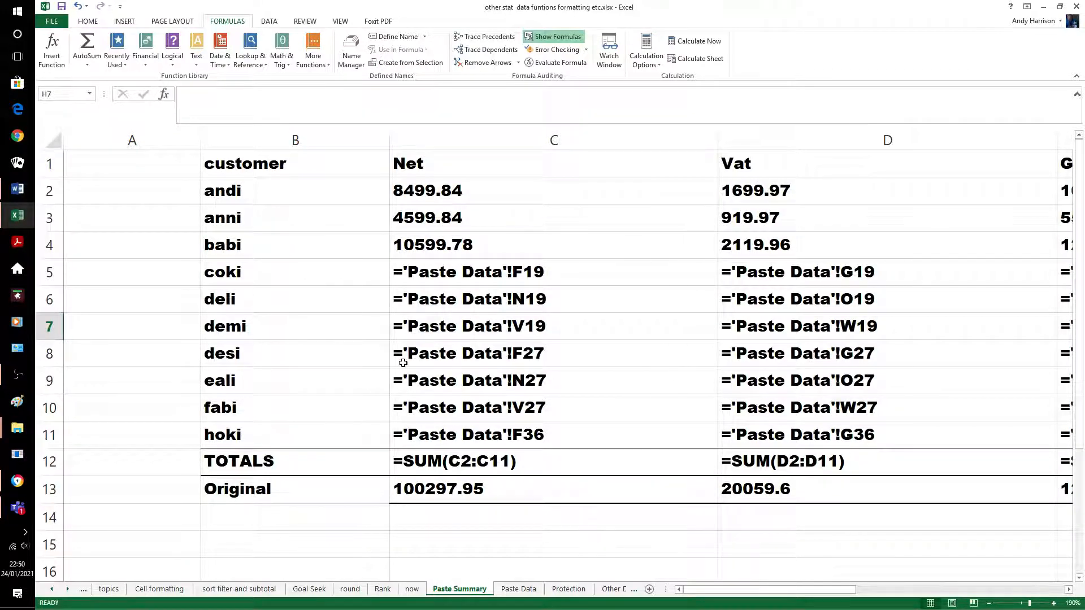
Go through the Paste Data sheet to the Protection sheet with its Weekly Totals table
{"action": "left_click", "coordinate": [517, 590]}
{"action": "left_click", "coordinate": [568, 589]}
{"action": "left_click", "coordinate": [514, 470]}
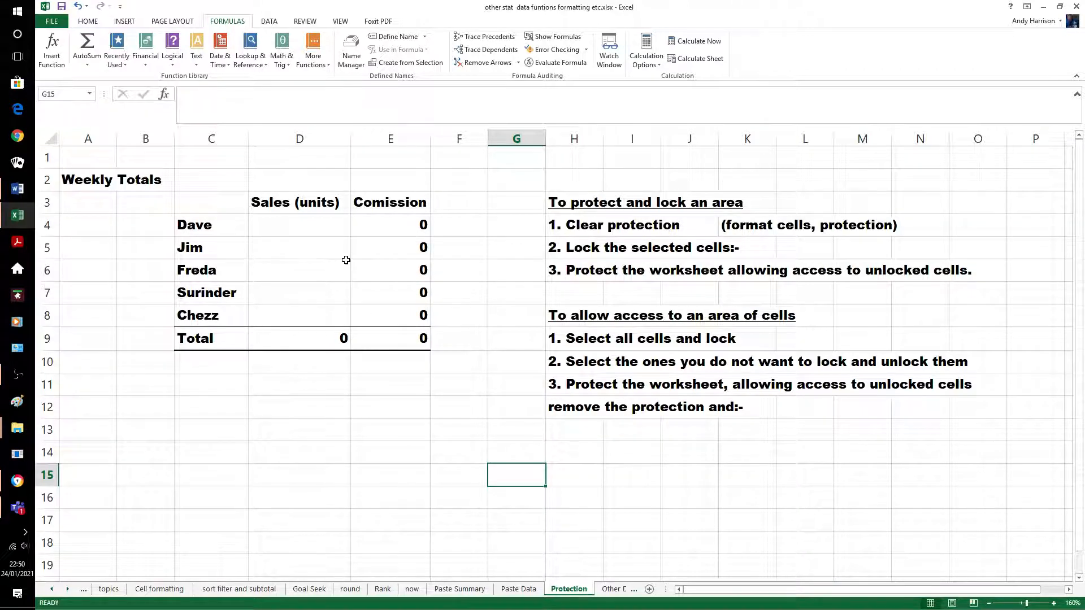
Select the whole Protection sheet and untick Locked in Format Cells > Protection
{"action": "left_click", "coordinate": [51, 139]}
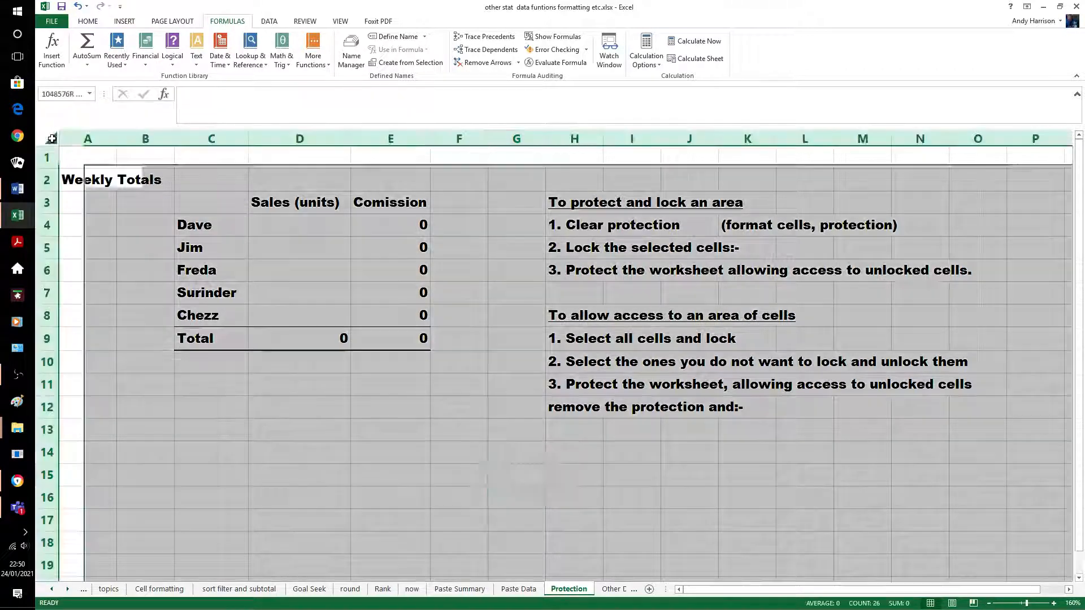
{"action": "right_click", "coordinate": [93, 154]}
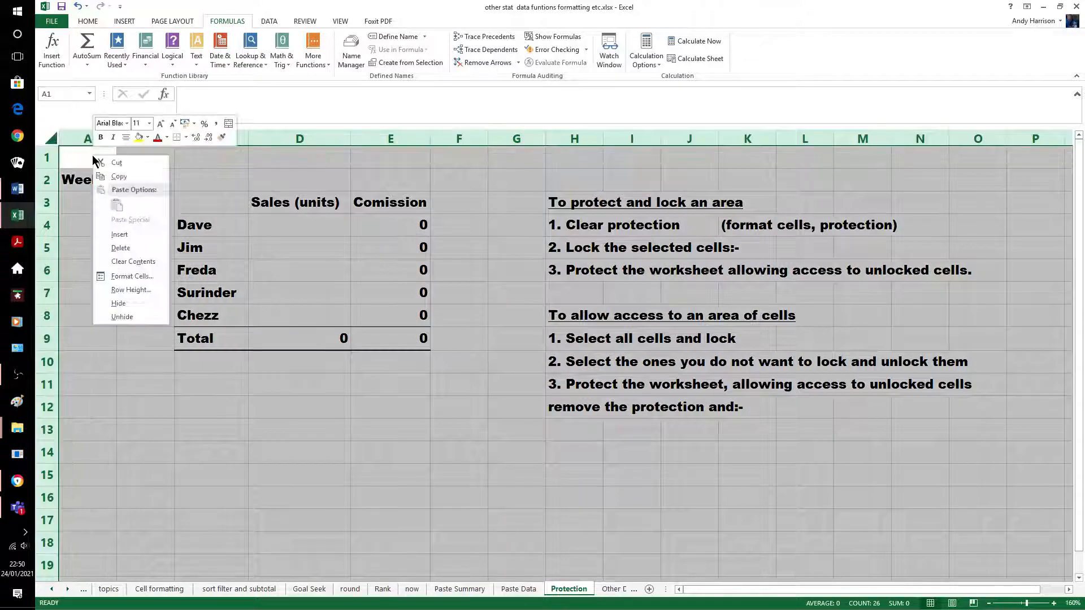
{"action": "left_click", "coordinate": [126, 279]}
{"action": "left_click", "coordinate": [226, 172]}
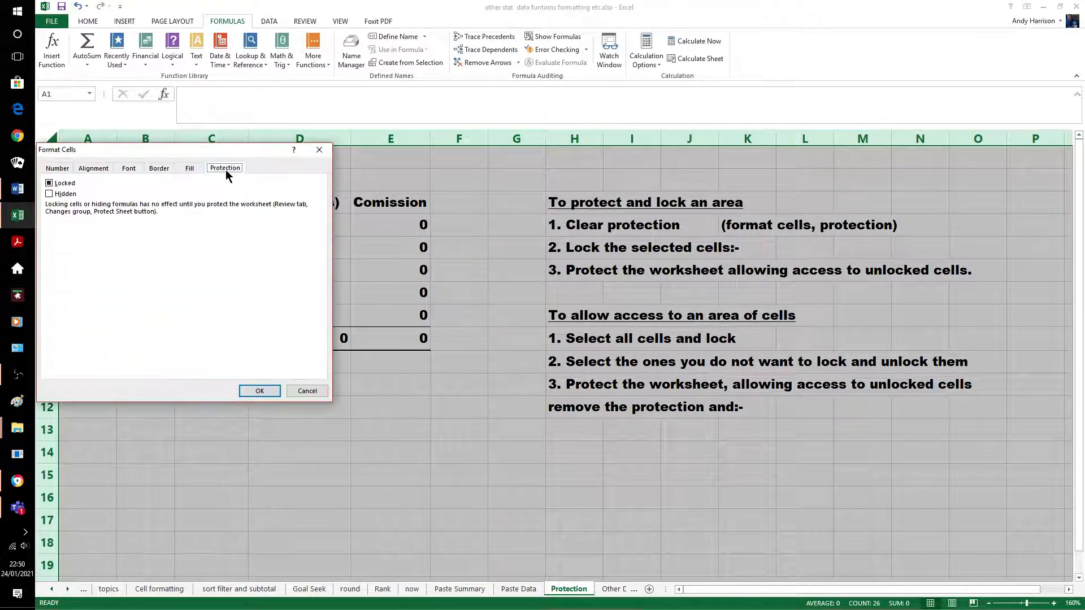
{"action": "left_click", "coordinate": [49, 184]}
{"action": "left_click", "coordinate": [257, 394]}
{"action": "left_click", "coordinate": [294, 408]}
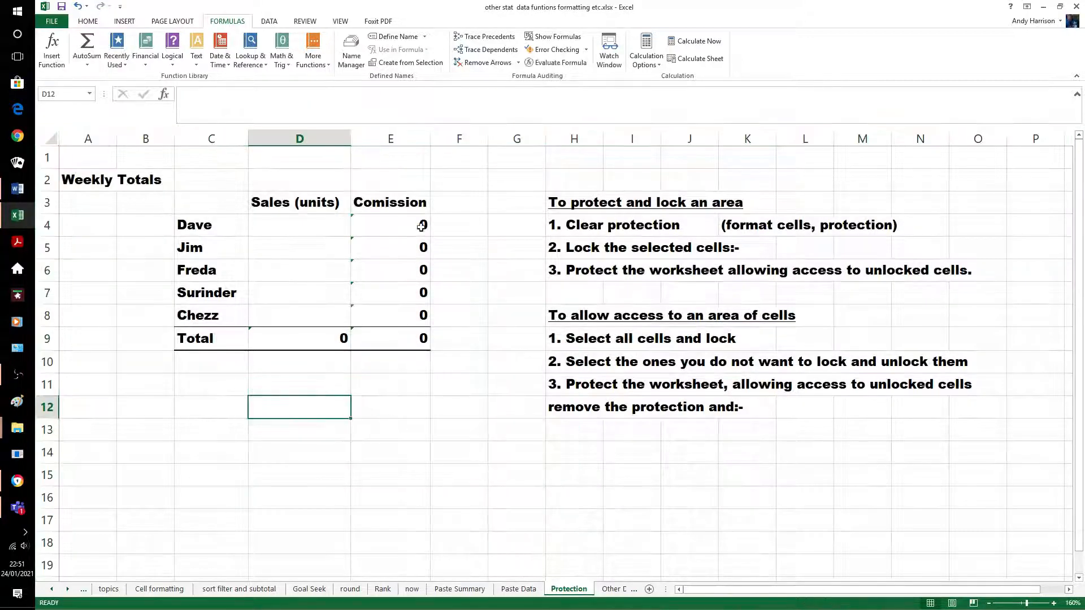
Lock the commission cells E4:E8 through Format Cells > Protection
{"action": "left_click_drag", "start_coordinate": [402, 220], "coordinate": [411, 314]}
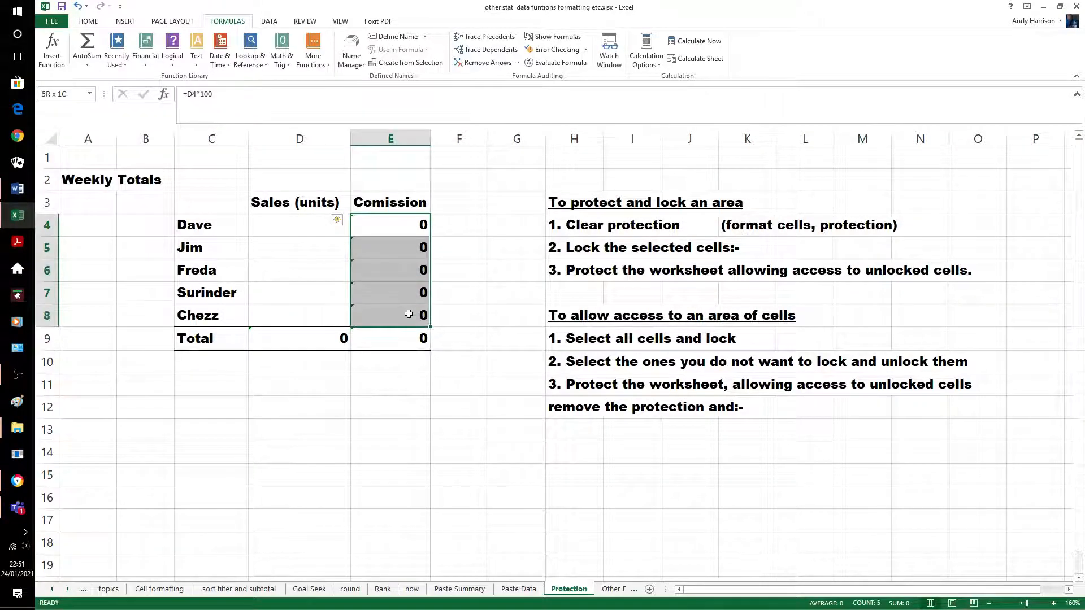
{"action": "right_click", "coordinate": [405, 253]}
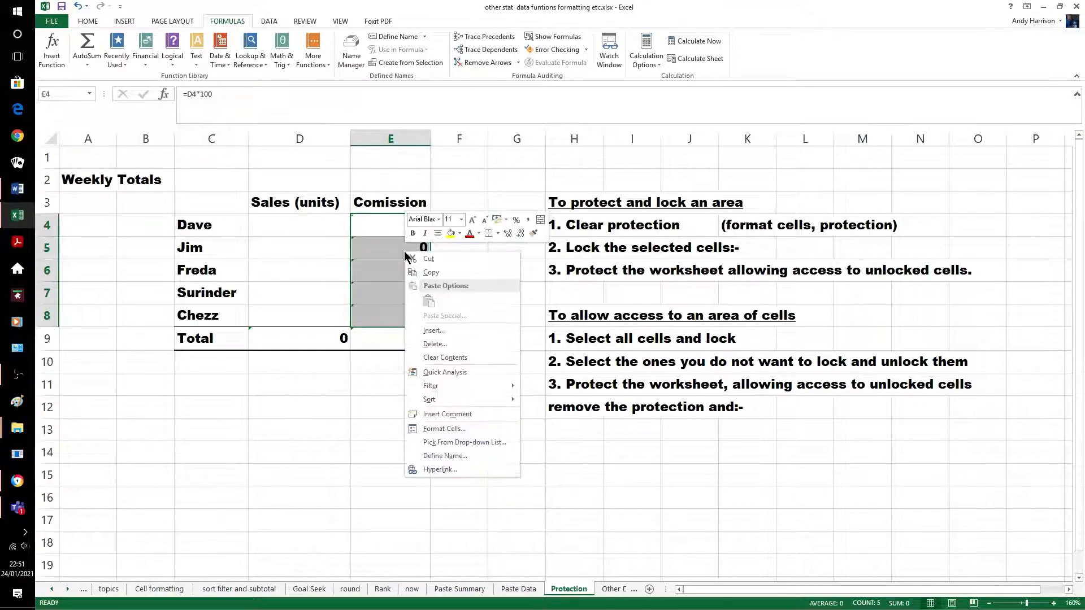
{"action": "left_click", "coordinate": [449, 431]}
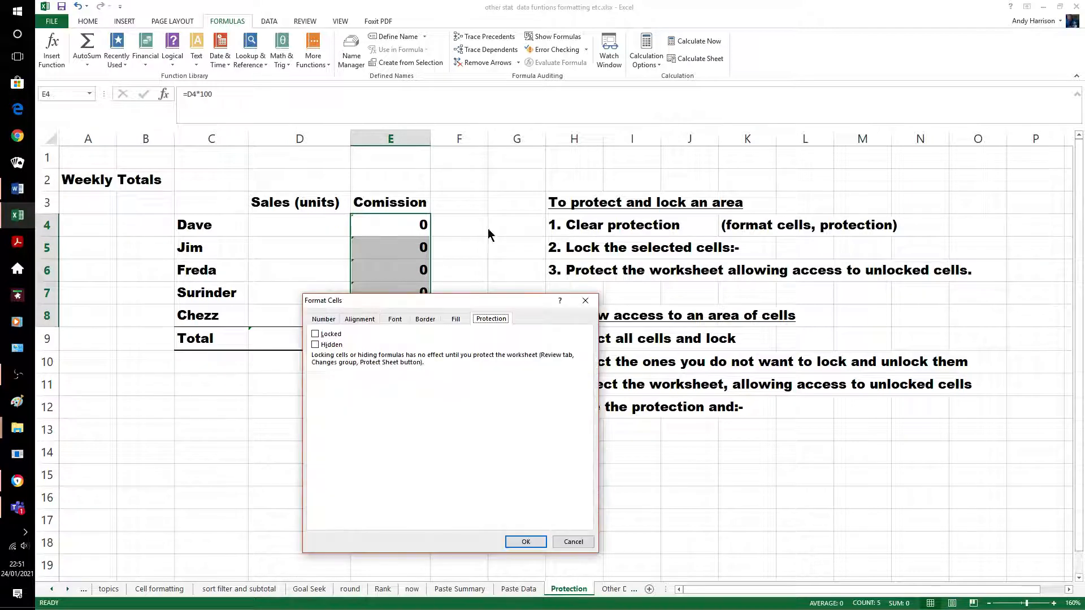
{"action": "left_click", "coordinate": [314, 334]}
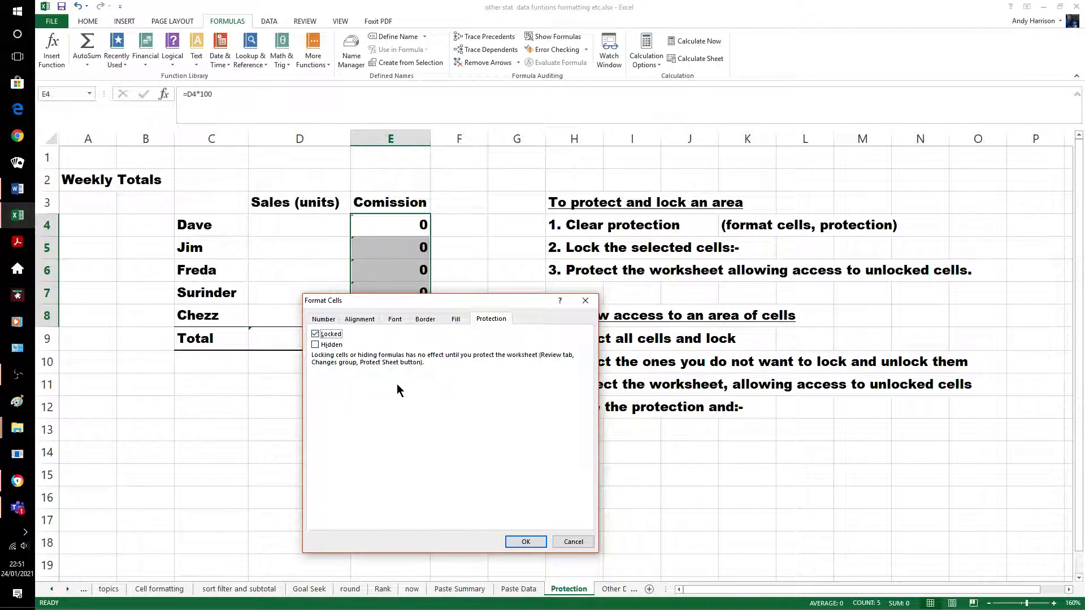
{"action": "left_click", "coordinate": [525, 541]}
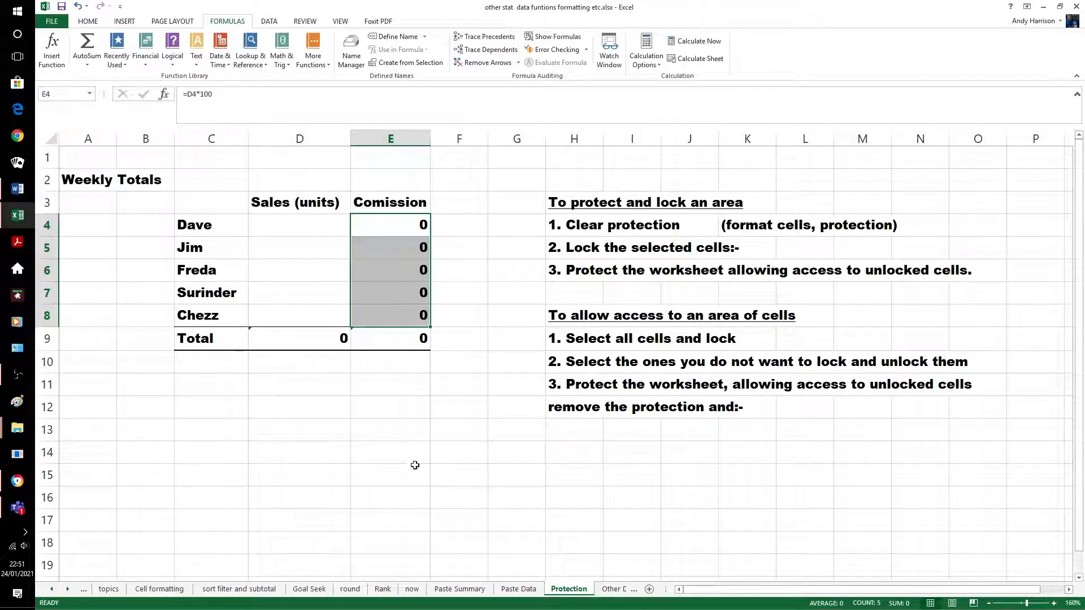
{"action": "left_click", "coordinate": [390, 430]}
Lock the Total row cells C9:E9 through Format Cells > Protection
{"action": "left_click_drag", "start_coordinate": [199, 338], "coordinate": [376, 346]}
{"action": "right_click", "coordinate": [376, 346]}
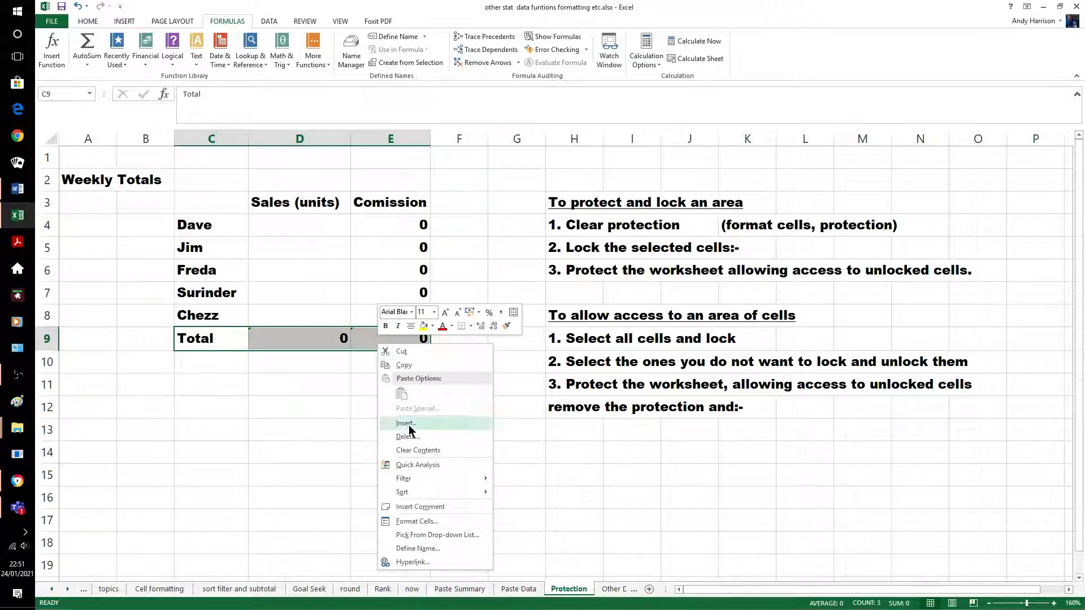
{"action": "left_click", "coordinate": [415, 516]}
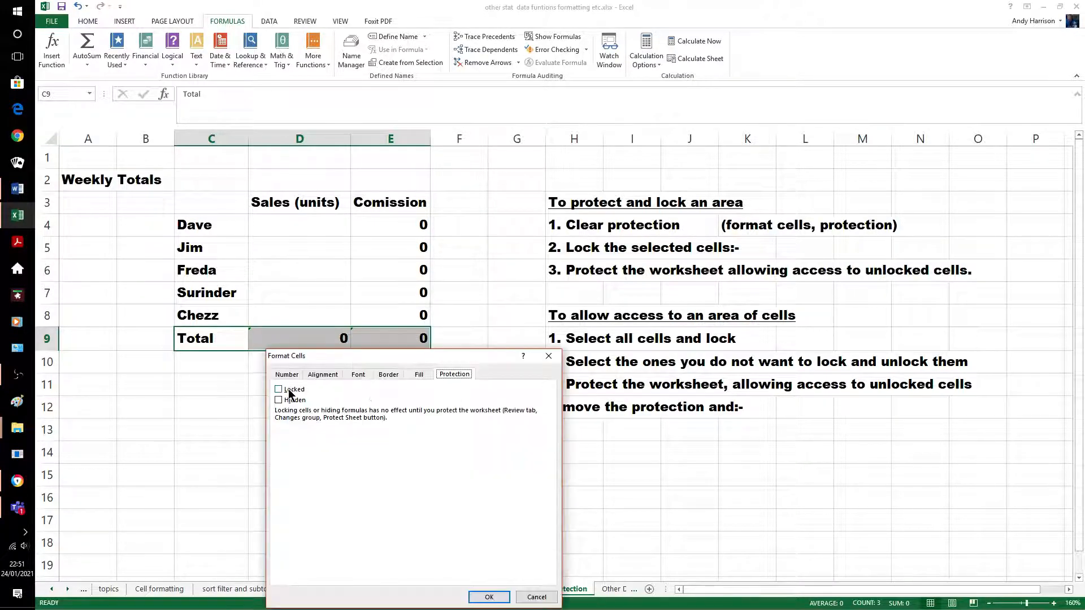
{"action": "left_click", "coordinate": [291, 389]}
{"action": "left_click", "coordinate": [489, 598]}
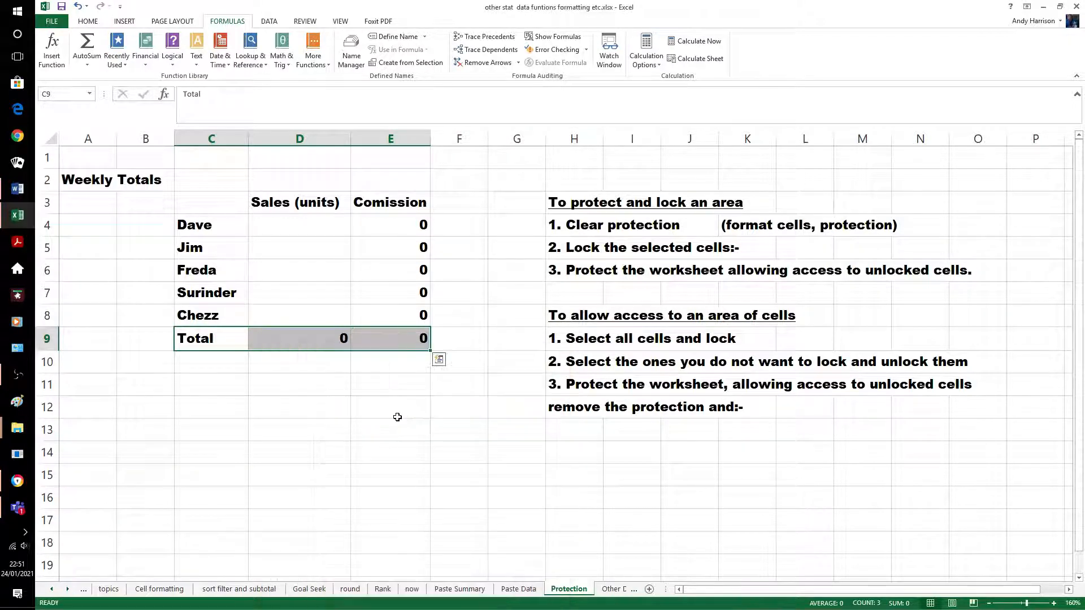
{"action": "left_click", "coordinate": [365, 421]}
Select cells E7, D7 and E5, then an empty cell below the table
{"action": "left_click", "coordinate": [363, 293]}
{"action": "left_click", "coordinate": [333, 294]}
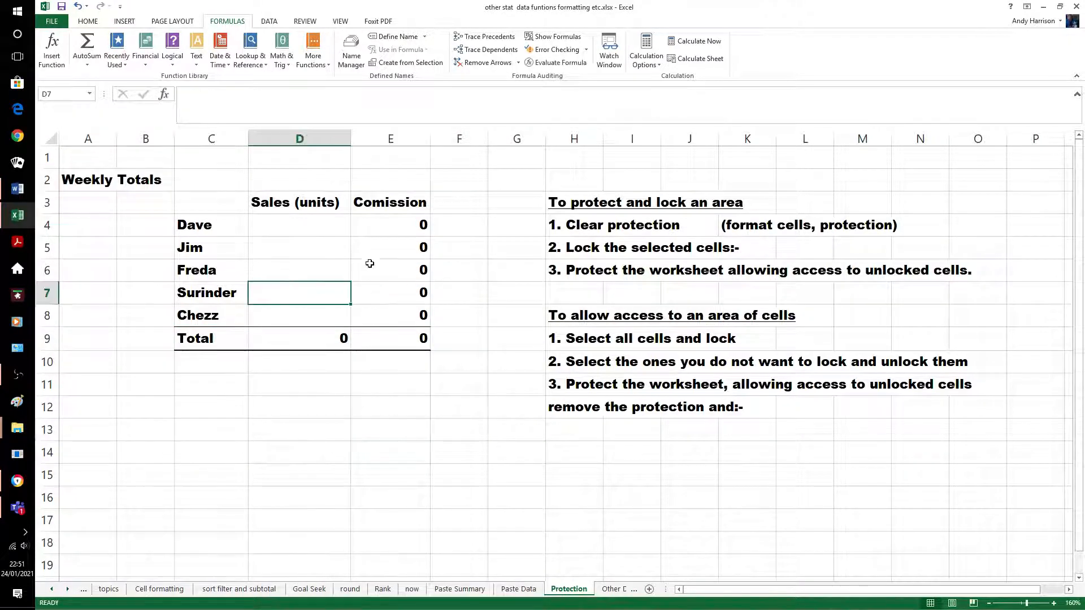
{"action": "left_click", "coordinate": [375, 250]}
{"action": "left_click", "coordinate": [385, 414]}
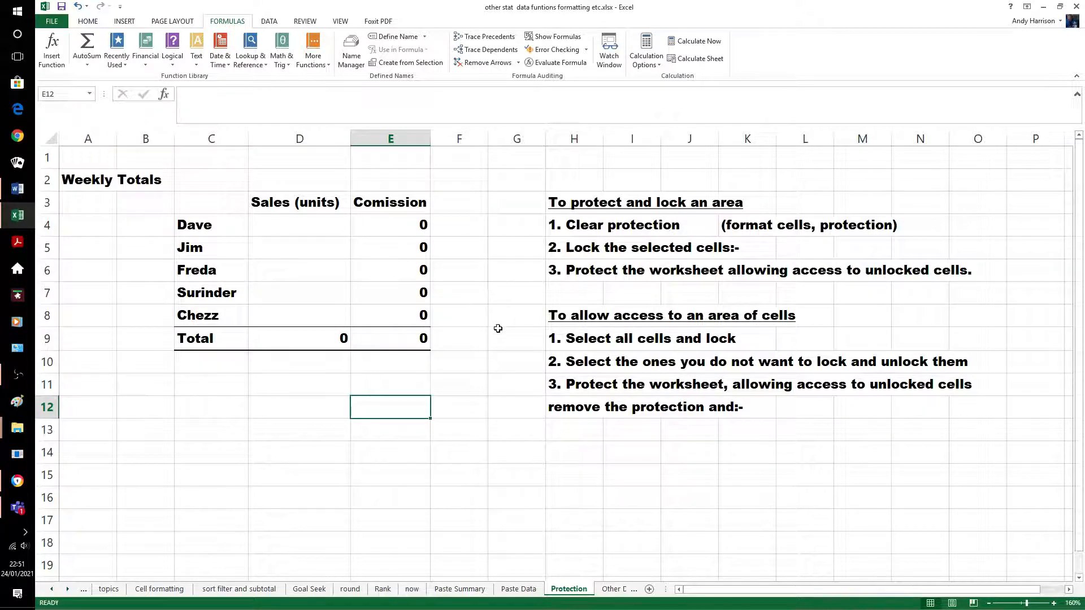
Protect the Protection sheet with a password from its tab menu, confirming the password
{"action": "right_click", "coordinate": [562, 588]}
{"action": "left_click", "coordinate": [597, 520]}
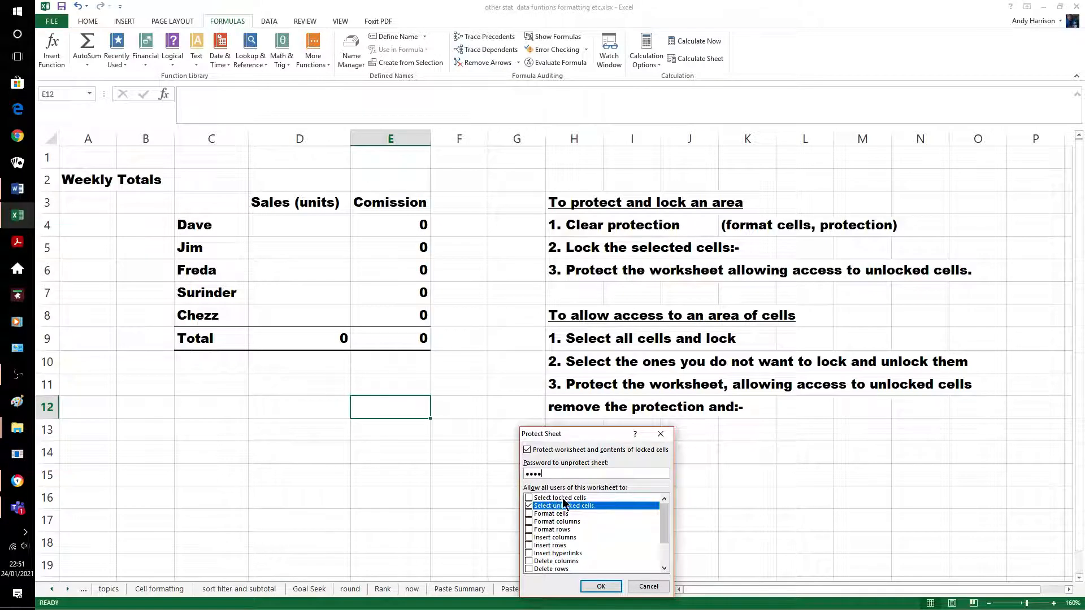
{"action": "left_click", "coordinate": [600, 588]}
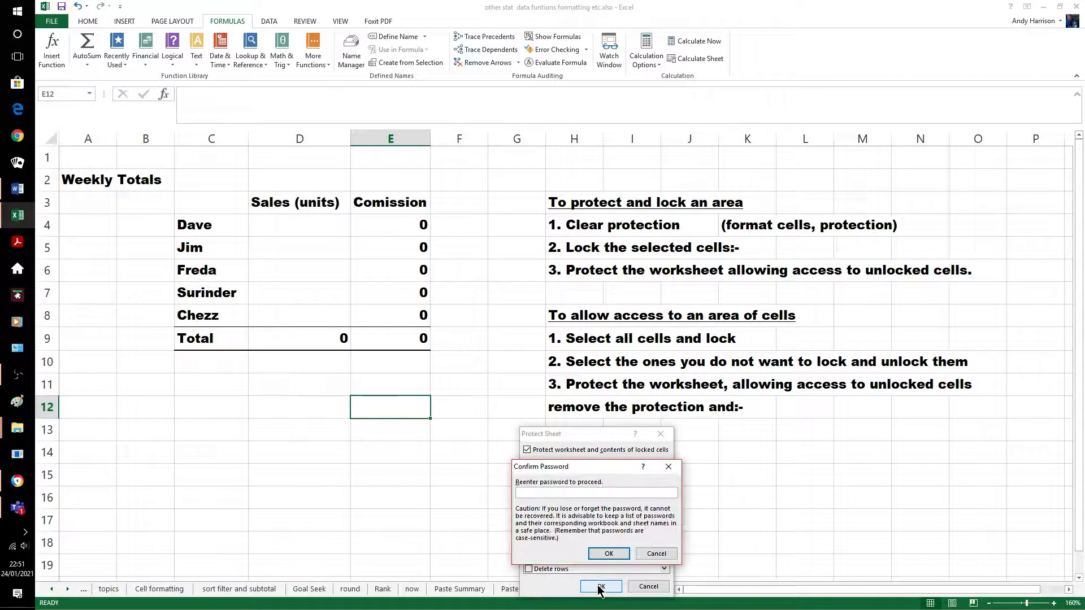
{"action": "type", "text": "••"}
{"action": "left_click", "coordinate": [606, 551]}
{"action": "left_click", "coordinate": [455, 496]}
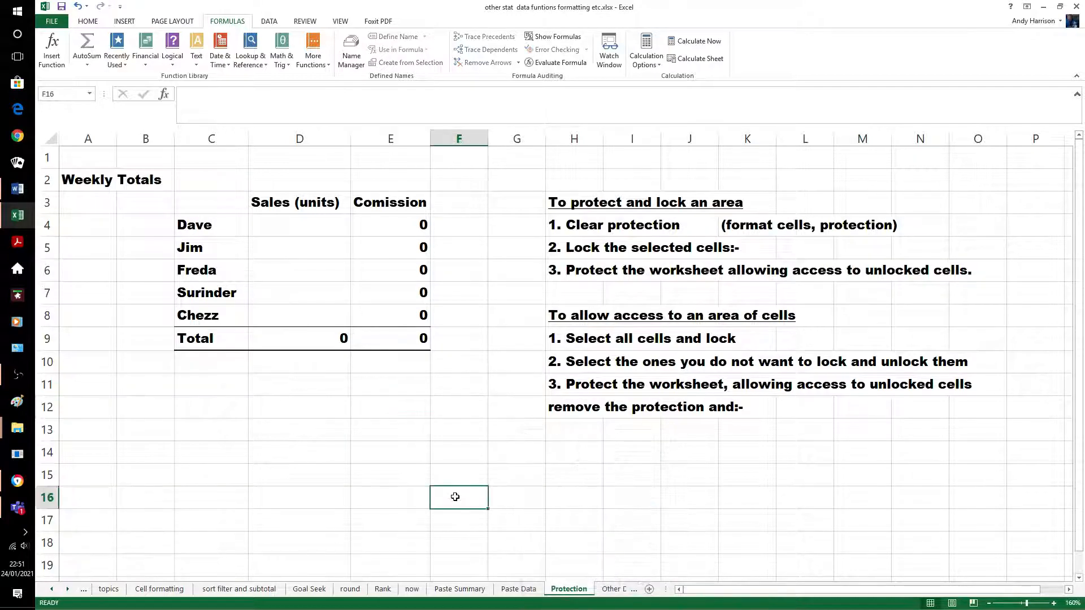
Test the protection by selecting D14, D13, sales cells D6 and D4, and F4
{"action": "left_click", "coordinate": [439, 438]}
{"action": "left_click", "coordinate": [263, 459]}
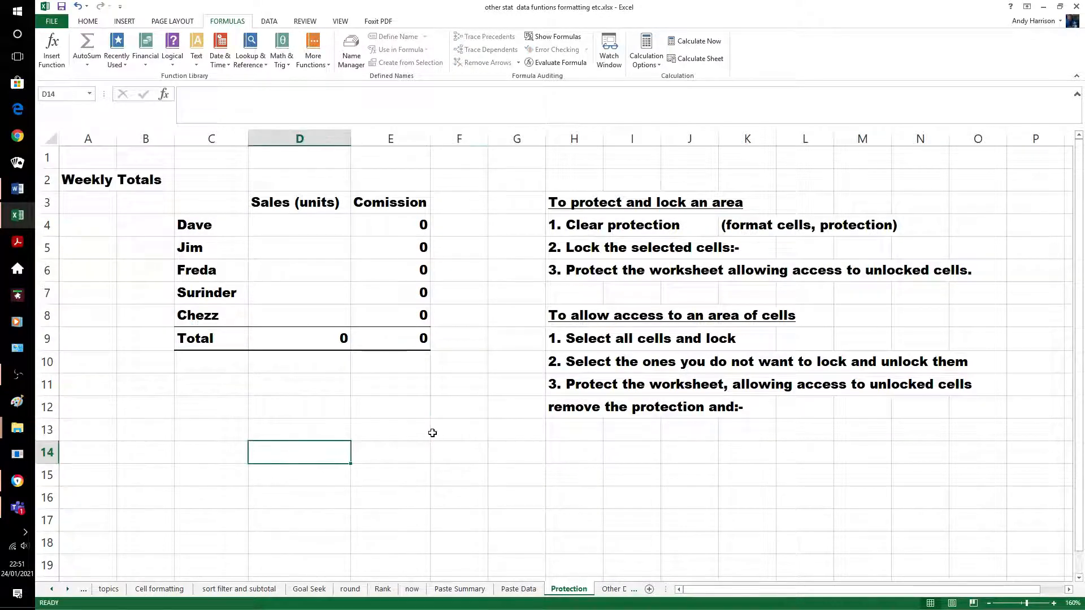
{"action": "key", "text": "Up"}
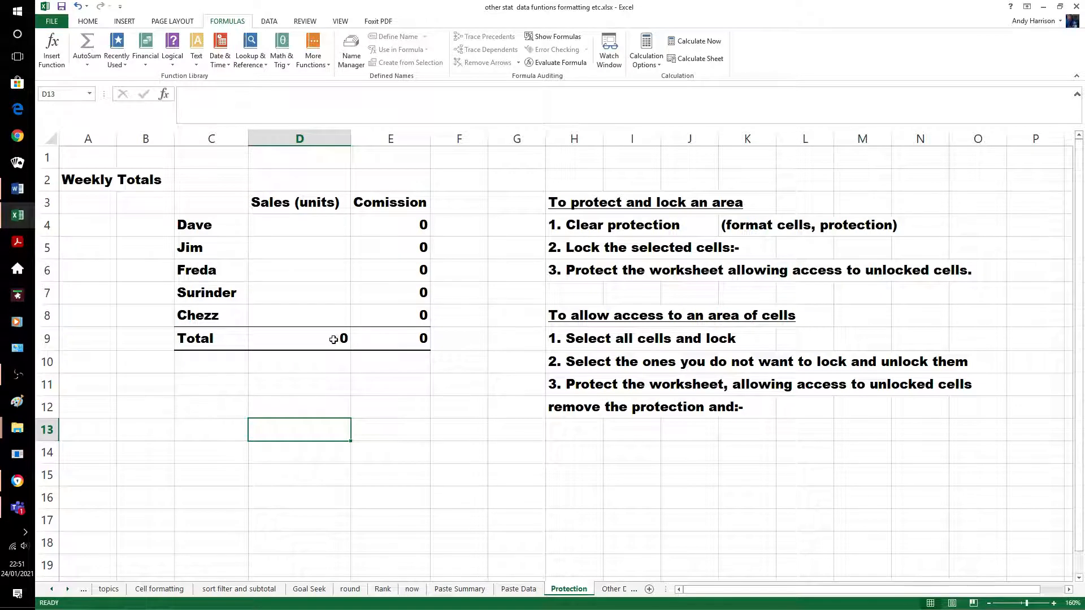
{"action": "left_click", "coordinate": [305, 267]}
{"action": "left_click", "coordinate": [314, 231]}
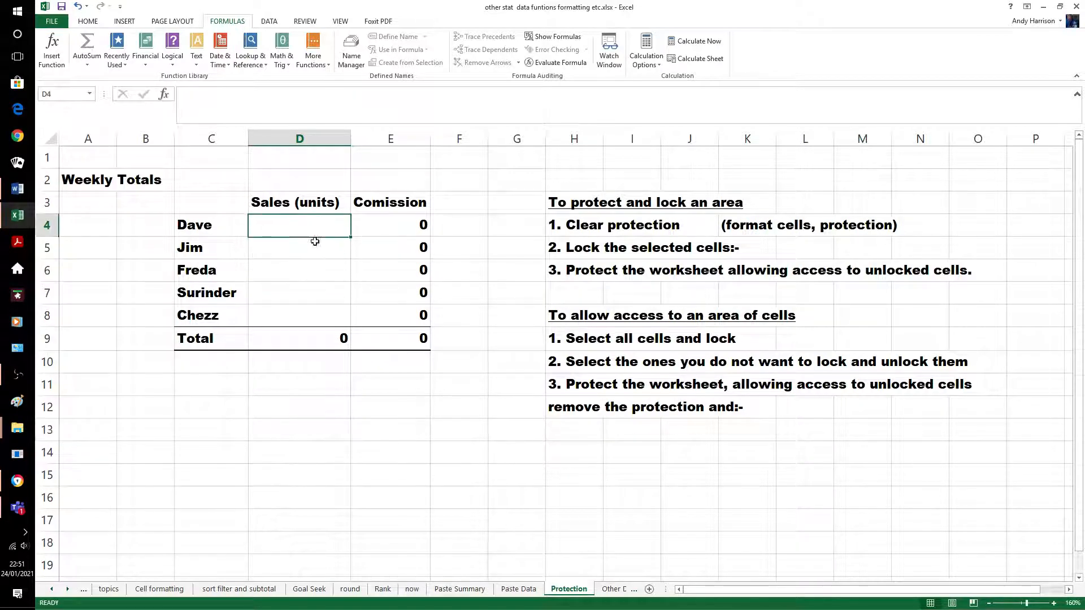
{"action": "left_click", "coordinate": [320, 276]}
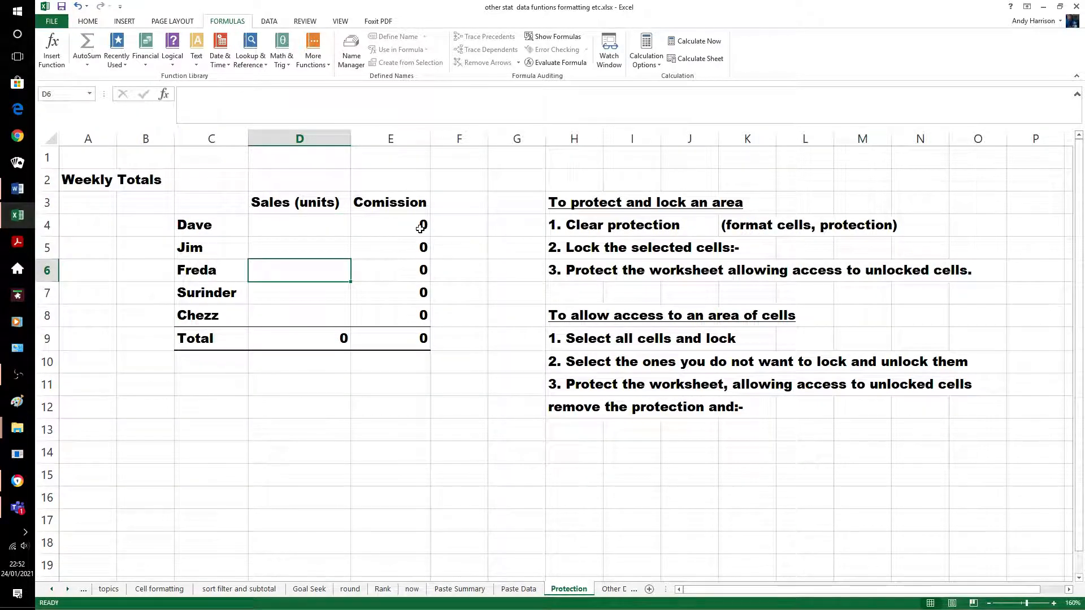
{"action": "left_click", "coordinate": [460, 232]}
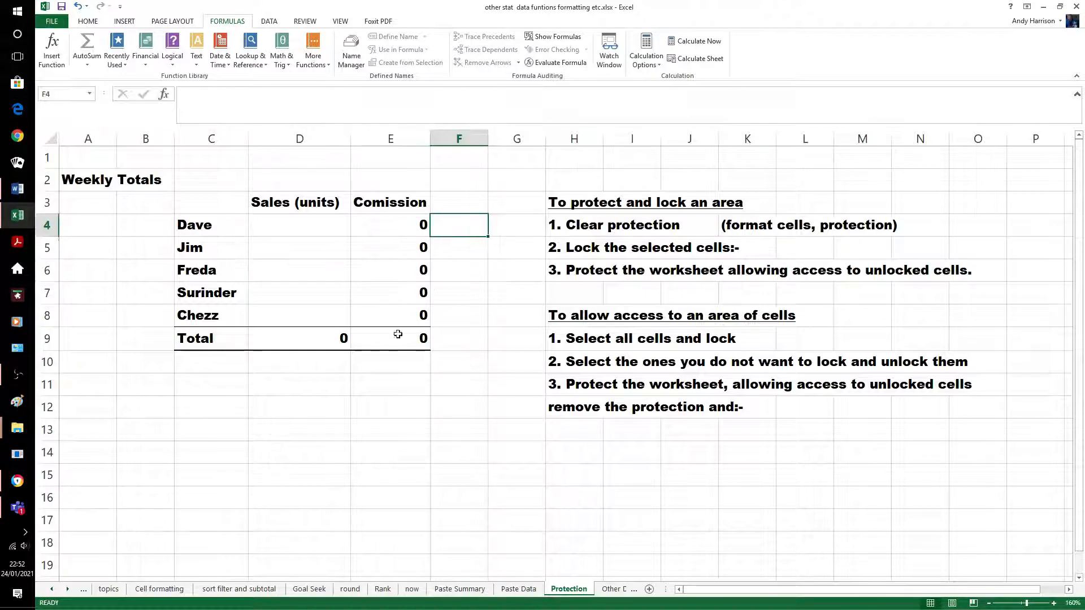
Enter 44 sales units in D4, giving commission 4400
{"action": "left_click", "coordinate": [290, 232]}
{"action": "type", "text": "44"}
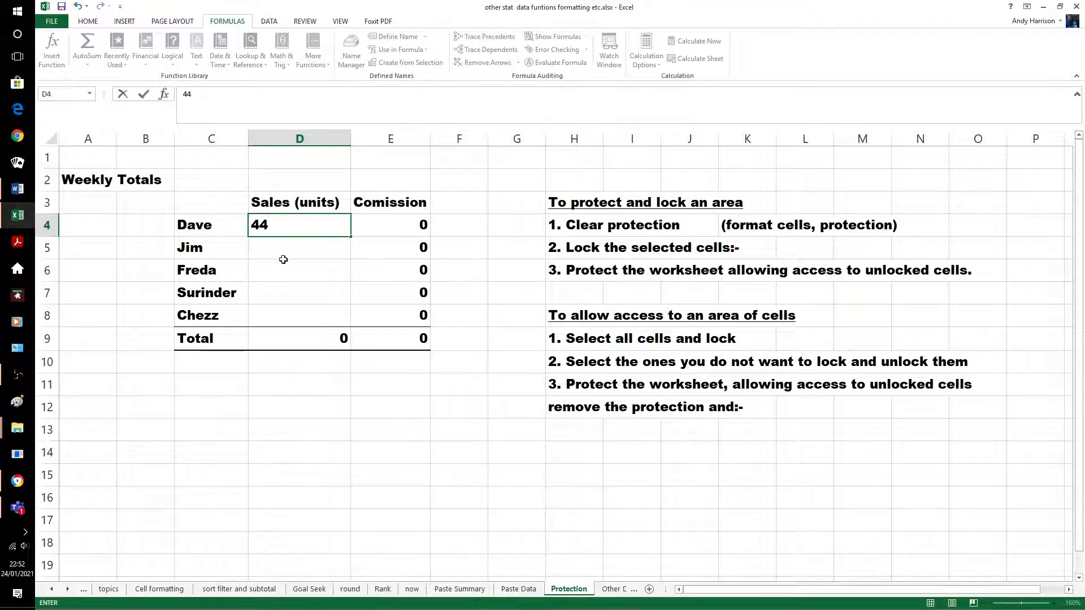
{"action": "left_click", "coordinate": [340, 389]}
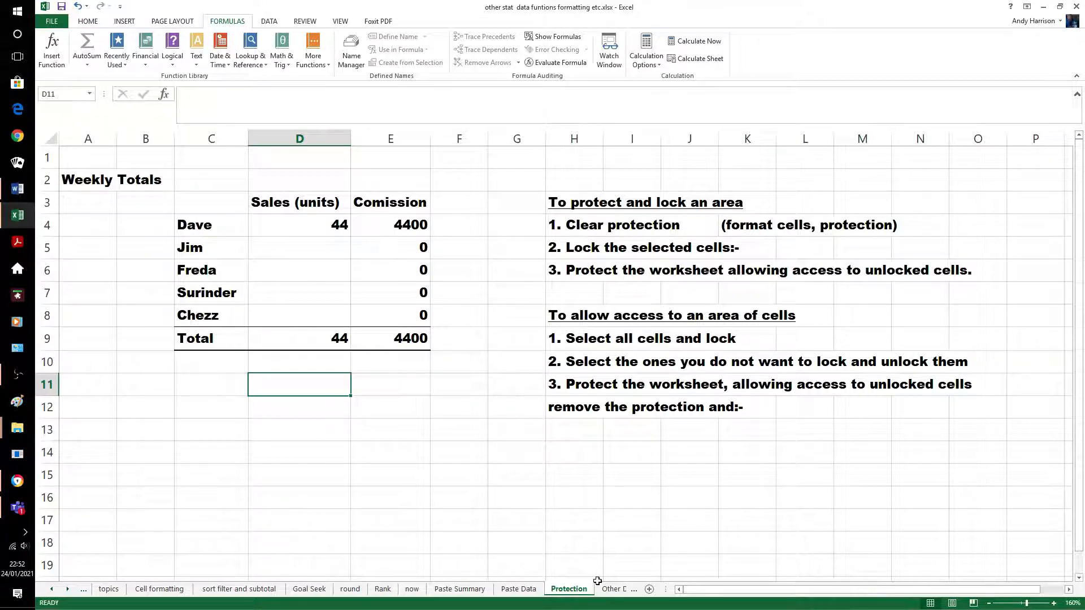
Unprotect the Protection sheet by entering its password
{"action": "right_click", "coordinate": [576, 590]}
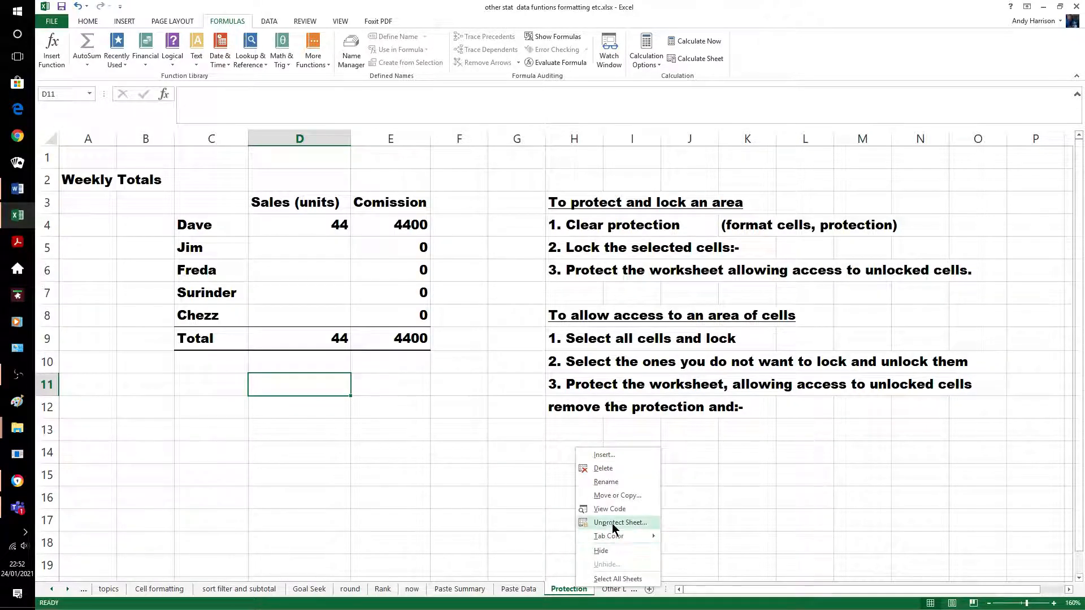
{"action": "left_click", "coordinate": [612, 523]}
{"action": "type", "text": "1234"}
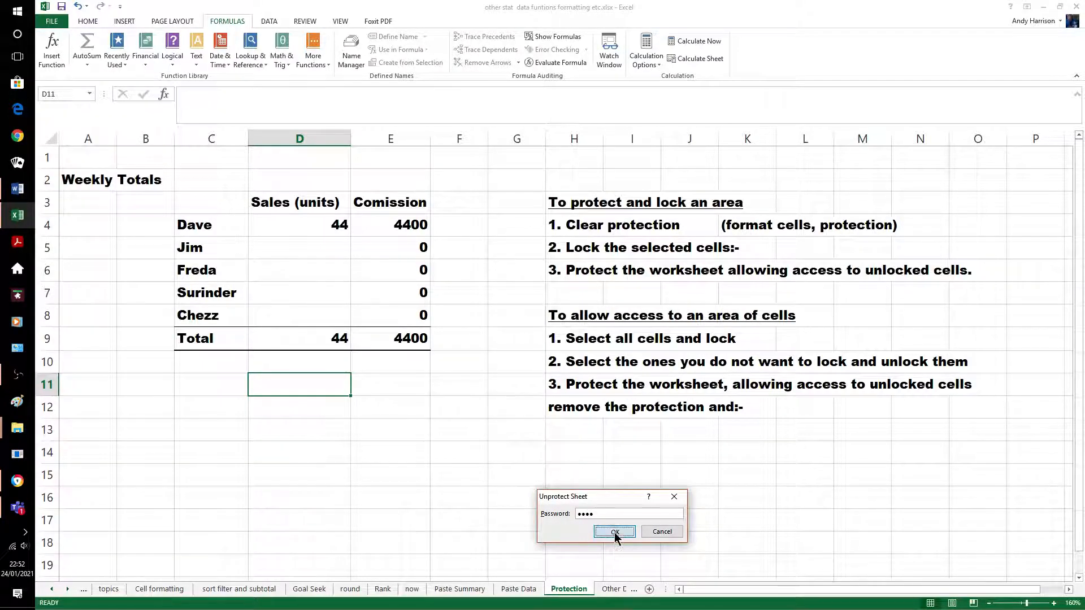
{"action": "left_click", "coordinate": [615, 532]}
{"action": "left_click", "coordinate": [452, 475]}
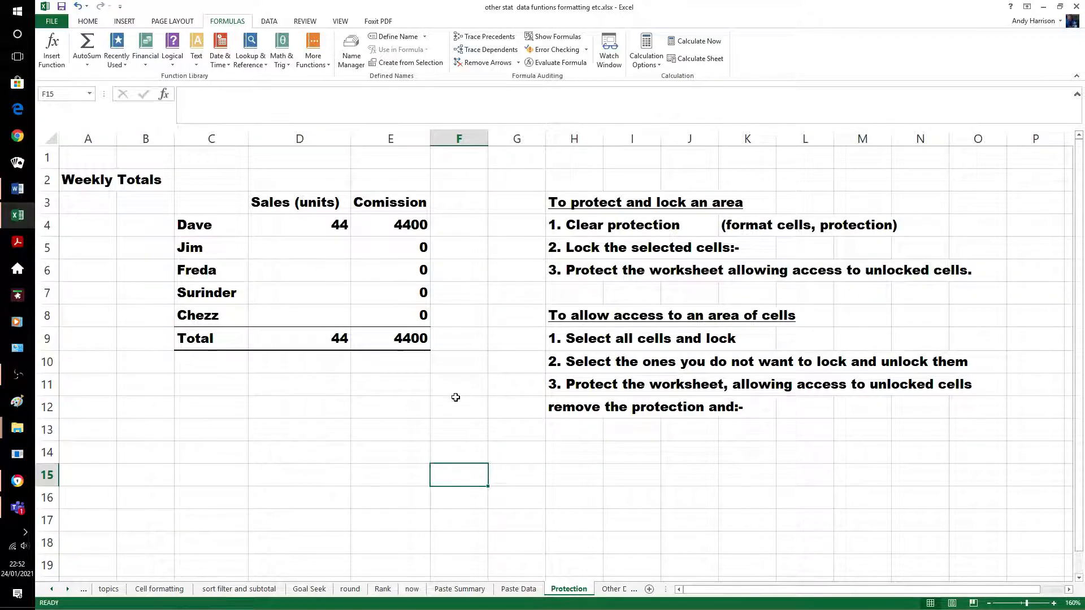
Set every cell on the sheet to Locked via Format Cells > Protection
{"action": "left_click", "coordinate": [52, 140]}
{"action": "right_click", "coordinate": [53, 142]}
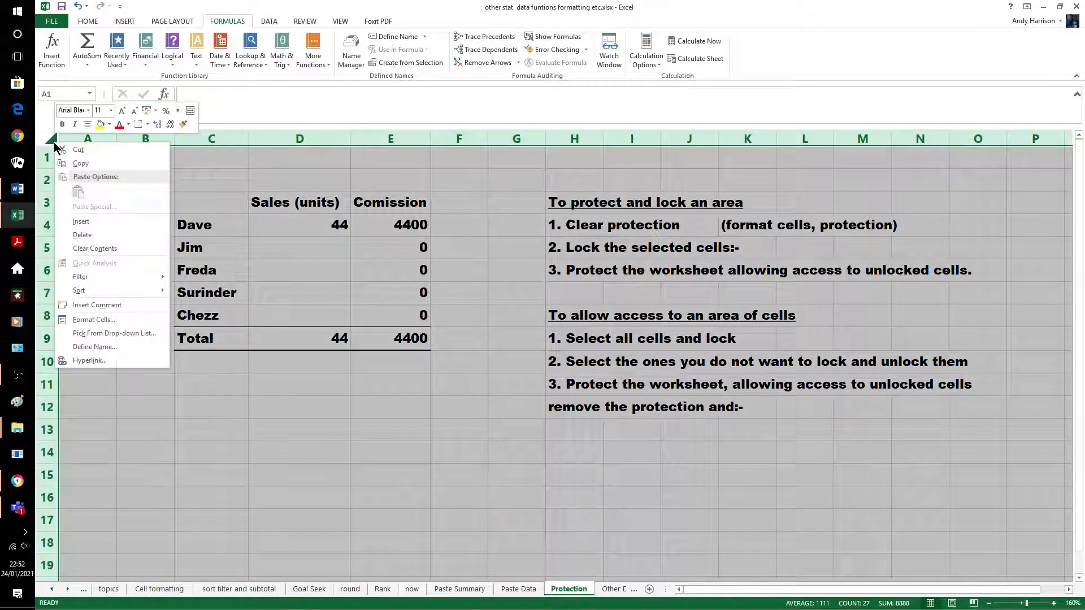
{"action": "left_click", "coordinate": [100, 319]}
{"action": "left_click", "coordinate": [51, 221]}
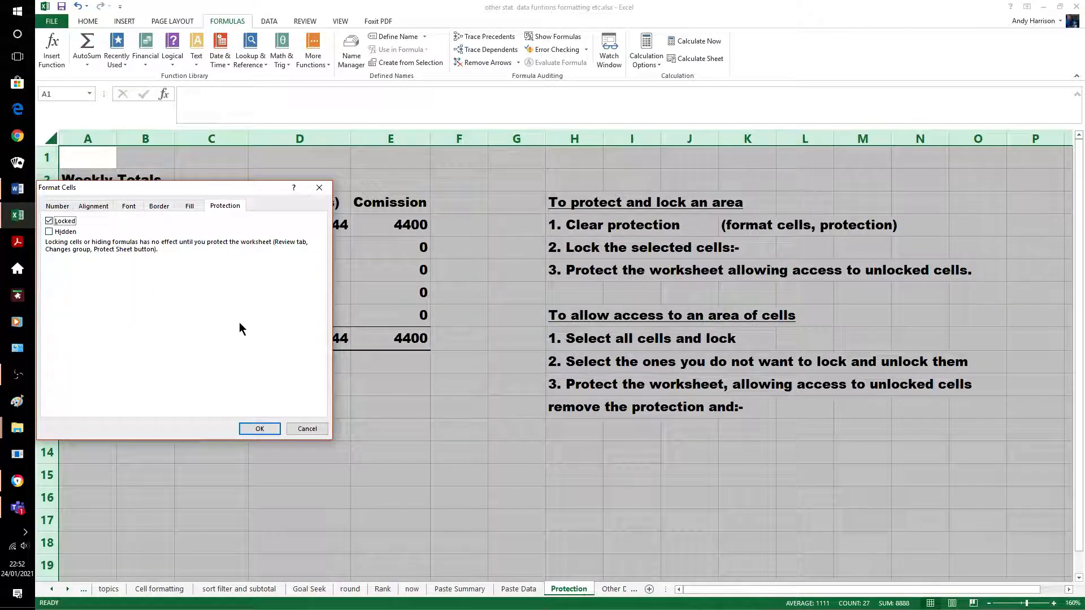
{"action": "left_click", "coordinate": [259, 429]}
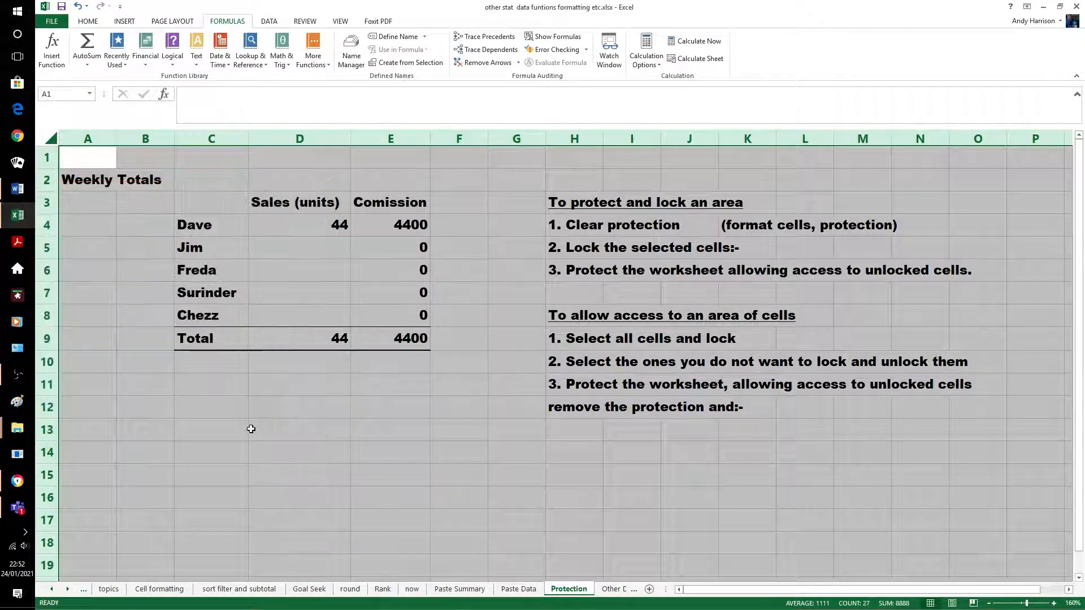
{"action": "left_click", "coordinate": [320, 432]}
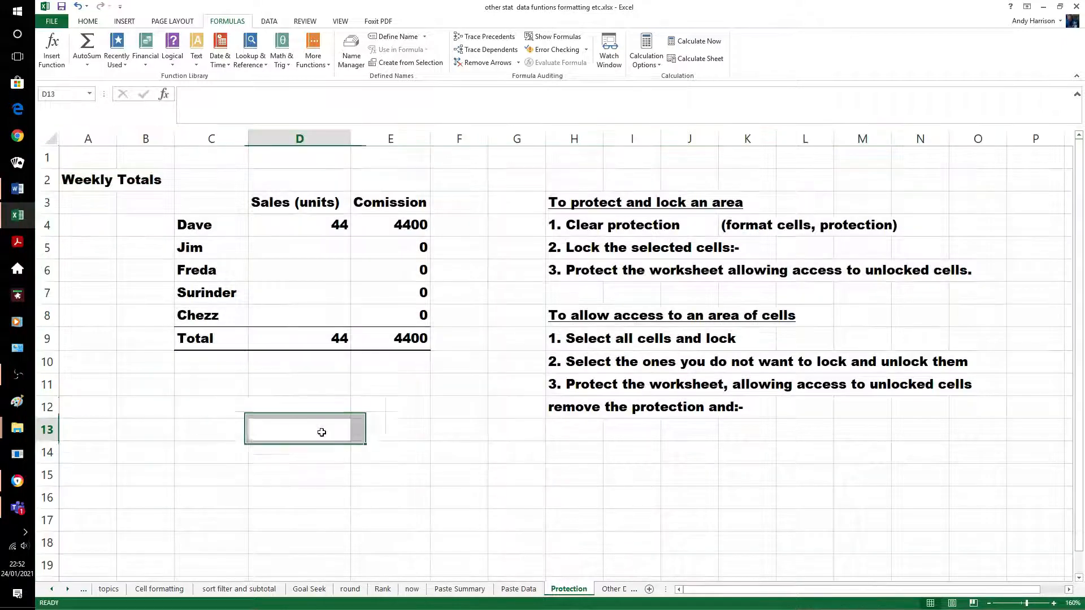
Untick Locked for sales cell D5 in Format Cells > Protection
{"action": "left_click", "coordinate": [316, 248]}
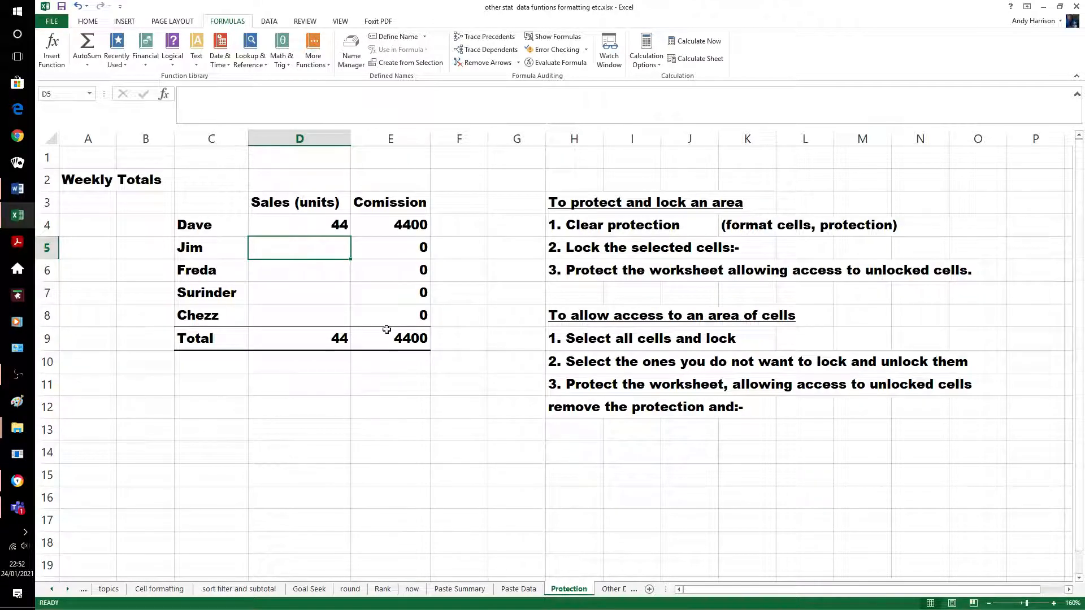
{"action": "right_click", "coordinate": [297, 247]}
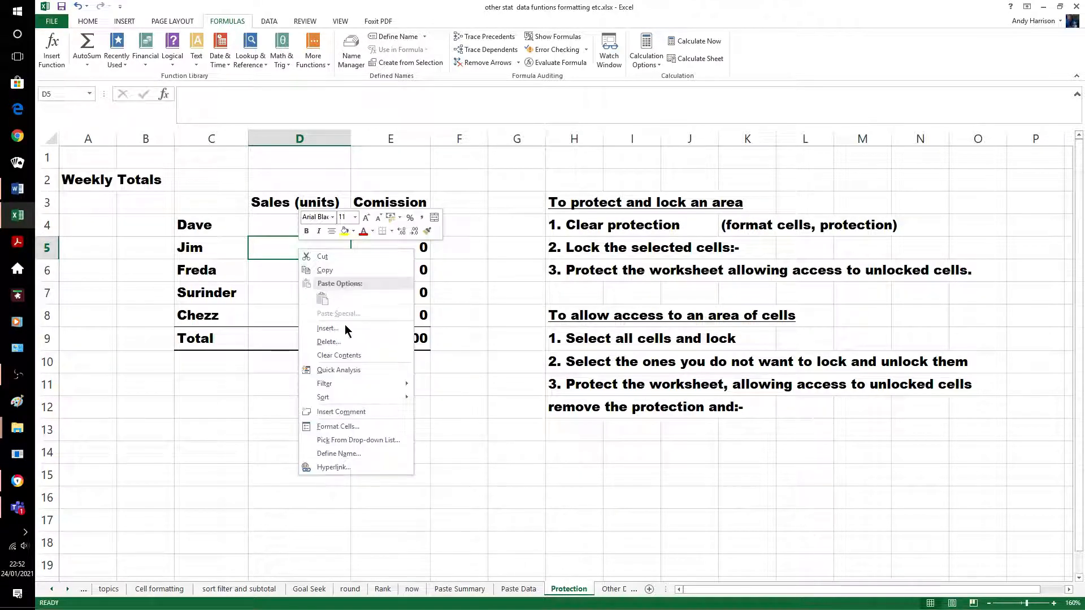
{"action": "left_click", "coordinate": [338, 426]}
{"action": "left_click", "coordinate": [211, 330]}
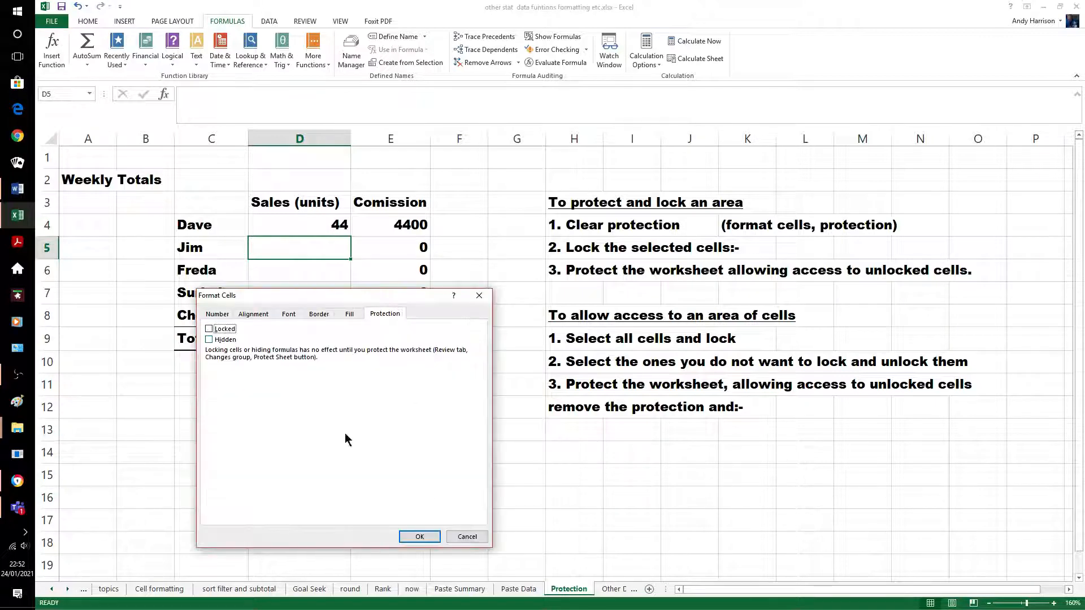
{"action": "left_click", "coordinate": [419, 537]}
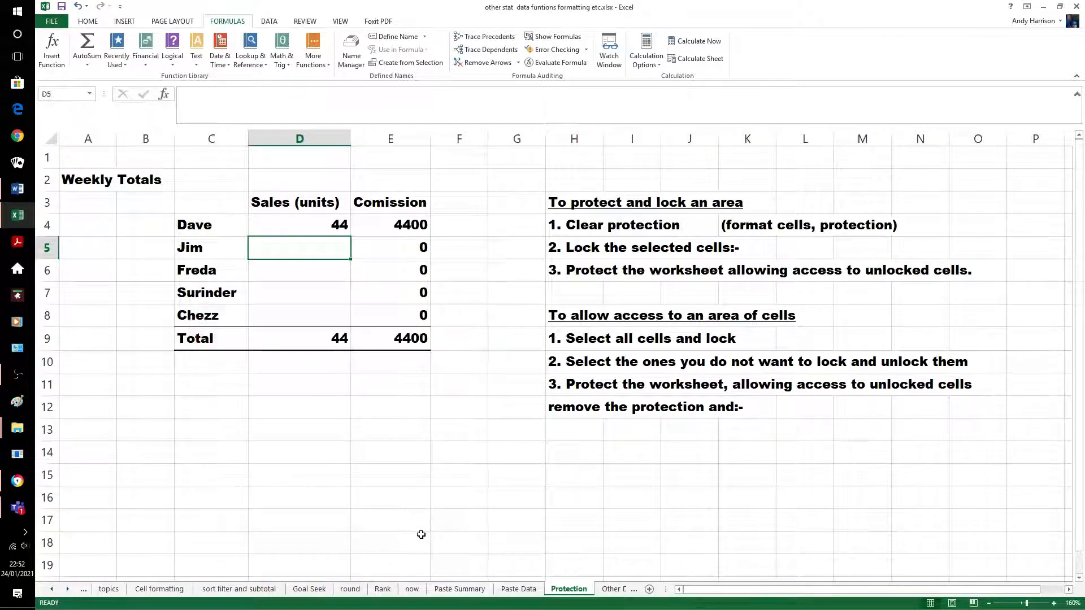
{"action": "left_click", "coordinate": [426, 473]}
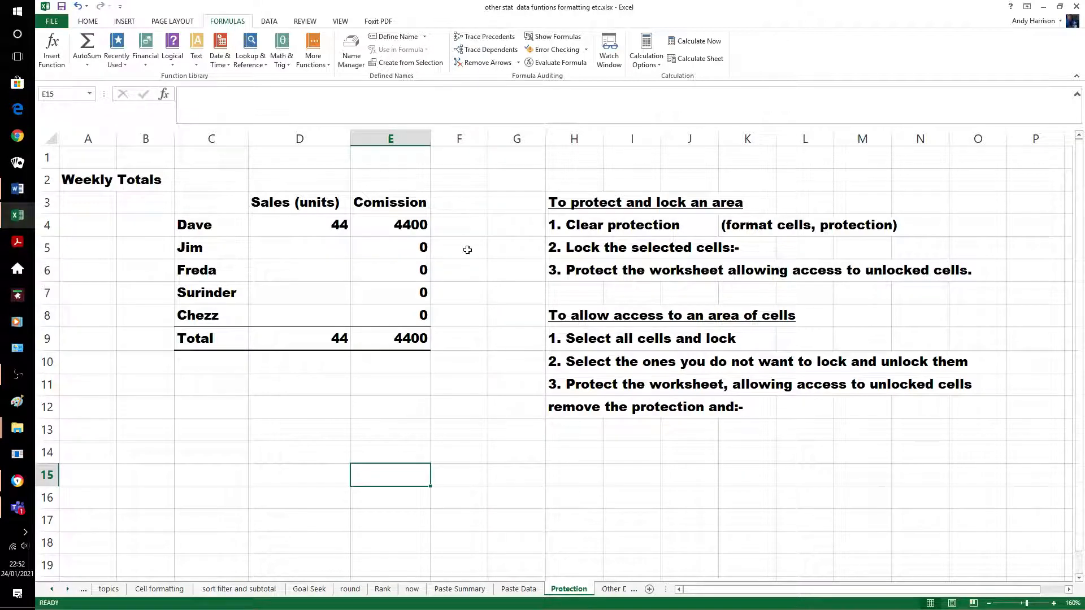
Protect the sheet from Review > Protect Sheet with a password, confirming it
{"action": "left_click", "coordinate": [308, 23]}
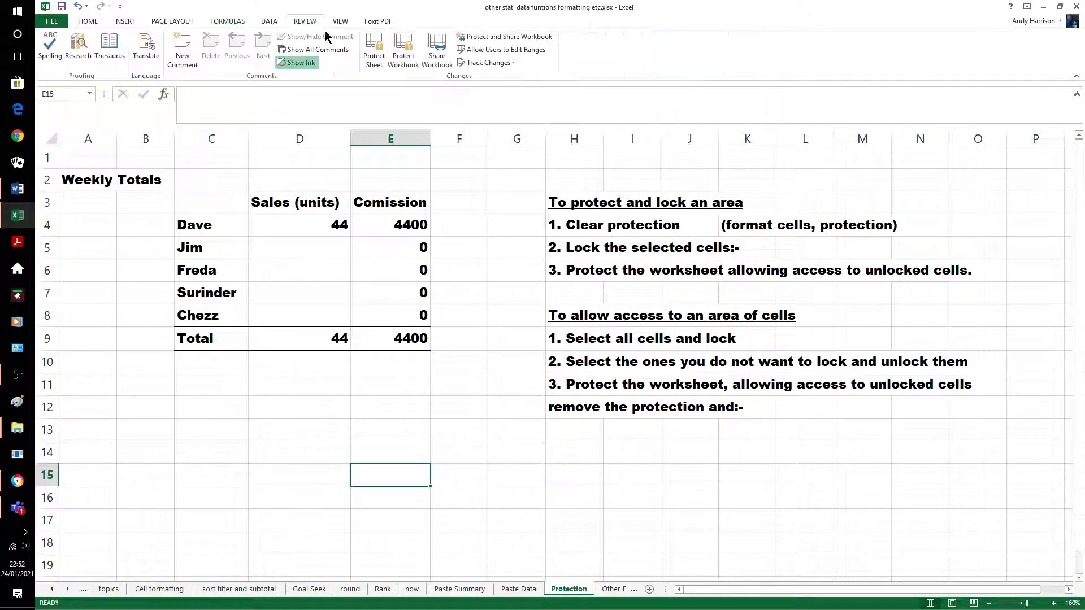
{"action": "left_click", "coordinate": [379, 51]}
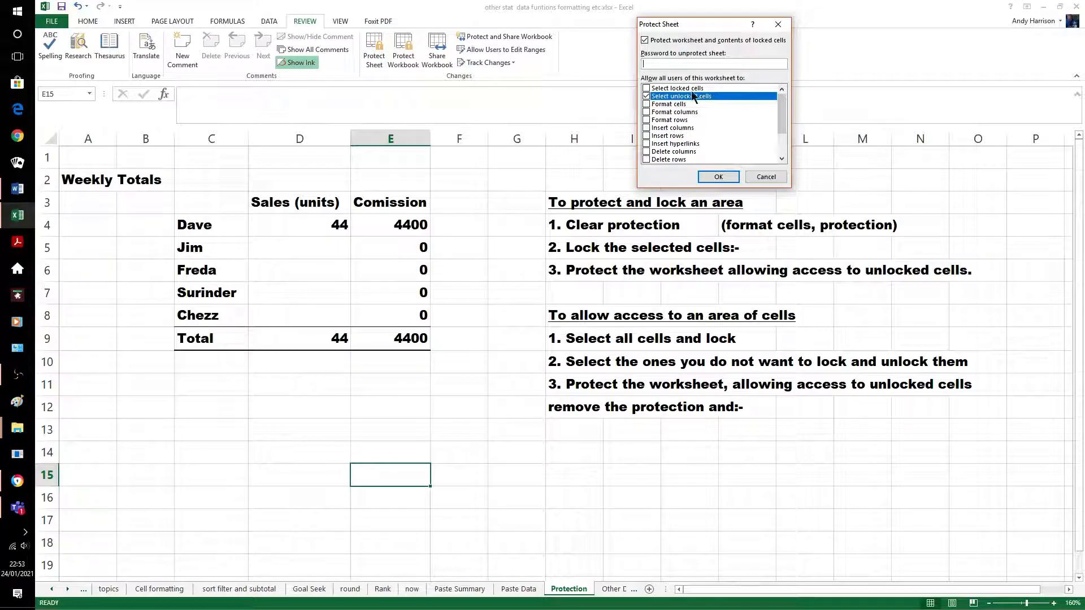
{"action": "type", "text": "••••"}
{"action": "left_click", "coordinate": [718, 177]}
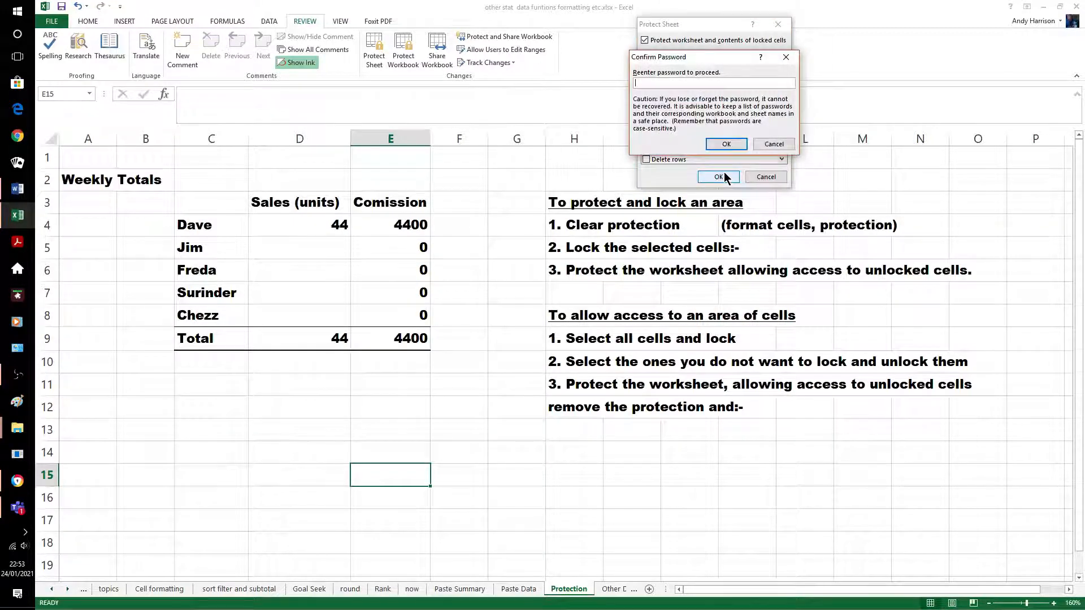
{"action": "type", "text": "••••"}
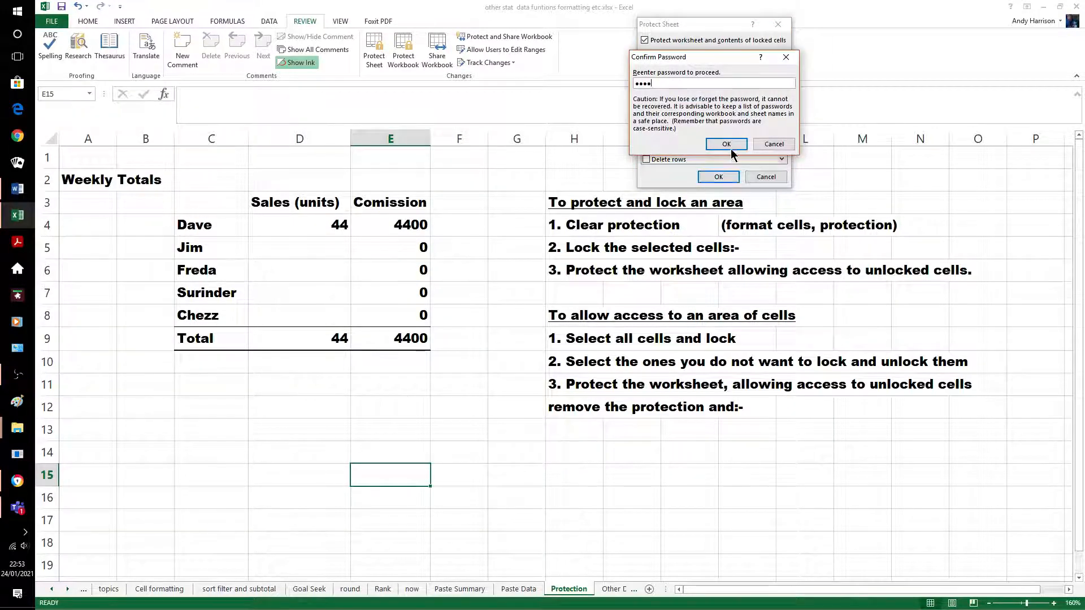
{"action": "left_click", "coordinate": [727, 144]}
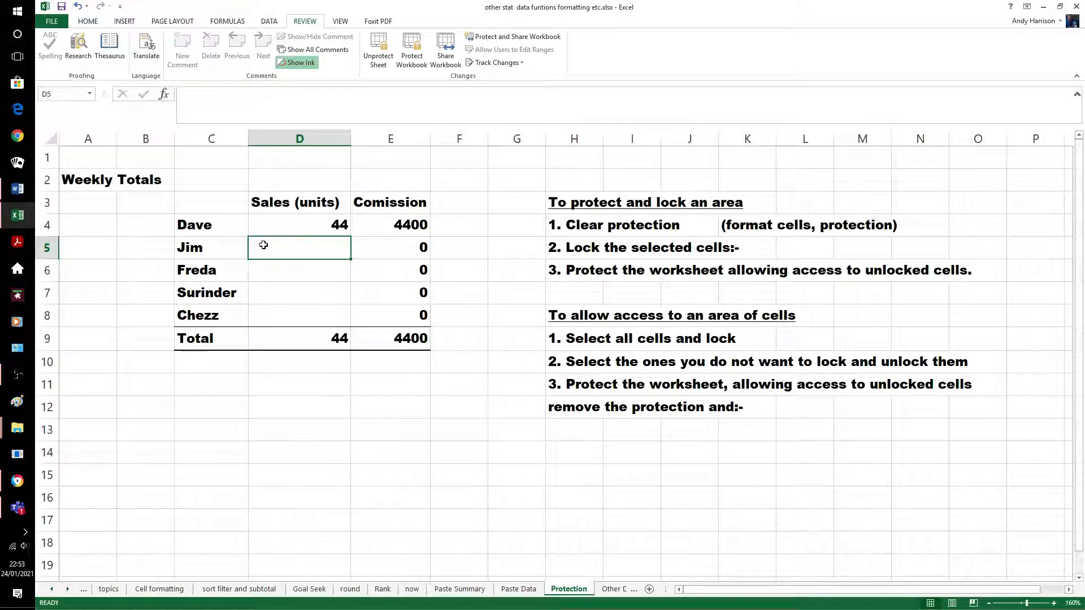
Enter 34 sales units in D5, bringing totals to 78 and 7800, then open Other Data
{"action": "type", "text": "34"}
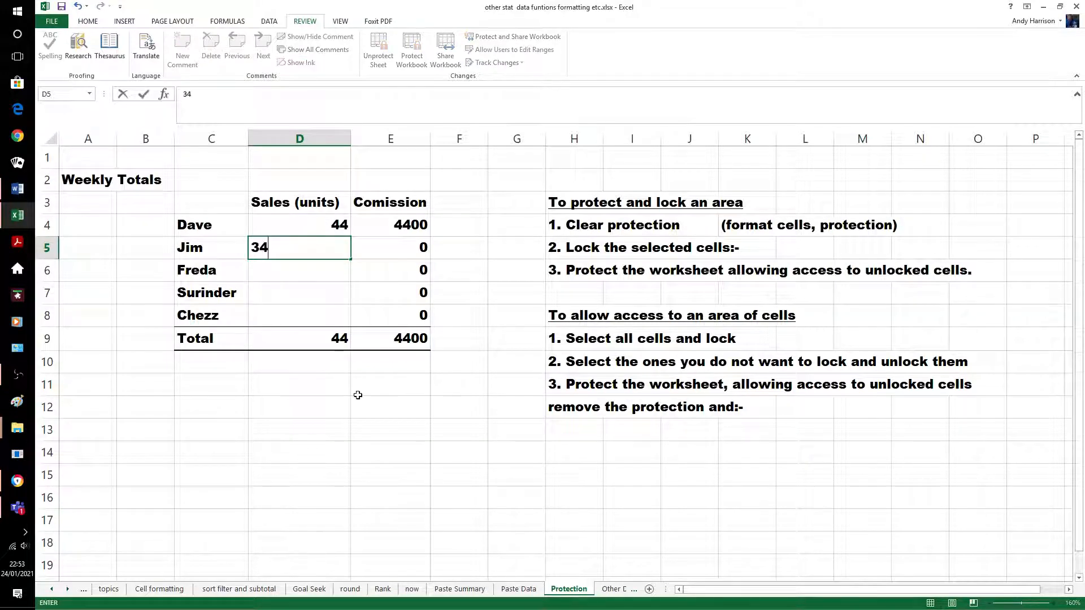
{"action": "left_click", "coordinate": [349, 425]}
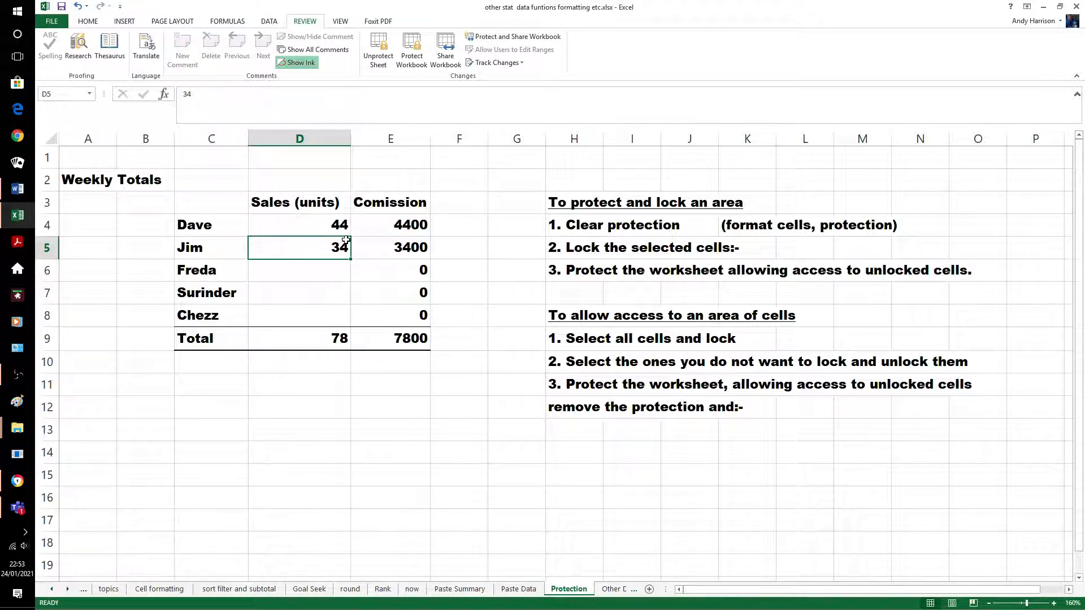
{"action": "left_click", "coordinate": [614, 589]}
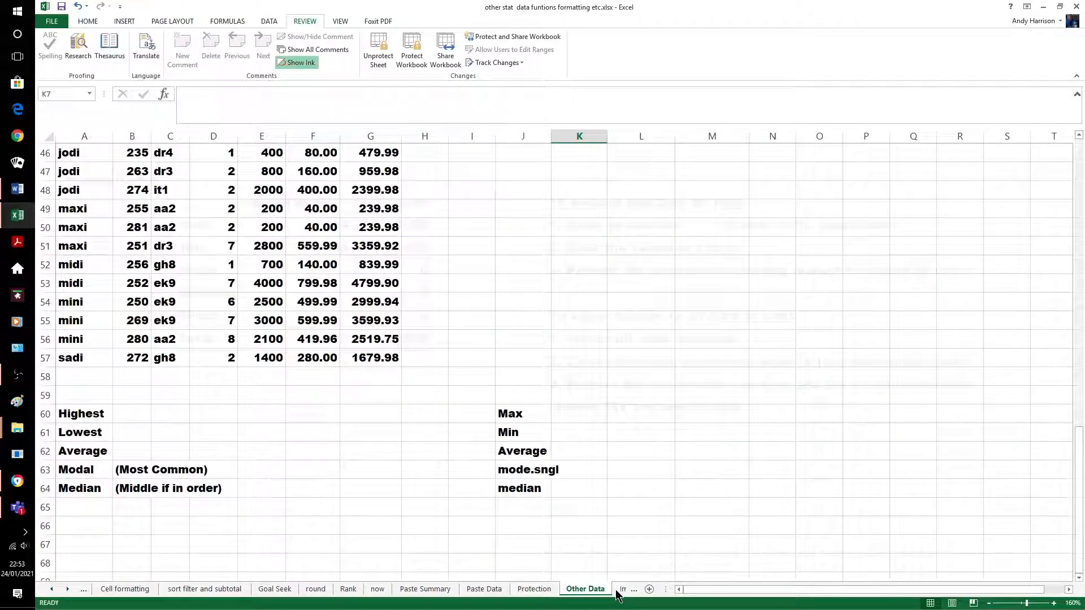
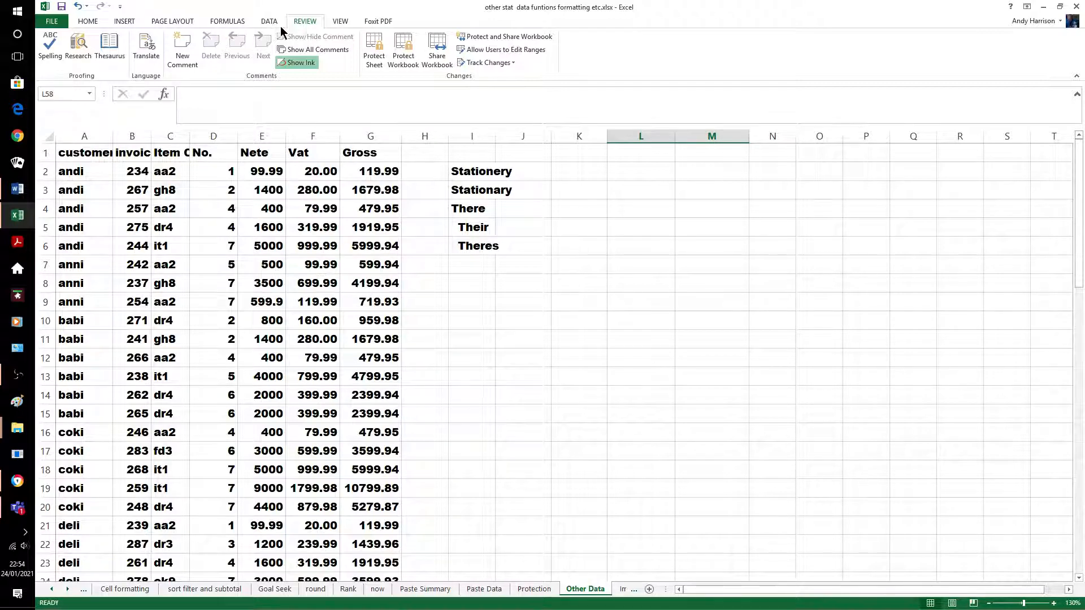
Spell-check from A1, correcting customerr to customer and Nete to Net
{"action": "left_click", "coordinate": [96, 152]}
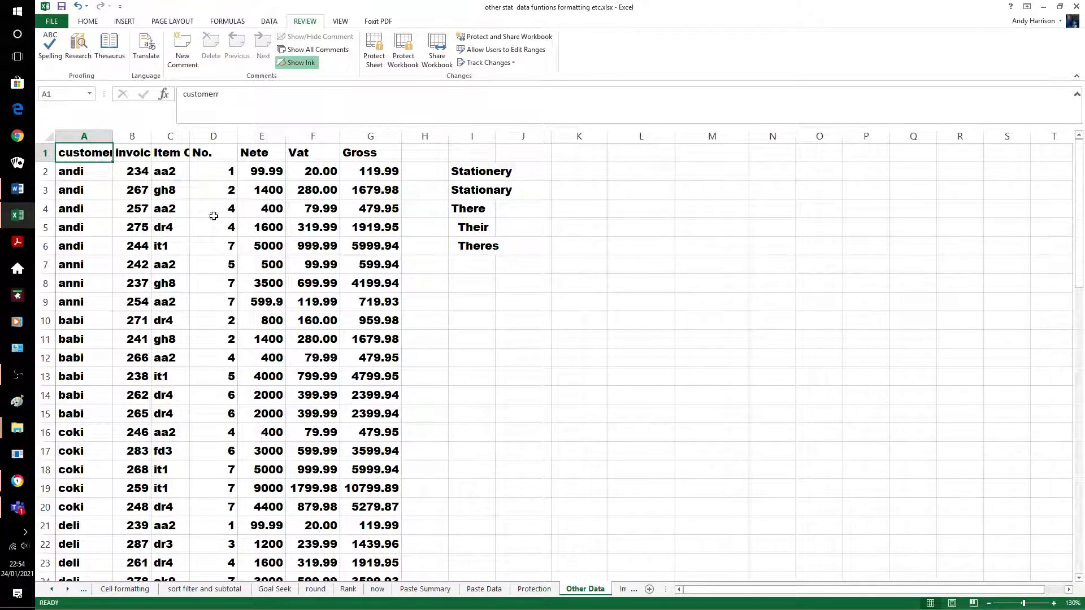
{"action": "left_click", "coordinate": [50, 50]}
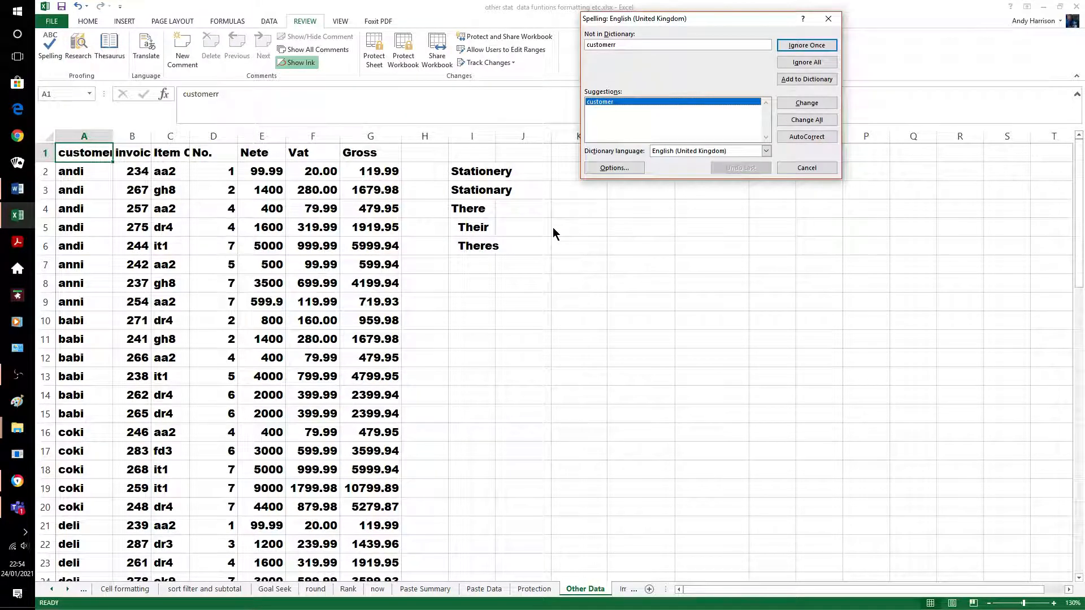
{"action": "left_click", "coordinate": [819, 102]}
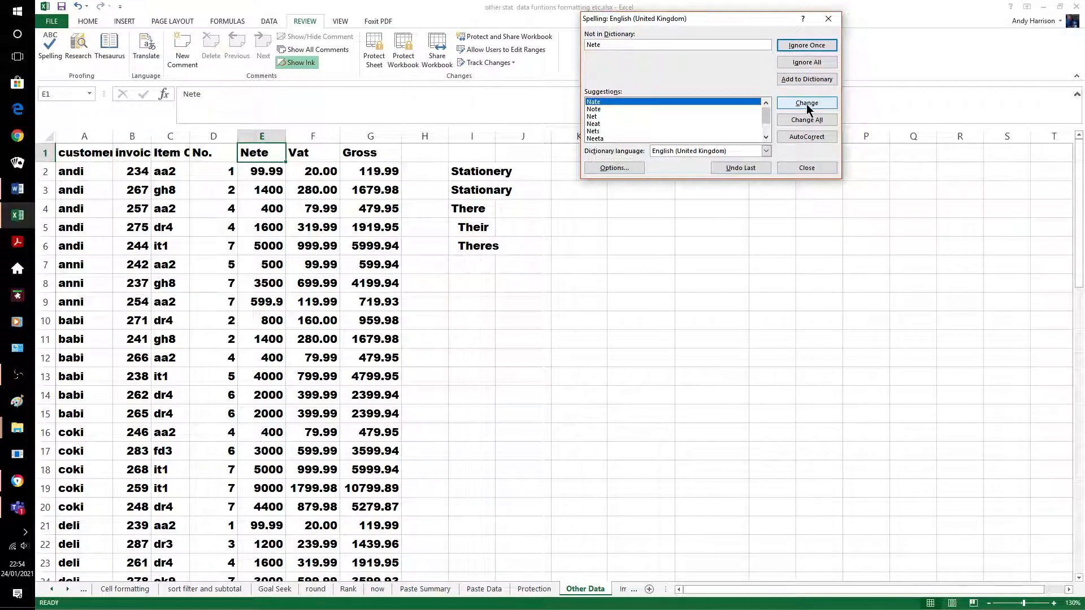
{"action": "left_click", "coordinate": [594, 117]}
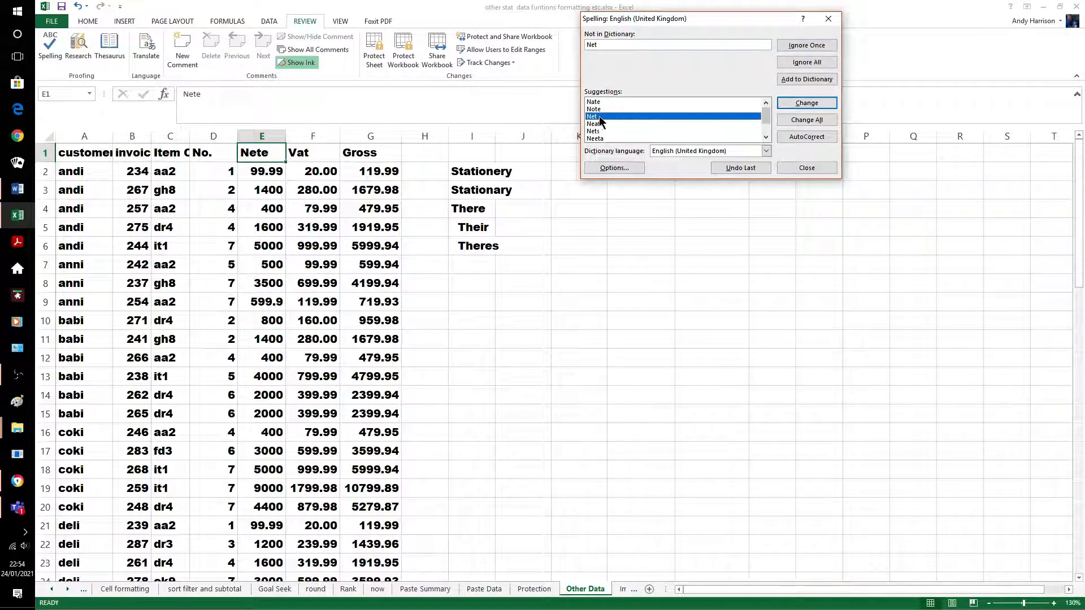
{"action": "left_click", "coordinate": [795, 102]}
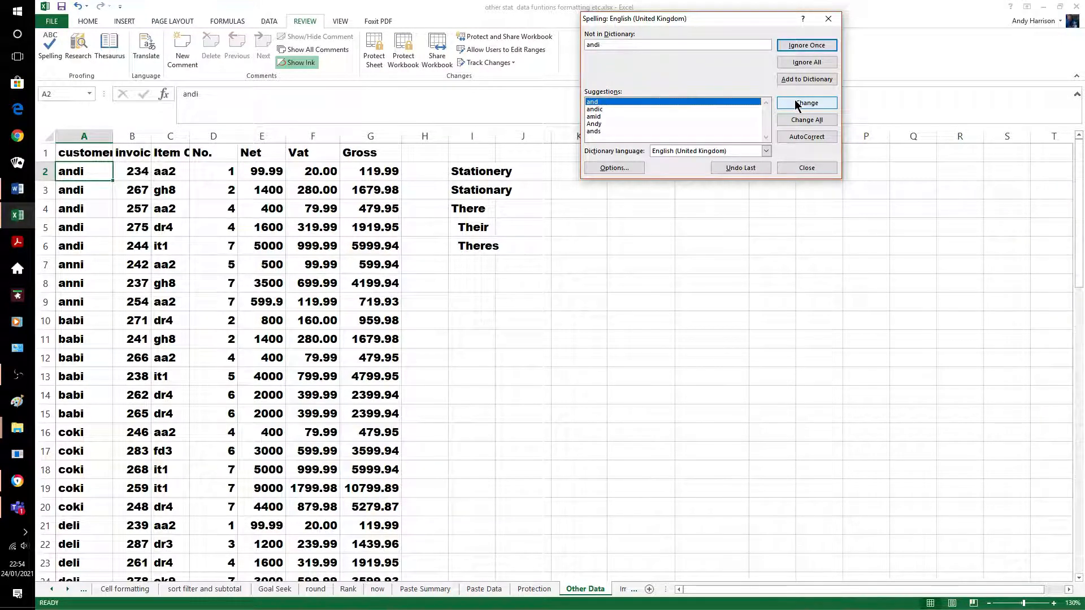
Correct Theres to There's, ignore all customer names such as andi and babi, and finish the check
{"action": "left_click", "coordinate": [810, 66]}
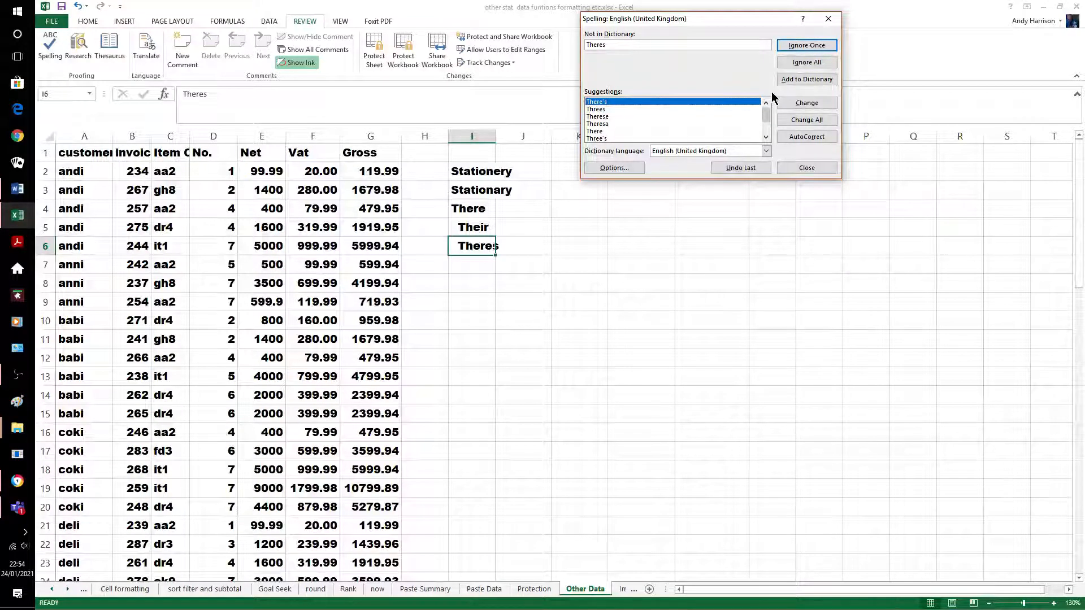
{"action": "left_click", "coordinate": [795, 103]}
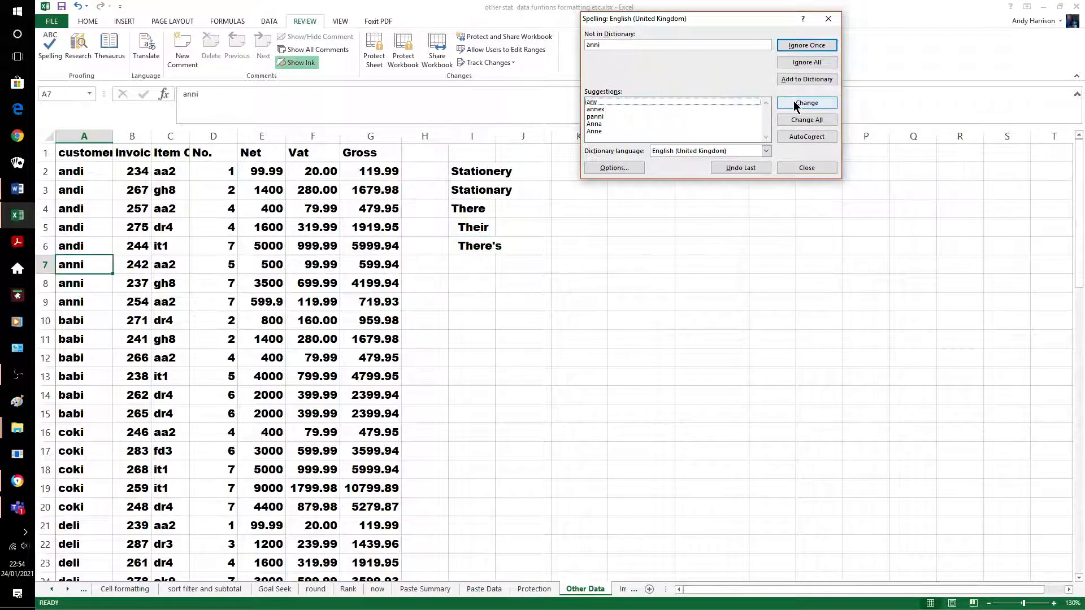
{"action": "left_click", "coordinate": [806, 62]}
{"action": "left_click", "coordinate": [807, 63]}
{"action": "left_click", "coordinate": [806, 63]}
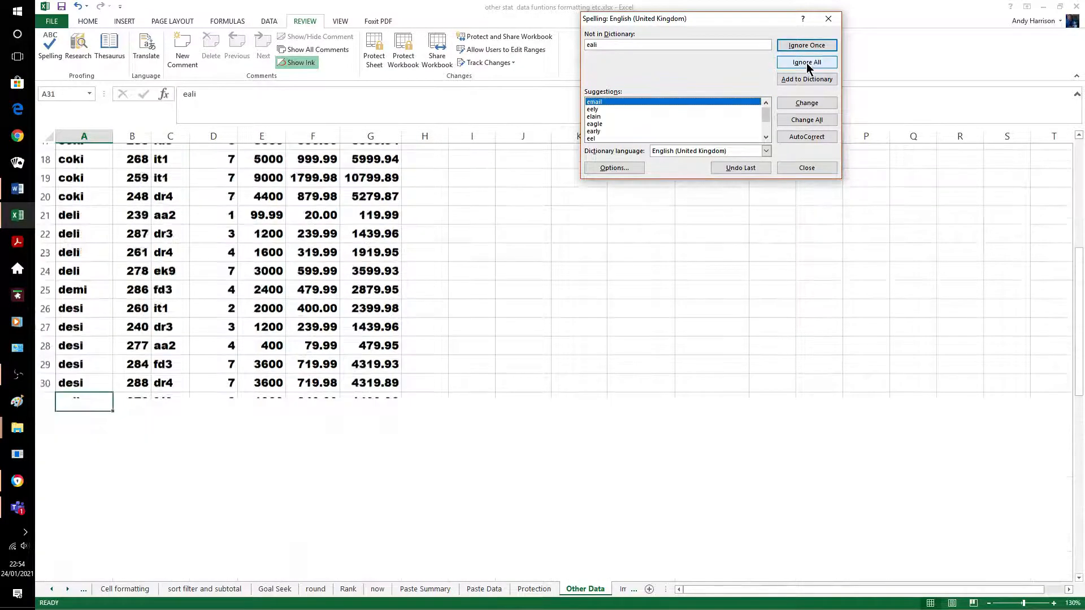
{"action": "left_click", "coordinate": [805, 62]}
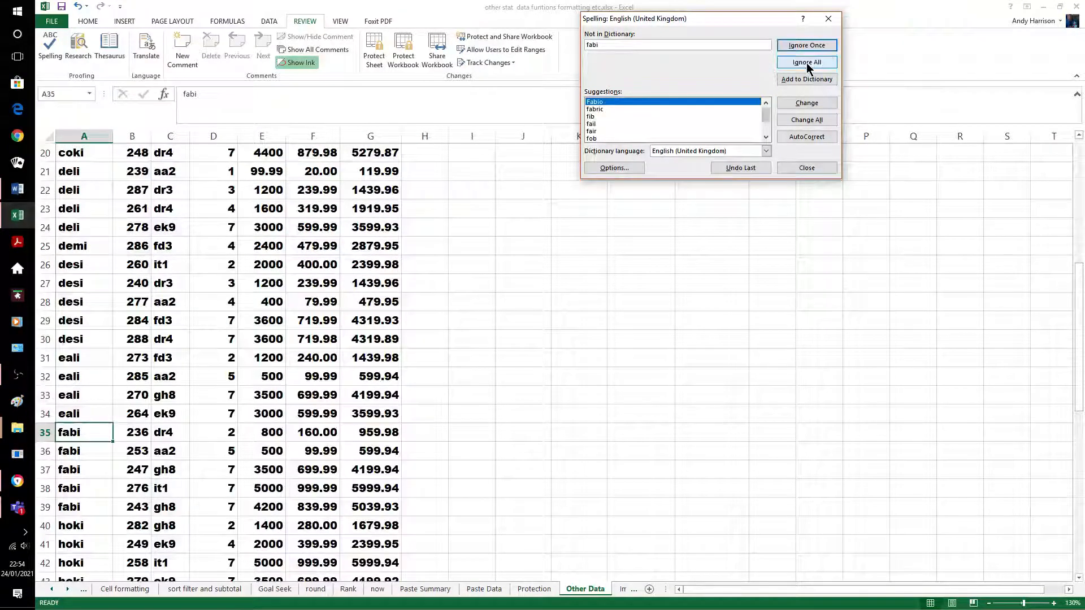
{"action": "left_click", "coordinate": [806, 62]}
{"action": "left_click", "coordinate": [805, 63]}
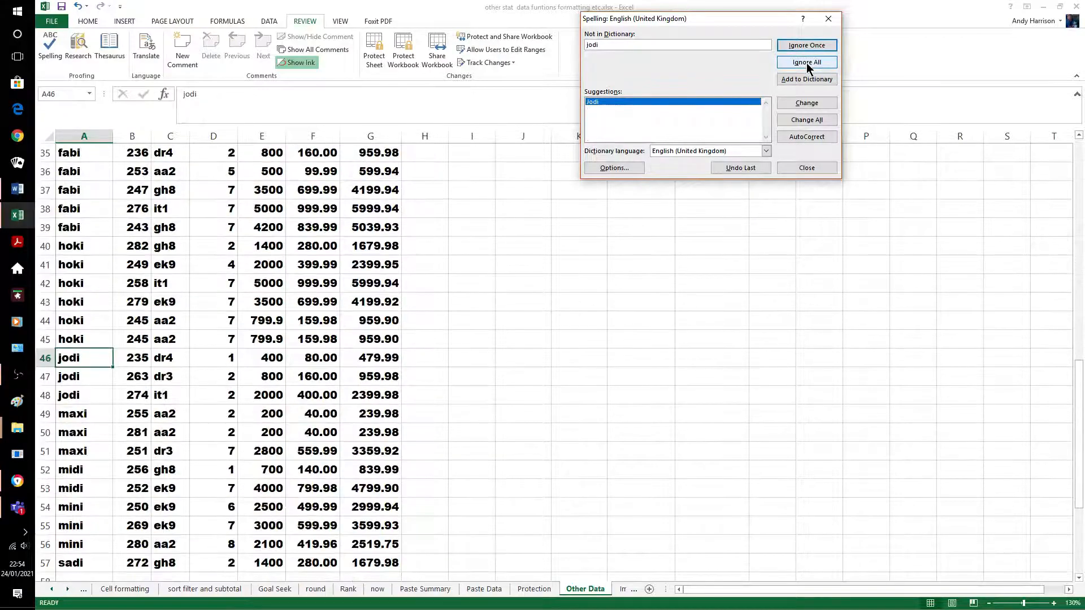
{"action": "left_click", "coordinate": [805, 63]}
{"action": "left_click", "coordinate": [806, 62]}
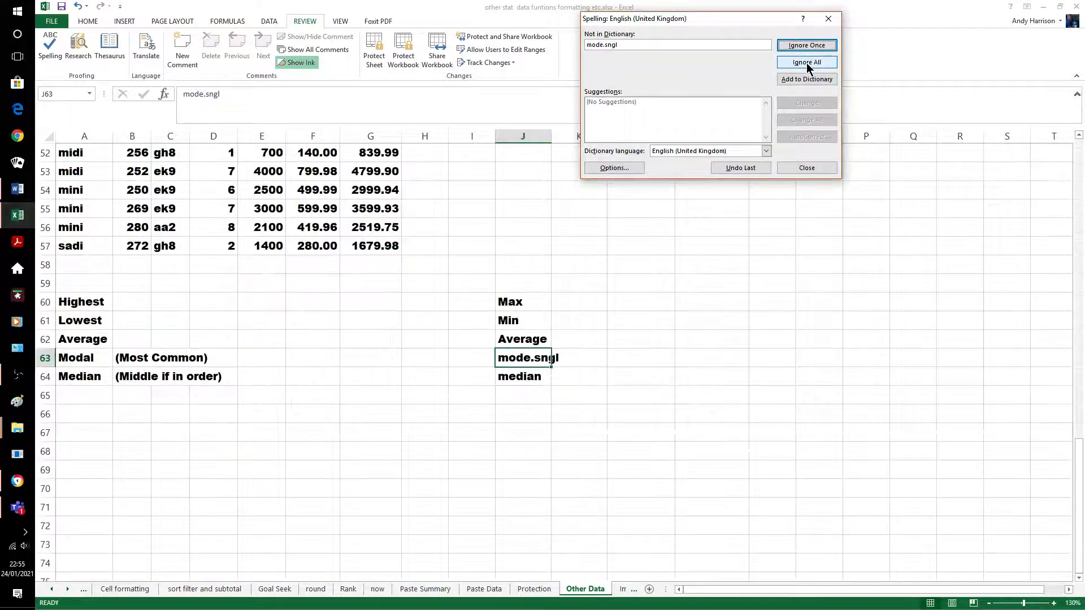
{"action": "left_click", "coordinate": [805, 63]}
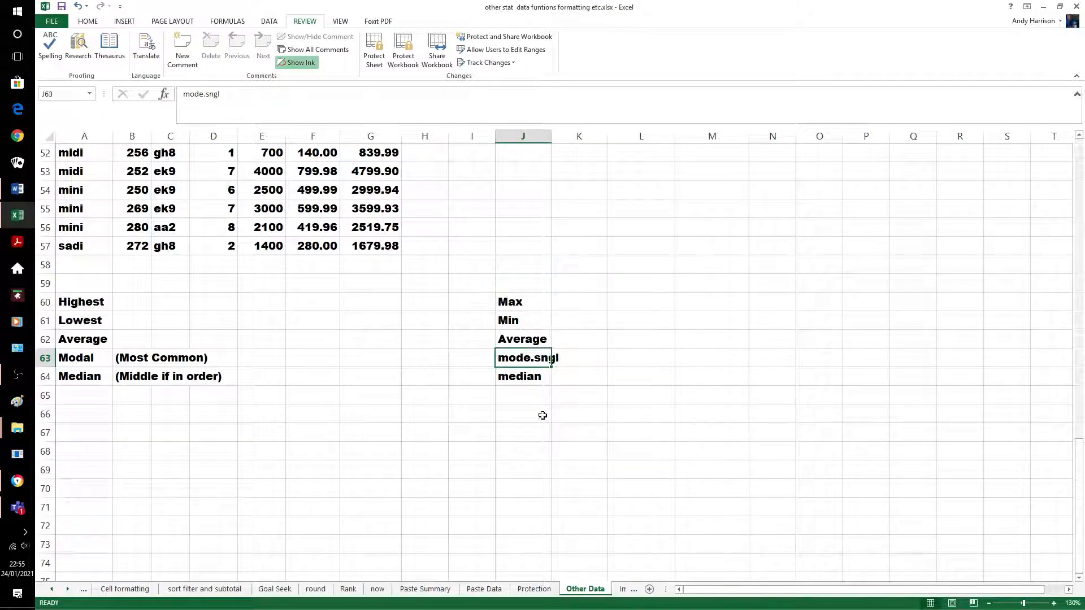
{"action": "left_click", "coordinate": [561, 339]}
{"action": "left_click", "coordinate": [460, 464]}
Hide column I on the Other Data sheet
{"action": "scroll", "coordinate": [588, 467], "scroll_direction": "up", "scroll_amount": 7}
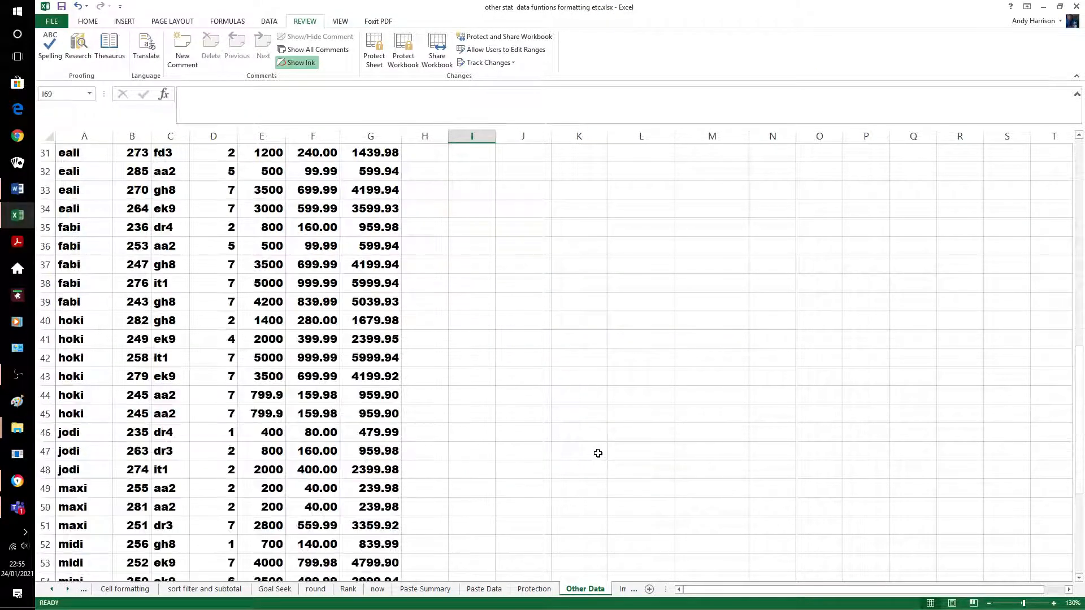
{"action": "scroll", "coordinate": [621, 436], "scroll_direction": "up", "scroll_amount": 10}
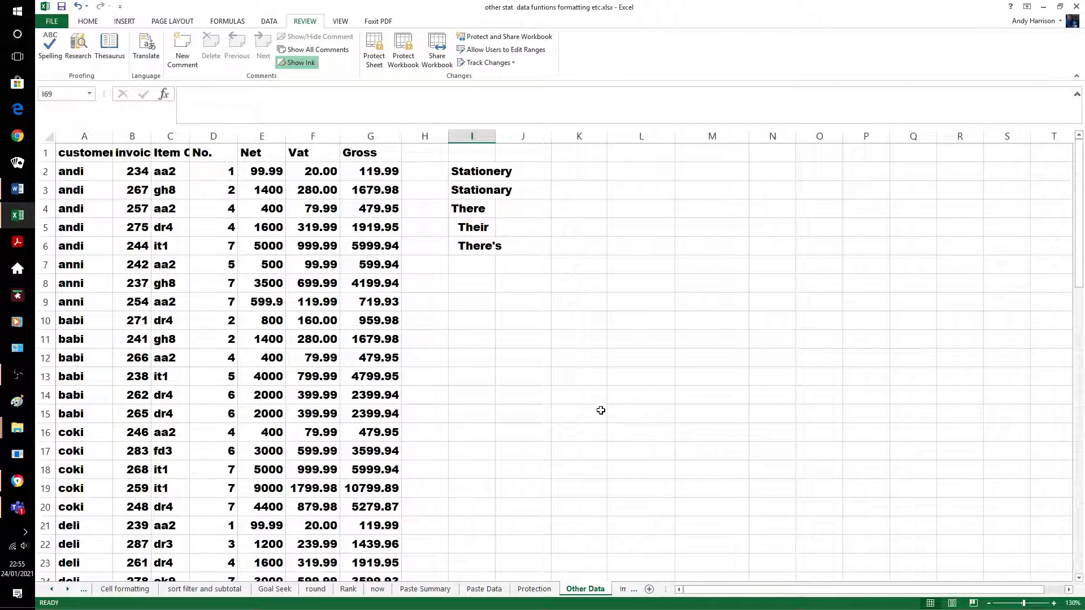
{"action": "scroll", "coordinate": [600, 409], "scroll_direction": "down", "scroll_amount": 7}
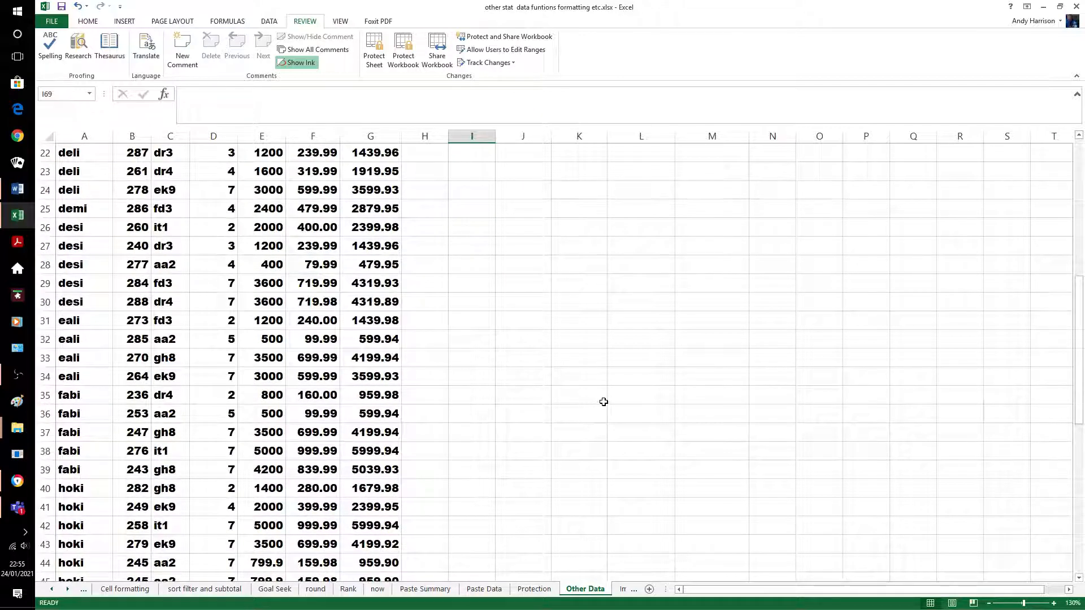
{"action": "scroll", "coordinate": [576, 339], "scroll_direction": "up", "scroll_amount": 7}
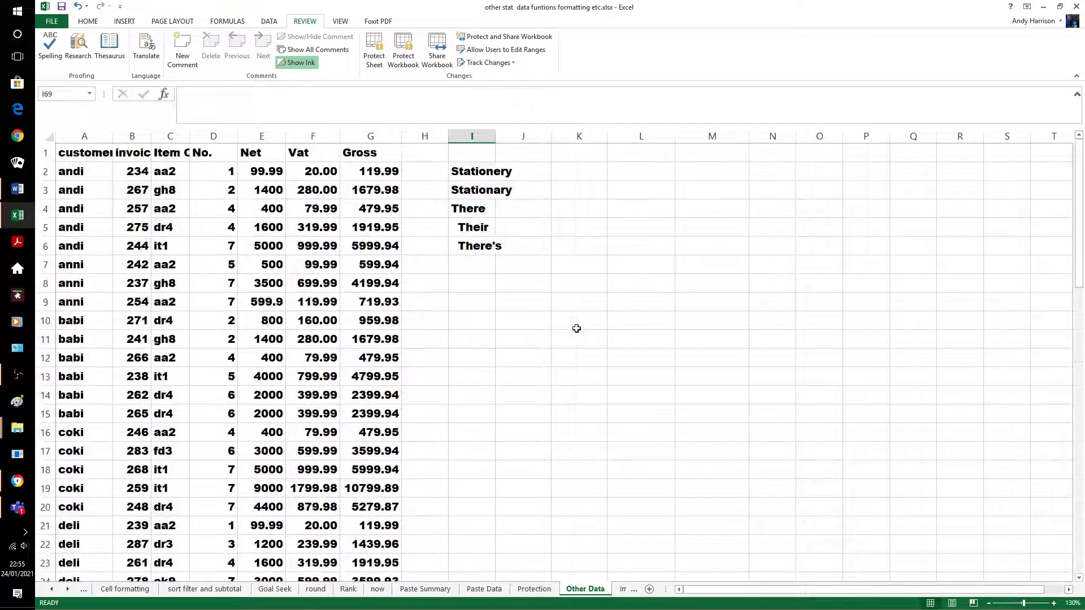
{"action": "left_click", "coordinate": [471, 136]}
{"action": "right_click", "coordinate": [469, 139]}
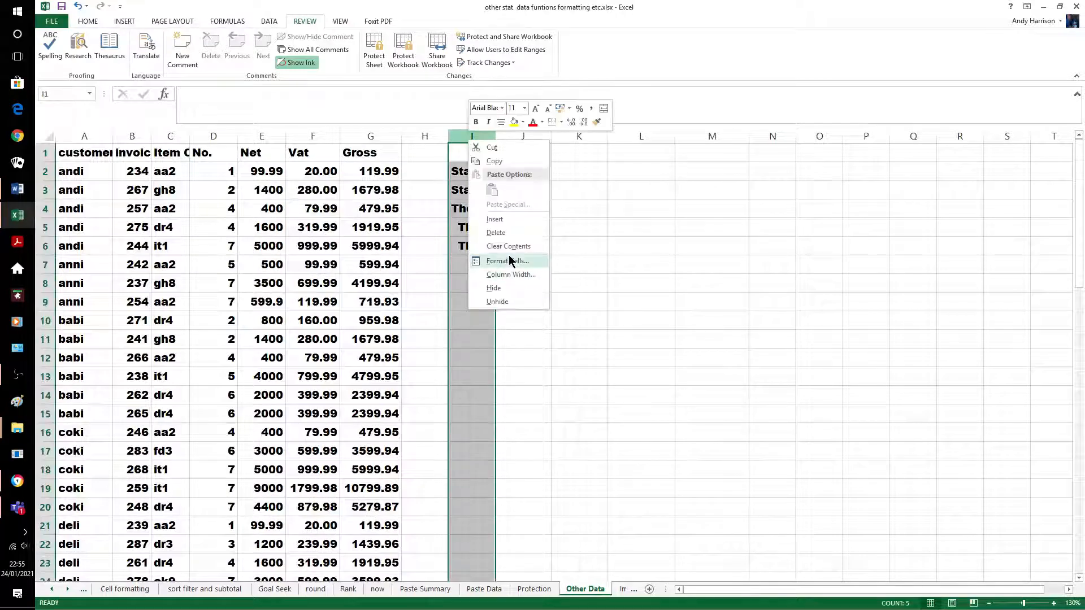
{"action": "left_click", "coordinate": [496, 287]}
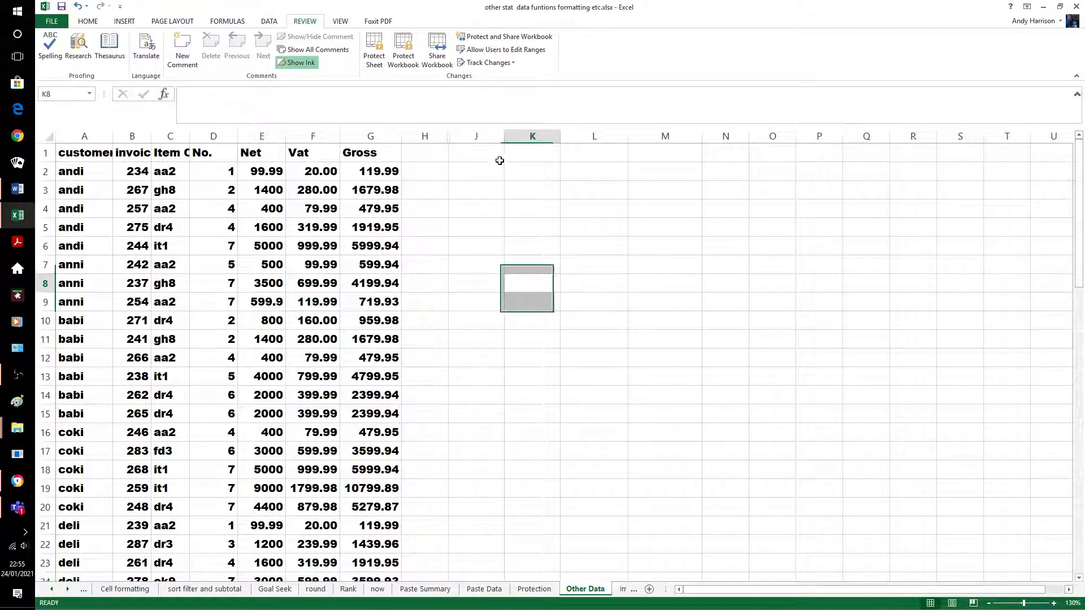
Unhide column I via columns H:J, then hide column I again
{"action": "left_click_drag", "start_coordinate": [424, 136], "coordinate": [471, 146]}
{"action": "right_click", "coordinate": [471, 143]}
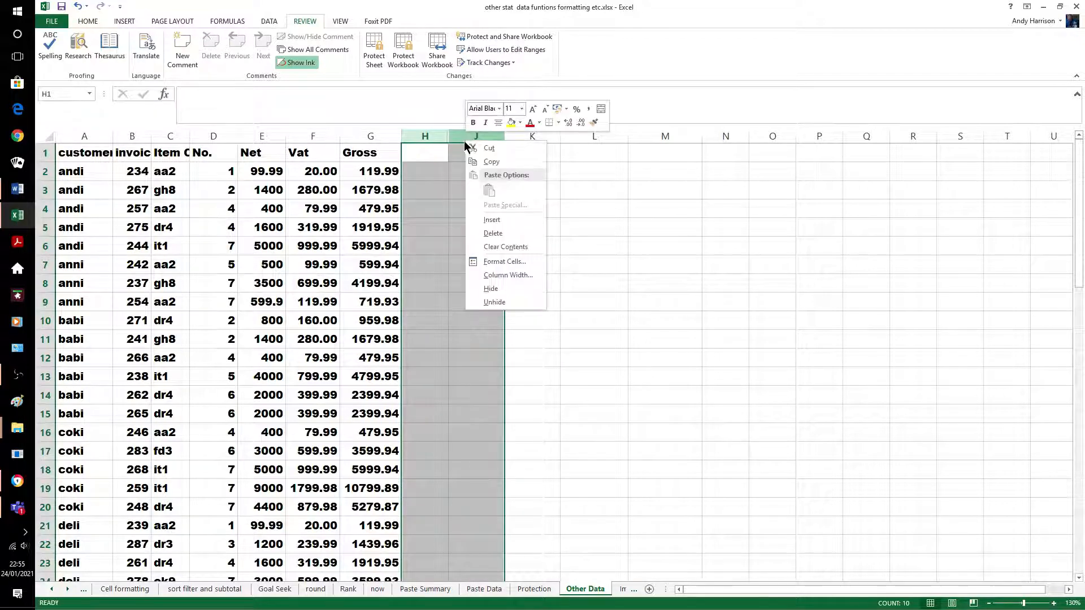
{"action": "left_click", "coordinate": [499, 301]}
{"action": "left_click", "coordinate": [526, 283]}
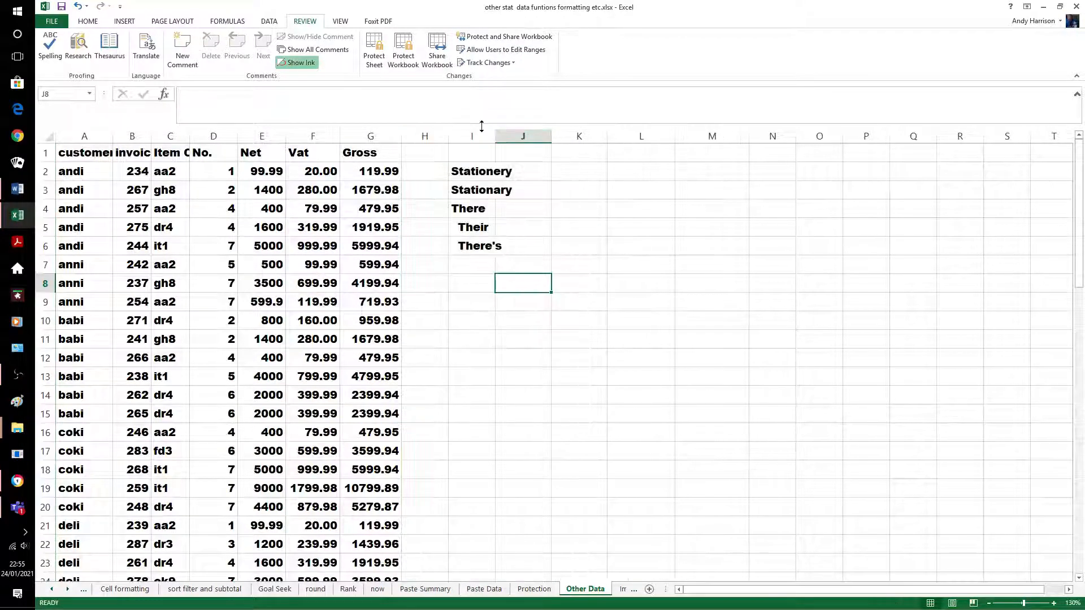
{"action": "left_click", "coordinate": [472, 136]}
{"action": "right_click", "coordinate": [472, 134]}
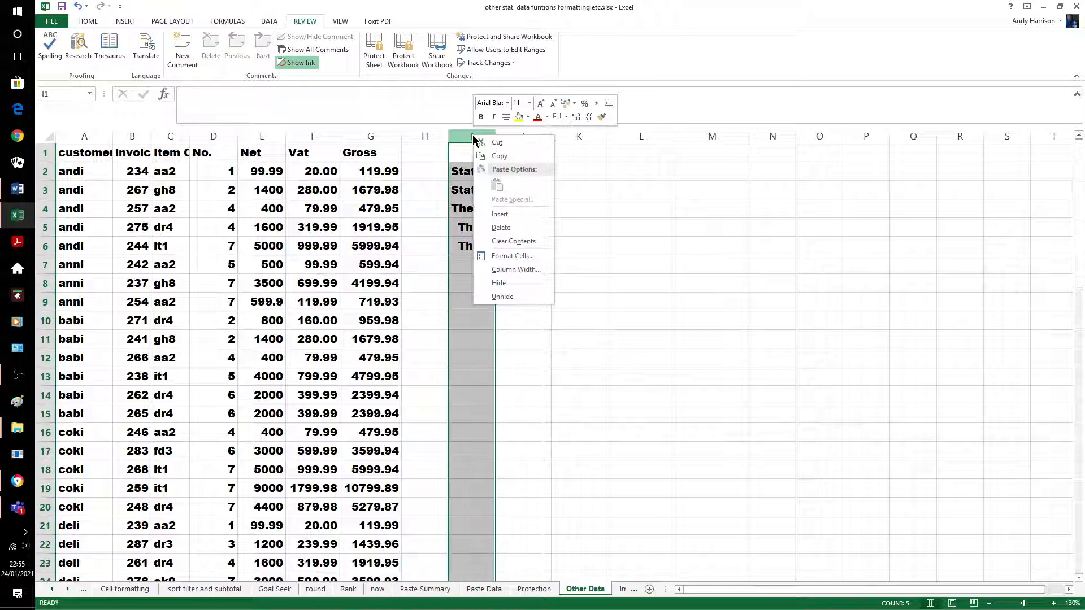
{"action": "left_click", "coordinate": [494, 278]}
{"action": "left_click", "coordinate": [540, 294]}
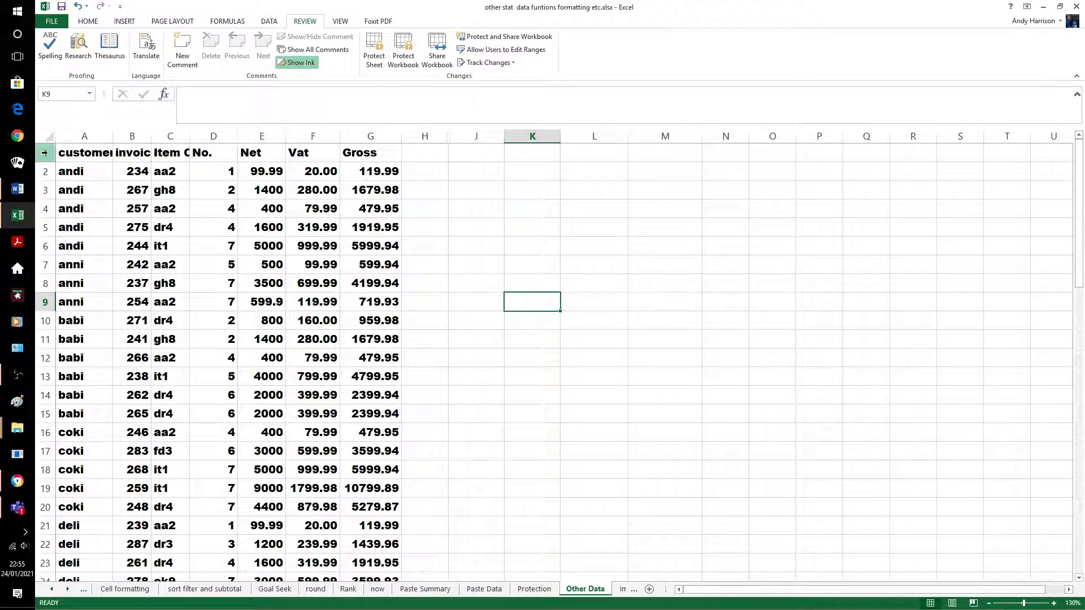
{"action": "left_click_drag", "start_coordinate": [46, 153], "coordinate": [56, 156]}
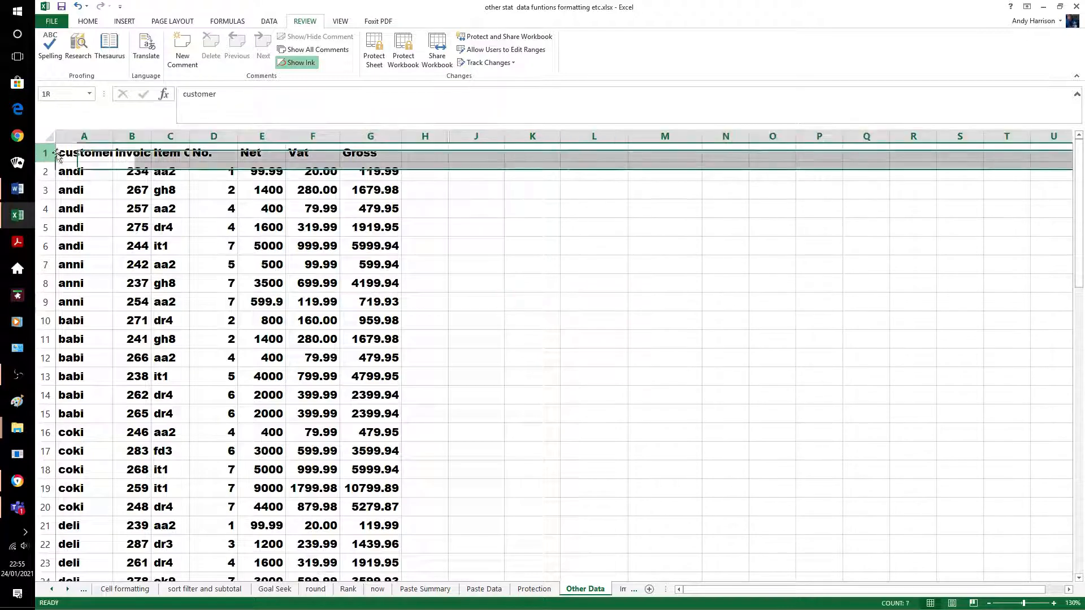
Wrap the row 1 header labels, widen column A for customer, and autofit row 1's height
{"action": "left_click", "coordinate": [86, 21]}
{"action": "left_click", "coordinate": [338, 43]}
{"action": "left_click", "coordinate": [480, 263]}
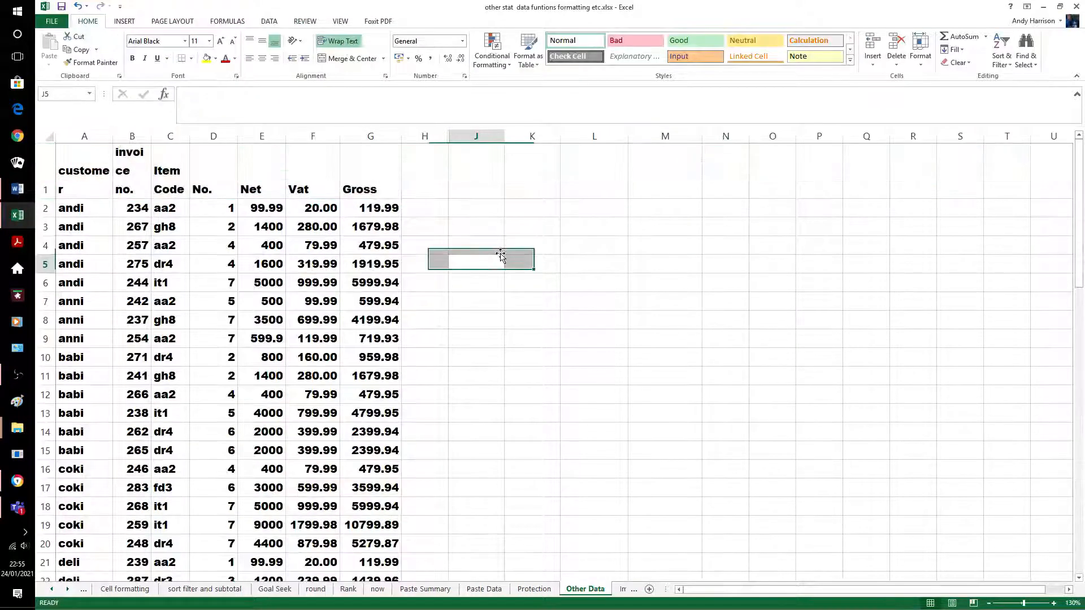
{"action": "left_click_drag", "start_coordinate": [113, 136], "coordinate": [181, 136]}
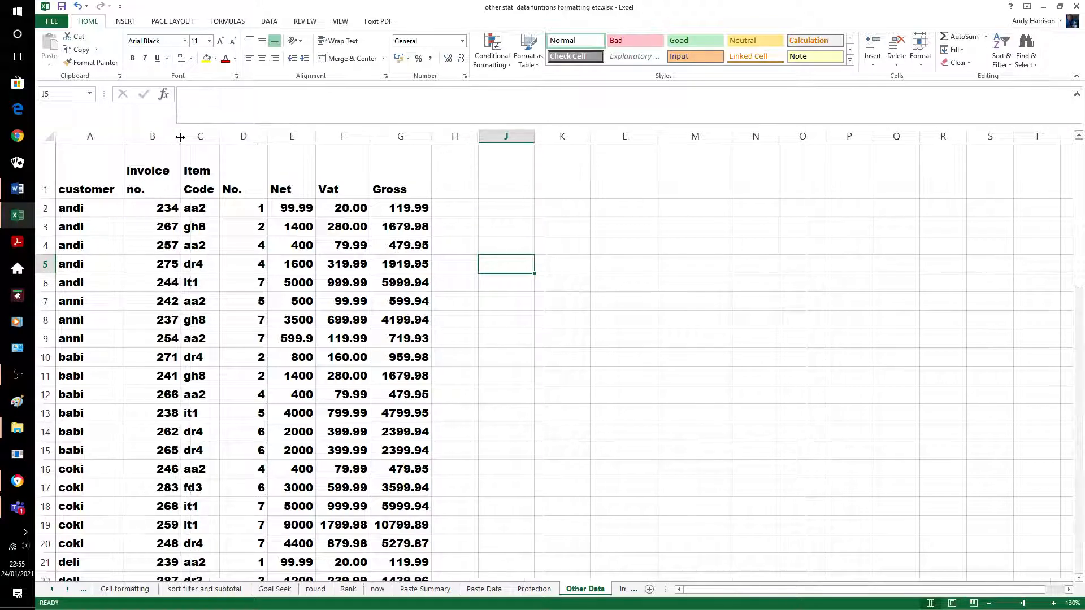
{"action": "double_click", "coordinate": [48, 198]}
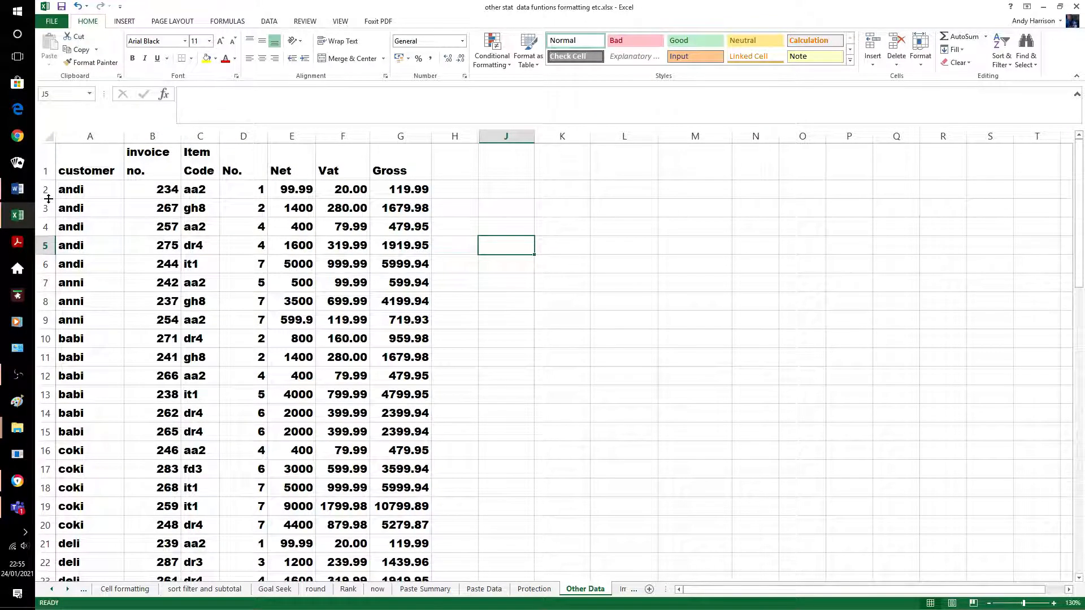
{"action": "left_click", "coordinate": [92, 170]}
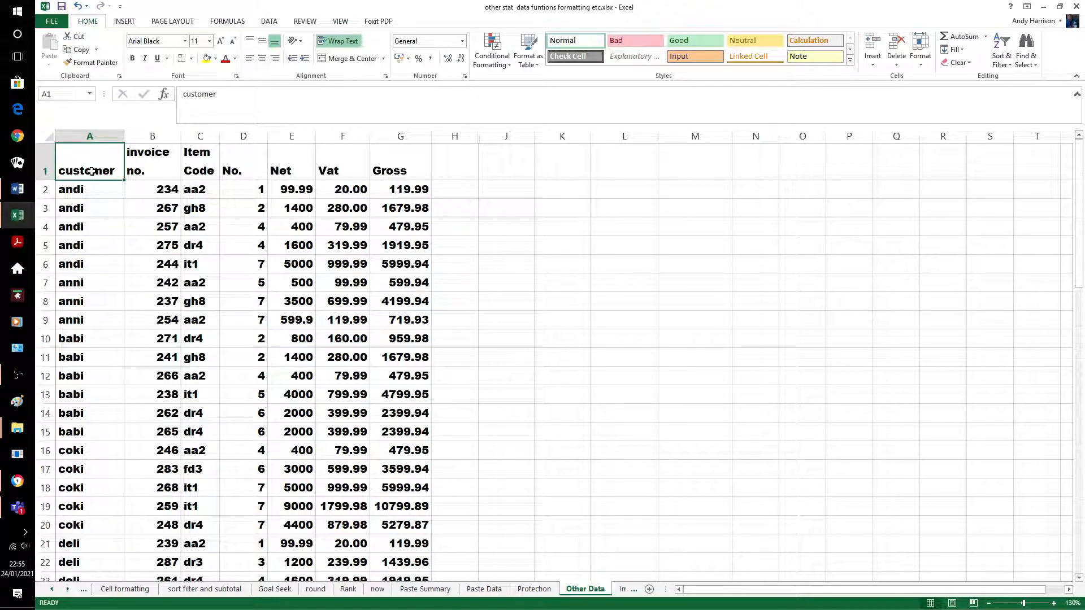
Select the customer table from the headers through to row 57
{"action": "key", "text": "shift+Right"}
{"action": "key", "text": "shift+Right"}
{"action": "key", "text": "shift+Right"}
{"action": "key", "text": "shift+Right"}
{"action": "key", "text": "shift+Right"}
{"action": "key", "text": "shift+Right"}
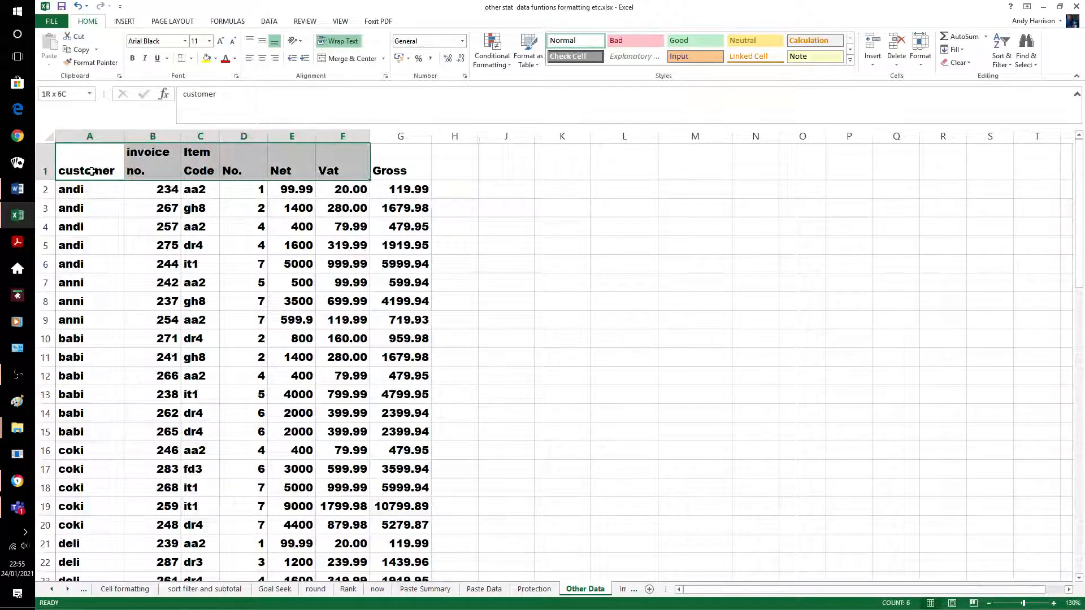
{"action": "key", "text": "shift+Down"}
{"action": "key", "text": "shift+Down"}
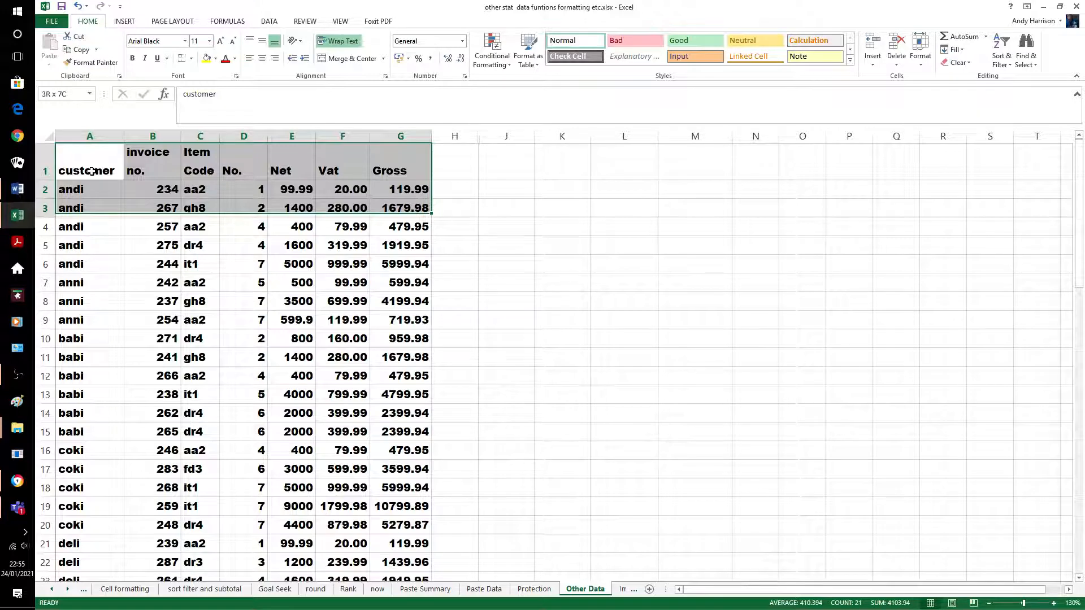
{"action": "key", "text": "ctrl+shift+Down"}
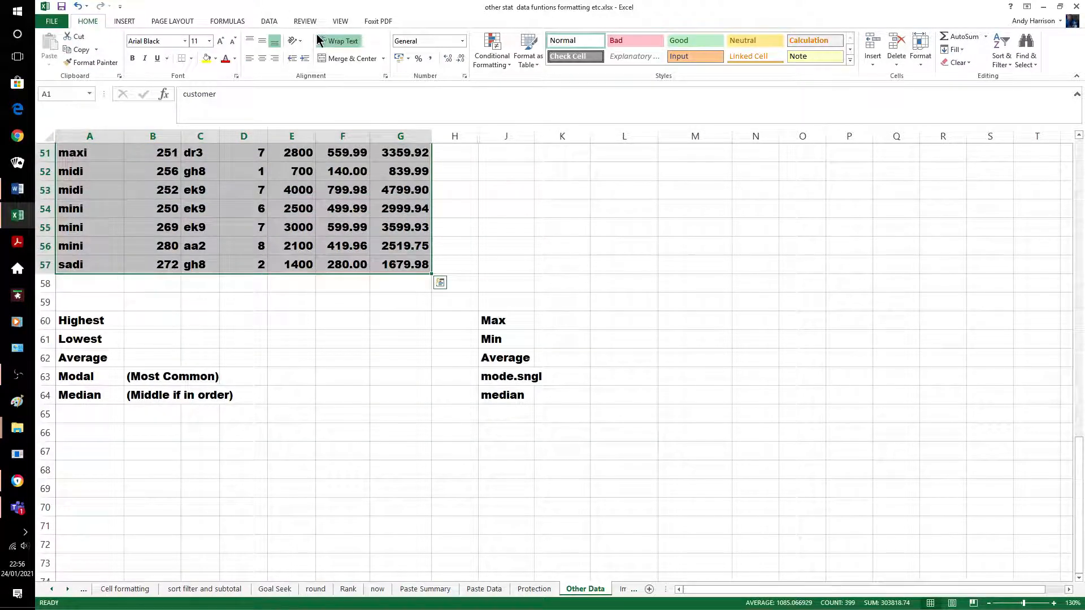
Remove rows with duplicate invoice no. values, leaving 55 unique rows
{"action": "left_click", "coordinate": [271, 24]}
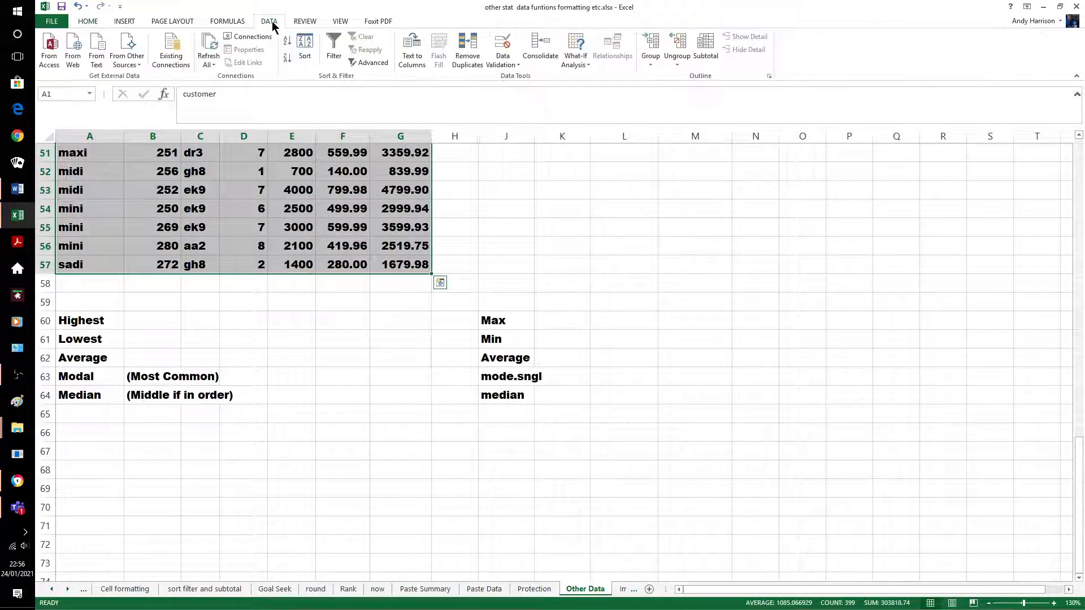
{"action": "left_click", "coordinate": [470, 60]}
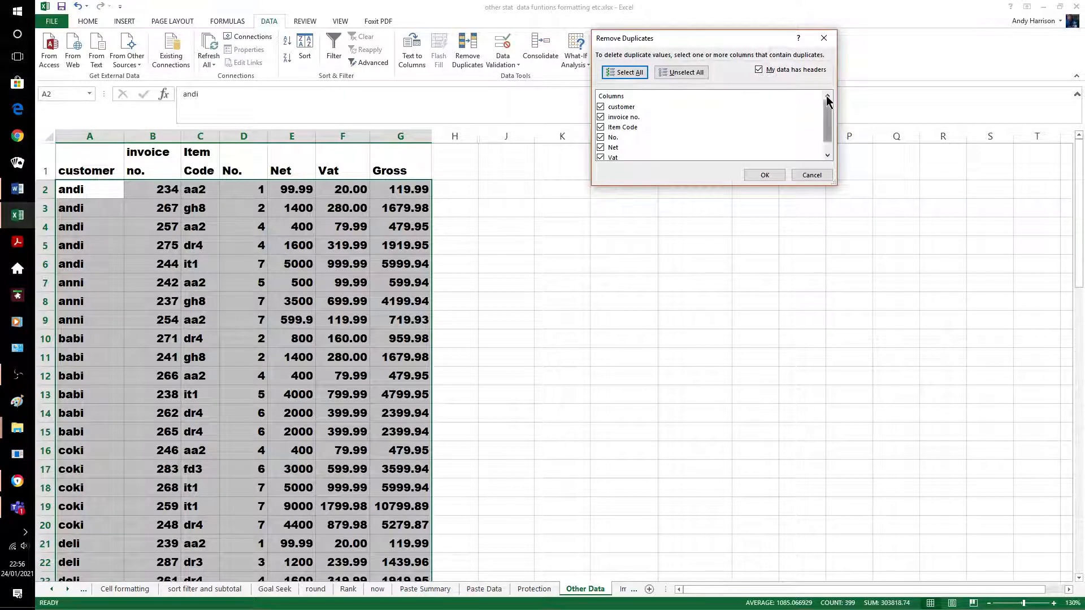
{"action": "left_click", "coordinate": [682, 72]}
{"action": "left_click", "coordinate": [601, 117]}
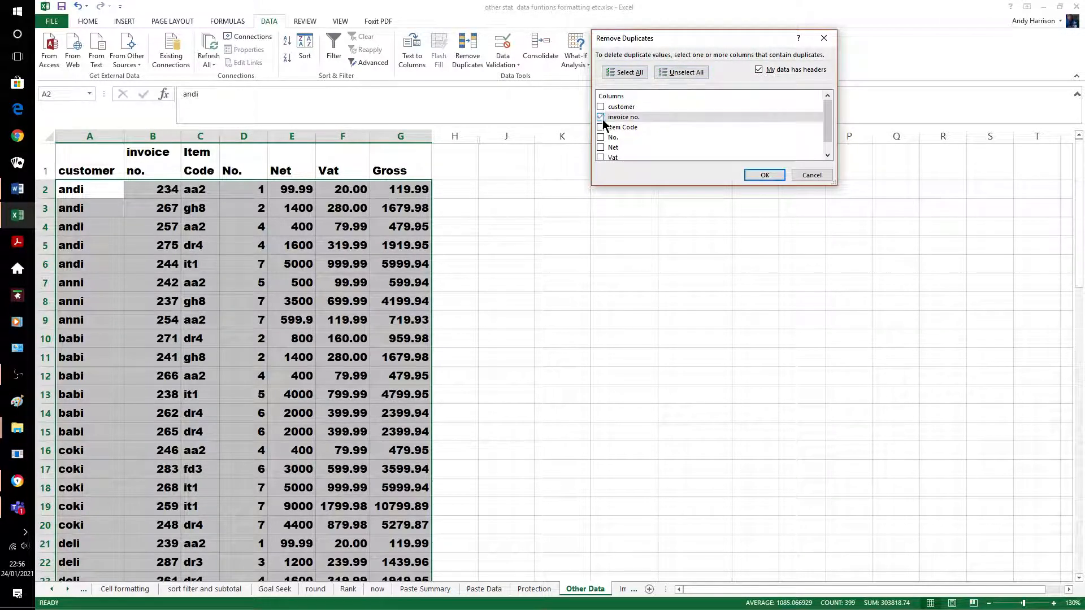
{"action": "left_click", "coordinate": [760, 175]}
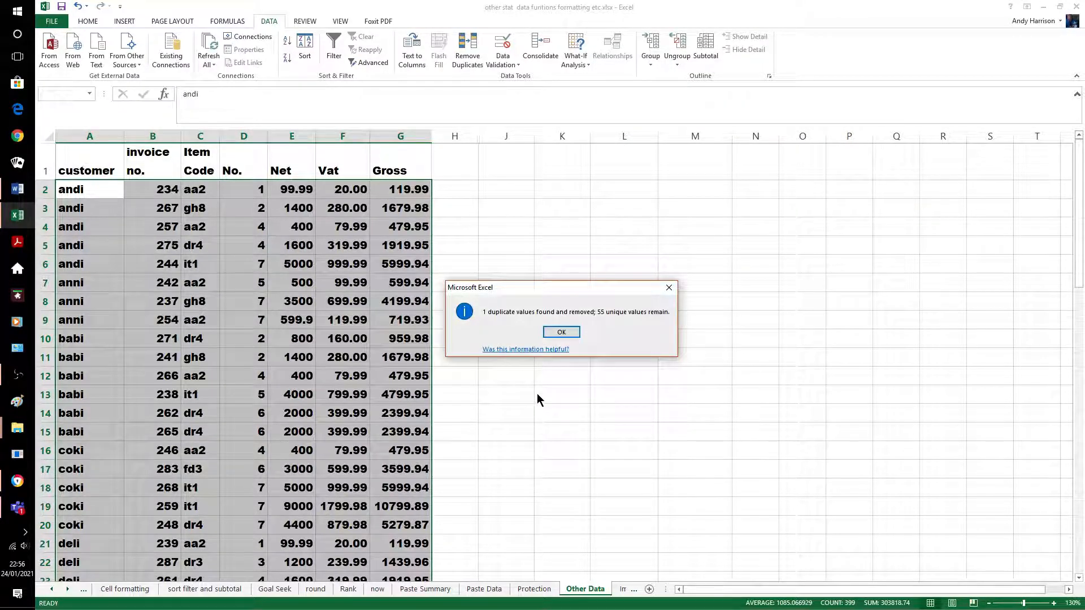
{"action": "left_click", "coordinate": [569, 335]}
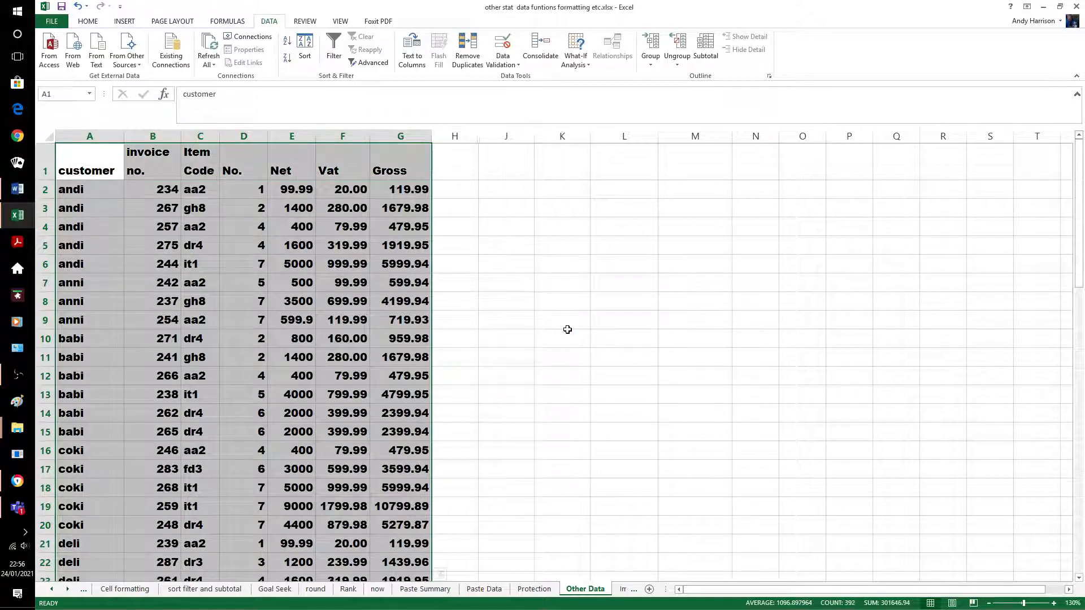
{"action": "left_click", "coordinate": [567, 331]}
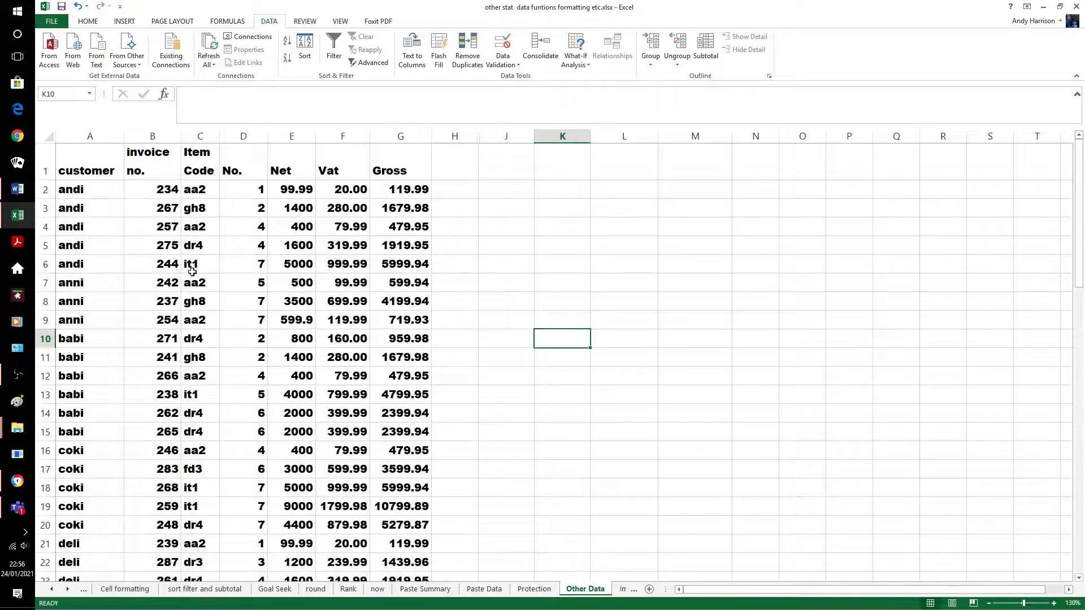
{"action": "scroll", "coordinate": [575, 420], "scroll_direction": "down", "scroll_amount": 5}
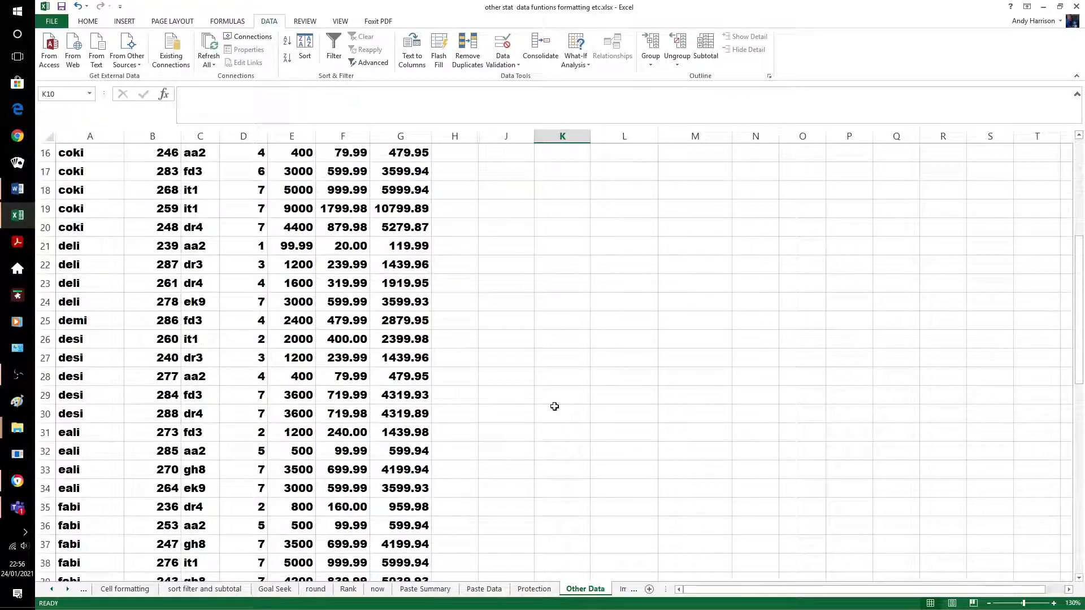
{"action": "scroll", "coordinate": [551, 408], "scroll_direction": "up", "scroll_amount": 2}
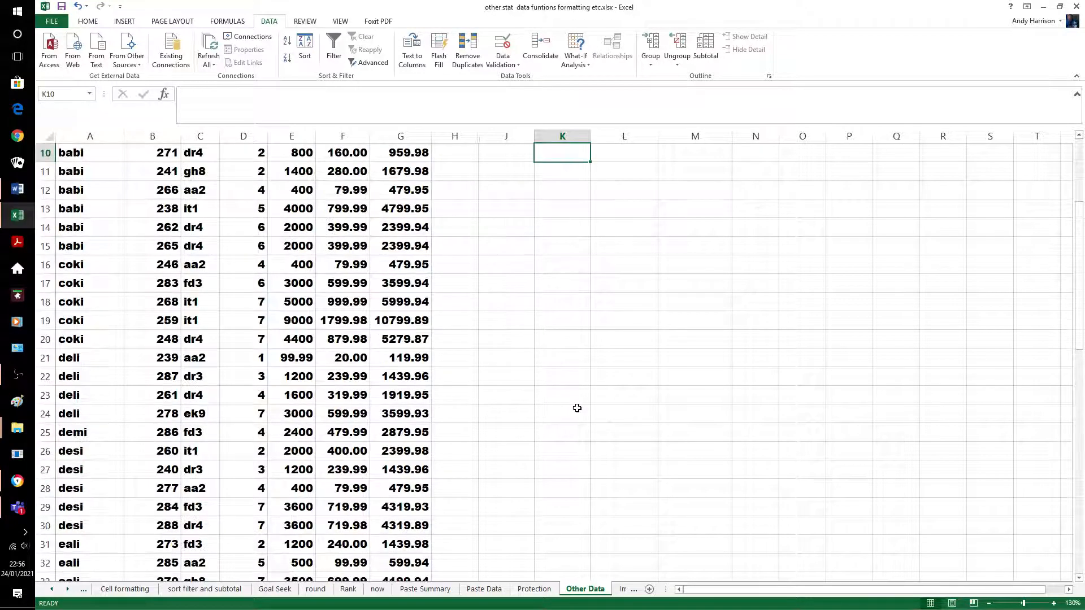
{"action": "scroll", "coordinate": [543, 333], "scroll_direction": "up", "scroll_amount": 3}
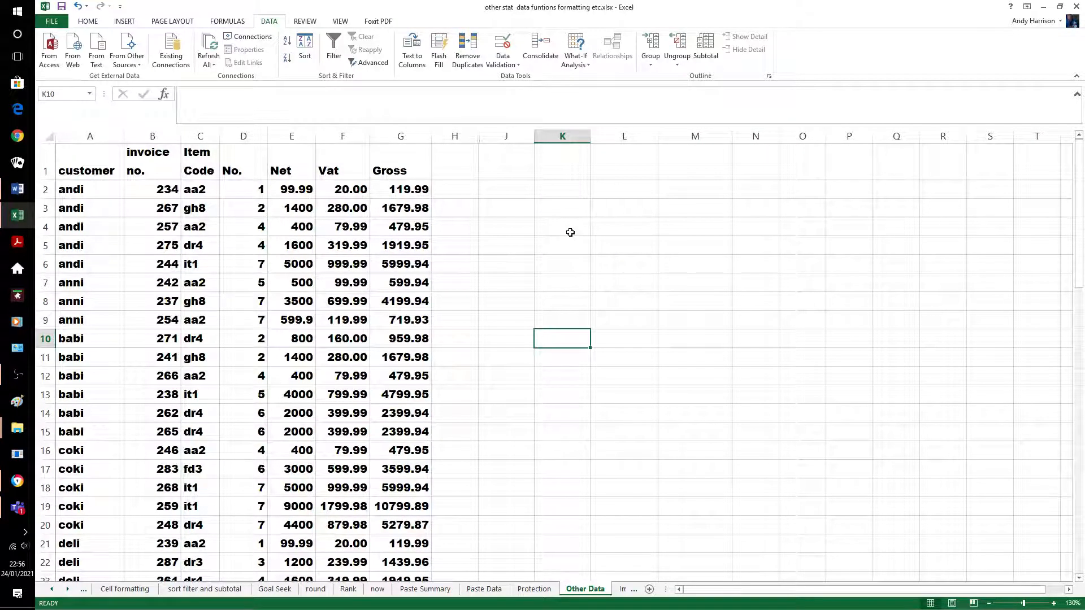
Split the sheet into panes and size the top pane to show header row 1
{"action": "left_click", "coordinate": [305, 23]}
{"action": "left_click", "coordinate": [341, 22]}
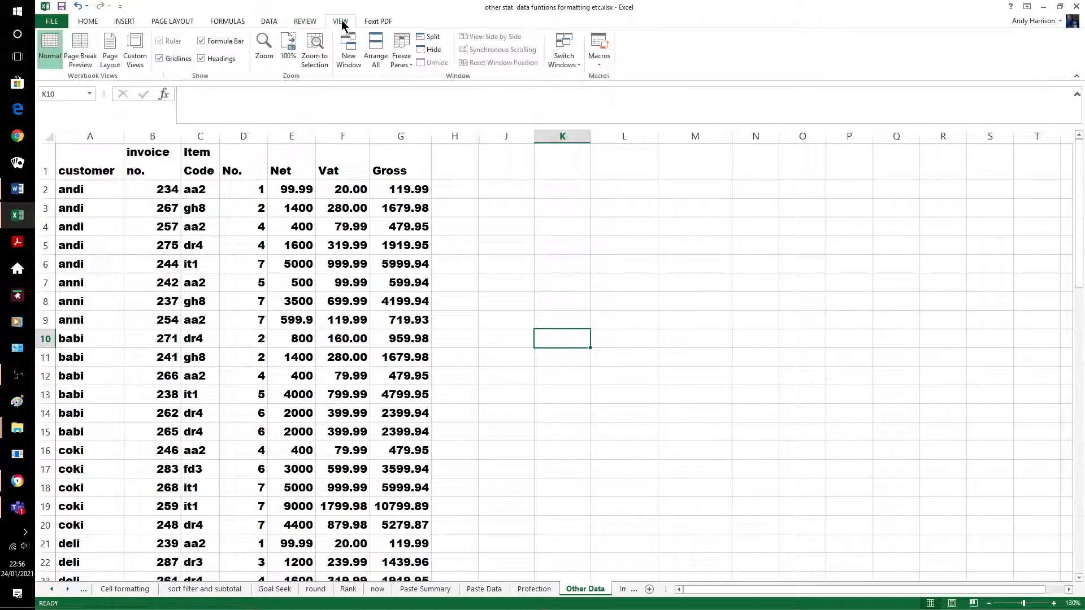
{"action": "left_click", "coordinate": [429, 37]}
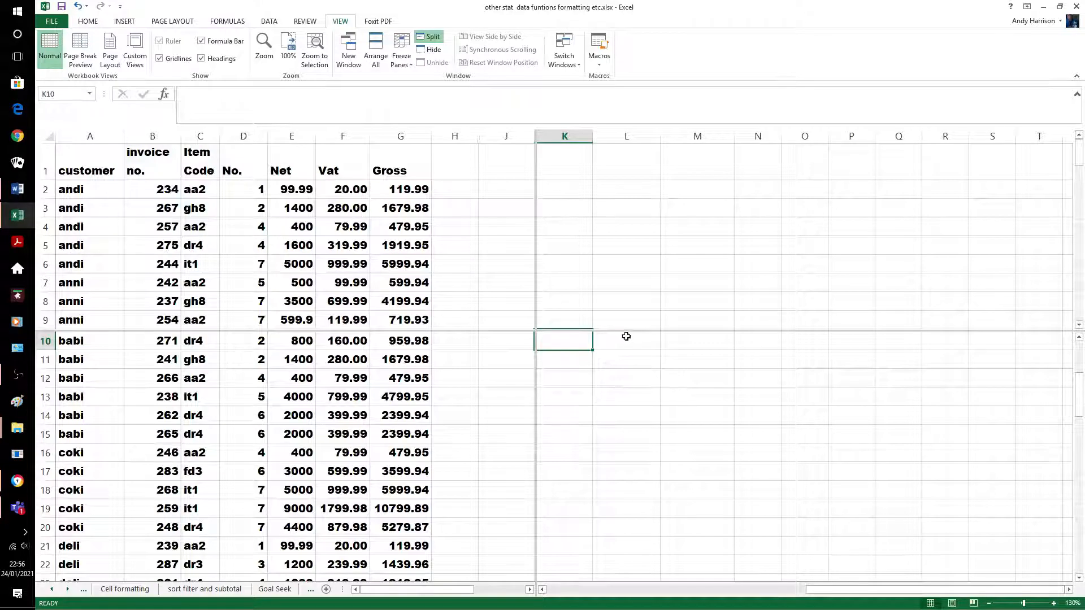
{"action": "left_click_drag", "start_coordinate": [625, 330], "coordinate": [622, 200]}
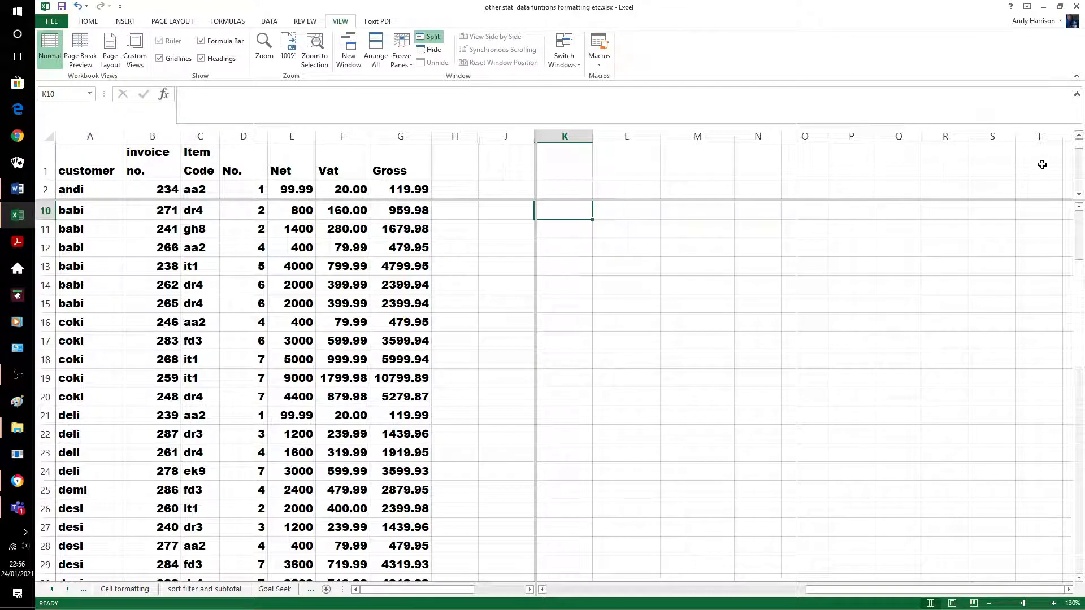
{"action": "left_click_drag", "start_coordinate": [1077, 156], "coordinate": [1080, 190]}
{"action": "left_click_drag", "start_coordinate": [833, 203], "coordinate": [832, 163]}
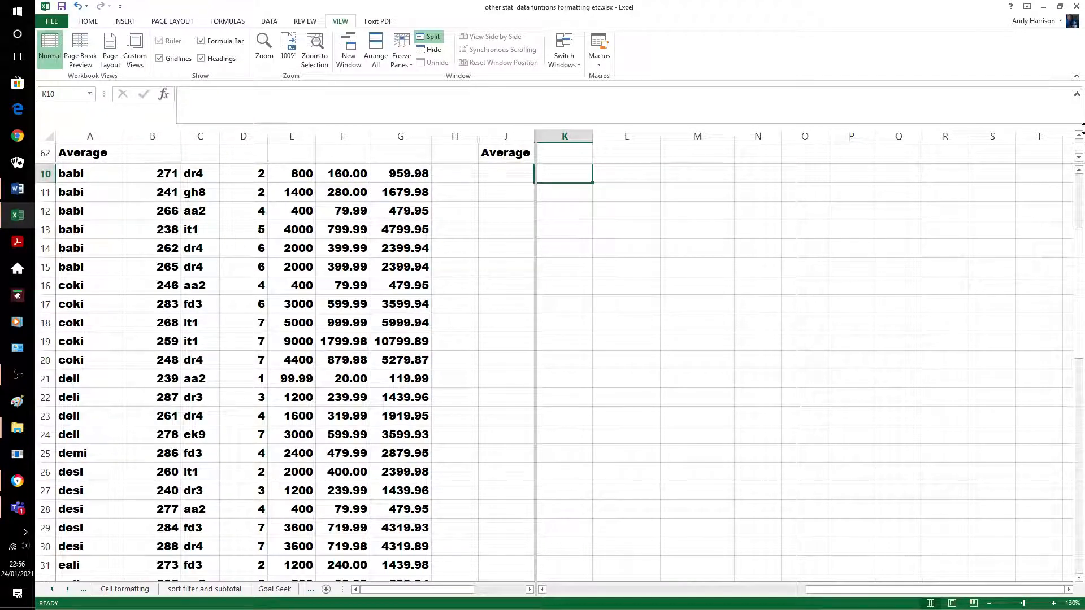
{"action": "left_click_drag", "start_coordinate": [1080, 148], "coordinate": [1081, 141]}
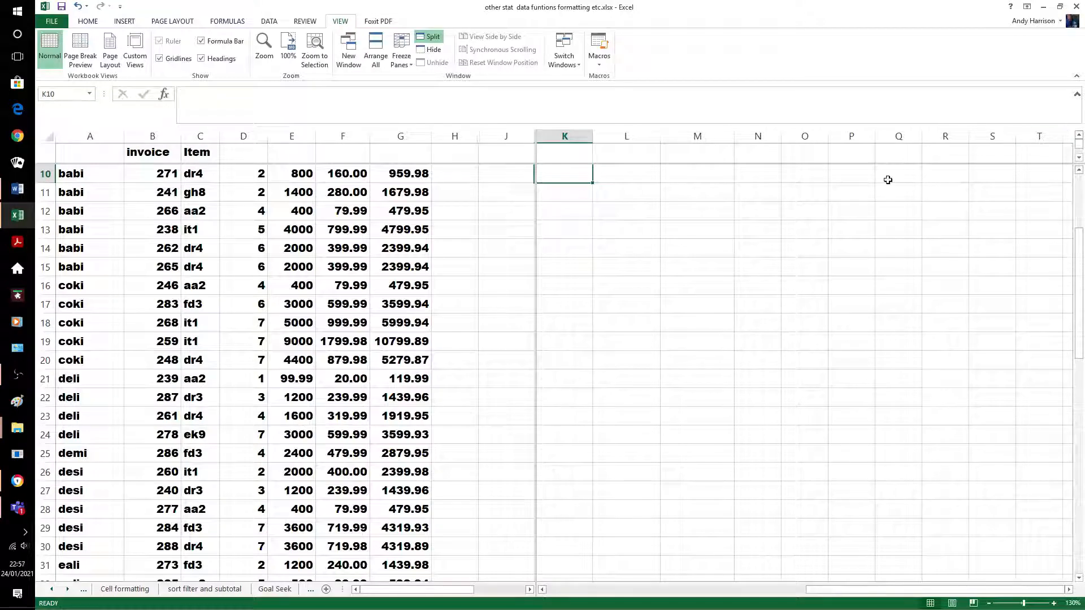
{"action": "left_click_drag", "start_coordinate": [882, 163], "coordinate": [884, 170]}
{"action": "left_click", "coordinate": [729, 261]}
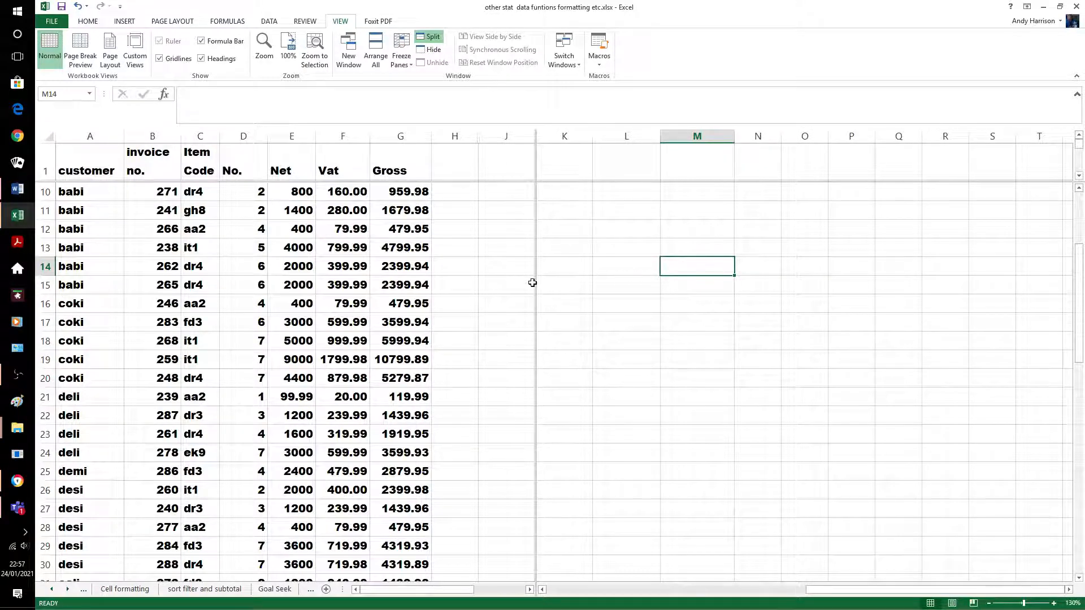
Drag both split bars away to return to a single pane
{"action": "left_click_drag", "start_coordinate": [534, 283], "coordinate": [50, 286]}
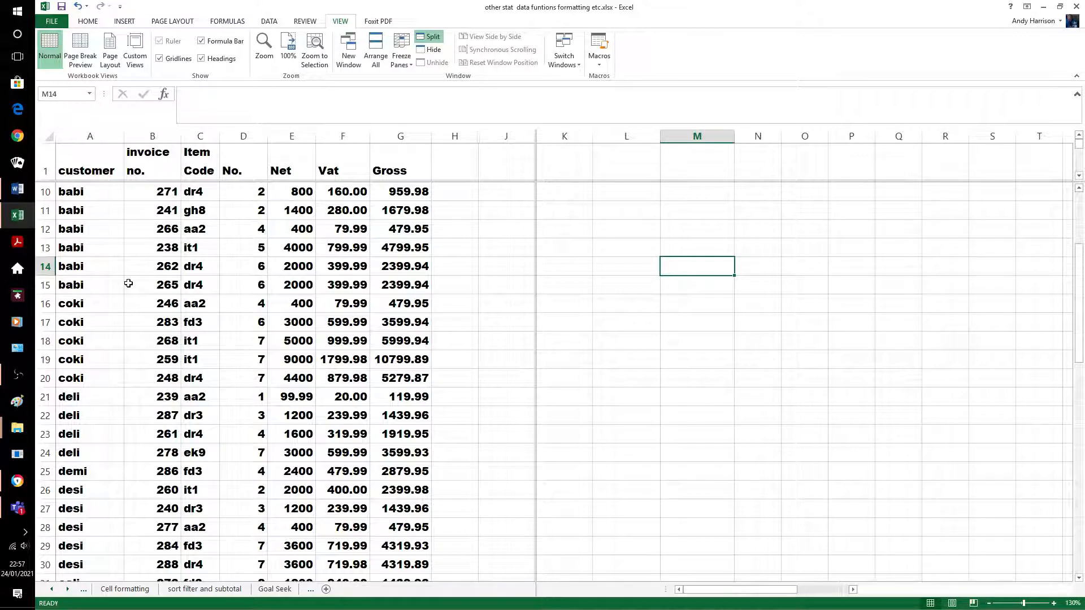
{"action": "left_click", "coordinate": [566, 244]}
{"action": "left_click_drag", "start_coordinate": [566, 182], "coordinate": [569, 139]}
{"action": "left_click", "coordinate": [614, 267]}
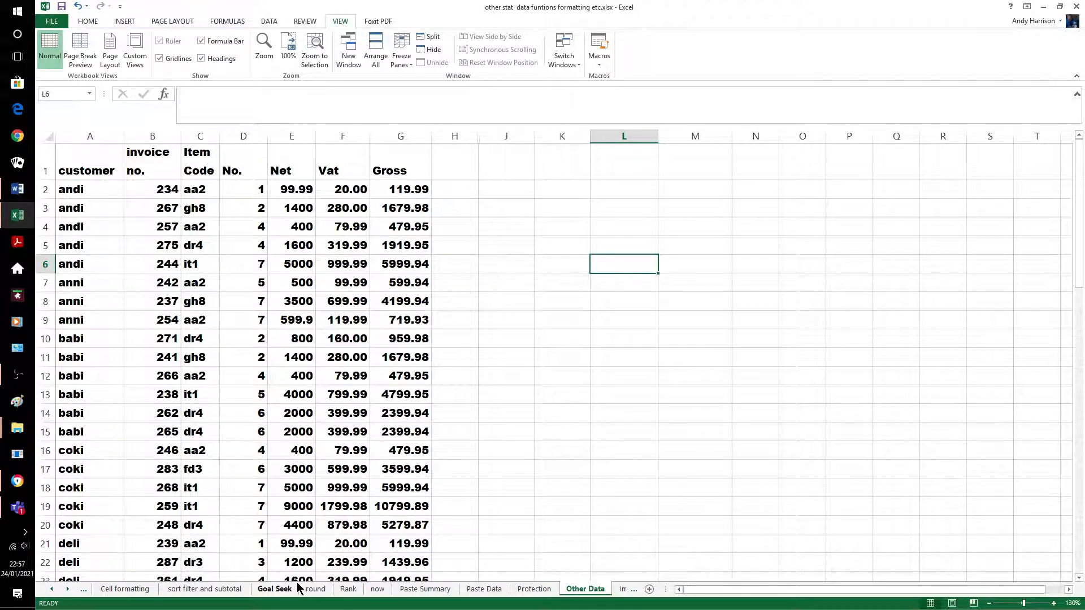
{"action": "left_click", "coordinate": [45, 190]}
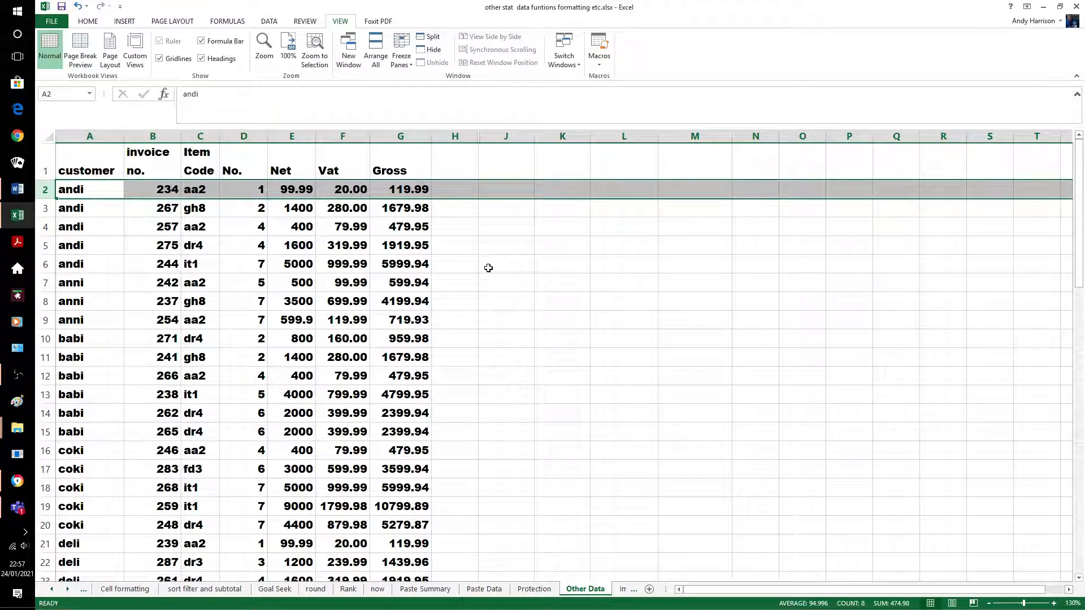
{"action": "left_click", "coordinate": [402, 59]}
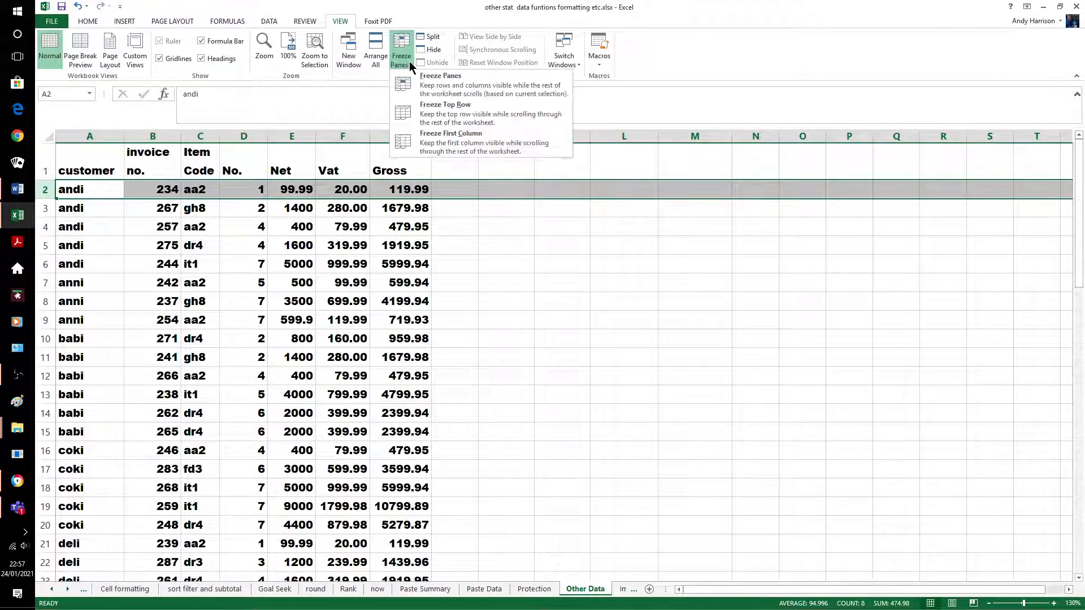
{"action": "left_click", "coordinate": [461, 82]}
{"action": "left_click", "coordinate": [503, 229]}
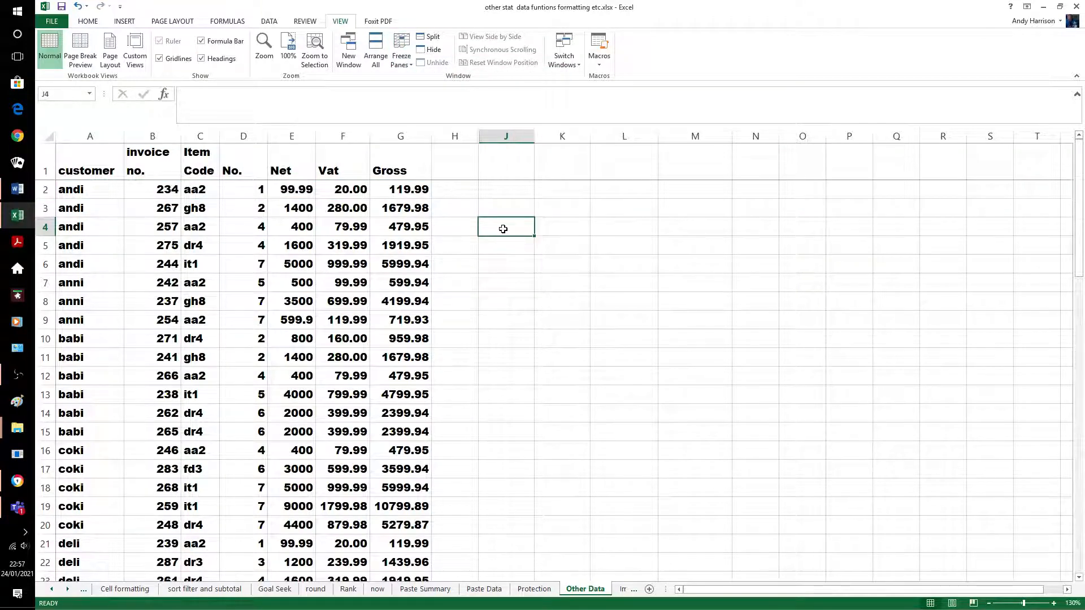
{"action": "scroll", "coordinate": [502, 229], "scroll_direction": "down", "scroll_amount": 1}
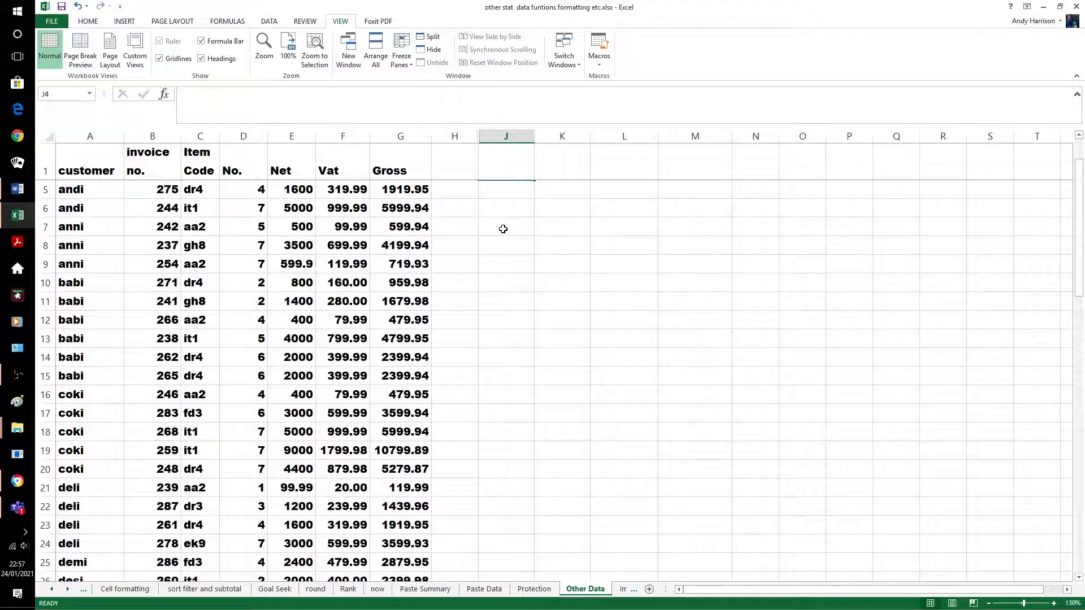
{"action": "scroll", "coordinate": [502, 228], "scroll_direction": "down", "scroll_amount": 3}
{"action": "scroll", "coordinate": [509, 232], "scroll_direction": "up", "scroll_amount": 4}
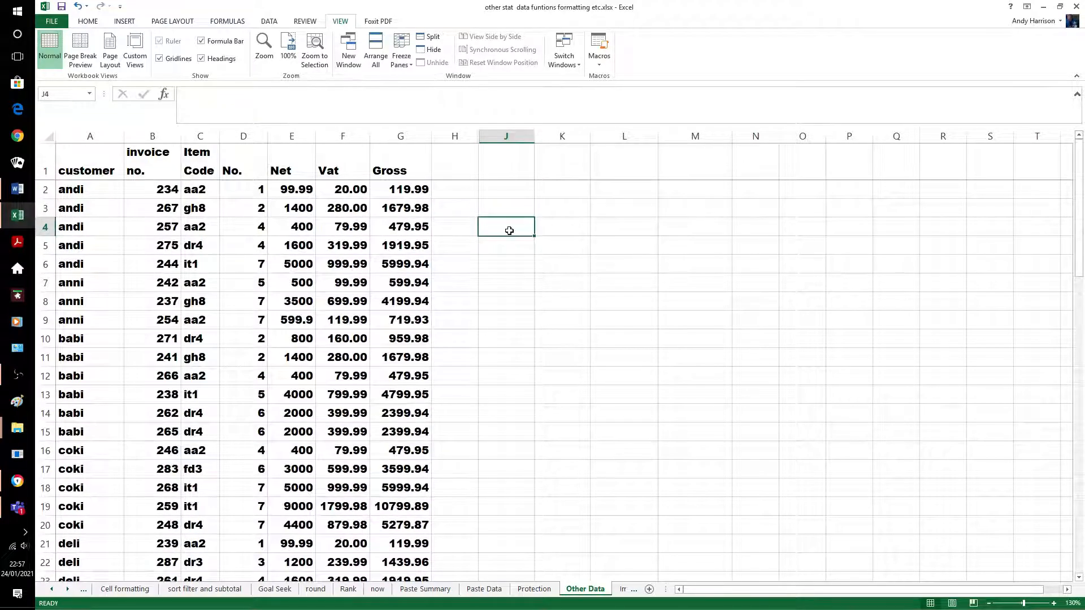
{"action": "scroll", "coordinate": [509, 230], "scroll_direction": "down", "scroll_amount": 12}
{"action": "scroll", "coordinate": [507, 225], "scroll_direction": "up", "scroll_amount": 9}
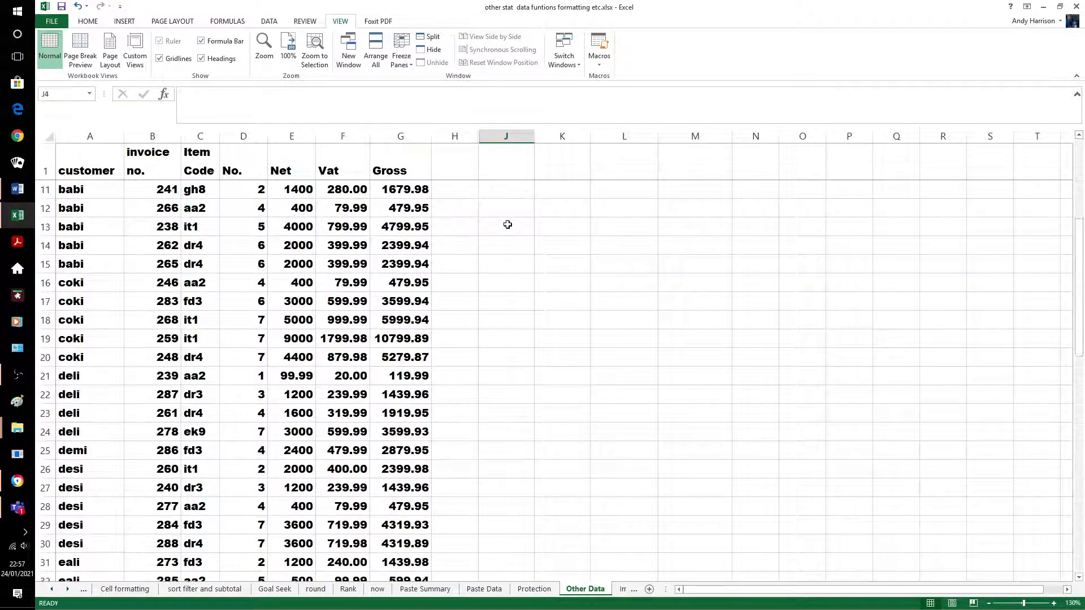
{"action": "scroll", "coordinate": [507, 225], "scroll_direction": "up", "scroll_amount": 3}
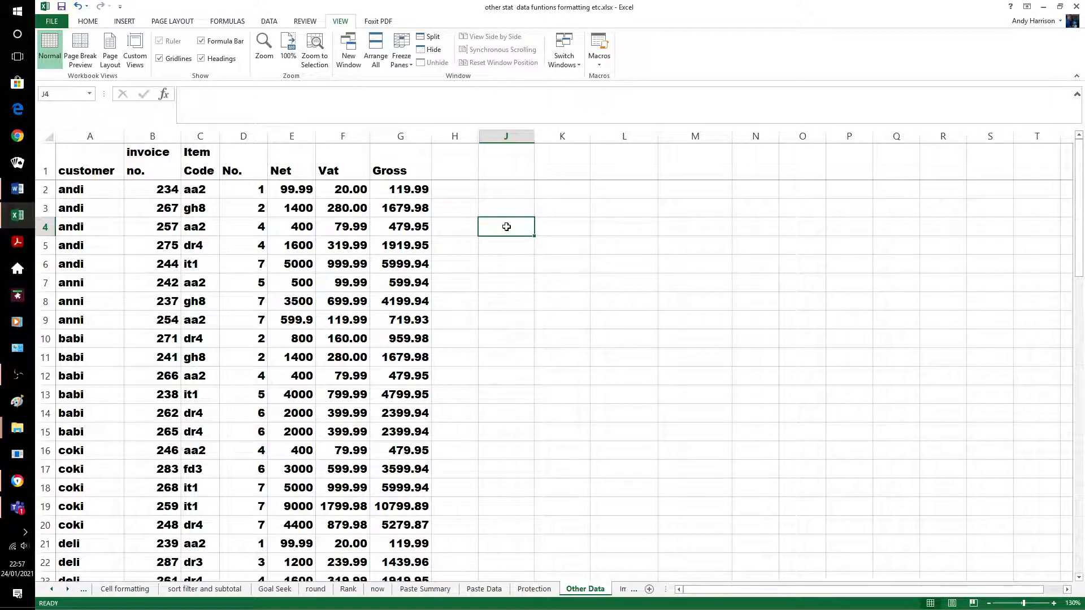
{"action": "left_click", "coordinate": [410, 66]}
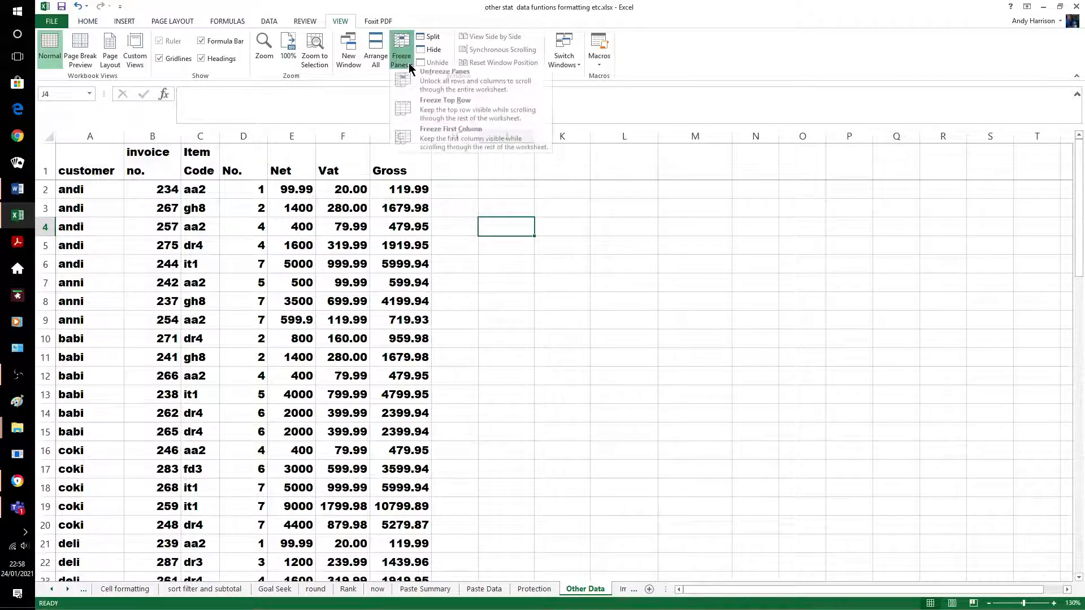
{"action": "left_click", "coordinate": [448, 88]}
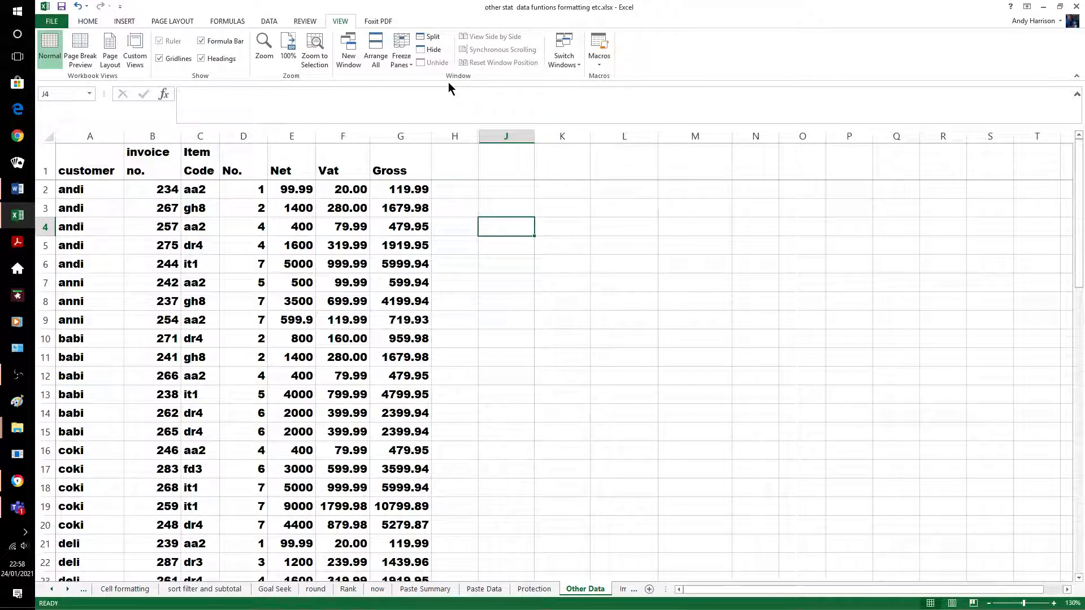
{"action": "left_click", "coordinate": [509, 288]}
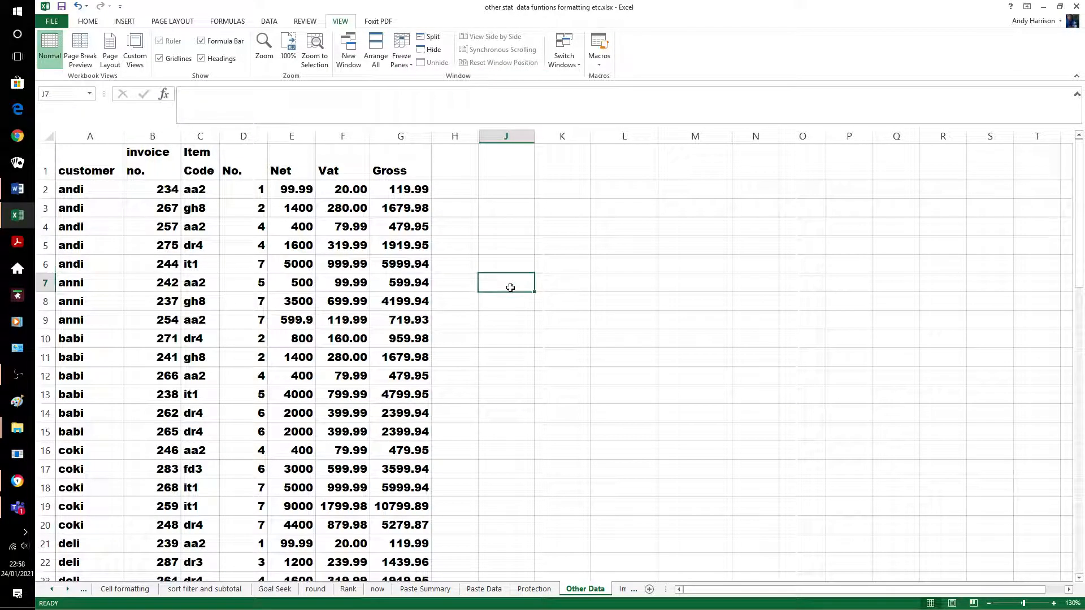
{"action": "left_click", "coordinate": [146, 189]}
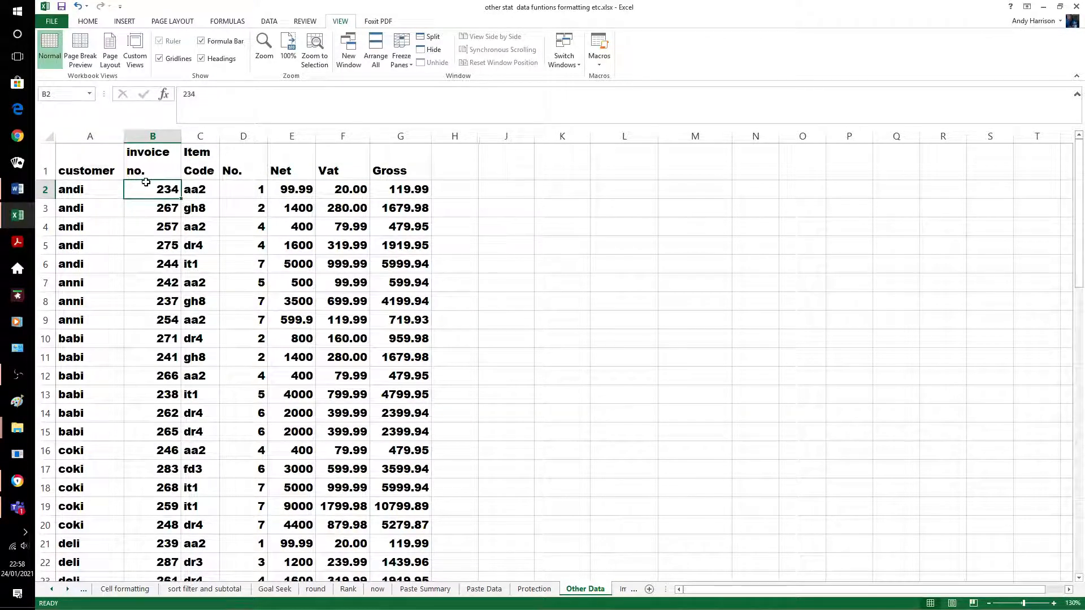
Freeze panes so header row 1 and column A stay in view
{"action": "left_click", "coordinate": [401, 61]}
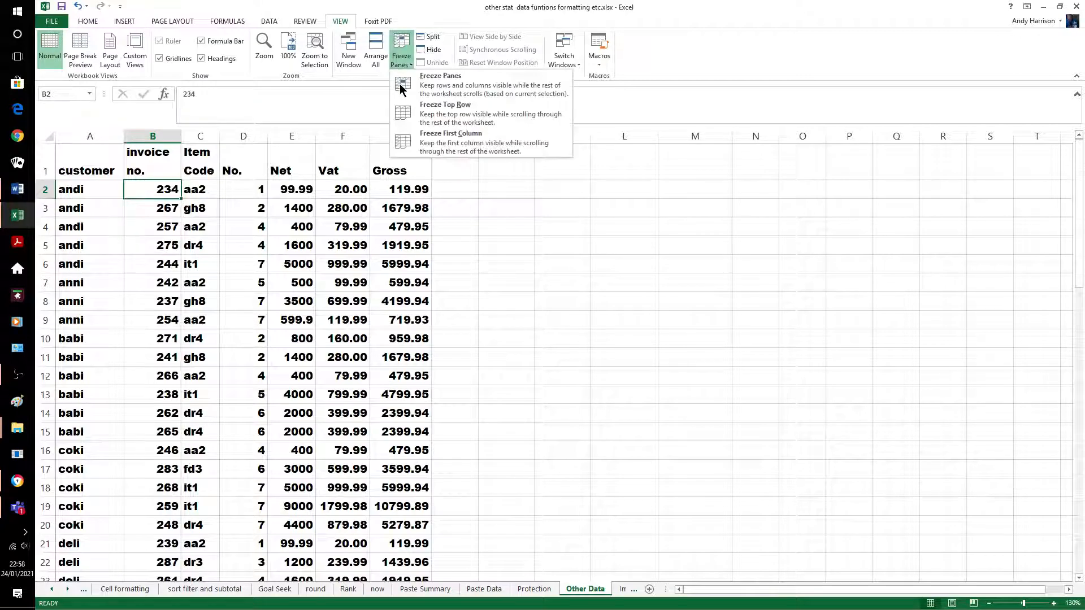
{"action": "left_click", "coordinate": [451, 92]}
{"action": "left_click", "coordinate": [509, 262]}
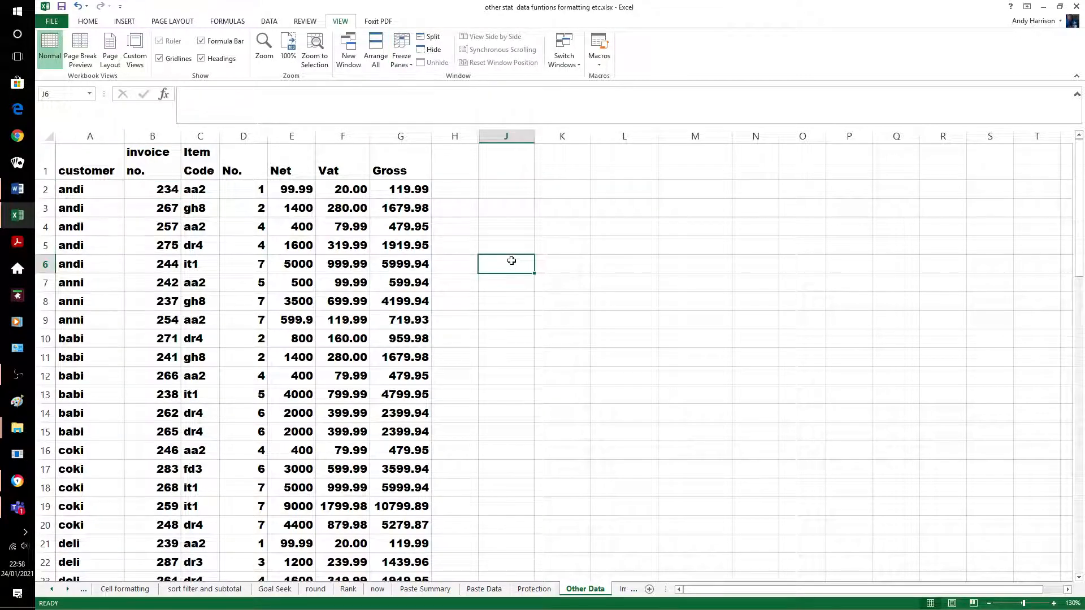
{"action": "scroll", "coordinate": [510, 261], "scroll_direction": "down", "scroll_amount": 3}
{"action": "scroll", "coordinate": [511, 261], "scroll_direction": "up", "scroll_amount": 3}
{"action": "mouse_move", "coordinate": [715, 594]}
{"action": "left_mouse_down"}
{"action": "mouse_move", "coordinate": [769, 594]}
{"action": "mouse_move", "coordinate": [713, 595]}
{"action": "left_mouse_up"}
Enter 55 in cell R5
{"action": "left_click", "coordinate": [935, 247]}
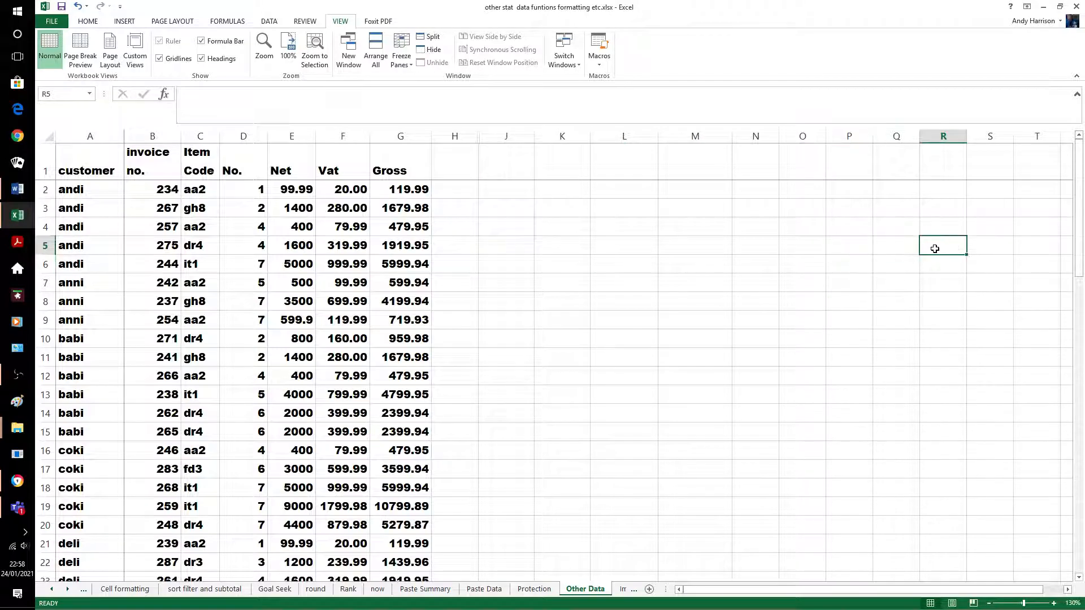
{"action": "type", "text": "55"}
{"action": "left_click", "coordinate": [904, 318]}
{"action": "left_click_drag", "start_coordinate": [907, 590], "coordinate": [780, 589]}
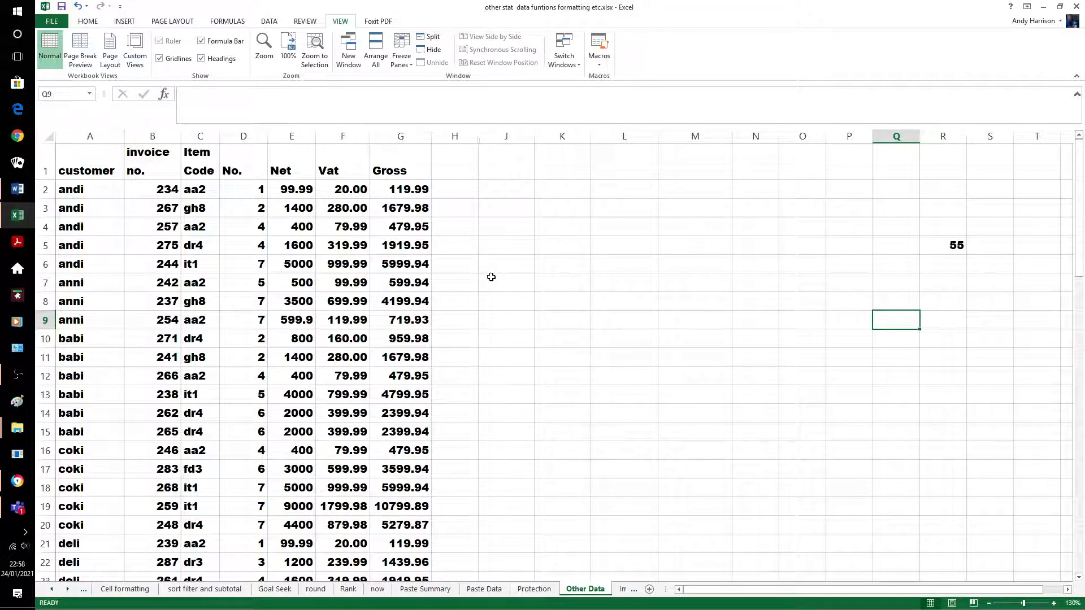
{"action": "scroll", "coordinate": [491, 272], "scroll_direction": "down", "scroll_amount": 2}
{"action": "scroll", "coordinate": [491, 271], "scroll_direction": "up", "scroll_amount": 2}
Unfreeze the panes and delete the 55 from cell R5
{"action": "left_click", "coordinate": [401, 55]}
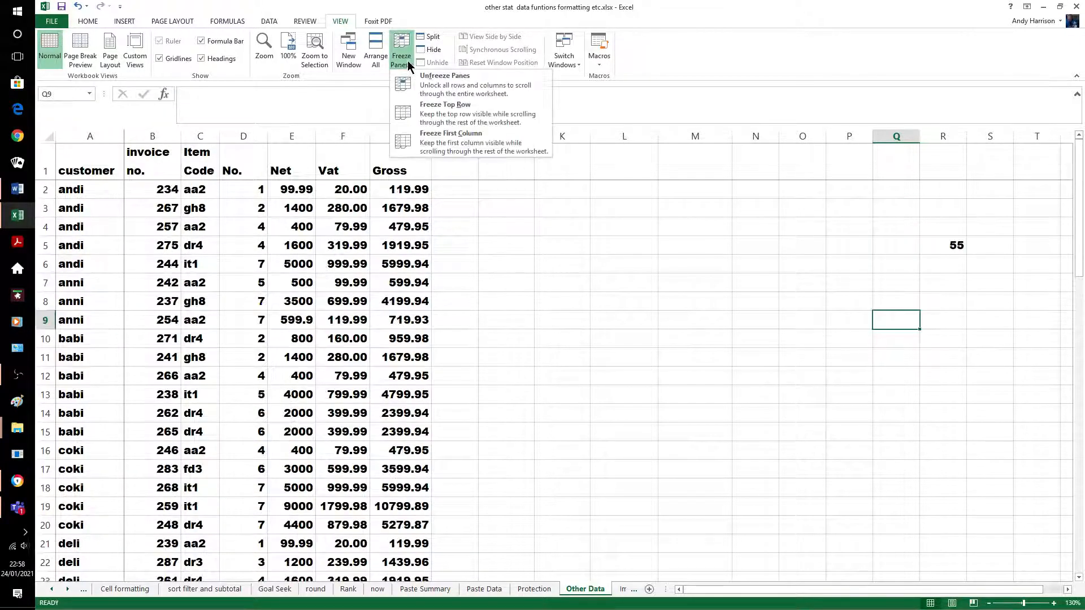
{"action": "left_click", "coordinate": [443, 94]}
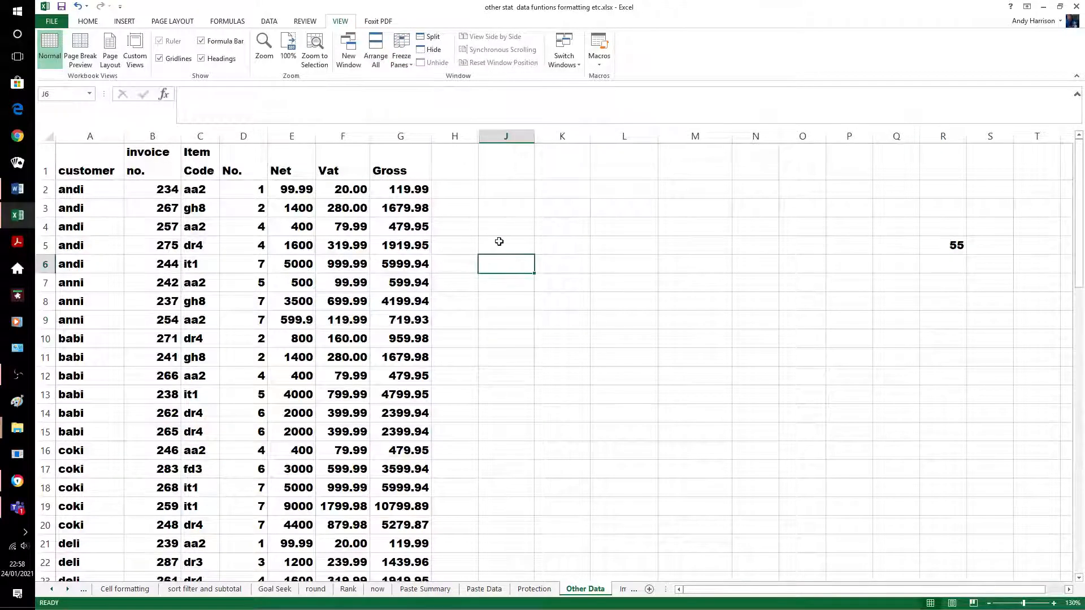
{"action": "left_click", "coordinate": [942, 248]}
{"action": "key", "text": "Delete"}
{"action": "key", "text": "End"}
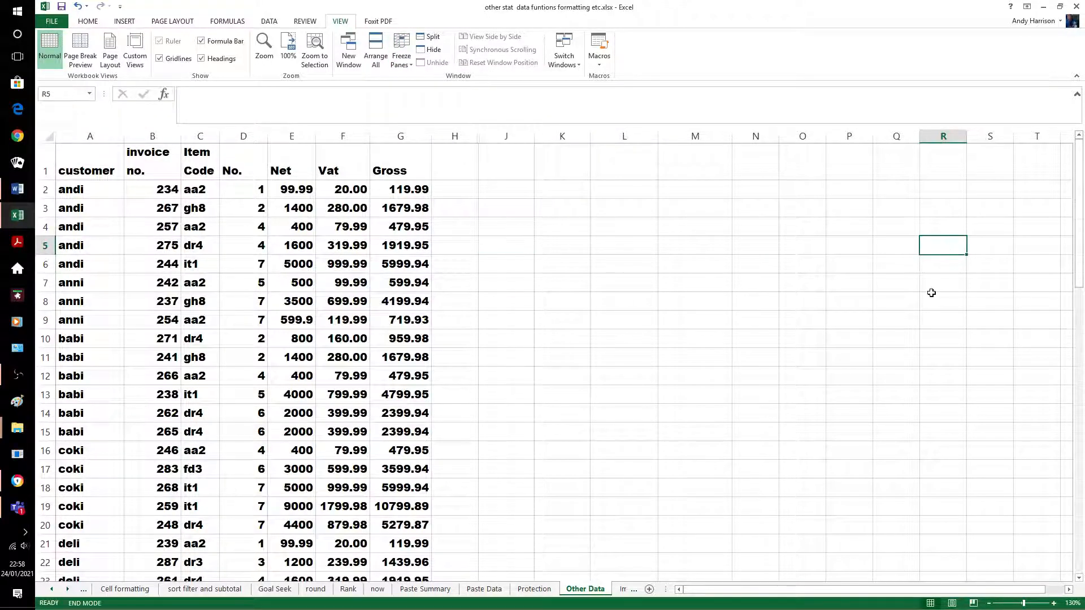
{"action": "left_click", "coordinate": [849, 320]}
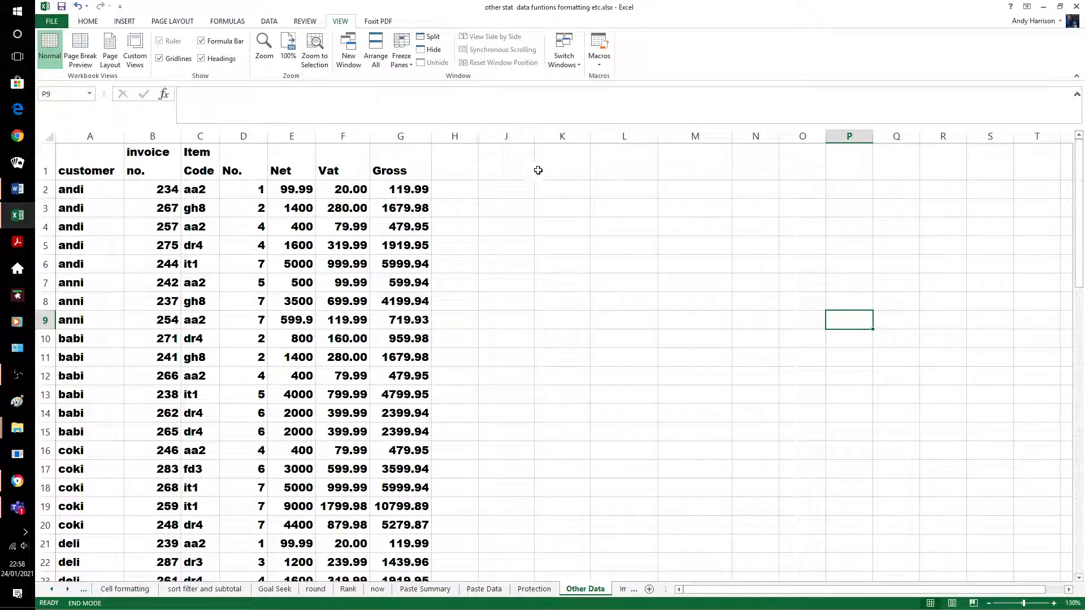
{"action": "left_click", "coordinate": [527, 268]}
Unhide column I by unhiding across columns H to J
{"action": "scroll", "coordinate": [522, 263], "scroll_direction": "down", "scroll_amount": 3}
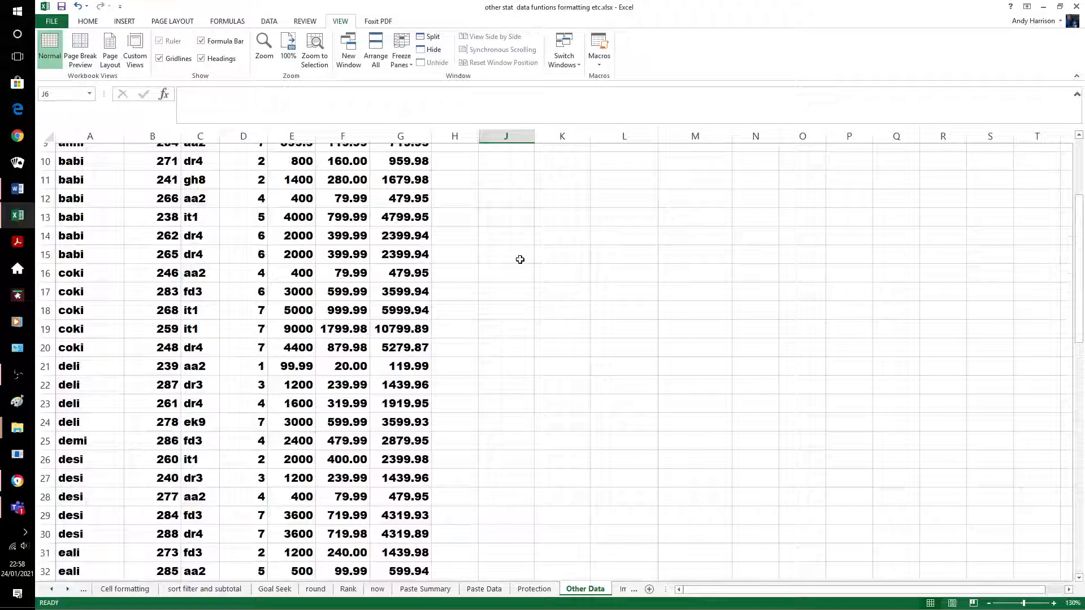
{"action": "scroll", "coordinate": [520, 259], "scroll_direction": "down", "scroll_amount": 13}
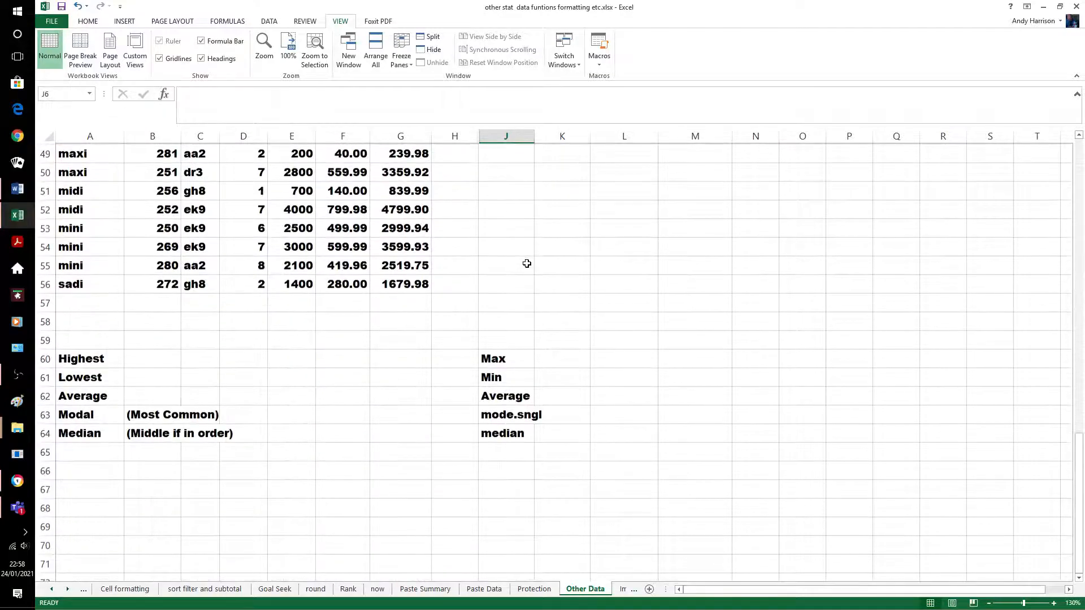
{"action": "left_click_drag", "start_coordinate": [452, 137], "coordinate": [490, 137]}
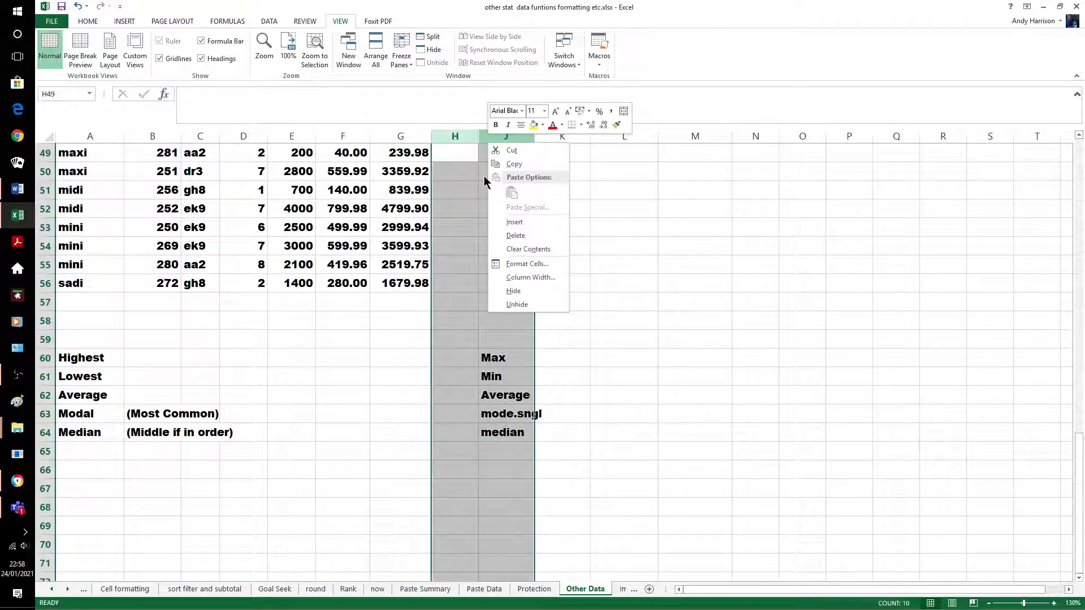
{"action": "right_click", "coordinate": [489, 137]}
{"action": "left_click", "coordinate": [517, 304]}
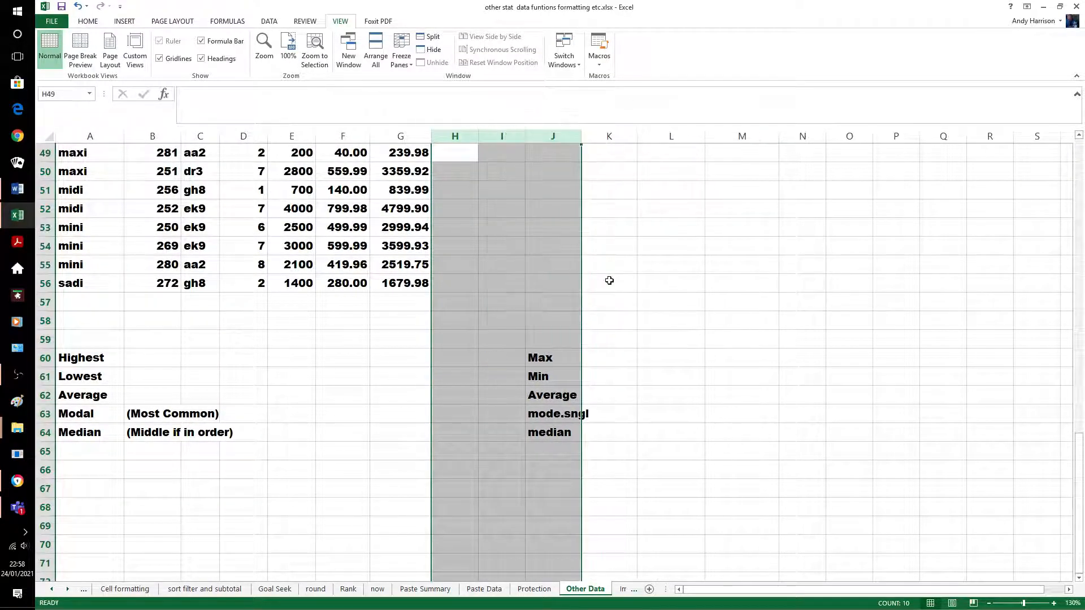
{"action": "left_click", "coordinate": [598, 246]}
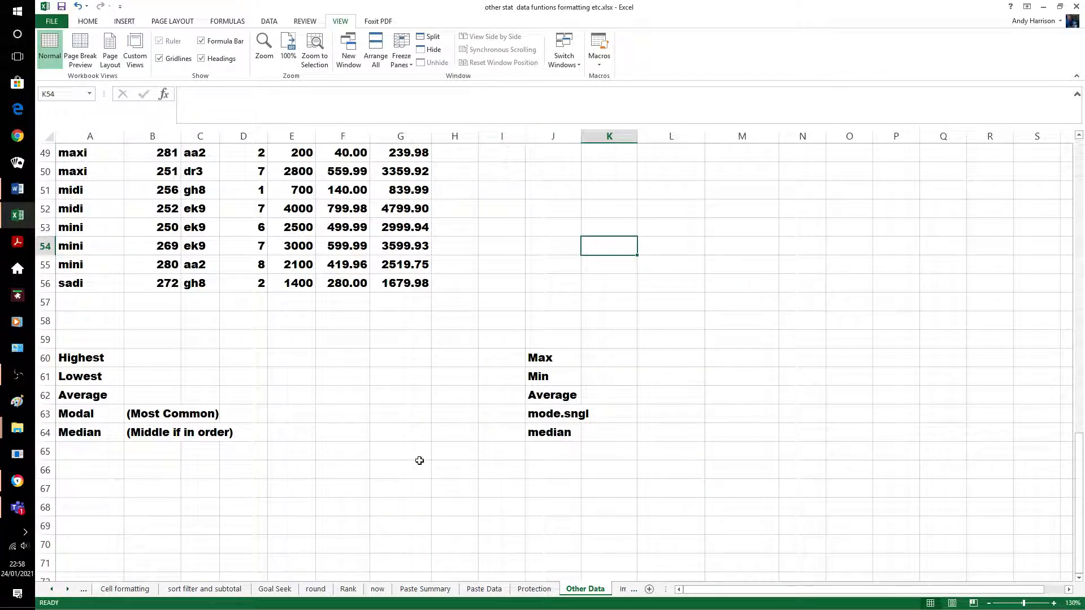
Enter =max(e2:e56) in E60 to show the highest Net, 9000
{"action": "left_click", "coordinate": [368, 469]}
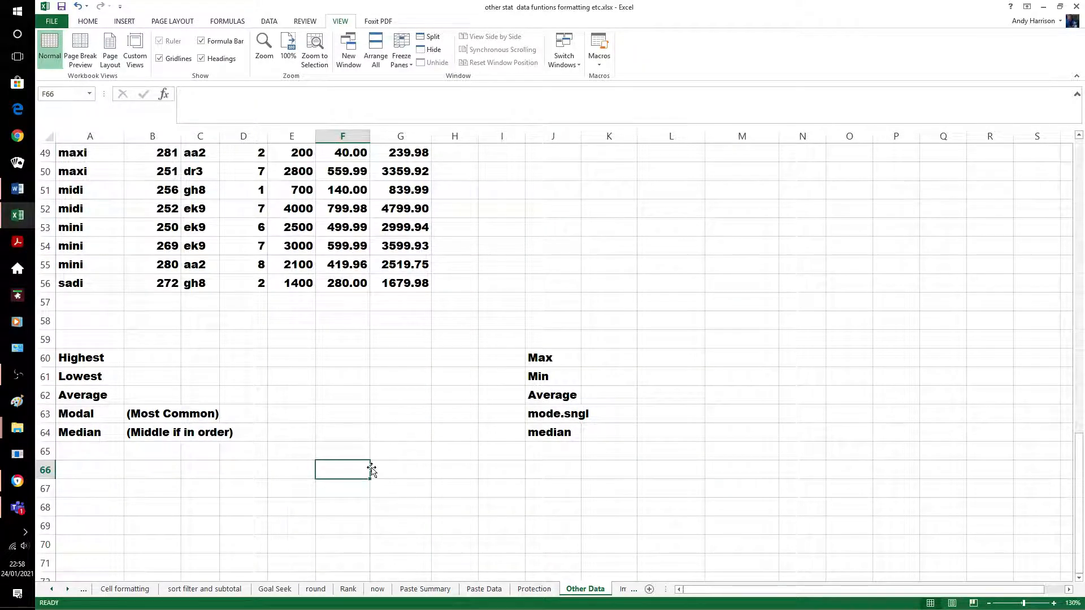
{"action": "left_click", "coordinate": [297, 356]}
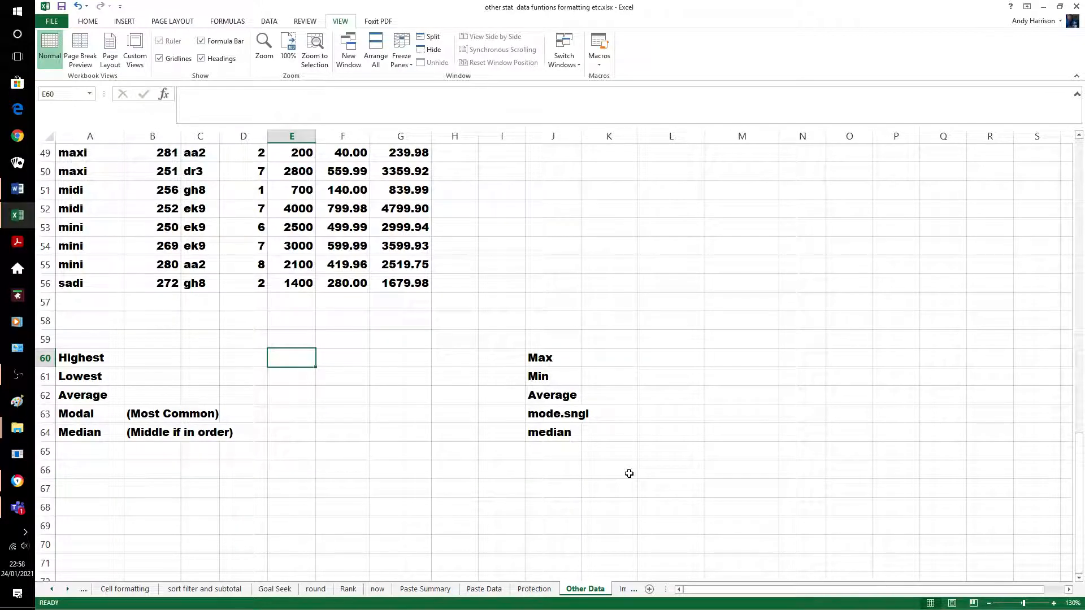
{"action": "type", "text": "=max"}
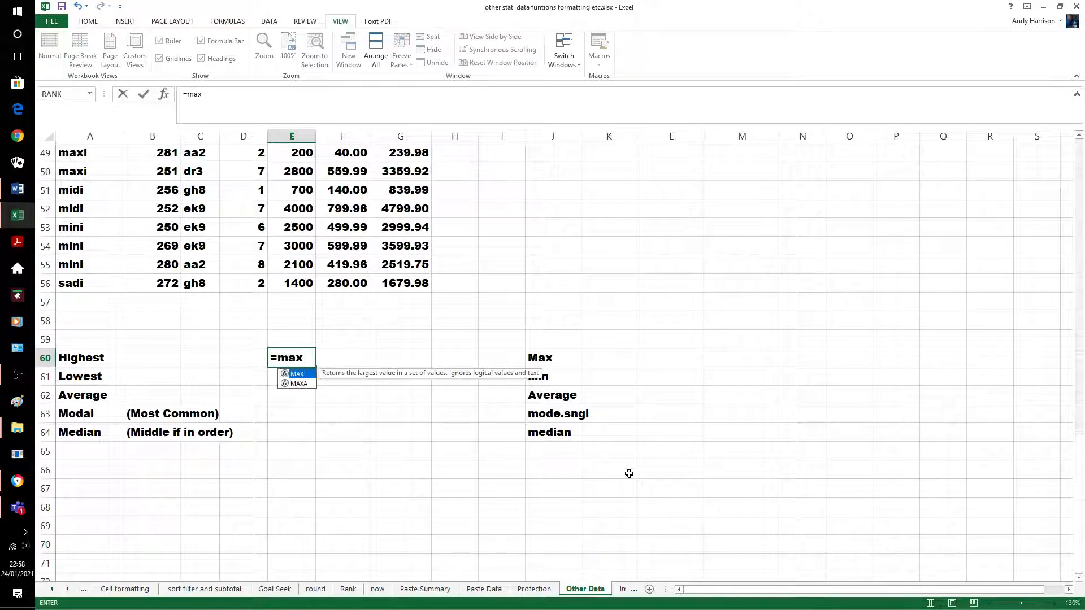
{"action": "type", "text": "("}
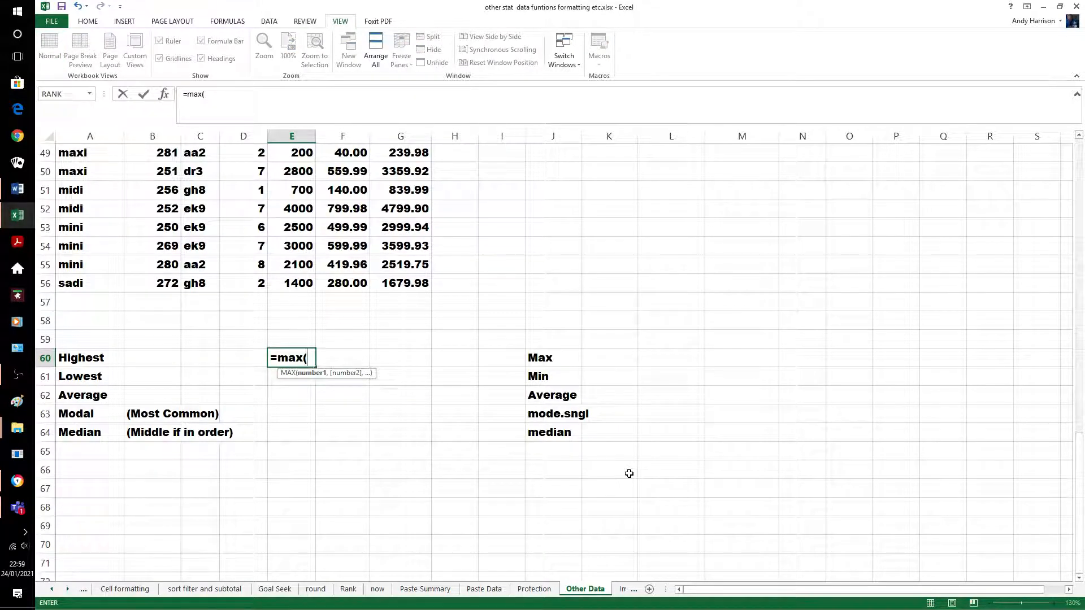
{"action": "type", "text": "e2:e56"}
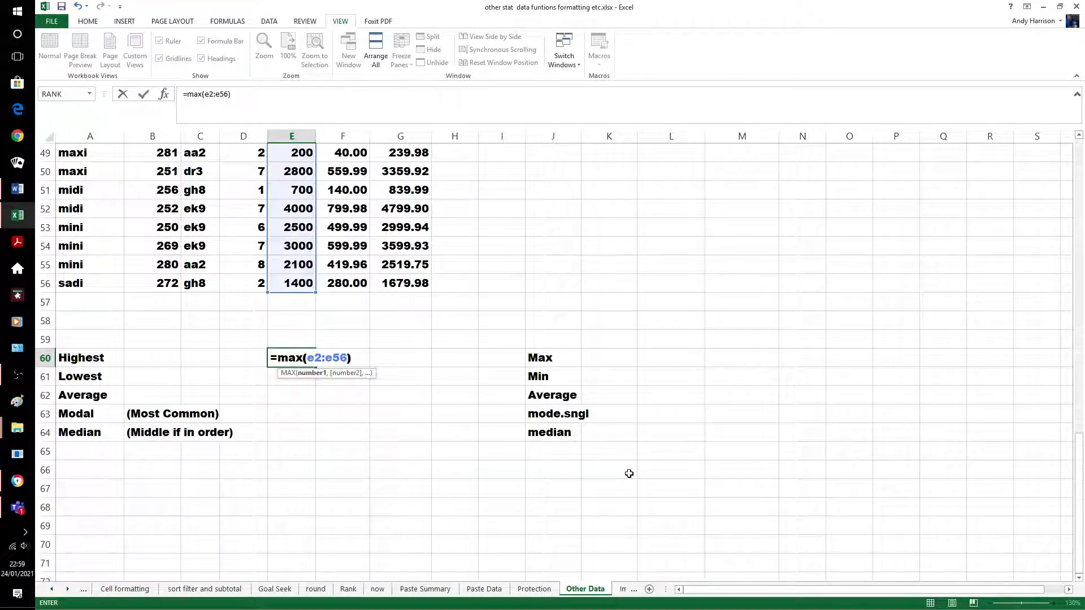
{"action": "type", "text": ")"}
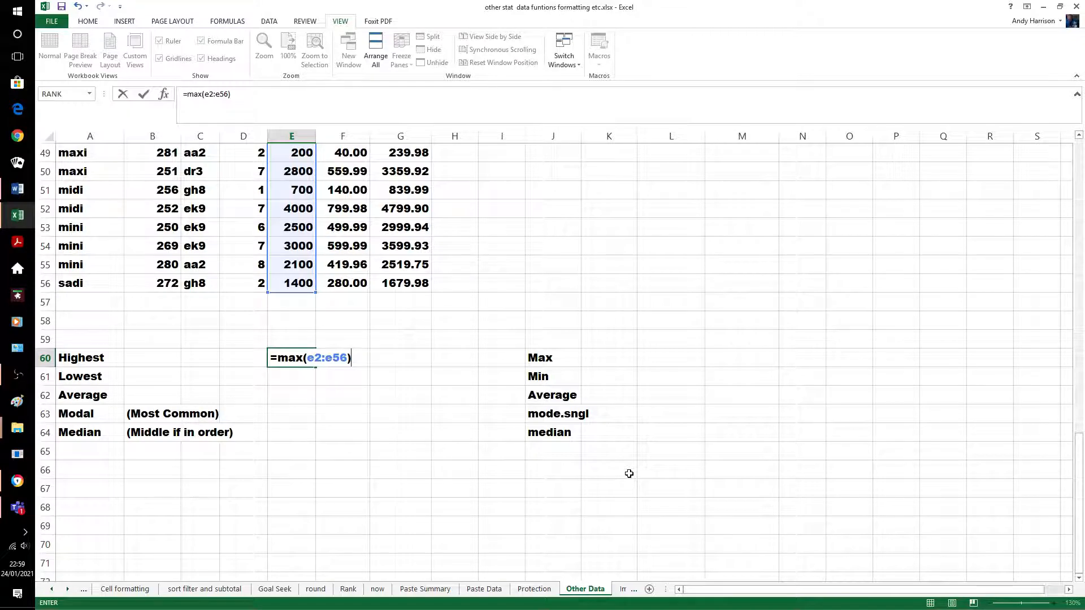
{"action": "key", "text": "Return"}
{"action": "left_click", "coordinate": [399, 377]}
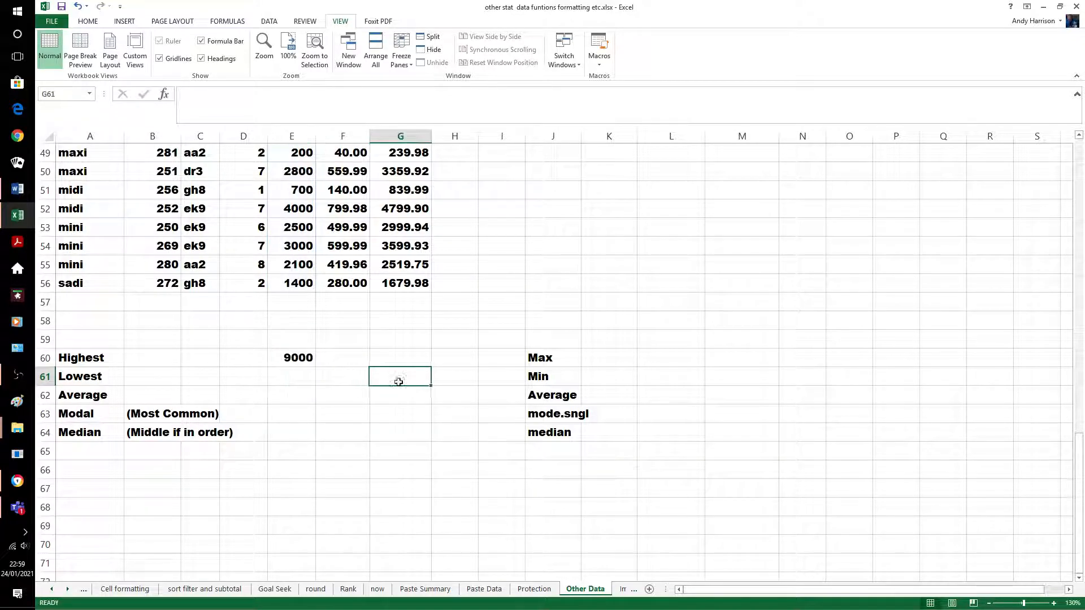
Enter =min(f2:f56) in F61 to show the lowest Vat, 20.00
{"action": "scroll", "coordinate": [460, 374], "scroll_direction": "up", "scroll_amount": 7}
{"action": "scroll", "coordinate": [459, 374], "scroll_direction": "up", "scroll_amount": 9}
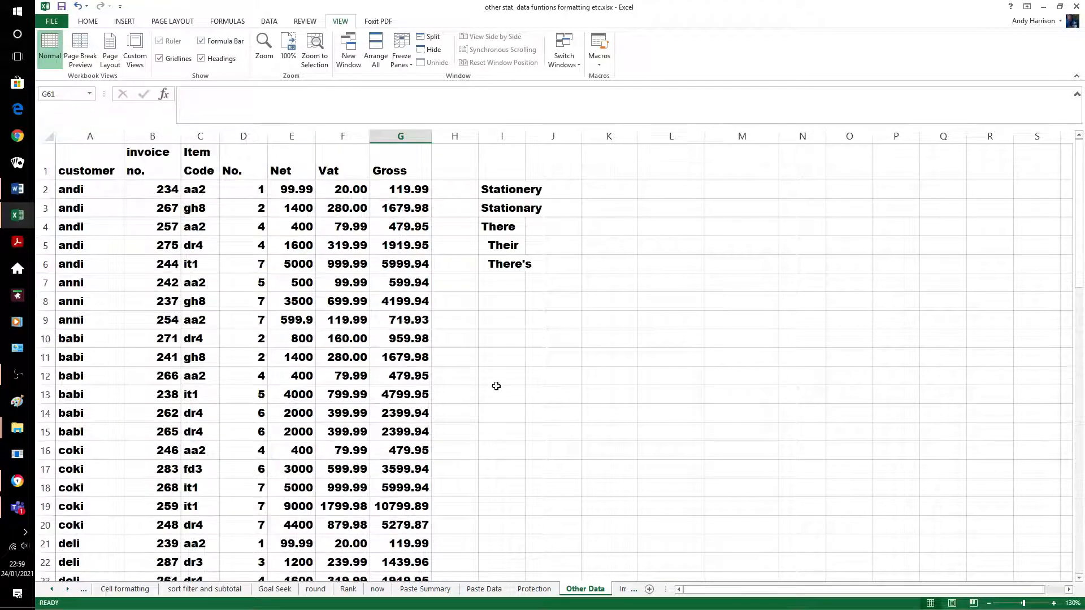
{"action": "scroll", "coordinate": [496, 392], "scroll_direction": "down", "scroll_amount": 5}
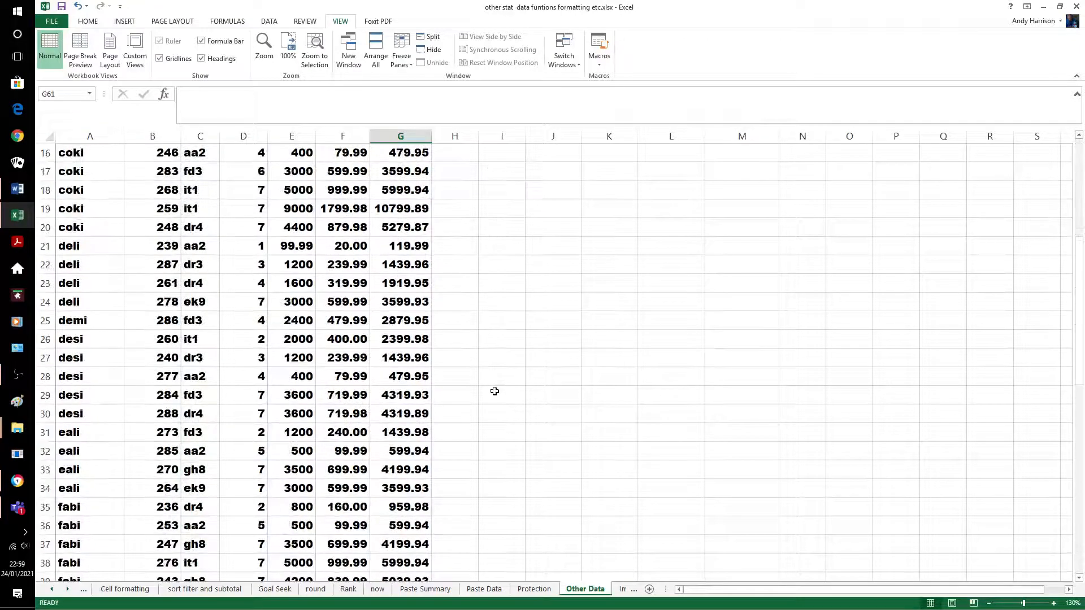
{"action": "scroll", "coordinate": [493, 365], "scroll_direction": "down", "scroll_amount": 2}
{"action": "scroll", "coordinate": [493, 361], "scroll_direction": "up", "scroll_amount": 2}
{"action": "left_click", "coordinate": [589, 394]}
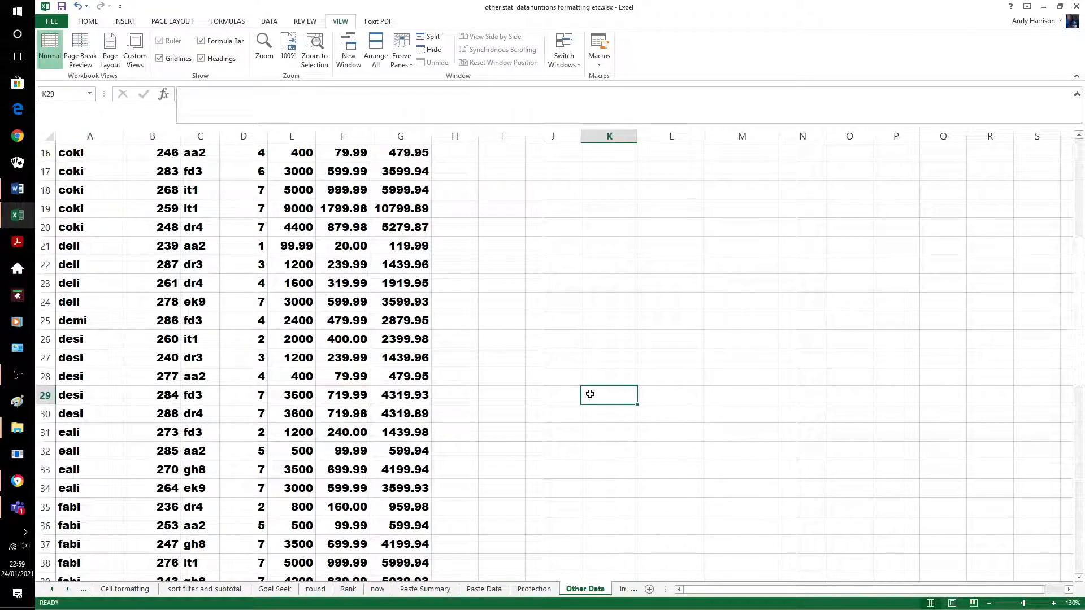
{"action": "scroll", "coordinate": [589, 390], "scroll_direction": "down", "scroll_amount": 4}
{"action": "scroll", "coordinate": [588, 378], "scroll_direction": "down", "scroll_amount": 5}
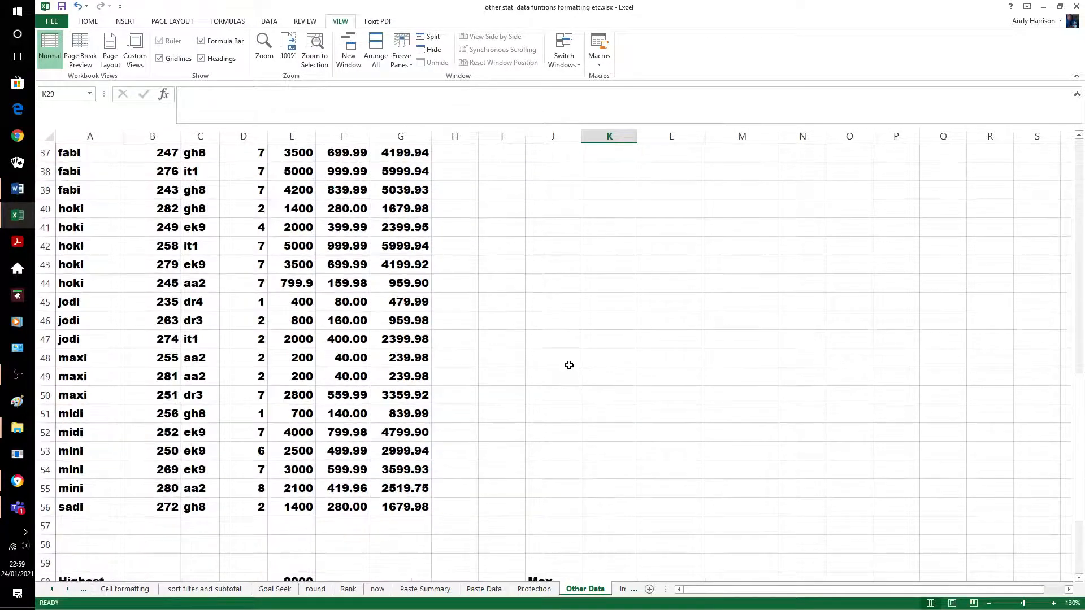
{"action": "left_click", "coordinate": [358, 490]}
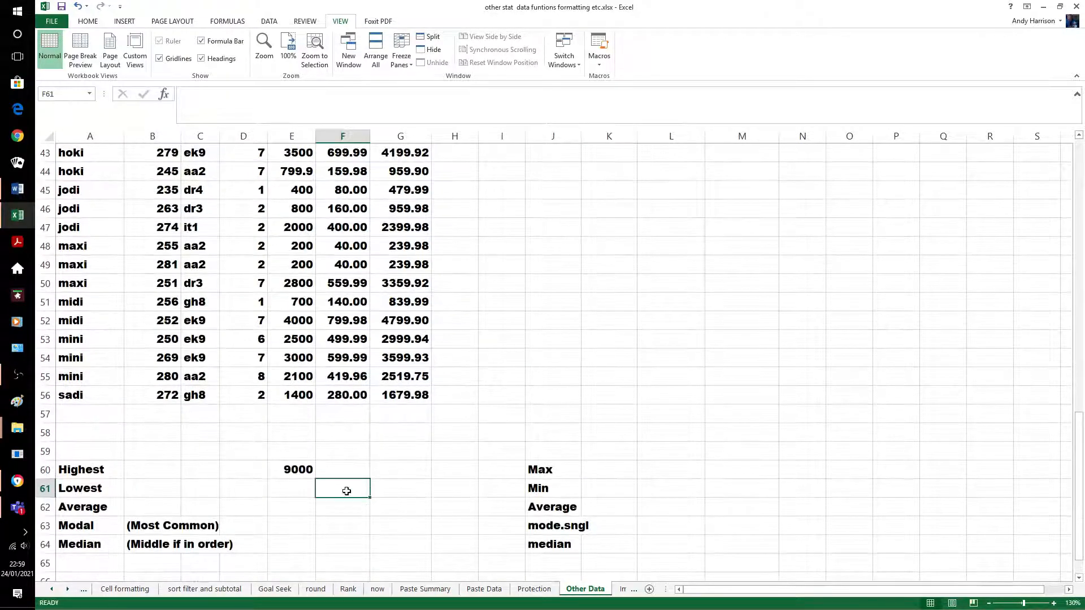
{"action": "type", "text": "="}
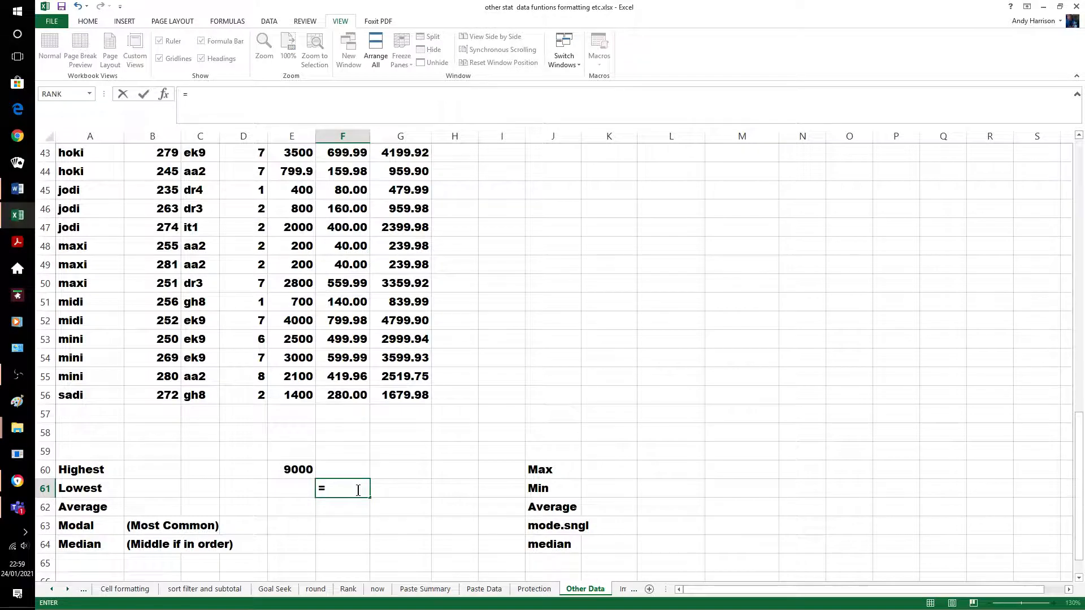
{"action": "type", "text": "min("}
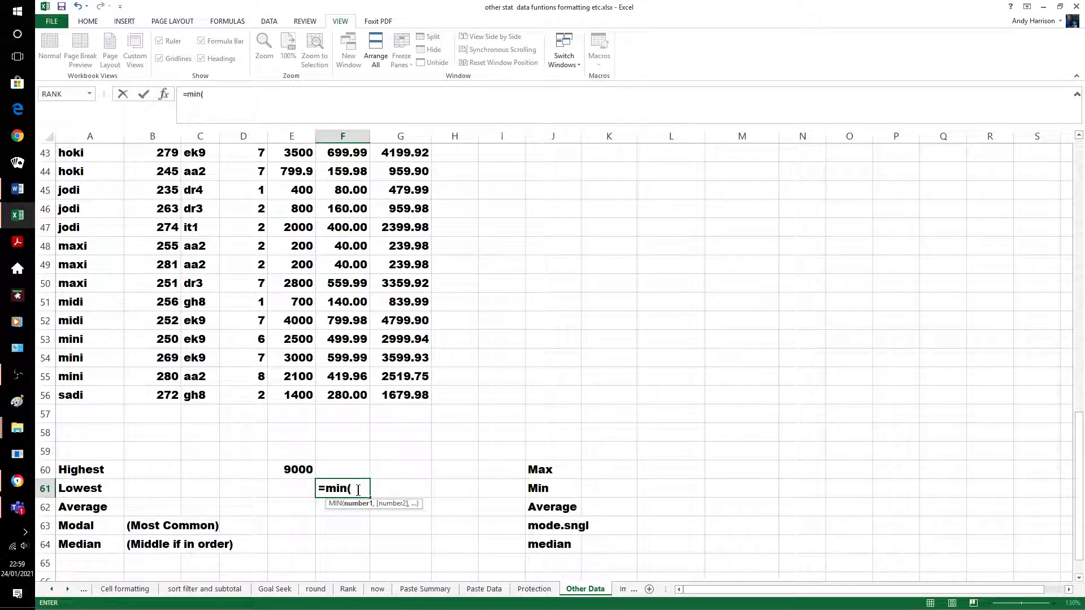
{"action": "type", "text": "f2:f"}
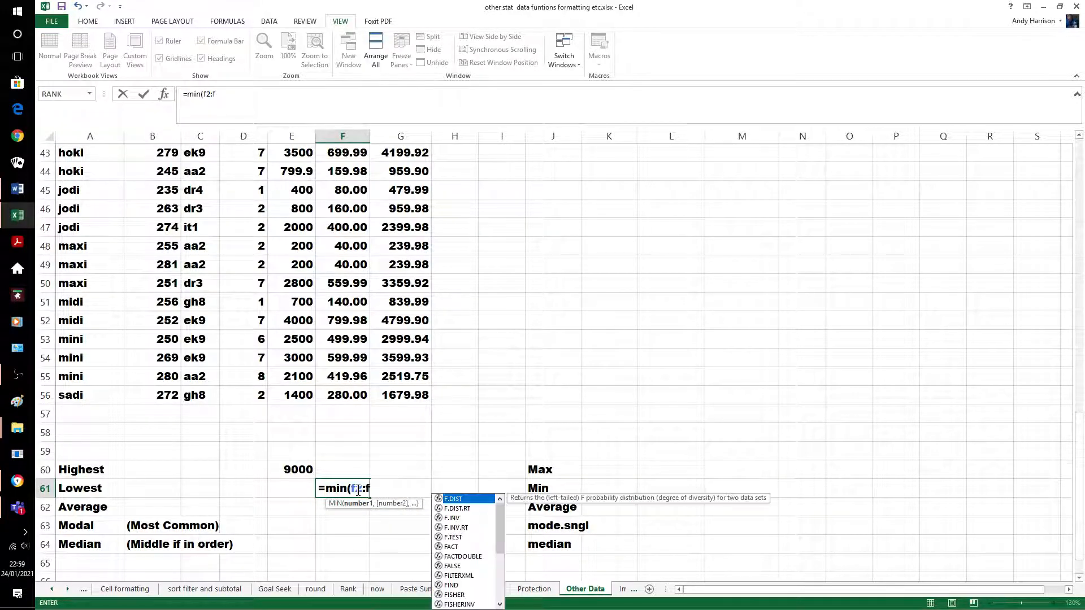
{"action": "type", "text": "56"}
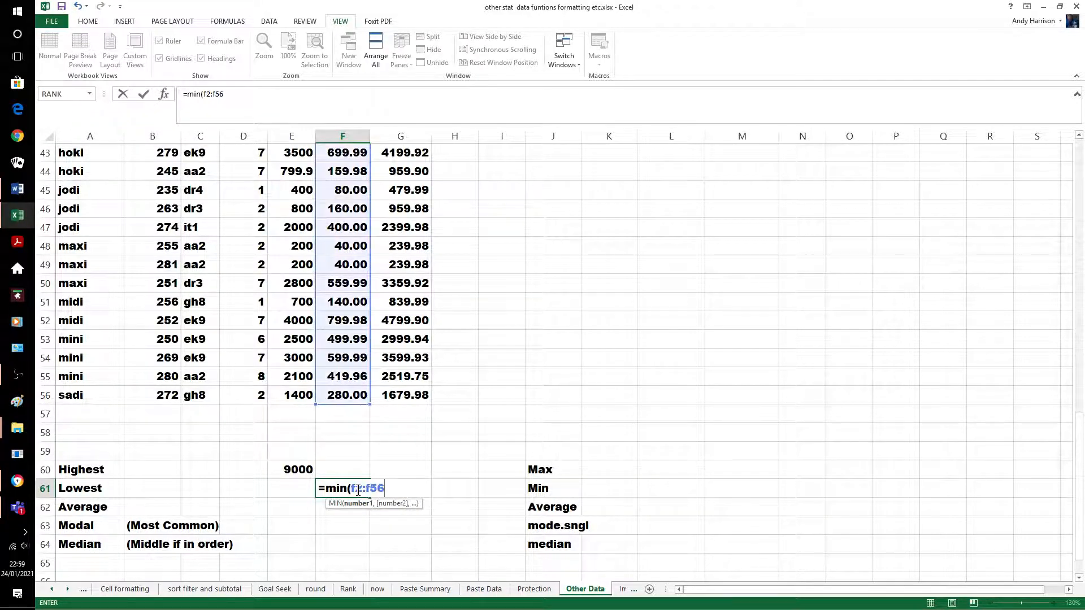
{"action": "type", "text": ")"}
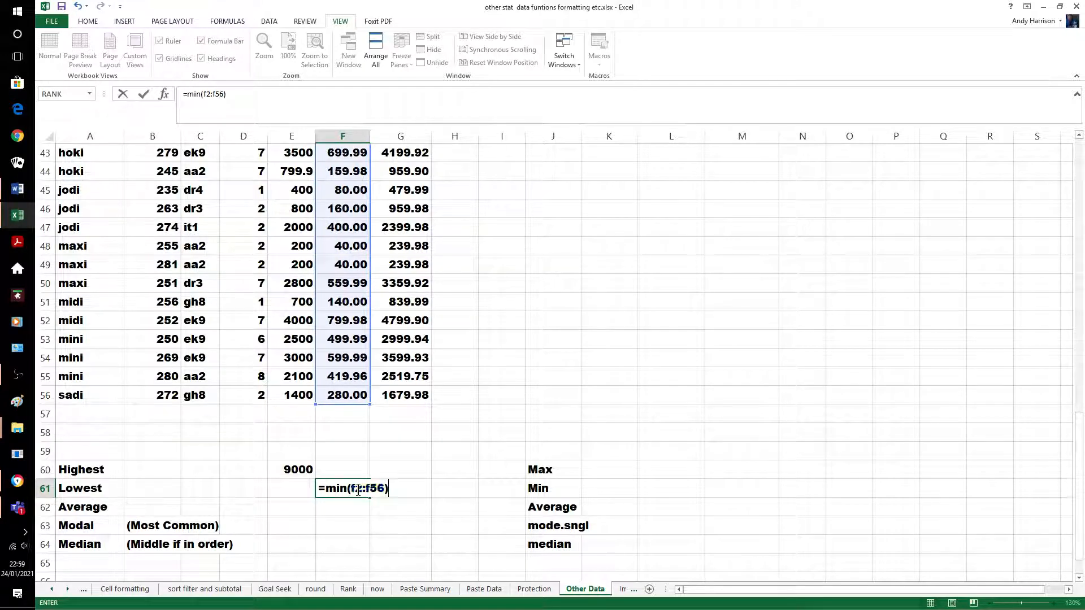
{"action": "key", "text": "Return"}
{"action": "left_click", "coordinate": [388, 486]}
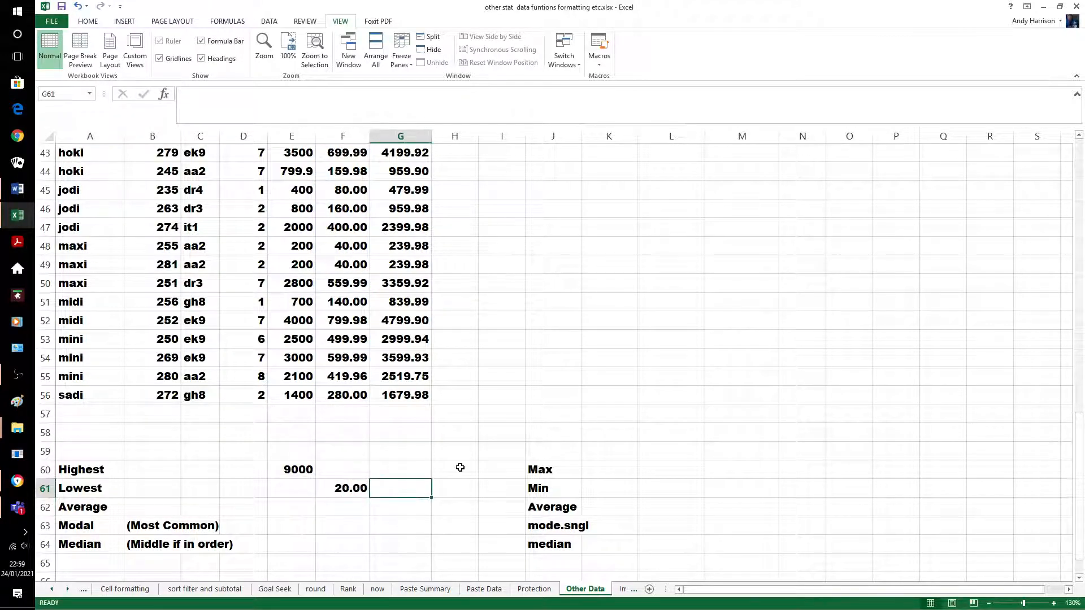
Change the Vat value in F2 to 30.00
{"action": "scroll", "coordinate": [521, 445], "scroll_direction": "up", "scroll_amount": 3}
{"action": "scroll", "coordinate": [521, 445], "scroll_direction": "up", "scroll_amount": 11}
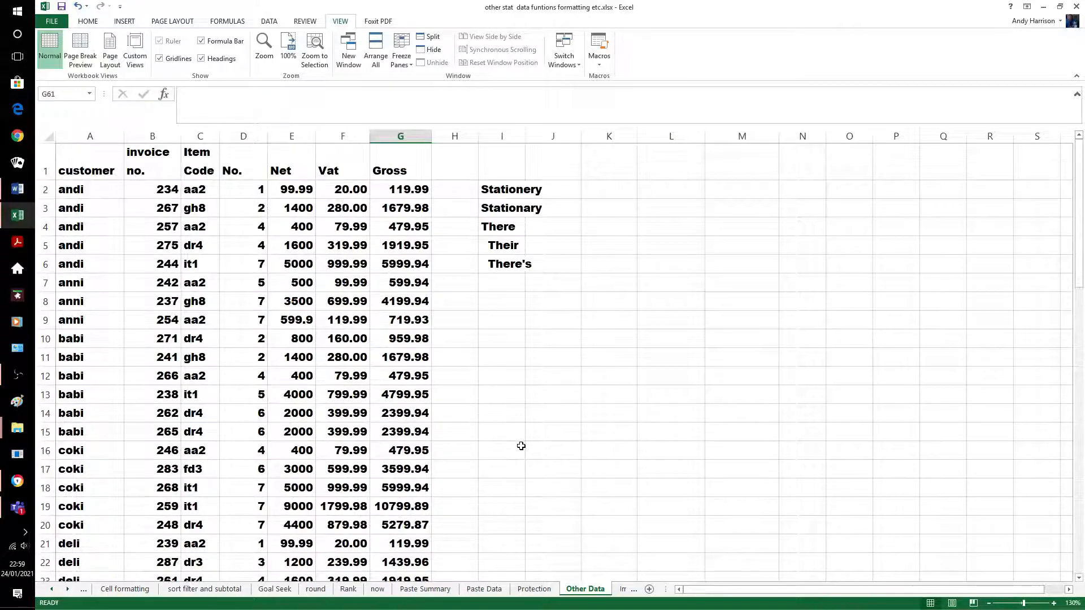
{"action": "scroll", "coordinate": [521, 446], "scroll_direction": "down", "scroll_amount": 1}
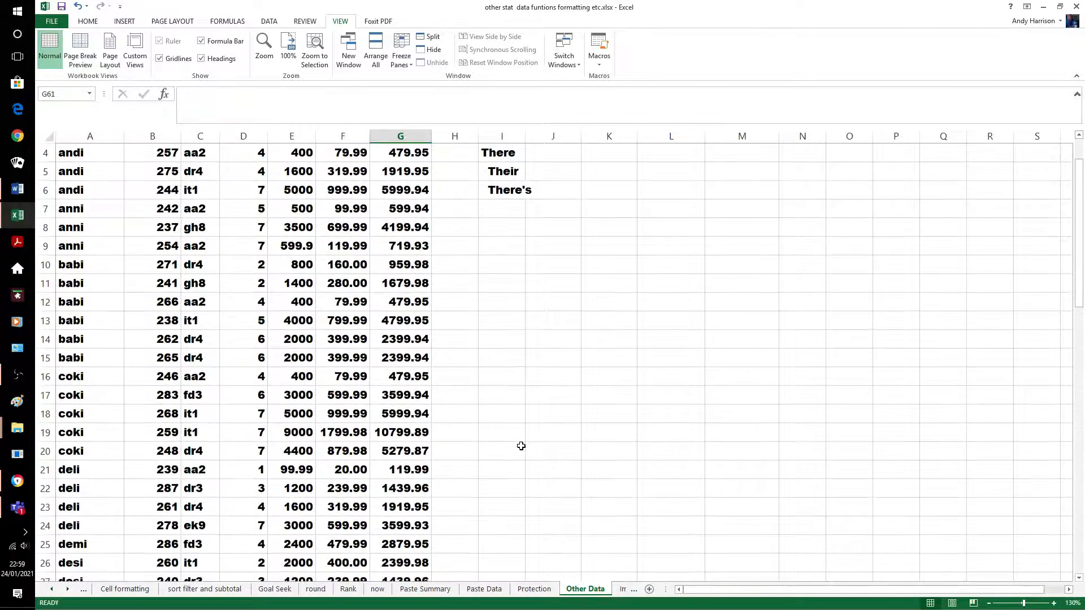
{"action": "scroll", "coordinate": [521, 446], "scroll_direction": "up", "scroll_amount": 1}
{"action": "left_click", "coordinate": [345, 185]}
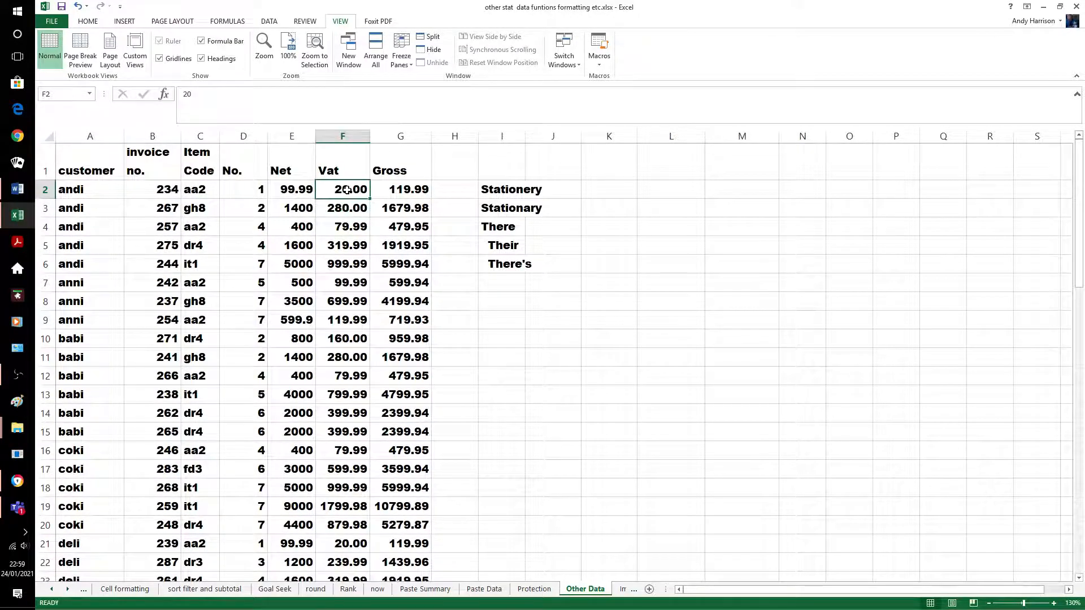
{"action": "type", "text": "30."}
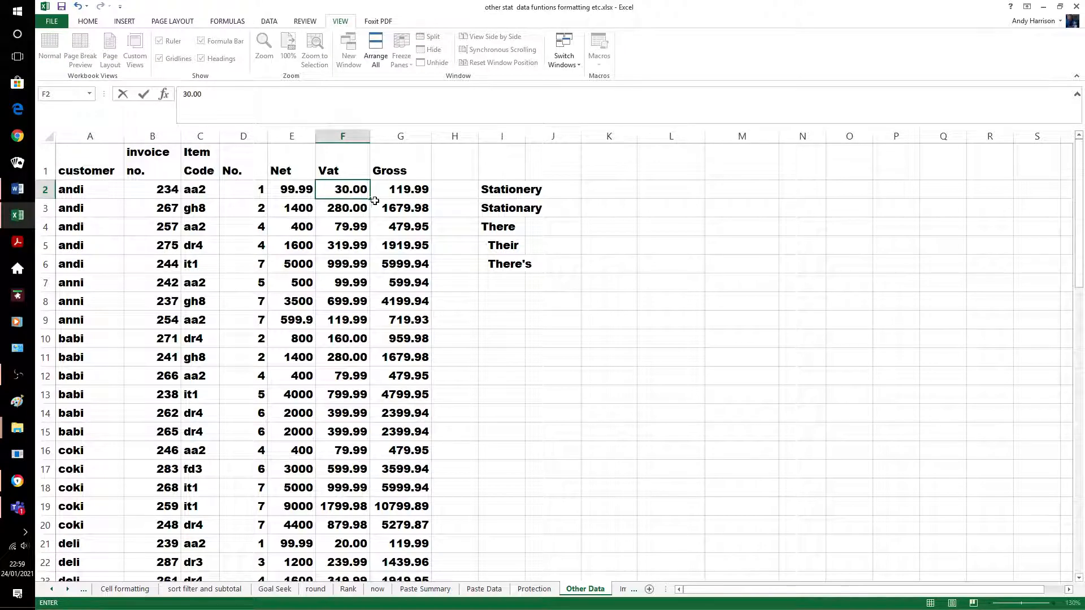
{"action": "left_click", "coordinate": [534, 362]}
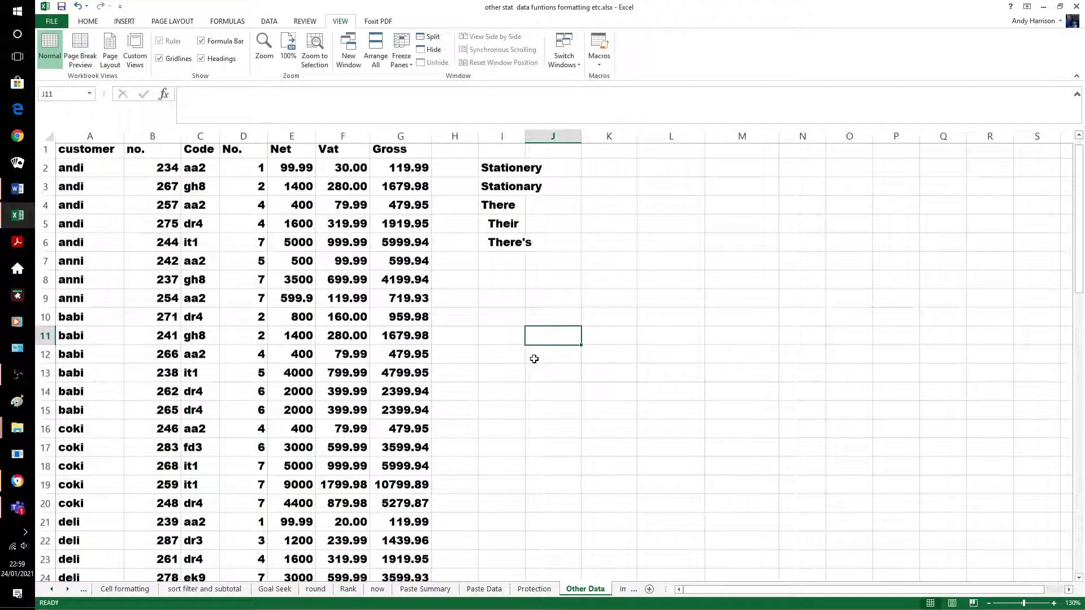
Change deli's Vat in F21 to 30.00, so the Lowest figure updates to 30.00
{"action": "scroll", "coordinate": [534, 361], "scroll_direction": "down", "scroll_amount": 13}
{"action": "scroll", "coordinate": [551, 366], "scroll_direction": "up", "scroll_amount": 3}
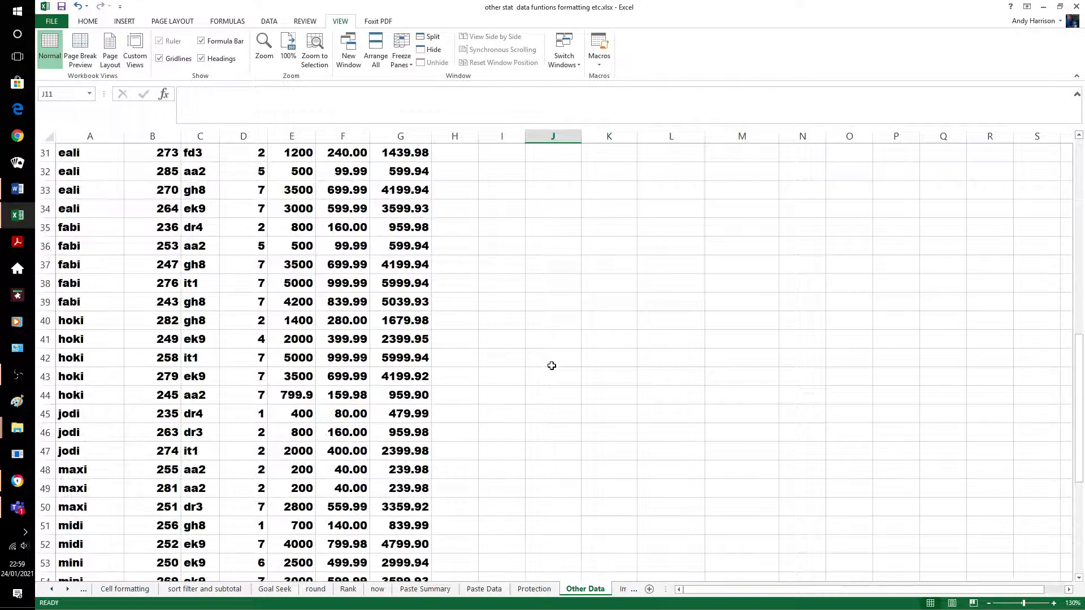
{"action": "scroll", "coordinate": [551, 366], "scroll_direction": "up", "scroll_amount": 3}
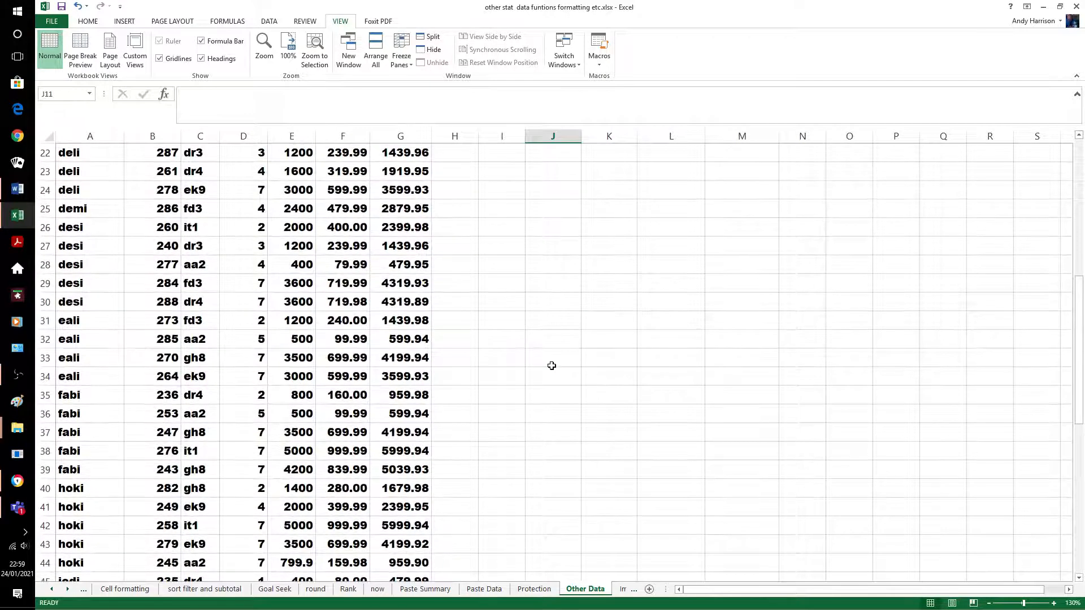
{"action": "scroll", "coordinate": [552, 365], "scroll_direction": "up", "scroll_amount": 7}
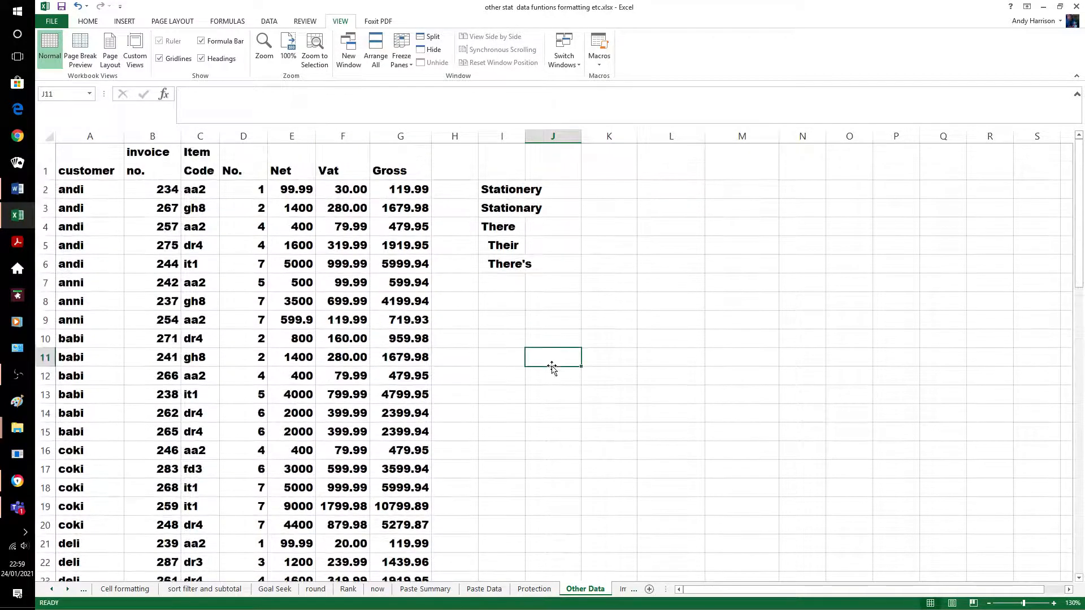
{"action": "scroll", "coordinate": [551, 368], "scroll_direction": "down", "scroll_amount": 1}
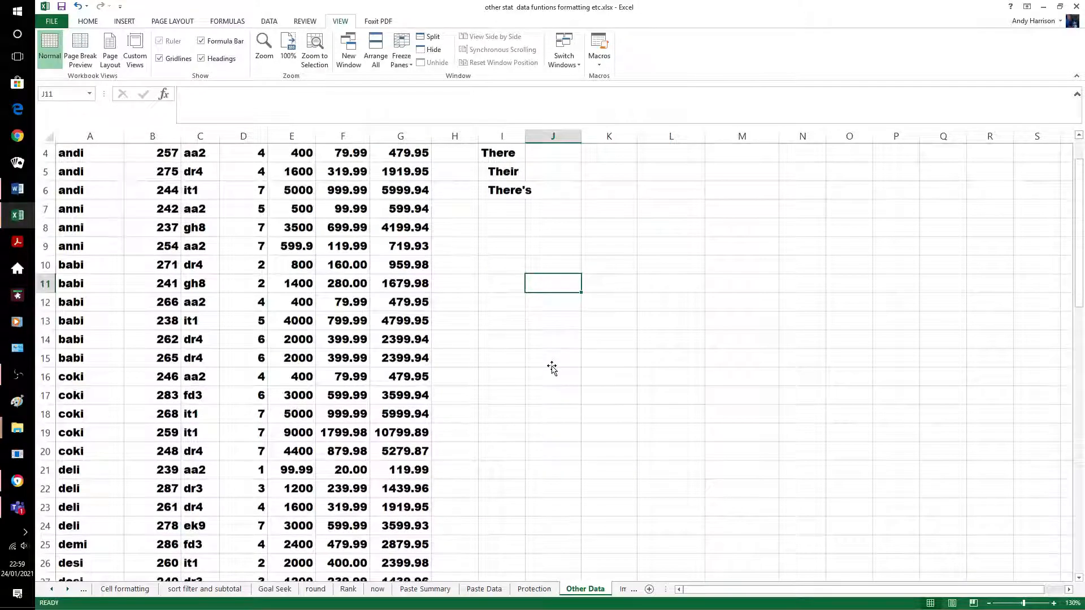
{"action": "scroll", "coordinate": [551, 368], "scroll_direction": "down", "scroll_amount": 2}
{"action": "left_click", "coordinate": [342, 358]}
{"action": "type", "text": "30.00"}
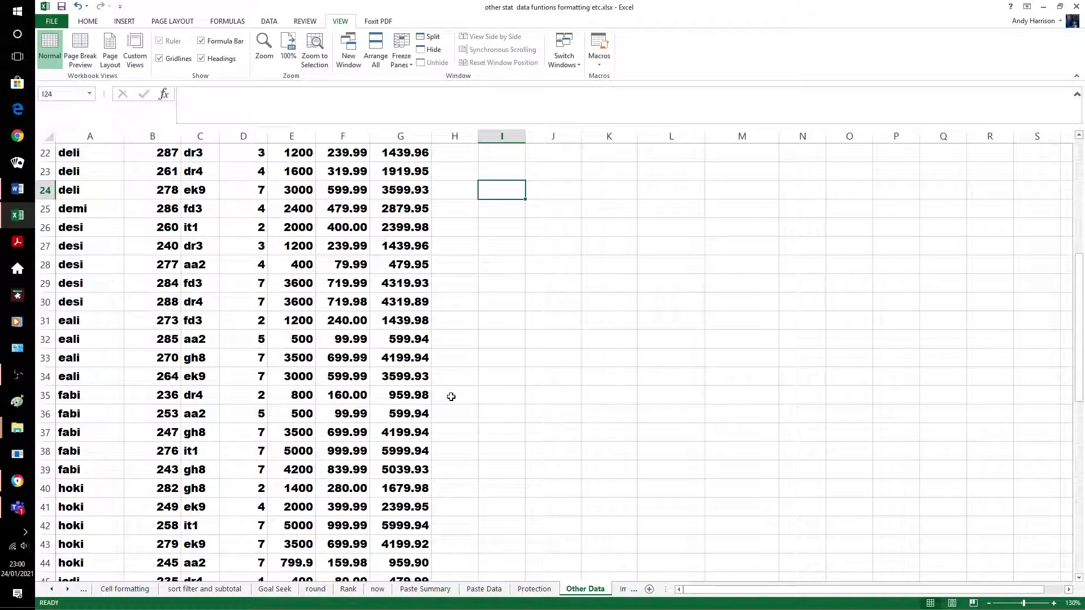
{"action": "scroll", "coordinate": [450, 397], "scroll_direction": "down", "scroll_amount": 7}
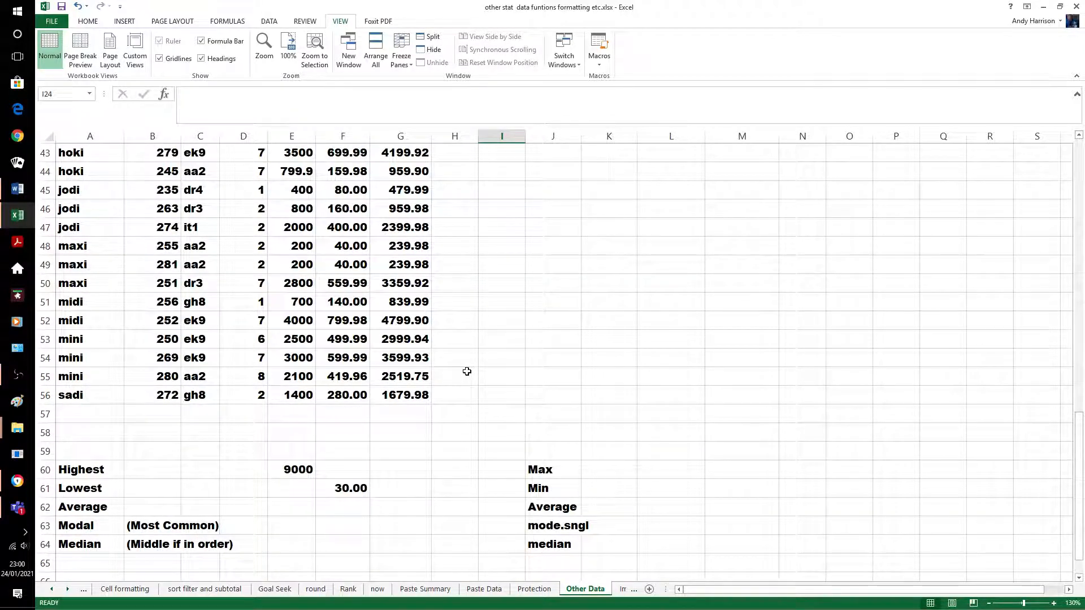
{"action": "left_click", "coordinate": [405, 511]}
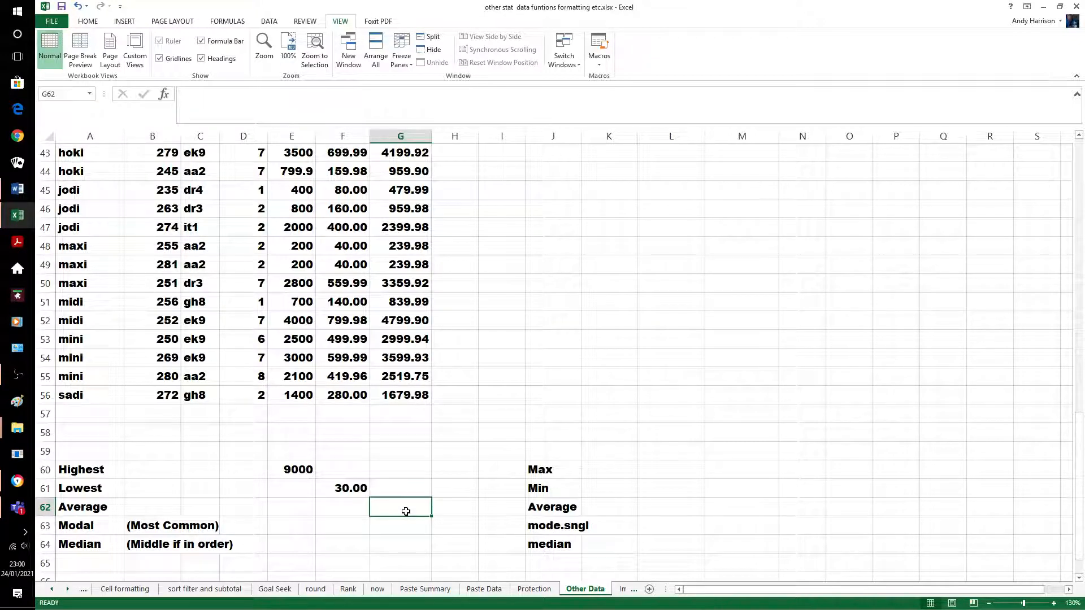
Begin entering the Gross column AVERAGE formula in cell G62
{"action": "double_click", "coordinate": [406, 511]}
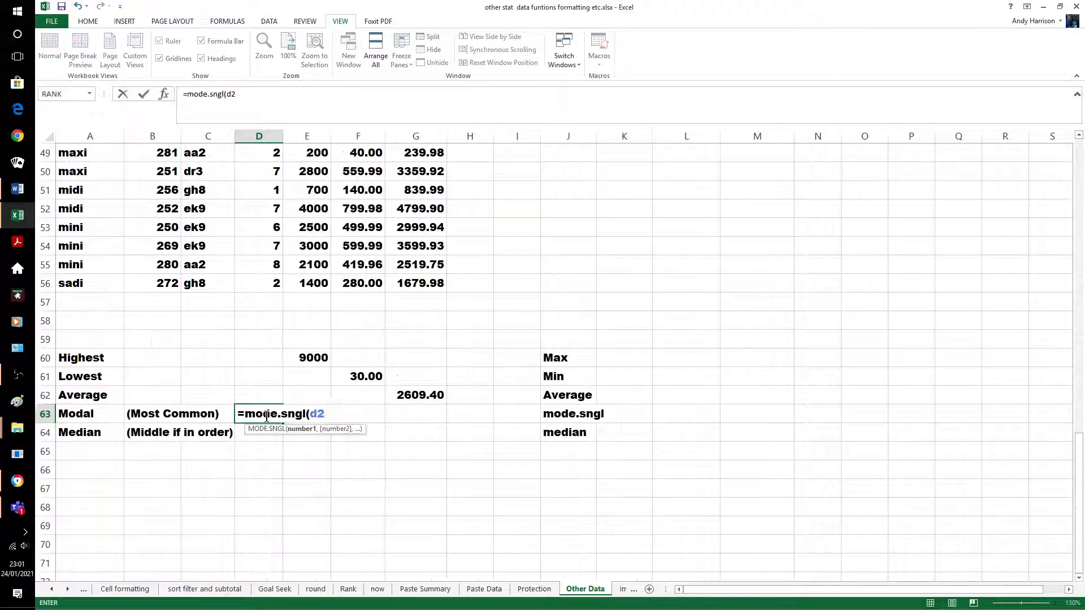
Complete =MODE.SNGL(D2:D56) in D63 to show the most common No. value, 7
{"action": "type", "text": "d2:d56)"}
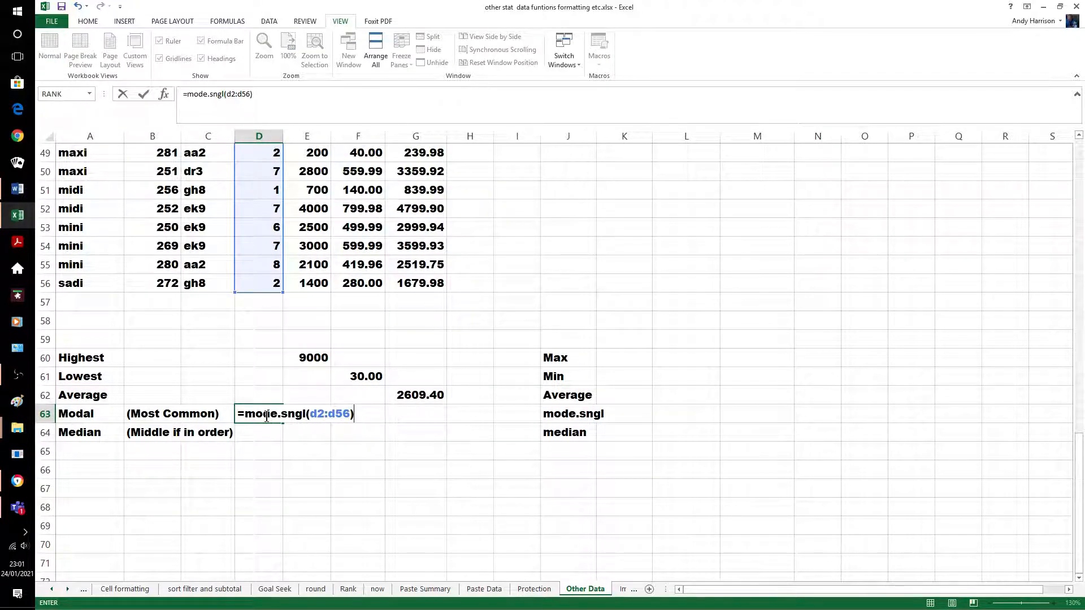
{"action": "key", "text": "Return"}
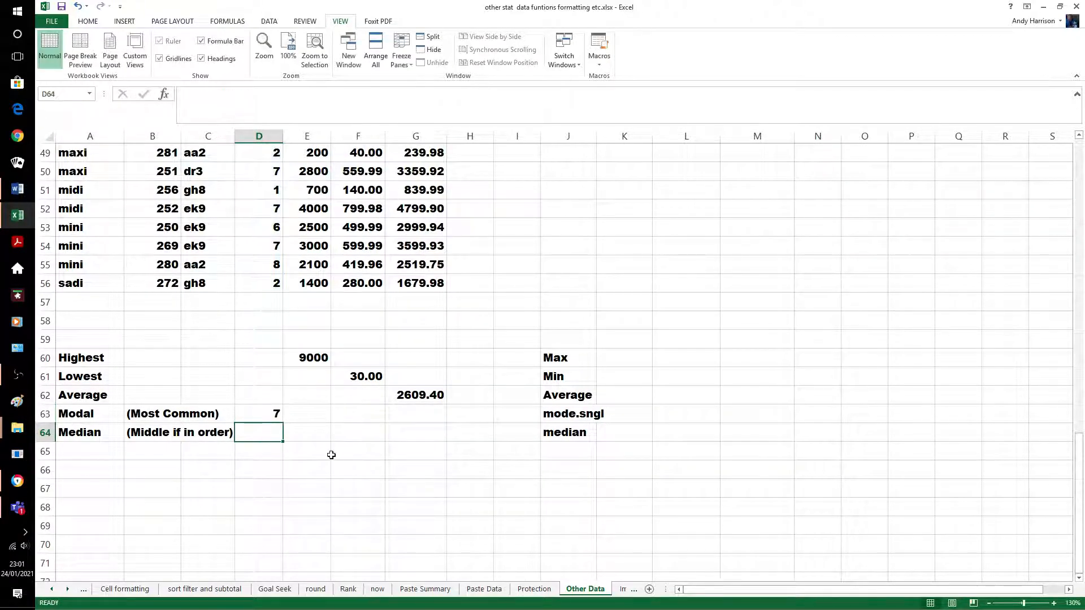
{"action": "left_click", "coordinate": [331, 455]}
Enter =MEDIAN(D2:D56) in D64, giving a median of 5
{"action": "left_click", "coordinate": [268, 435]}
{"action": "type", "text": "=med"}
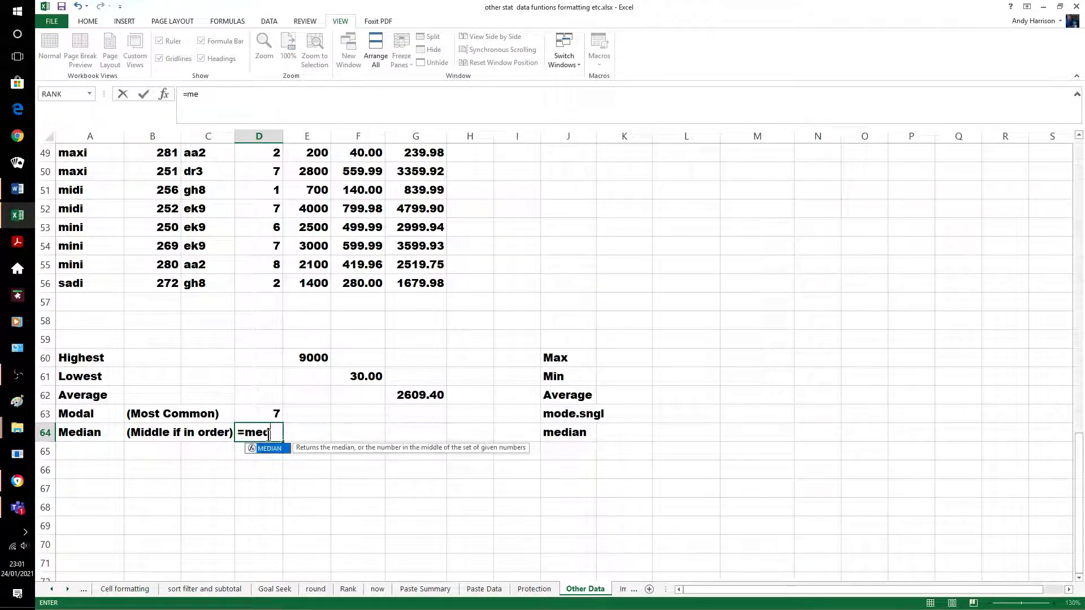
{"action": "type", "text": "ian("}
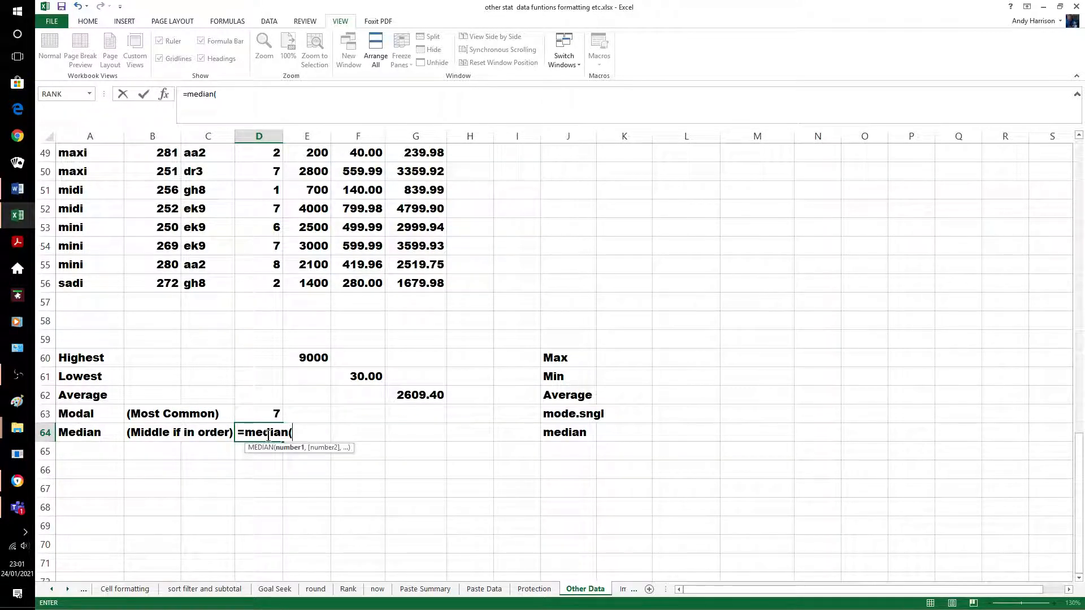
{"action": "type", "text": "d2:d56"}
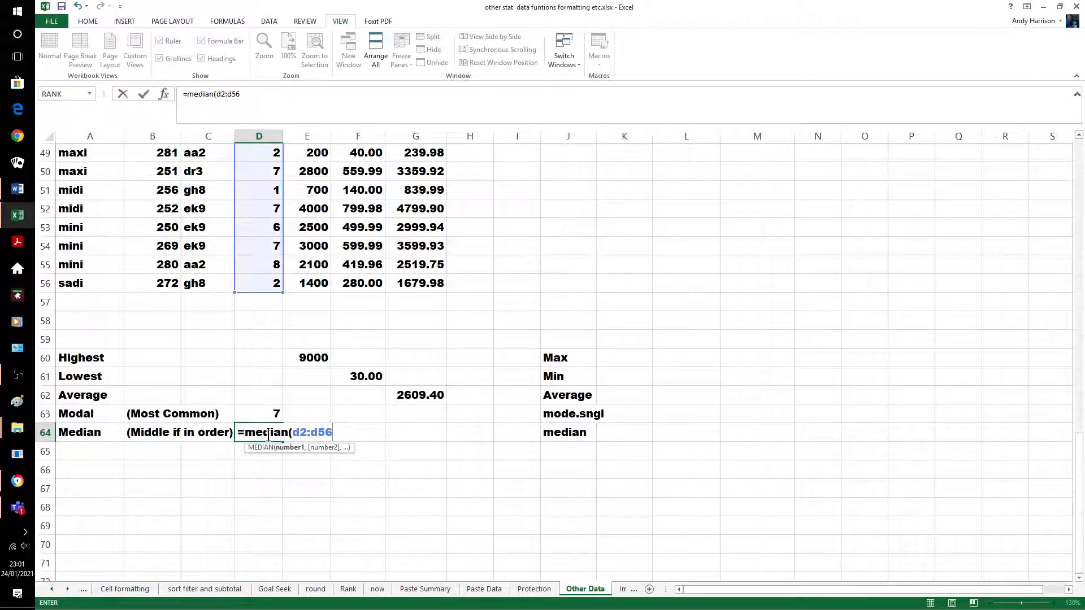
{"action": "type", "text": ")"}
{"action": "key", "text": "Return"}
{"action": "left_click", "coordinate": [302, 472]}
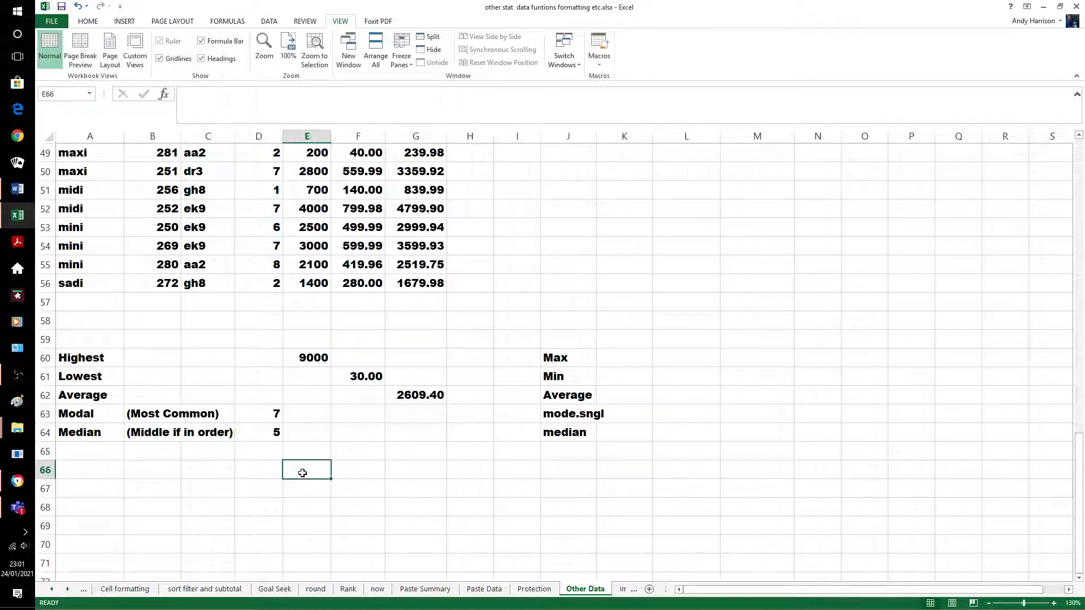
Select the customer table A1:G56 with Shift+arrow keys
{"action": "scroll", "coordinate": [301, 472], "scroll_direction": "up", "scroll_amount": 16}
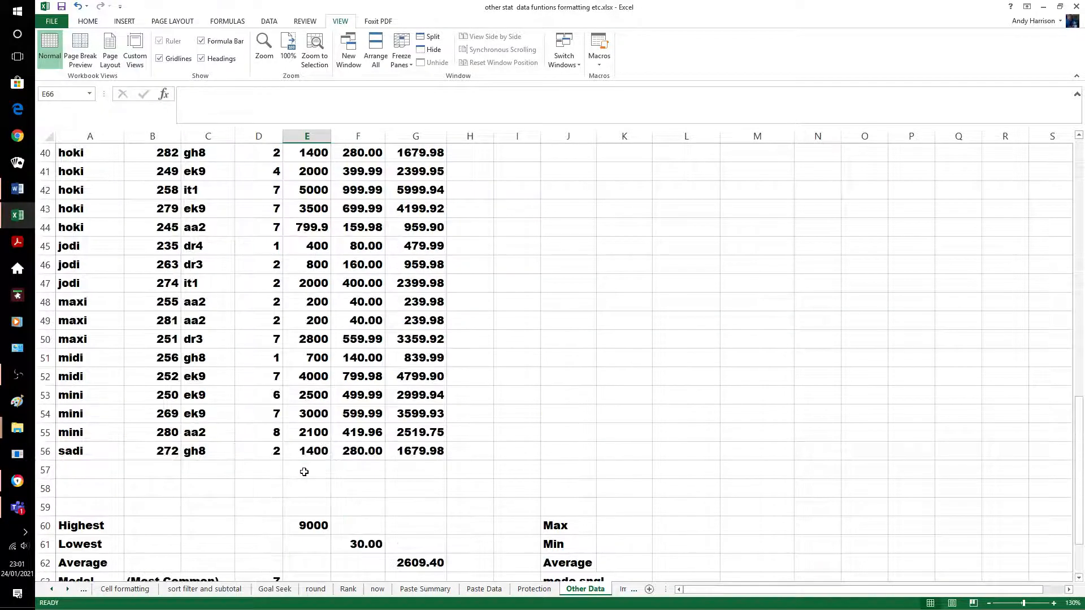
{"action": "left_click", "coordinate": [78, 171]}
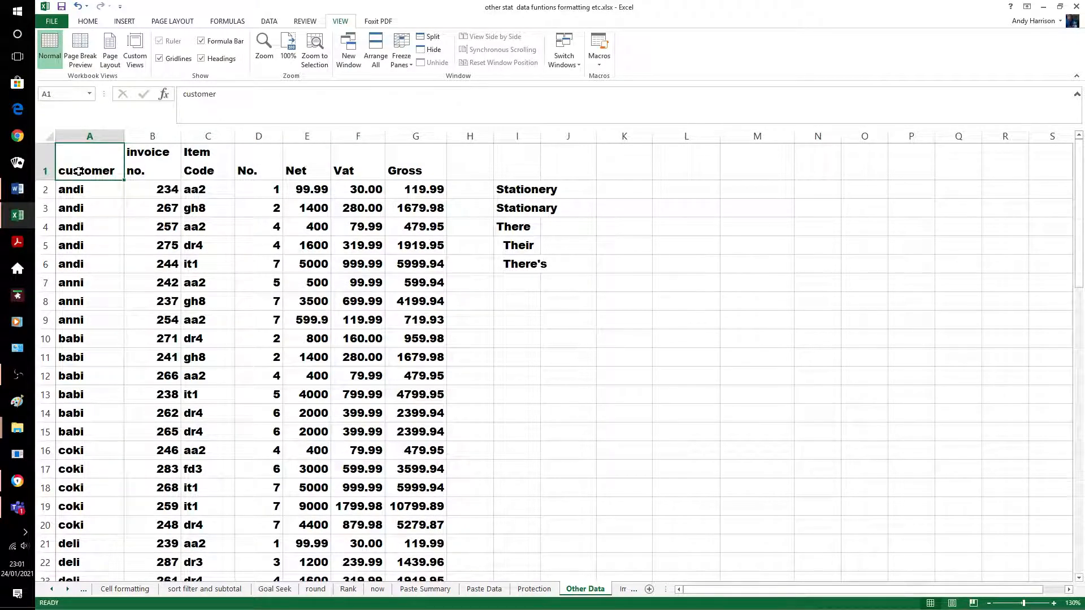
{"action": "key", "text": "shift+Right"}
{"action": "key", "text": "shift+Right"}
{"action": "key", "text": "shift+Right"}
{"action": "key", "text": "shift+Right"}
{"action": "key", "text": "shift+Right"}
{"action": "key", "text": "shift+Right"}
{"action": "key", "text": "shift+Down"}
{"action": "key", "text": "shift+Down"}
{"action": "key", "text": "shift+Down"}
{"action": "key", "text": "shift+Down"}
{"action": "key", "text": "shift+Down"}
{"action": "key", "text": "shift+Down"}
{"action": "key", "text": "shift+Down"}
{"action": "key", "text": "shift+Down"}
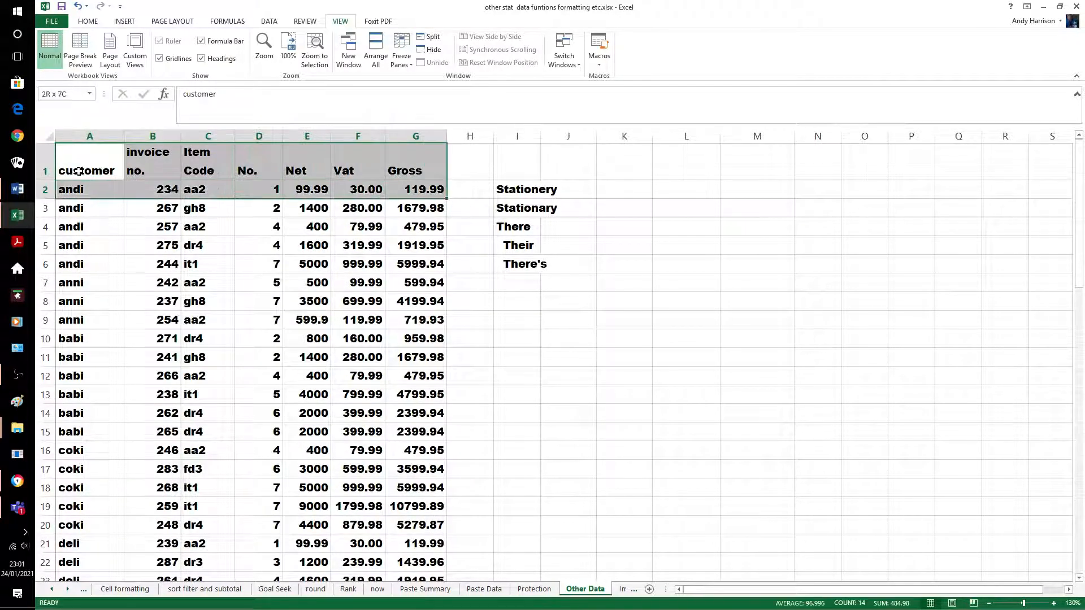
{"action": "key", "text": "shift+Down"}
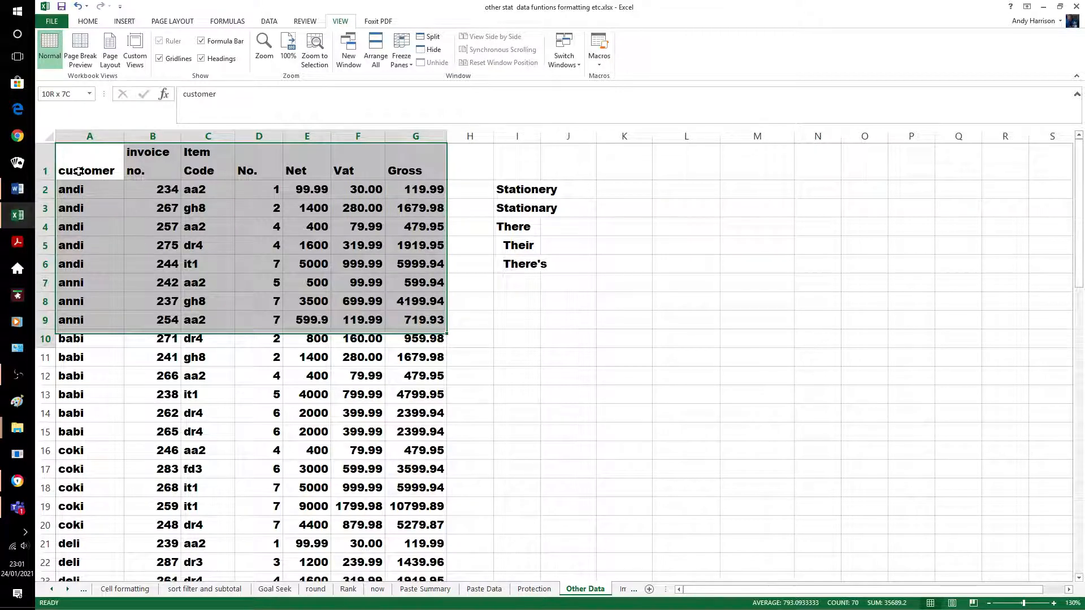
{"action": "key", "text": "ctrl+shift+Down"}
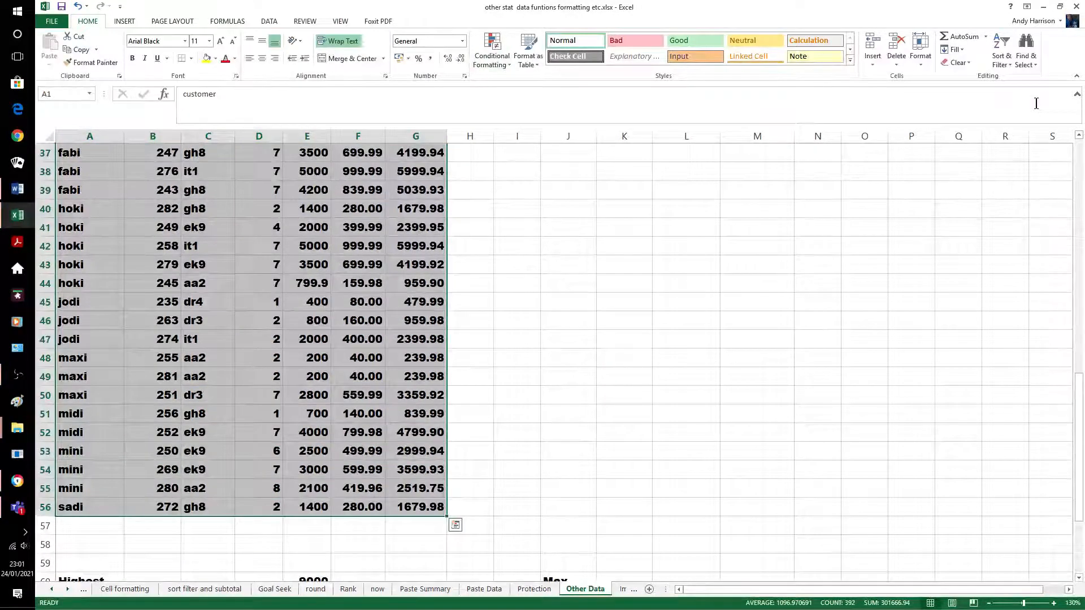
Custom-sort the selection by the No. column, smallest to largest
{"action": "left_click", "coordinate": [1001, 52]}
{"action": "left_click", "coordinate": [1019, 111]}
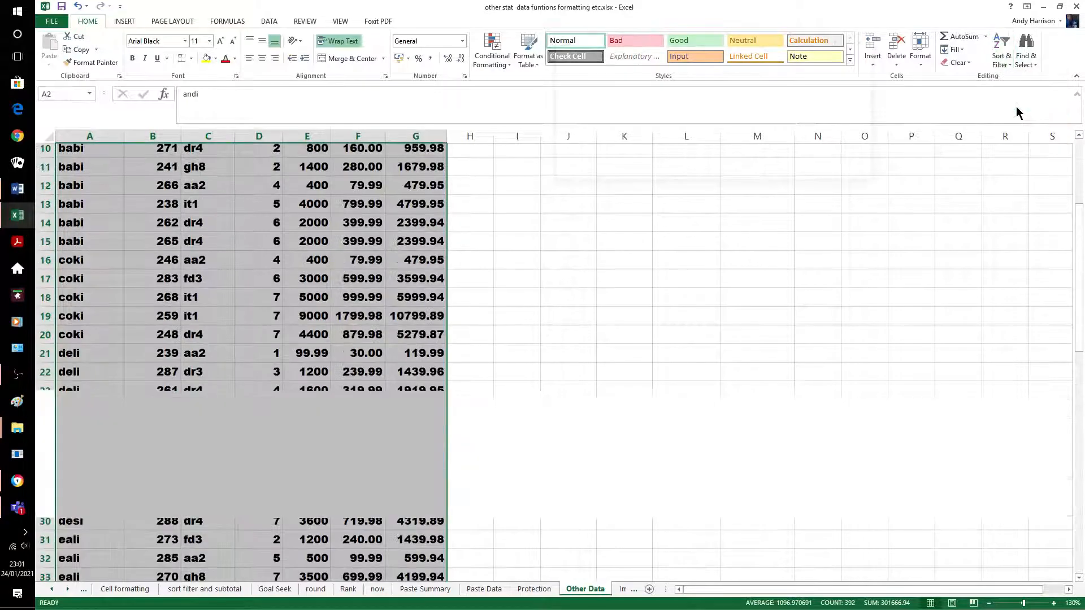
{"action": "left_click", "coordinate": [650, 89]}
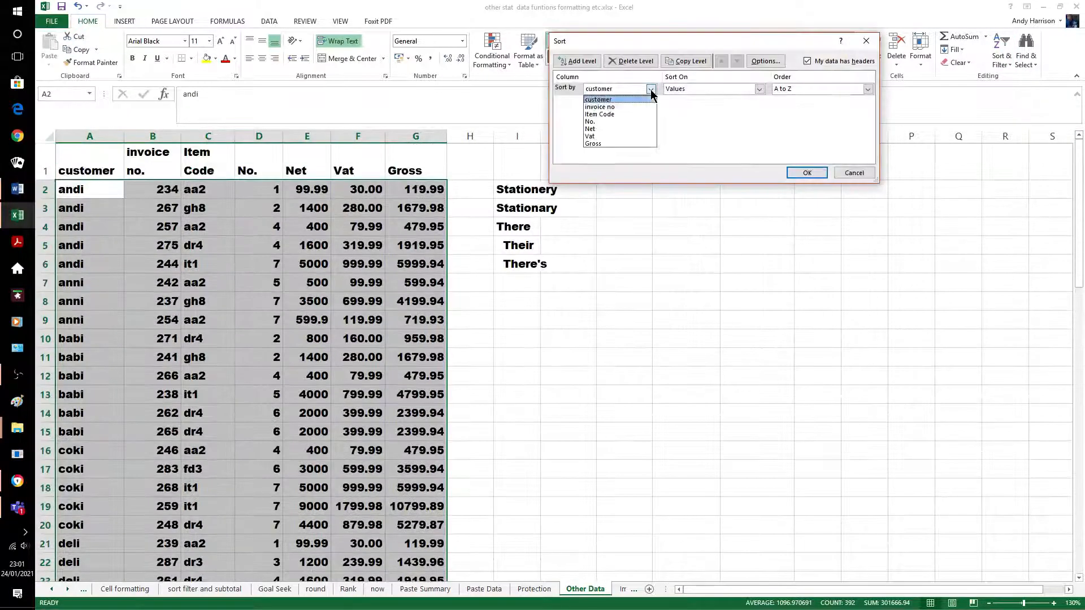
{"action": "left_click", "coordinate": [619, 121]}
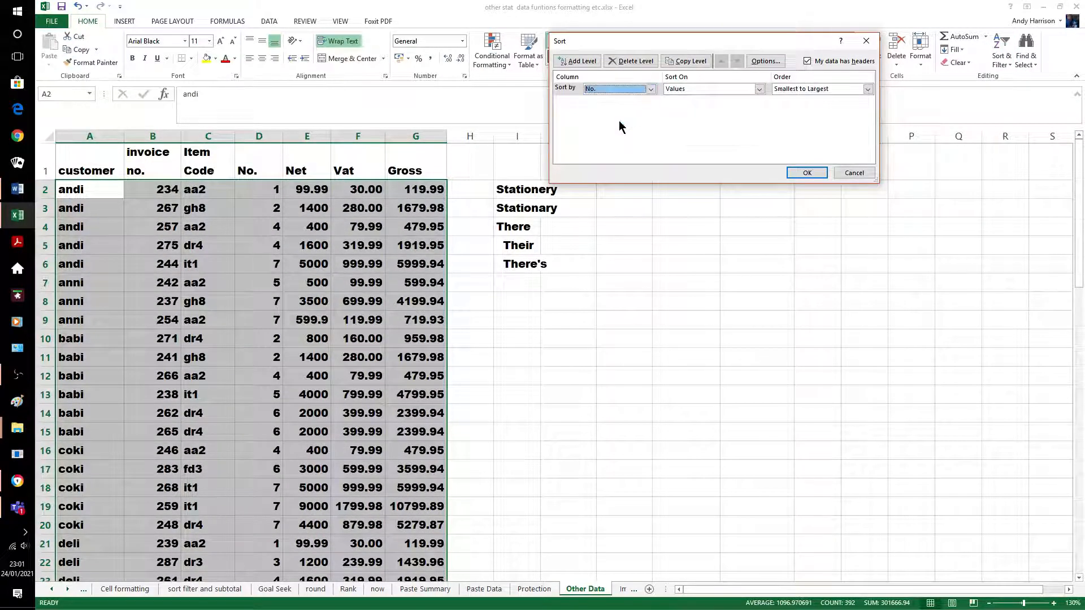
{"action": "left_click", "coordinate": [794, 171]}
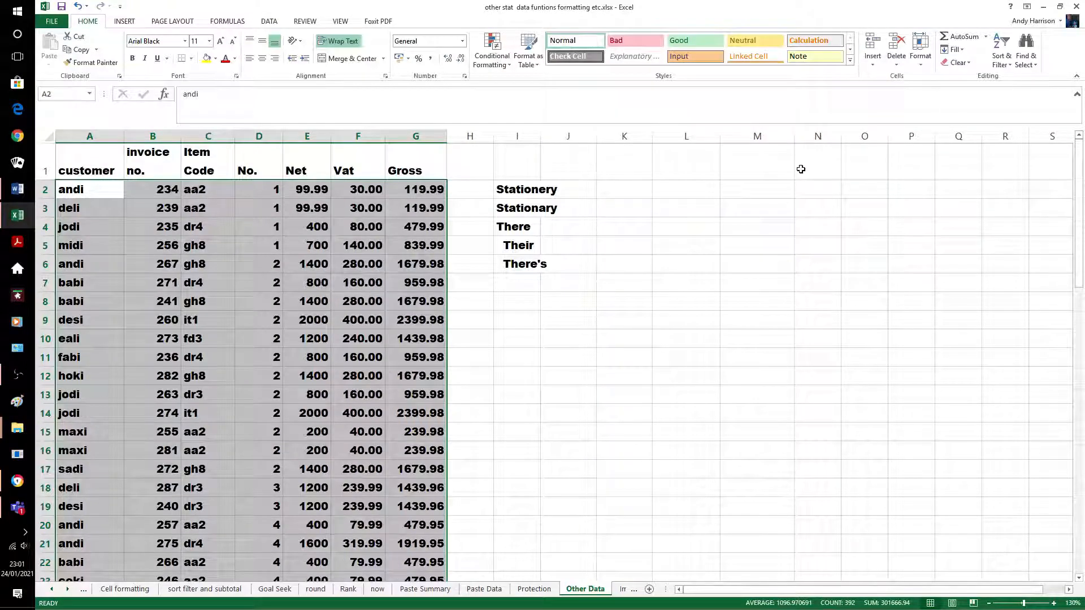
Fill the 6 from D35 down through D48 with Ctrl+D
{"action": "left_click", "coordinate": [582, 320]}
{"action": "scroll", "coordinate": [633, 322], "scroll_direction": "down", "scroll_amount": 3}
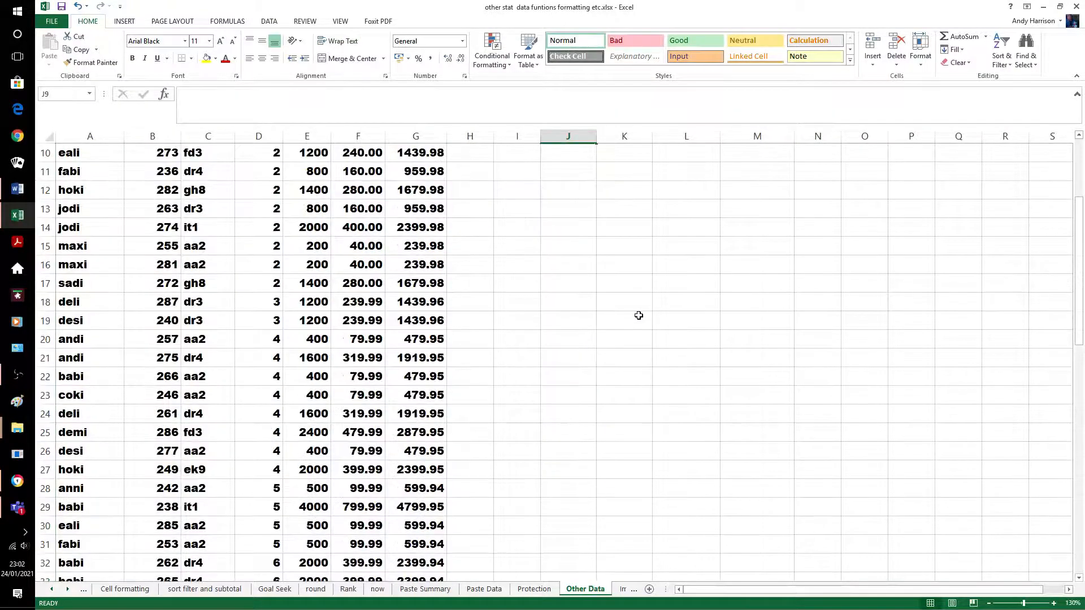
{"action": "scroll", "coordinate": [638, 316], "scroll_direction": "down", "scroll_amount": 6}
{"action": "scroll", "coordinate": [637, 314], "scroll_direction": "up", "scroll_amount": 3}
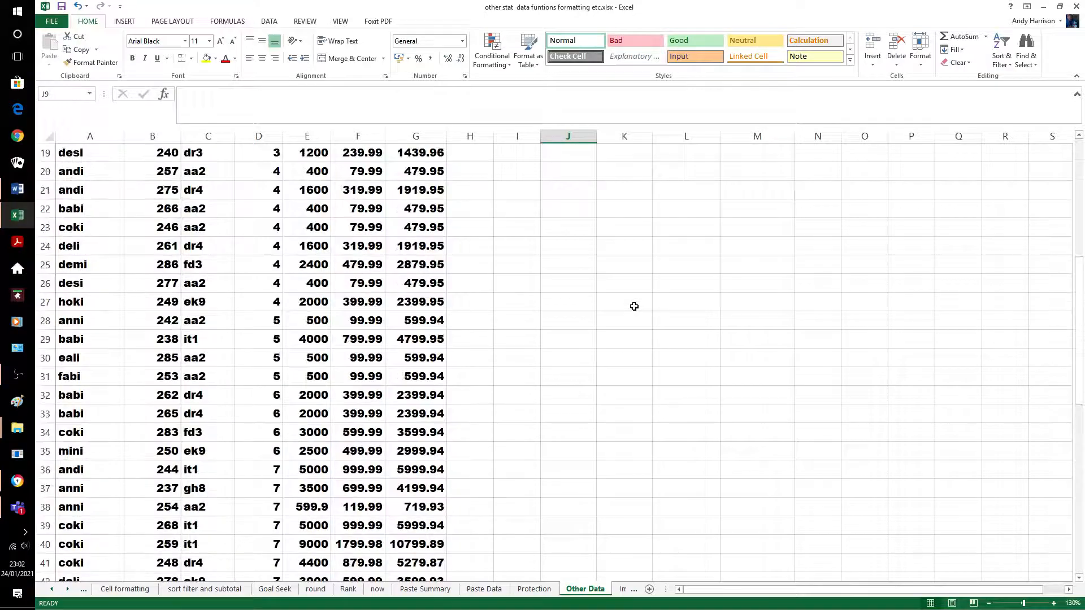
{"action": "scroll", "coordinate": [636, 310], "scroll_direction": "down", "scroll_amount": 6}
{"action": "scroll", "coordinate": [634, 306], "scroll_direction": "down", "scroll_amount": 3}
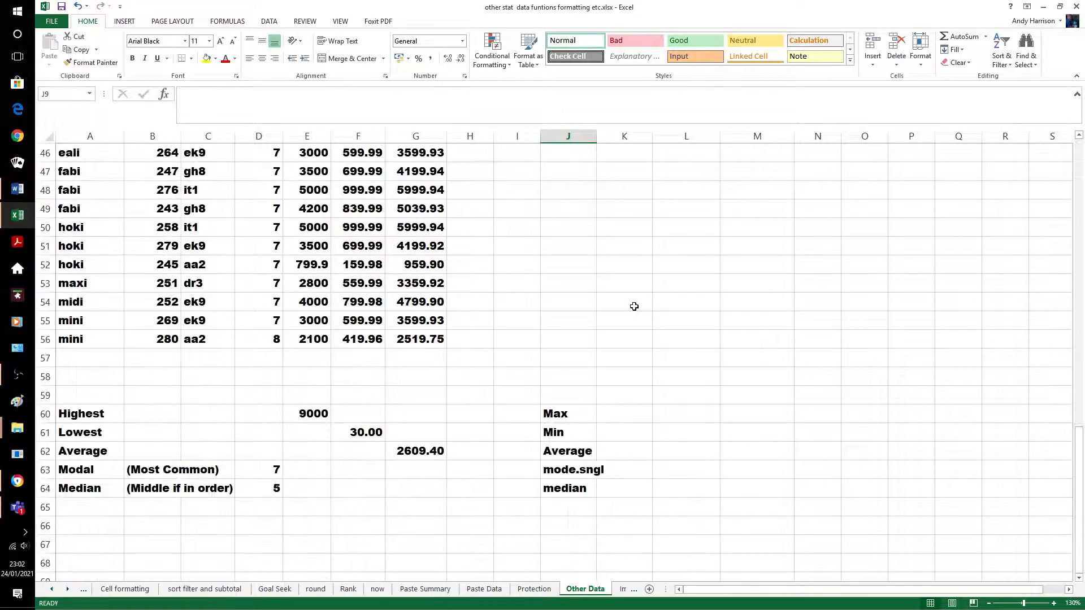
{"action": "scroll", "coordinate": [635, 306], "scroll_direction": "up", "scroll_amount": 4}
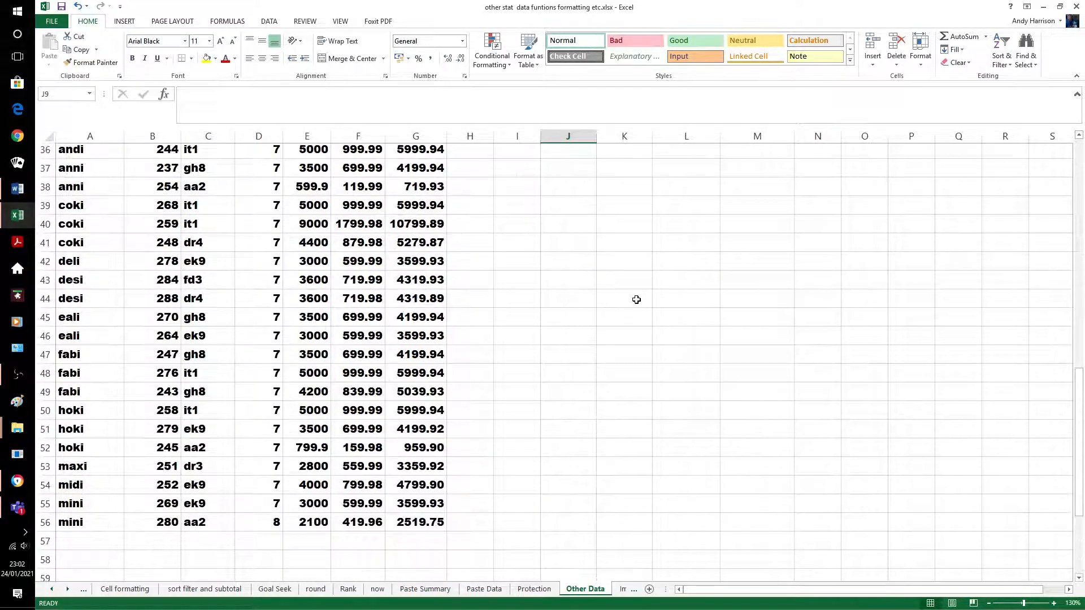
{"action": "scroll", "coordinate": [637, 299], "scroll_direction": "up", "scroll_amount": 3}
{"action": "left_click", "coordinate": [273, 287]}
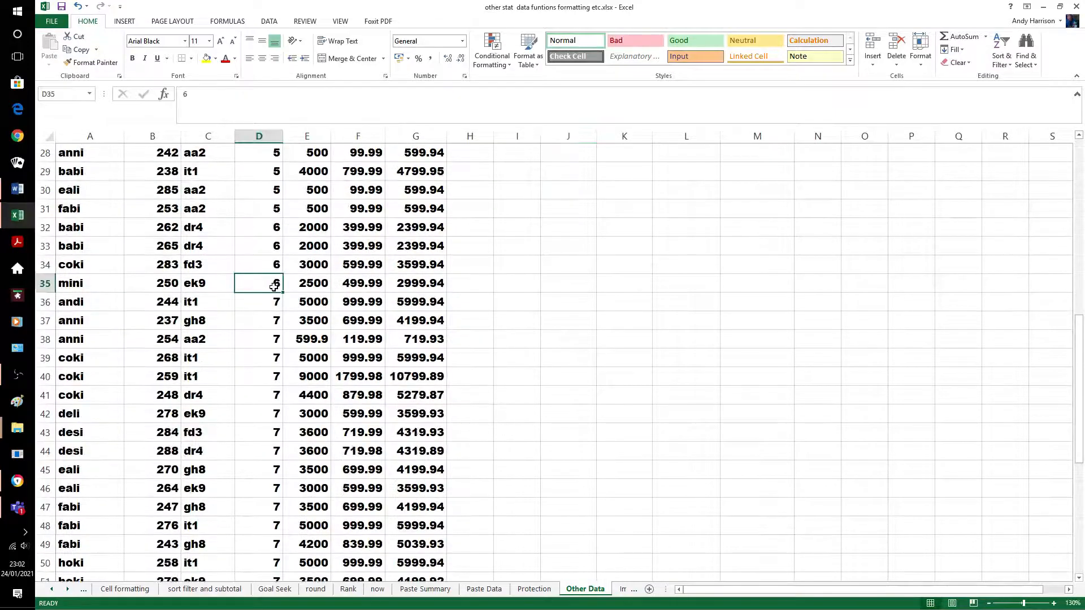
{"action": "key", "text": "shift+Down"}
{"action": "key", "text": "shift+Down"}
{"action": "key", "text": "shift+Down"}
{"action": "key", "text": "shift+Down"}
{"action": "key", "text": "shift+Down"}
{"action": "key", "text": "shift+Down"}
{"action": "key", "text": "shift+Down"}
{"action": "key", "text": "shift+Down"}
{"action": "key", "text": "shift+Down"}
{"action": "key", "text": "shift+Down"}
{"action": "key", "text": "shift+Down"}
{"action": "key", "text": "shift+Down"}
{"action": "key", "text": "shift+Down"}
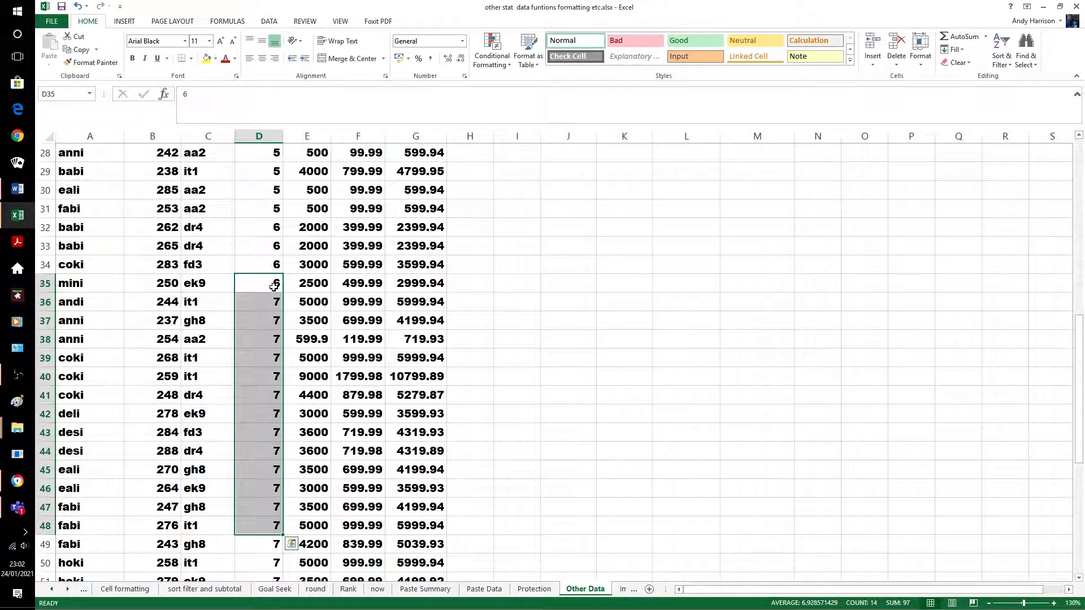
{"action": "key", "text": "ctrl+d"}
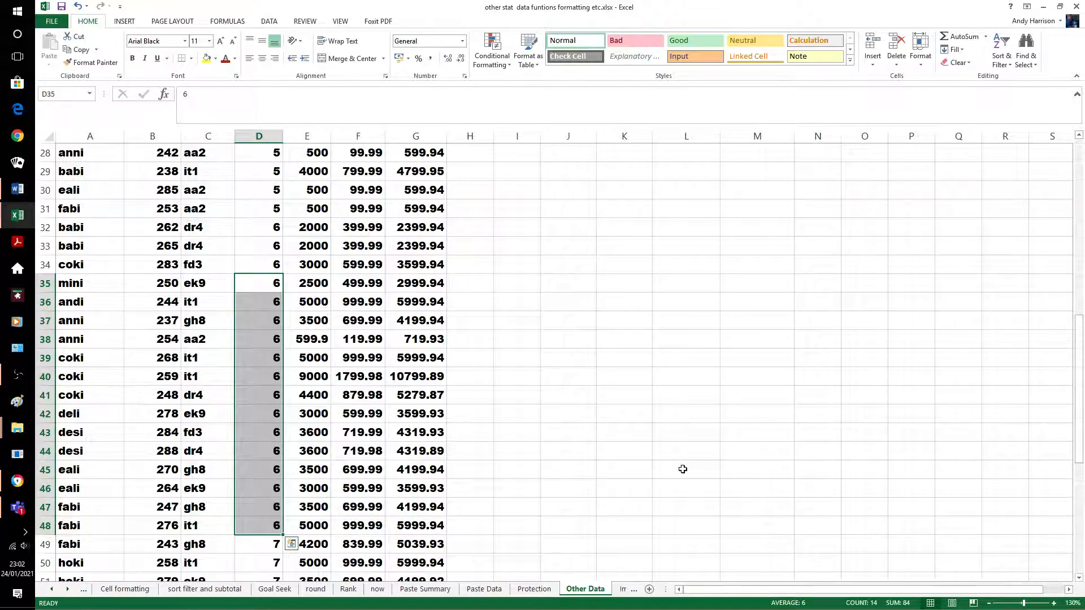
{"action": "left_click", "coordinate": [531, 390]}
Copy the 4 from D27 down into D28:D31, making Modal 6 and Median 4
{"action": "scroll", "coordinate": [533, 385], "scroll_direction": "down", "scroll_amount": 4}
{"action": "scroll", "coordinate": [533, 385], "scroll_direction": "down", "scroll_amount": 3}
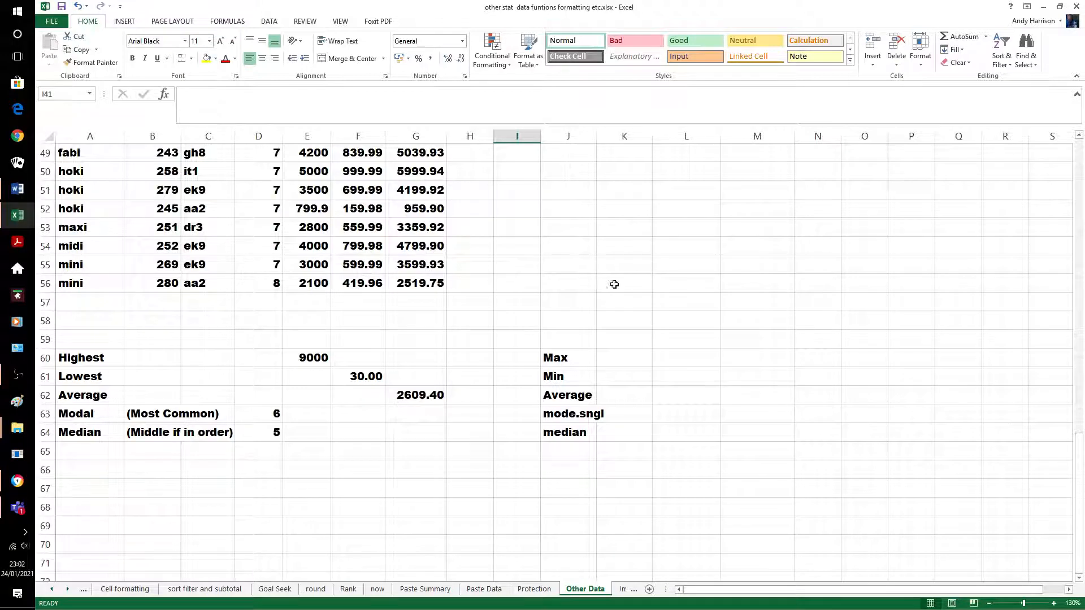
{"action": "scroll", "coordinate": [615, 285], "scroll_direction": "up", "scroll_amount": 1}
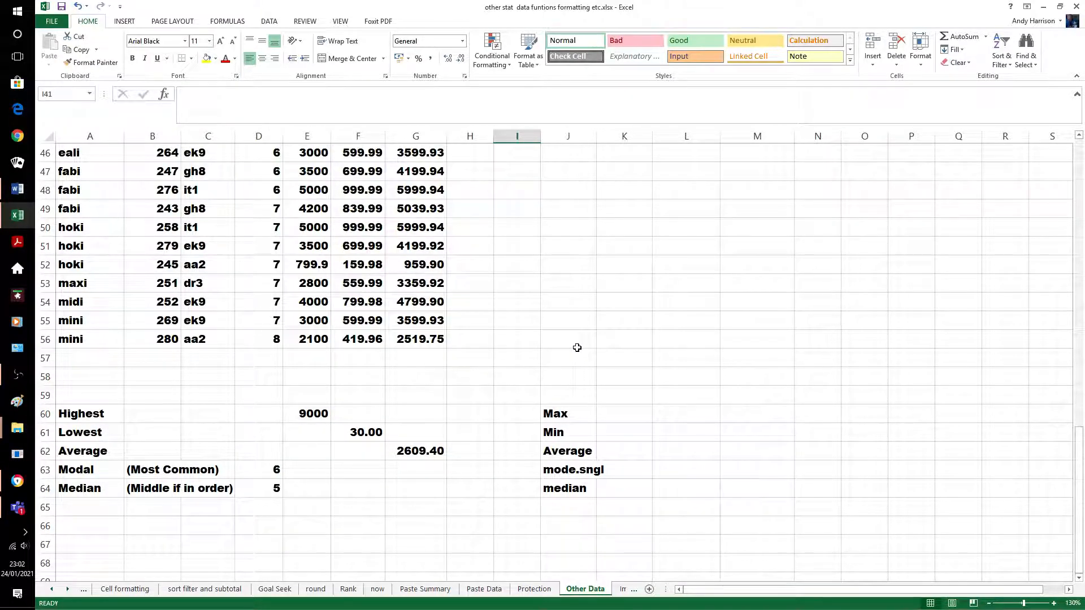
{"action": "scroll", "coordinate": [569, 335], "scroll_direction": "up", "scroll_amount": 3}
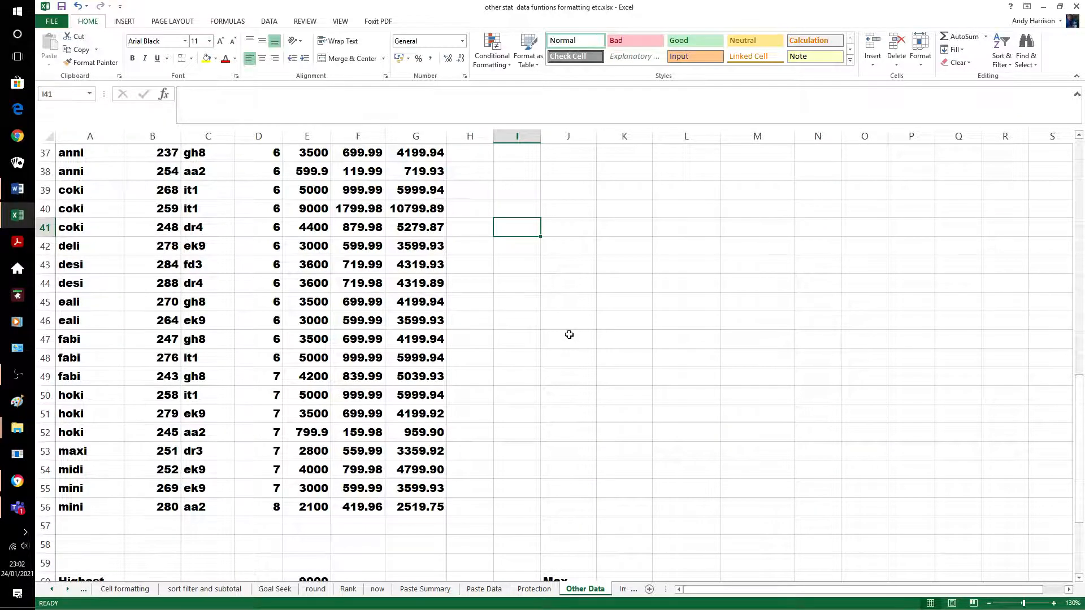
{"action": "scroll", "coordinate": [569, 335], "scroll_direction": "up", "scroll_amount": 12}
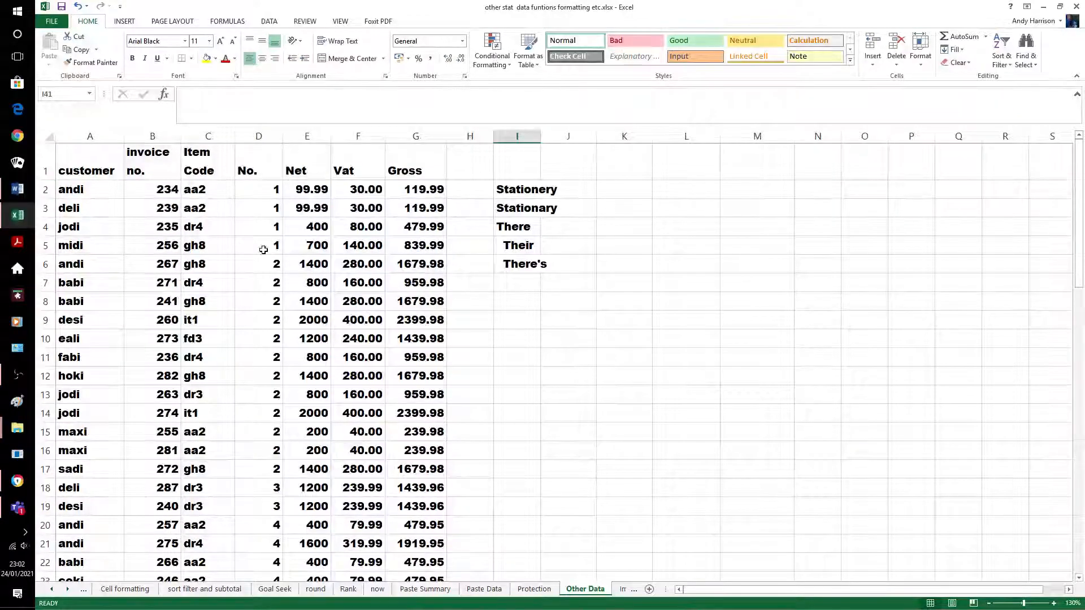
{"action": "scroll", "coordinate": [252, 376], "scroll_direction": "down", "scroll_amount": 5}
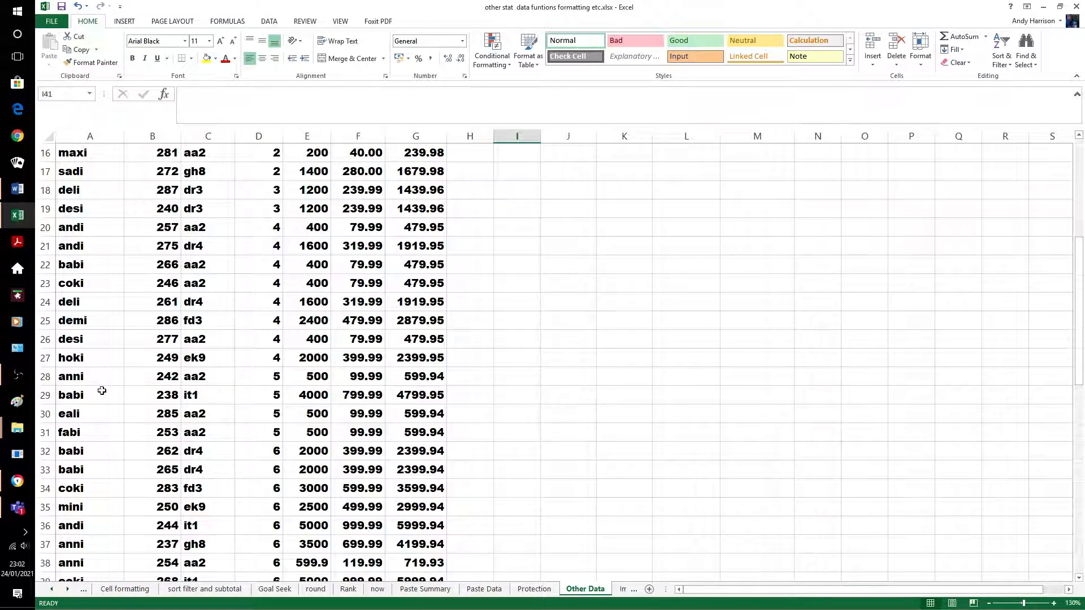
{"action": "left_click", "coordinate": [264, 399]}
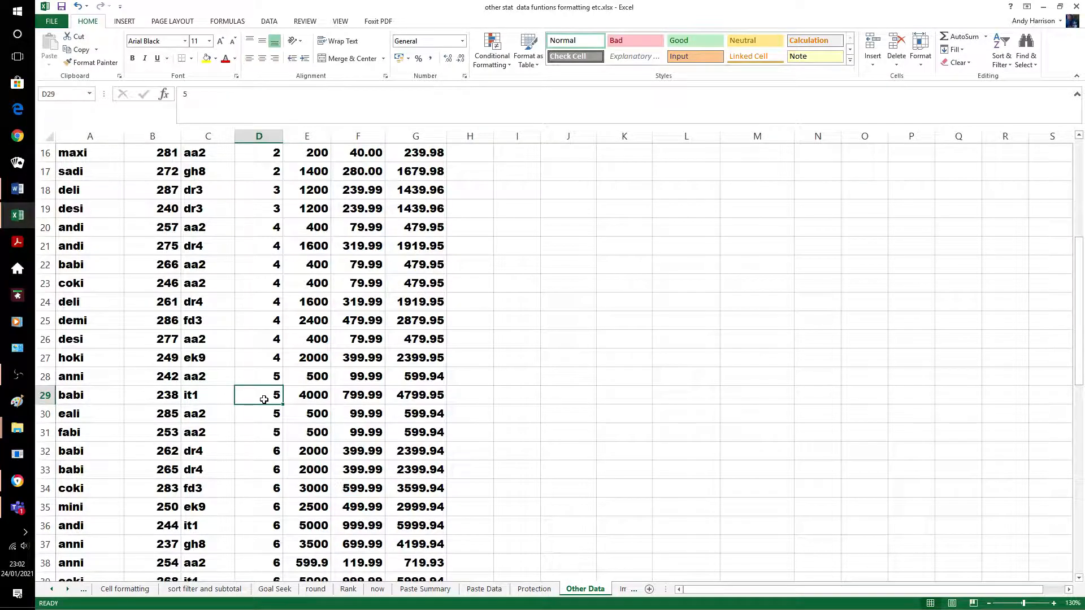
{"action": "left_click", "coordinate": [280, 364]}
{"action": "key", "text": "shift+Down"}
{"action": "key", "text": "shift+Down"}
{"action": "key", "text": "shift+Down"}
{"action": "key", "text": "shift+Down"}
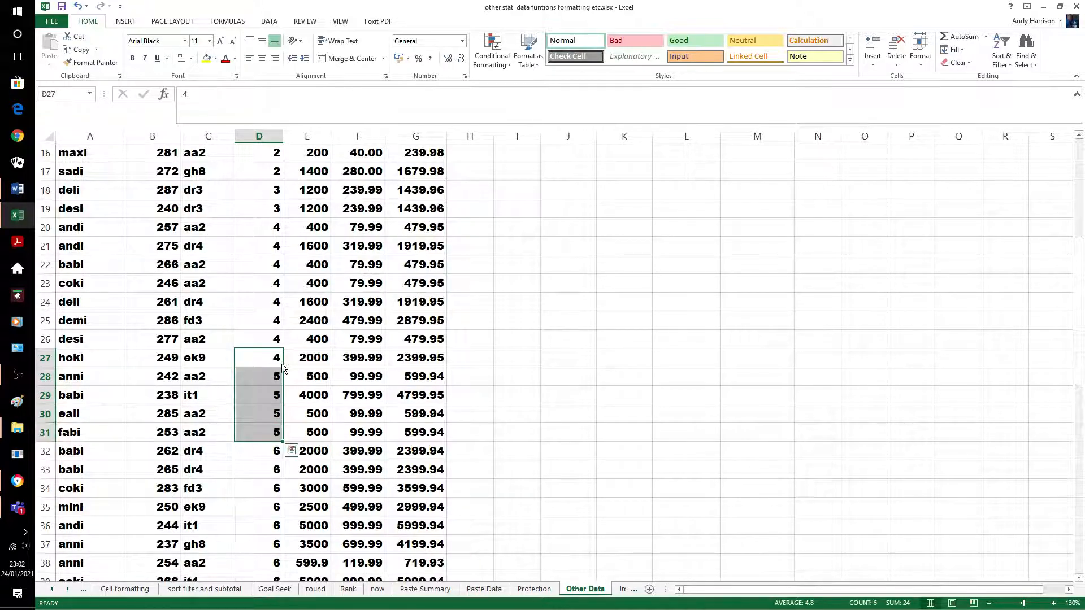
{"action": "key", "text": "ctrl+d"}
{"action": "left_click", "coordinate": [502, 436]}
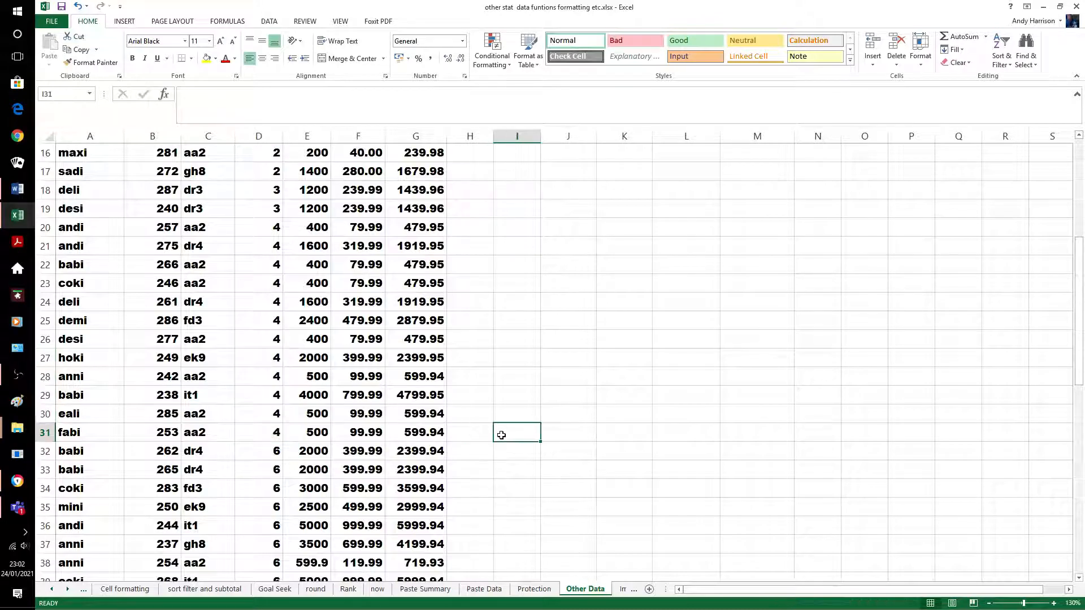
{"action": "scroll", "coordinate": [502, 435], "scroll_direction": "down", "scroll_amount": 9}
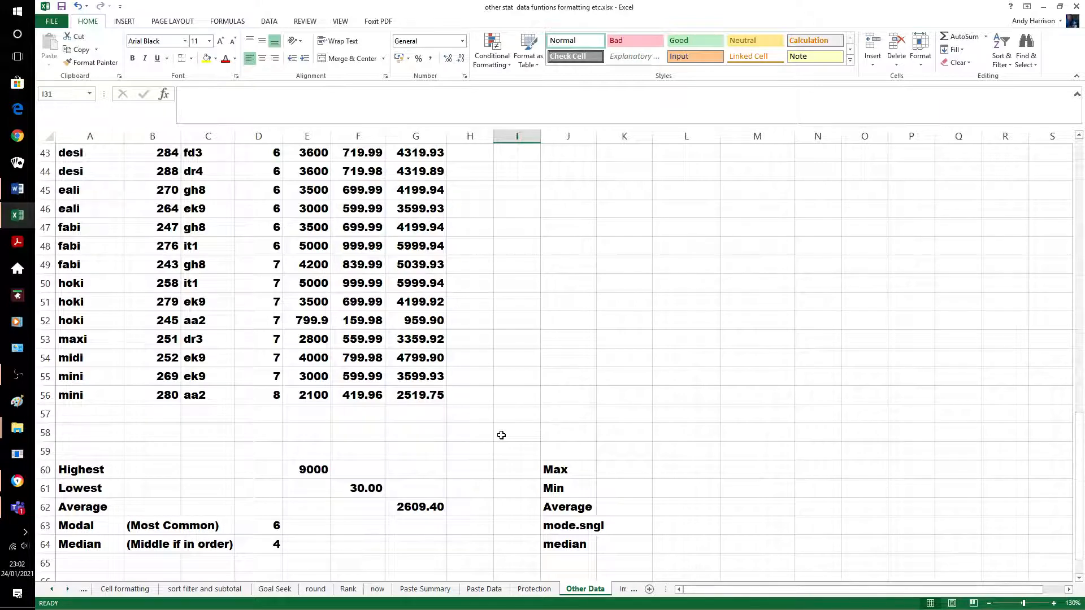
{"action": "left_click", "coordinate": [624, 375]}
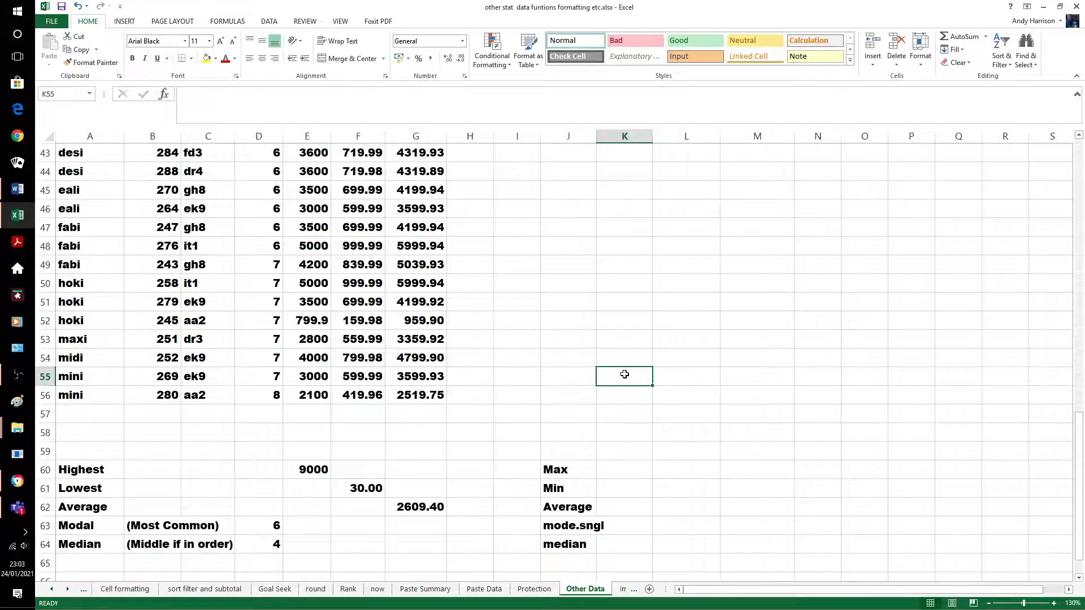
{"action": "scroll", "coordinate": [628, 364], "scroll_direction": "up", "scroll_amount": 14}
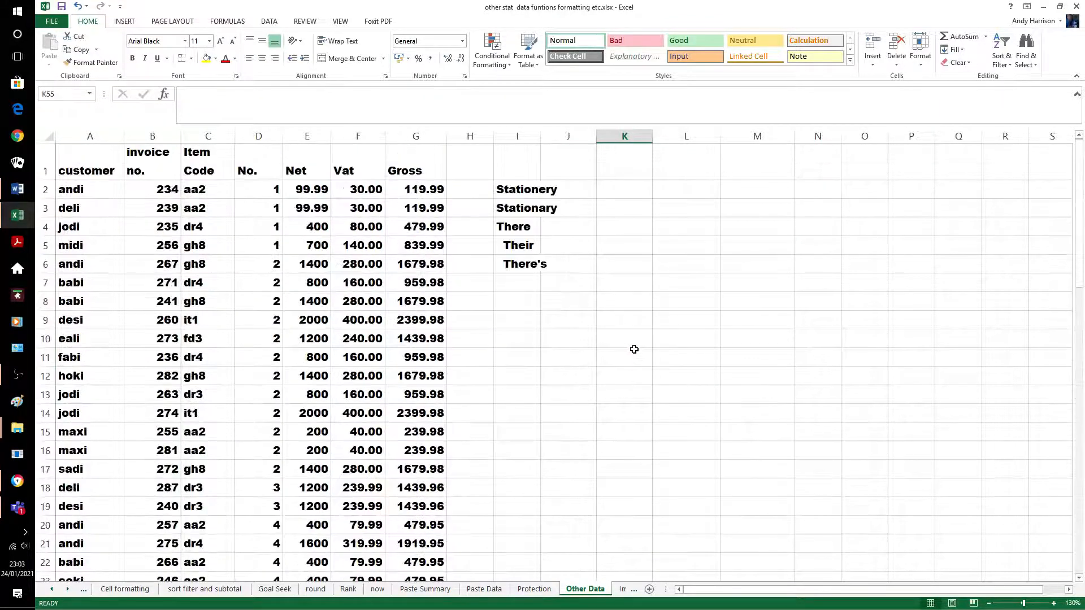
Select the customer table from A1 across to column G and down to row 56
{"action": "left_click", "coordinate": [112, 163]}
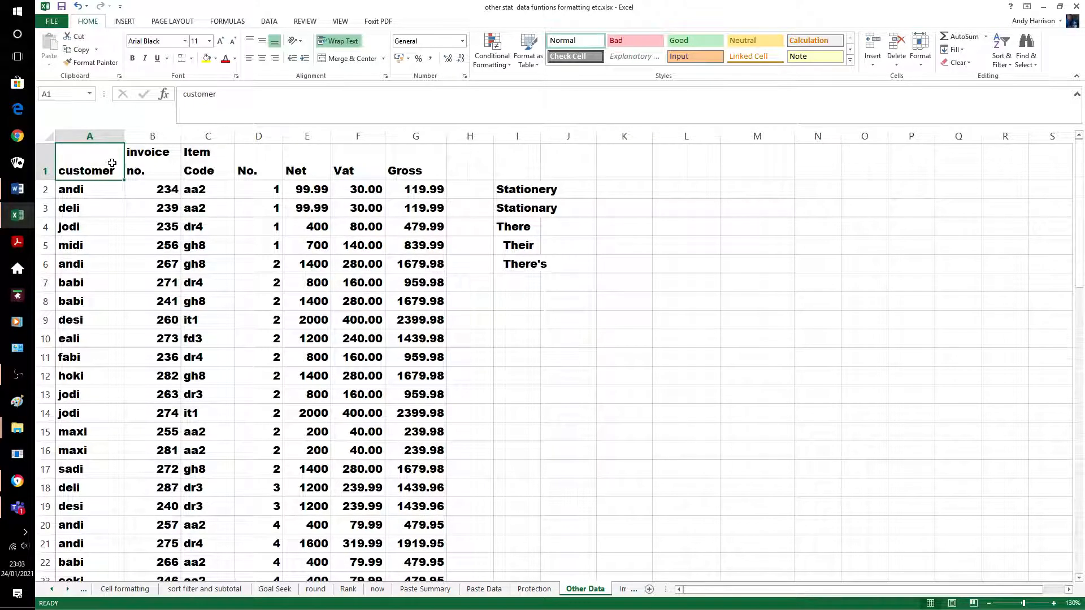
{"action": "key", "text": "shift+Right"}
{"action": "key", "text": "shift+Right"}
{"action": "key", "text": "shift+Right"}
{"action": "key", "text": "shift+Right"}
{"action": "key", "text": "shift+Right"}
{"action": "key", "text": "shift+Right"}
{"action": "key", "text": "shift+Down"}
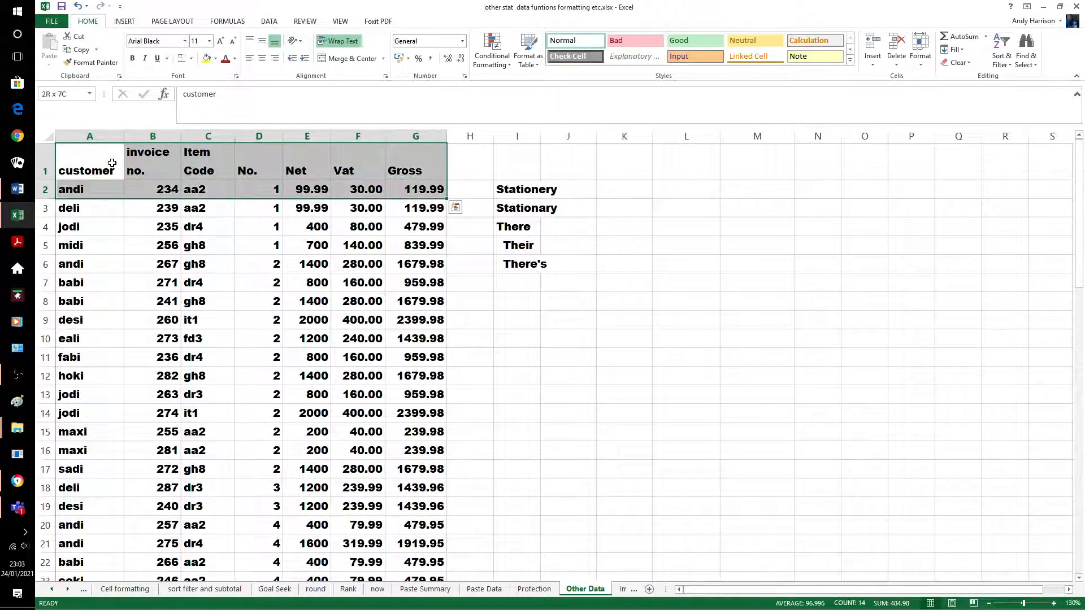
{"action": "key", "text": "shift+Down"}
{"action": "key", "text": "shift+Down"}
{"action": "key", "text": "shift+Down"}
{"action": "key", "text": "shift+Down"}
{"action": "key", "text": "shift+Down"}
{"action": "key", "text": "shift+Down"}
{"action": "key", "text": "shift+Down"}
{"action": "key", "text": "shift+Down"}
{"action": "key", "text": "shift+Down"}
{"action": "key", "text": "shift+Down"}
{"action": "key", "text": "shift+Down"}
{"action": "key", "text": "shift+Down"}
{"action": "key", "text": "shift+Down"}
{"action": "key", "text": "shift+Down"}
{"action": "key", "text": "shift+Down"}
{"action": "key", "text": "shift+Down"}
{"action": "key", "text": "shift+Down"}
{"action": "key", "text": "shift+Down"}
{"action": "key", "text": "shift+Down"}
{"action": "key", "text": "shift+Down"}
{"action": "key", "text": "shift+Down"}
{"action": "key", "text": "shift+Down"}
{"action": "key", "text": "shift+Down"}
{"action": "key", "text": "shift+Down"}
{"action": "key", "text": "shift+Down"}
{"action": "key", "text": "shift+Down"}
{"action": "key", "text": "shift+Down"}
{"action": "key", "text": "shift+Down"}
{"action": "key", "text": "shift+Down"}
{"action": "key", "text": "shift+Down"}
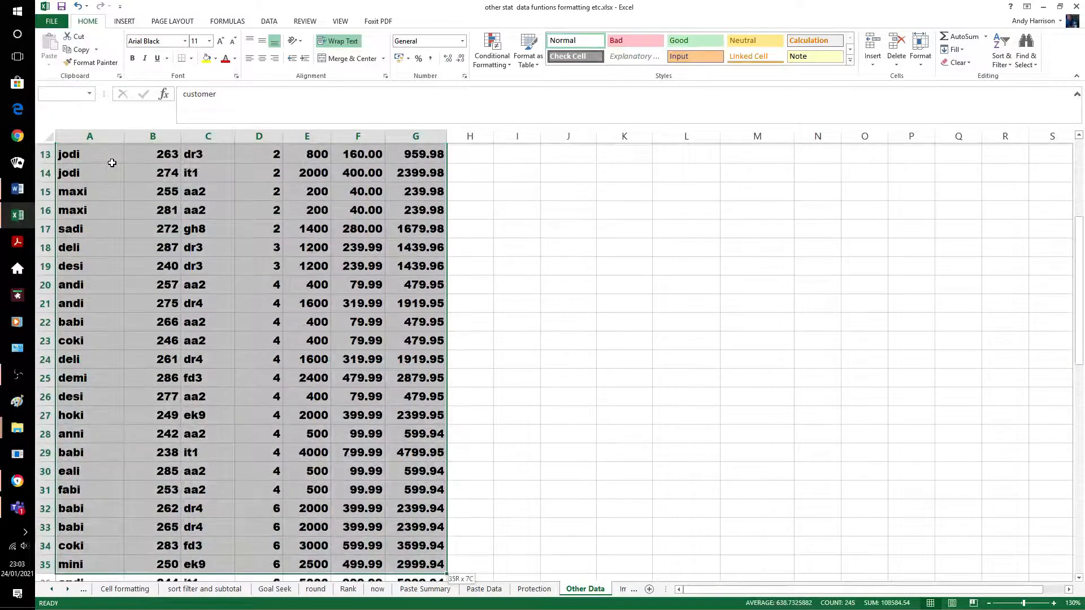
{"action": "key", "text": "shift+Down"}
{"action": "key", "text": "shift+Down"}
{"action": "key", "text": "shift+Down"}
{"action": "key", "text": "shift+Down"}
{"action": "key", "text": "shift+Down"}
{"action": "key", "text": "shift+Down"}
{"action": "key", "text": "shift+Down"}
{"action": "key", "text": "shift+Down"}
{"action": "key", "text": "shift+Down"}
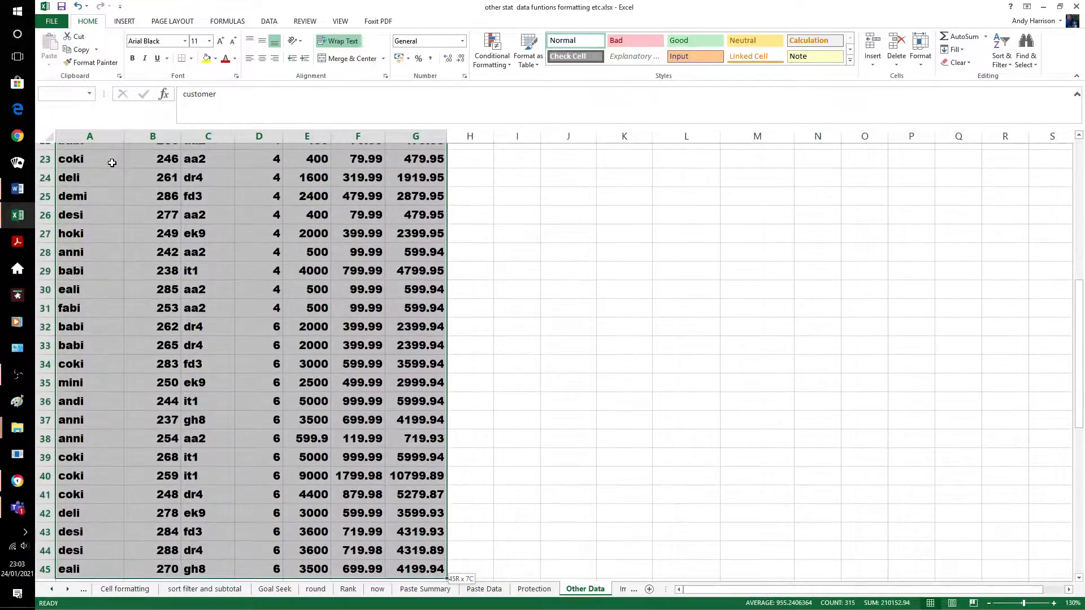
{"action": "key", "text": "shift+Down"}
{"action": "key", "text": "shift+Down"}
{"action": "key", "text": "shift+Down"}
{"action": "key", "text": "shift+Down"}
{"action": "key", "text": "shift+Down"}
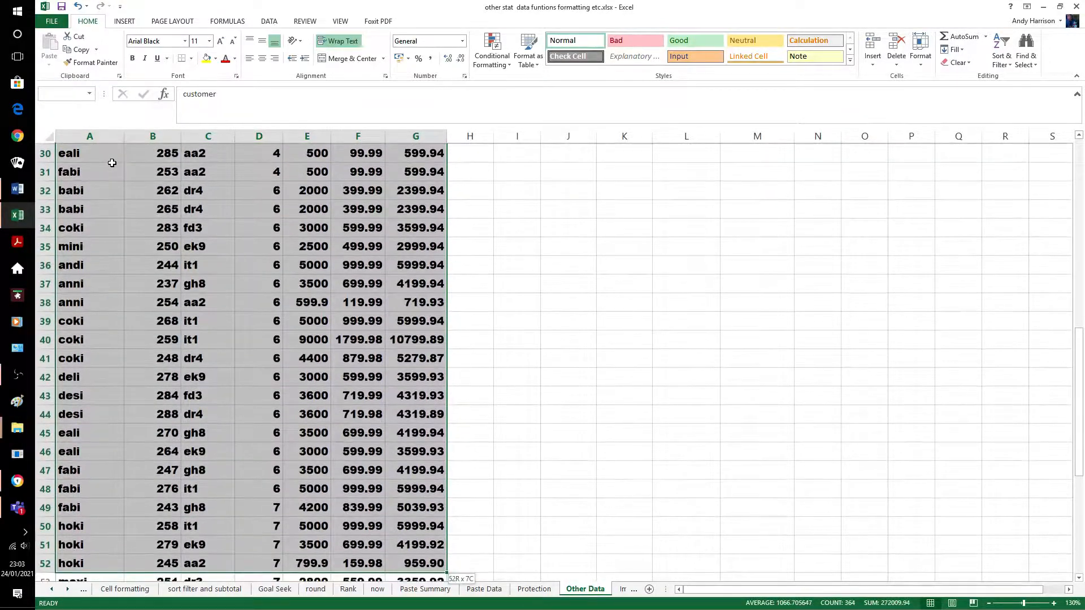
{"action": "key", "text": "shift+Down"}
{"action": "key", "text": "shift+Down"}
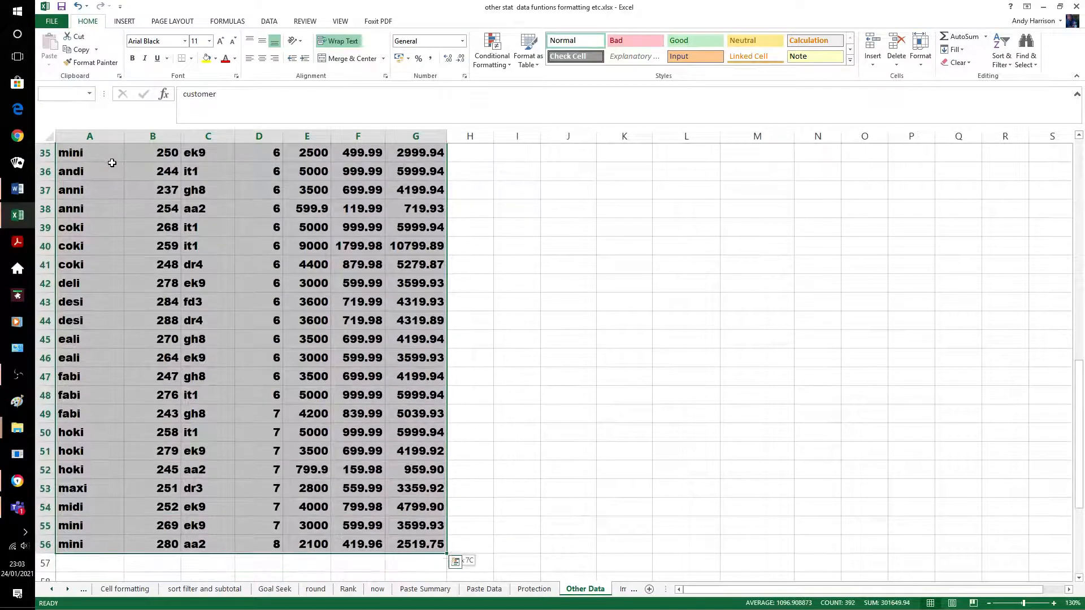
Set printing to Print Selection, scaled to fit on one page, then return to the sheet
{"action": "left_click", "coordinate": [56, 26]}
{"action": "left_click", "coordinate": [67, 156]}
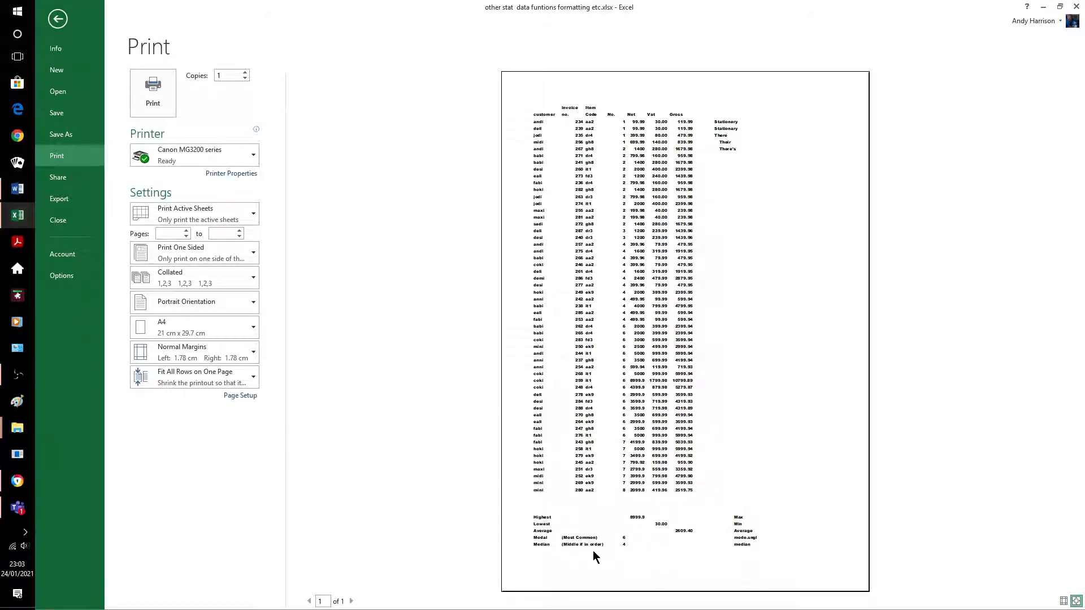
{"action": "left_click", "coordinate": [238, 215]}
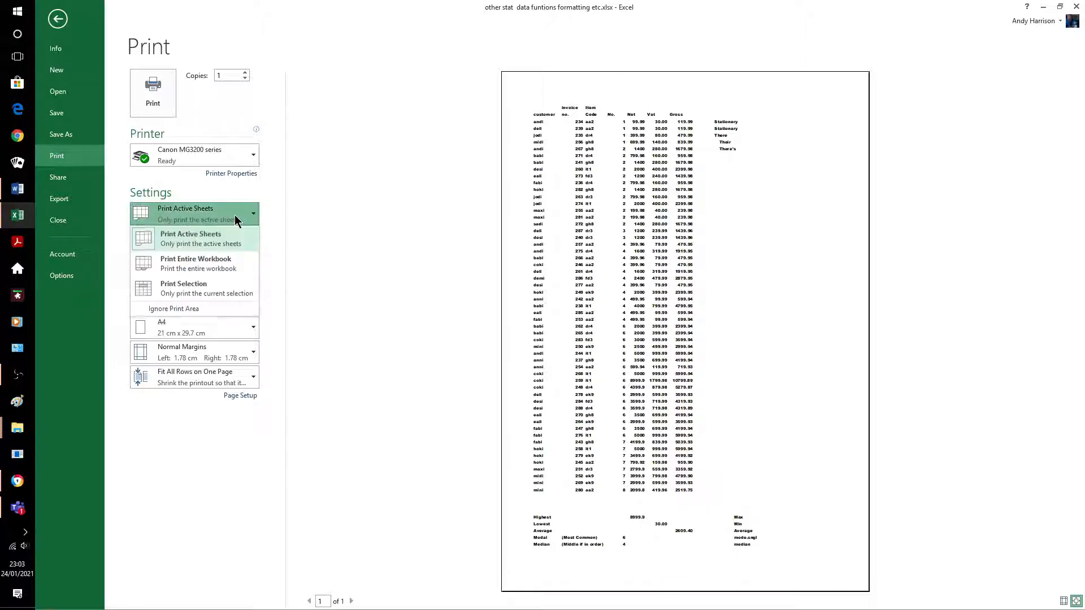
{"action": "left_click", "coordinate": [212, 286]}
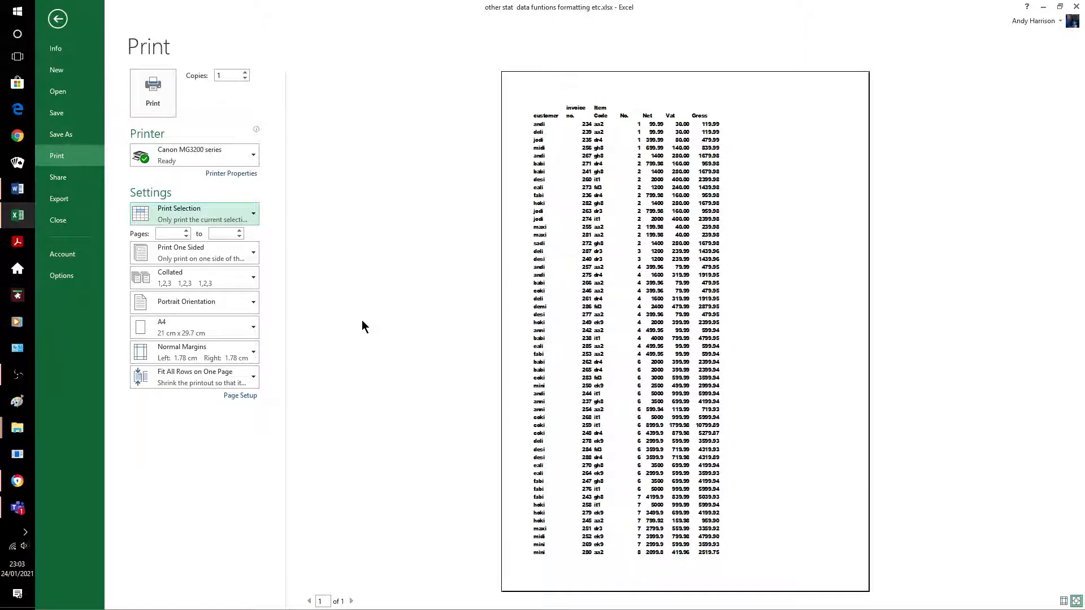
{"action": "left_click", "coordinate": [225, 375]}
{"action": "left_click", "coordinate": [214, 399]}
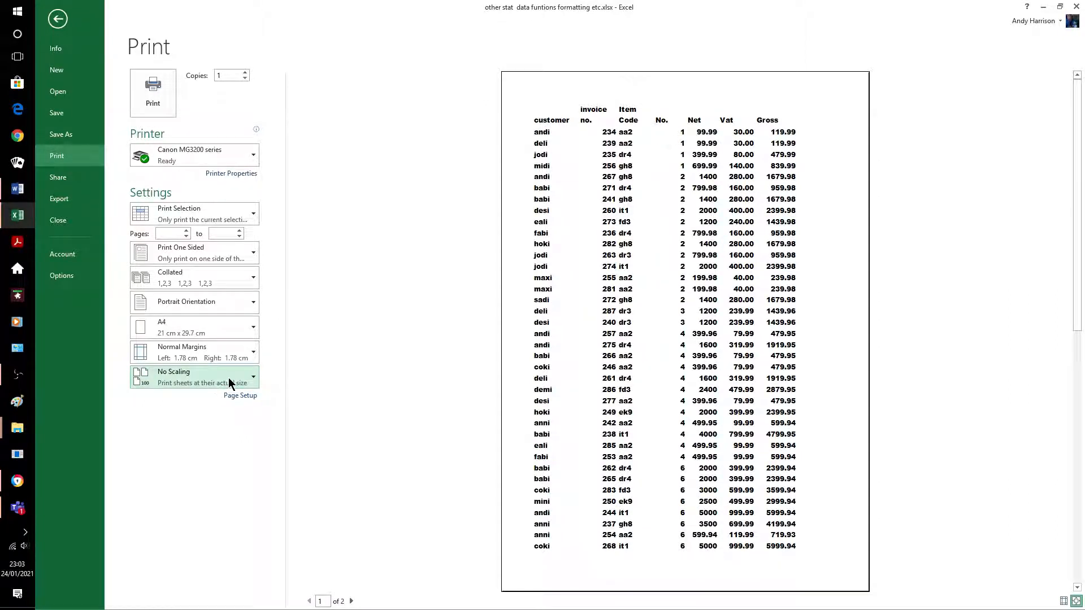
{"action": "left_click", "coordinate": [229, 382]}
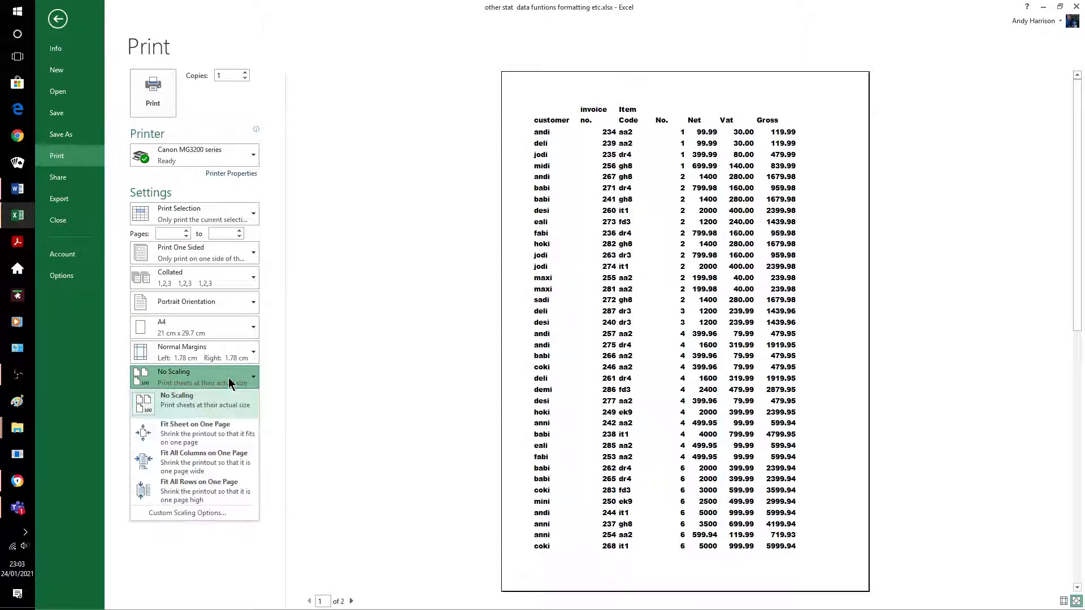
{"action": "left_click", "coordinate": [226, 432]}
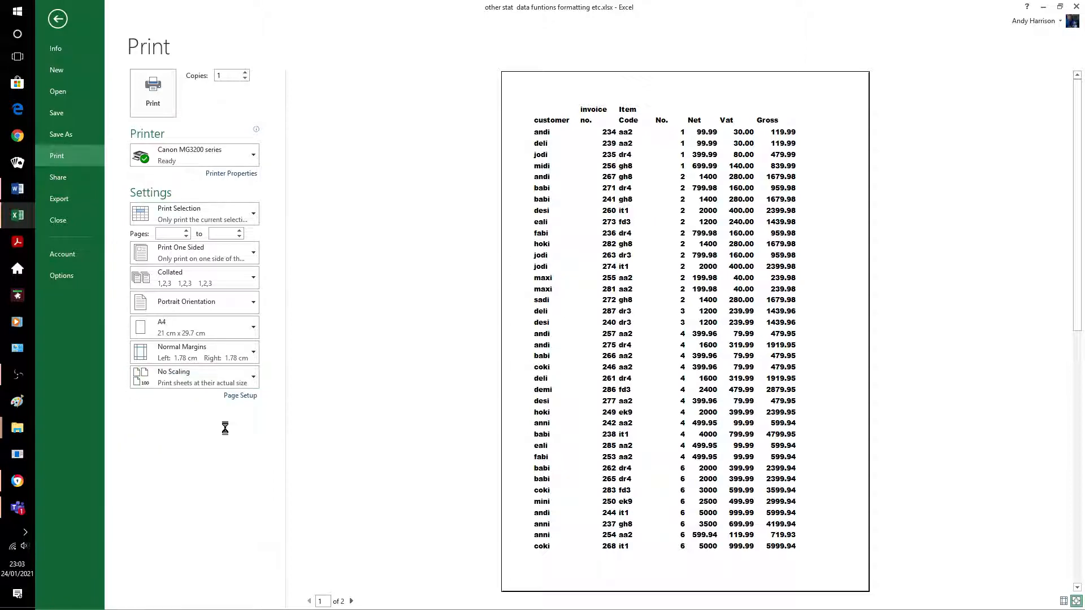
{"action": "left_click", "coordinate": [238, 379]}
{"action": "left_click", "coordinate": [209, 487]}
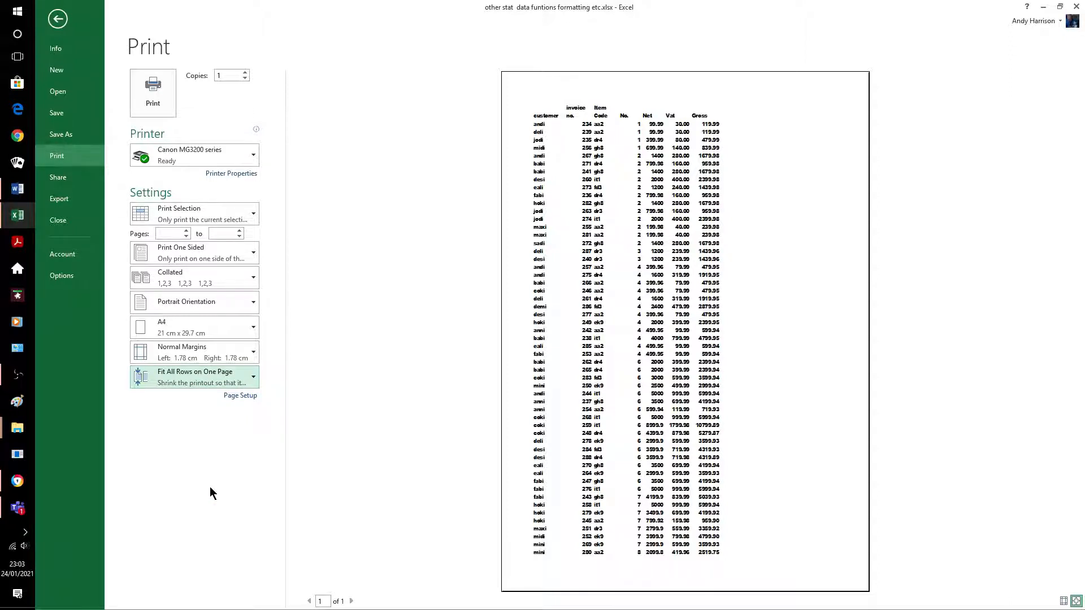
{"action": "left_click", "coordinate": [58, 20]}
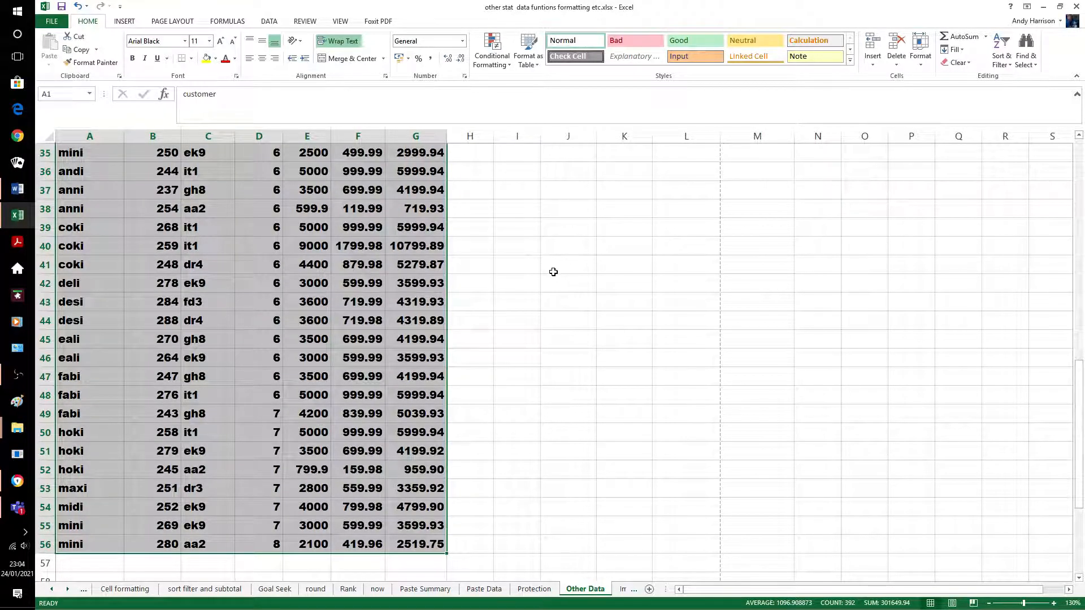
Switch to the Import Text sheet and select cell A5
{"action": "left_click", "coordinate": [582, 372]}
{"action": "left_click", "coordinate": [633, 589]}
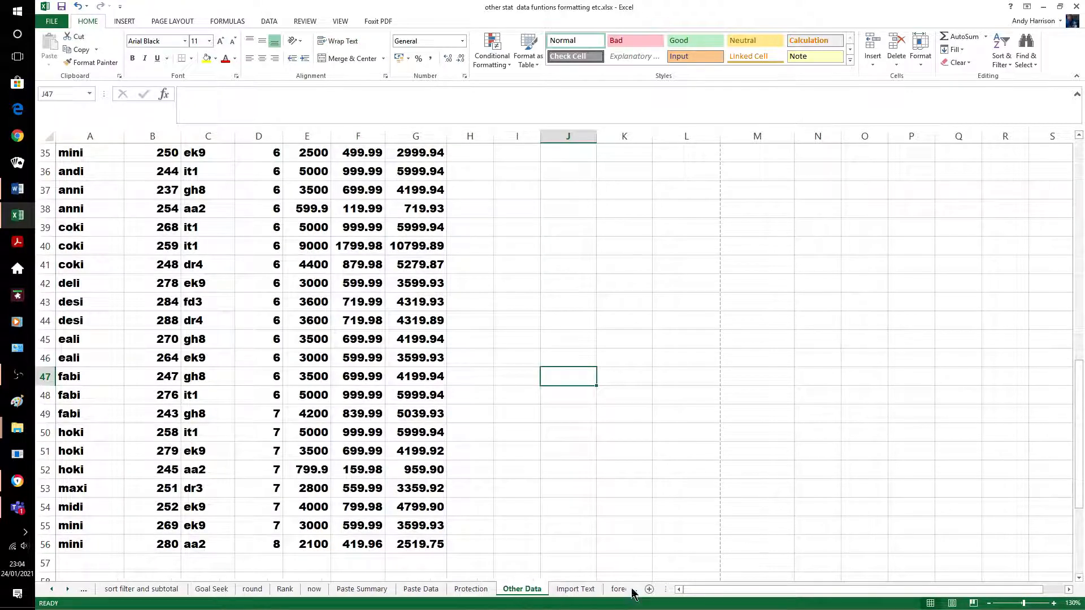
{"action": "left_click", "coordinate": [575, 589]}
{"action": "left_click", "coordinate": [471, 305]}
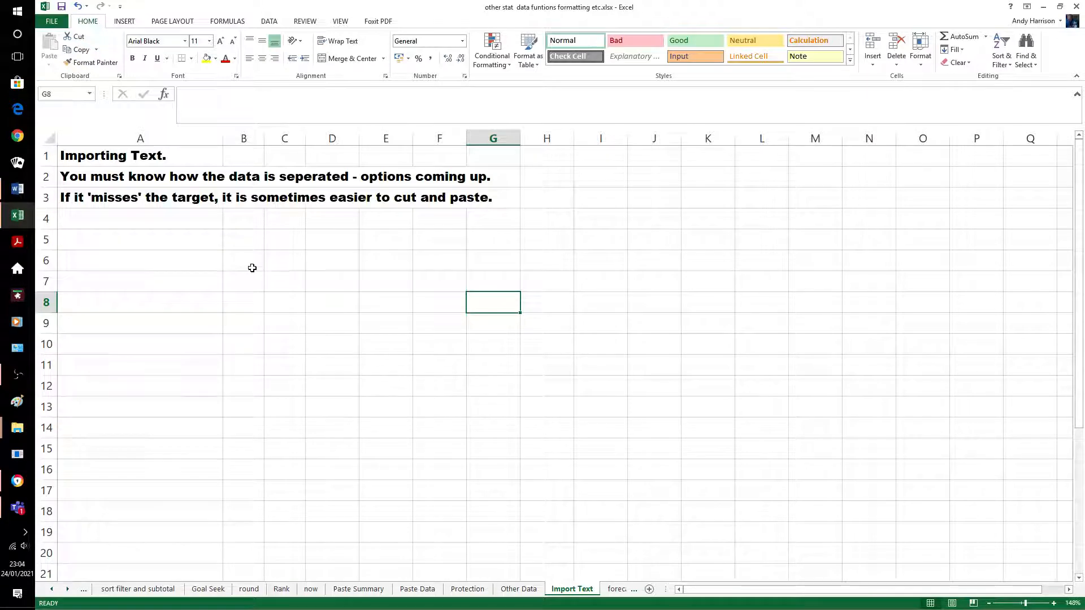
{"action": "left_click", "coordinate": [157, 240]}
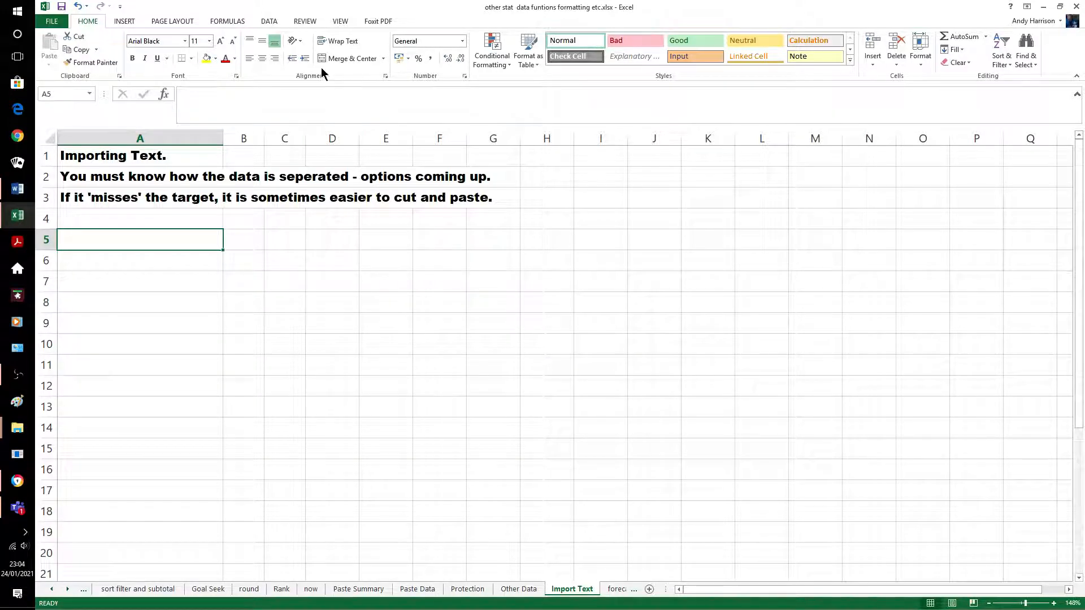
Create a new blank workbook, Book1, and select cell A3
{"action": "left_click", "coordinate": [271, 21]}
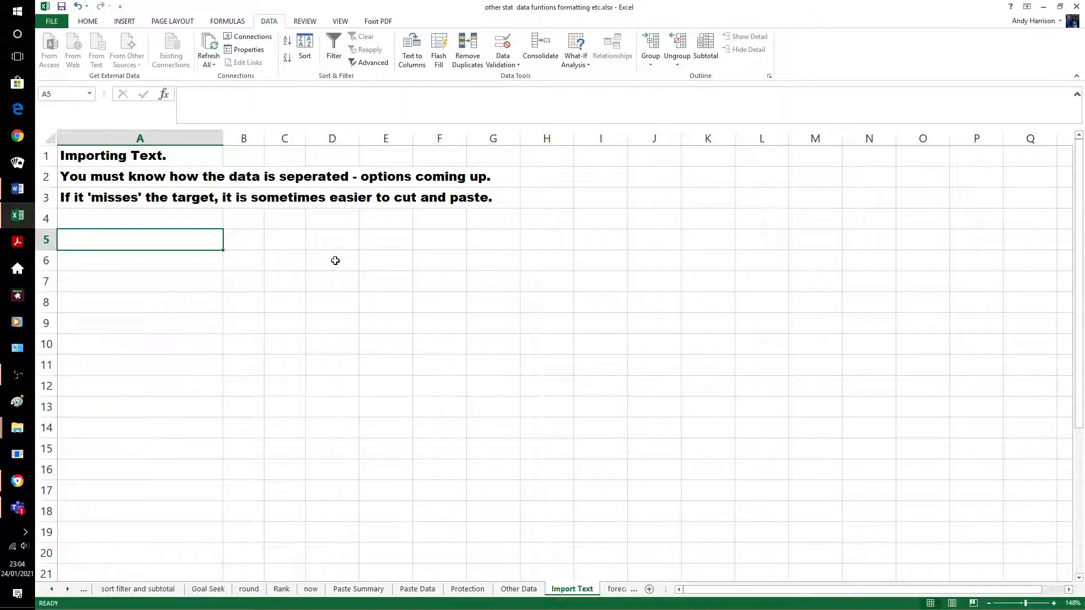
{"action": "key", "text": "ctrl+n"}
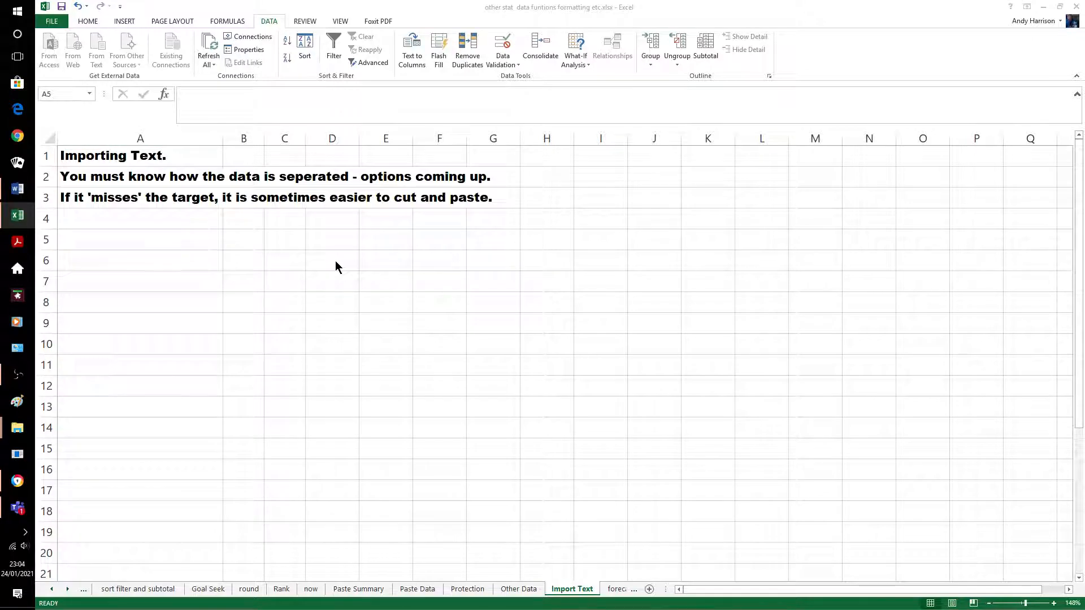
{"action": "left_click", "coordinate": [80, 166]}
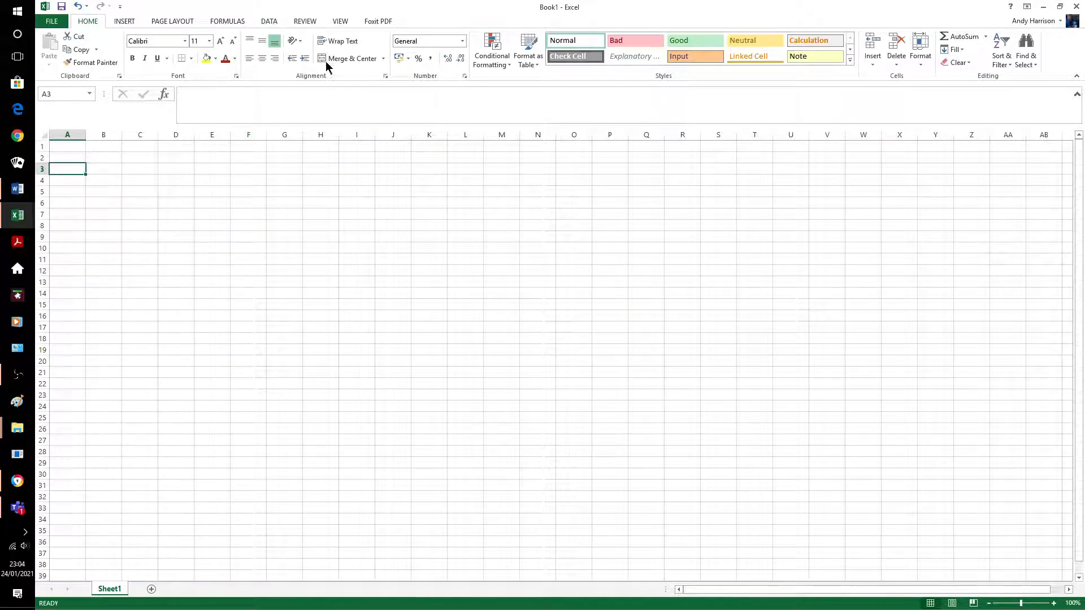
Import ETB.txt at A3 using Comma instead of Tab, leaving each line unsplit in column A
{"action": "left_click", "coordinate": [270, 21]}
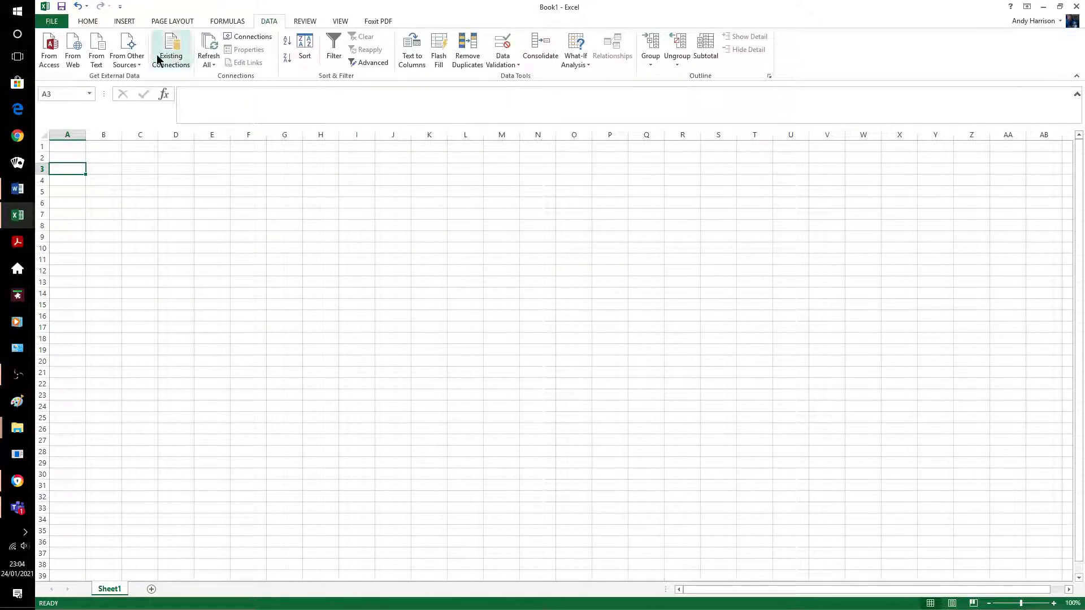
{"action": "left_click", "coordinate": [97, 49]}
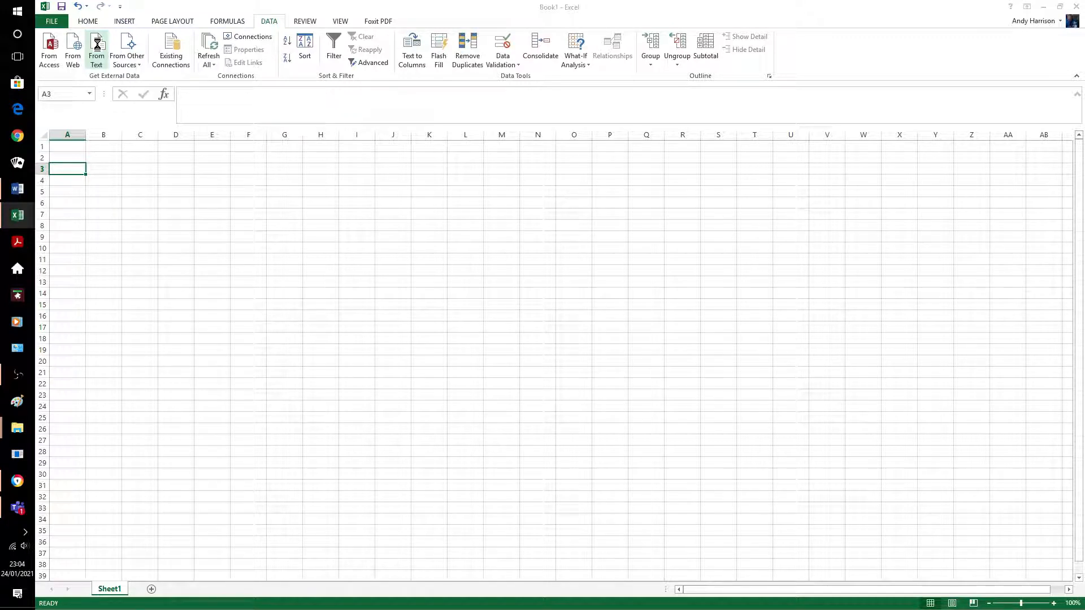
{"action": "left_click", "coordinate": [96, 45]}
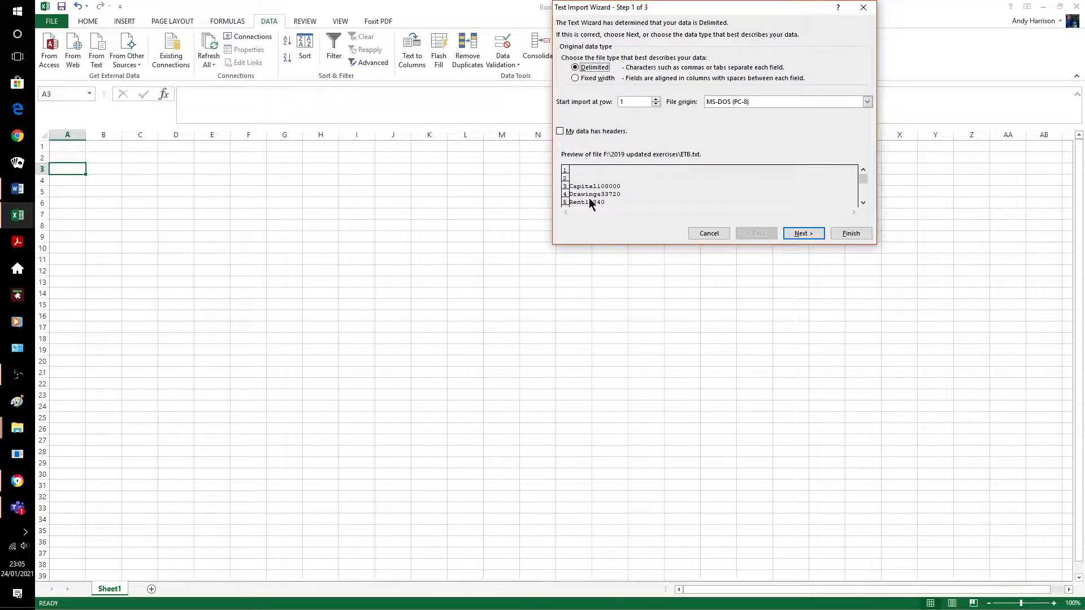
{"action": "left_click", "coordinate": [795, 234]}
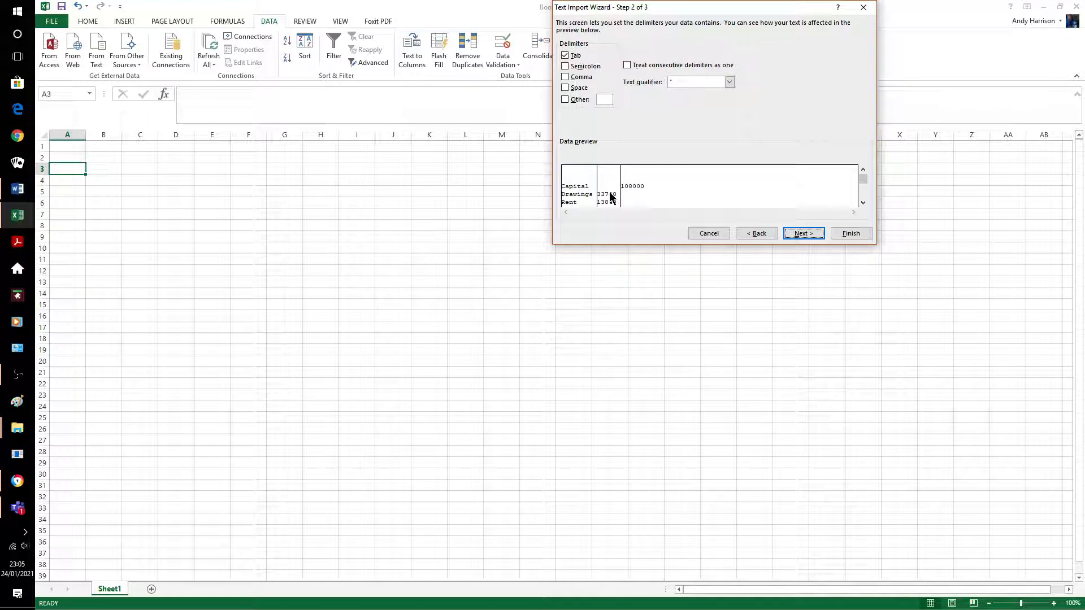
{"action": "left_click", "coordinate": [565, 57]}
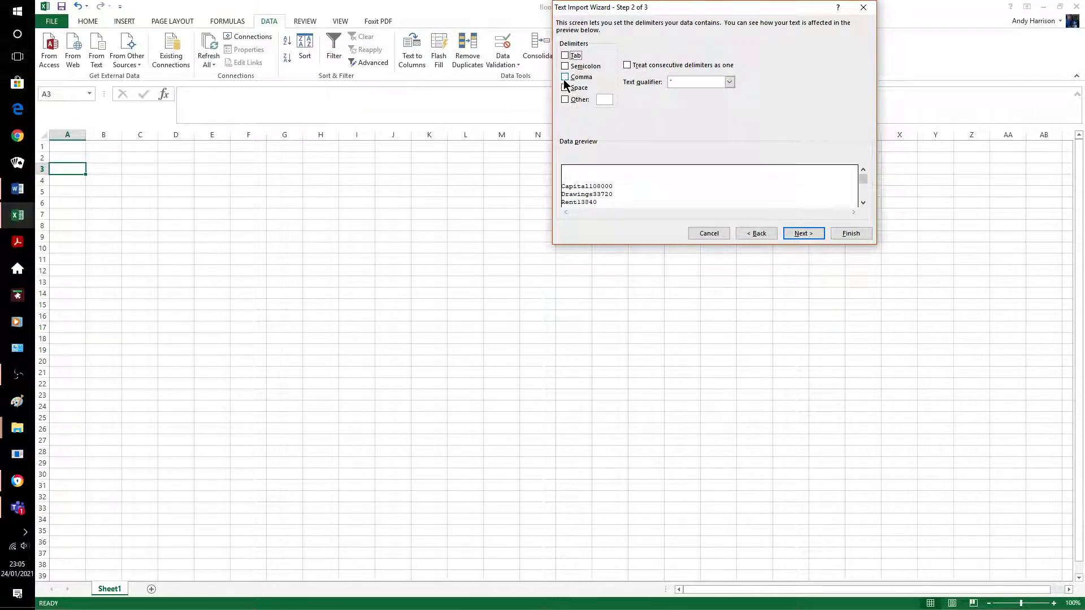
{"action": "left_click", "coordinate": [565, 77]}
{"action": "left_click", "coordinate": [804, 233]}
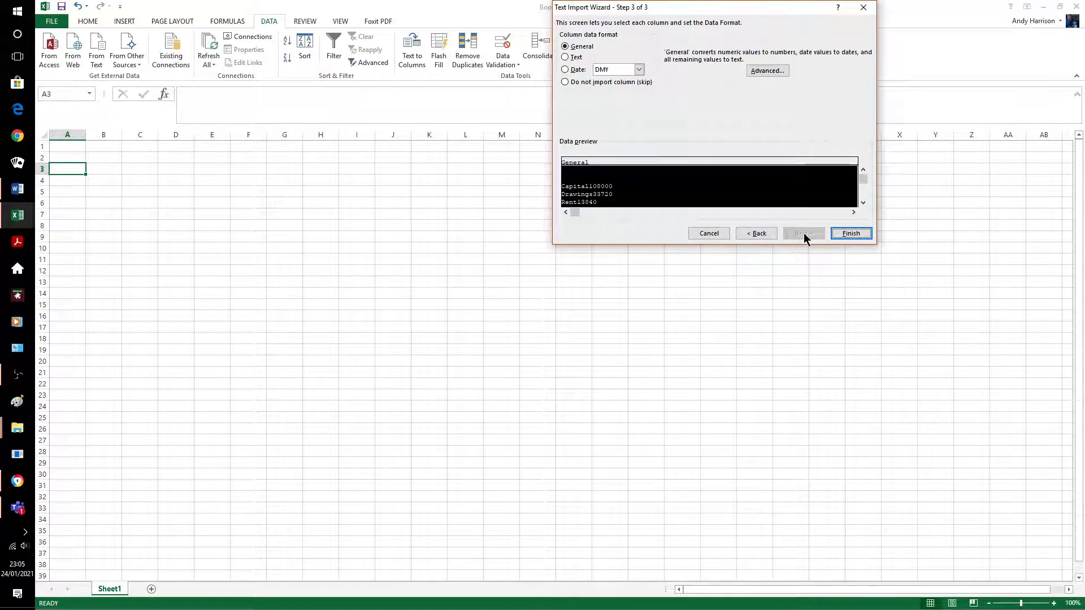
{"action": "left_click", "coordinate": [849, 234]}
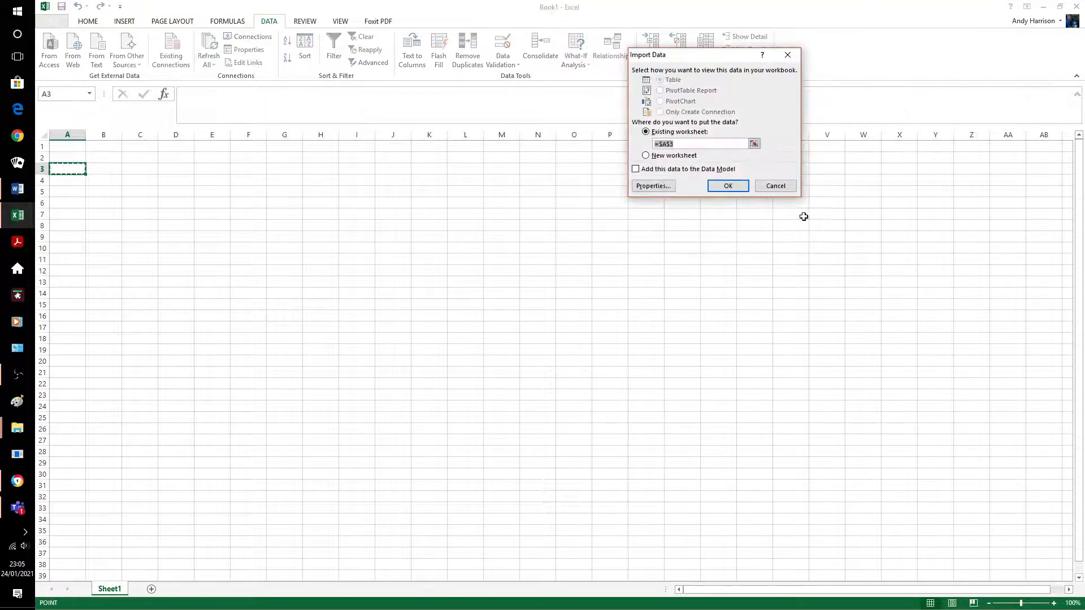
{"action": "left_click", "coordinate": [730, 187]}
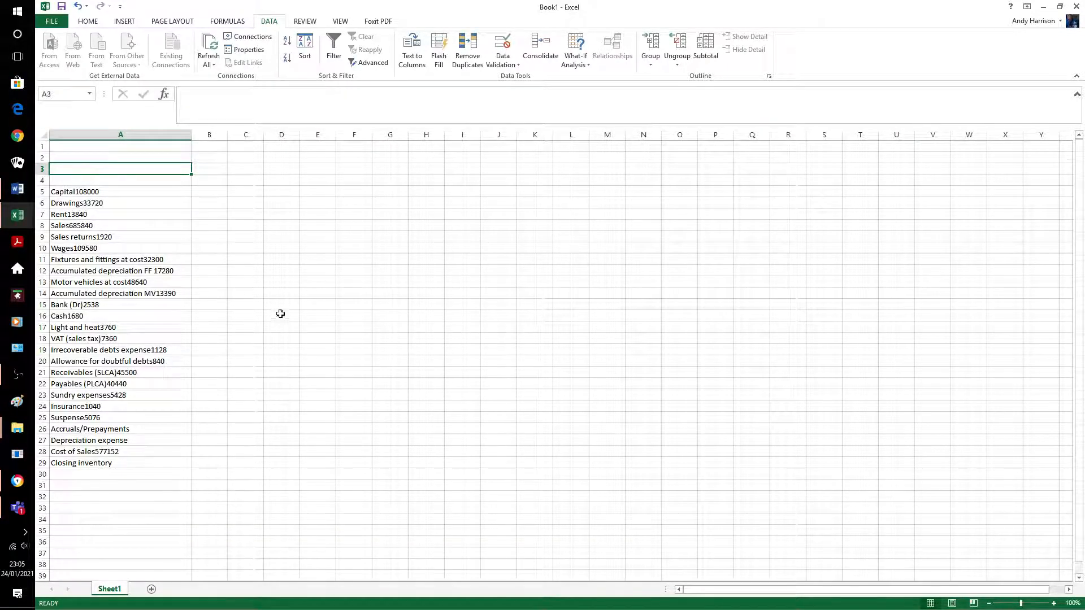
Import ETB.txt again at B3 with the Tab delimiter, putting labels in B and amounts in C–D
{"action": "left_click", "coordinate": [210, 192]}
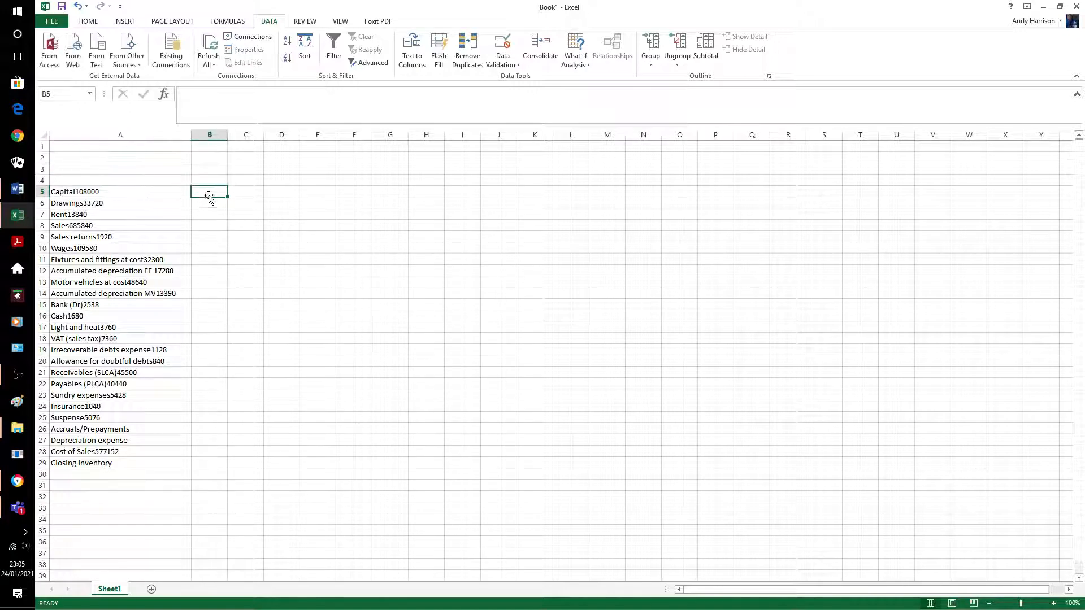
{"action": "left_click", "coordinate": [218, 169]}
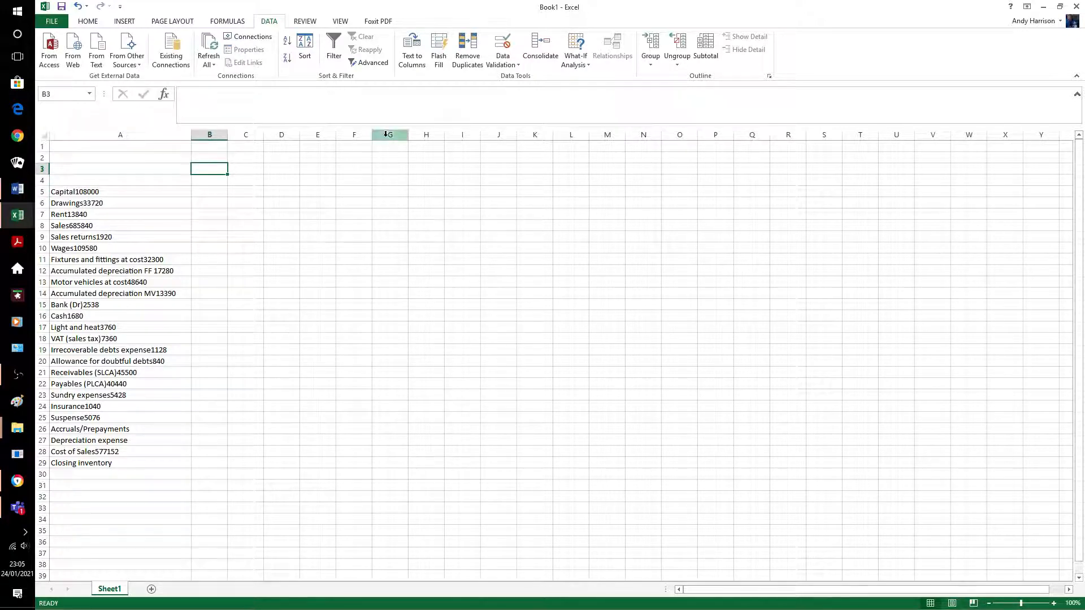
{"action": "left_click", "coordinate": [96, 57]}
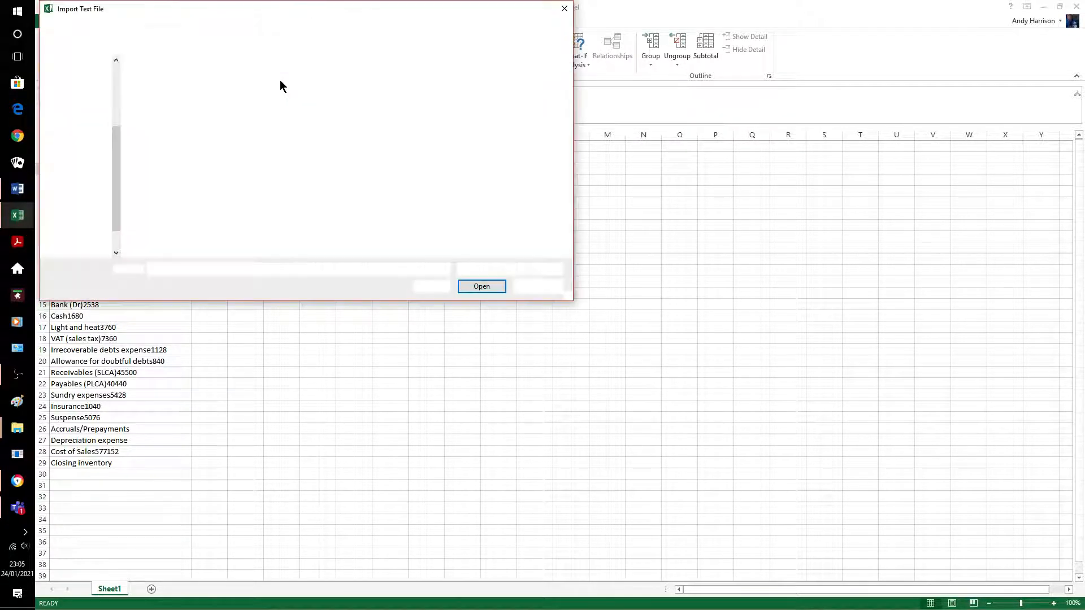
{"action": "left_click", "coordinate": [165, 81]}
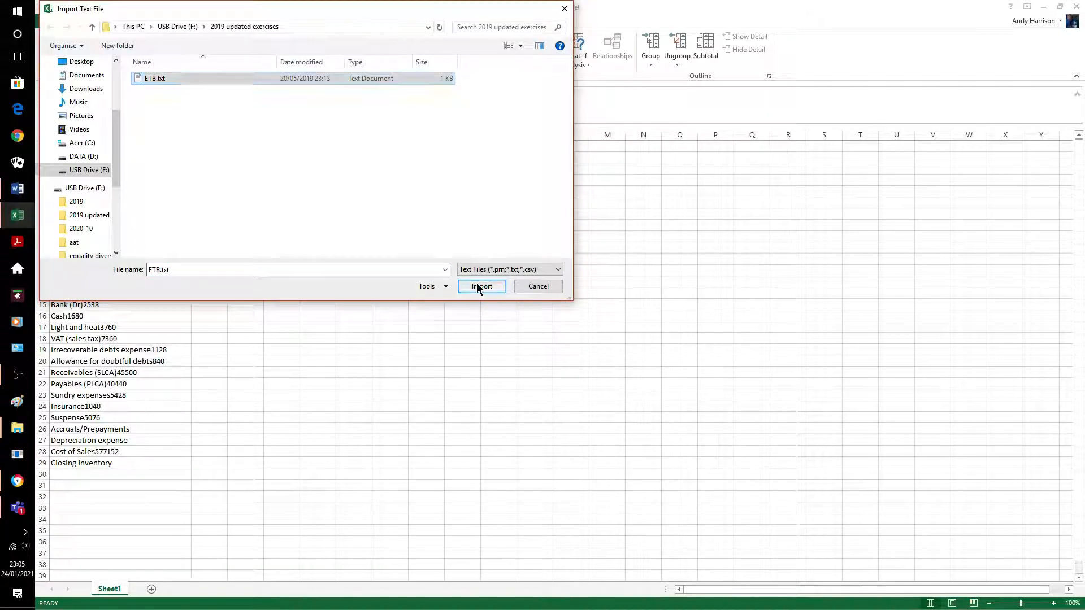
{"action": "left_click", "coordinate": [482, 286]}
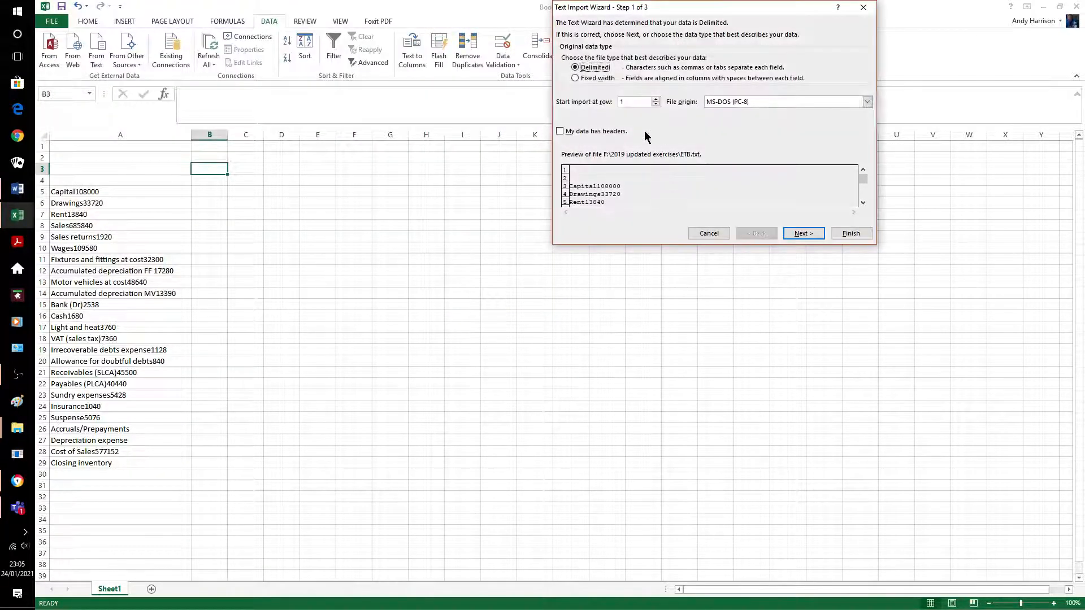
{"action": "left_click", "coordinate": [792, 232]}
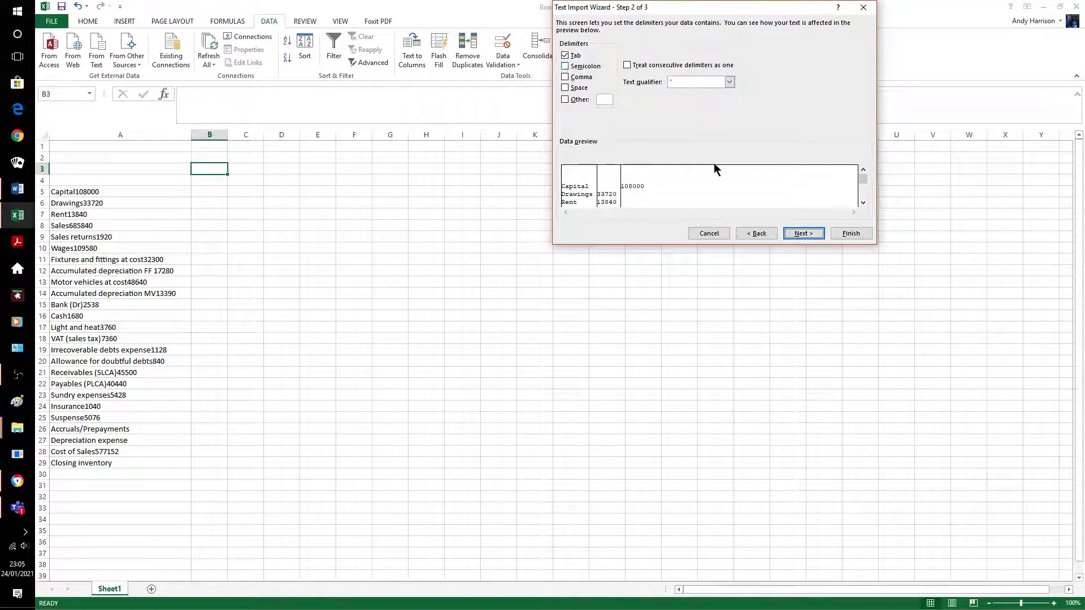
{"action": "left_click", "coordinate": [805, 232]}
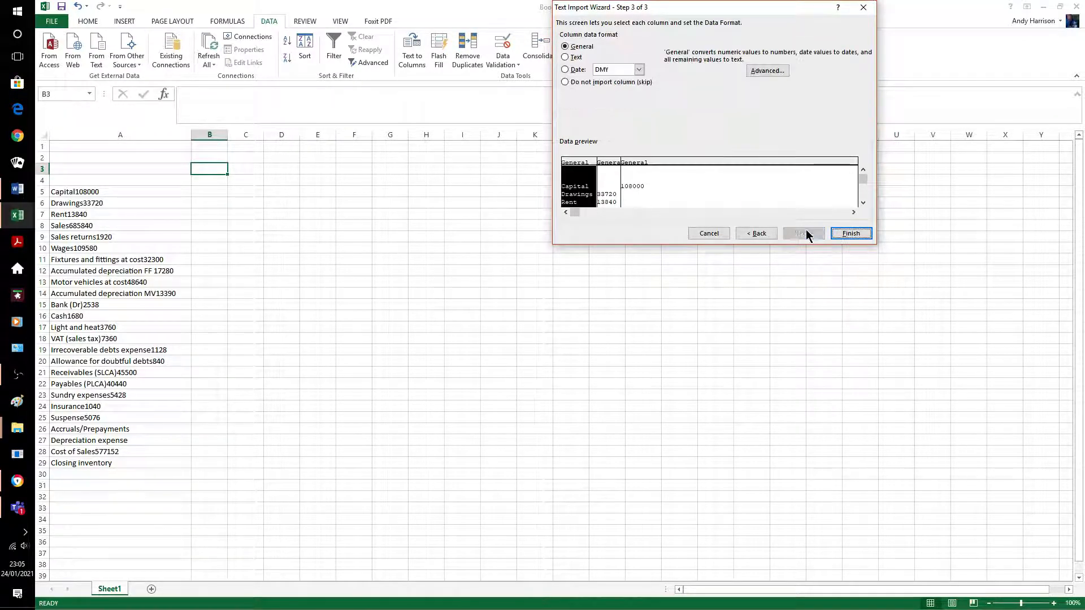
{"action": "left_click", "coordinate": [851, 234]}
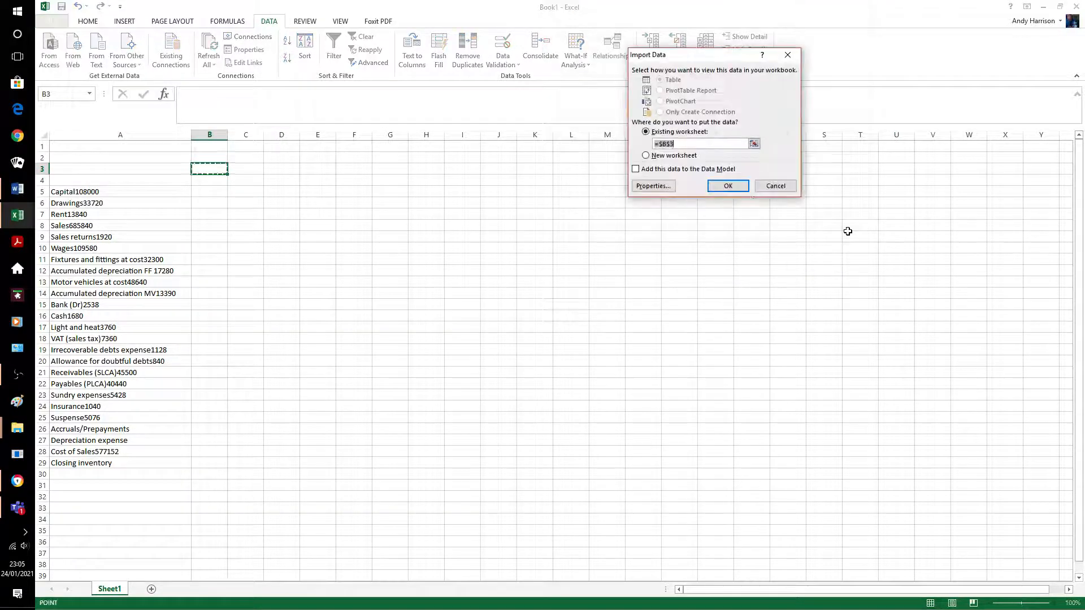
{"action": "left_click", "coordinate": [728, 186]}
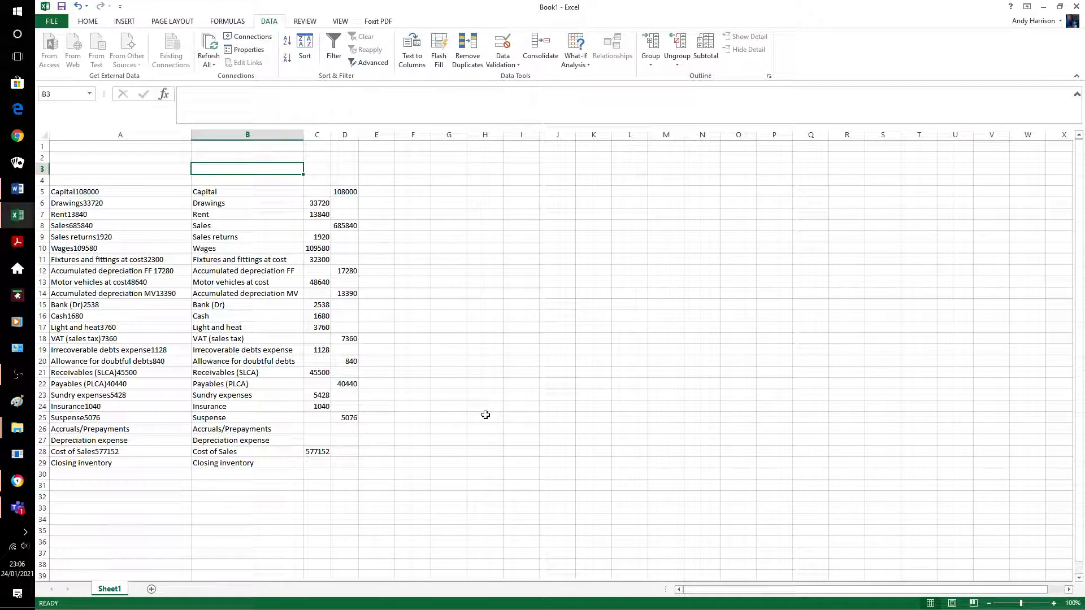
{"action": "left_click", "coordinate": [1055, 8]}
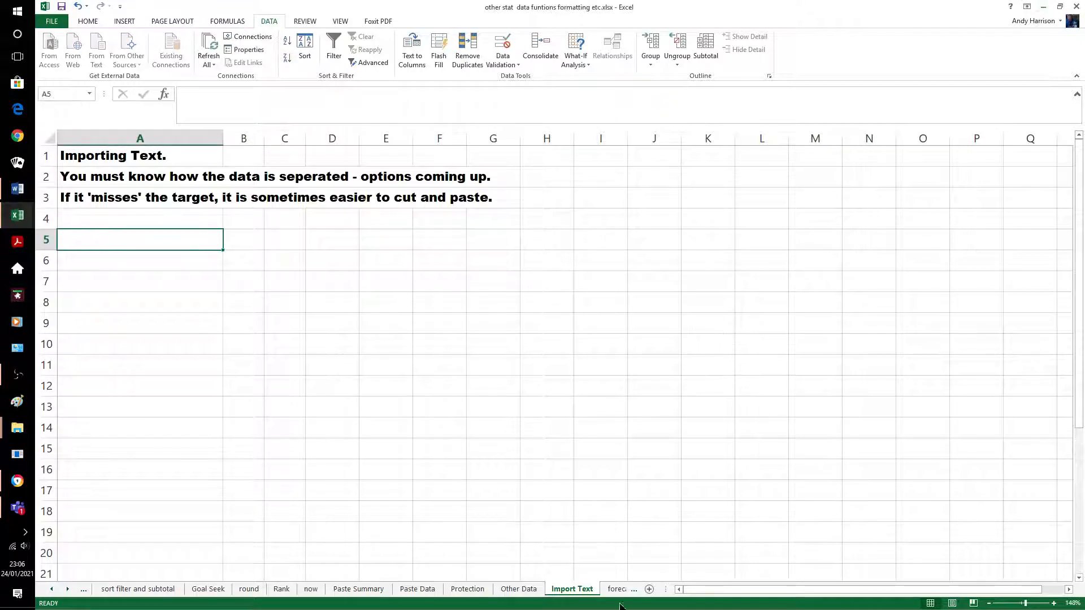
Open the forecast sheet with the 2020 Super-widgets prices and select D16
{"action": "left_click", "coordinate": [617, 589]}
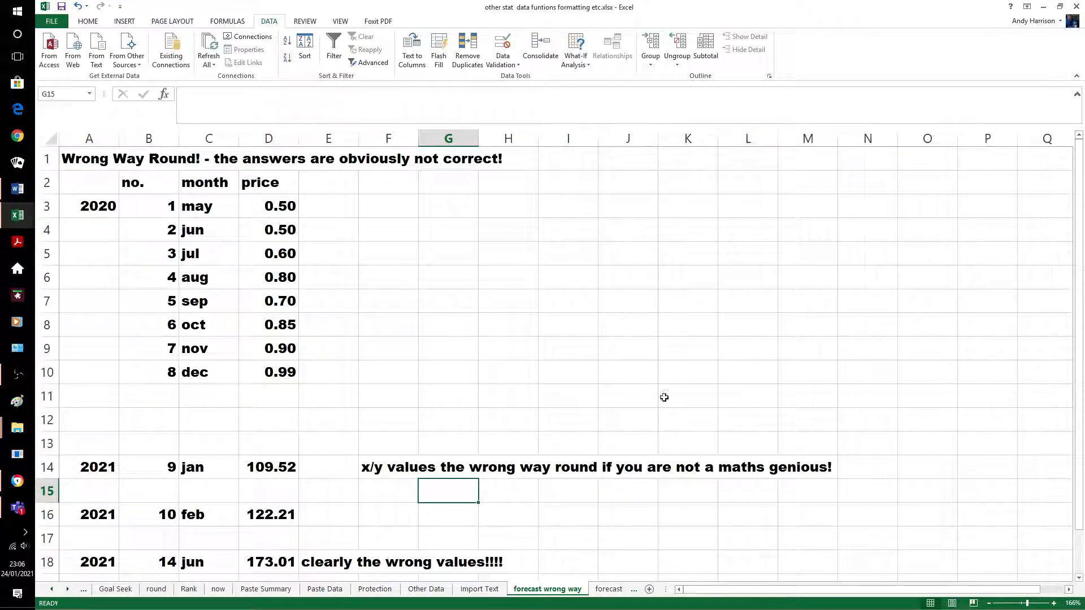
{"action": "left_click", "coordinate": [609, 589]}
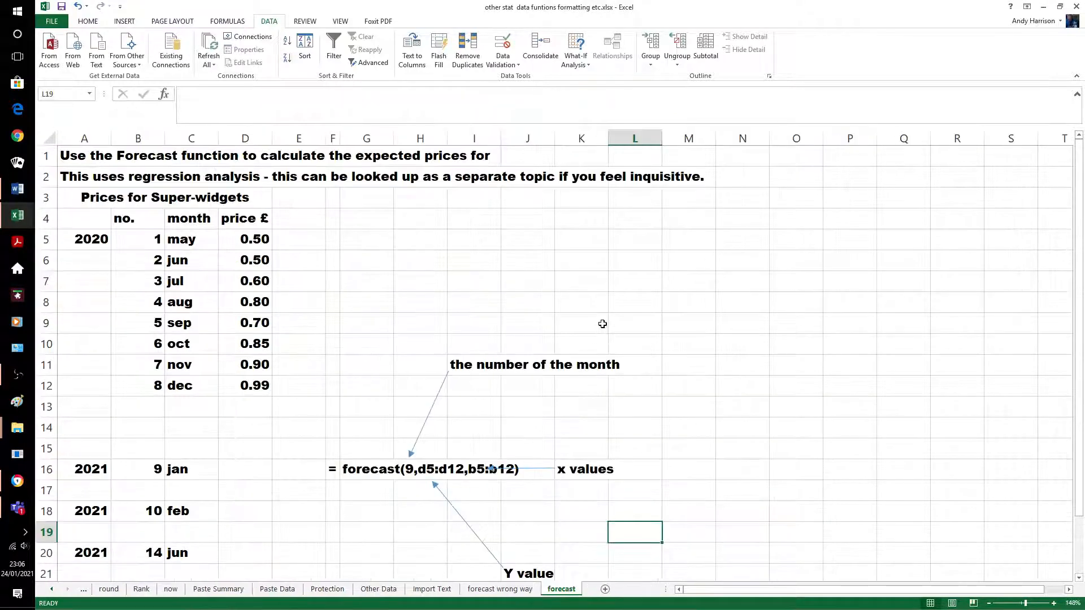
{"action": "left_click", "coordinate": [688, 320]}
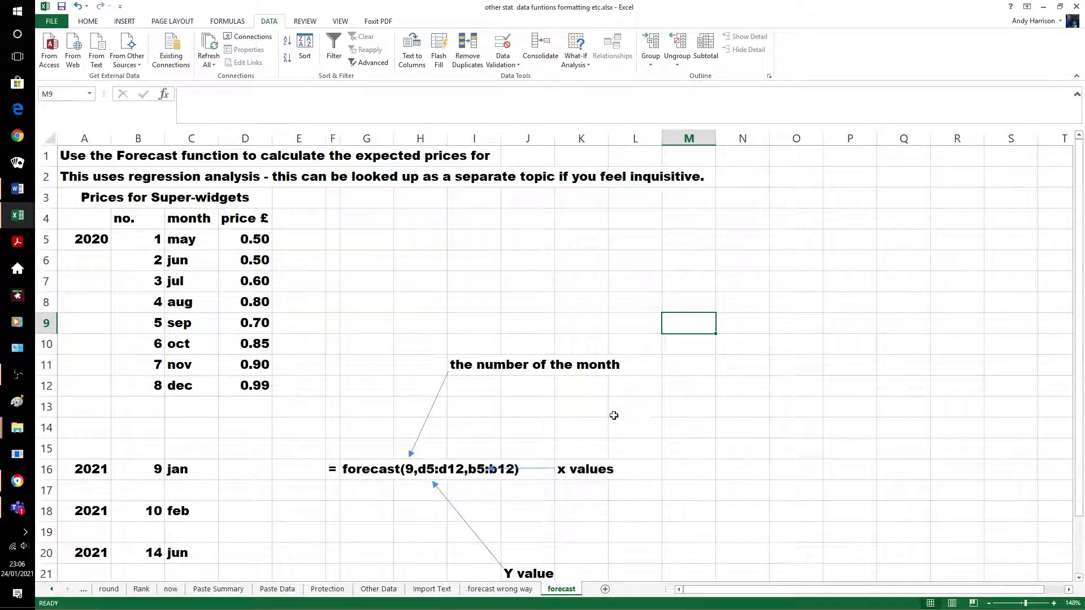
{"action": "left_click", "coordinate": [252, 474]}
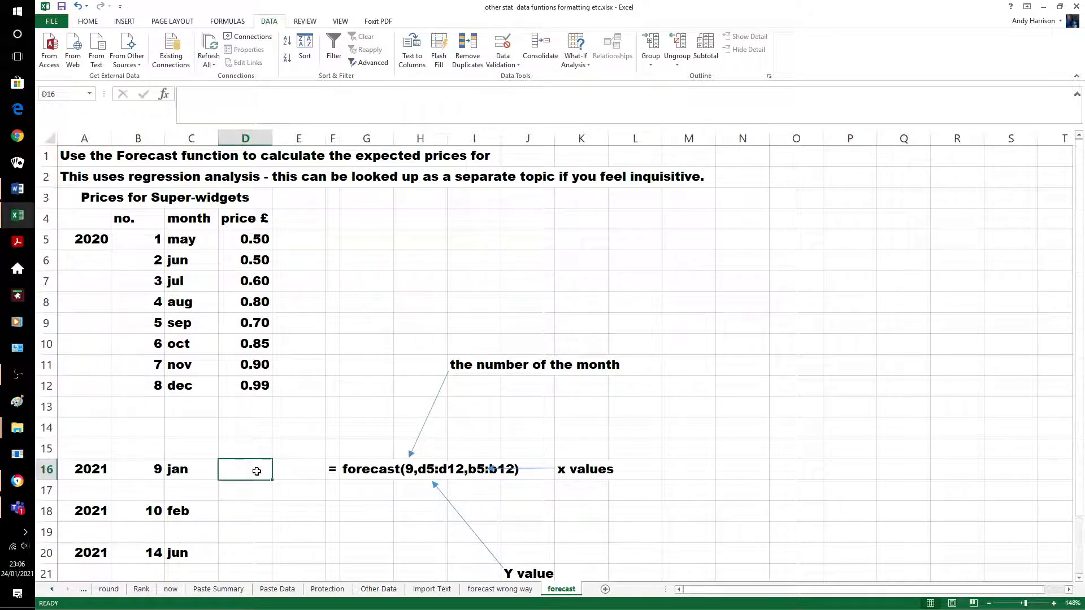
{"action": "type", "text": "=fore"}
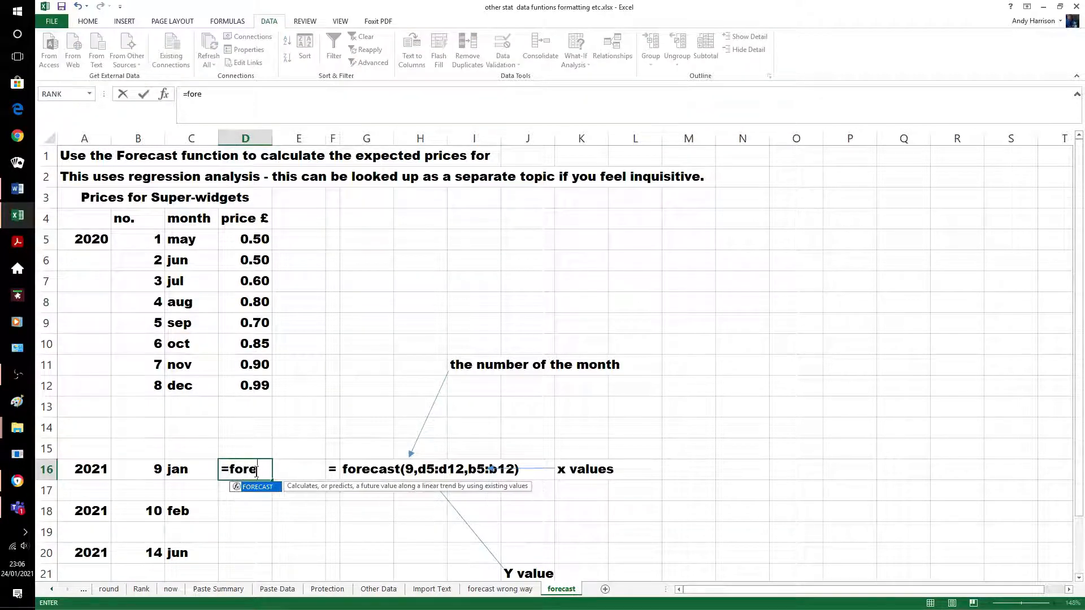
{"action": "type", "text": "cast"}
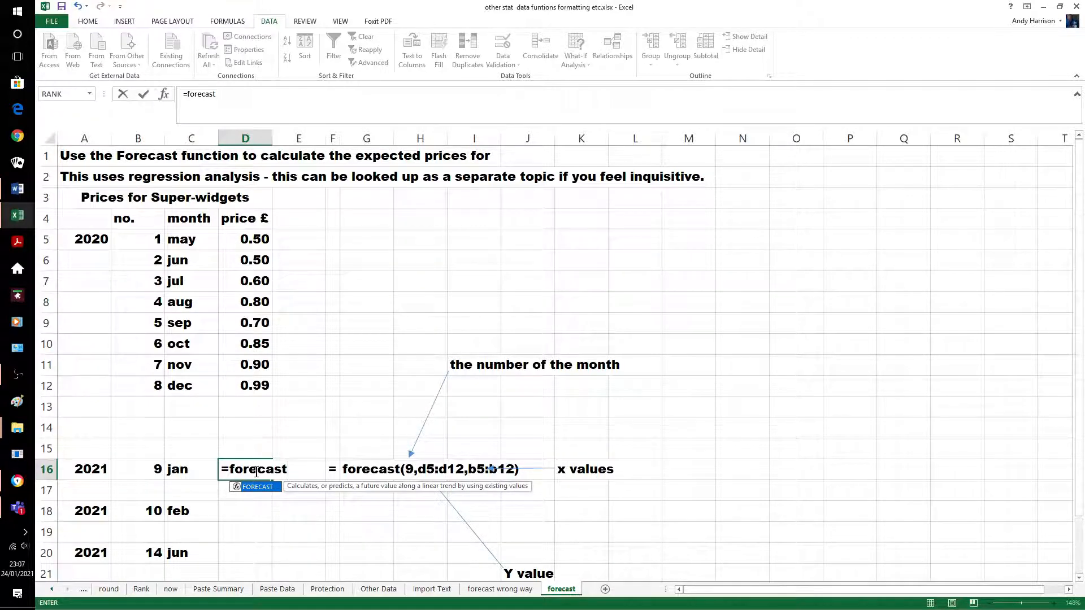
{"action": "type", "text": "("}
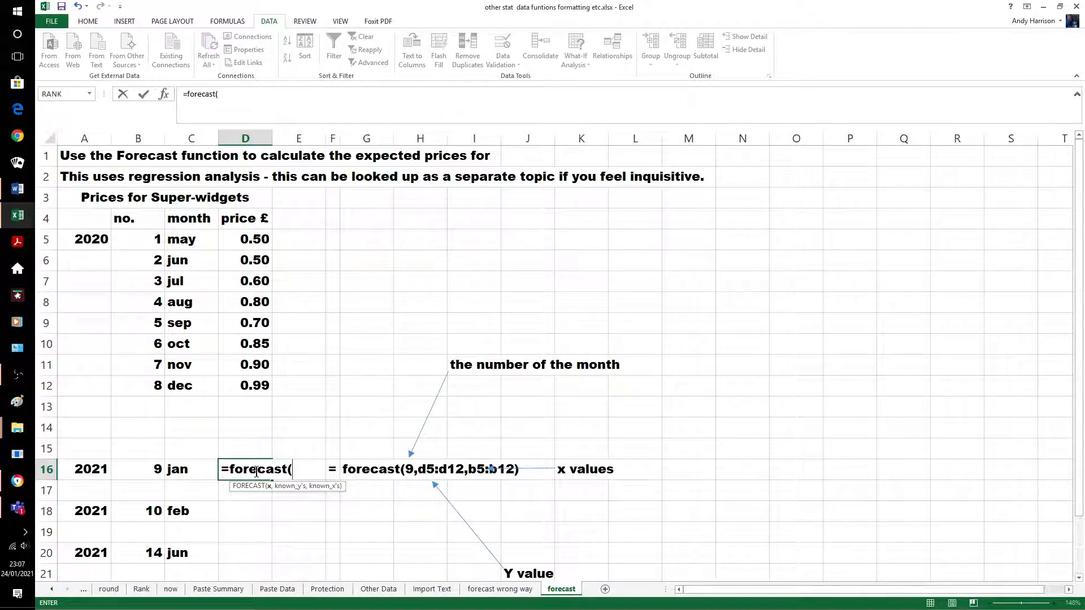
{"action": "type", "text": "9"}
{"action": "type", "text": ",d5"}
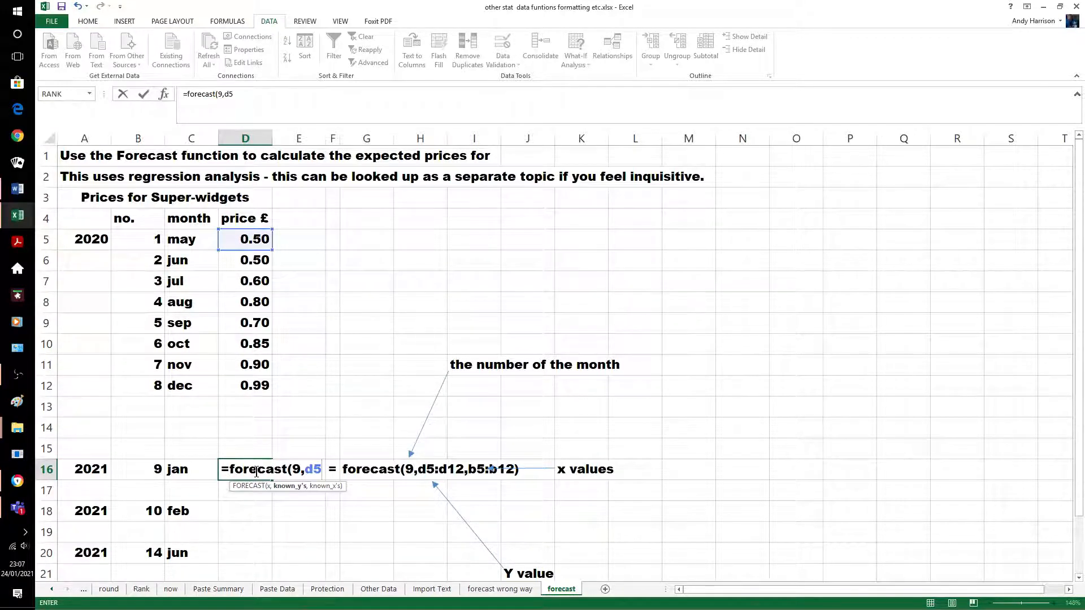
{"action": "type", "text": ":d1"}
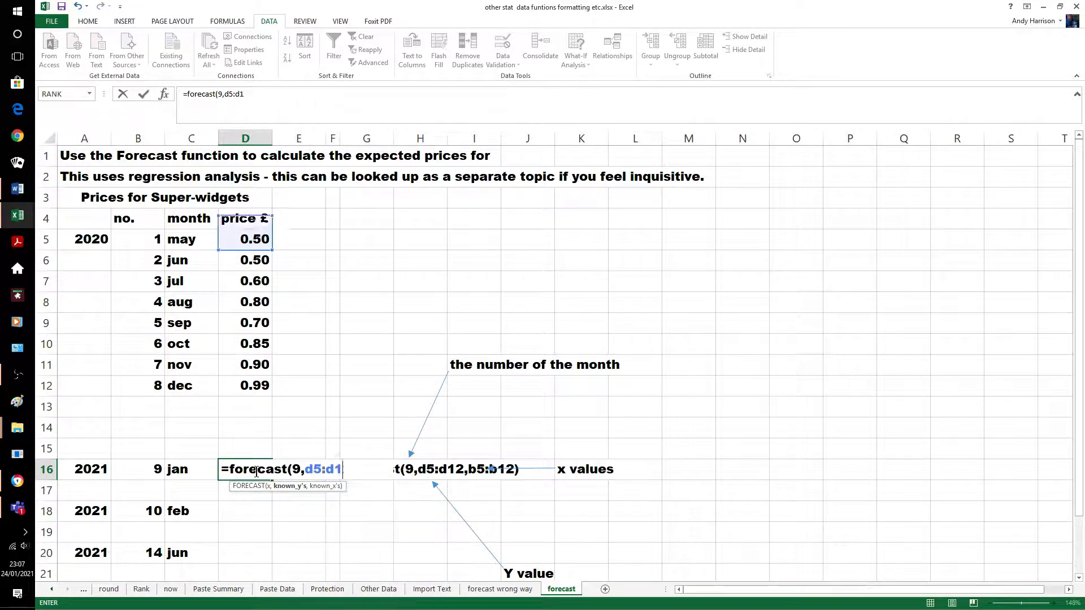
{"action": "type", "text": "2"}
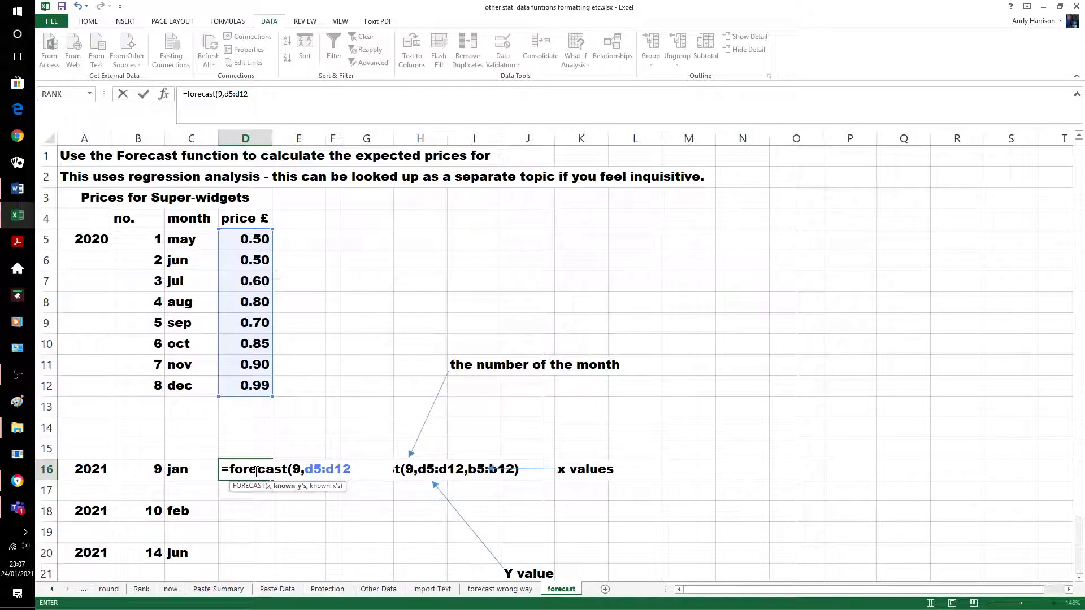
{"action": "type", "text": ",b"}
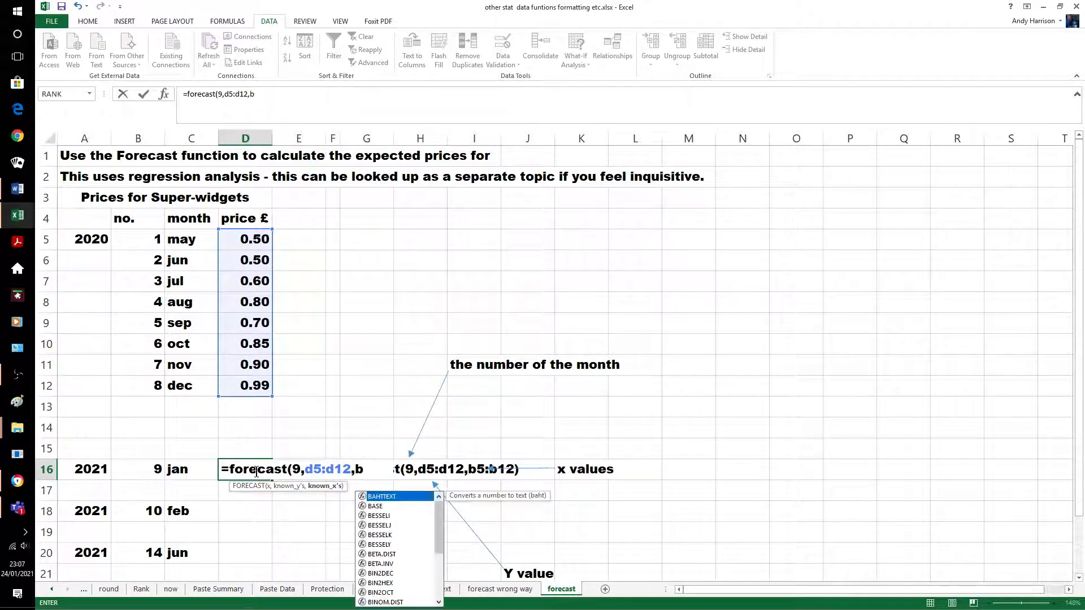
{"action": "type", "text": "5:b12"}
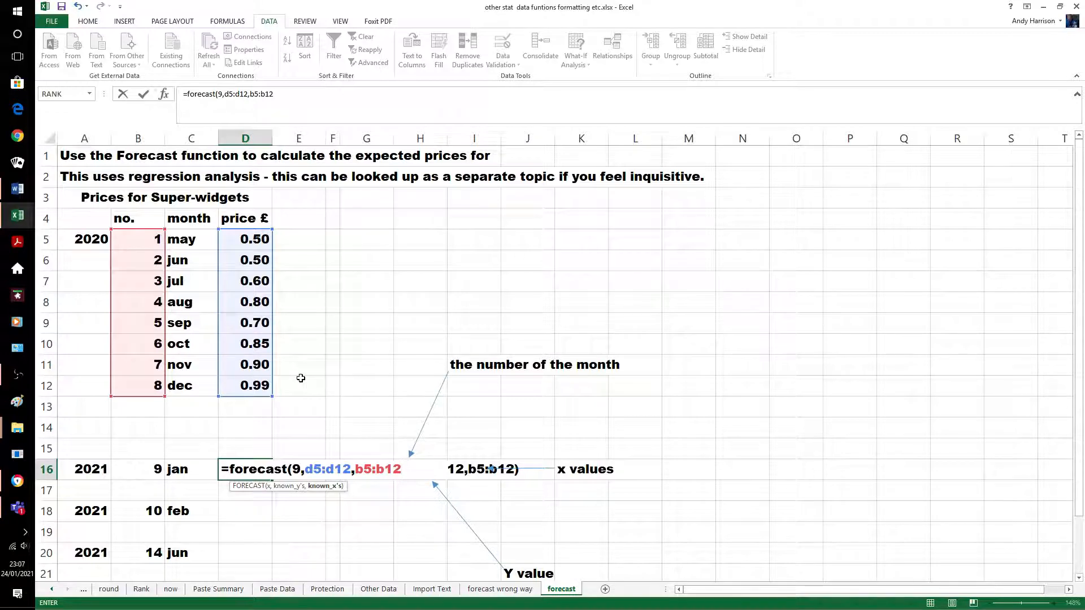
{"action": "type", "text": ")"}
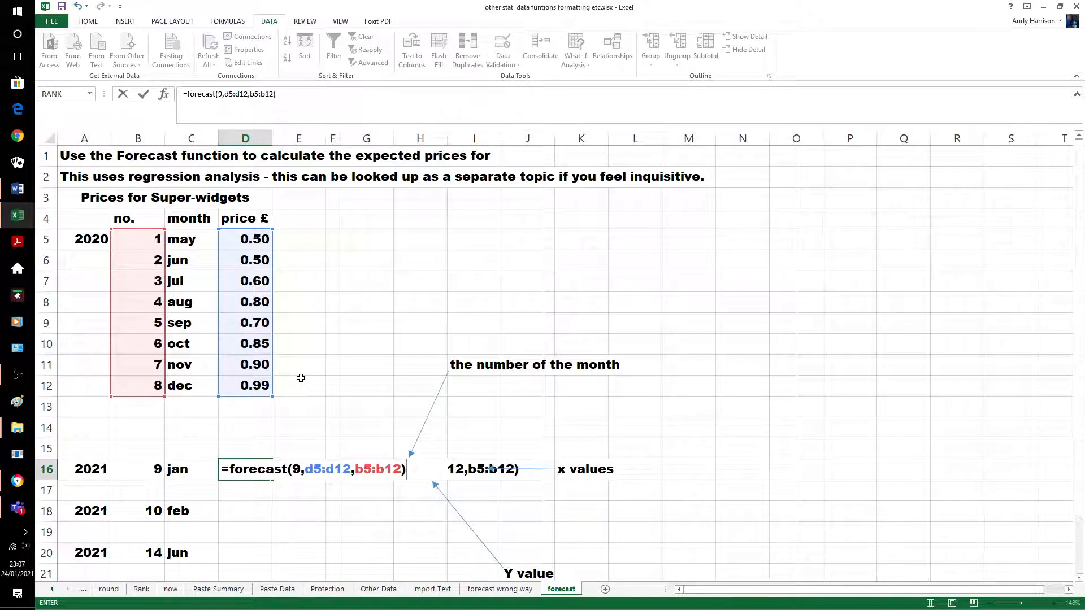
{"action": "key", "text": "Return"}
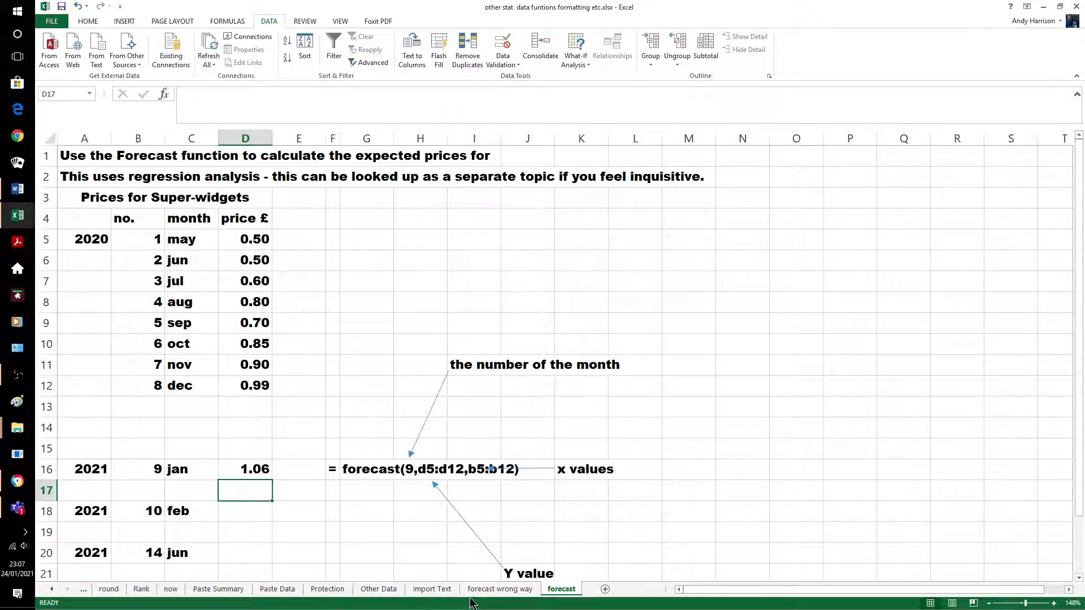
{"action": "left_click", "coordinate": [493, 591]}
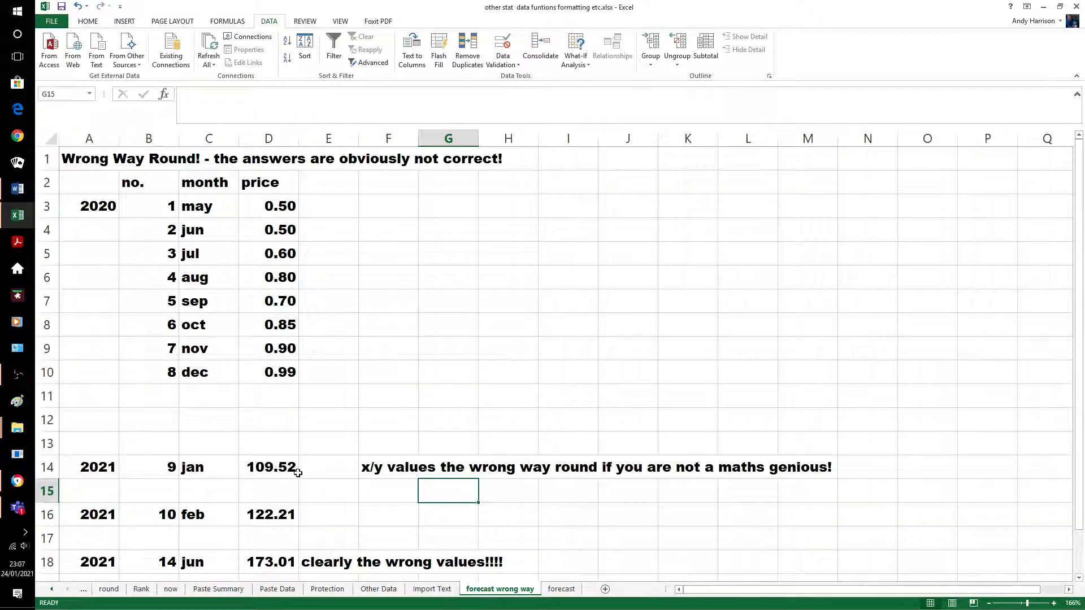
{"action": "left_click", "coordinate": [559, 589]}
{"action": "left_click", "coordinate": [253, 512]}
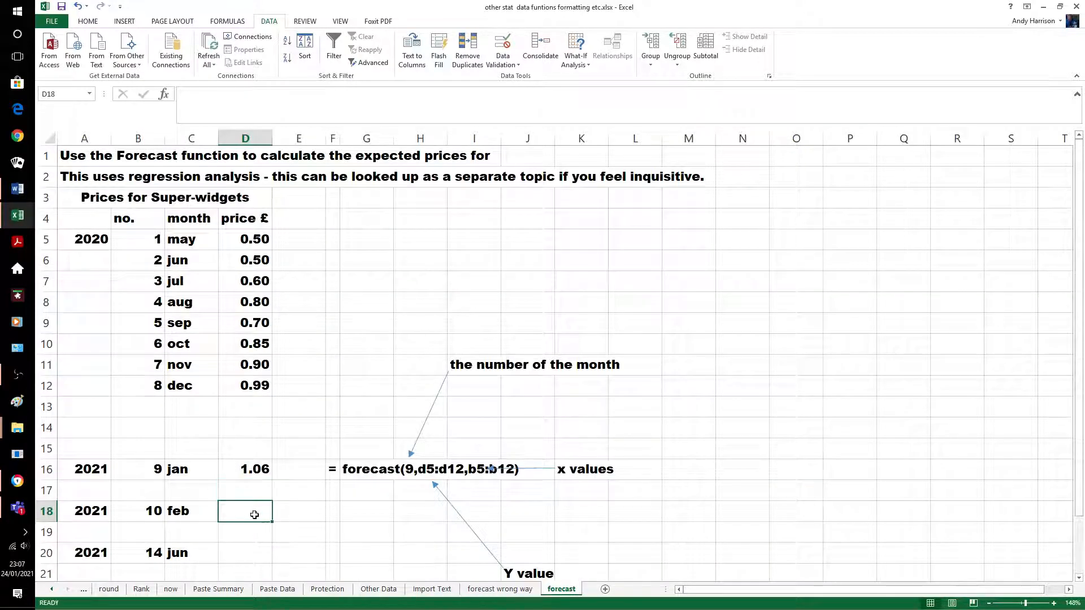
Enter =FORECAST(10,D5:D12,B5:B12) in D18, predicting the Feb 2021 price of 1.13
{"action": "type", "text": "="}
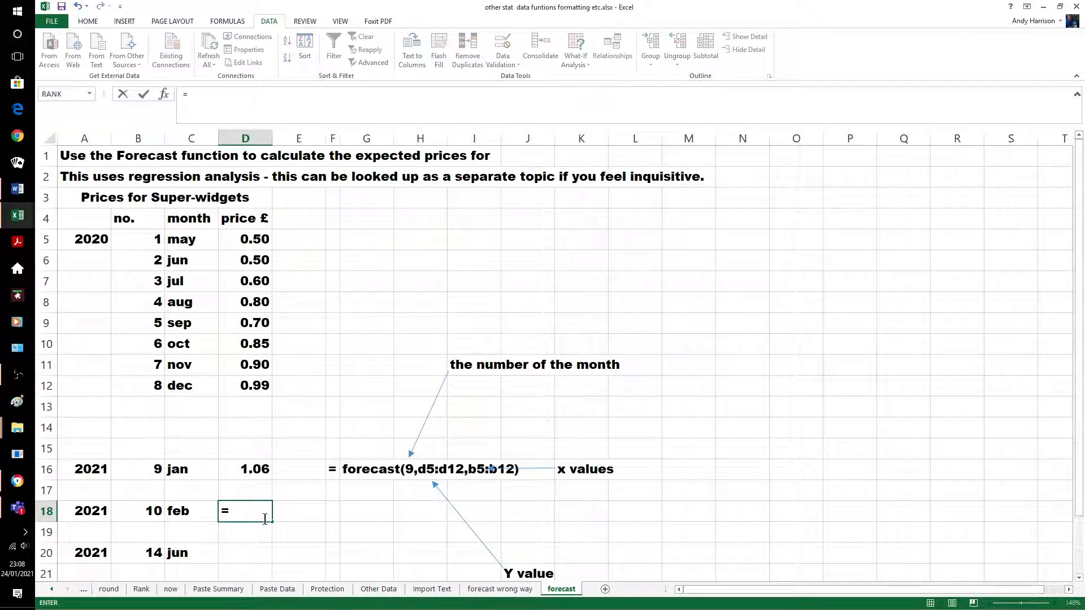
{"action": "type", "text": "forecast"}
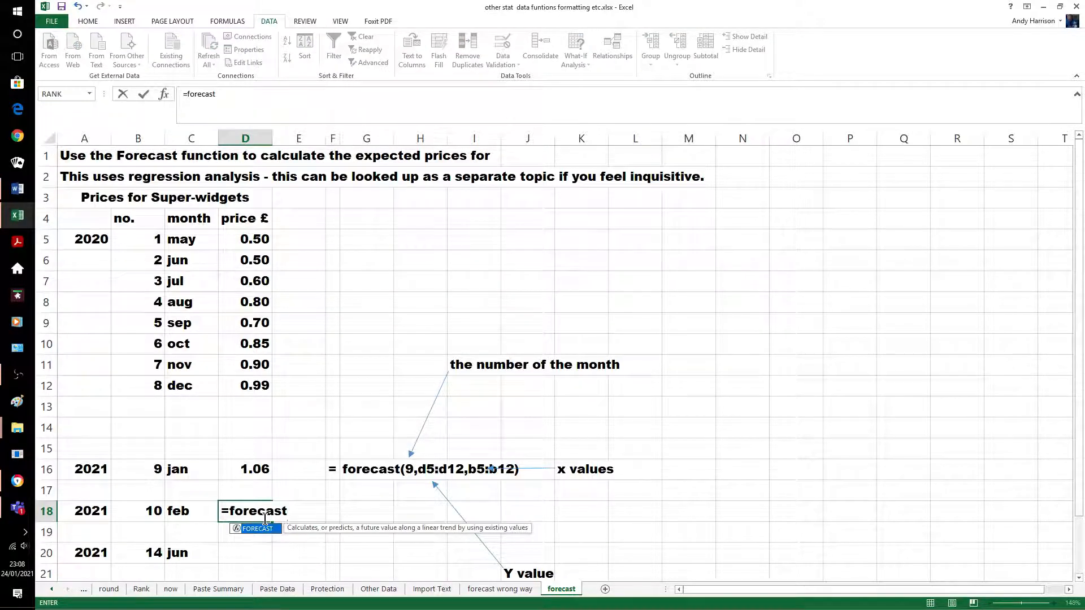
{"action": "type", "text": "(10"}
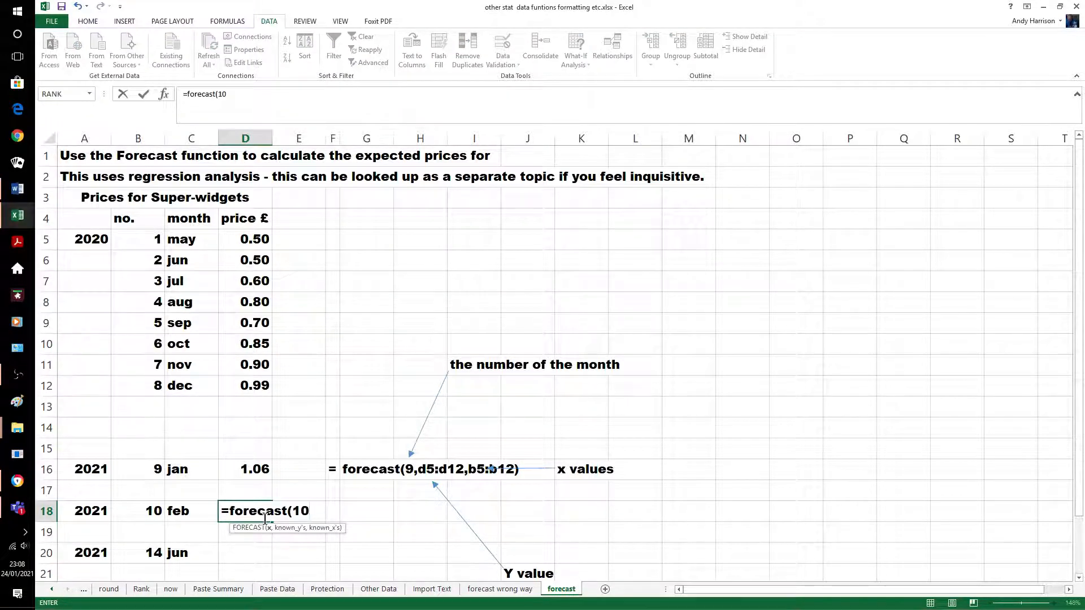
{"action": "type", "text": ","}
{"action": "type", "text": "d5:"}
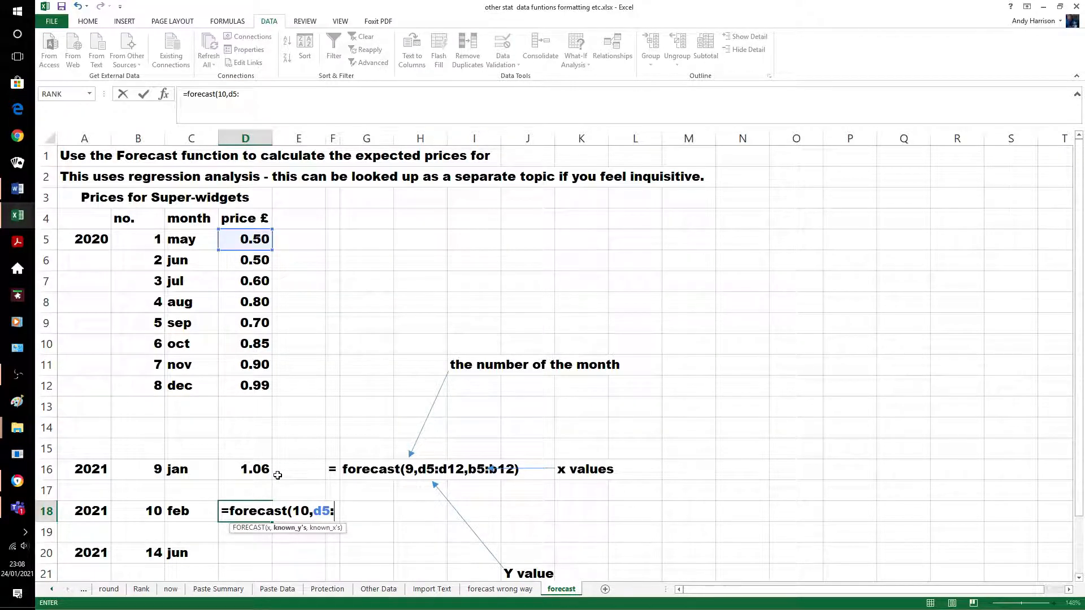
{"action": "type", "text": "d12"}
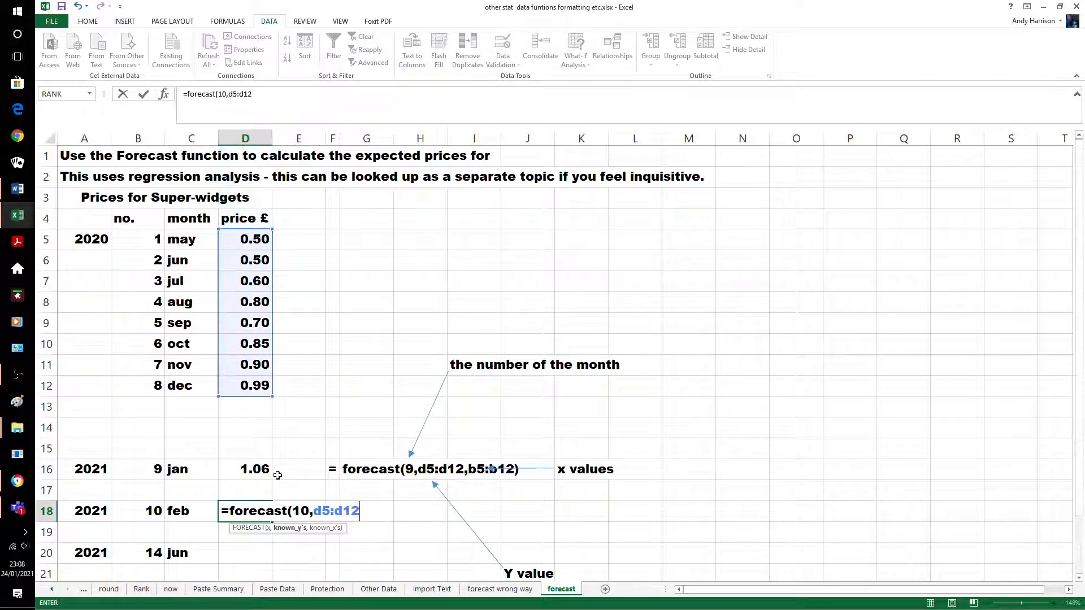
{"action": "type", "text": ",b5"}
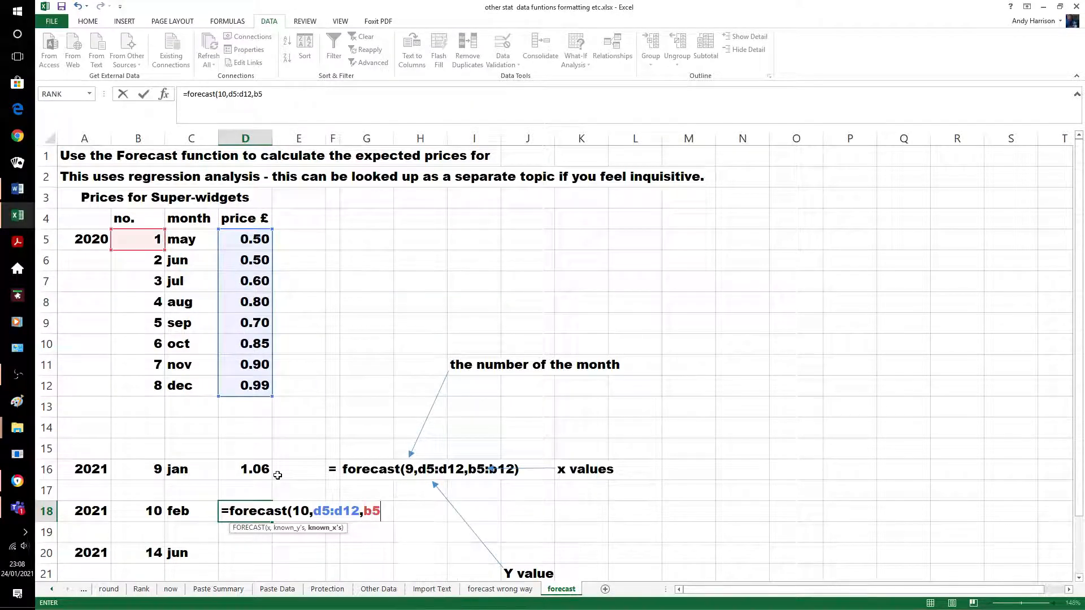
{"action": "type", "text": ":b12"}
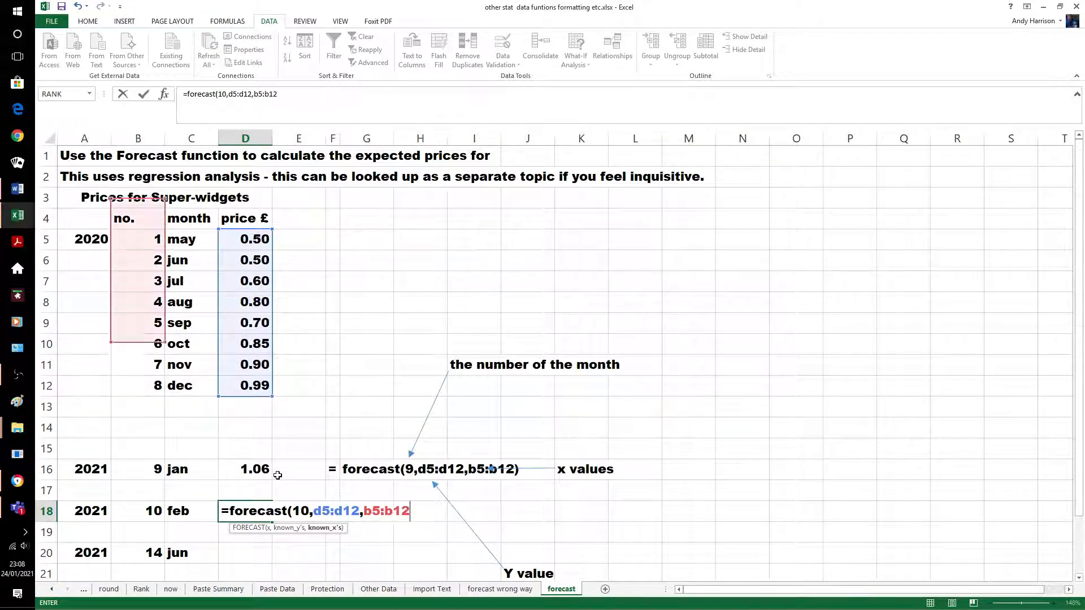
{"action": "type", "text": ")"}
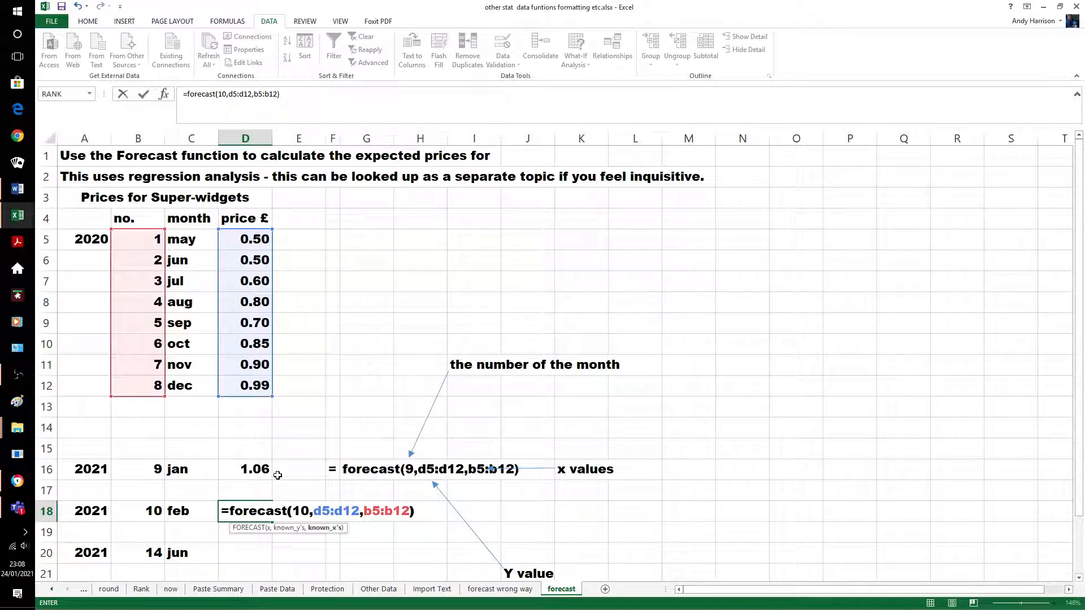
{"action": "key", "text": "Return"}
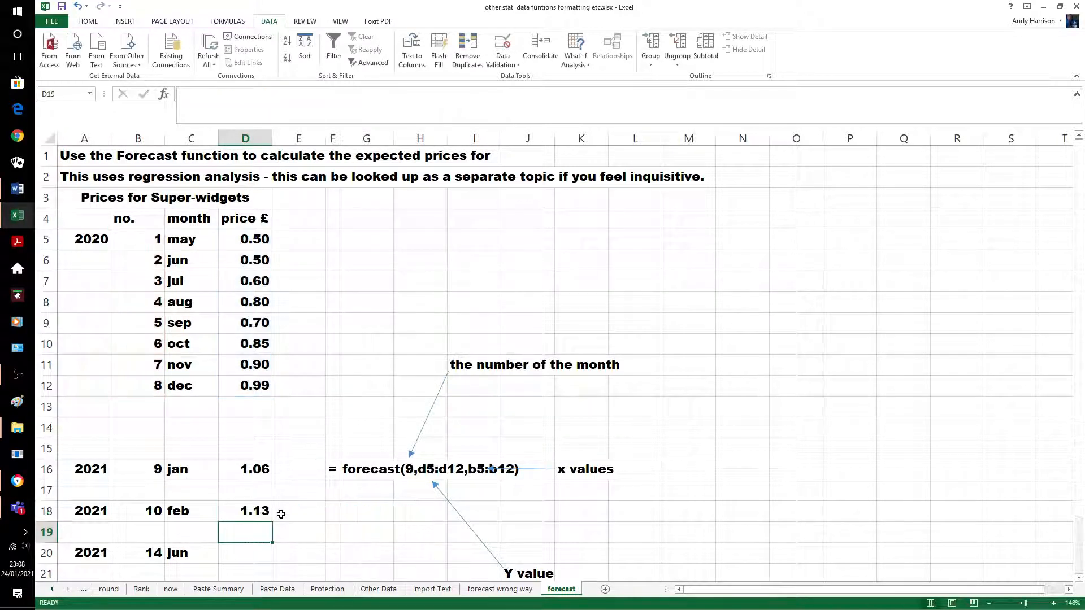
{"action": "left_click", "coordinate": [255, 555]}
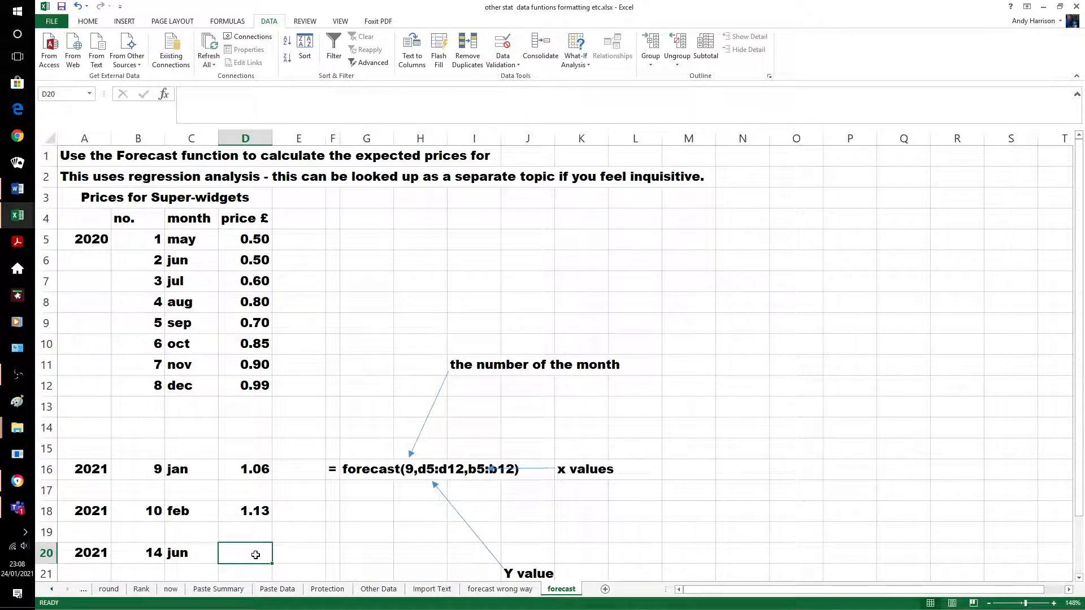
{"action": "left_click", "coordinate": [243, 516]}
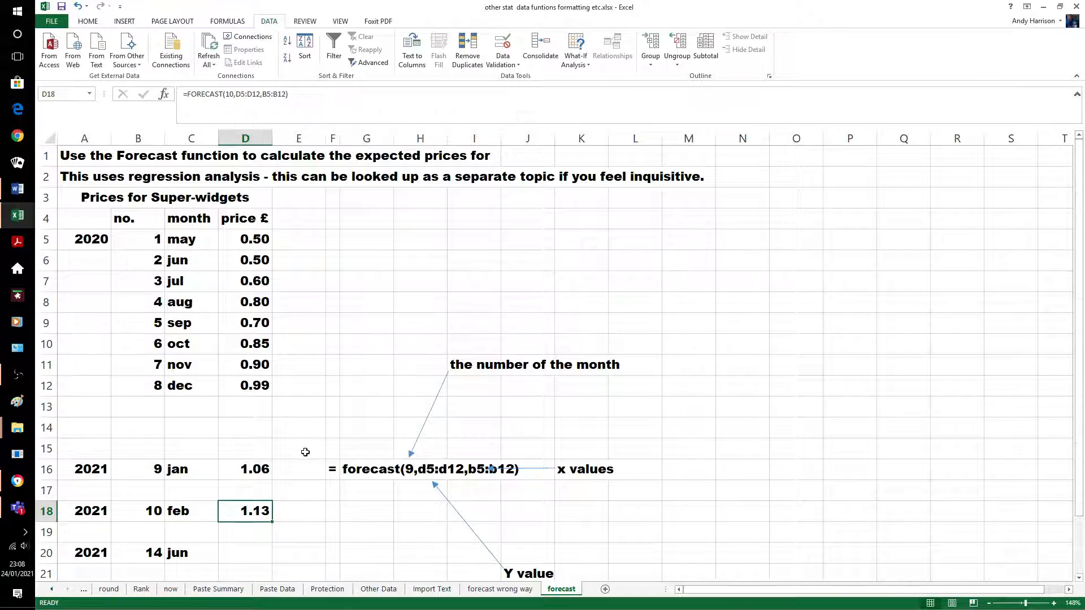
Enter =FORECAST(14,D5:D12,B5:B12) in D20 for June's 1.42, then show the forecast wrong way sheet
{"action": "left_click", "coordinate": [258, 551]}
{"action": "type", "text": "="}
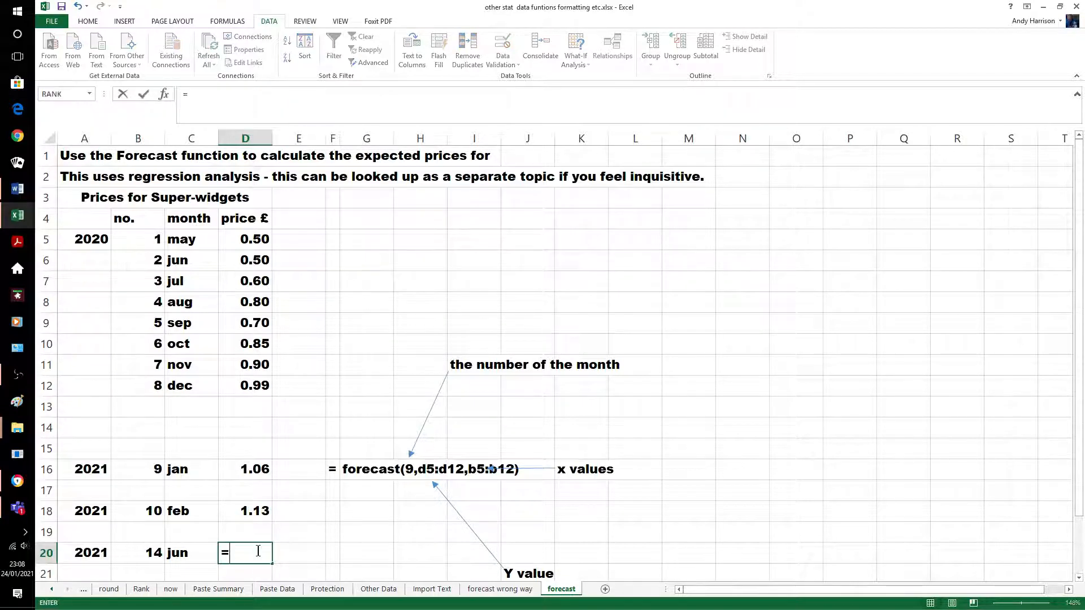
{"action": "type", "text": "forec"}
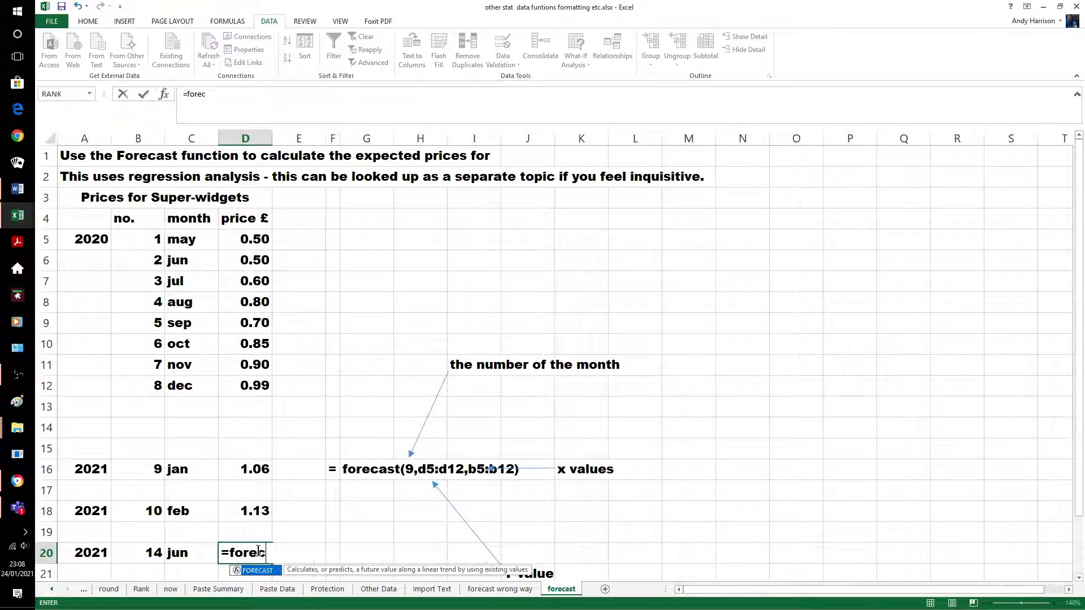
{"action": "type", "text": "ast(14"}
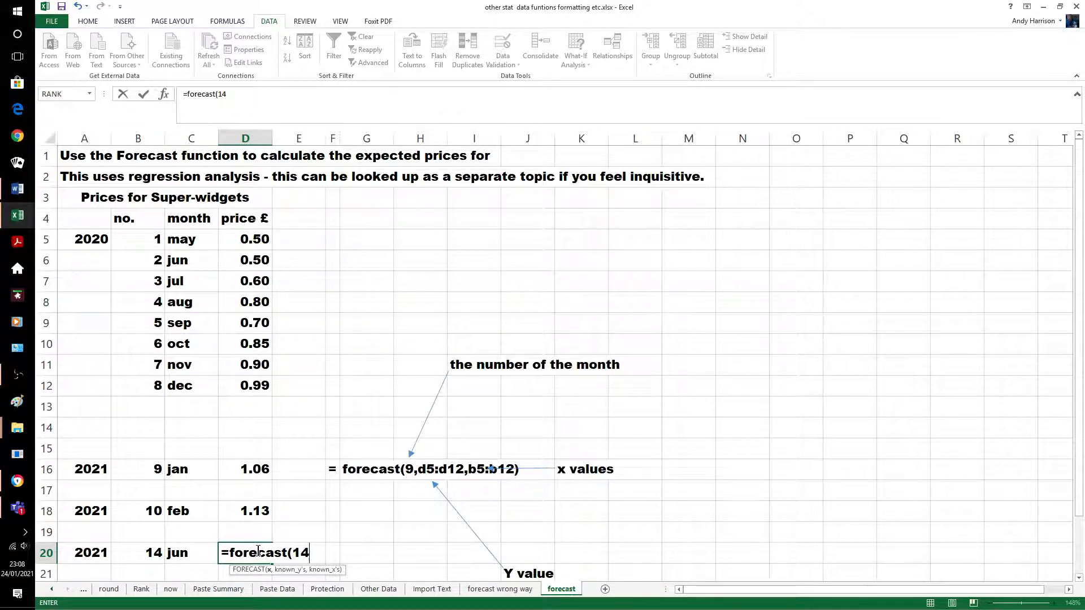
{"action": "type", "text": ",d5"}
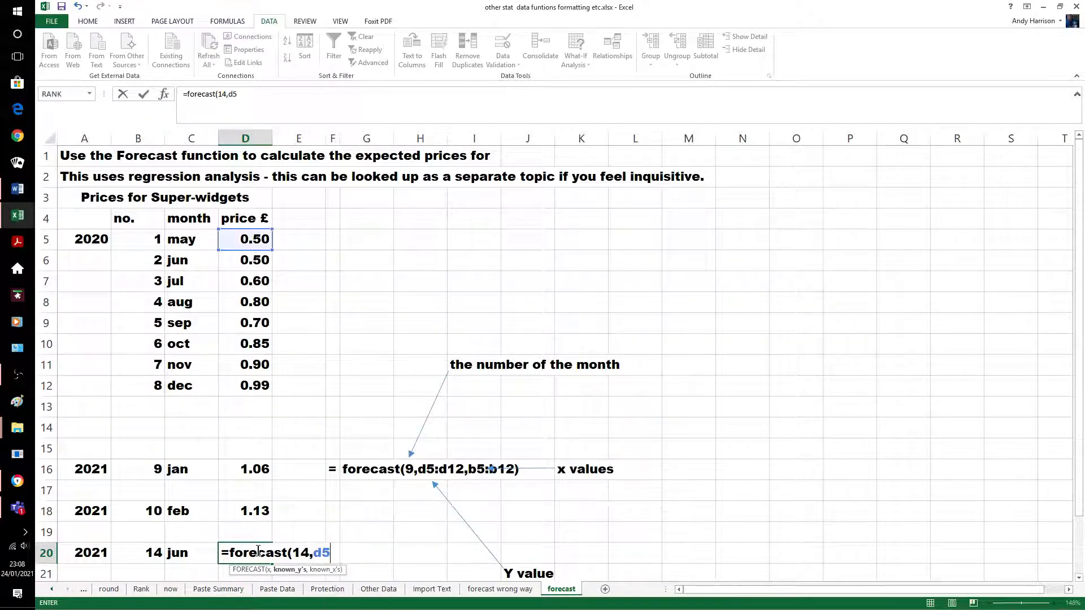
{"action": "type", "text": ":d12,"}
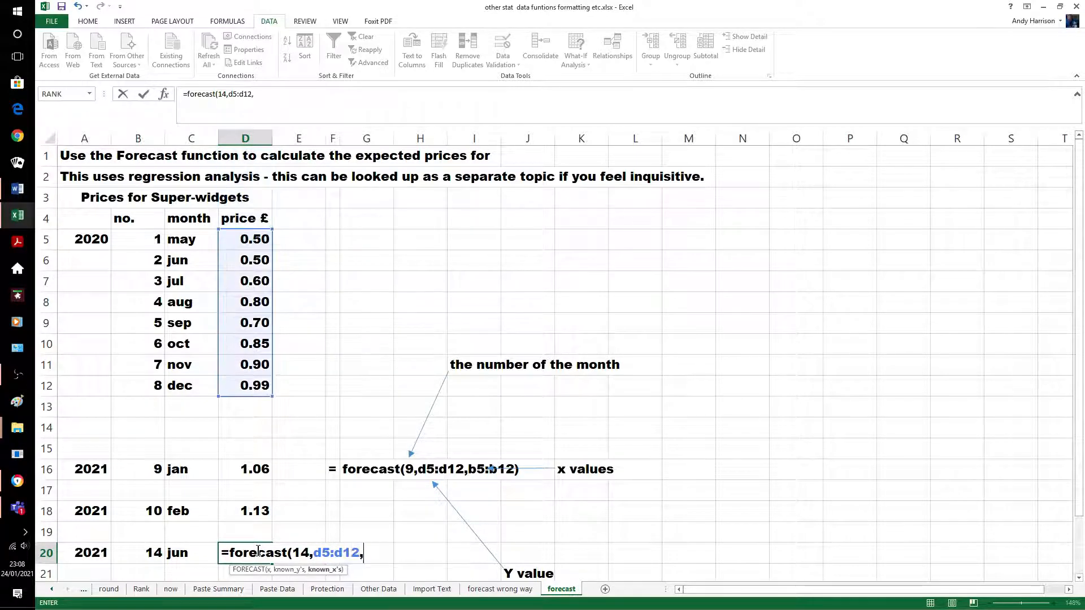
{"action": "type", "text": "b5:"}
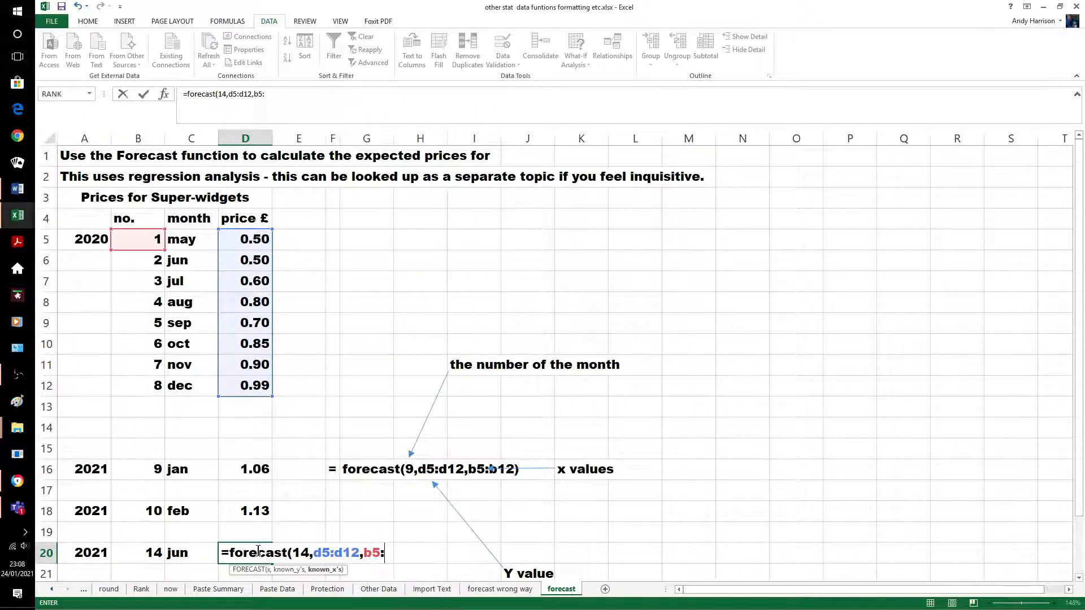
{"action": "type", "text": "b12"}
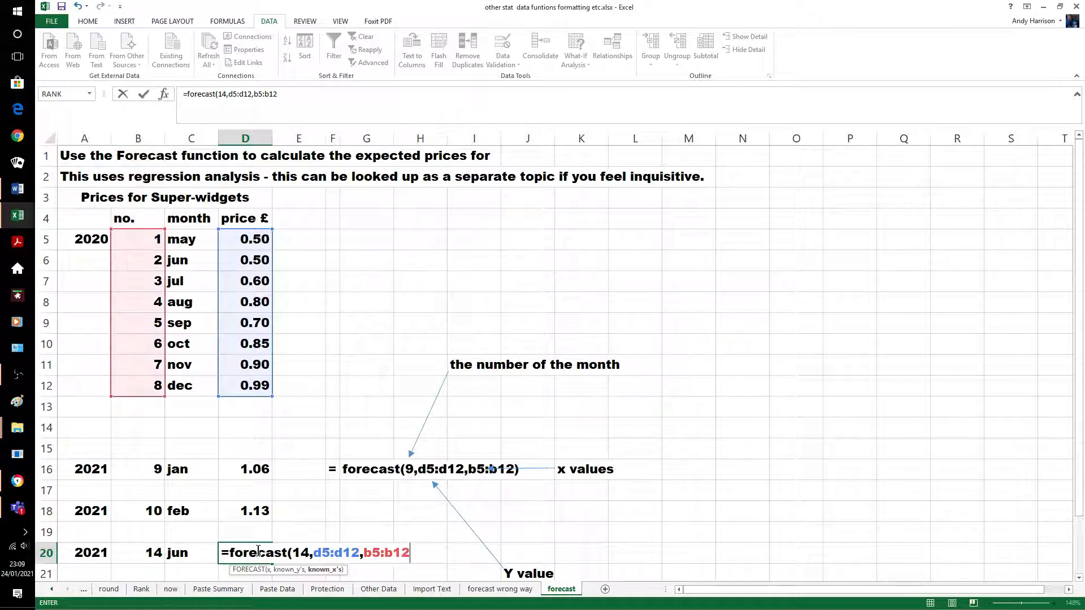
{"action": "type", "text": ")"}
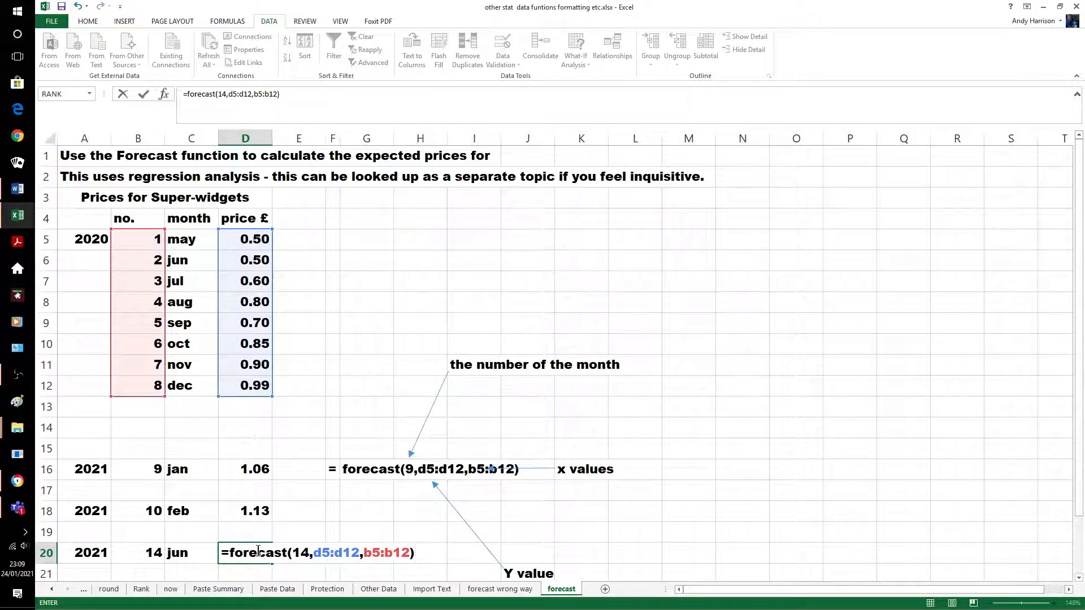
{"action": "key", "text": "Return"}
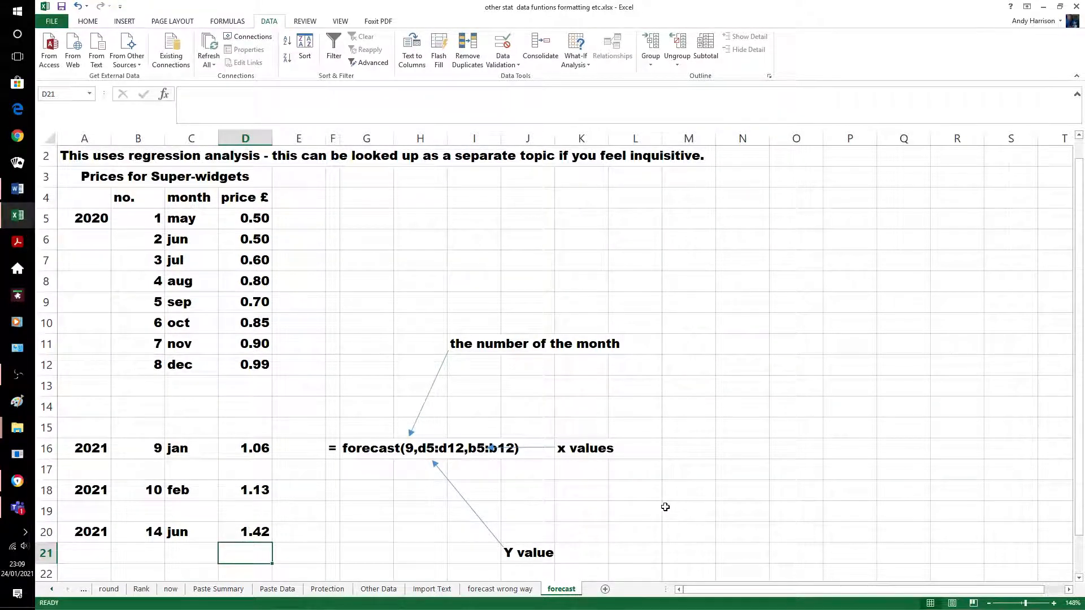
{"action": "left_click", "coordinate": [504, 589]}
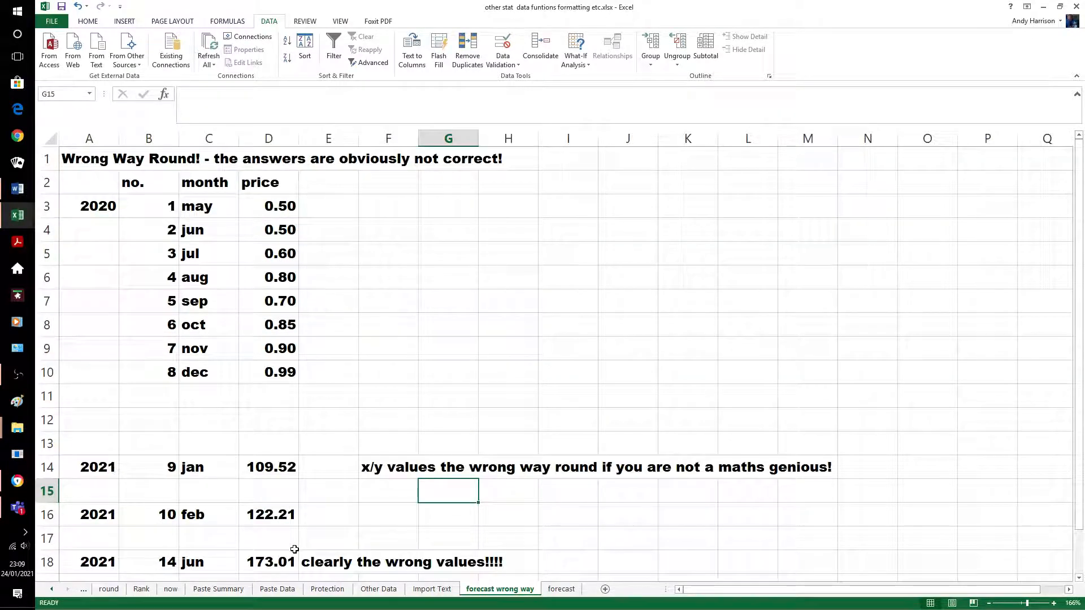
Step back through the sheet tabs from forecast to the topics sheet, then switch to OBS
{"action": "left_click", "coordinate": [555, 590]}
{"action": "left_click", "coordinate": [83, 590]}
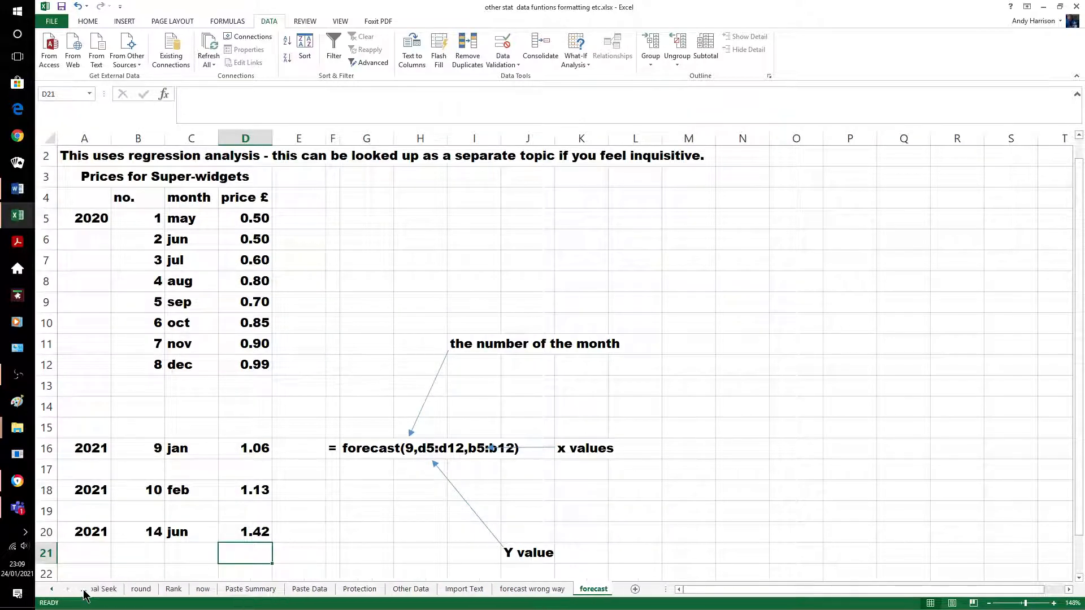
{"action": "left_click", "coordinate": [83, 591]}
{"action": "left_click", "coordinate": [83, 591]}
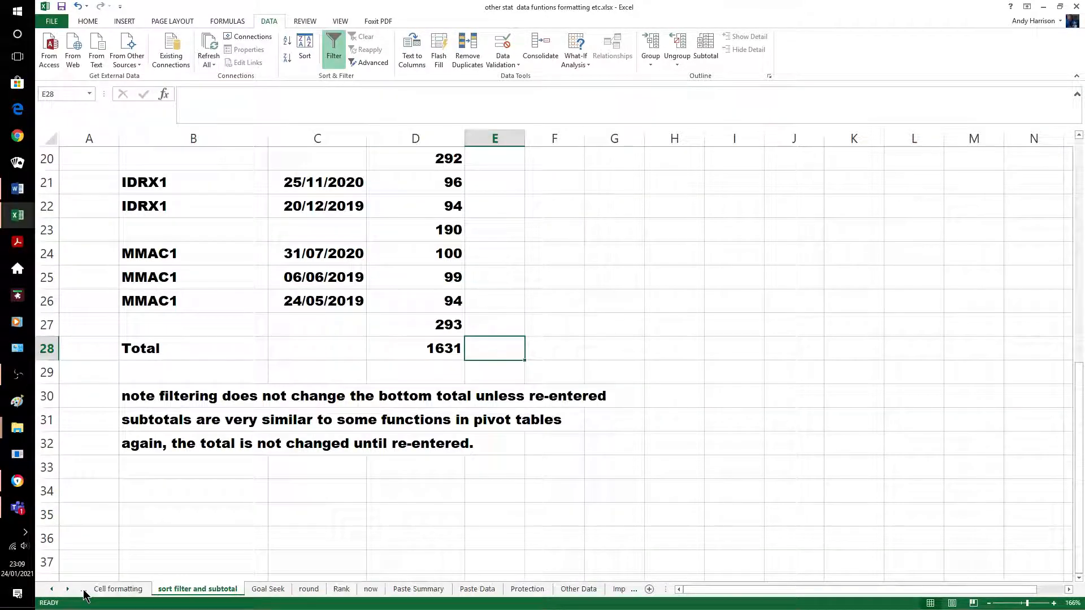
{"action": "left_click", "coordinate": [83, 591]}
{"action": "left_click", "coordinate": [83, 591]}
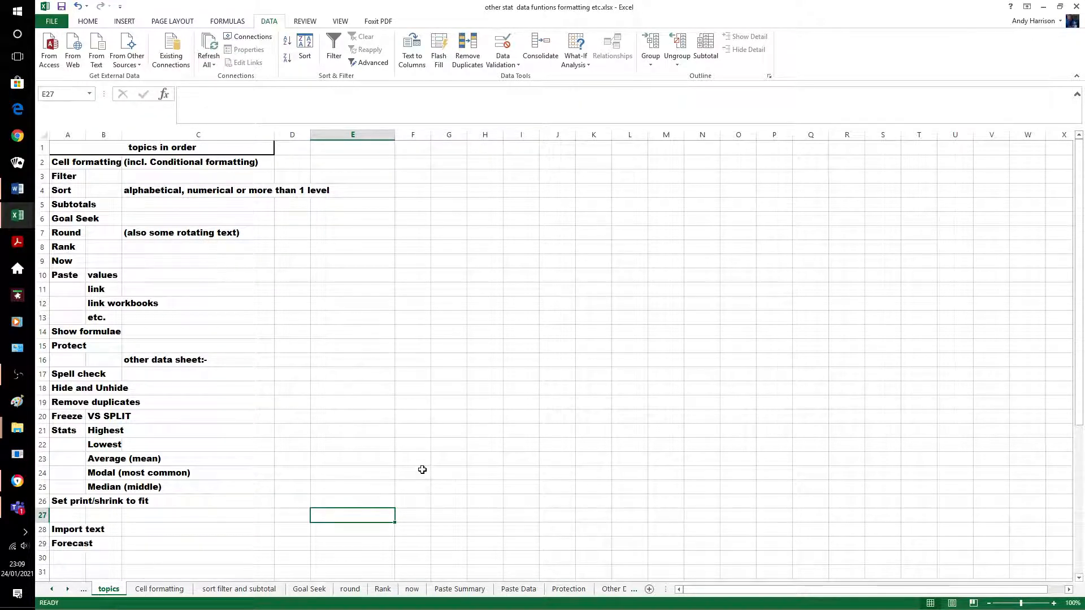
{"action": "left_click", "coordinate": [17, 375]}
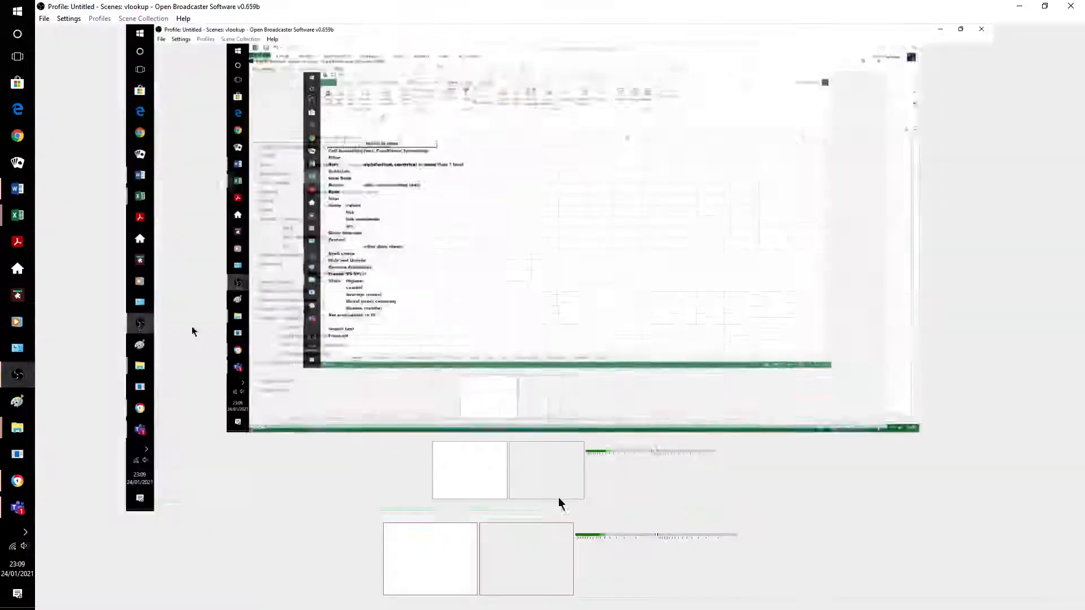